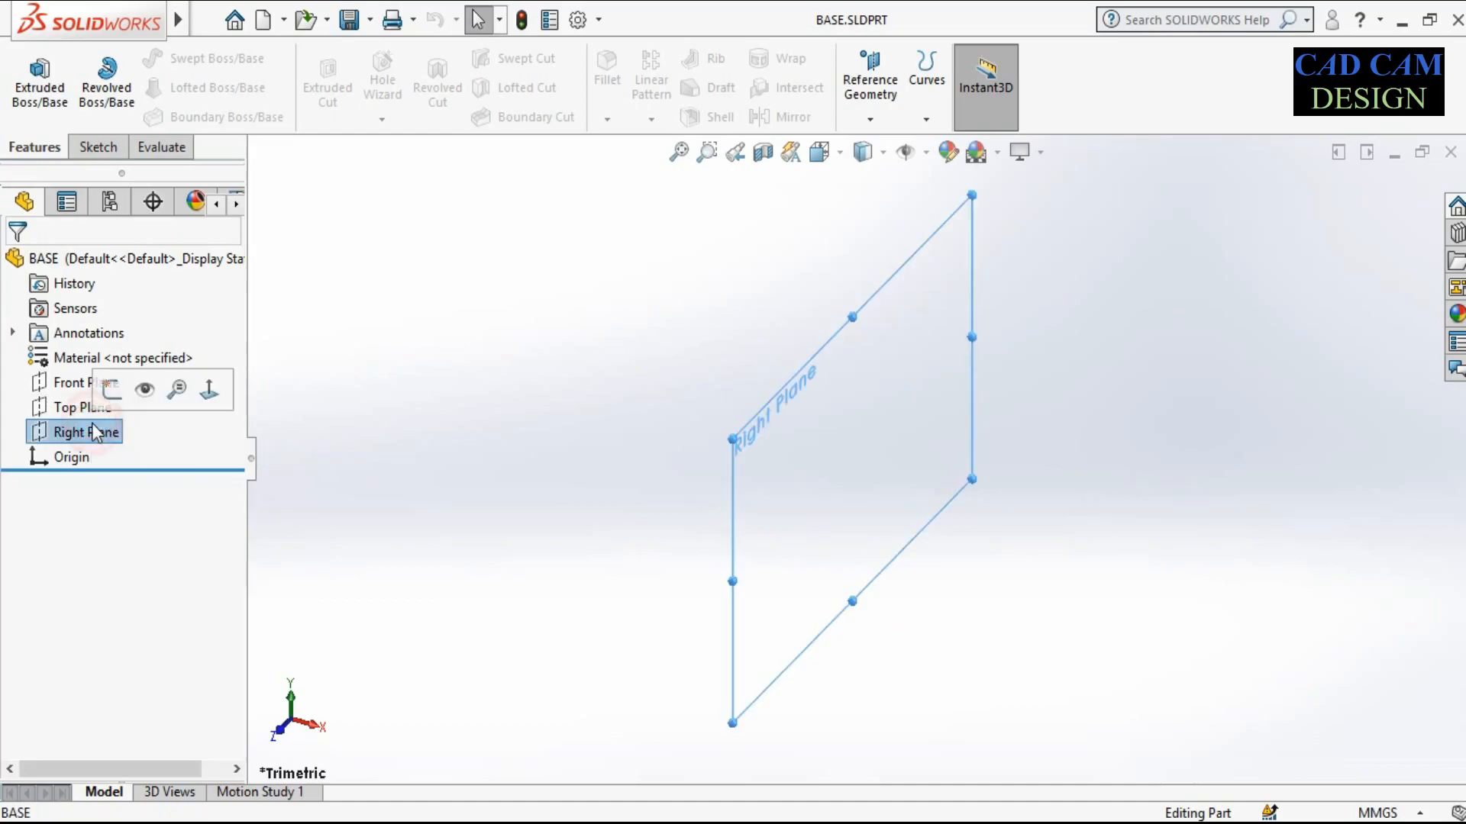
# Start a boss extrude sketch on the Right Plane and draw infinite horizontal and vertical construction lines through the origin
pyautogui.click(36, 74)
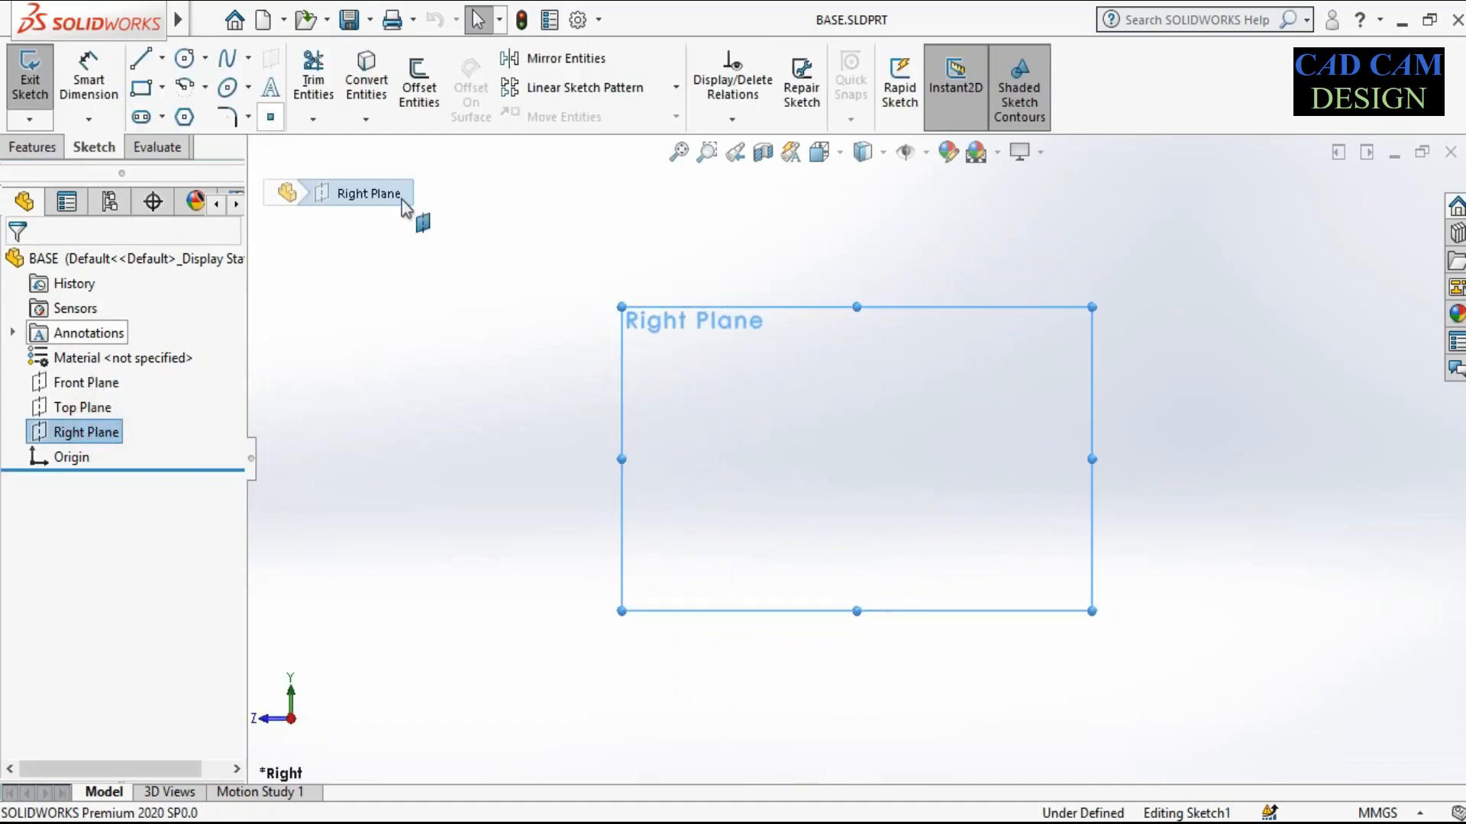
pyautogui.click(163, 60)
pyautogui.click(191, 108)
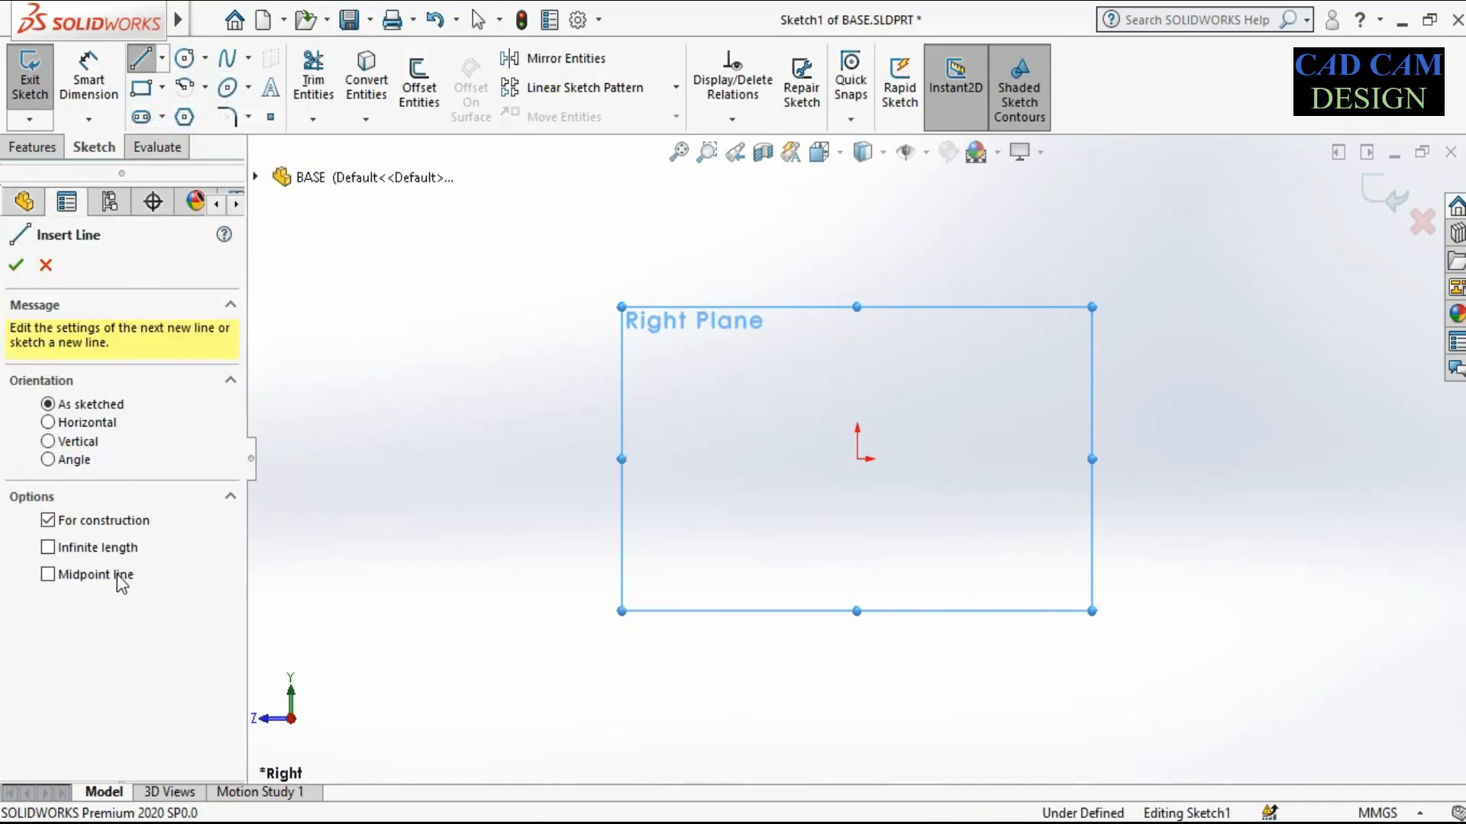
pyautogui.click(105, 555)
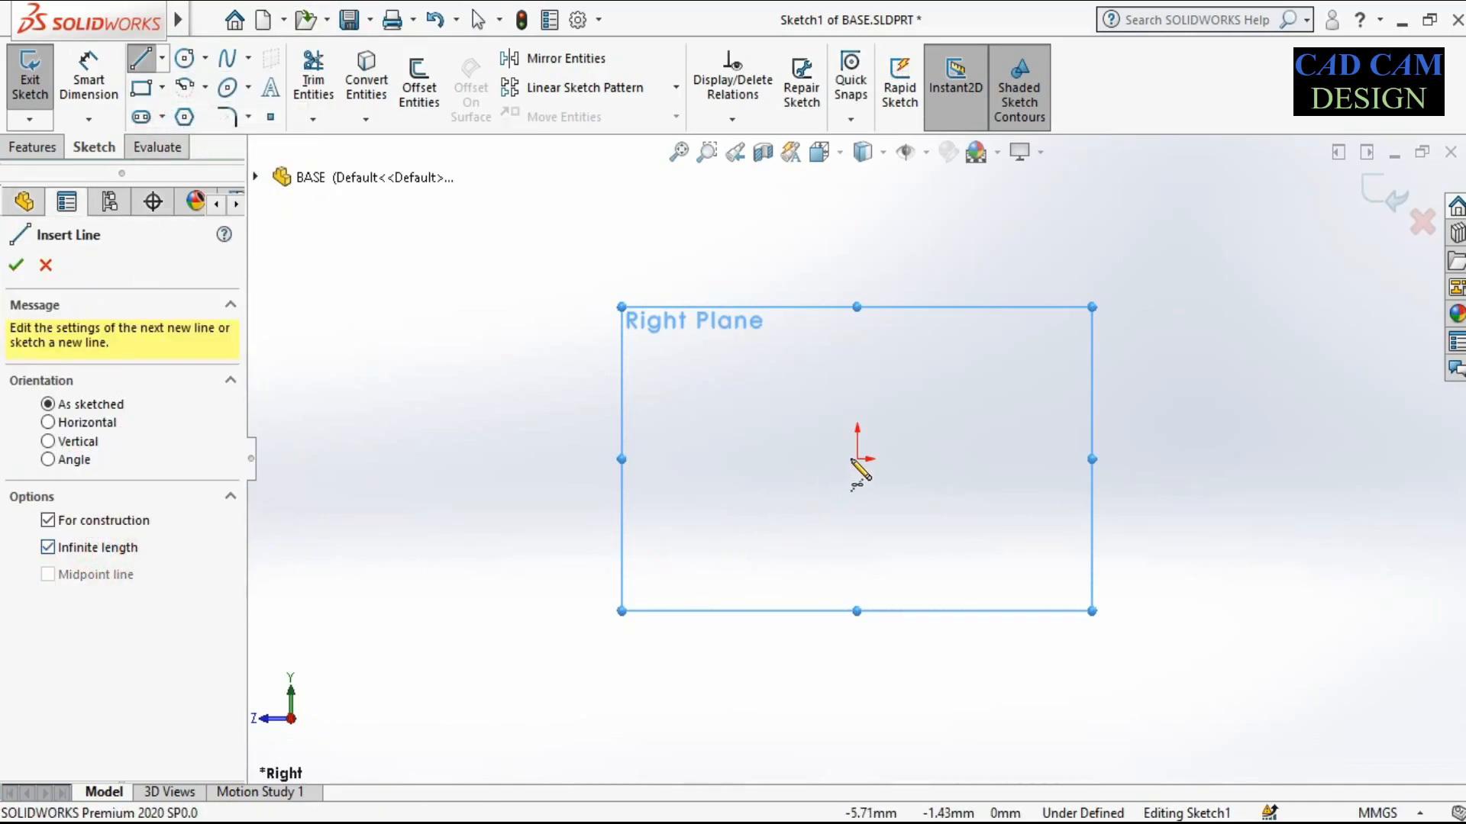
pyautogui.click(857, 458)
pyautogui.click(916, 460)
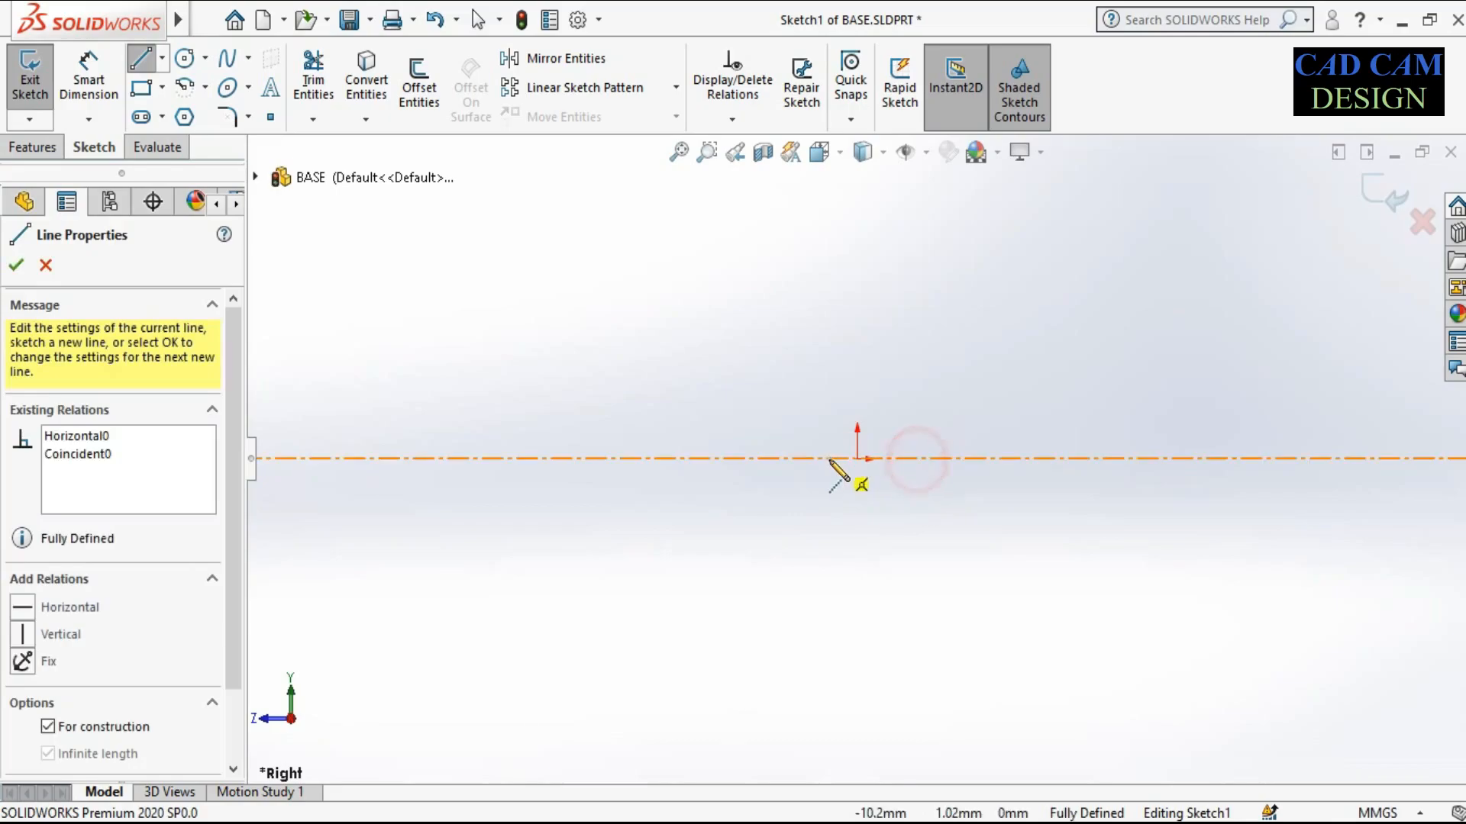
pyautogui.click(856, 462)
pyautogui.click(857, 421)
pyautogui.rightClick(950, 316)
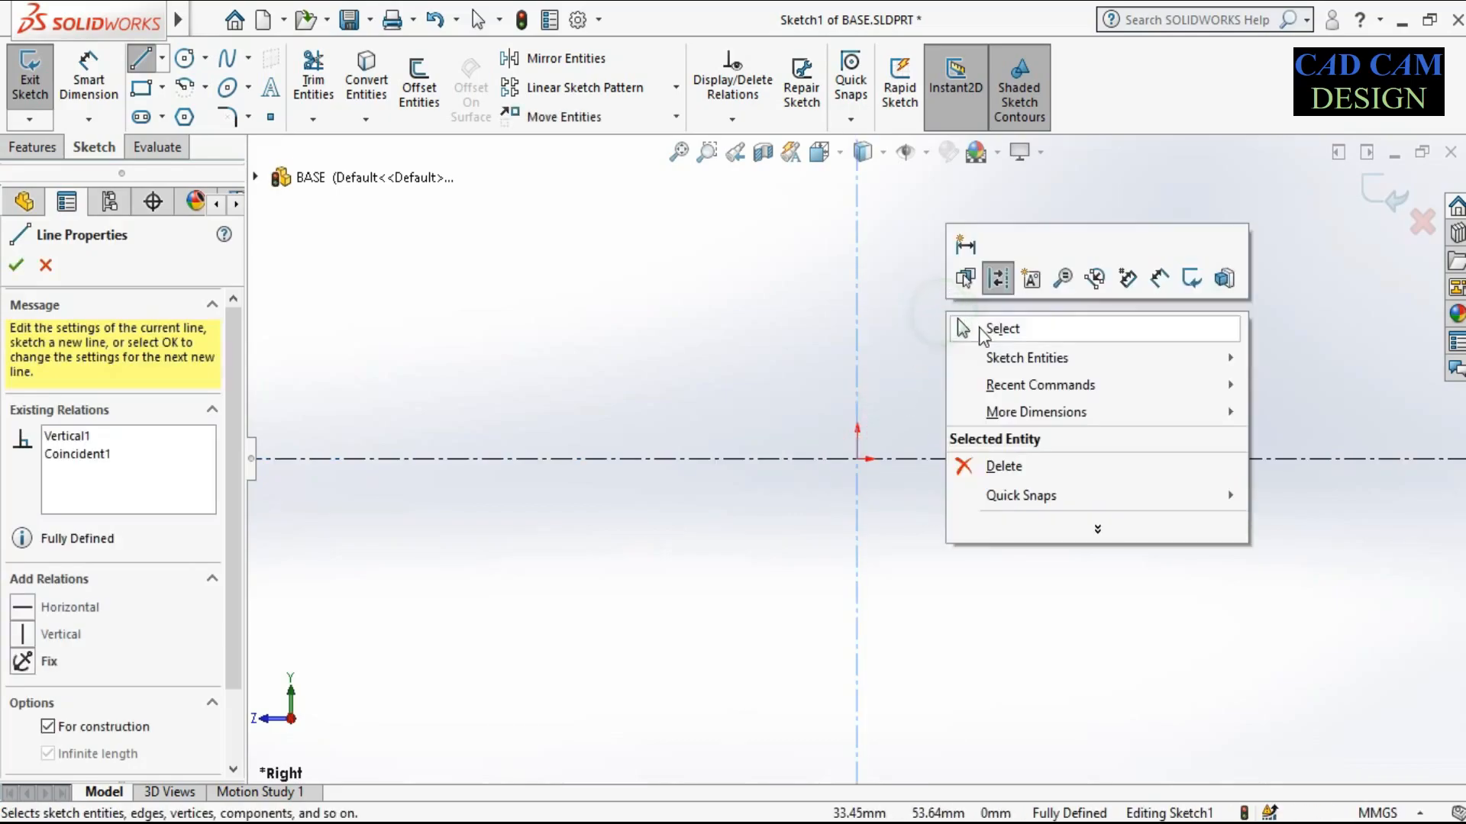
pyautogui.click(980, 327)
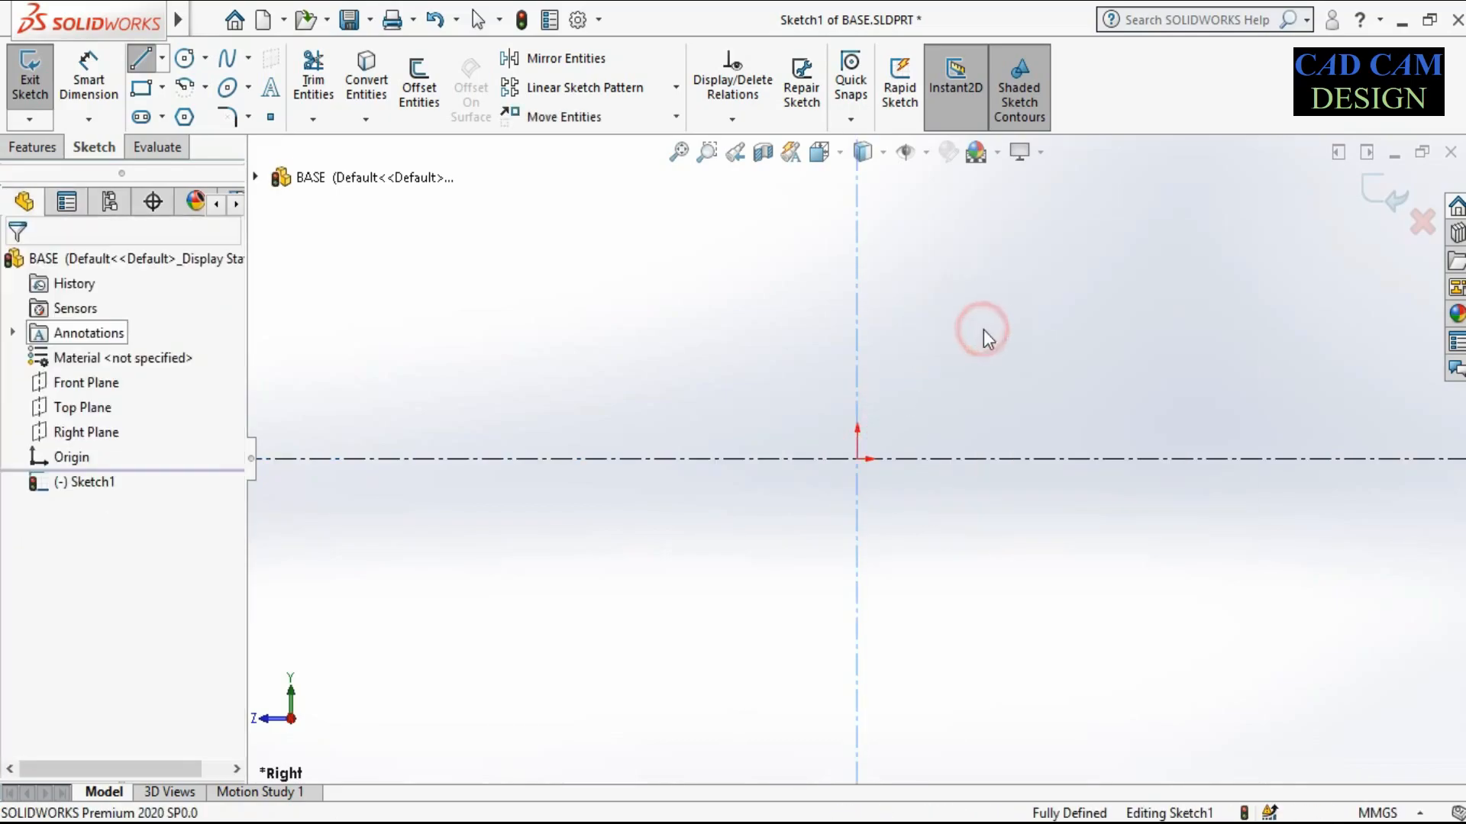
# Sketch a two-step upper outline rising from the horizontal centerline and ending on the vertical centerline above the origin
pyautogui.click(145, 66)
pyautogui.click(569, 459)
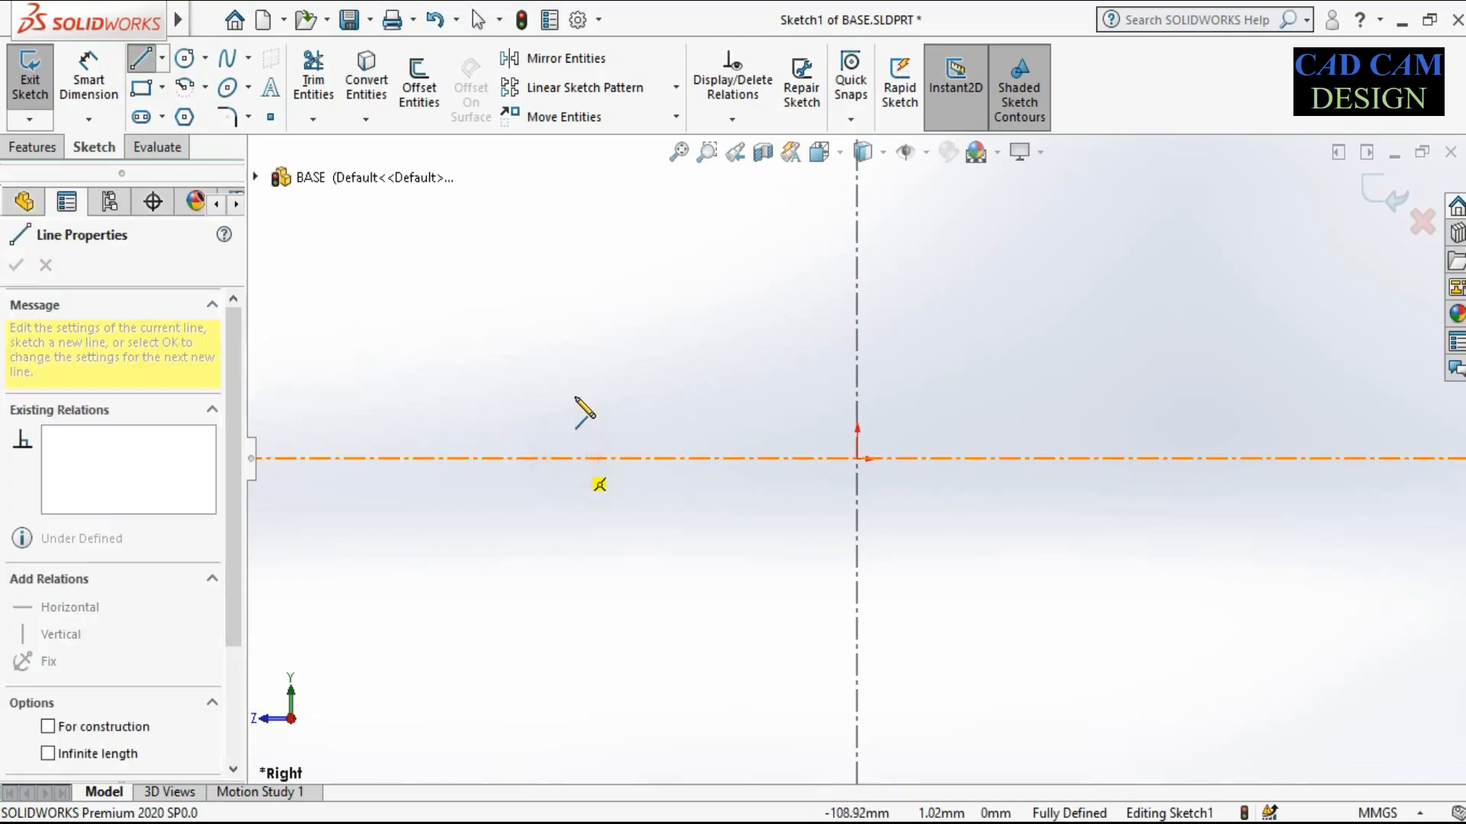
pyautogui.click(567, 420)
pyautogui.click(698, 420)
pyautogui.click(699, 370)
pyautogui.click(857, 370)
pyautogui.rightClick(883, 348)
pyautogui.press('Escape')
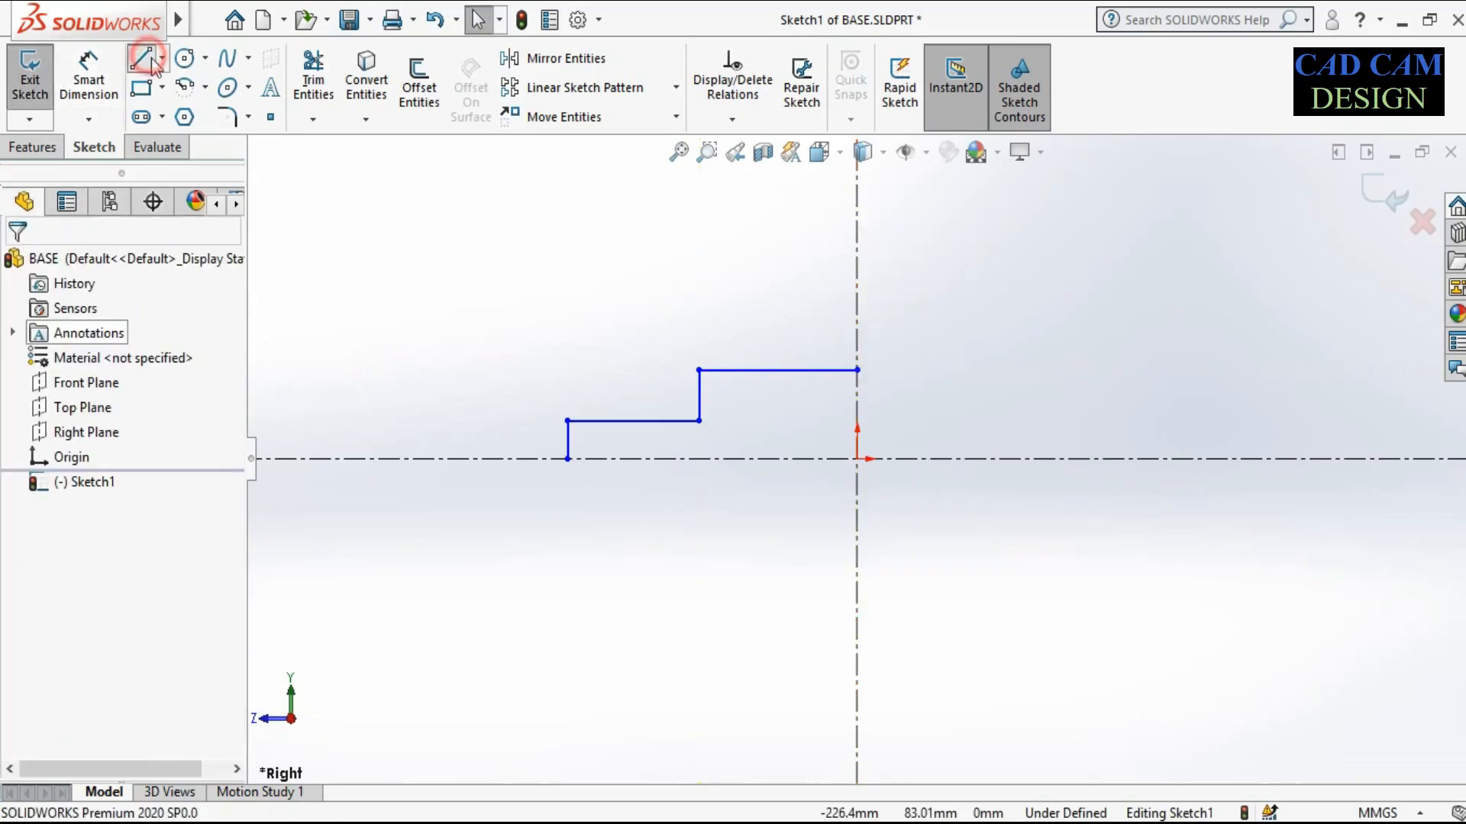
pyautogui.click(141, 58)
pyautogui.click(574, 469)
pyautogui.rightClick(594, 468)
pyautogui.press('Escape')
pyautogui.press('Escape')
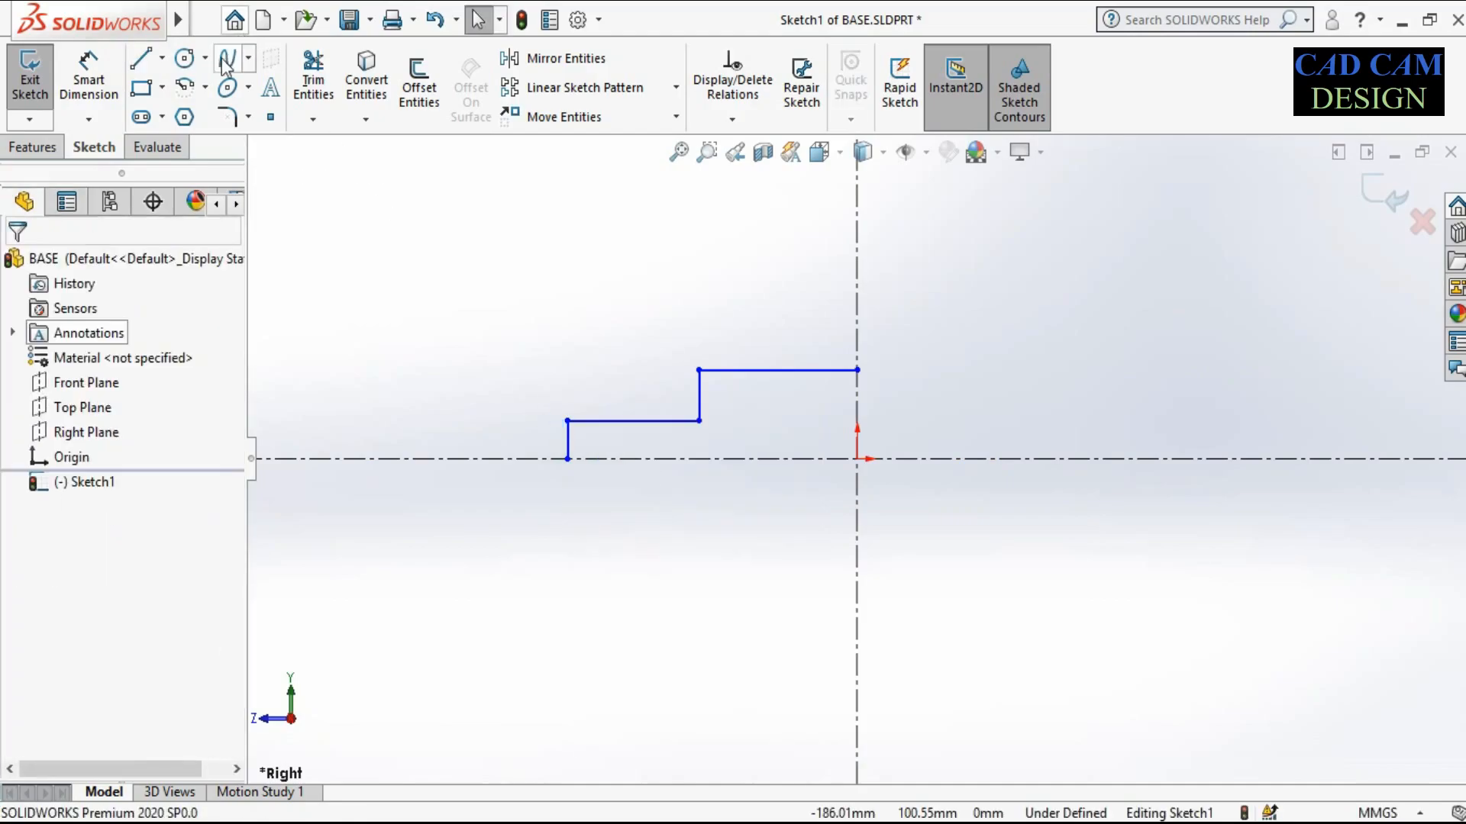
# Sketch the lower outline along the horizontal centerline, up into a shallow recess, and about 48.5 mm across to the vertical centerline
pyautogui.click(140, 58)
pyautogui.click(567, 459)
pyautogui.click(728, 460)
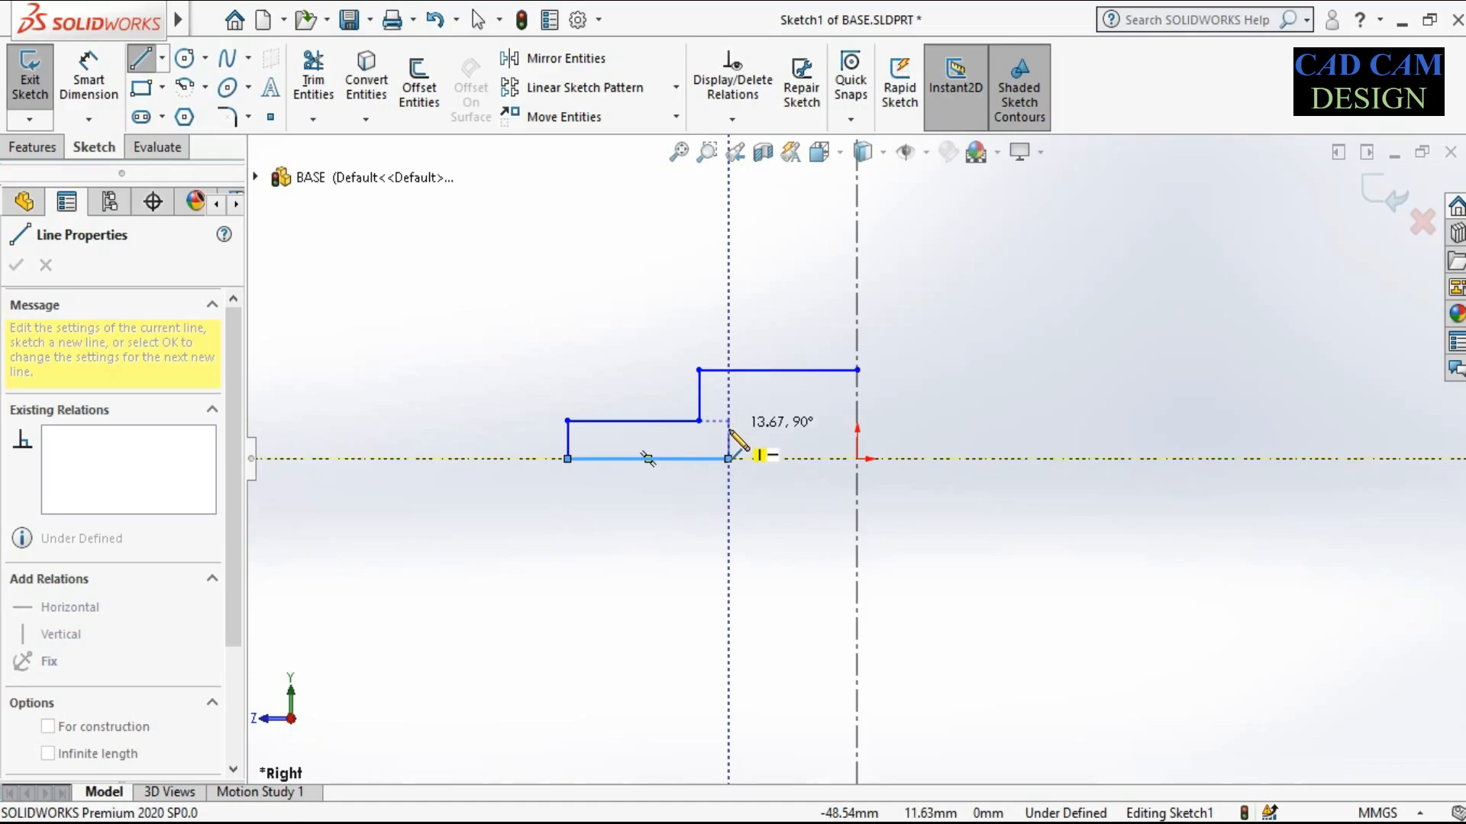
pyautogui.click(728, 438)
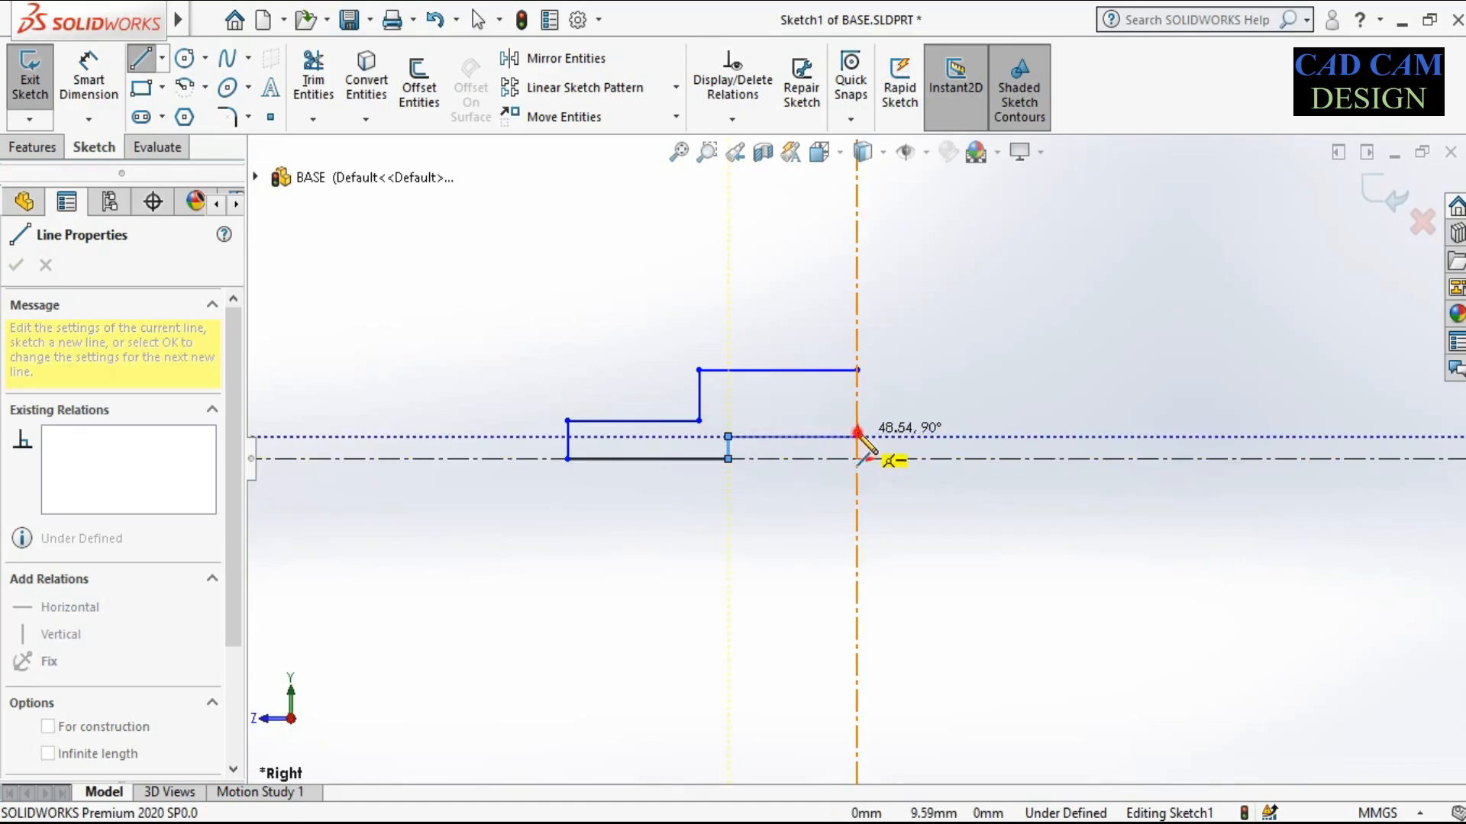
pyautogui.click(857, 437)
pyautogui.rightClick(1019, 293)
pyautogui.click(1038, 317)
# Mirror all the half-profile lines about the vertical centerline
pyautogui.moveTo(392, 303)
pyautogui.mouseDown()
pyautogui.moveTo(685, 466)
pyautogui.moveTo(863, 534)
pyautogui.mouseUp()
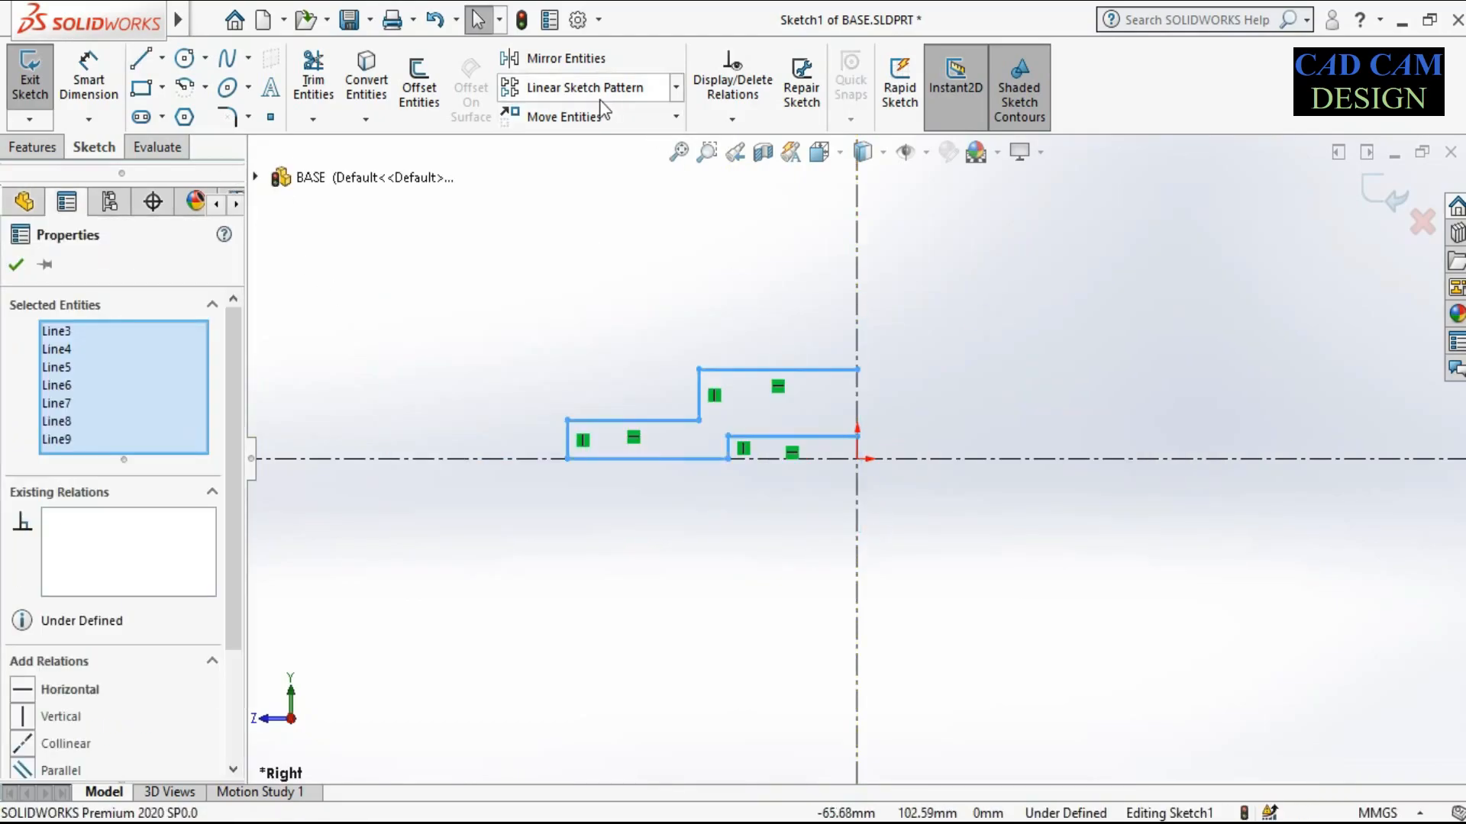
pyautogui.click(569, 58)
pyautogui.click(184, 644)
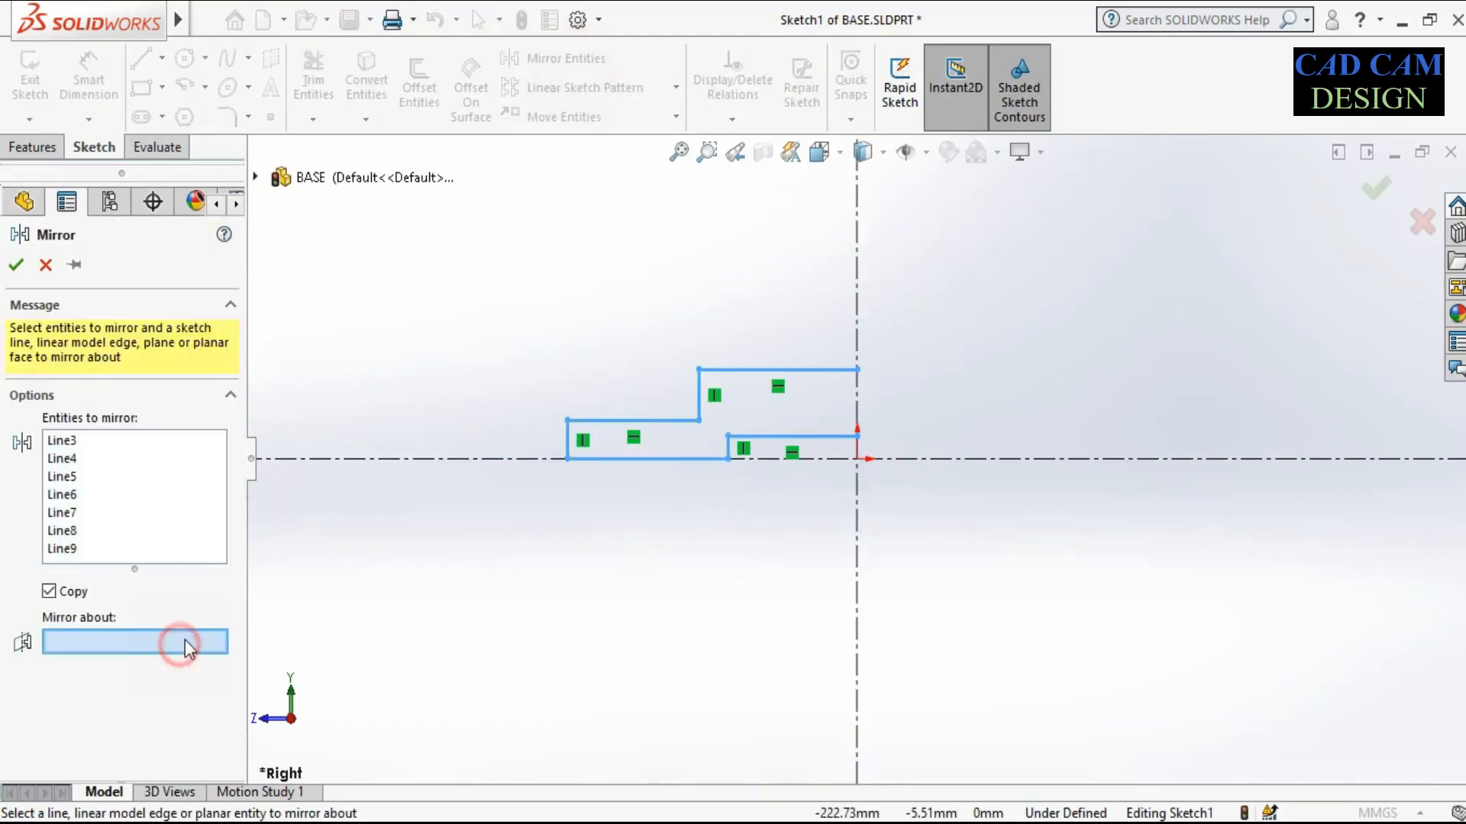
pyautogui.click(853, 267)
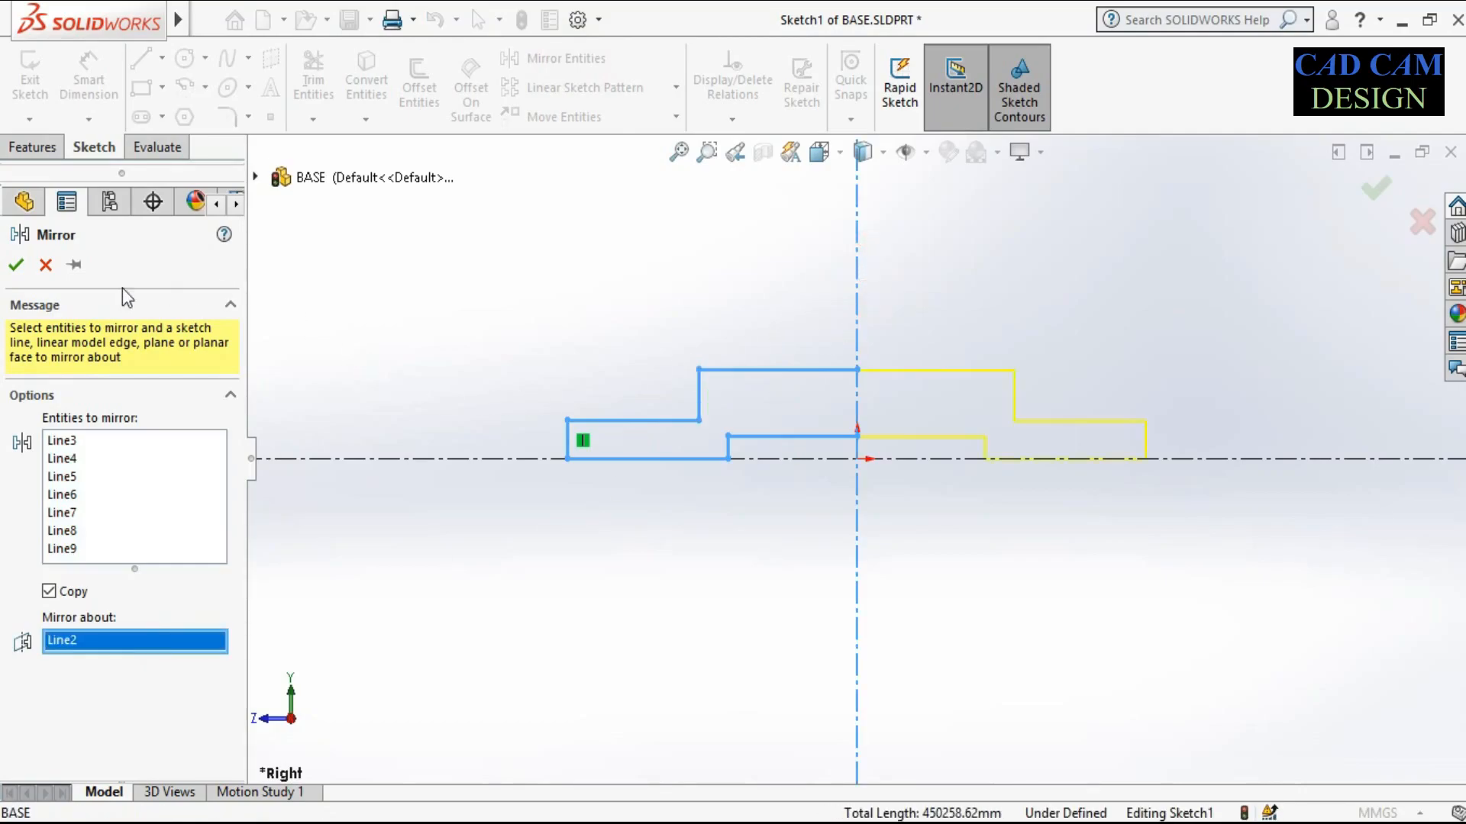
pyautogui.click(17, 265)
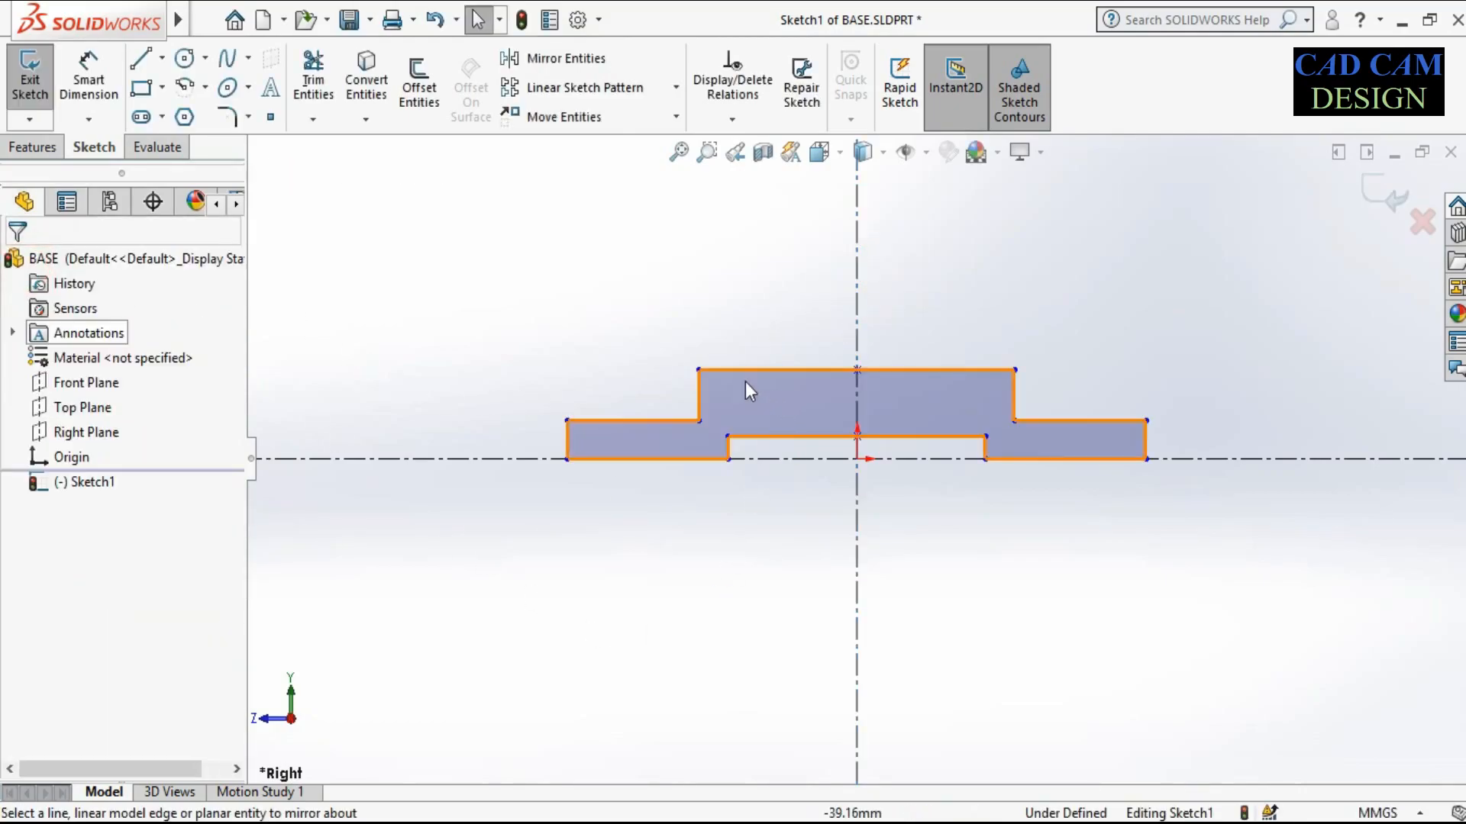
# Dimension the width of the profile's top edge as 150 mm
pyautogui.click(89, 76)
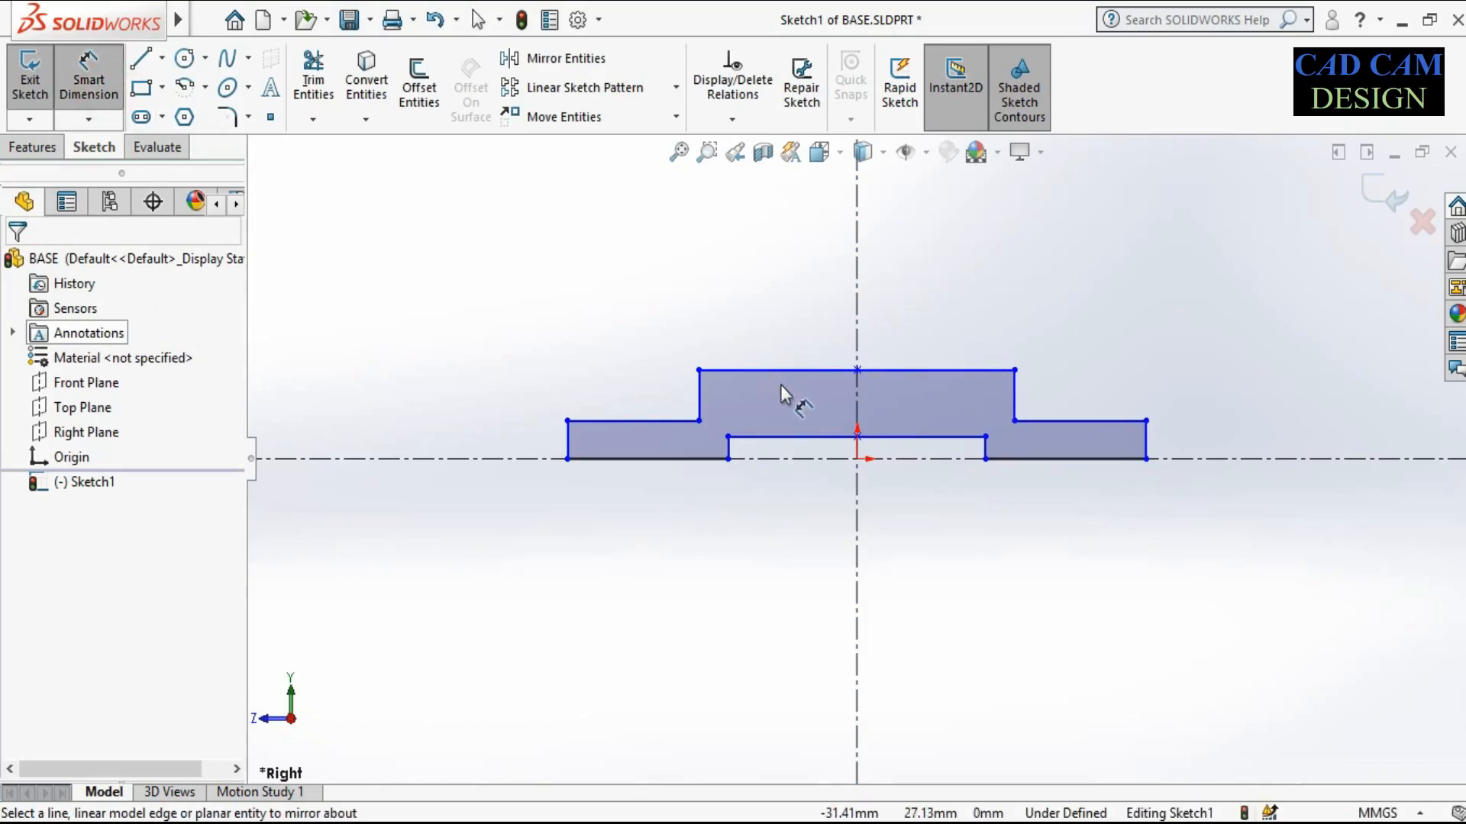
pyautogui.click(801, 372)
pyautogui.click(816, 300)
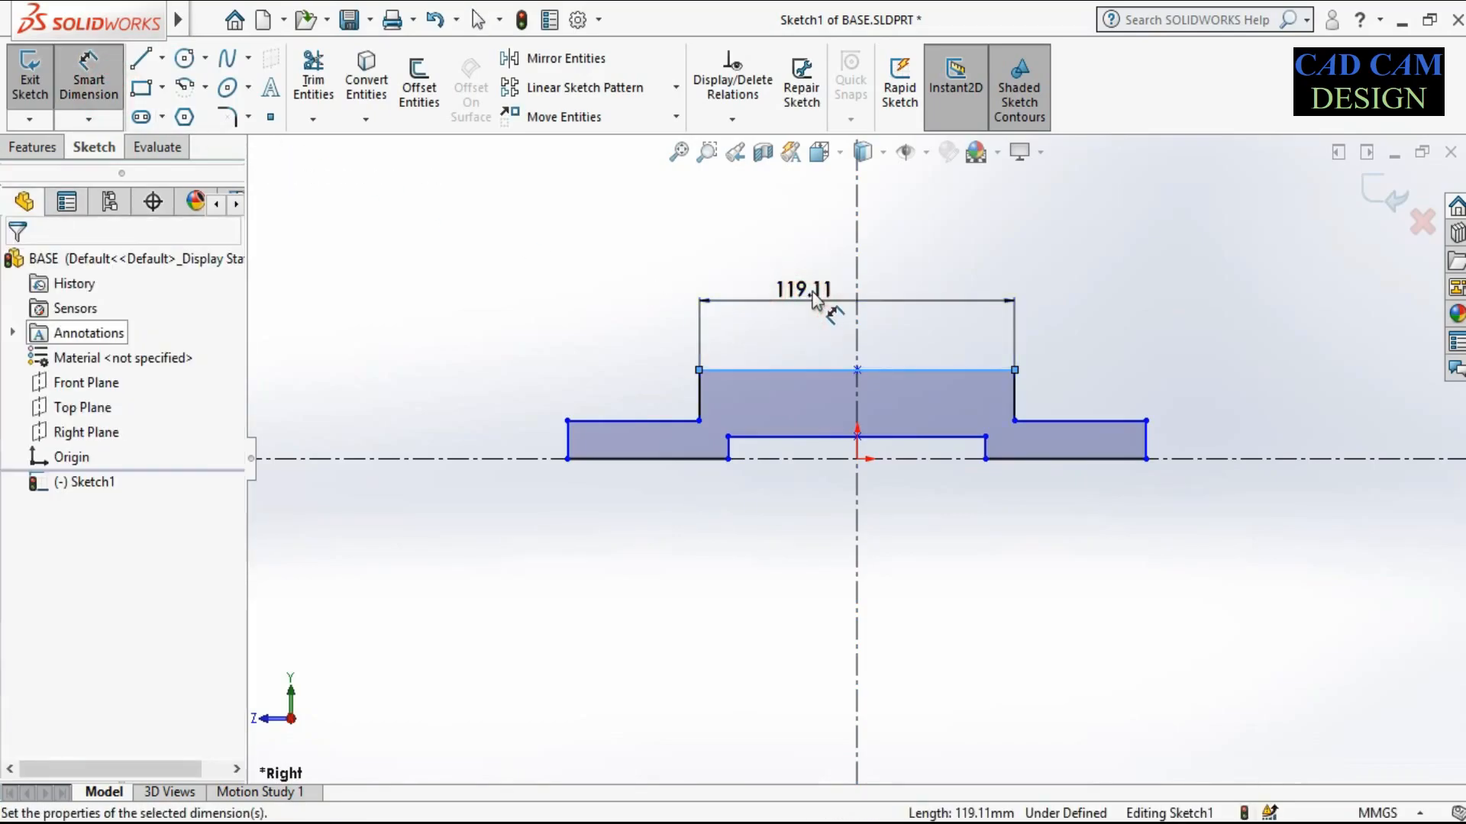
pyautogui.write('115')
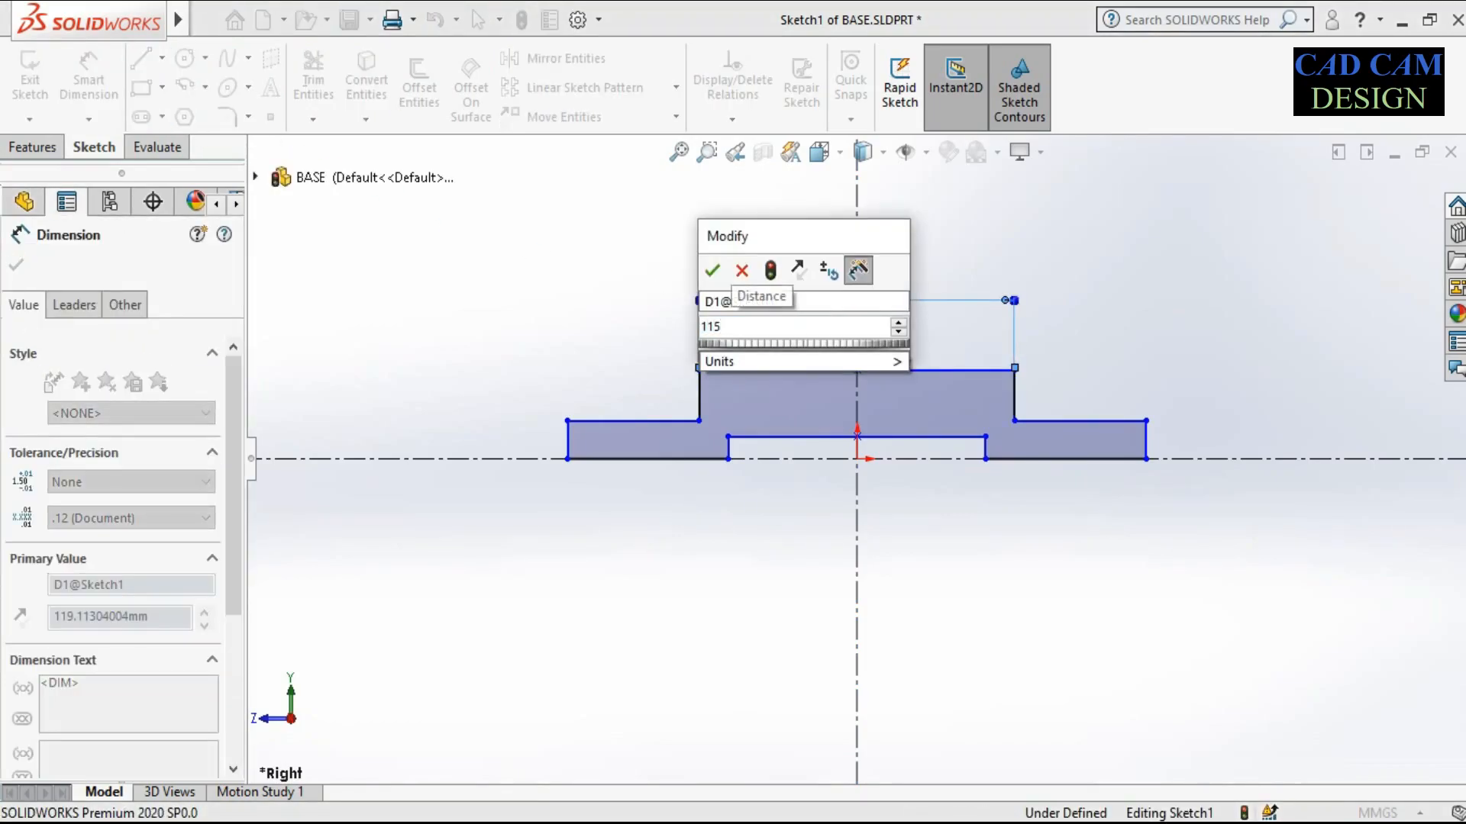
pyautogui.press('BackSpace')
pyautogui.press('BackSpace')
pyautogui.press('BackSpace')
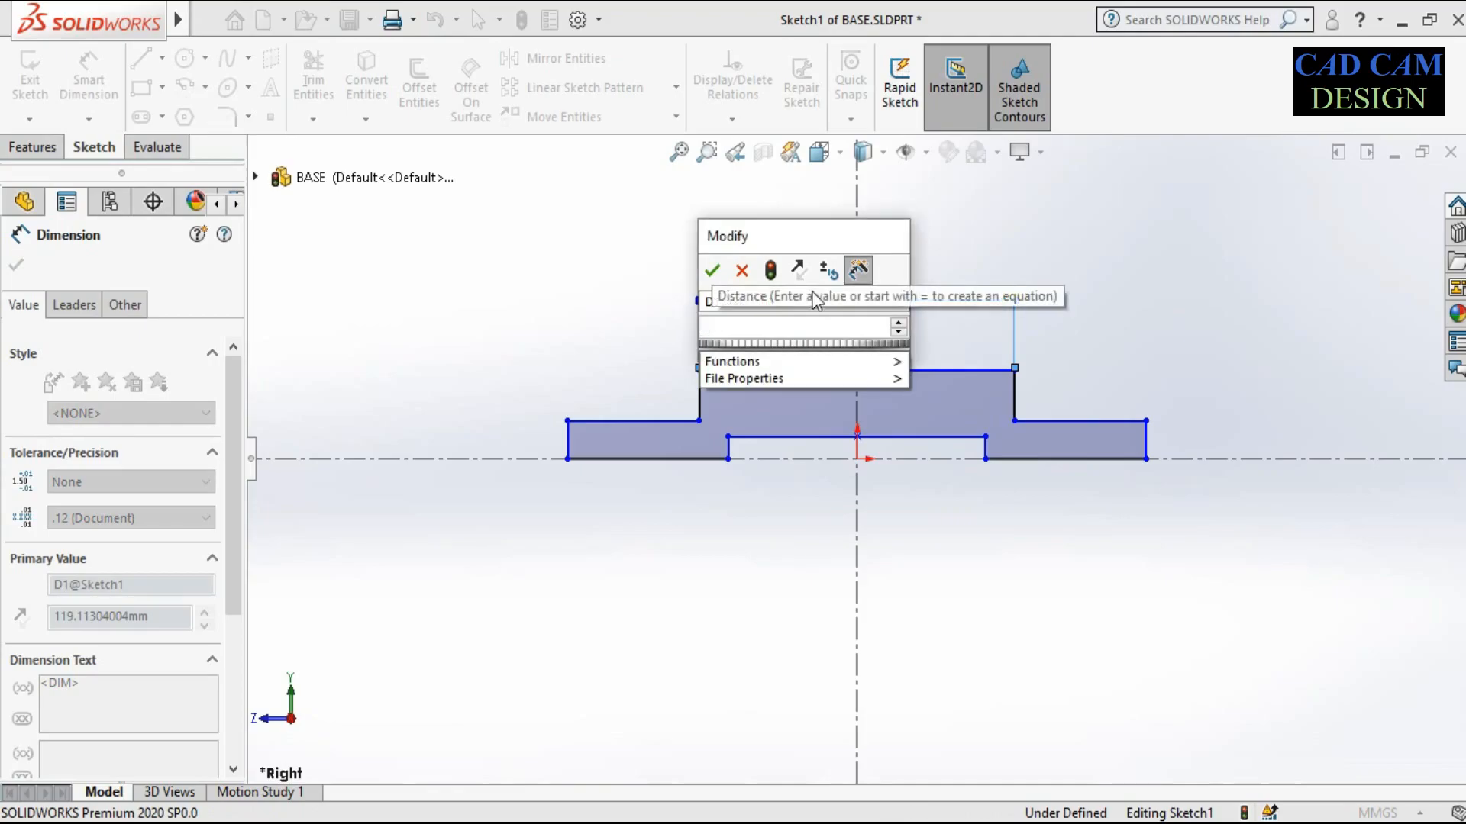
pyautogui.write('150')
pyautogui.press('Return')
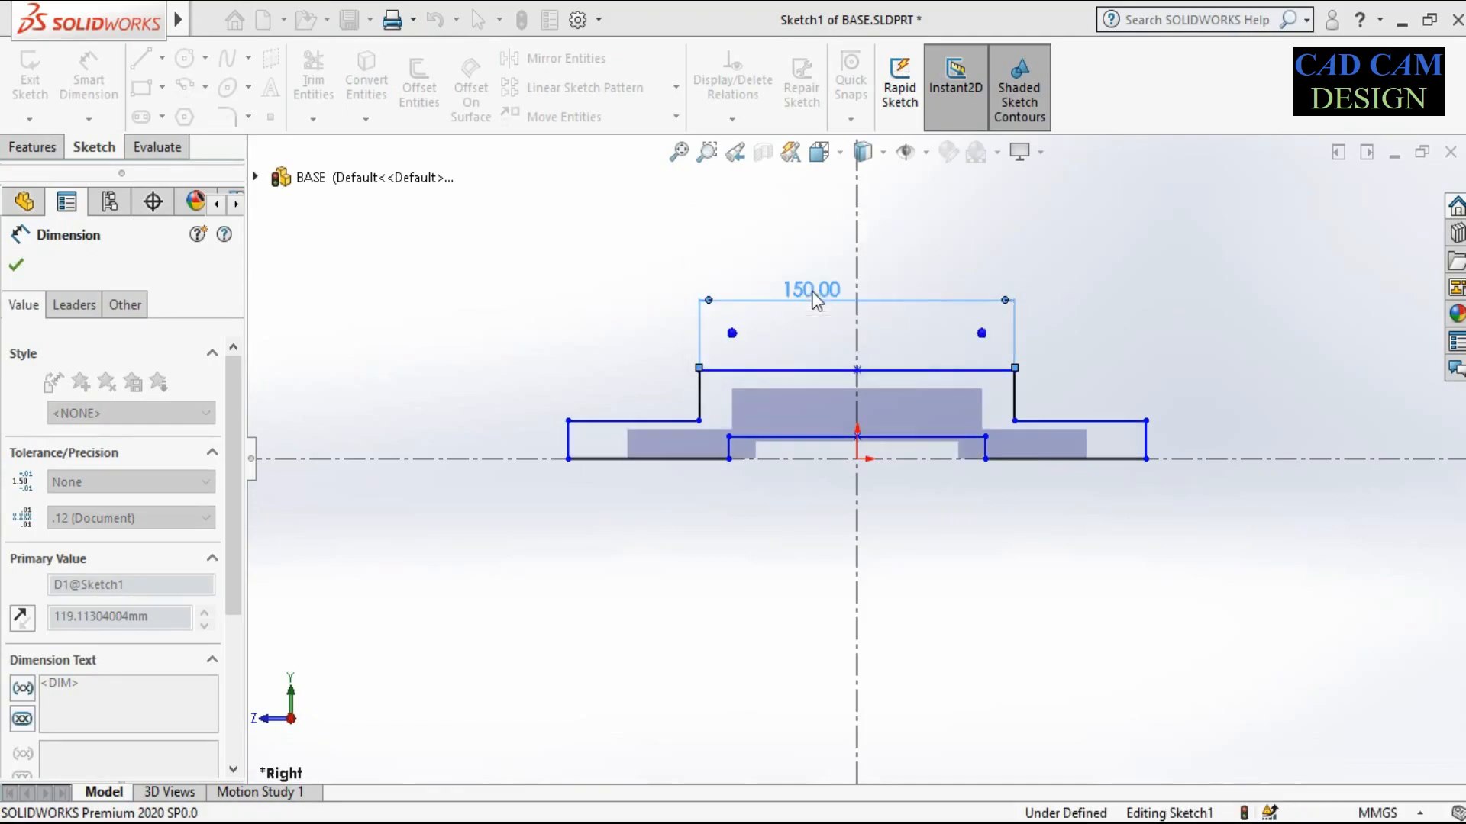
# Dimension the width of the bottom recess as 130 mm
pyautogui.click(815, 438)
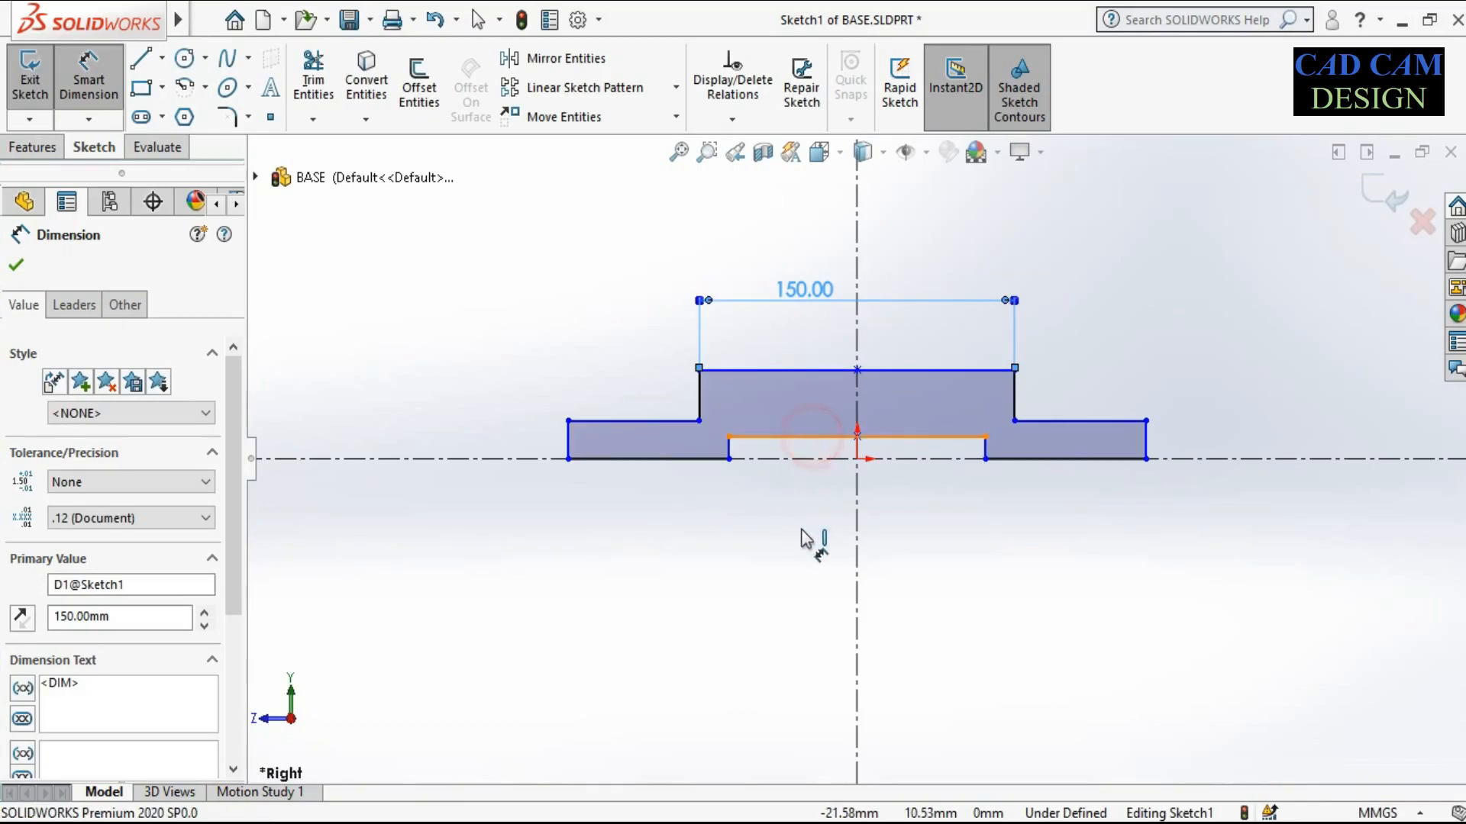
pyautogui.click(813, 544)
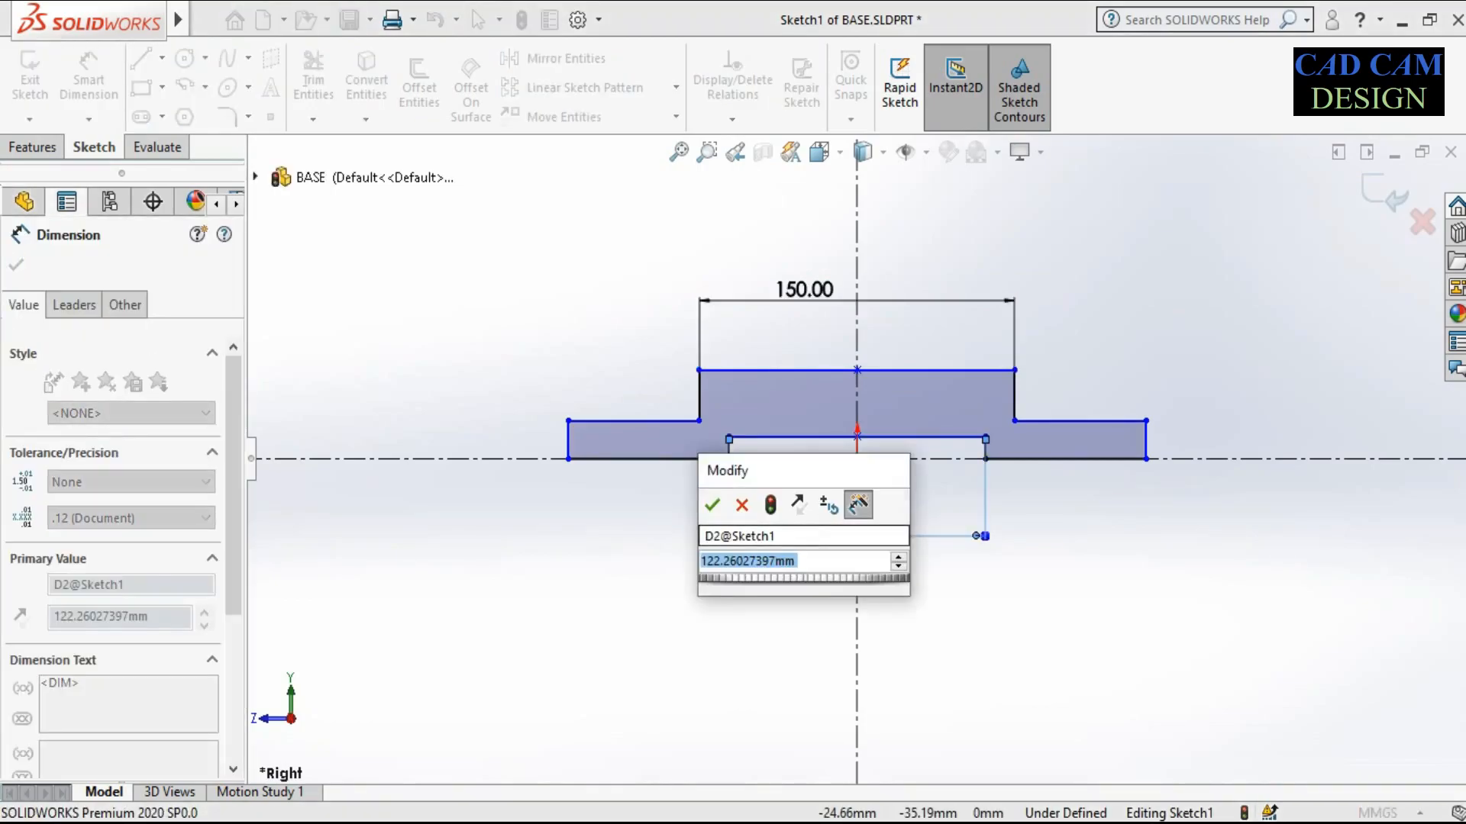
pyautogui.write('130')
pyautogui.press('Return')
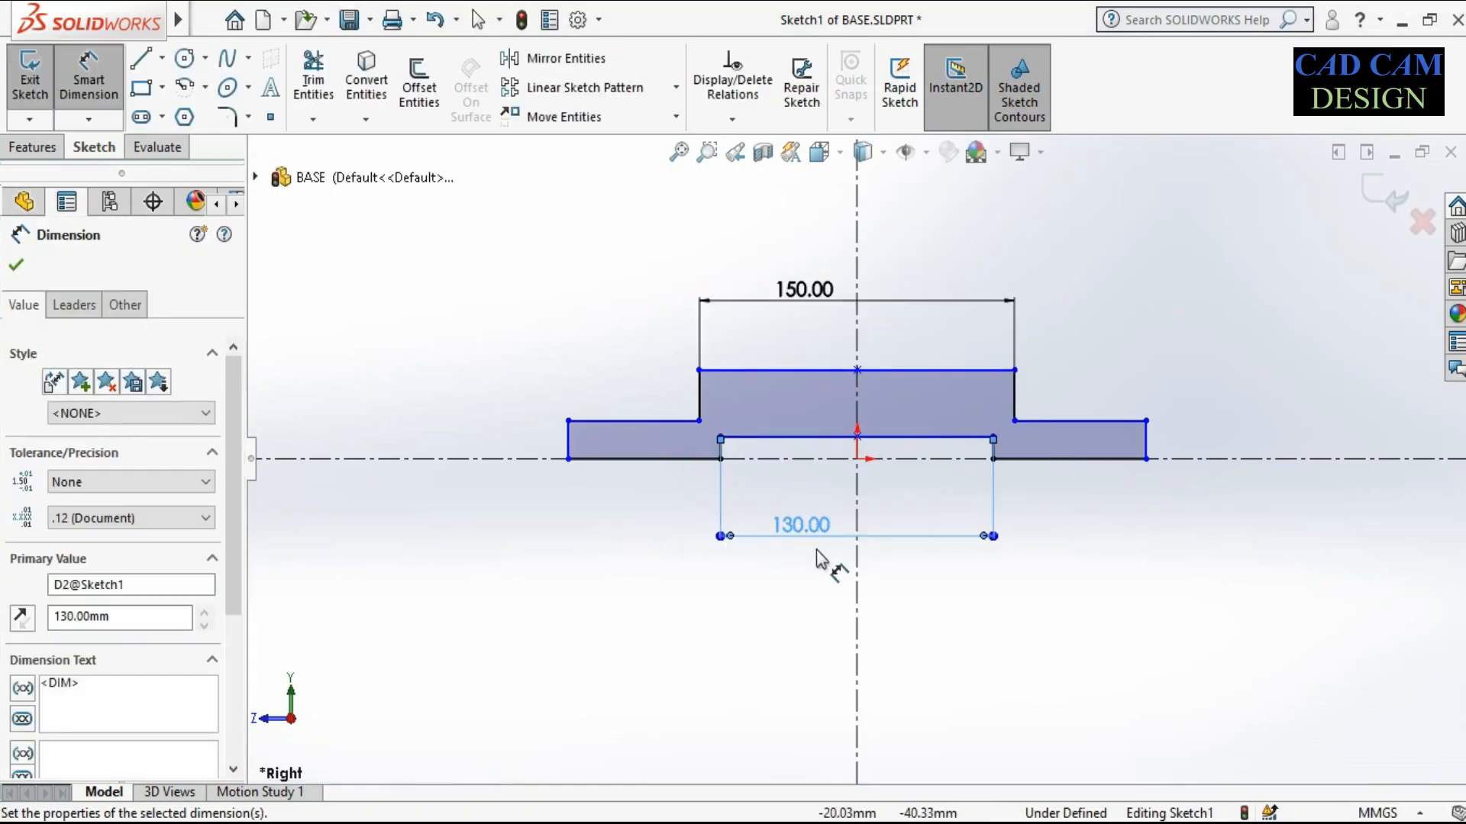
# Dimension the recess height above the horizontal centerline as 15 mm
pyautogui.click(769, 439)
pyautogui.click(778, 459)
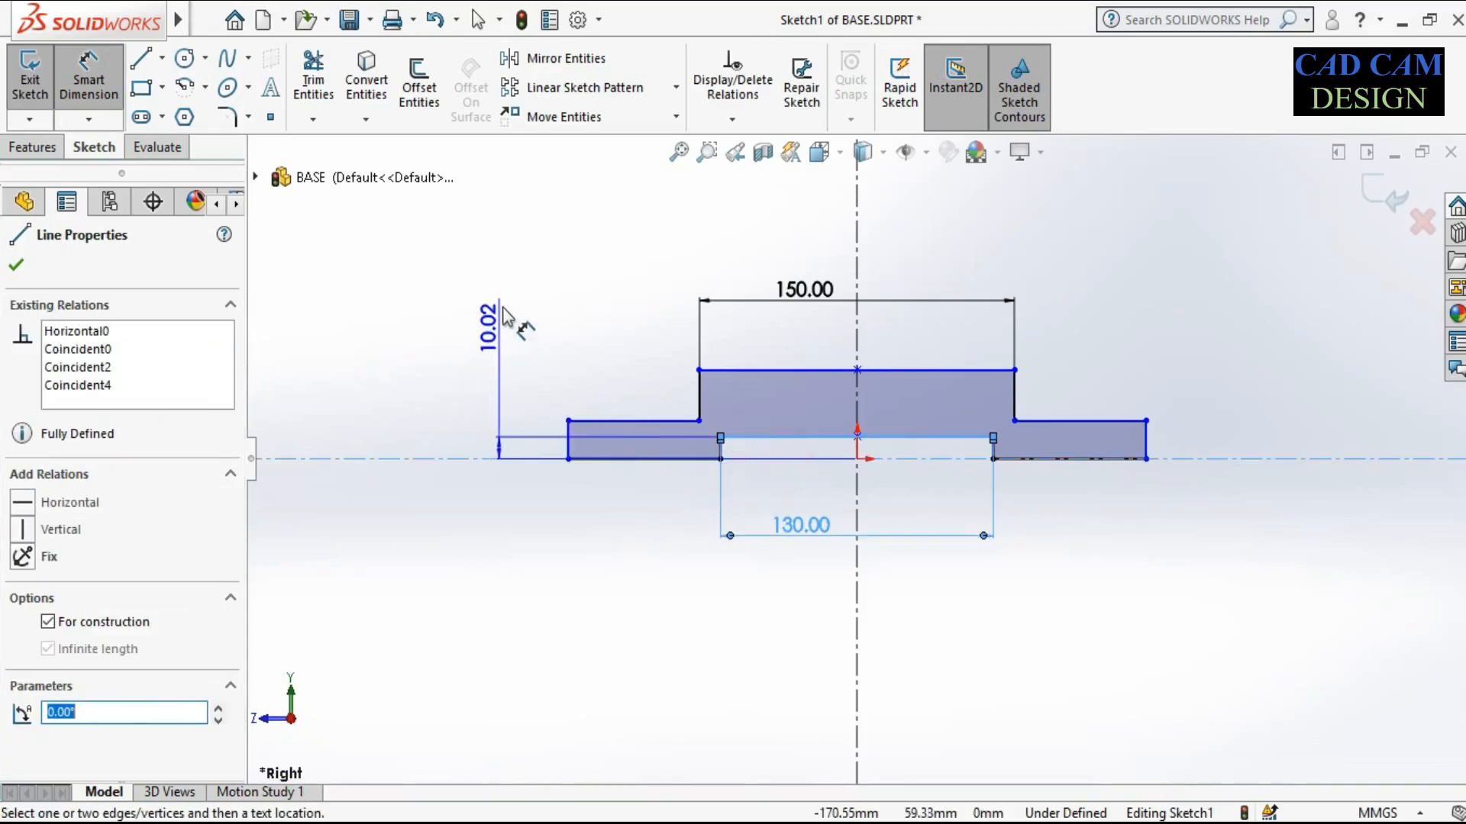
pyautogui.click(510, 300)
pyautogui.write('10')
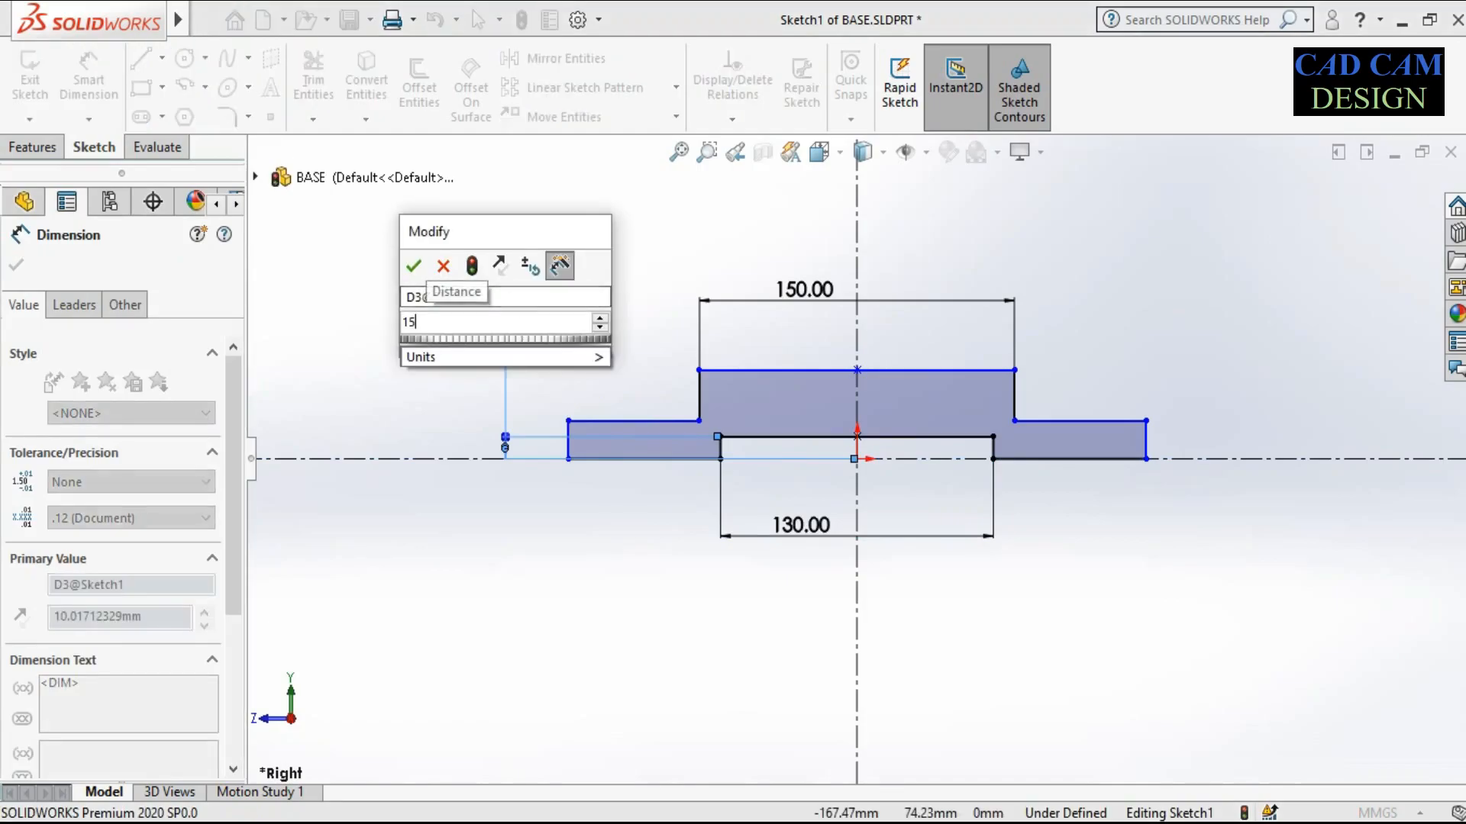
pyautogui.press('BackSpace')
pyautogui.press('BackSpace')
pyautogui.write('15')
pyautogui.press('Return')
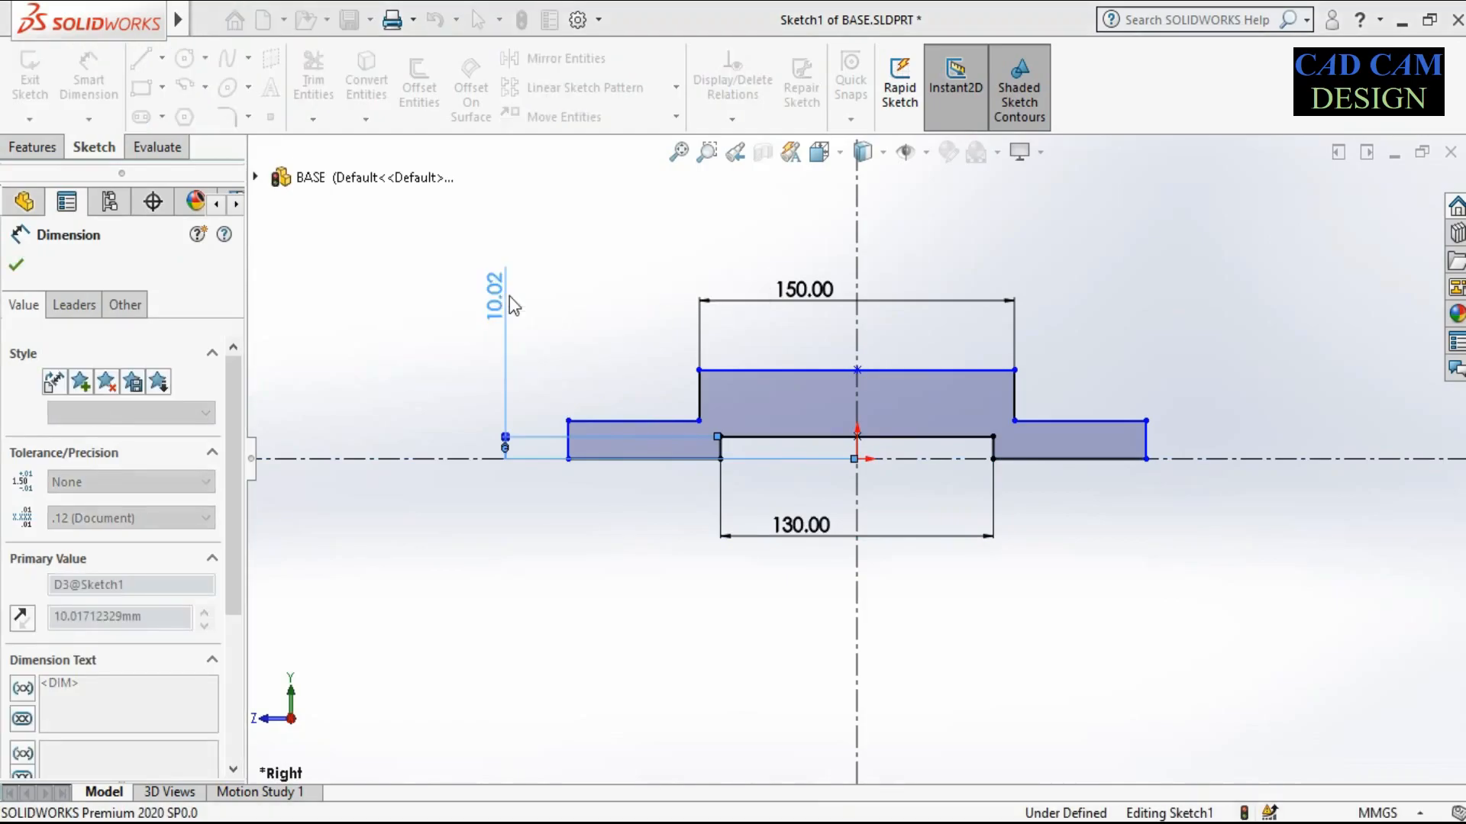
# Dimension the height of the side flange above the horizontal centerline as 20 mm
pyautogui.click(589, 421)
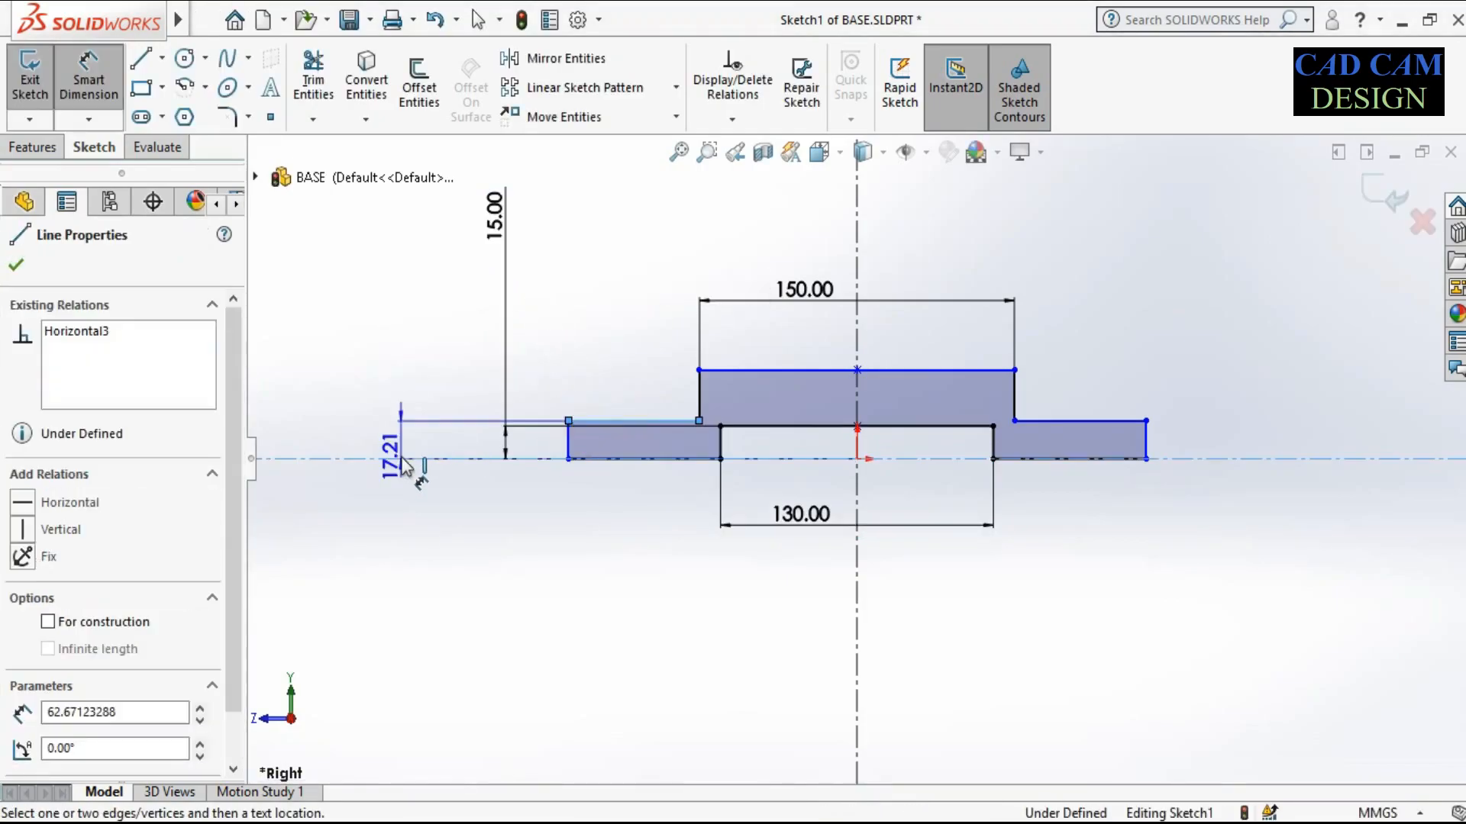
pyautogui.click(405, 458)
pyautogui.click(419, 374)
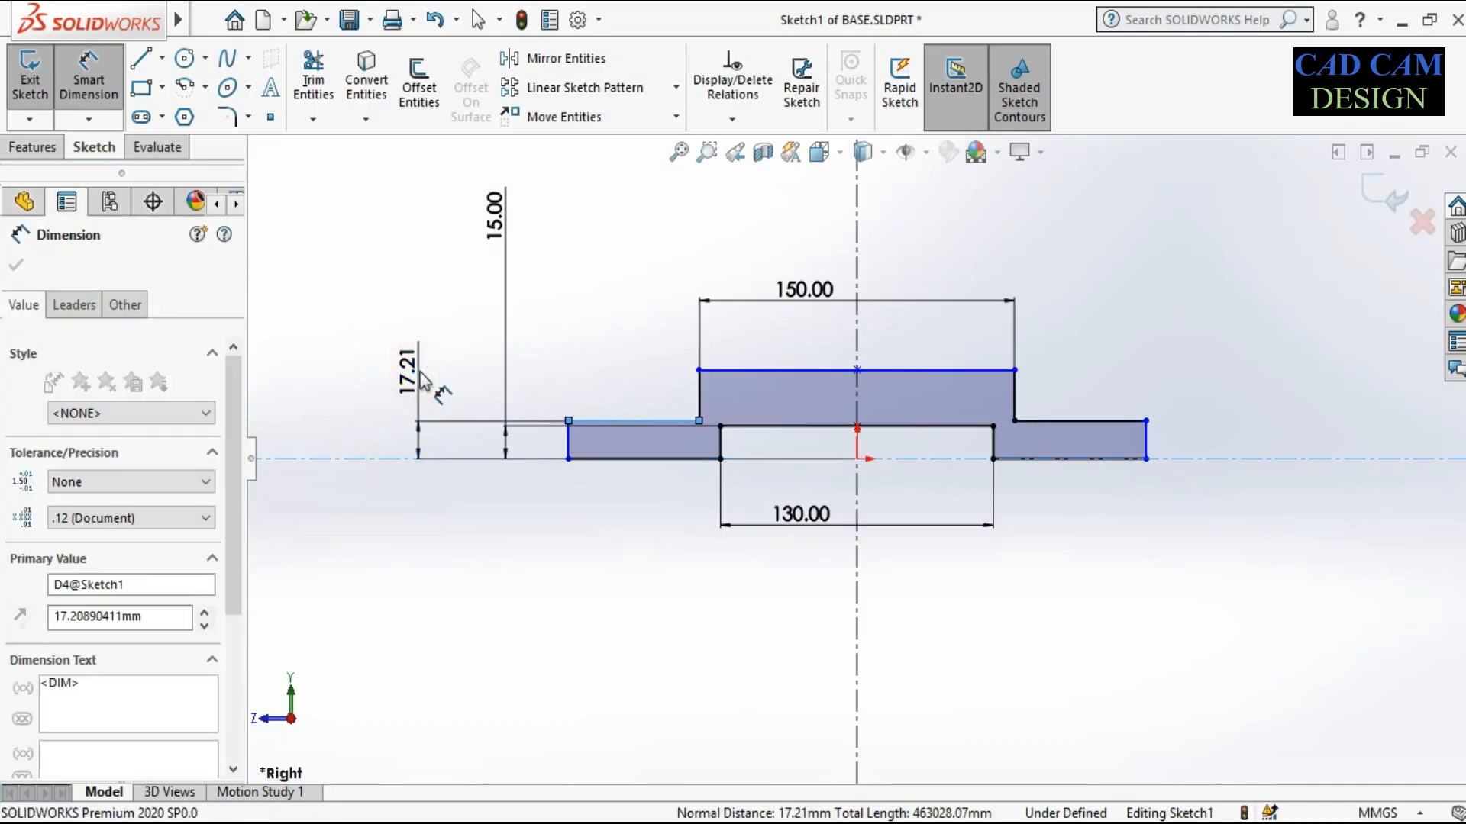
pyautogui.write('20')
pyautogui.press('Return')
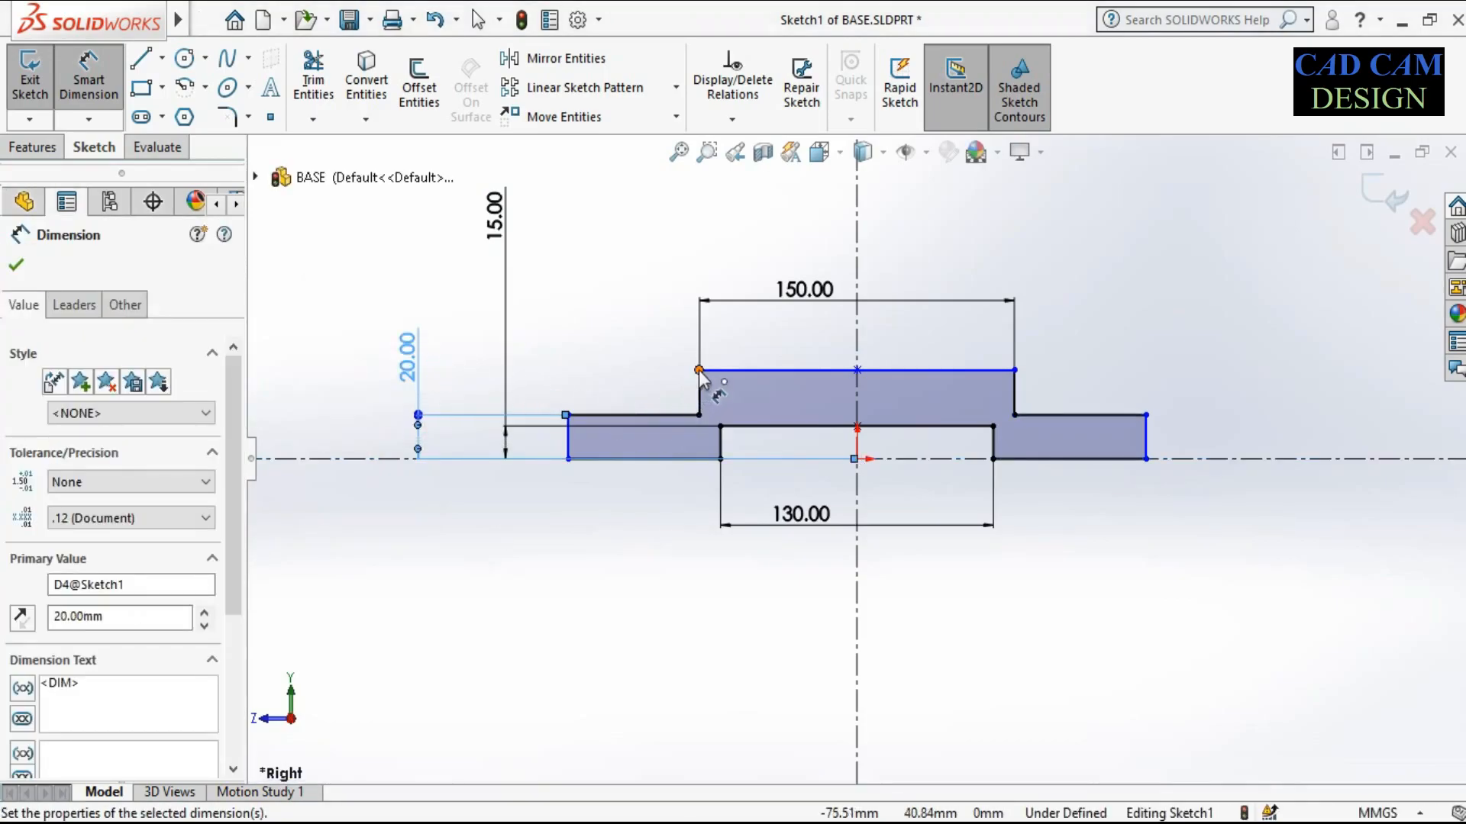
# Dimension the height of the top edge above the horizontal centerline as 30 mm
pyautogui.click(713, 371)
pyautogui.click(510, 458)
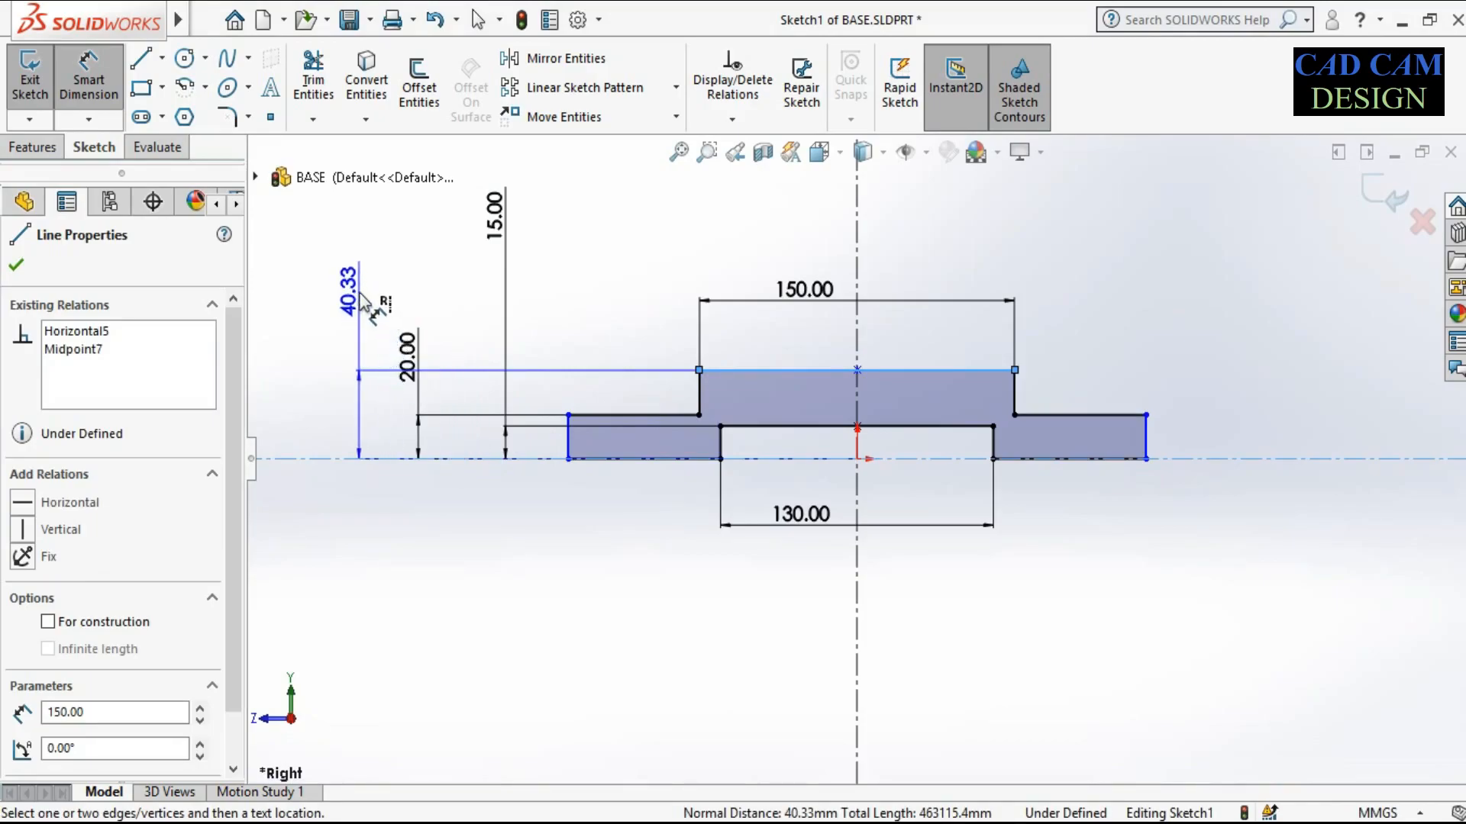
pyautogui.click(363, 335)
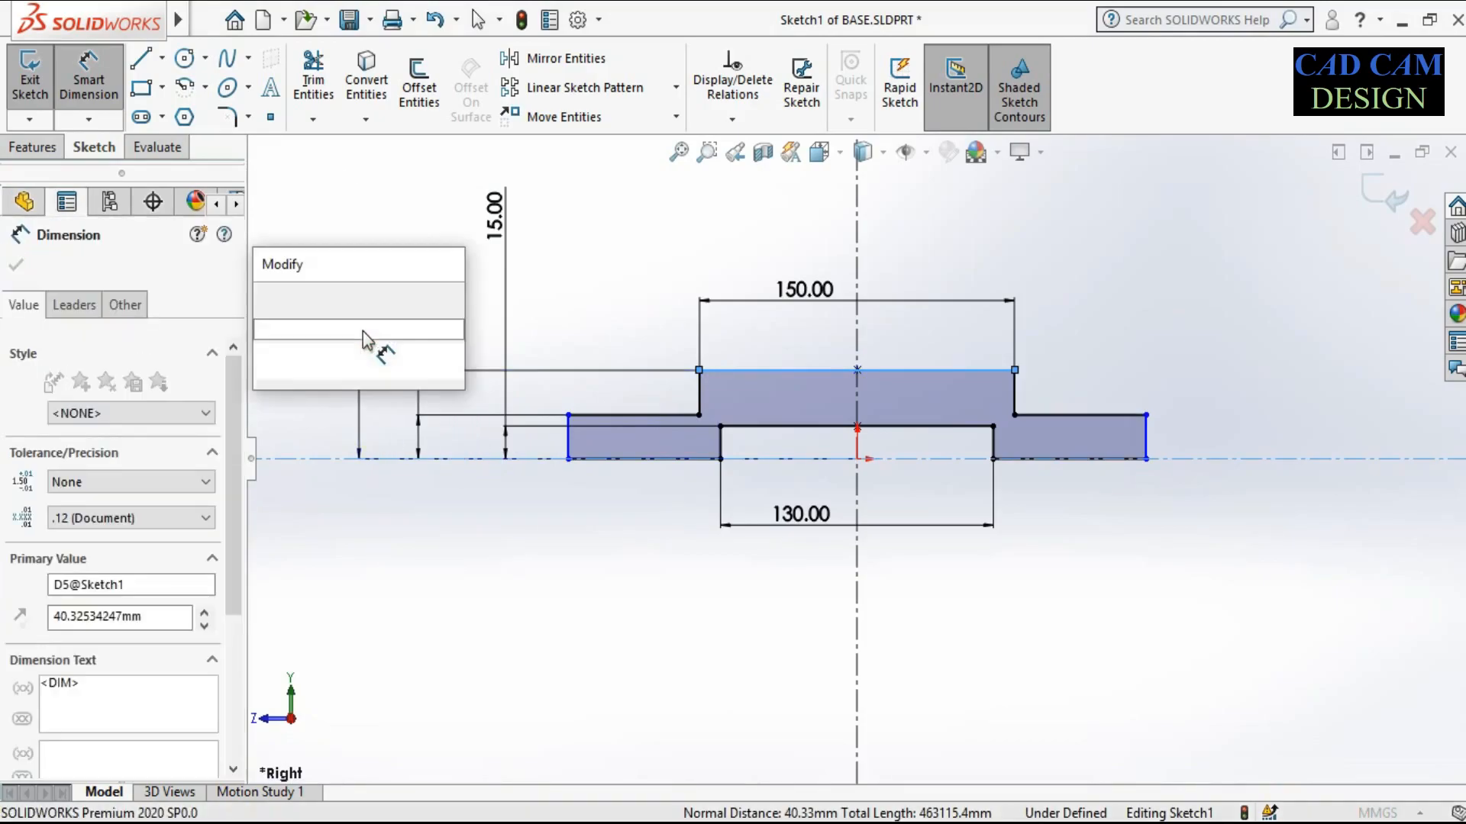
pyautogui.write('30')
pyautogui.press('Return')
pyautogui.click(665, 584)
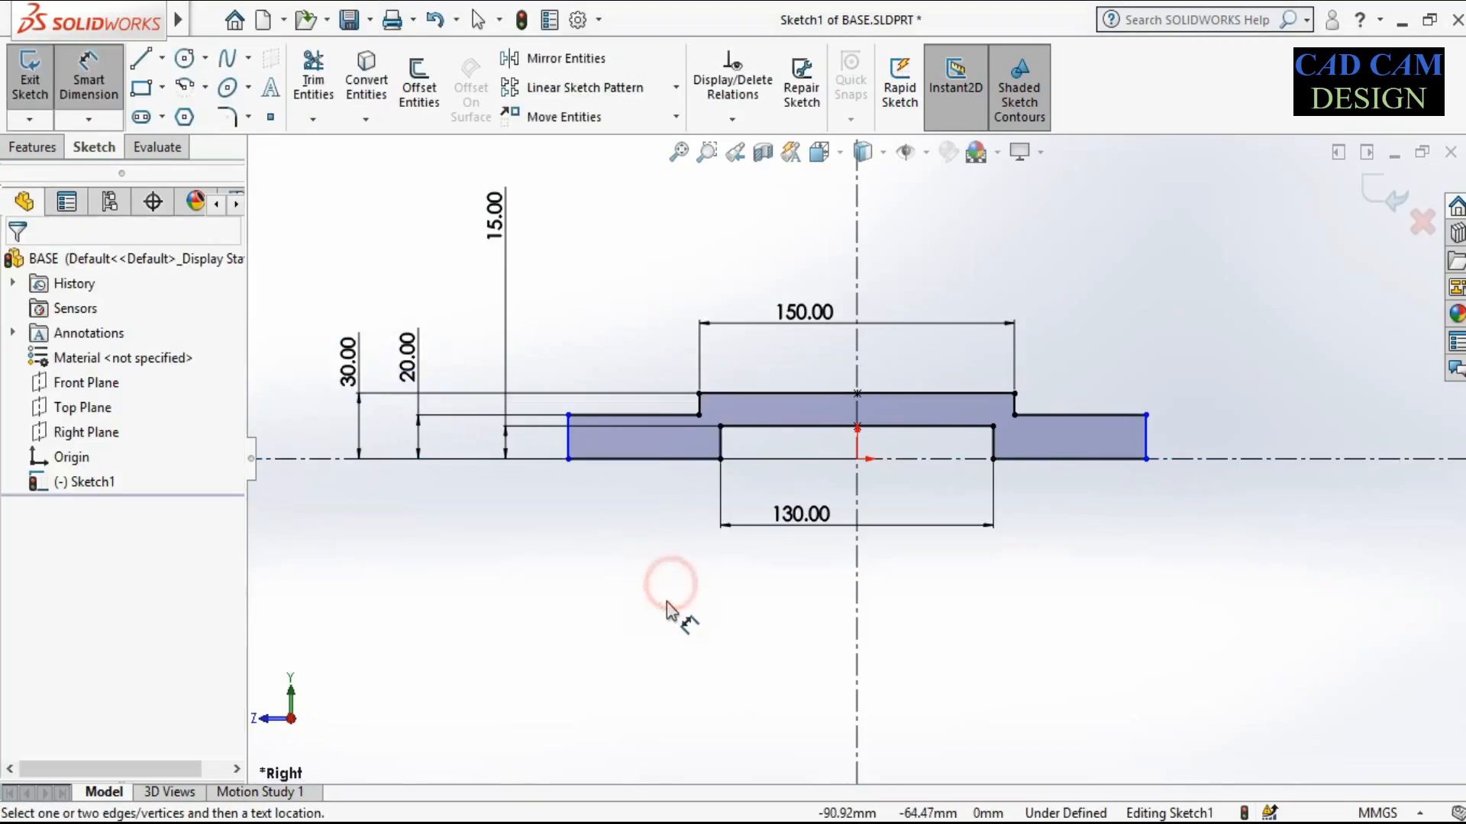
# Dimension the overall width between the profile's two outer vertical edges as 390 mm
pyautogui.click(569, 448)
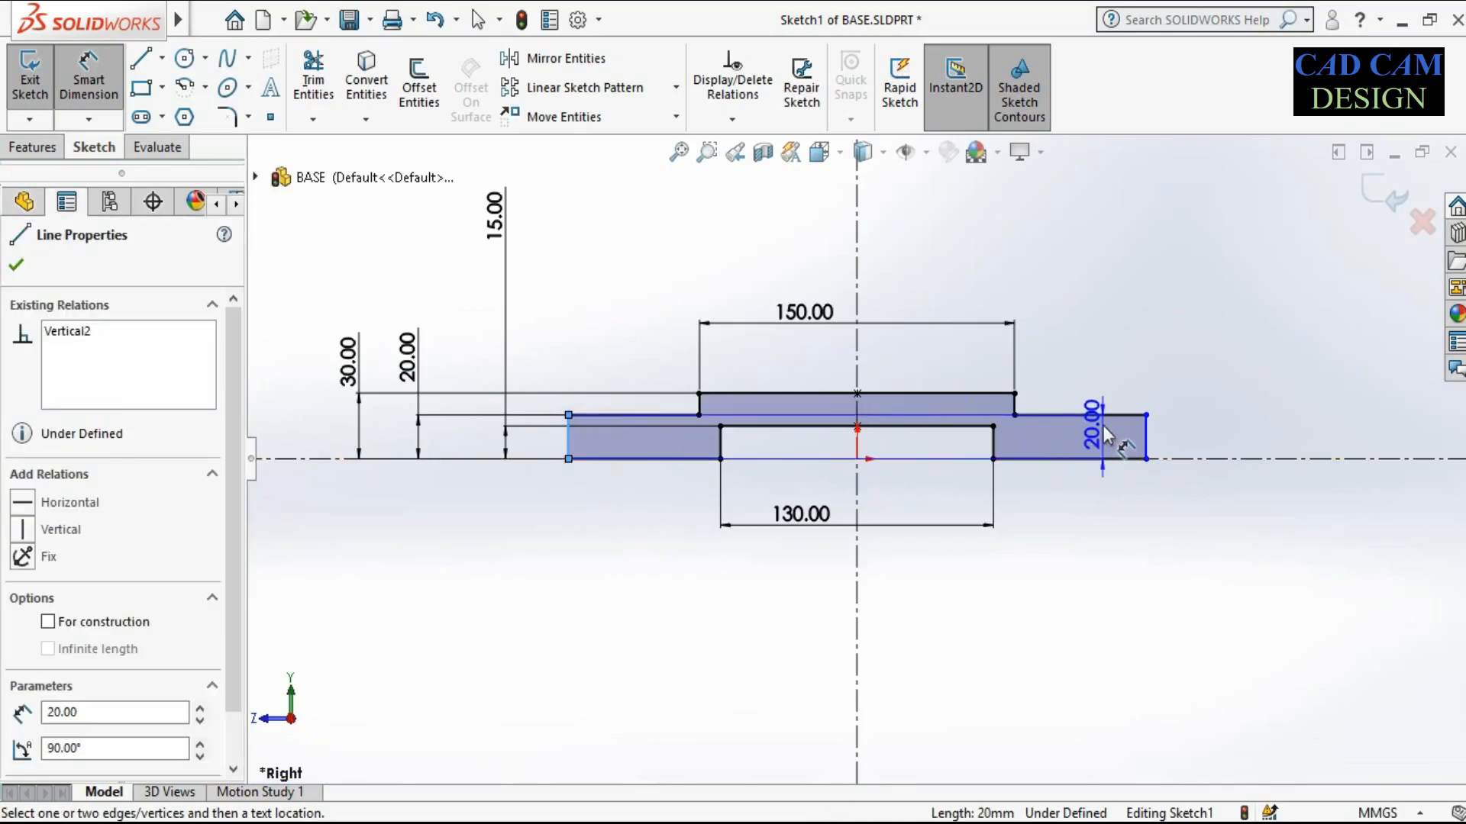
pyautogui.click(1145, 428)
pyautogui.click(790, 642)
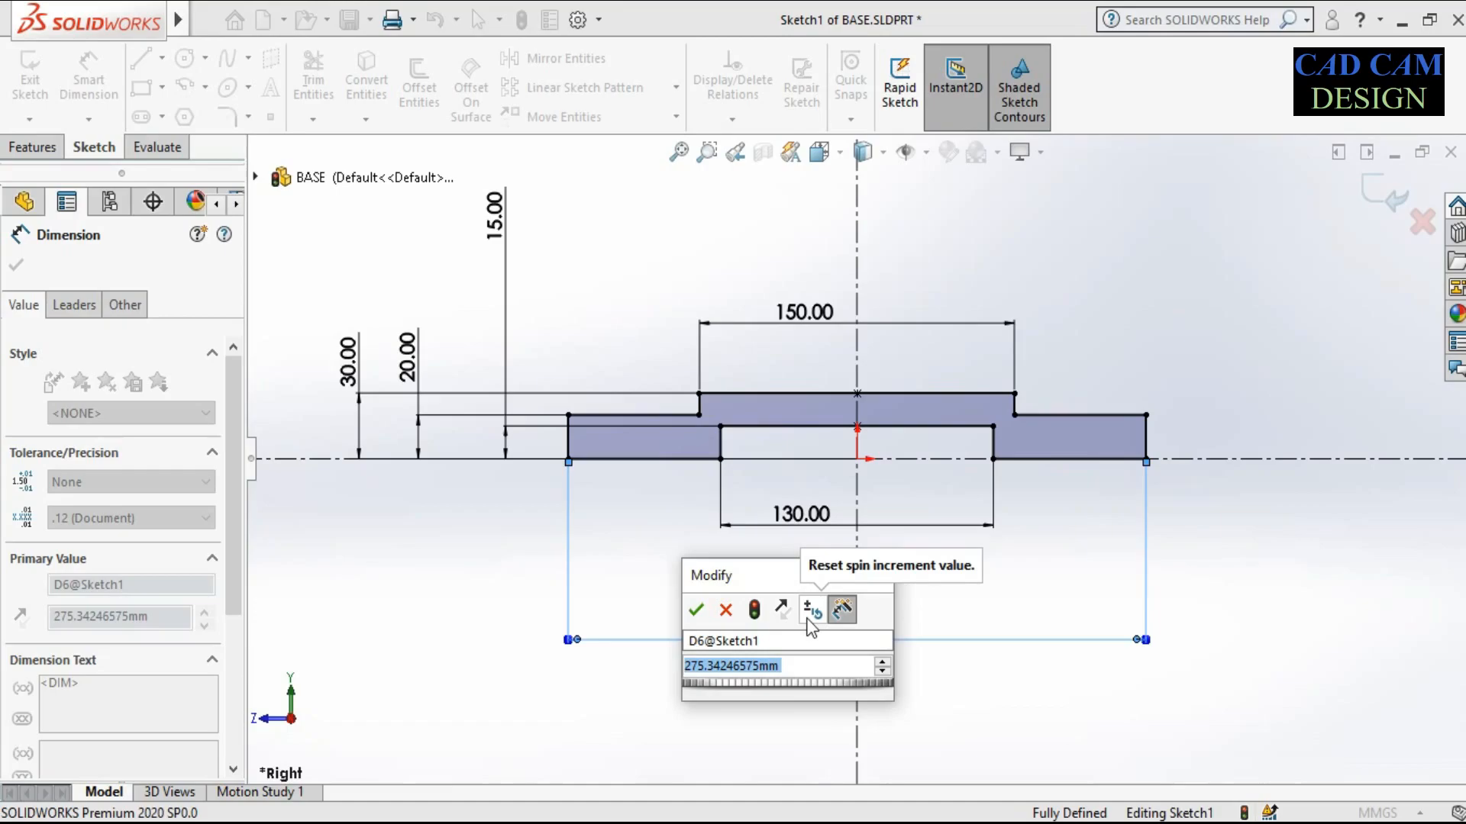
pyautogui.write('390')
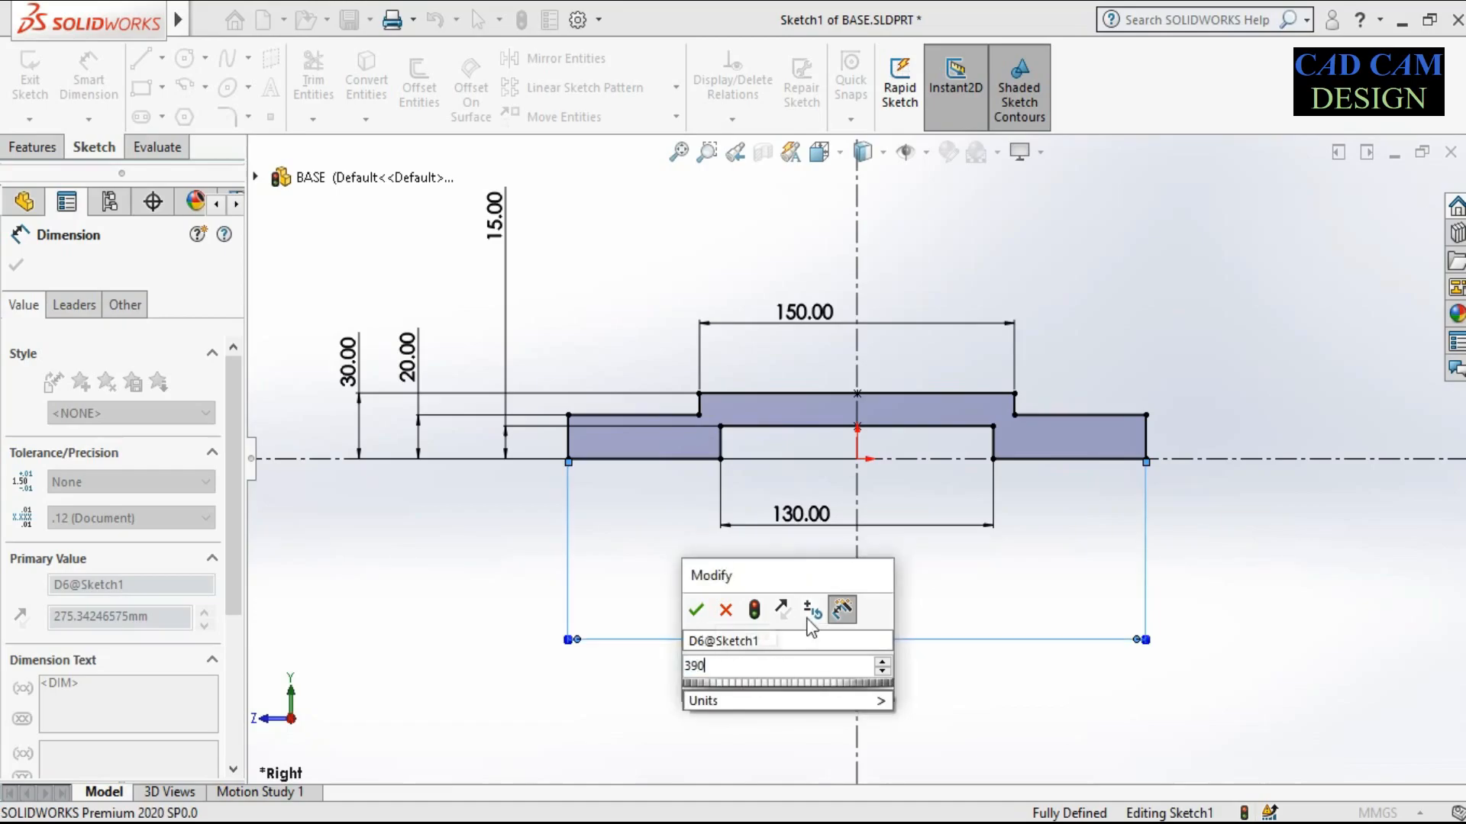
pyautogui.press('Return')
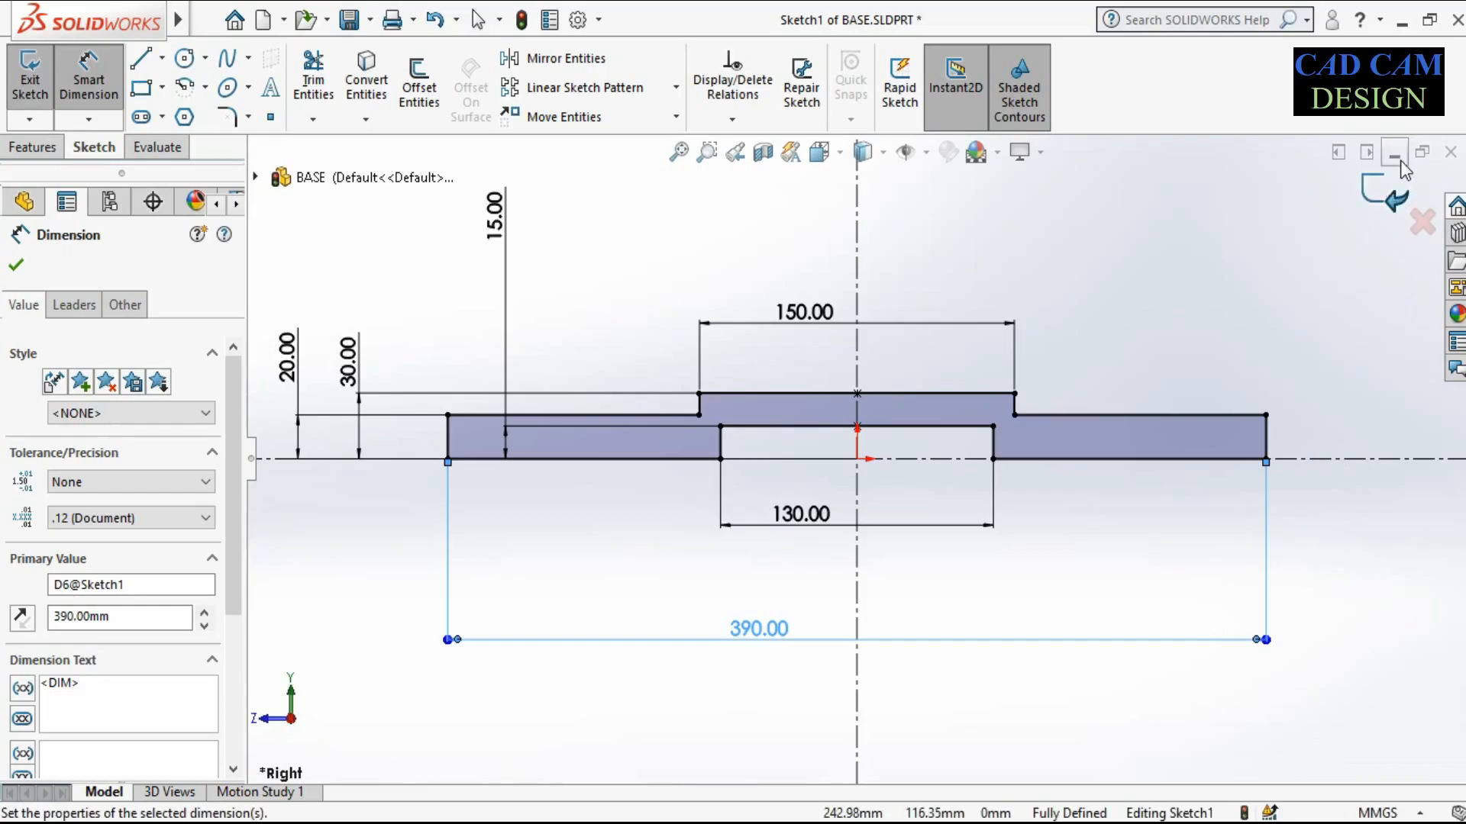
# Finish the profile sketch and extrude it 290 mm with the Mid Plane end condition
pyautogui.click(1388, 178)
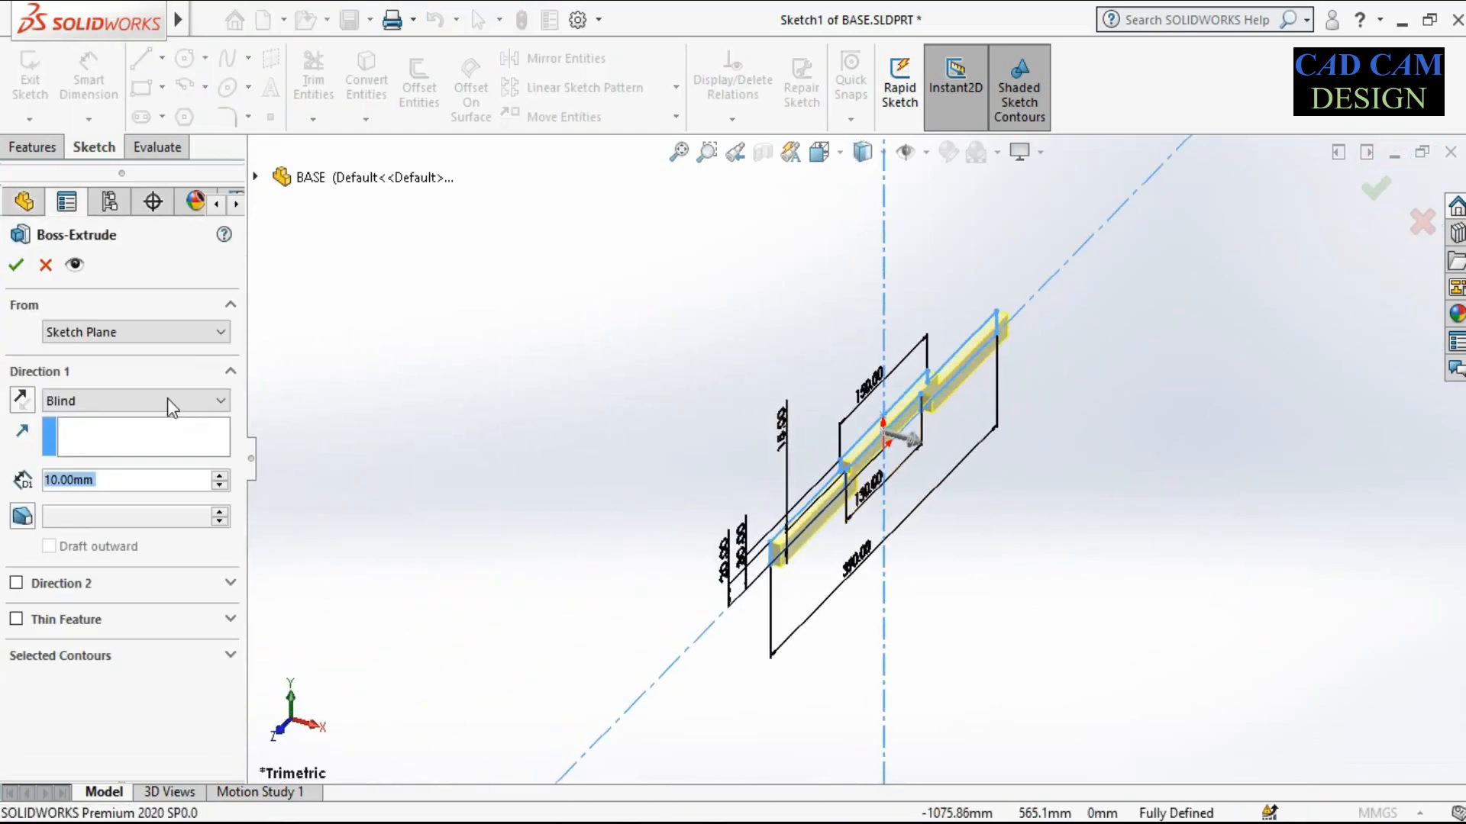
pyautogui.click(104, 405)
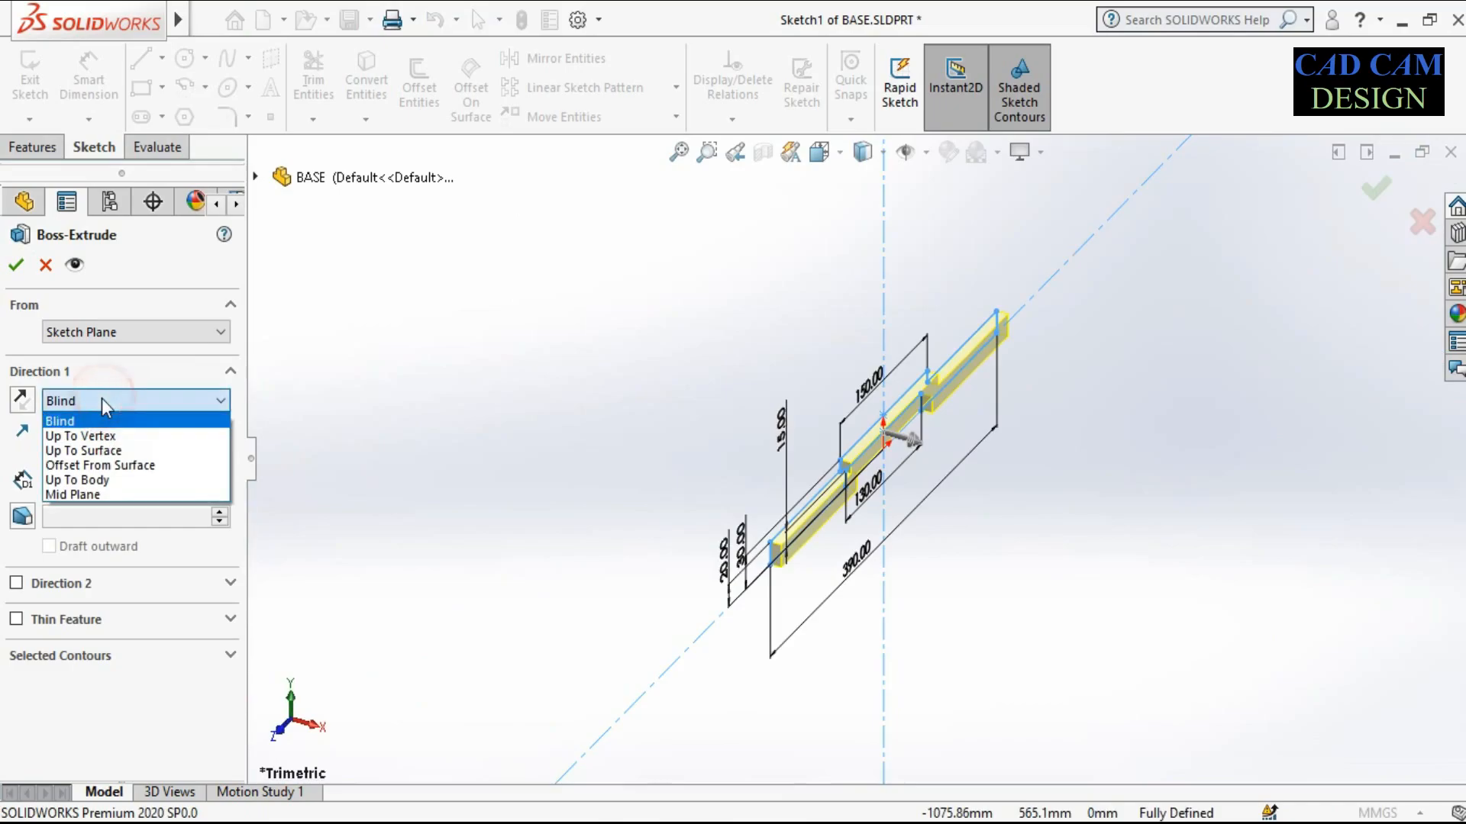
pyautogui.click(118, 494)
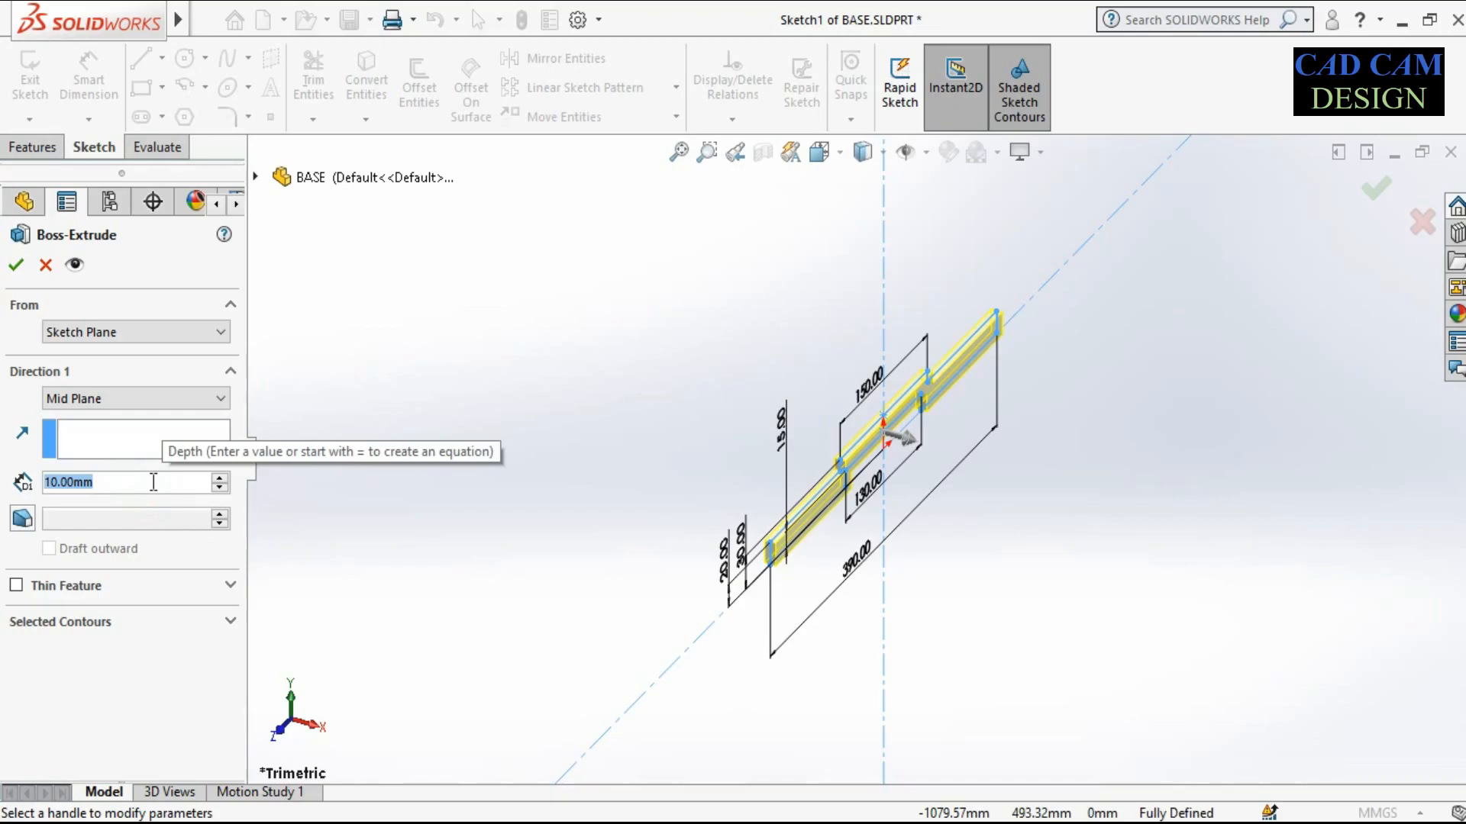
pyautogui.write('290')
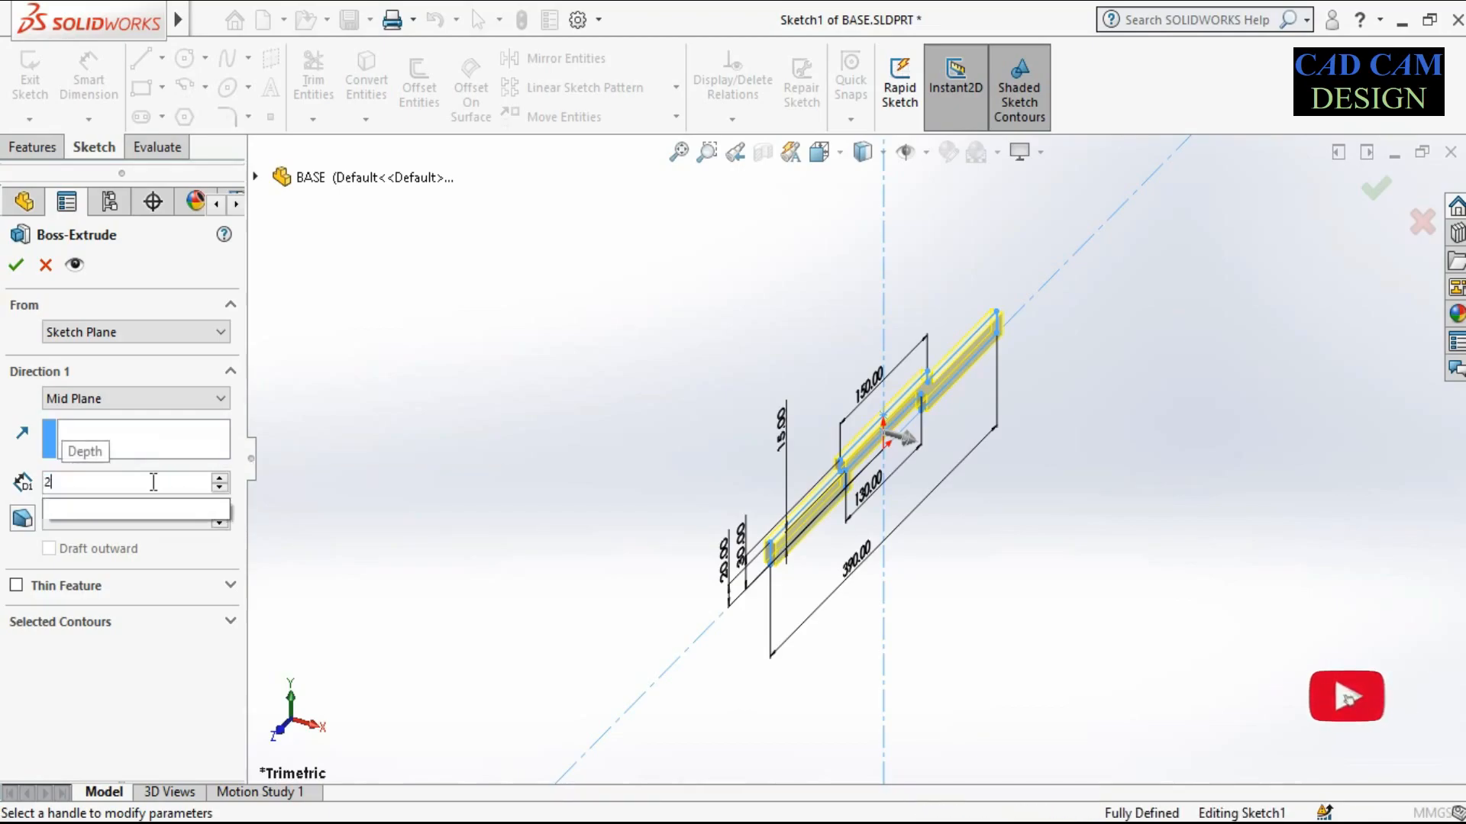
pyautogui.press('Return')
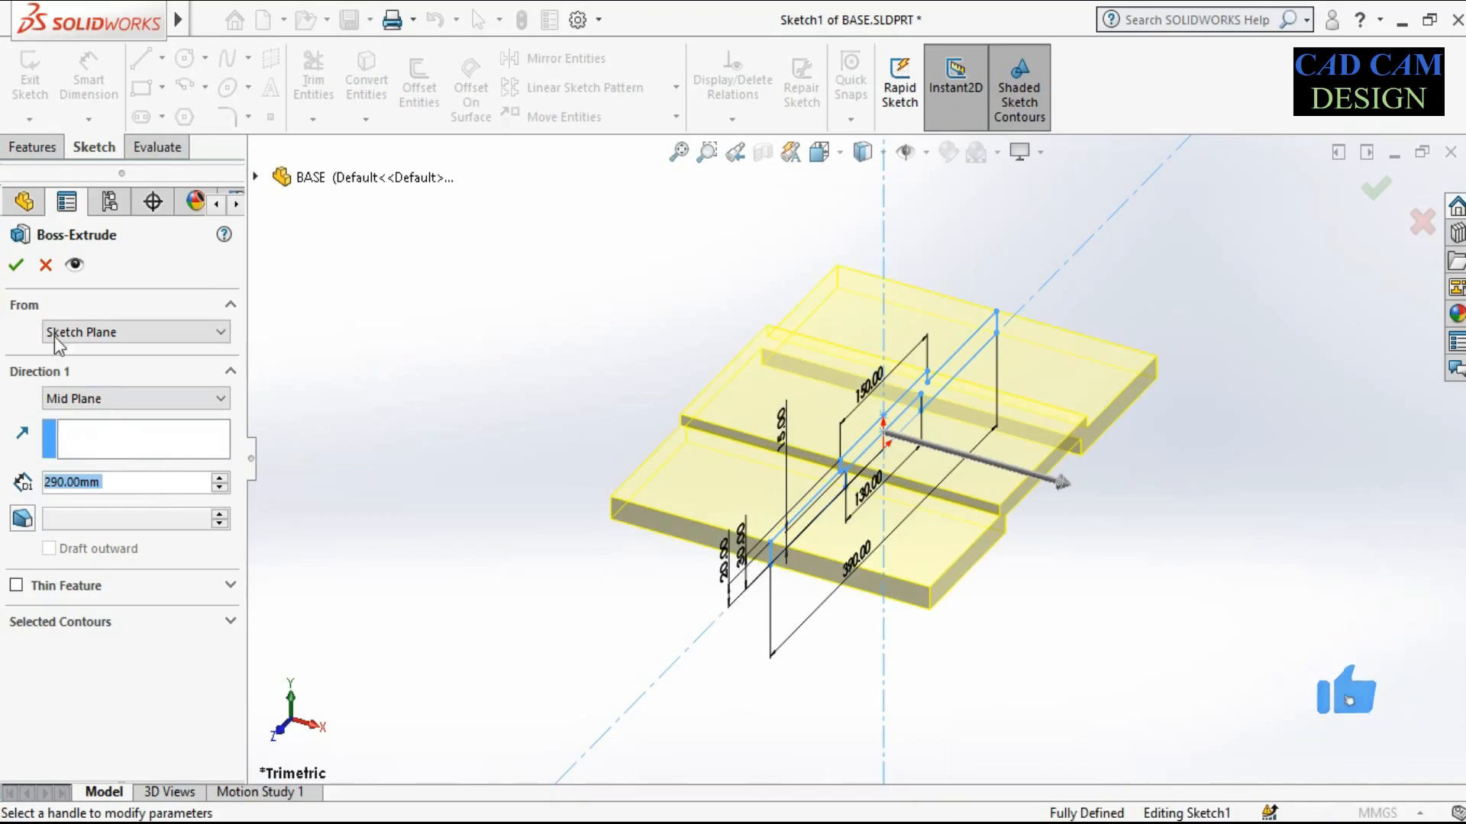
pyautogui.click(16, 265)
pyautogui.click(577, 419)
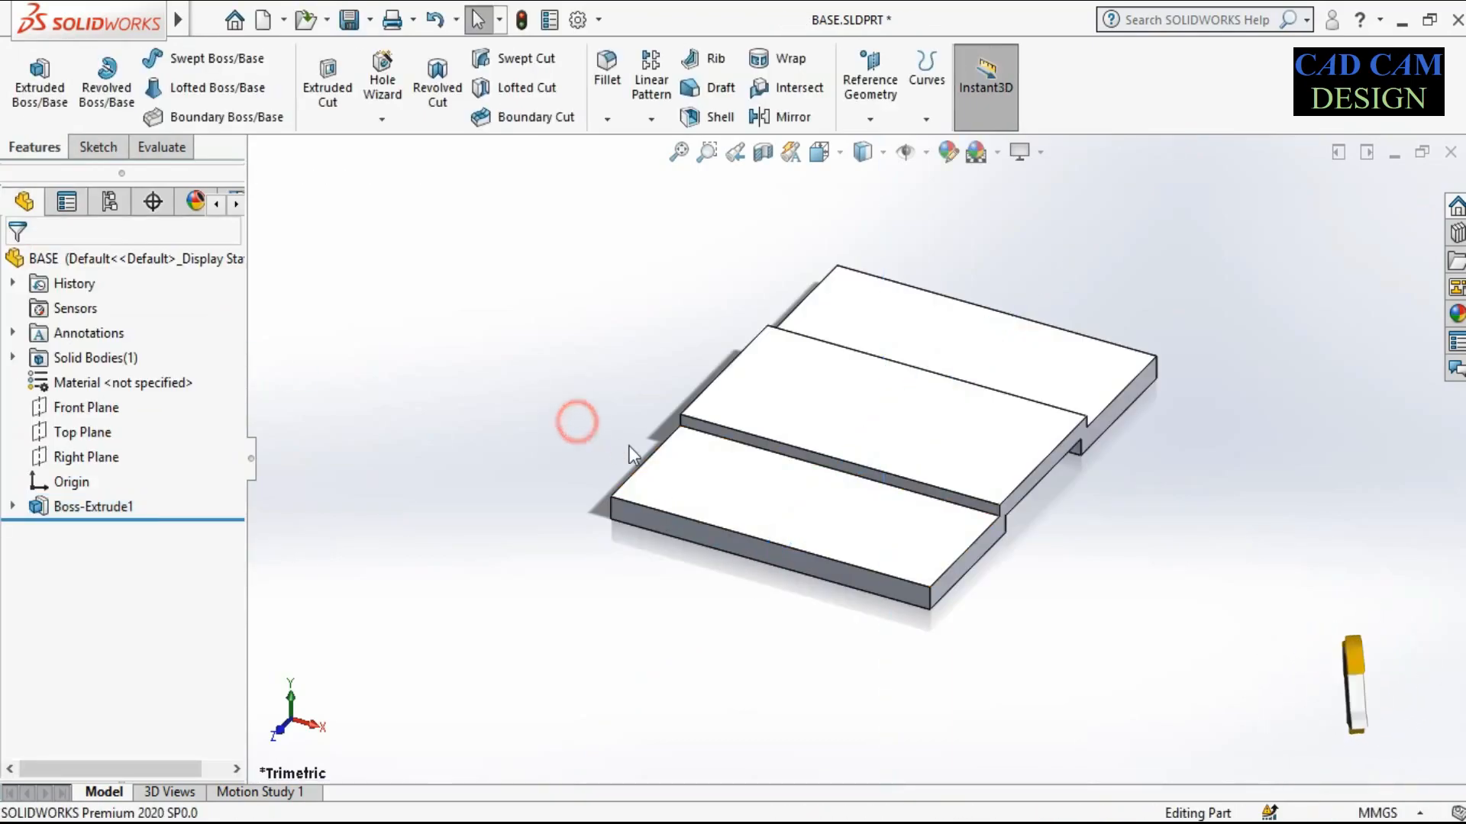
# Fillet the four vertical outer corner edges of the base plate with a 25 mm radius
pyautogui.moveTo(694, 382); pyautogui.dragTo(800, 304, button='middle')
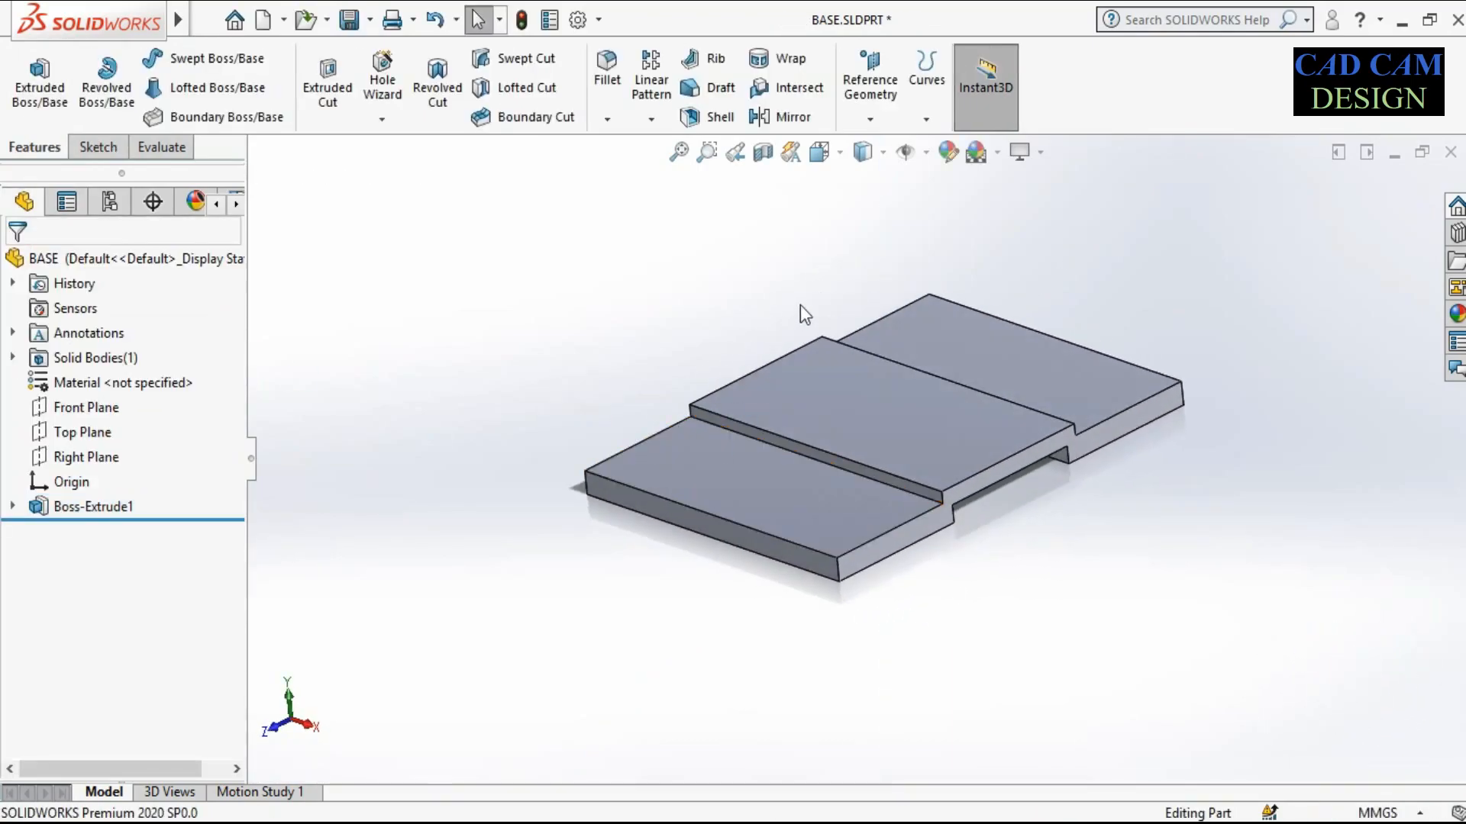
pyautogui.click(608, 69)
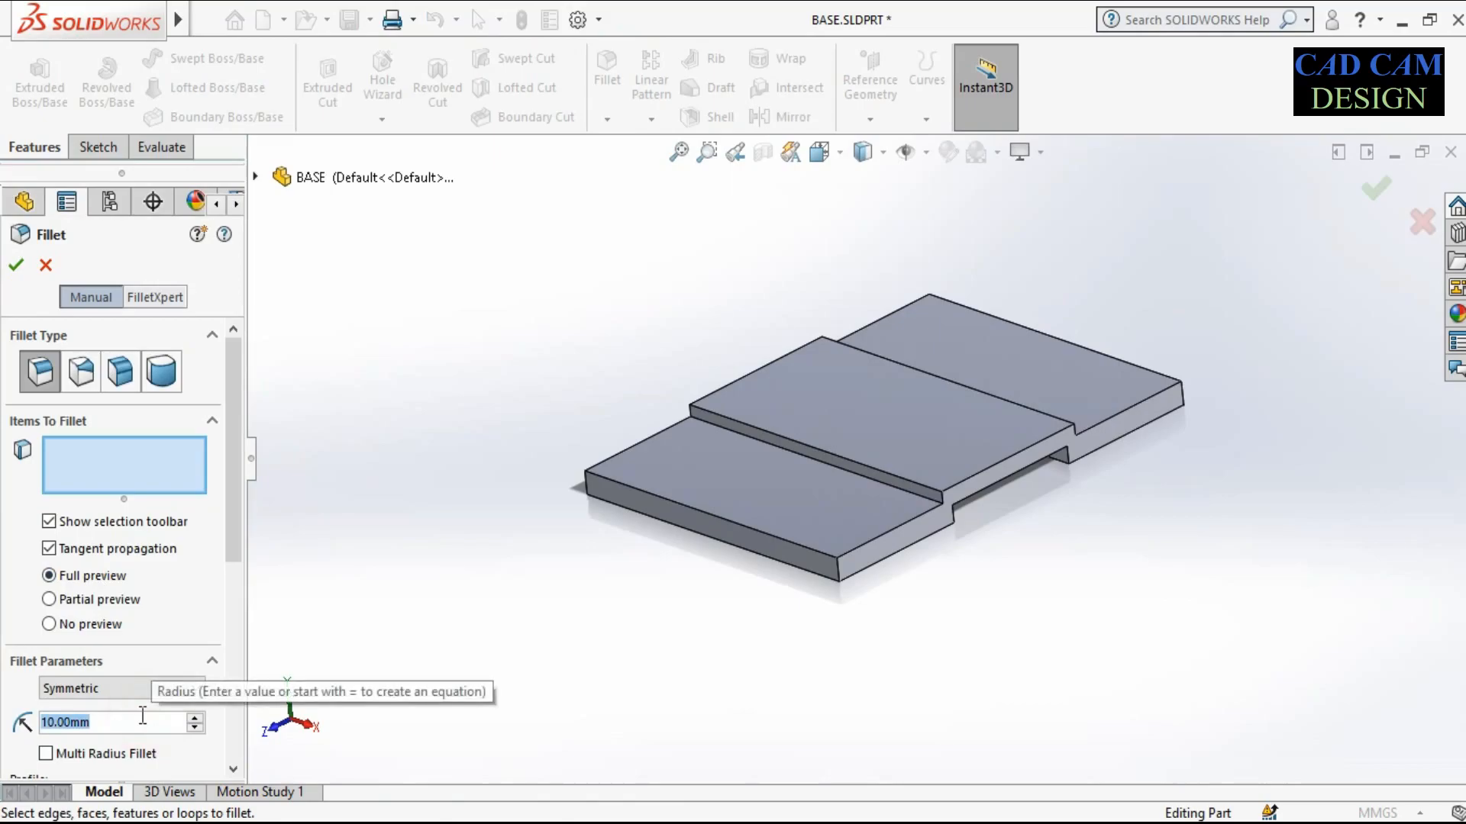
pyautogui.write('25')
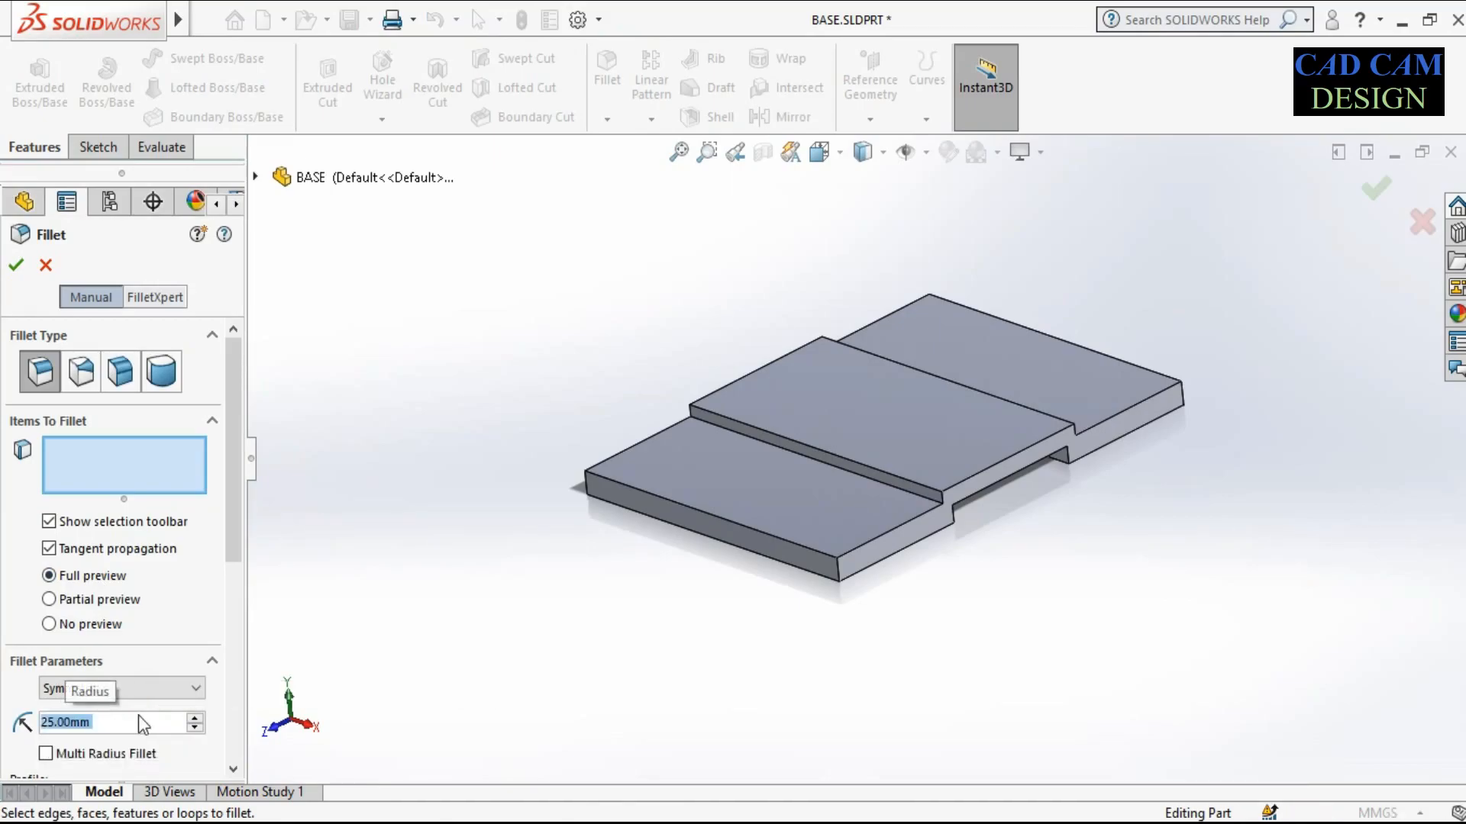
pyautogui.click(838, 577)
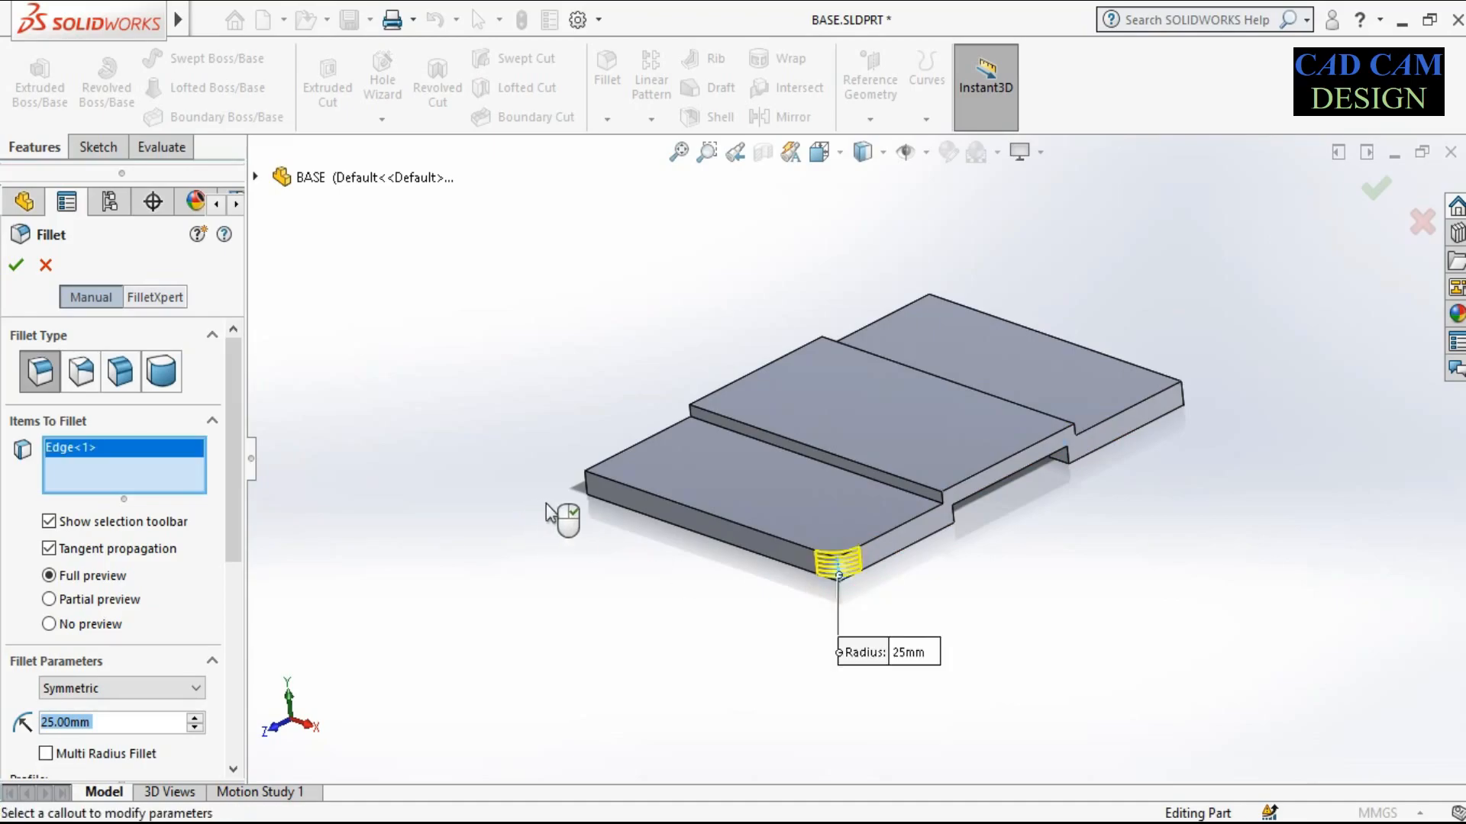
pyautogui.click(585, 482)
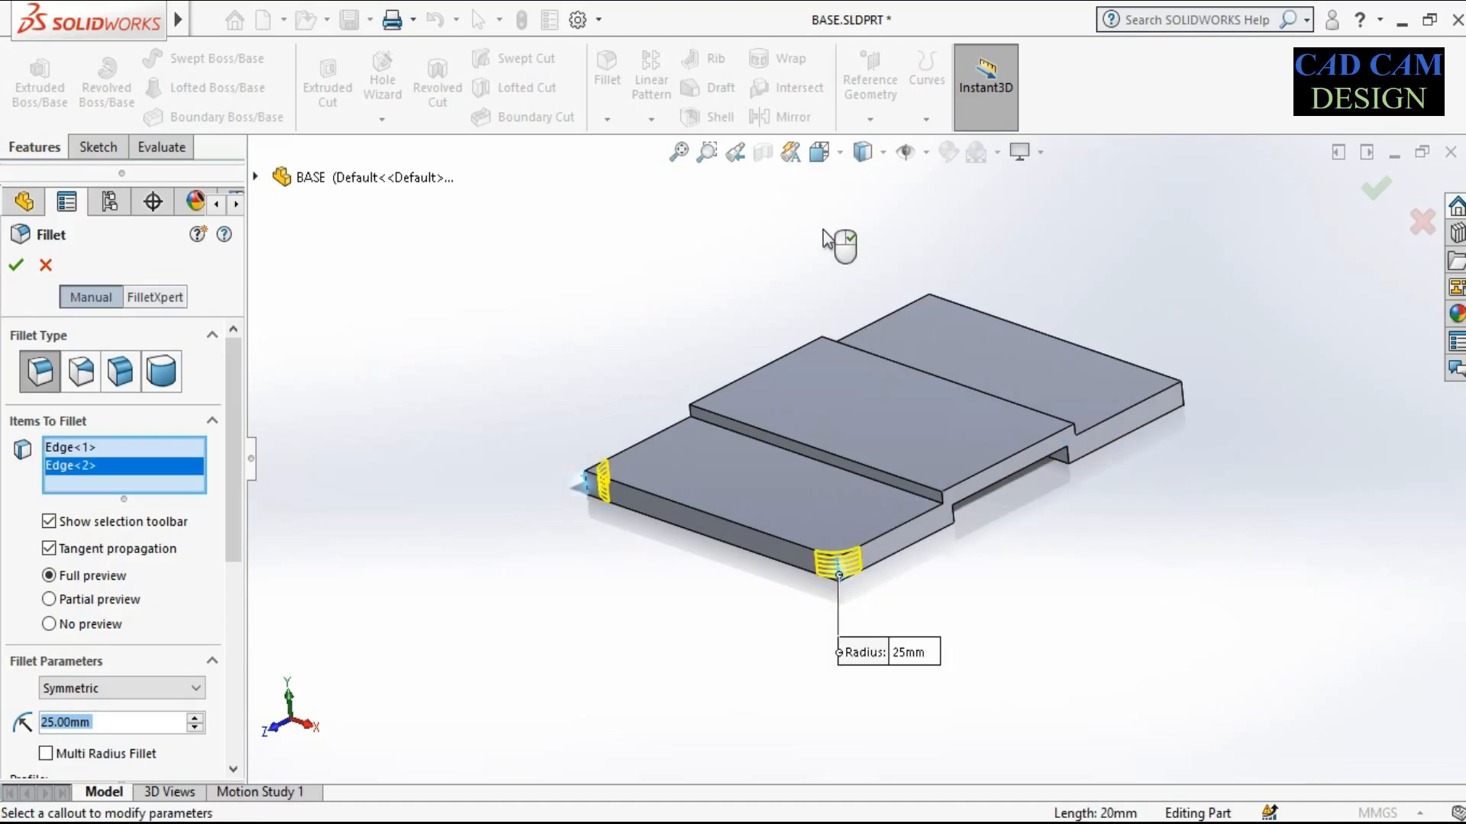
pyautogui.click(932, 304)
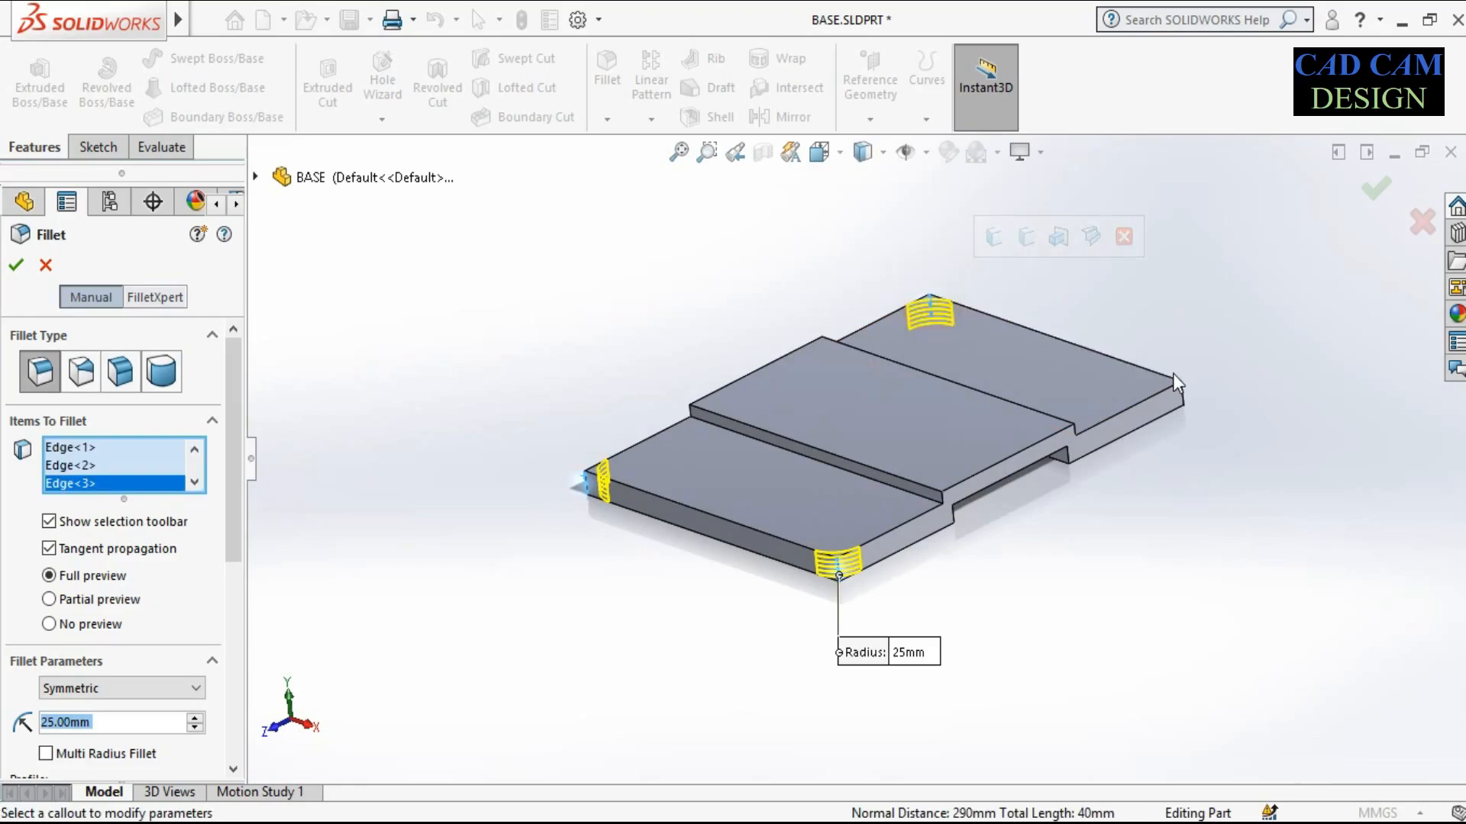
pyautogui.click(1184, 395)
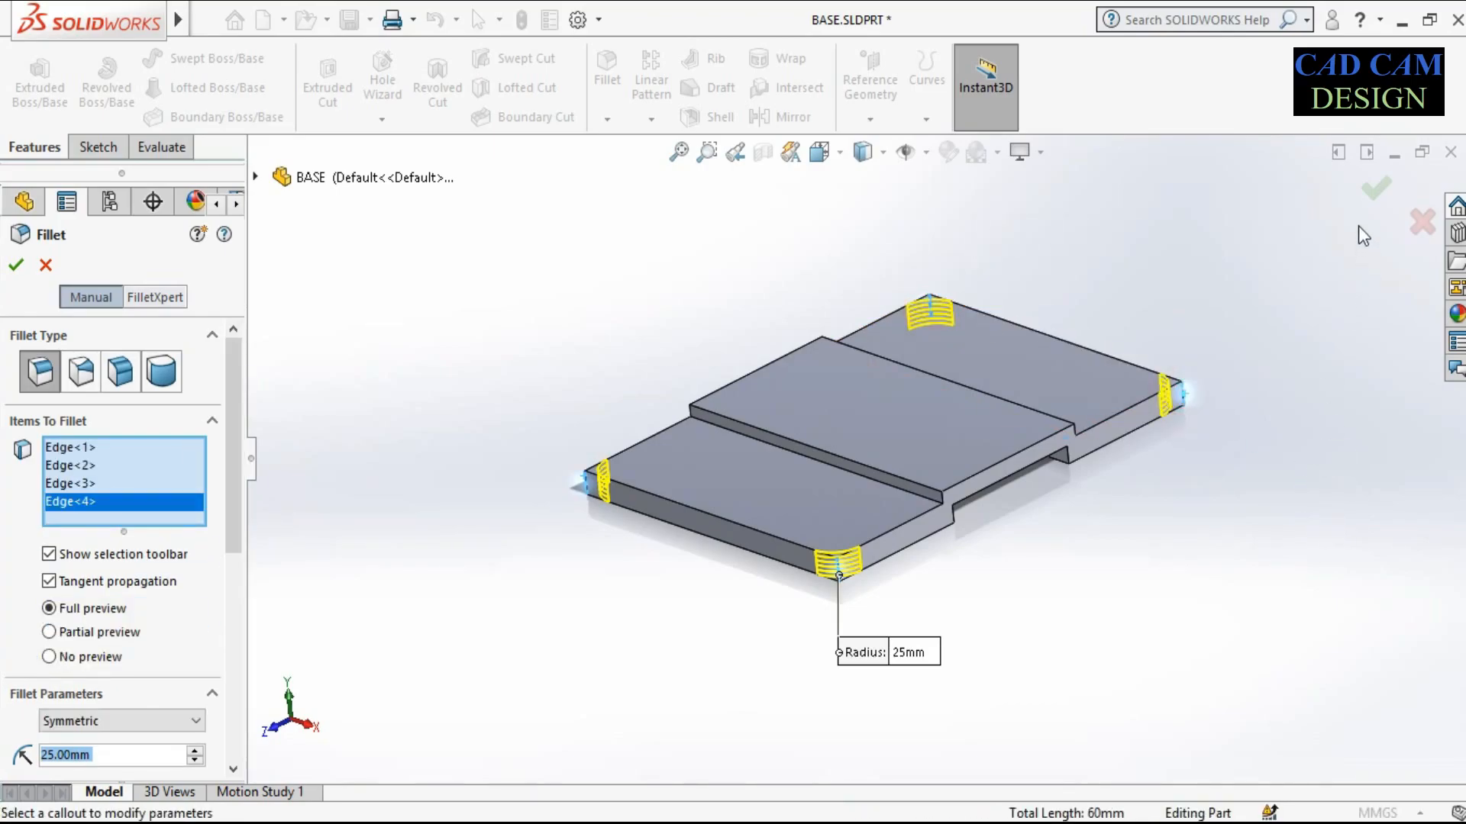
pyautogui.click(1376, 188)
pyautogui.click(672, 311)
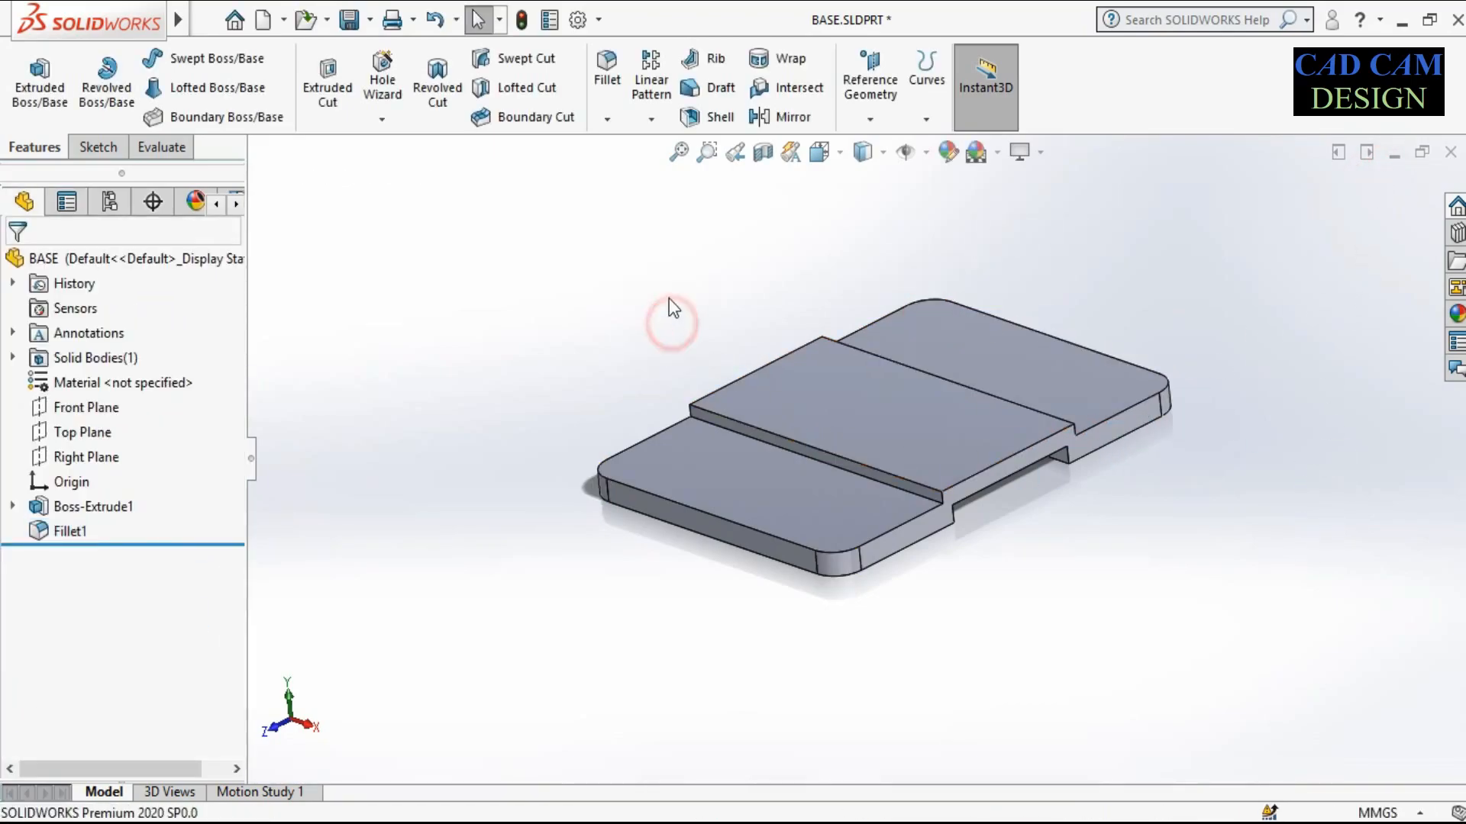
# Chamfer the two long upper edges of the raised middle section with a 3 mm distance at 45 degrees
pyautogui.click(613, 126)
pyautogui.click(618, 174)
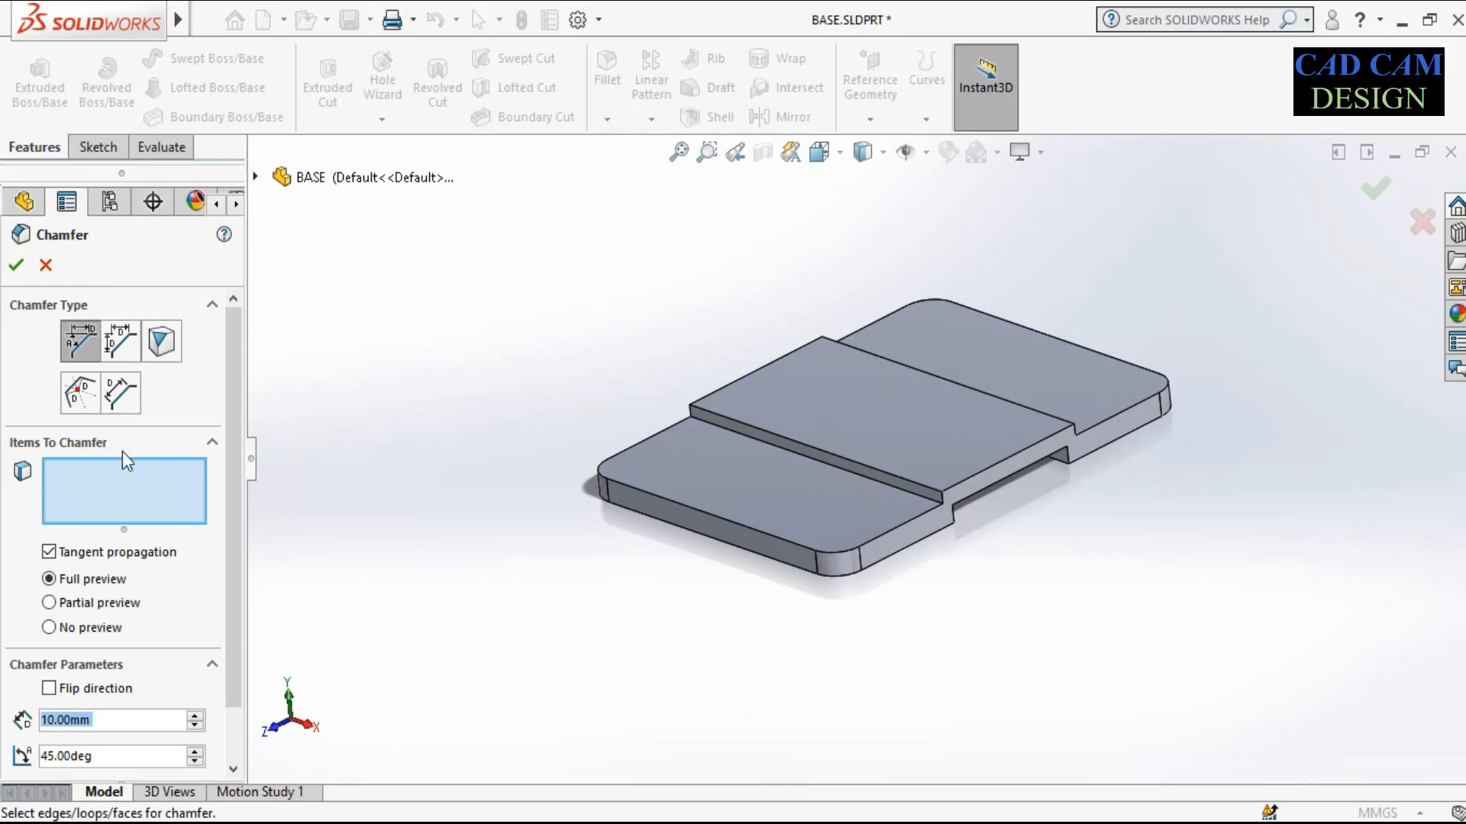
pyautogui.write('3')
pyautogui.press('Return')
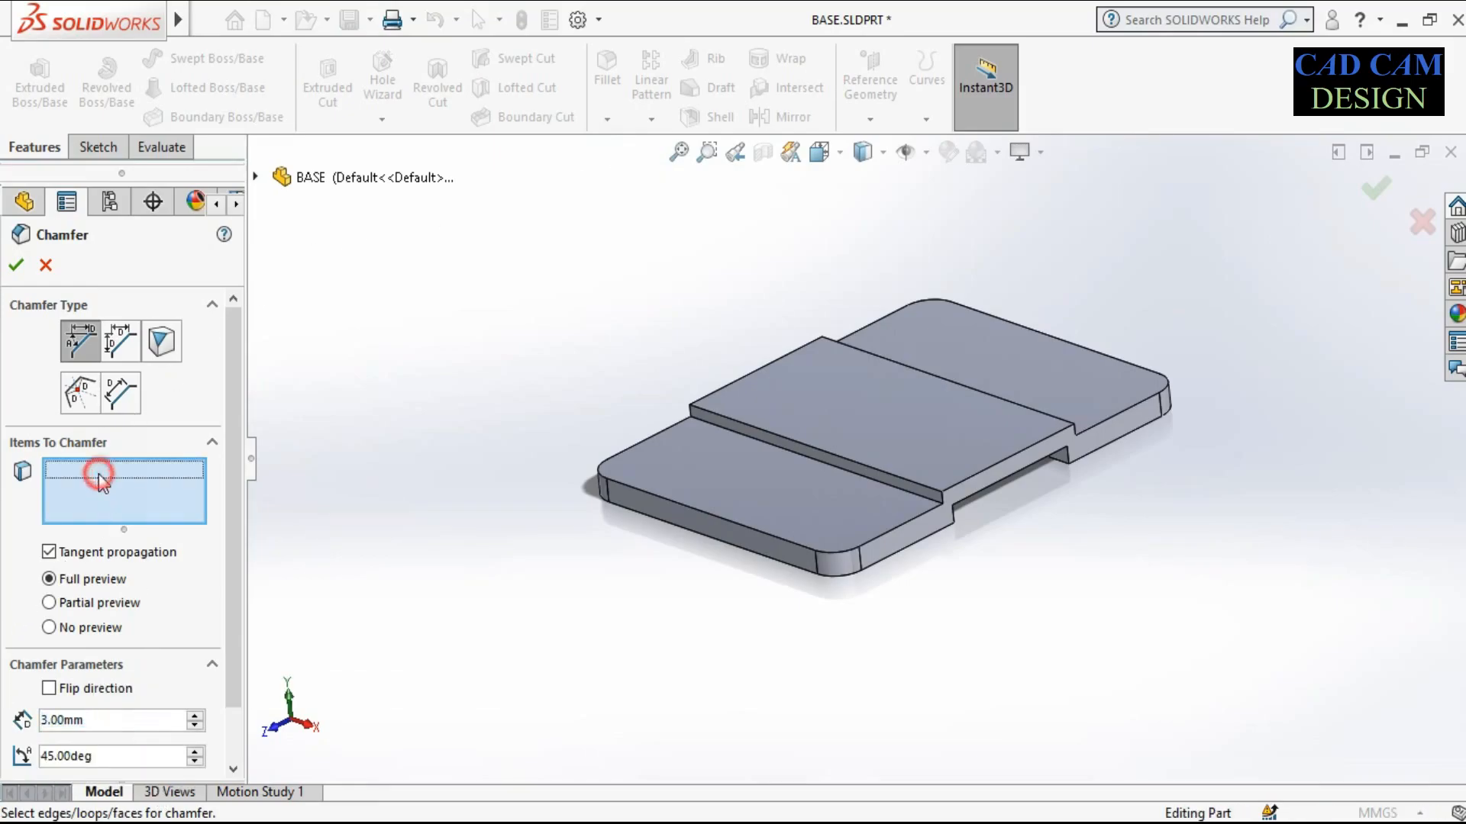
pyautogui.click(824, 451)
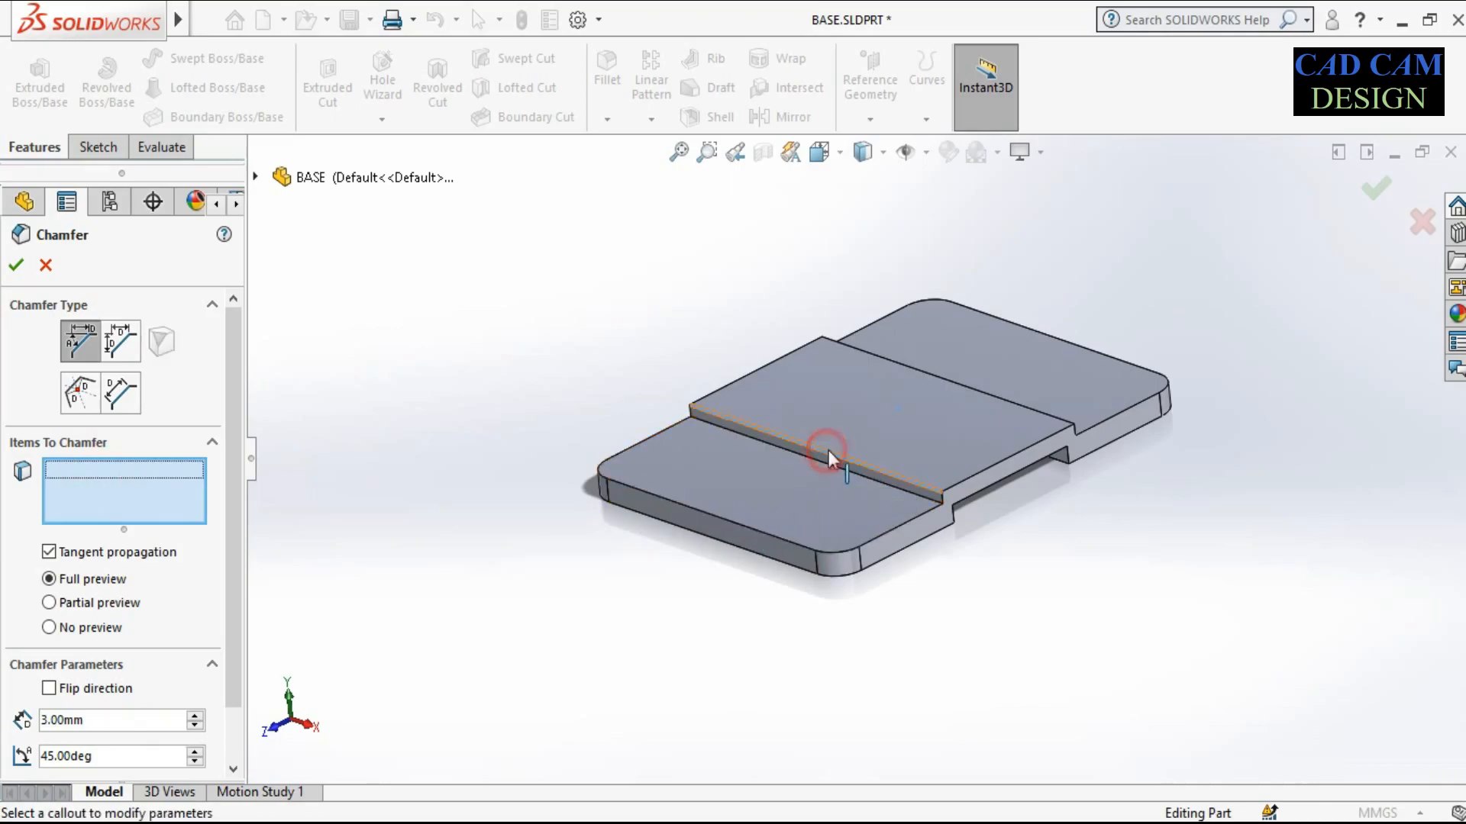
pyautogui.click(947, 381)
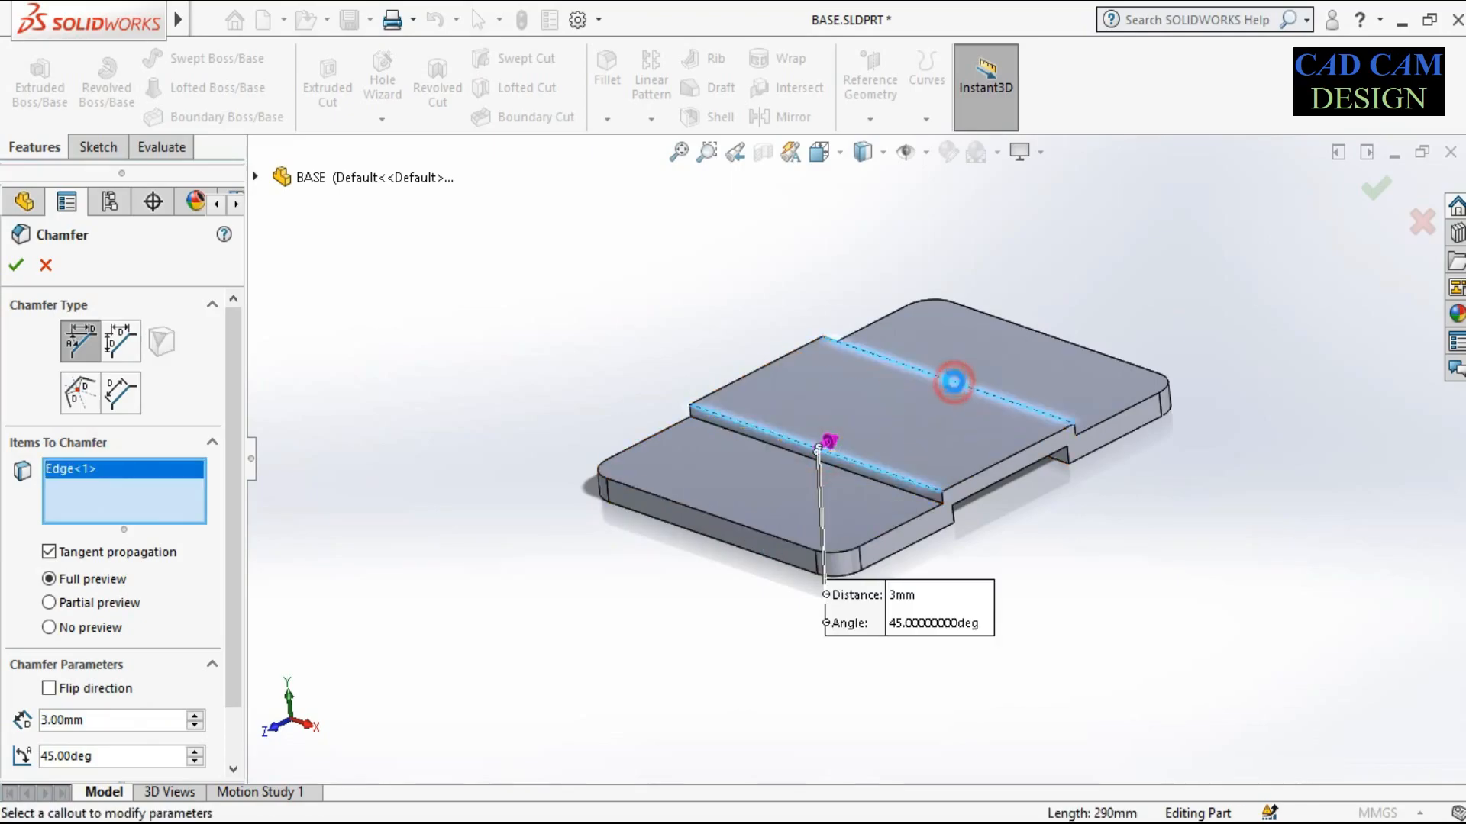
pyautogui.click(16, 267)
# Set up a fillet with a 10 mm radius and select one long inner corner edge of the underside recess
pyautogui.moveTo(726, 562)
pyautogui.mouseDown(button='middle')
pyautogui.moveTo(693, 533)
pyautogui.moveTo(700, 573)
pyautogui.mouseUp(button='middle')
pyautogui.scroll(-1, 1000, 350)
pyautogui.moveTo(901, 560); pyautogui.dragTo(884, 552, button='middle')
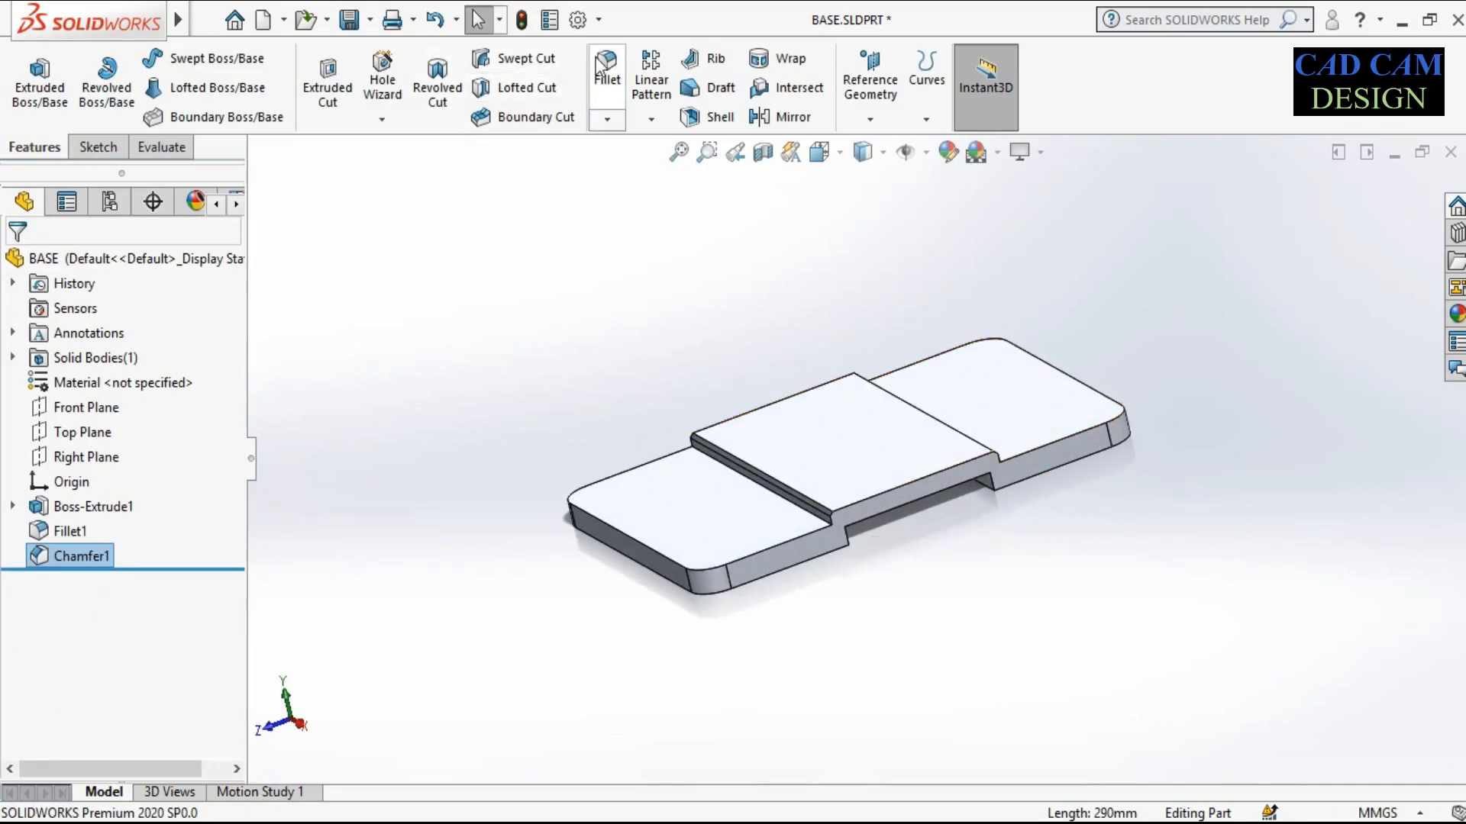
pyautogui.click(617, 74)
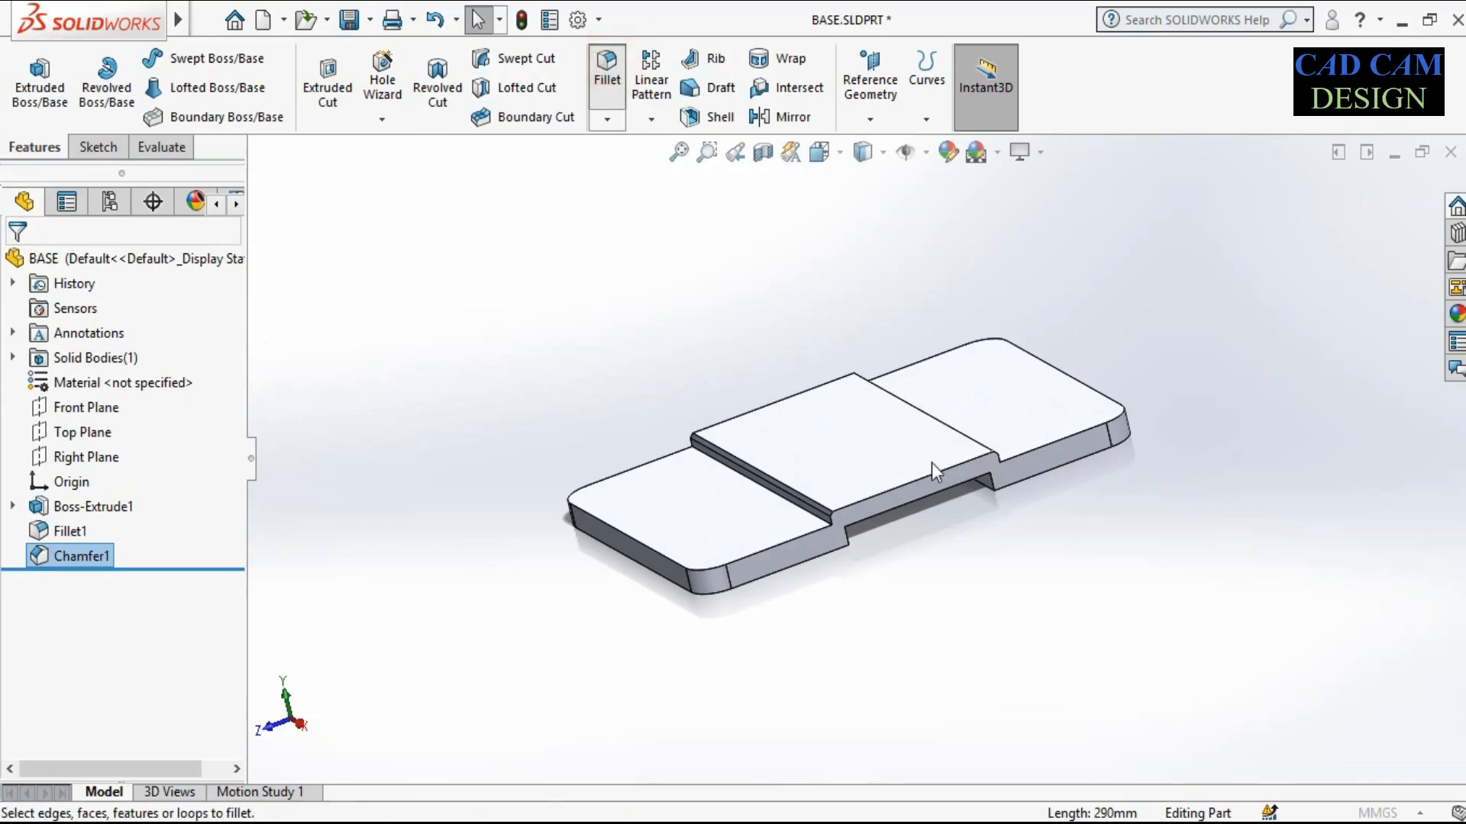
pyautogui.moveTo(918, 465); pyautogui.dragTo(915, 356, button='middle')
pyautogui.scroll(-1, 965, 409)
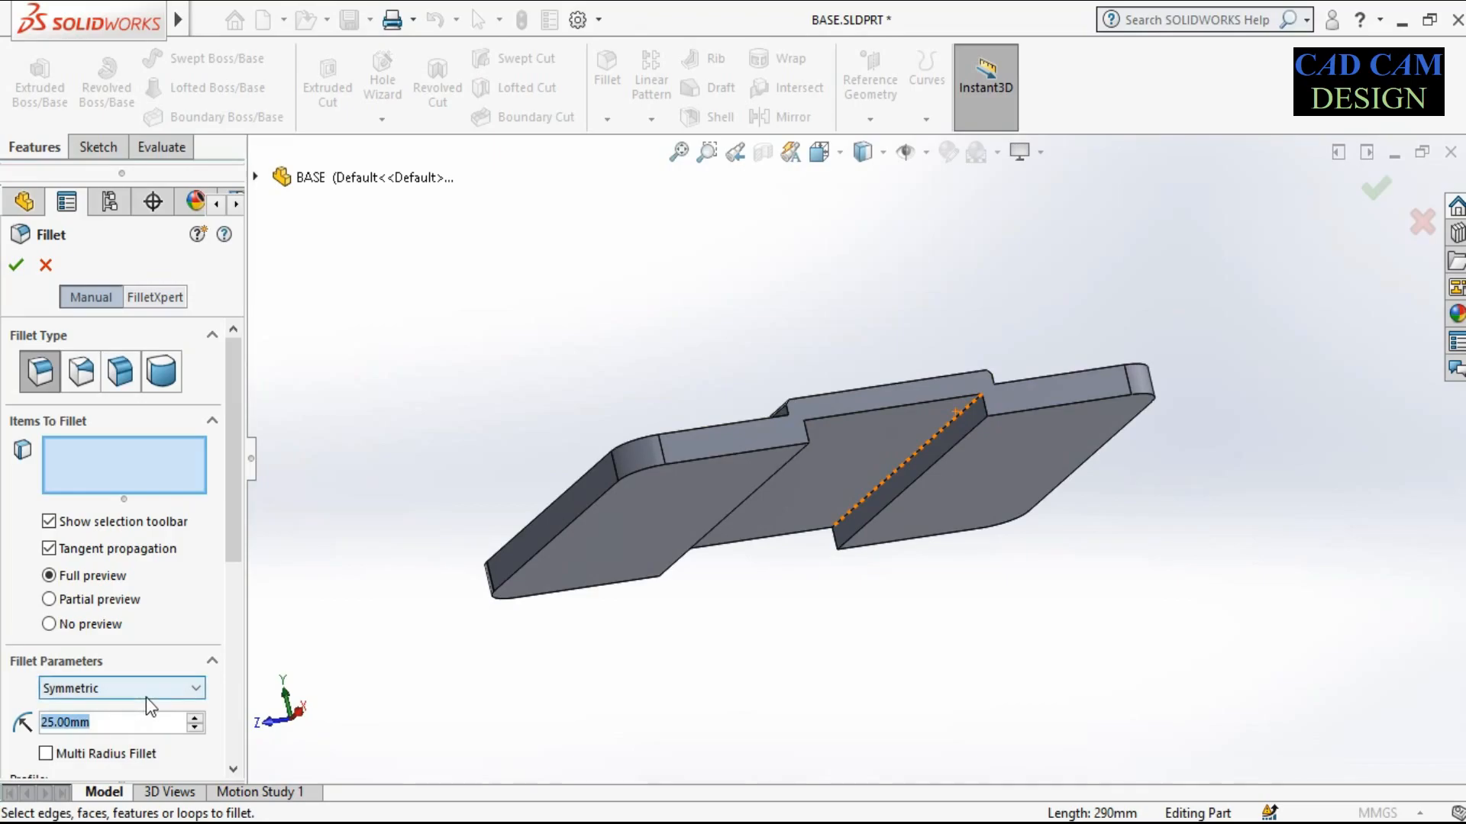
pyautogui.write('10')
pyautogui.press('Return')
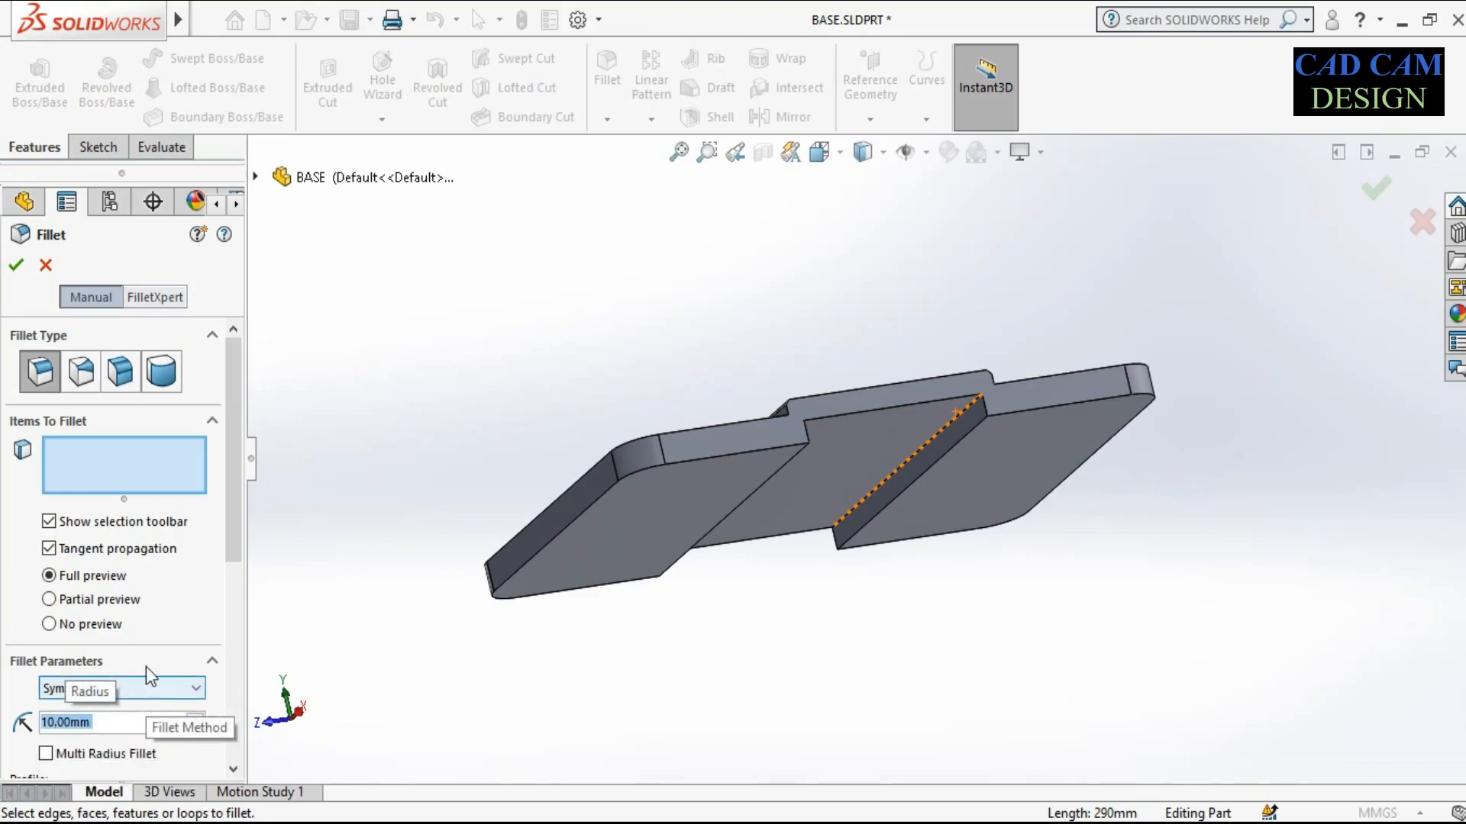
pyautogui.click(151, 450)
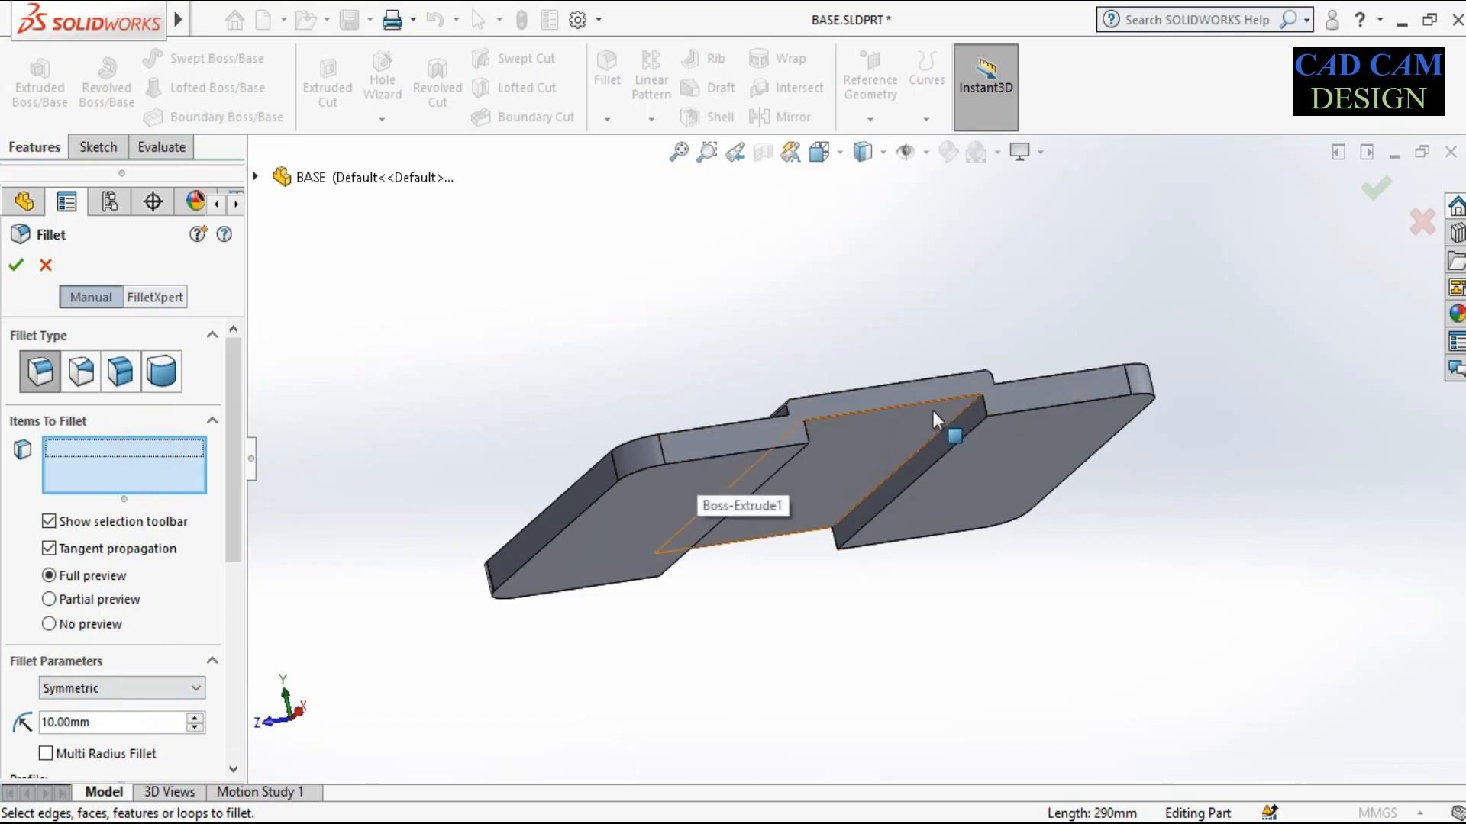
pyautogui.click(956, 420)
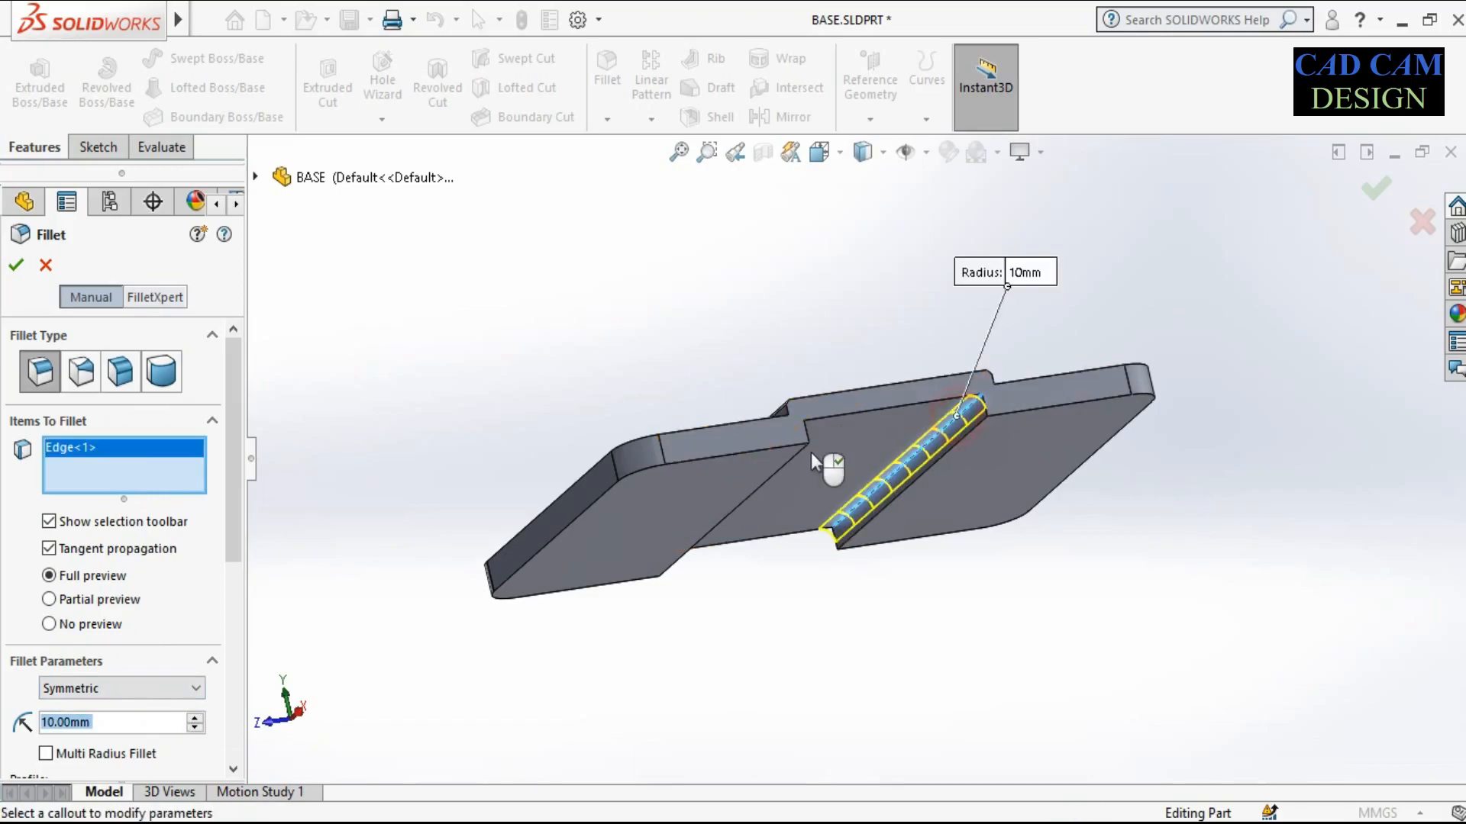
pyautogui.moveTo(782, 459); pyautogui.dragTo(702, 500, button='middle')
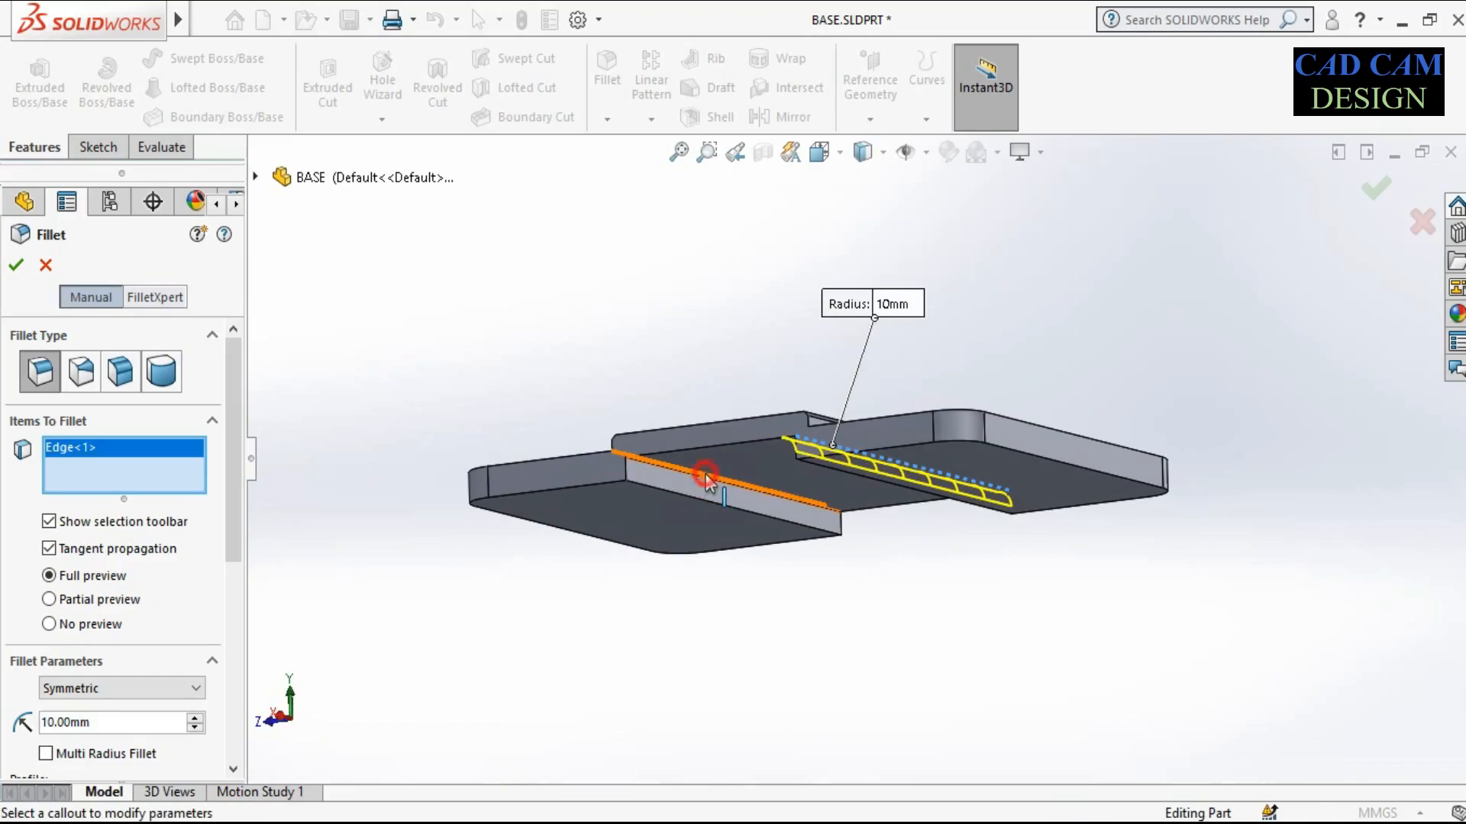
pyautogui.click(696, 481)
pyautogui.scroll(-3, 675, 486)
pyautogui.rightClick(84, 465)
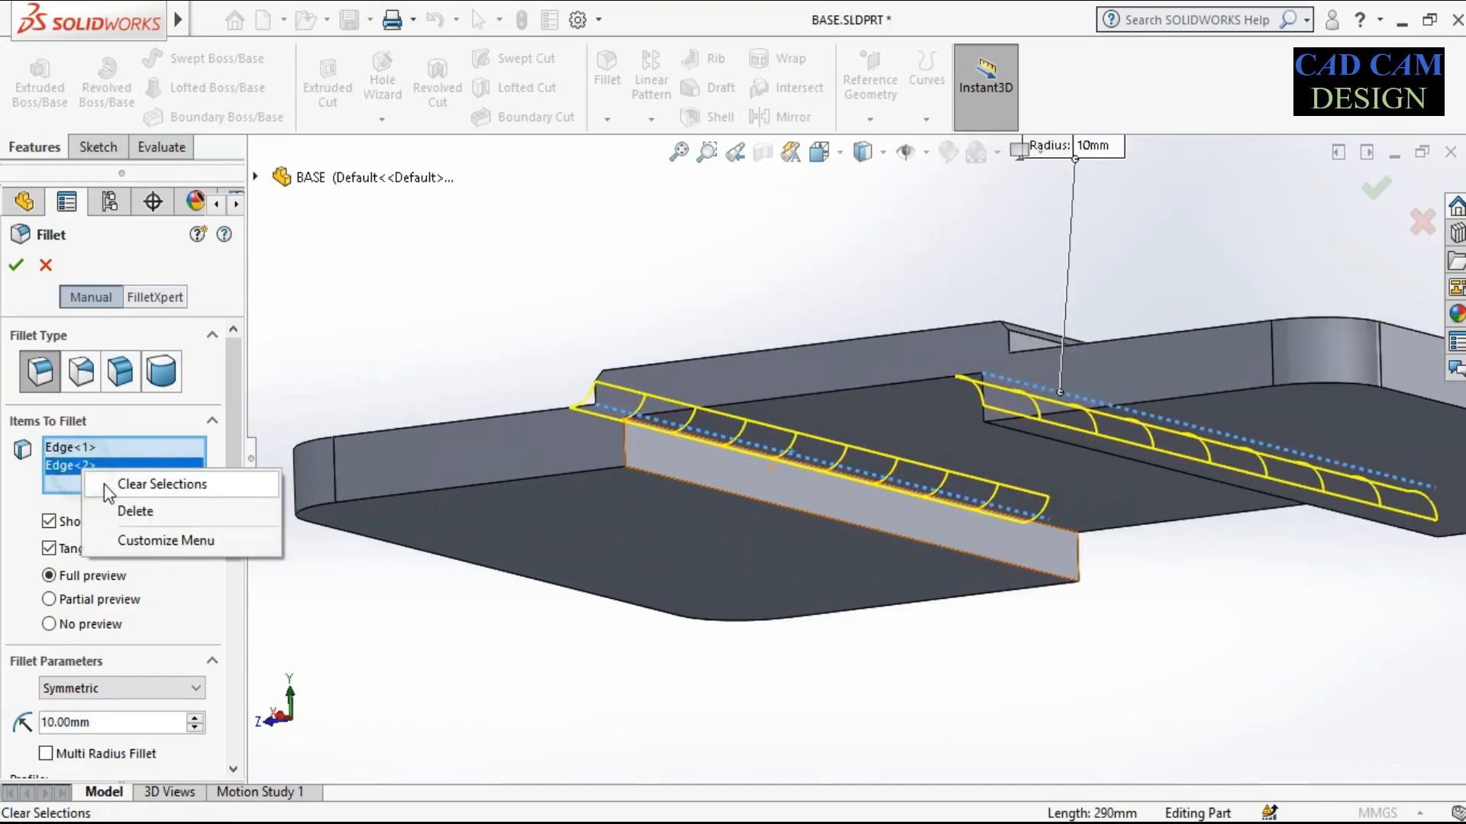
pyautogui.click(130, 506)
# Add the opposite inner corner edge of the underside recess and complete the 10 mm fillet
pyautogui.click(746, 442)
pyautogui.click(18, 263)
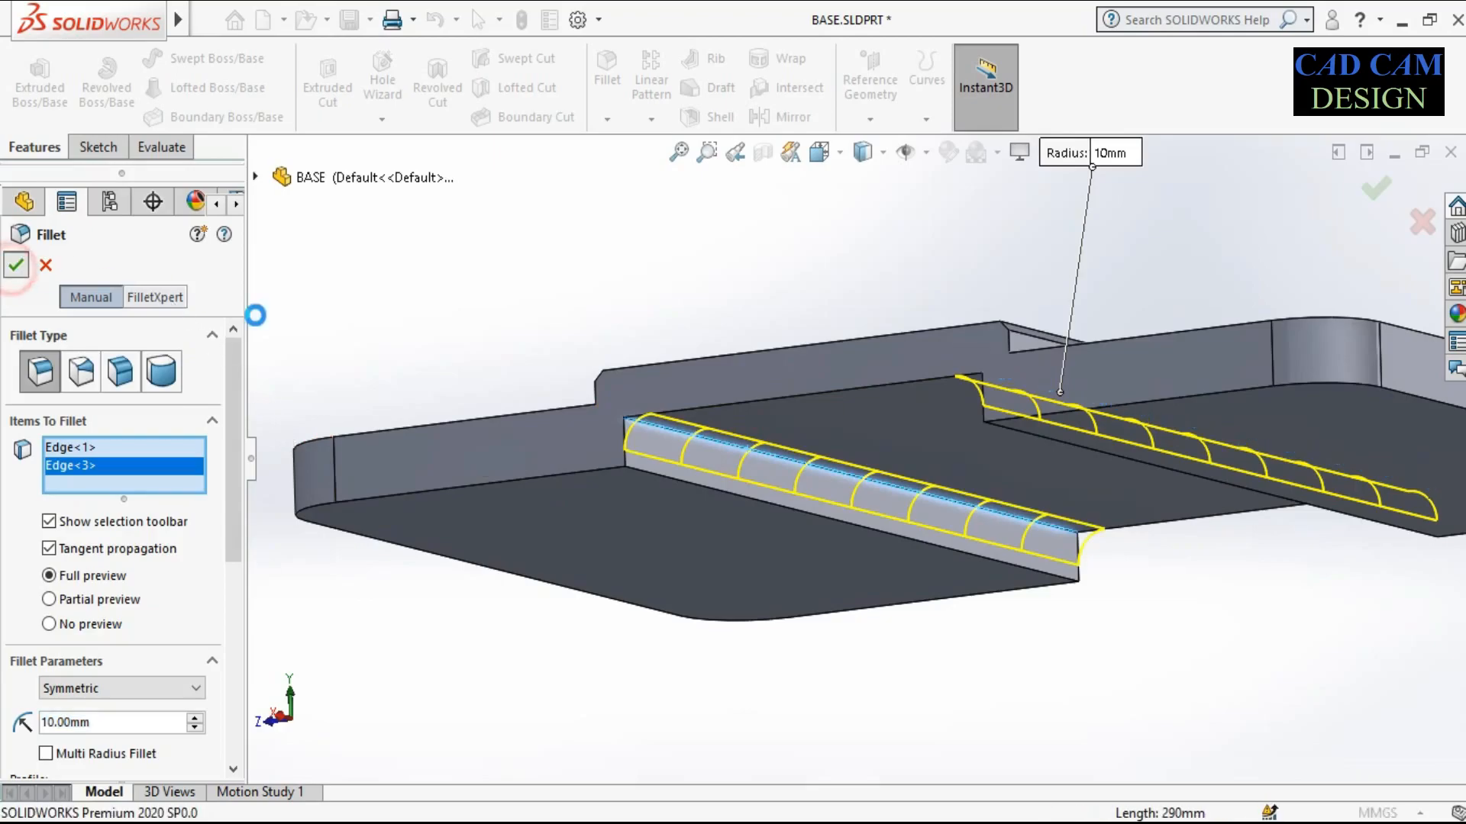
# Start an extruded cut sketch on the Top Plane and orient the view normal to the sketch
pyautogui.scroll(2, 731, 391)
pyautogui.moveTo(731, 391); pyautogui.dragTo(931, 440, button='middle')
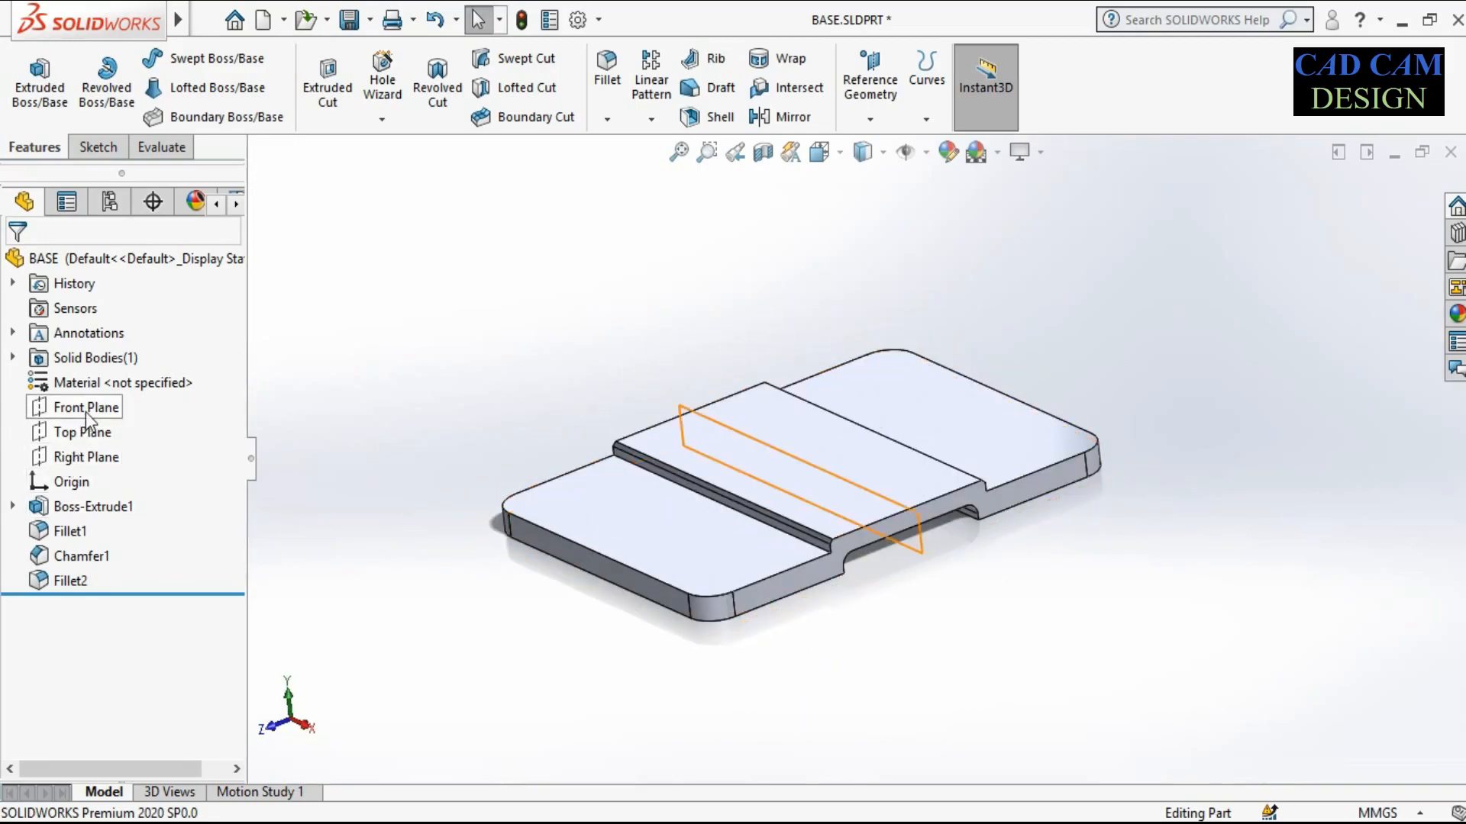
pyautogui.click(88, 432)
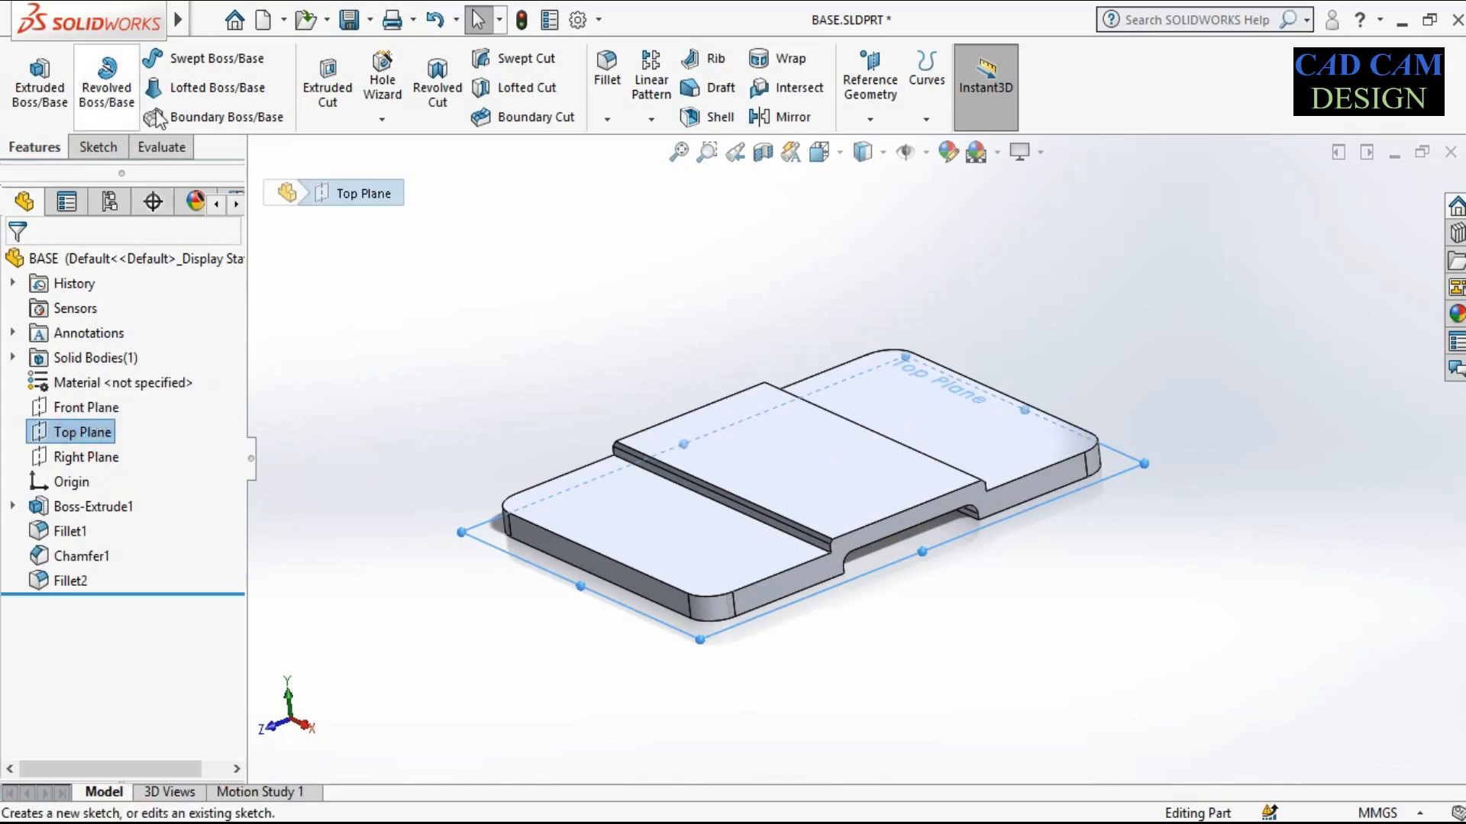
pyautogui.click(331, 81)
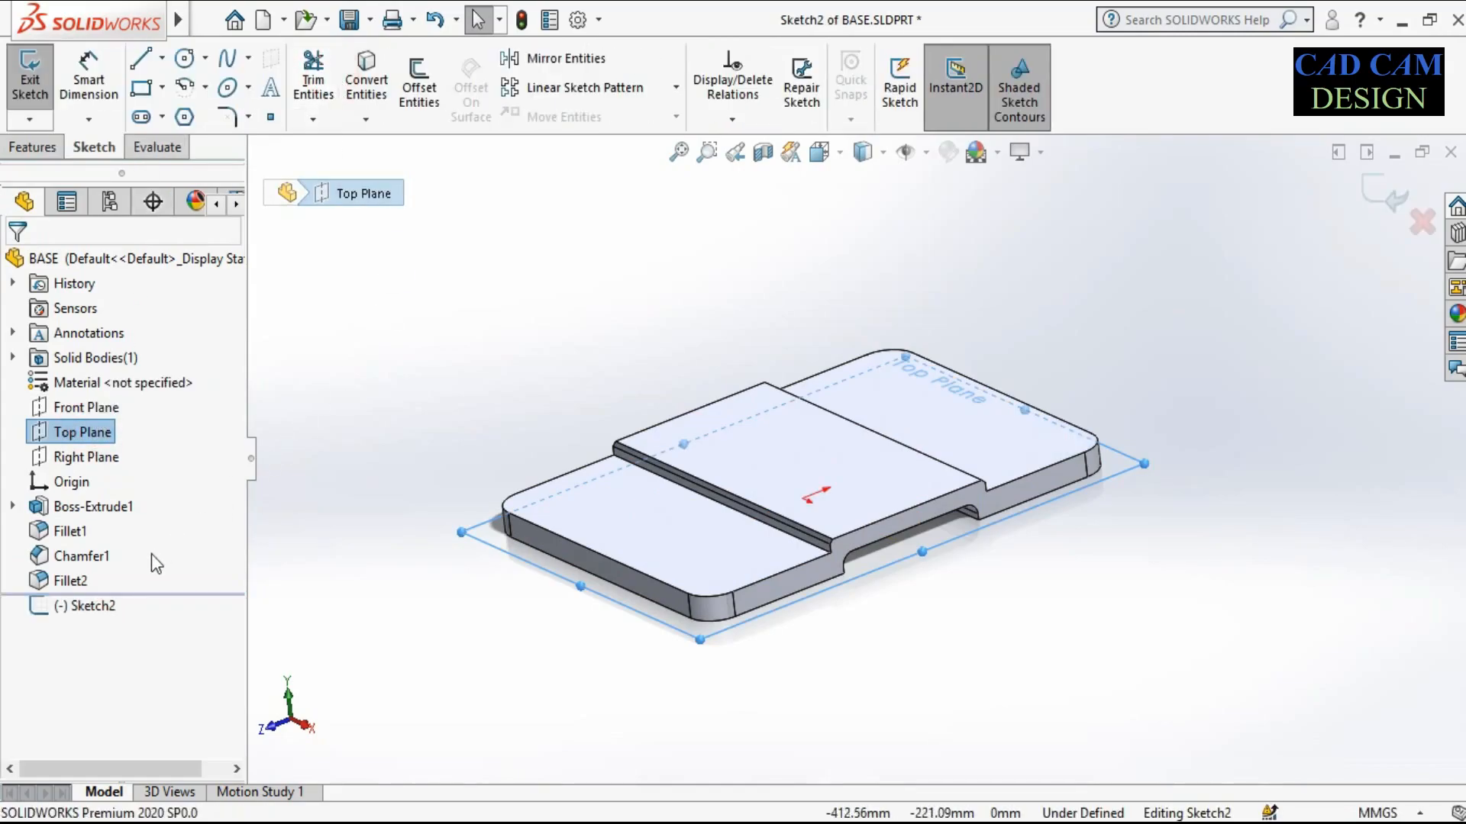
pyautogui.click(82, 607)
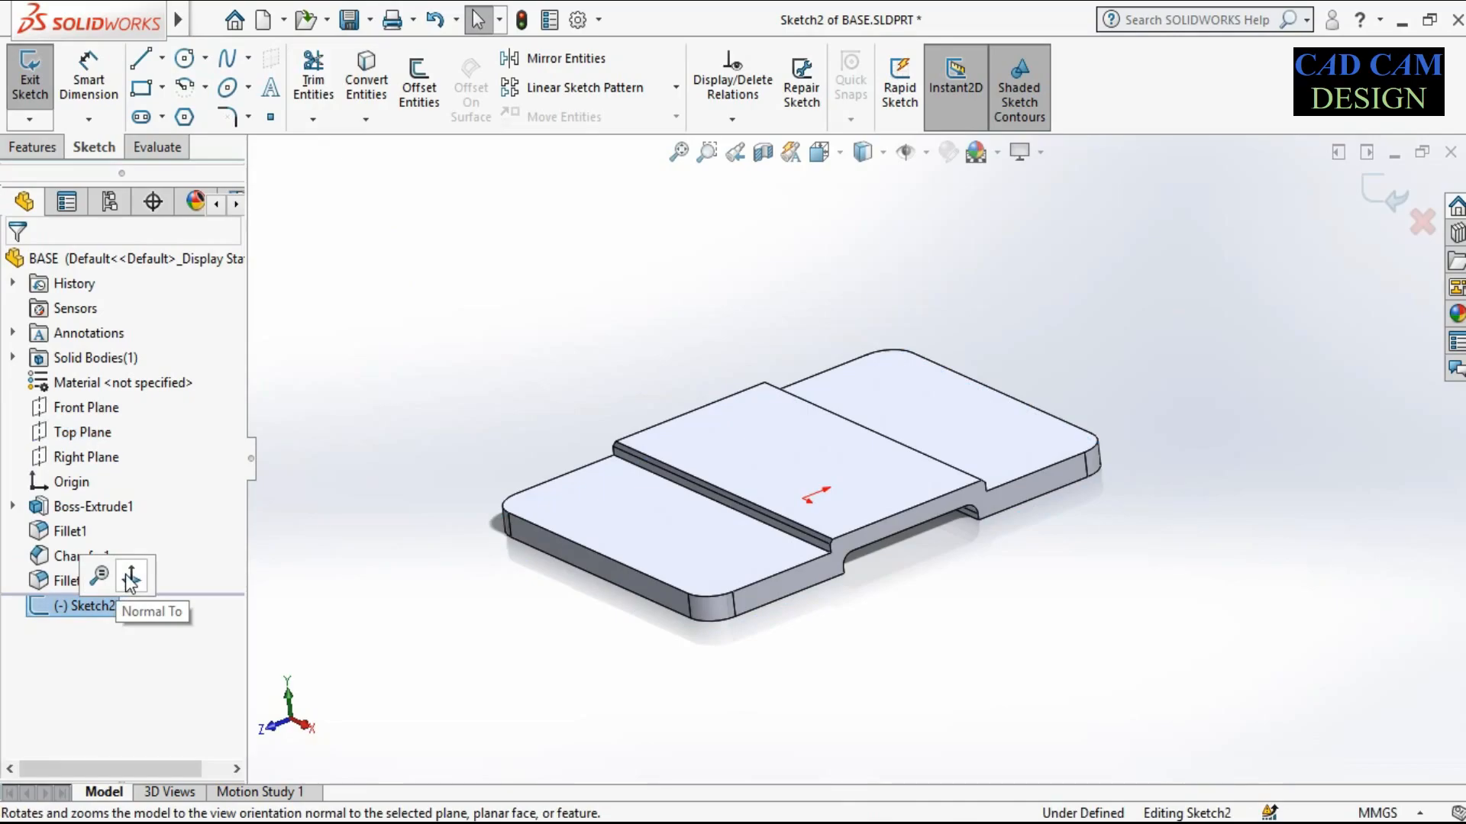
pyautogui.click(131, 578)
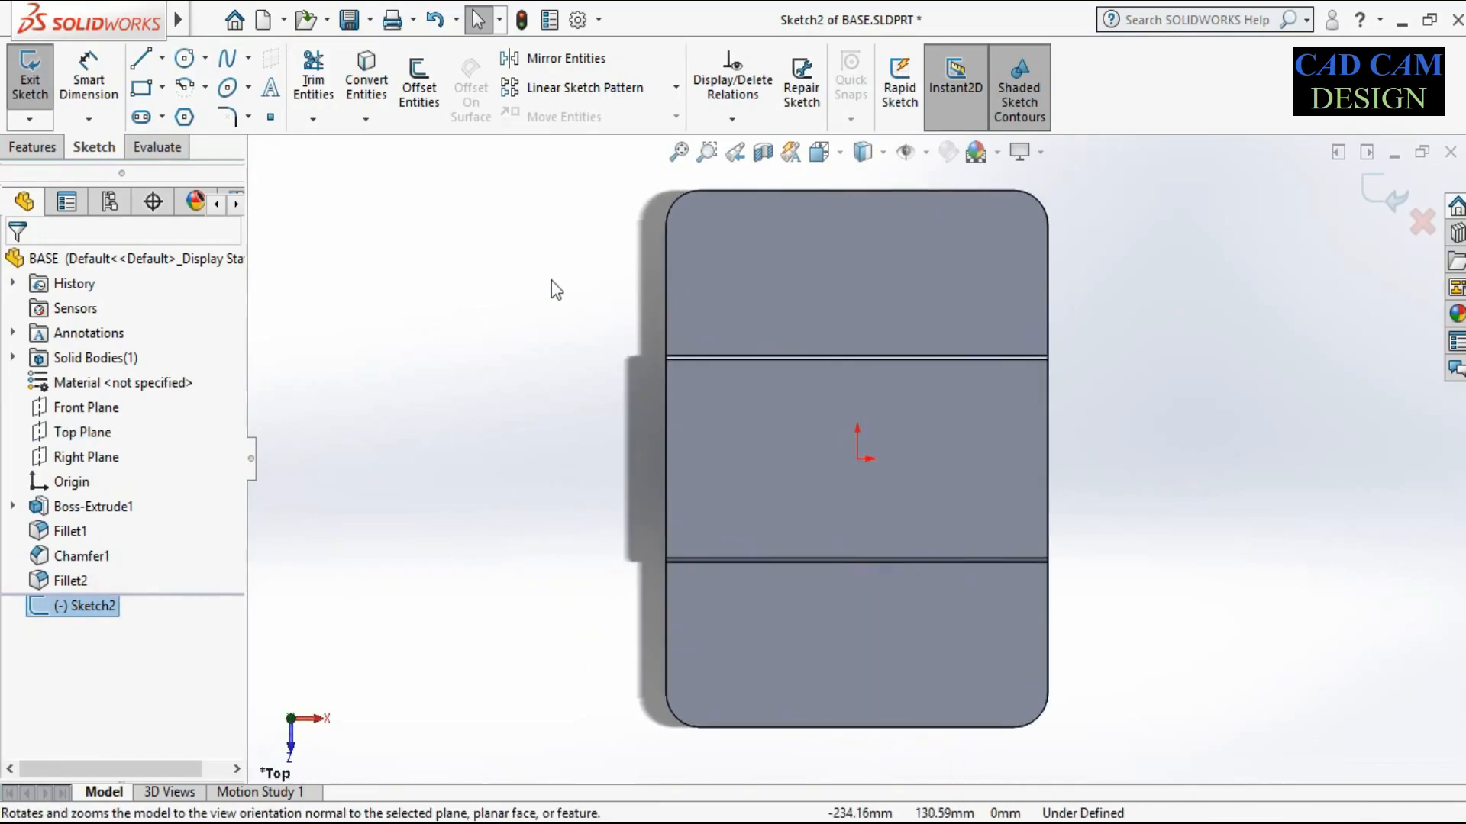
# Draw a horizontal and a vertical infinite-length construction centerline through the origin
pyautogui.click(162, 66)
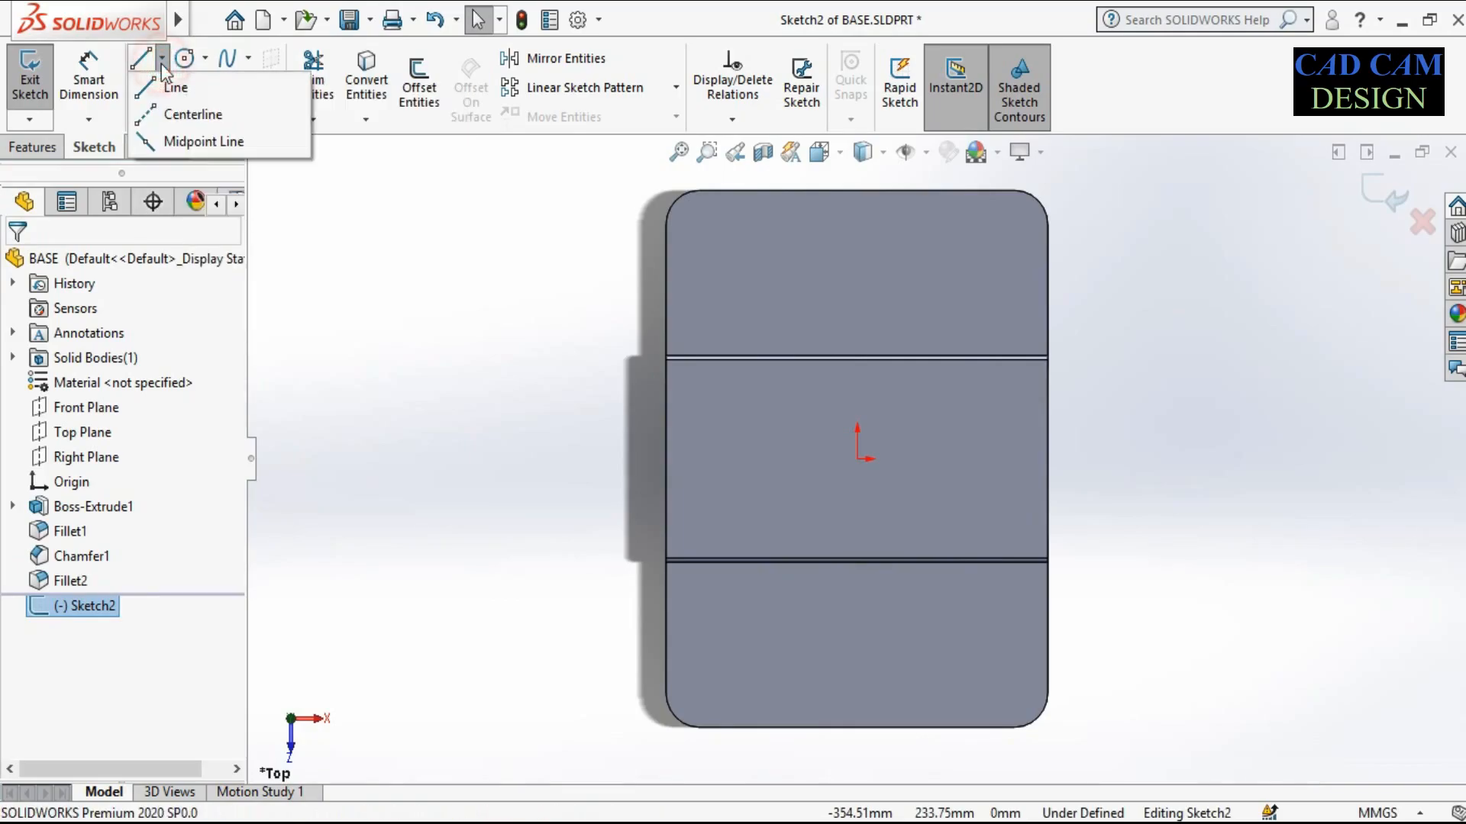
pyautogui.click(184, 113)
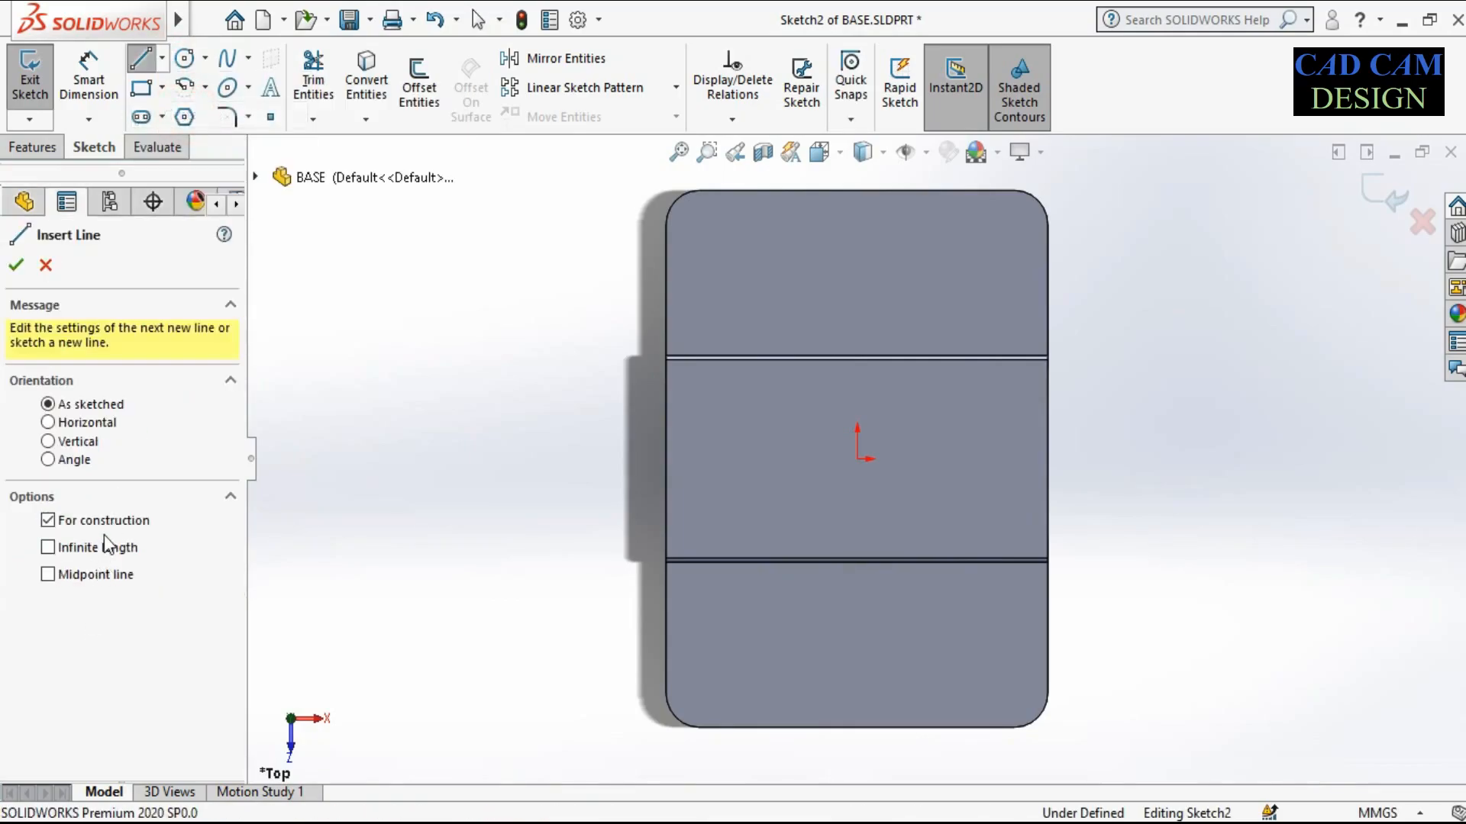
pyautogui.click(106, 548)
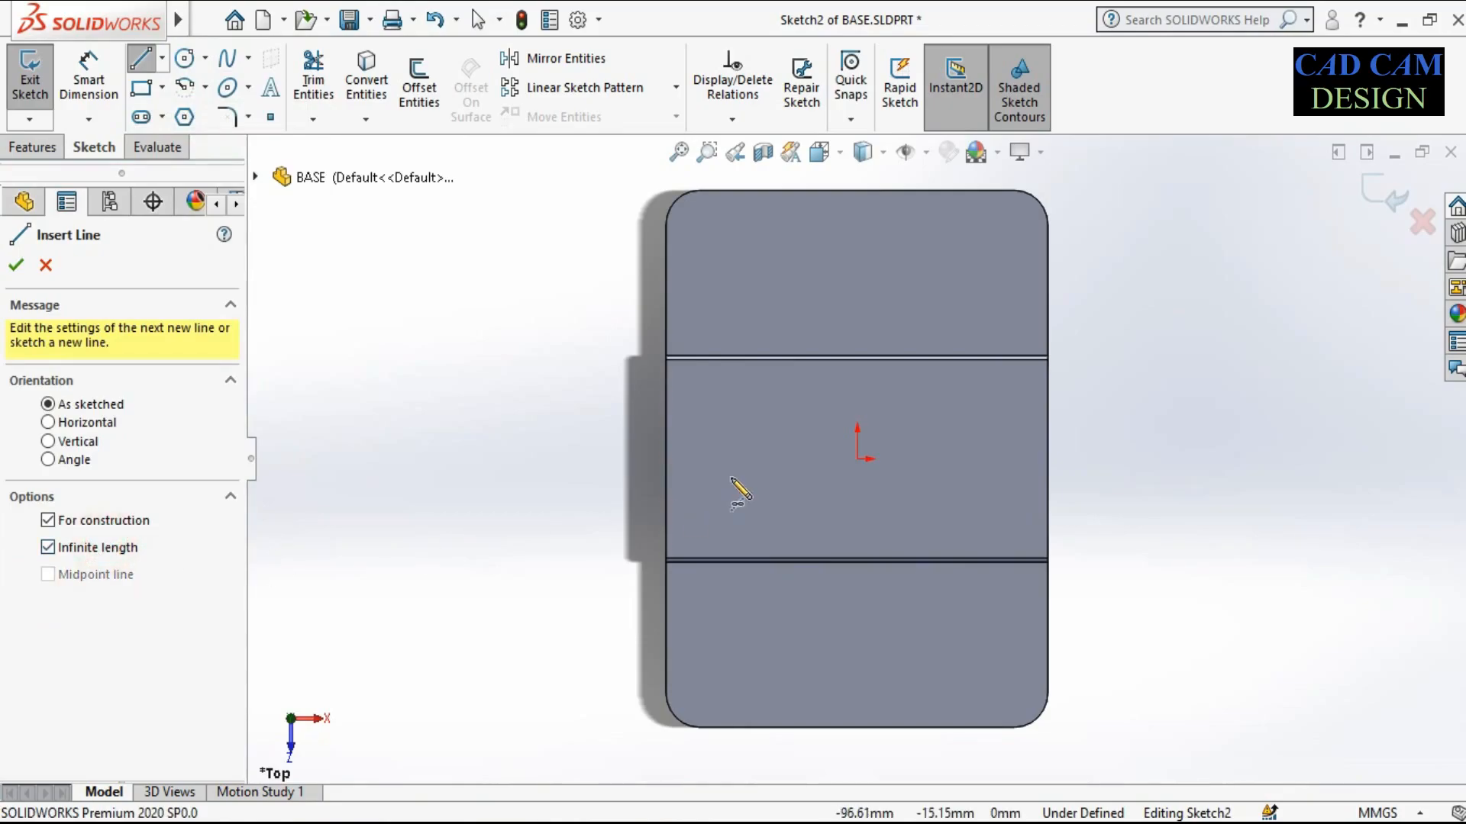
pyautogui.click(857, 459)
pyautogui.click(1043, 458)
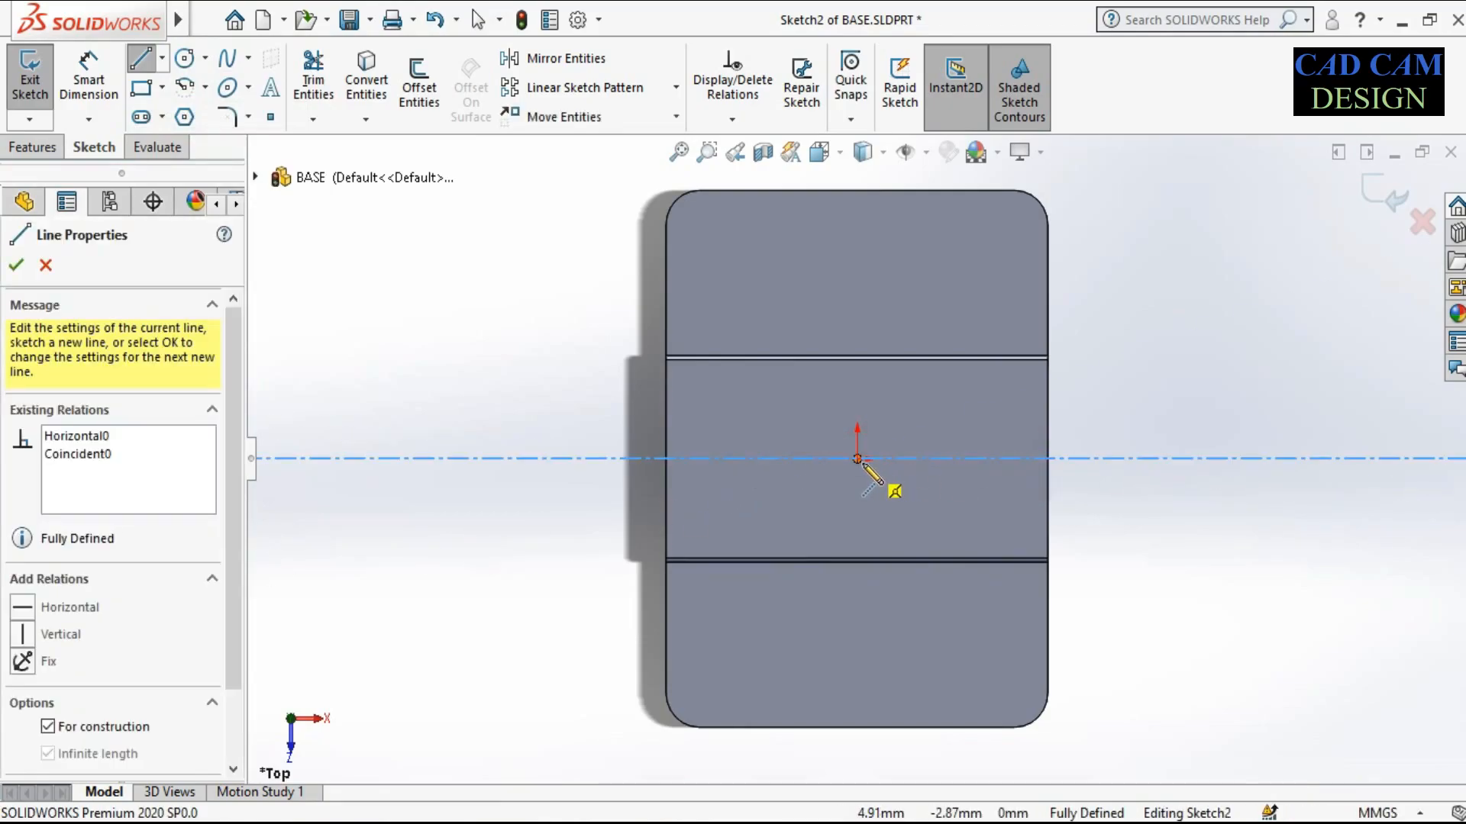
pyautogui.click(857, 459)
pyautogui.click(858, 401)
pyautogui.rightClick(1147, 275)
pyautogui.click(1167, 290)
# Sketch a circle about 51 mm in diameter near the plate's upper-left corner
pyautogui.click(184, 58)
pyautogui.click(720, 239)
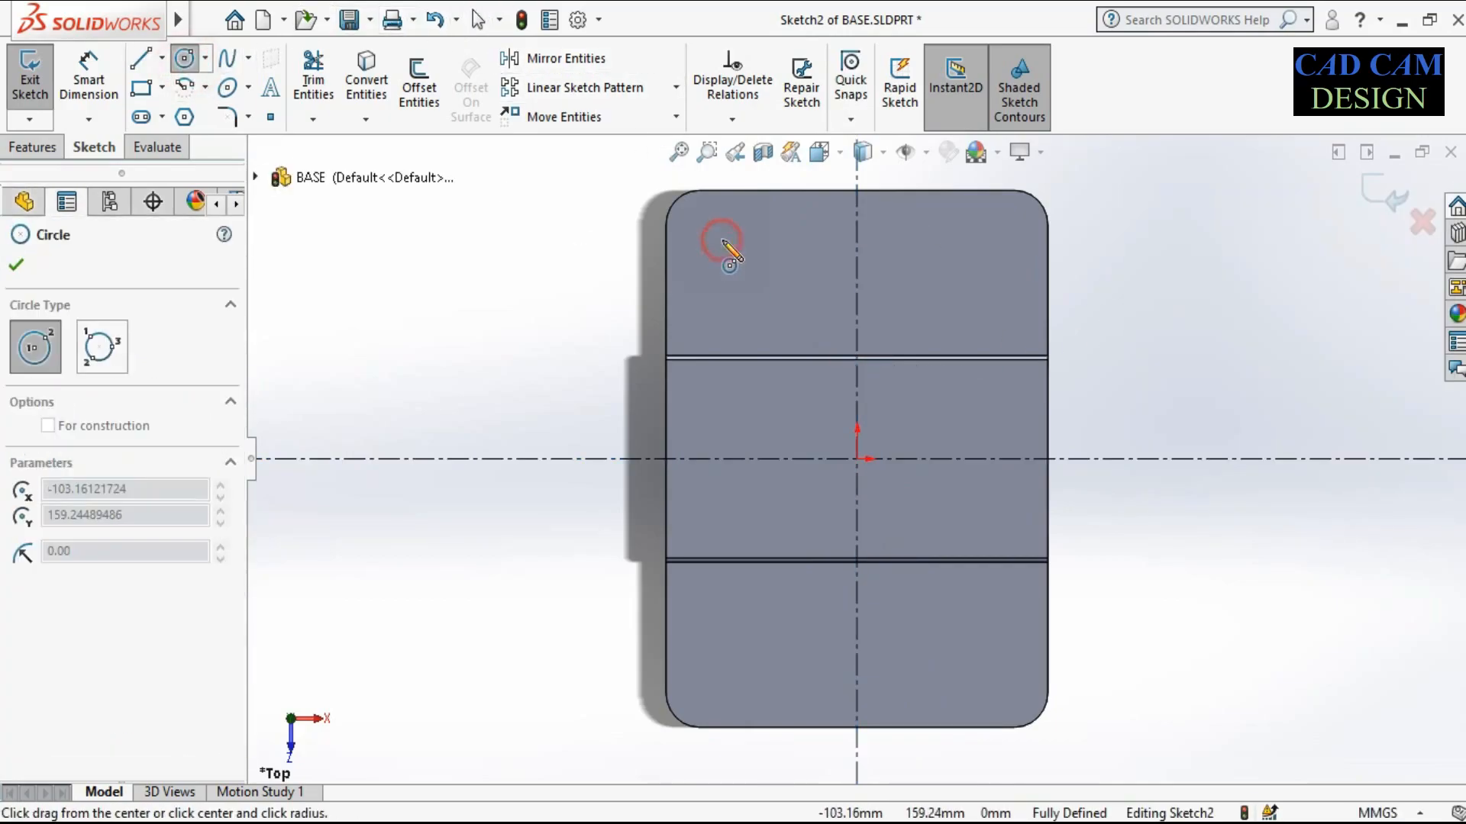
pyautogui.click(747, 261)
# Dimension the circle's center 35 mm from the plate's left edge and 35 mm from its upper edge
pyautogui.moveTo(596, 329); pyautogui.dragTo(630, 181, button='right')
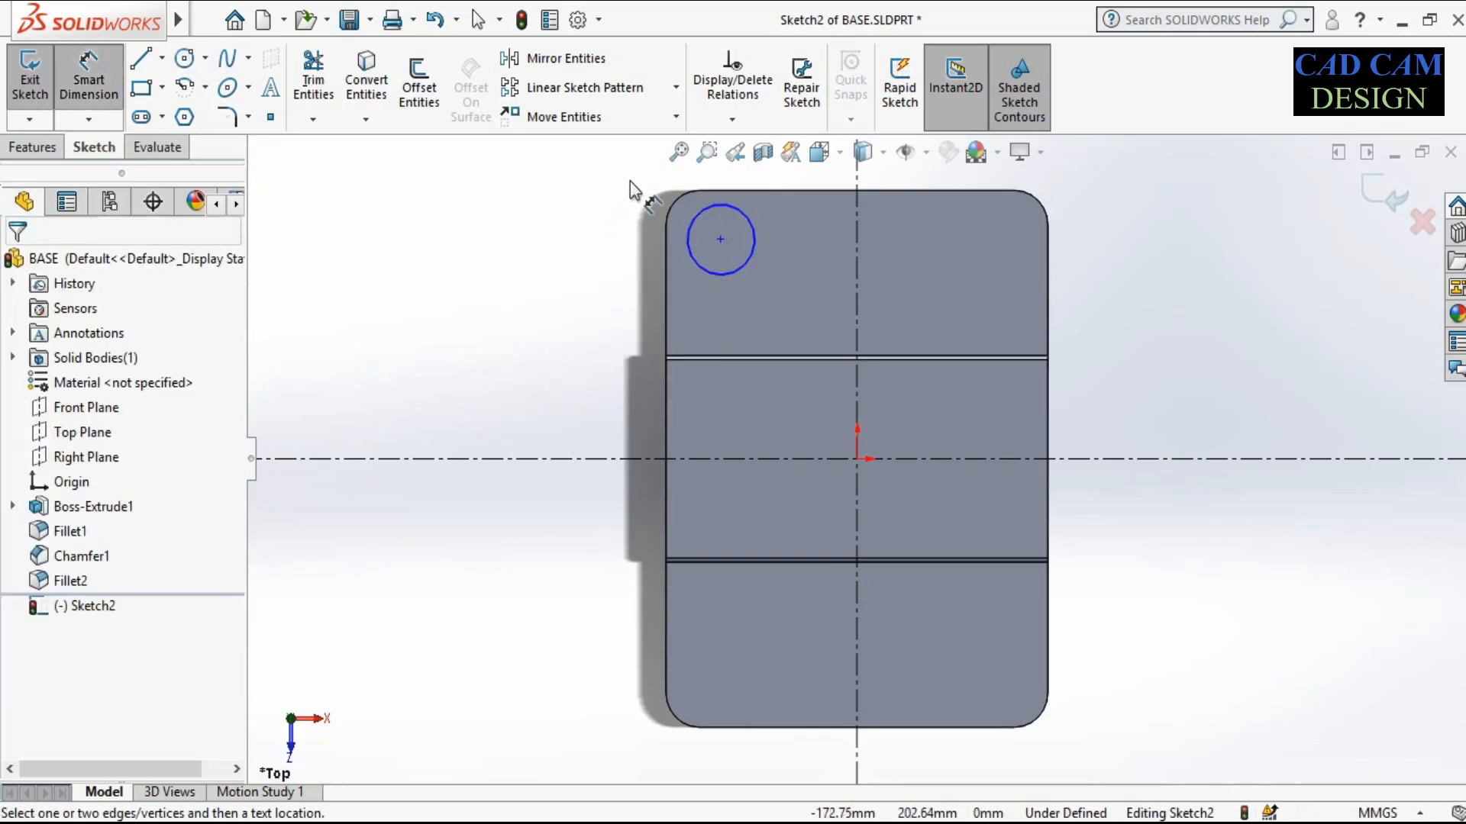
pyautogui.click(721, 239)
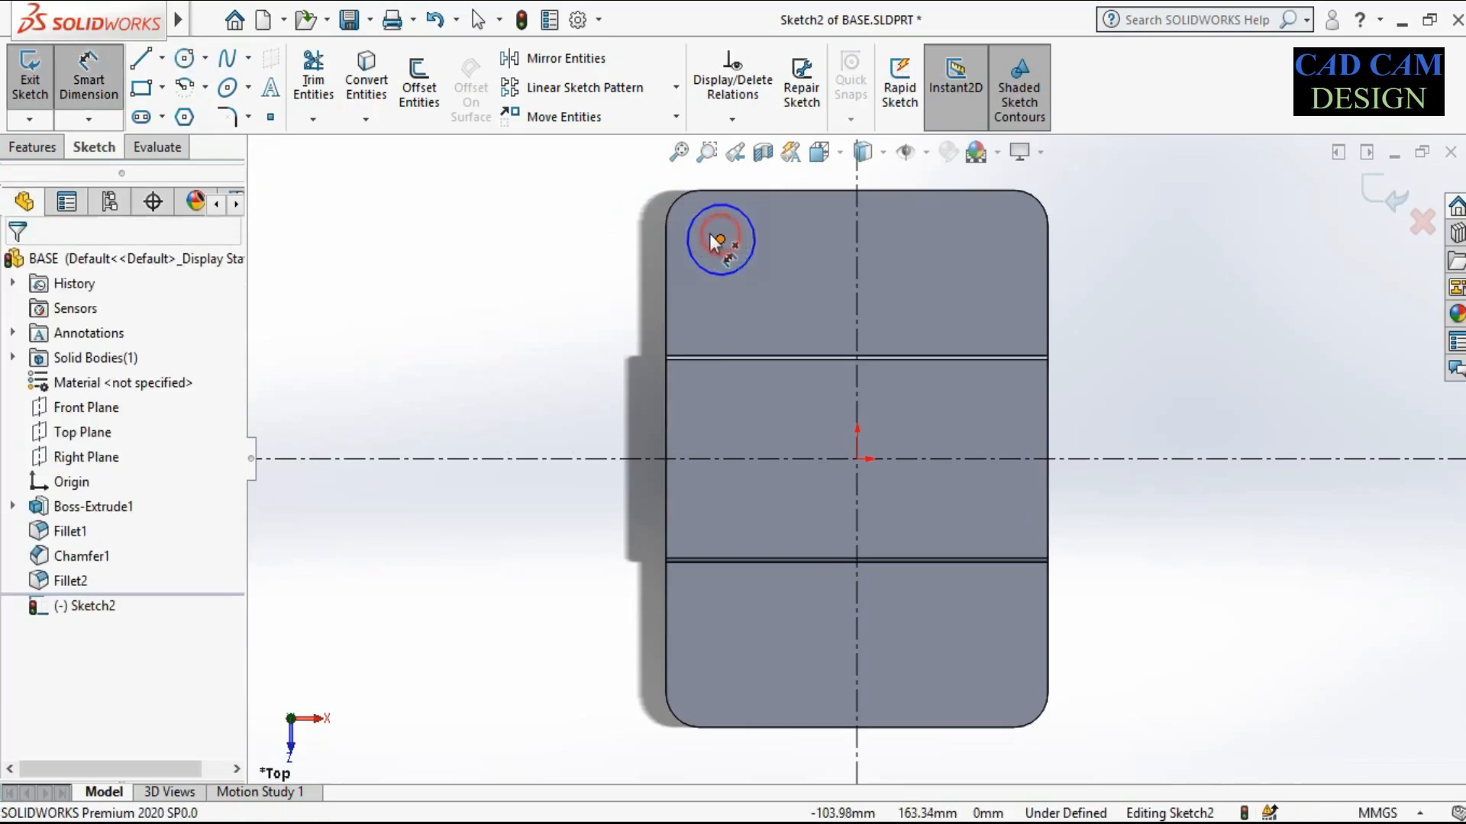
pyautogui.click(669, 258)
pyautogui.click(572, 272)
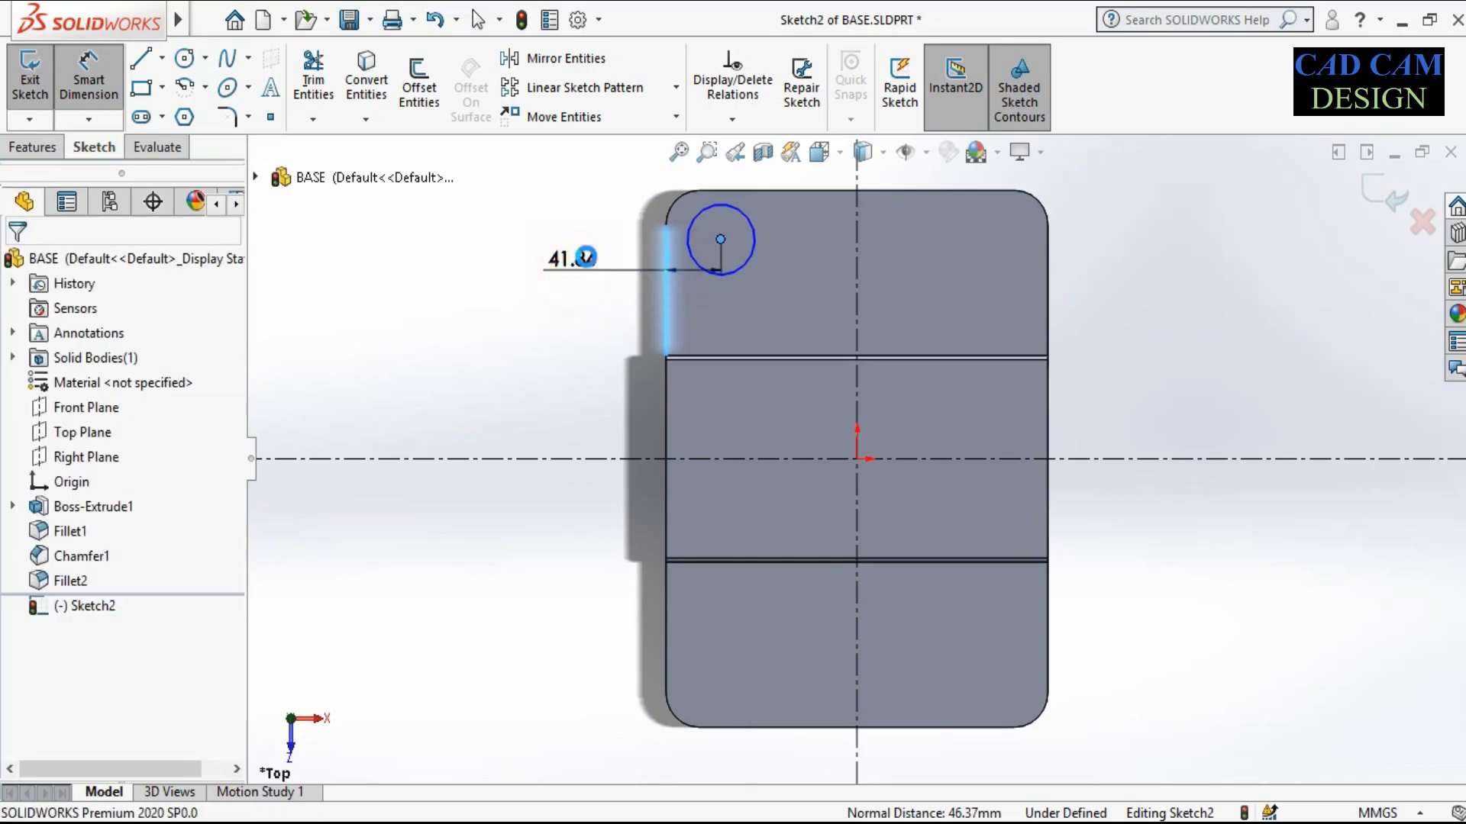
pyautogui.write('35')
pyautogui.press('Return')
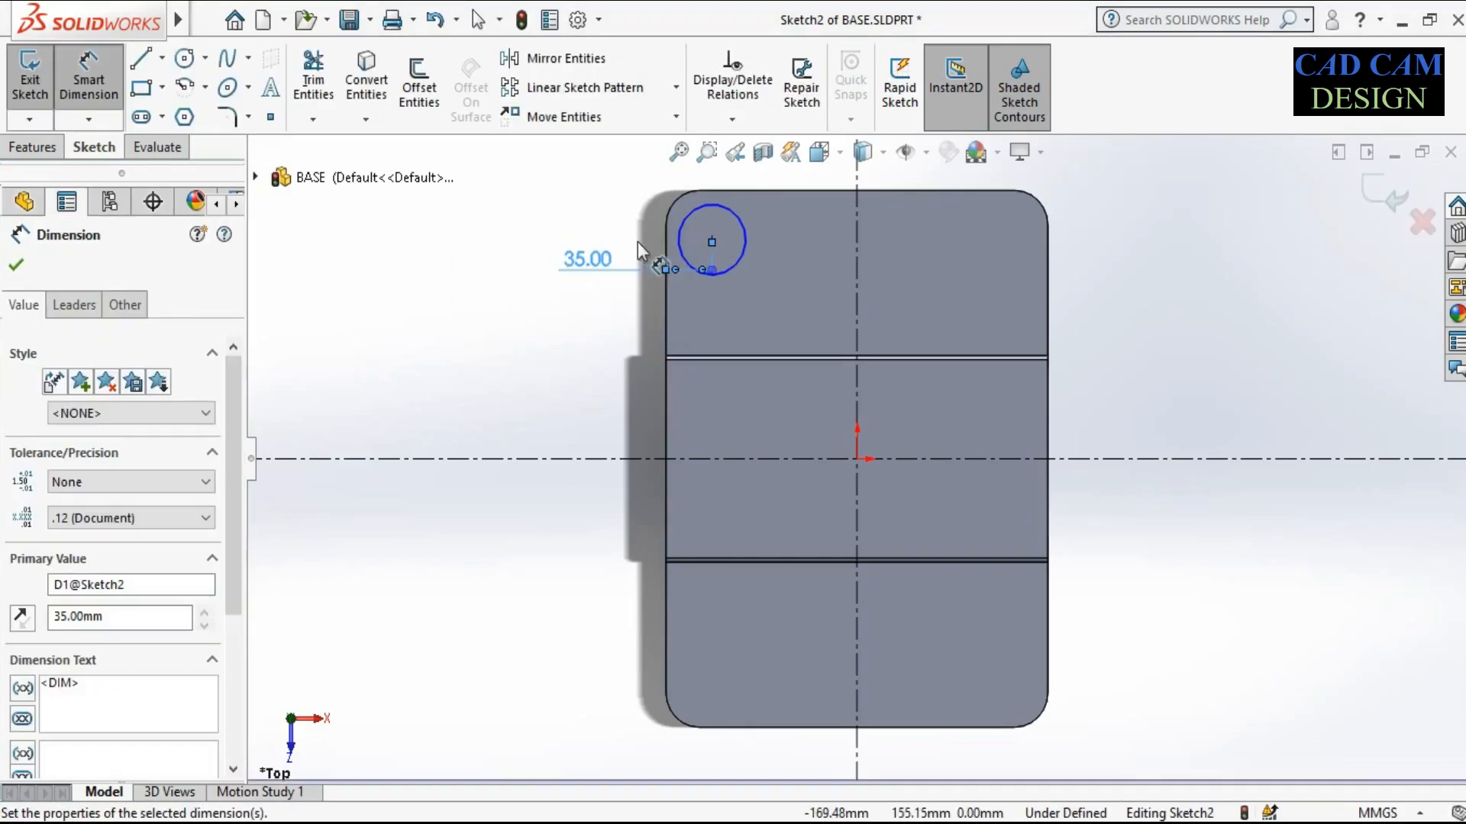
pyautogui.click(719, 192)
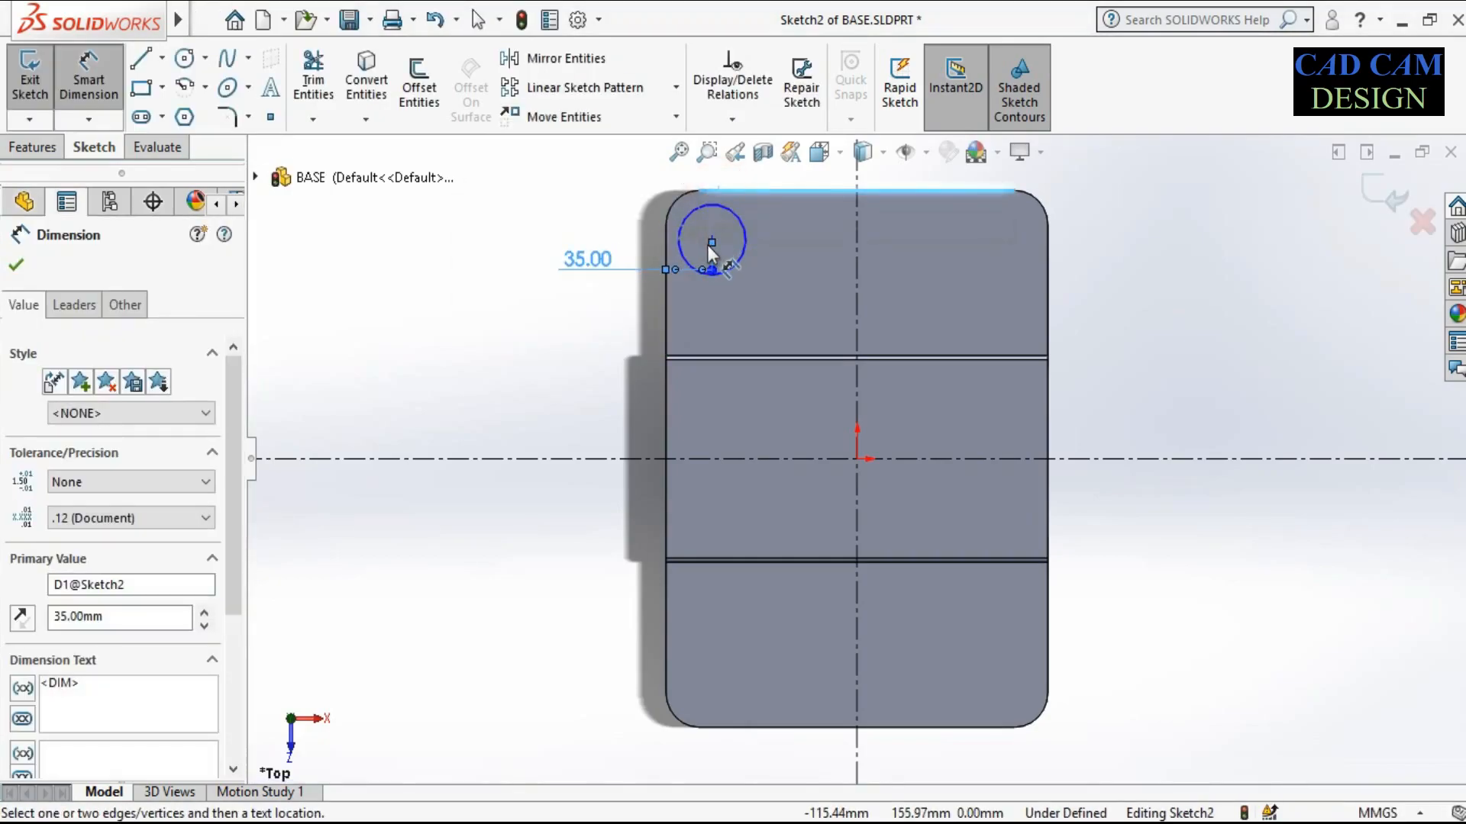
pyautogui.click(712, 241)
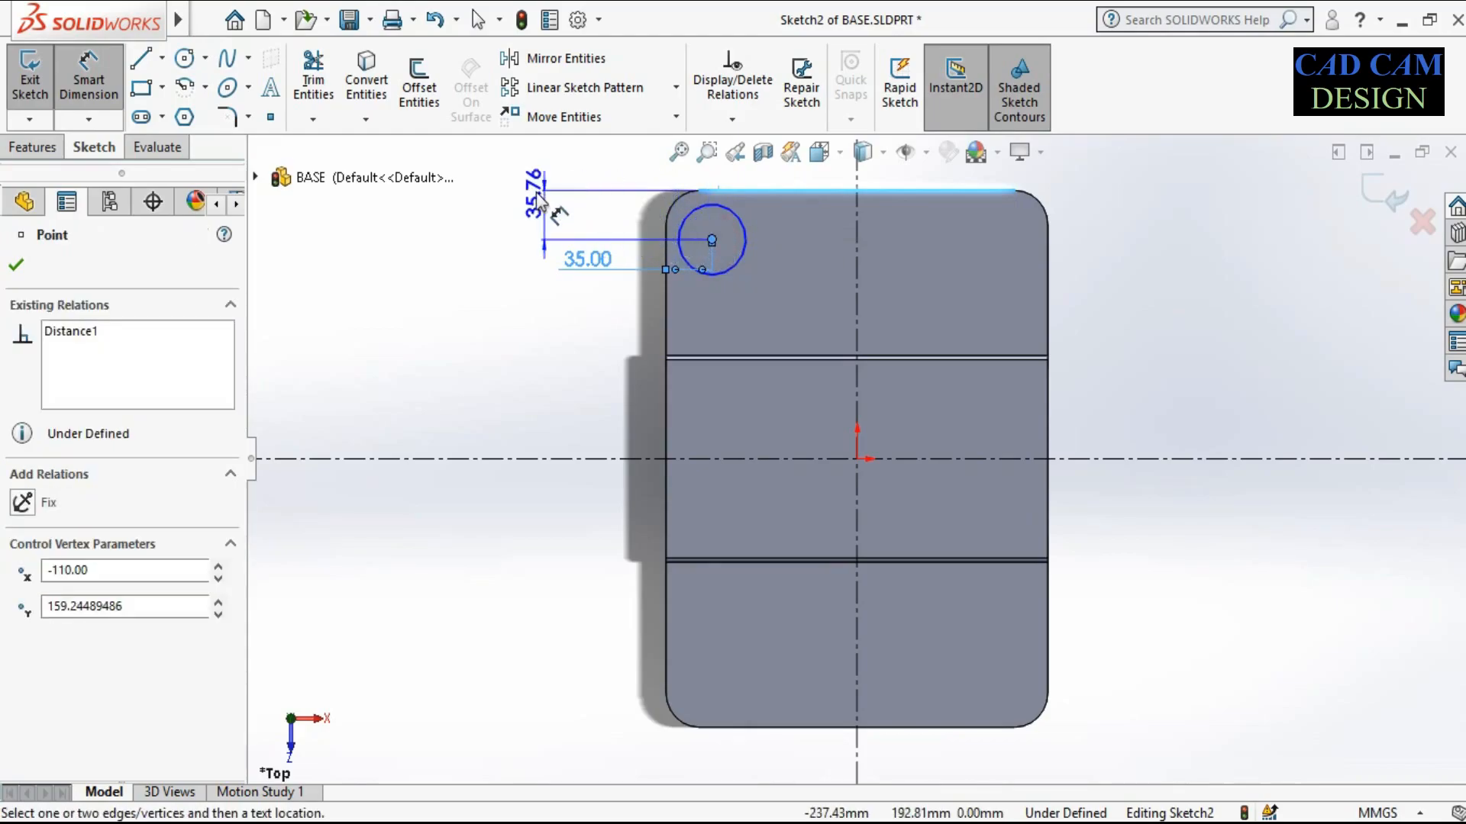
pyautogui.click(535, 192)
pyautogui.write('35')
pyautogui.press('Return')
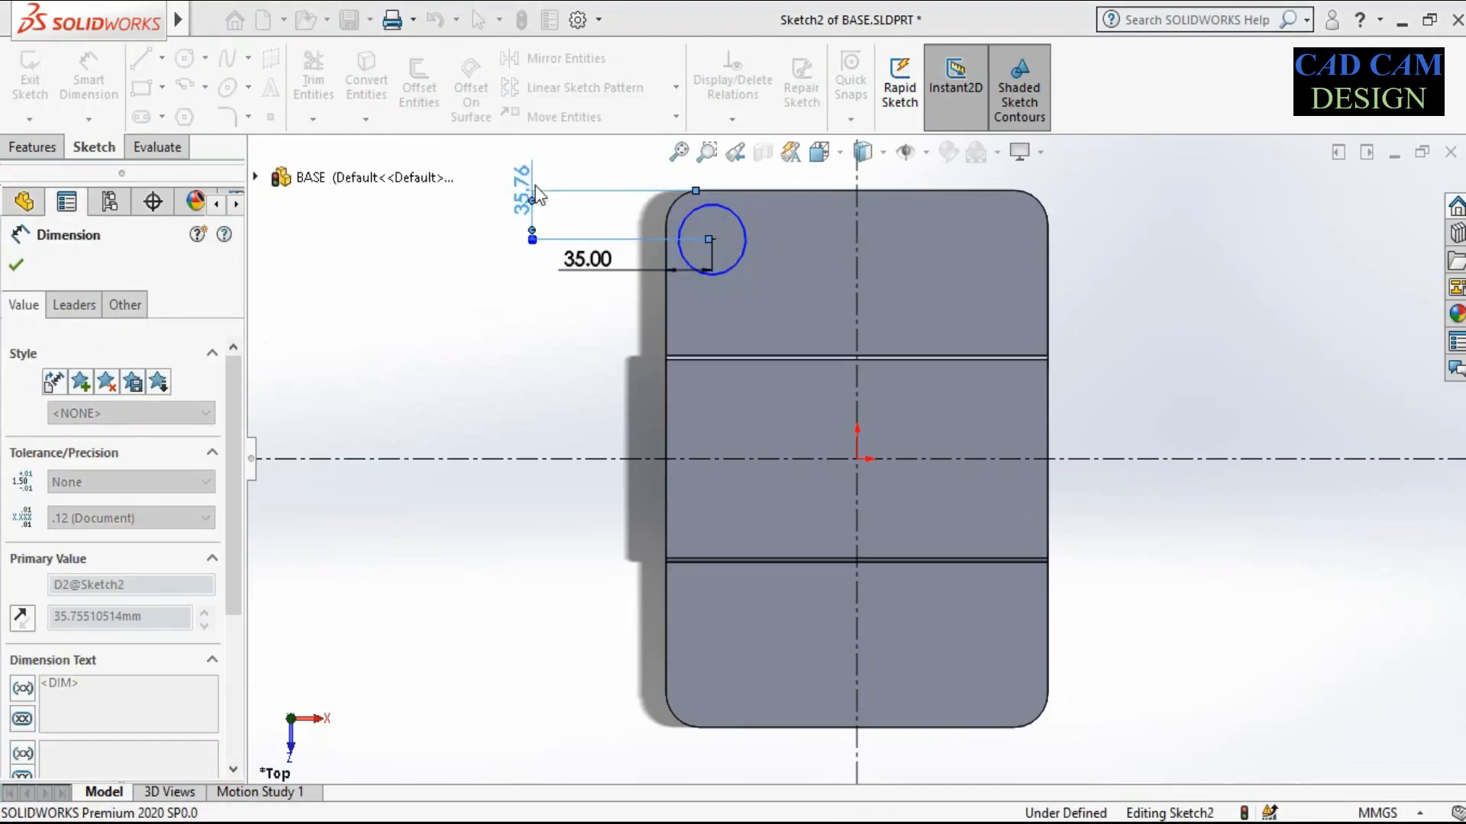
# Dimension the circle's diameter as 30 mm
pyautogui.click(737, 228)
pyautogui.click(780, 255)
pyautogui.write('30')
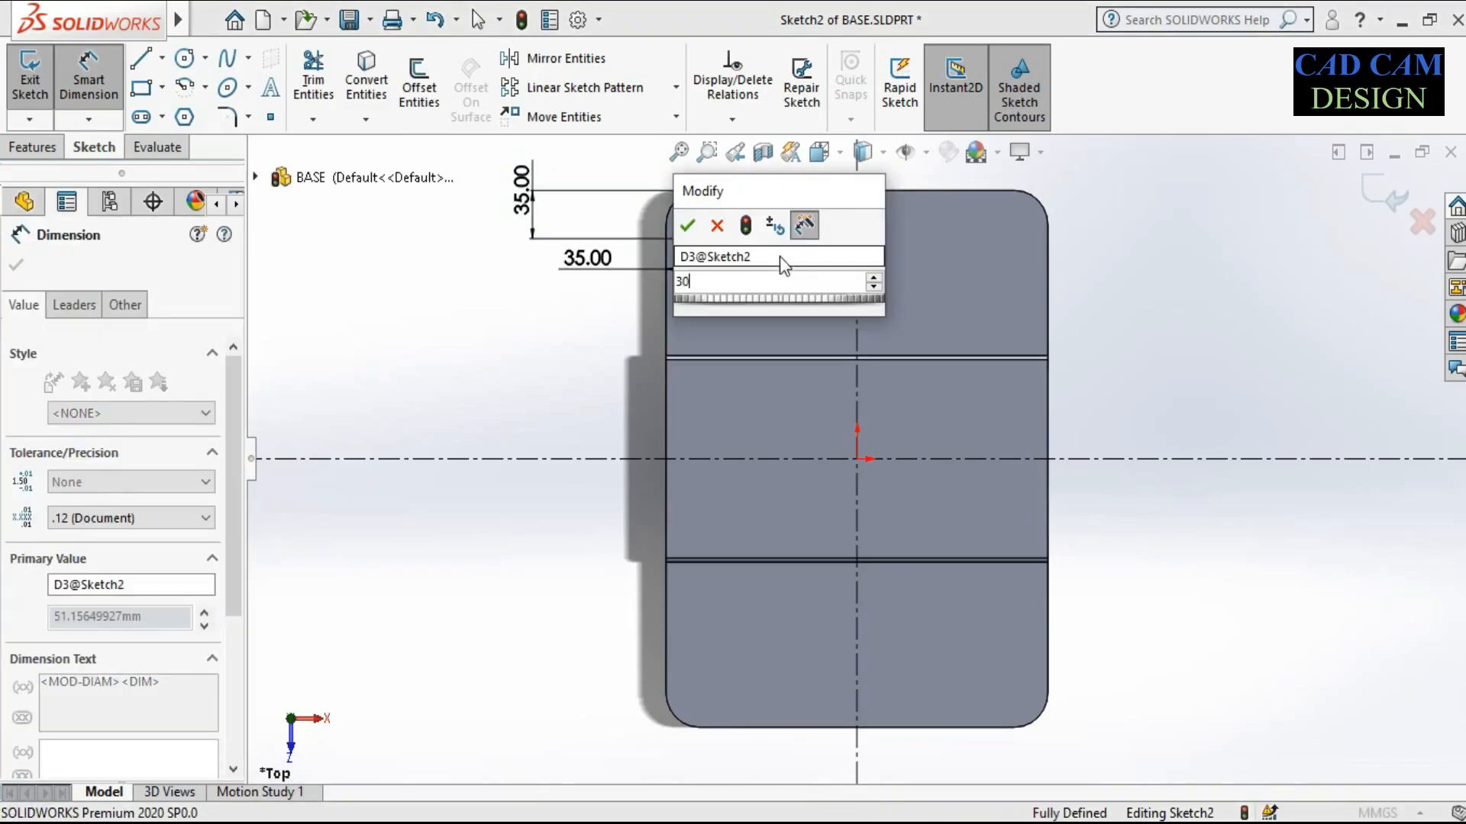
pyautogui.press('Return')
pyautogui.click(590, 333)
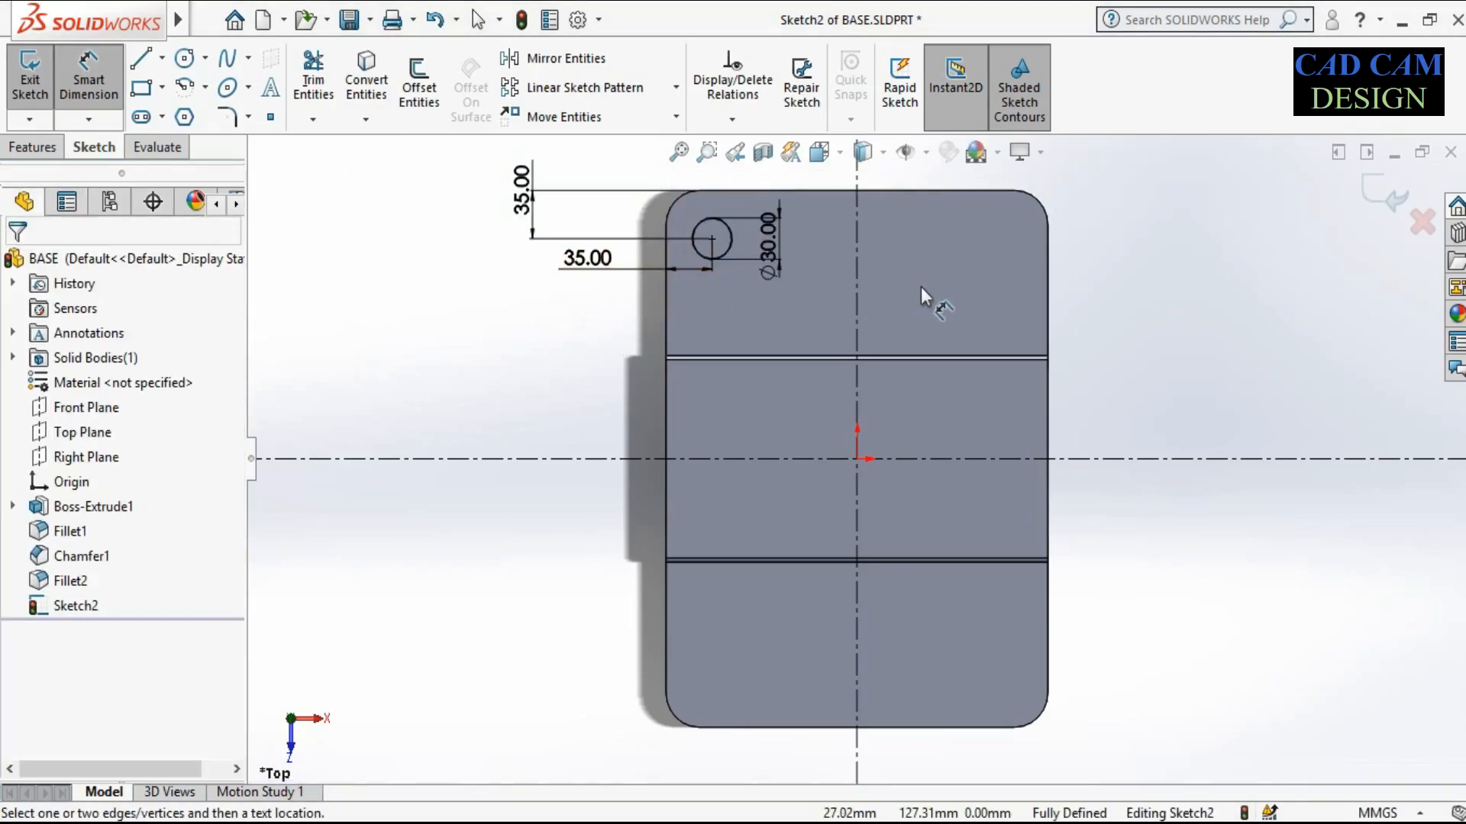
# Mirror the circle about the vertical centerline, keeping the original
pyautogui.click(594, 58)
pyautogui.click(733, 241)
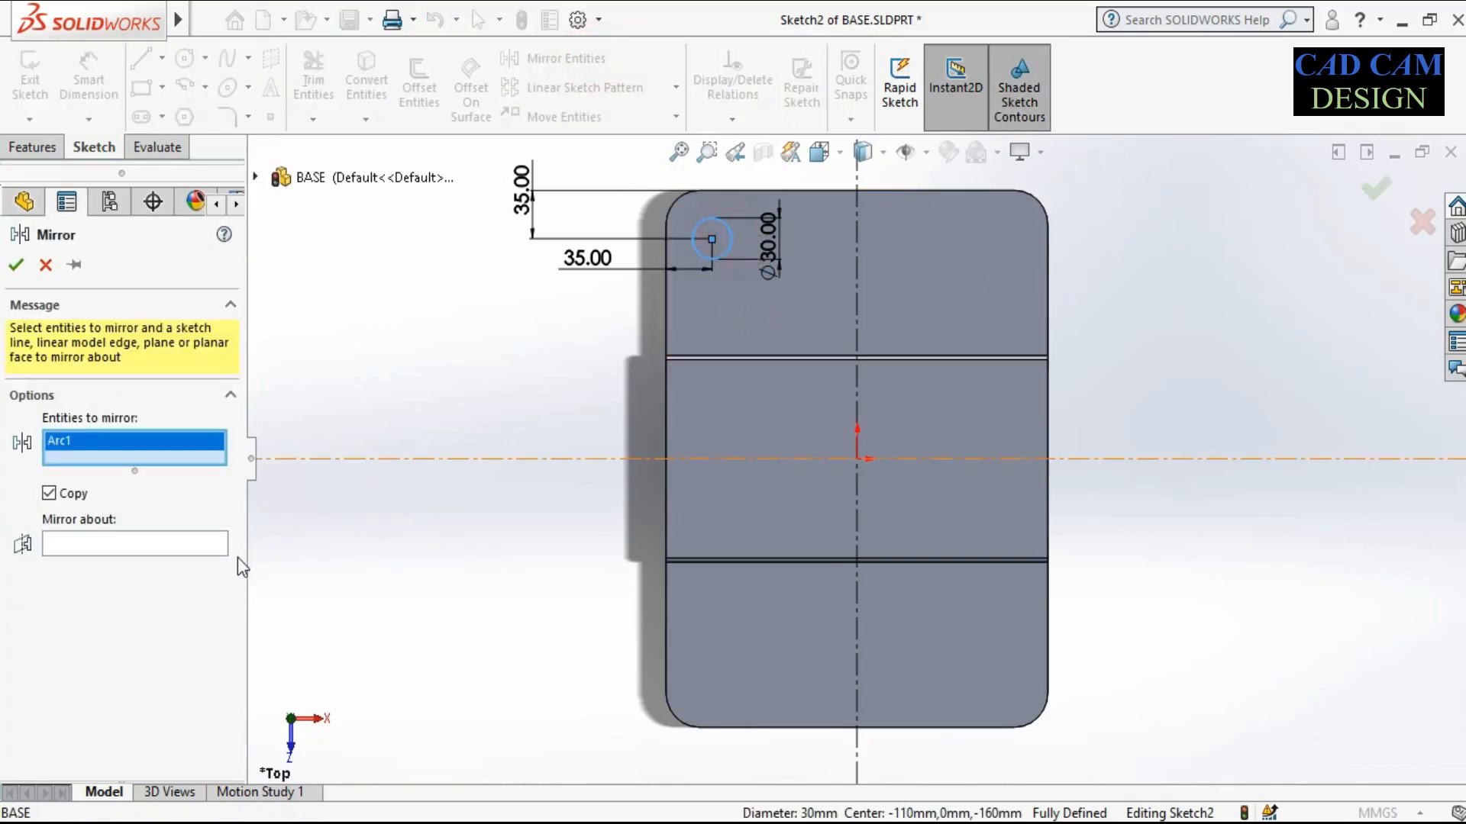
pyautogui.click(174, 547)
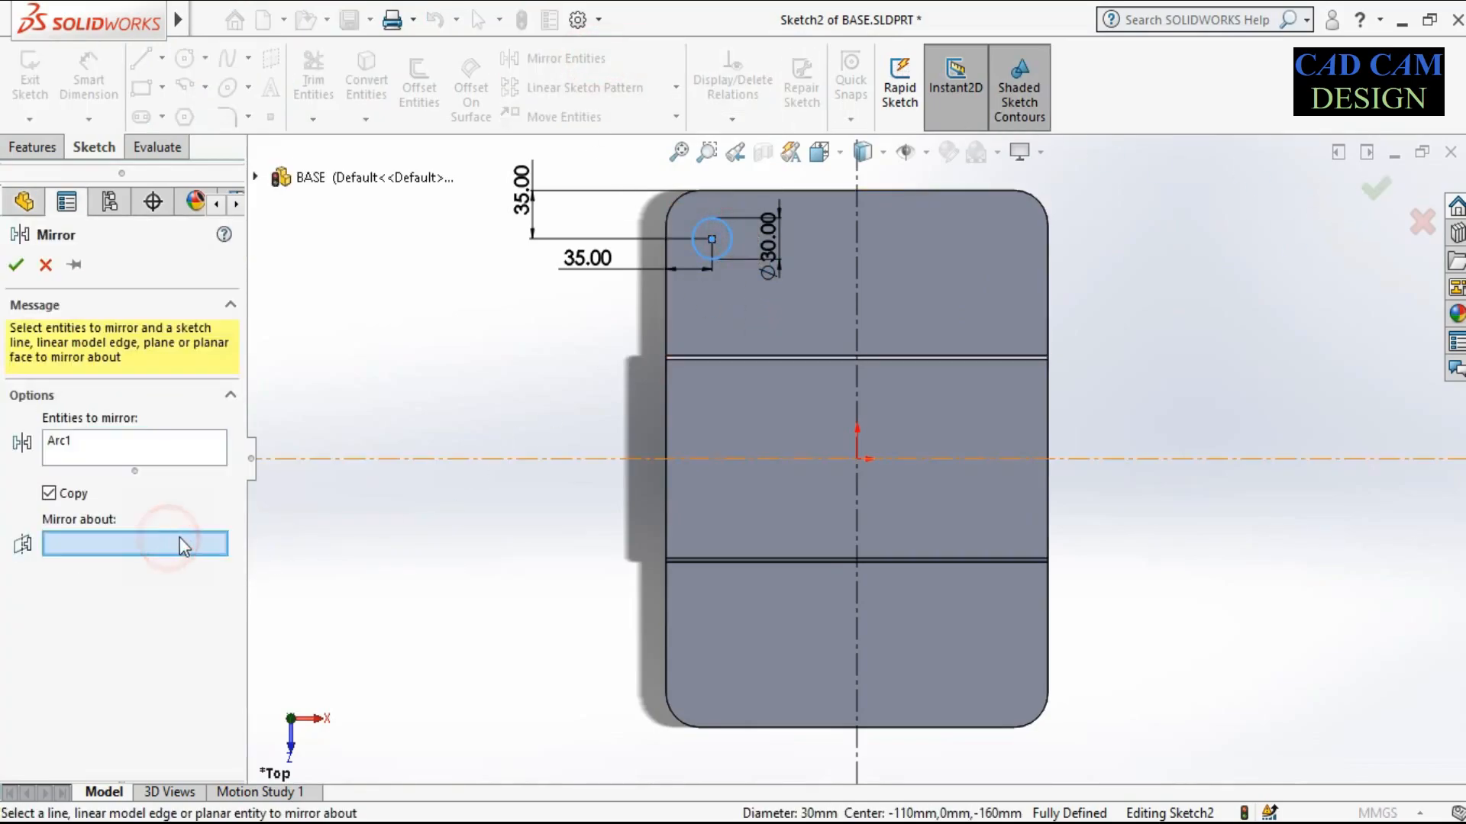
pyautogui.click(858, 244)
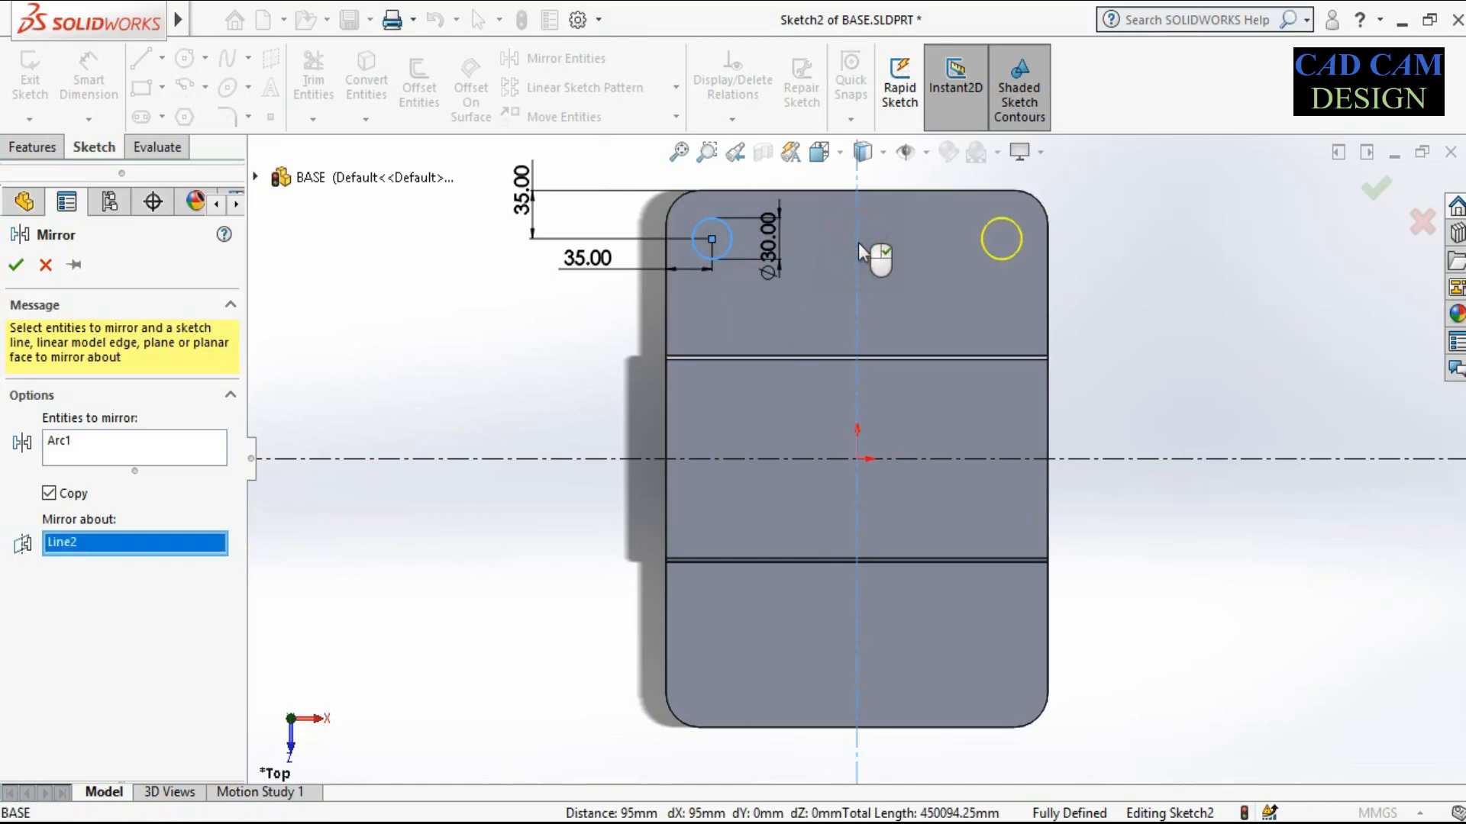
pyautogui.click(16, 266)
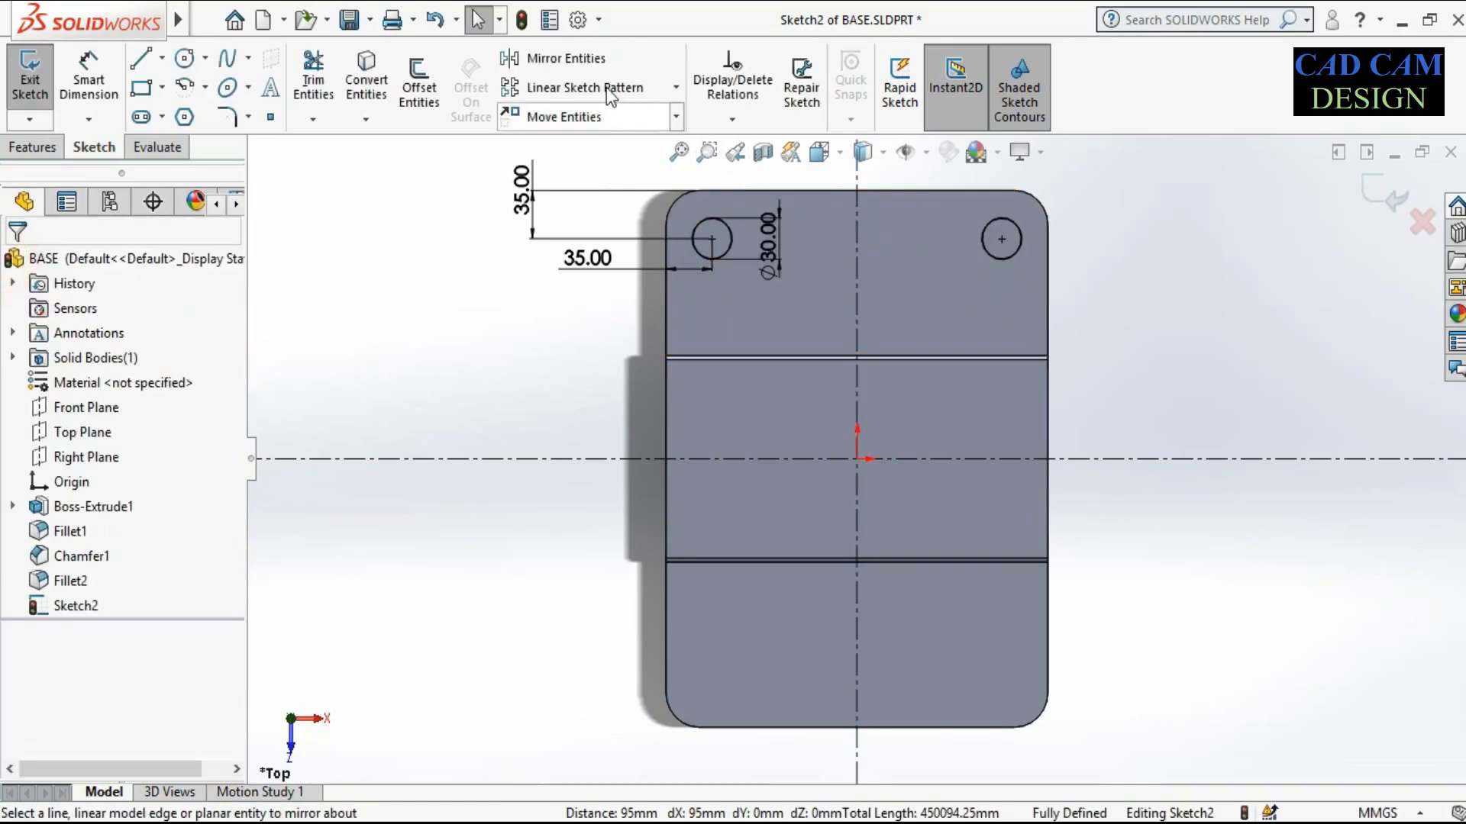
# Mirror both upper circles about the horizontal centerline to place circles at the two lower corners
pyautogui.click(561, 59)
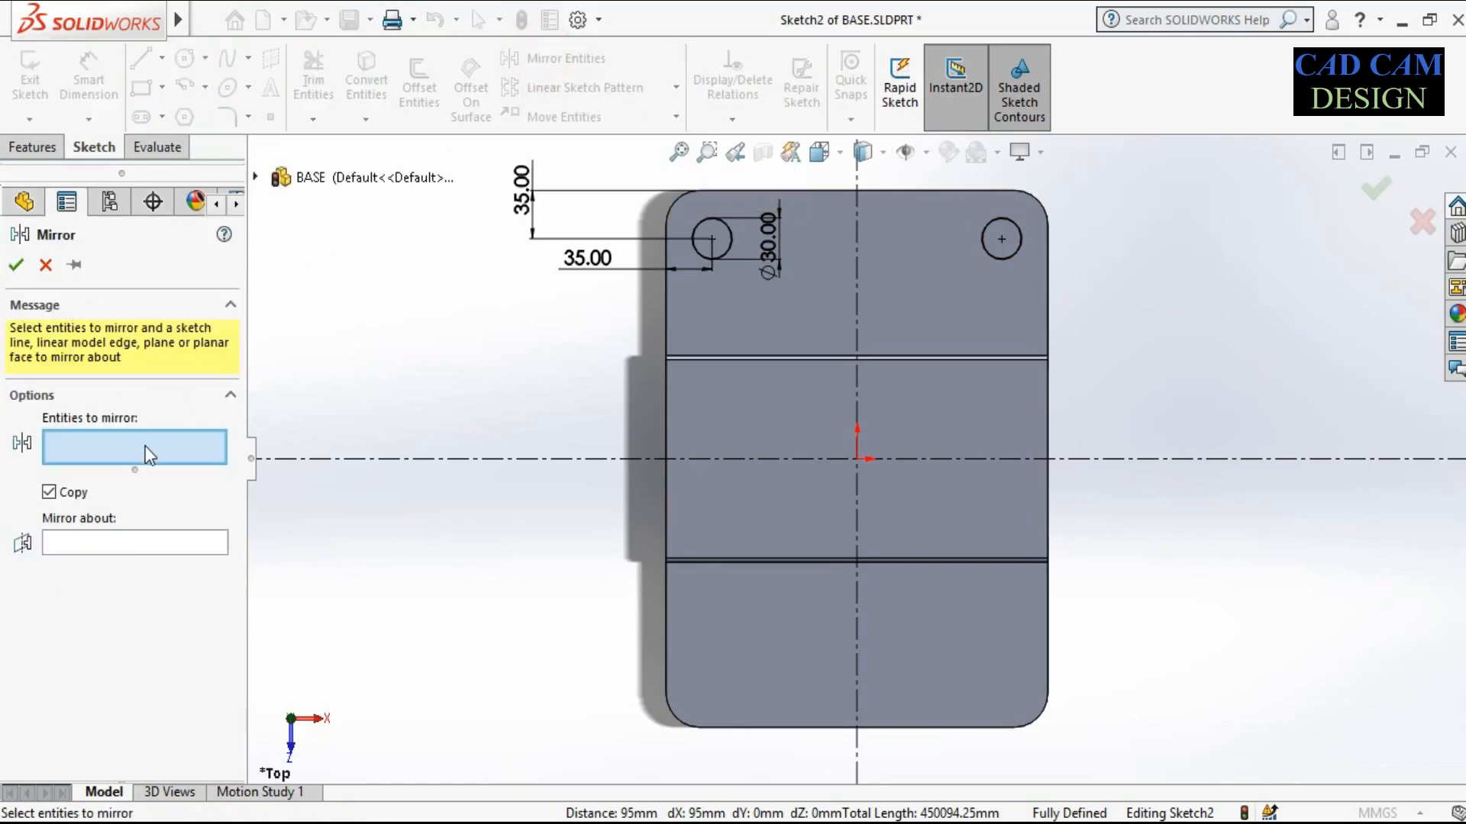
pyautogui.click(712, 229)
pyautogui.click(1015, 229)
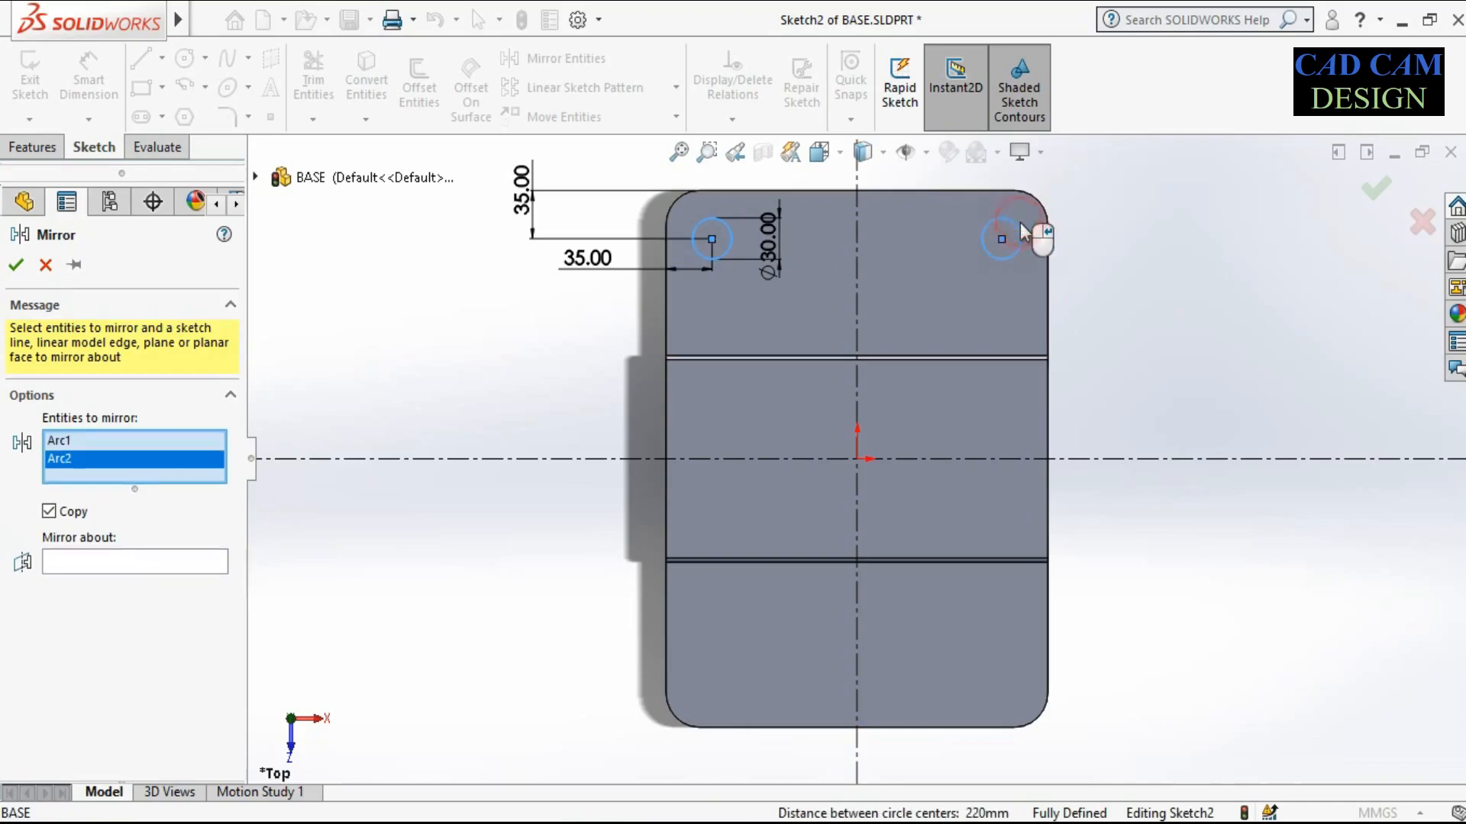
pyautogui.click(186, 565)
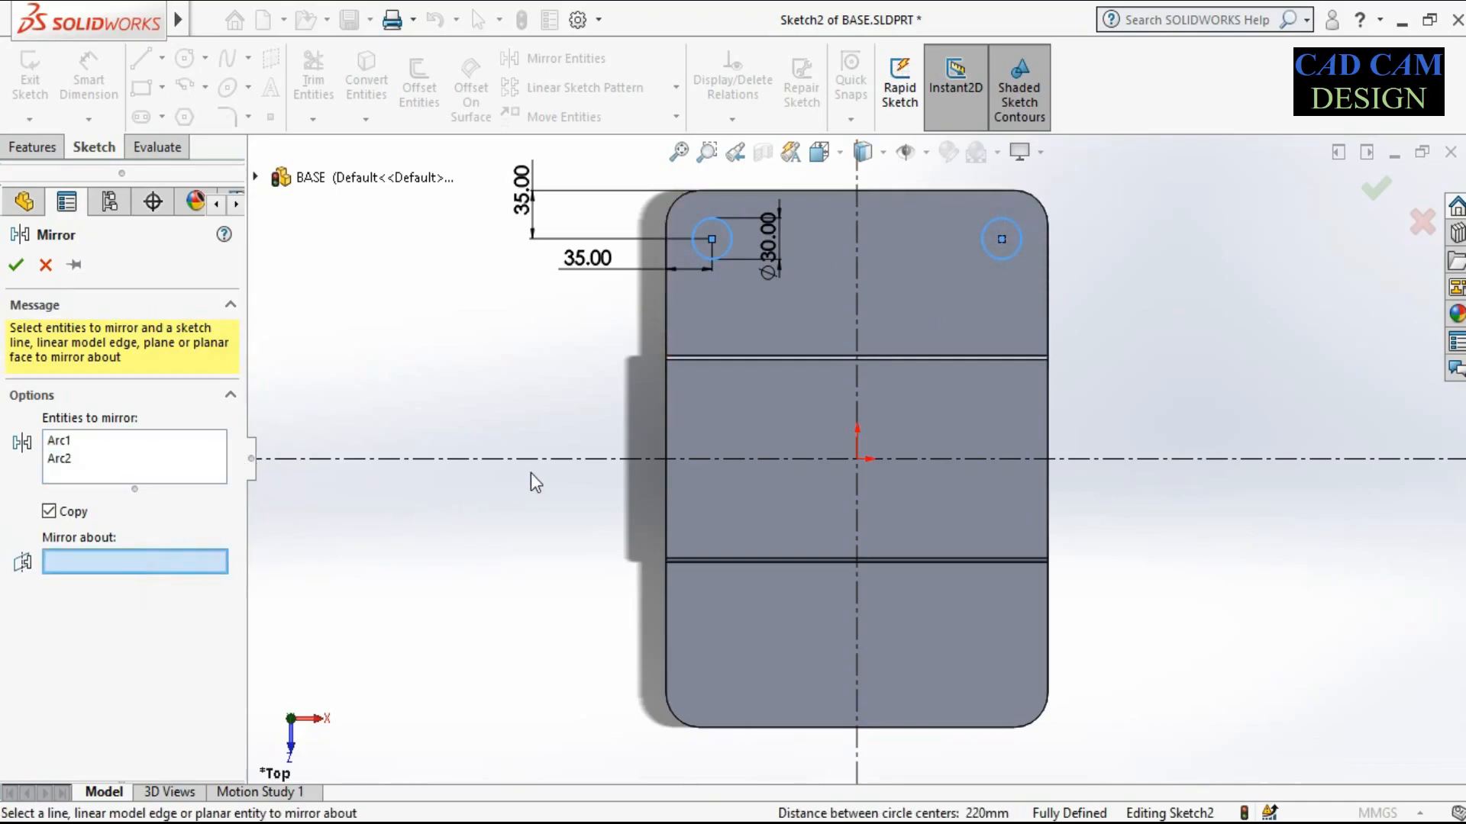
pyautogui.click(558, 459)
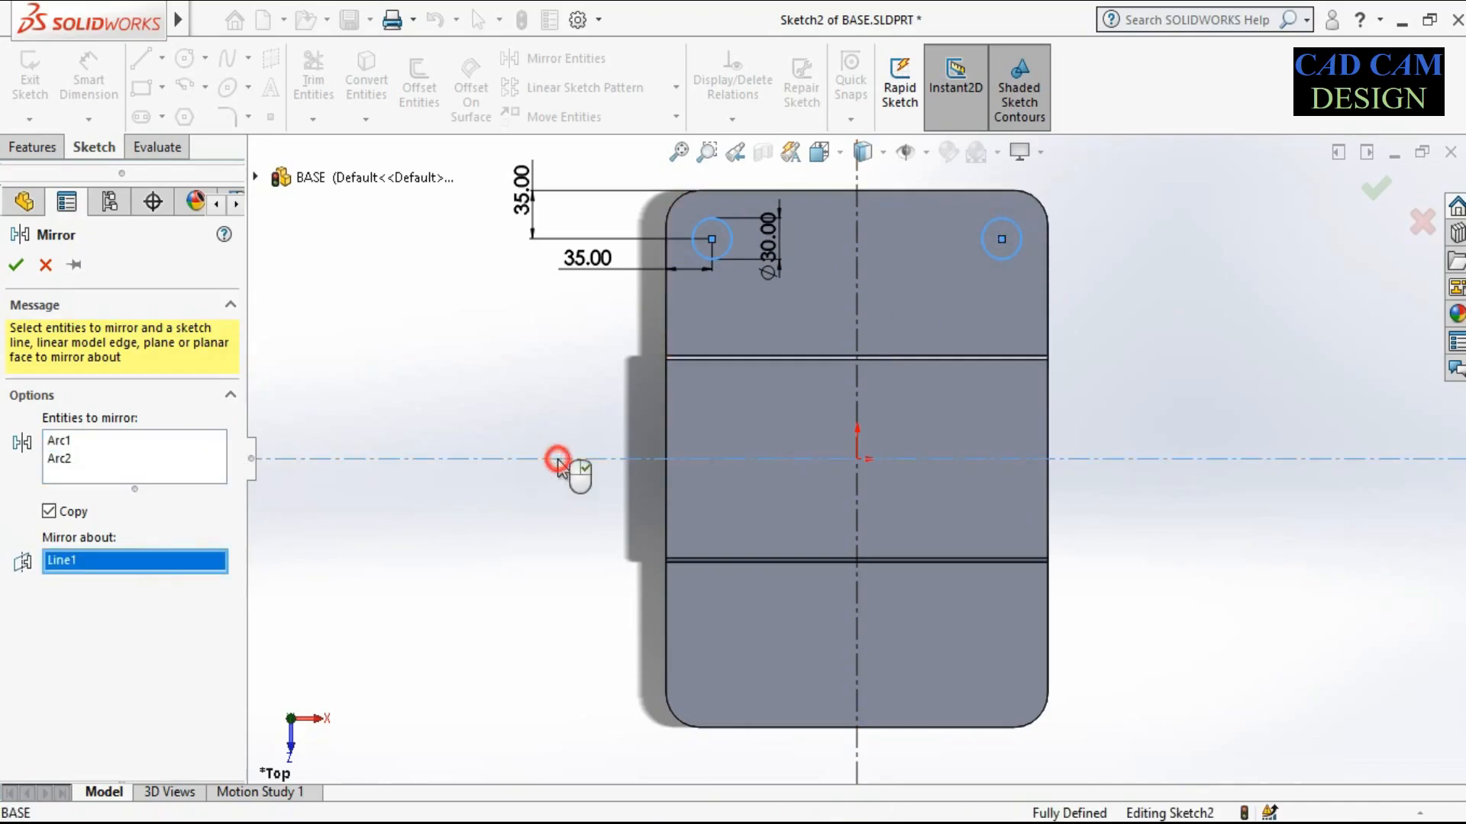
pyautogui.click(16, 264)
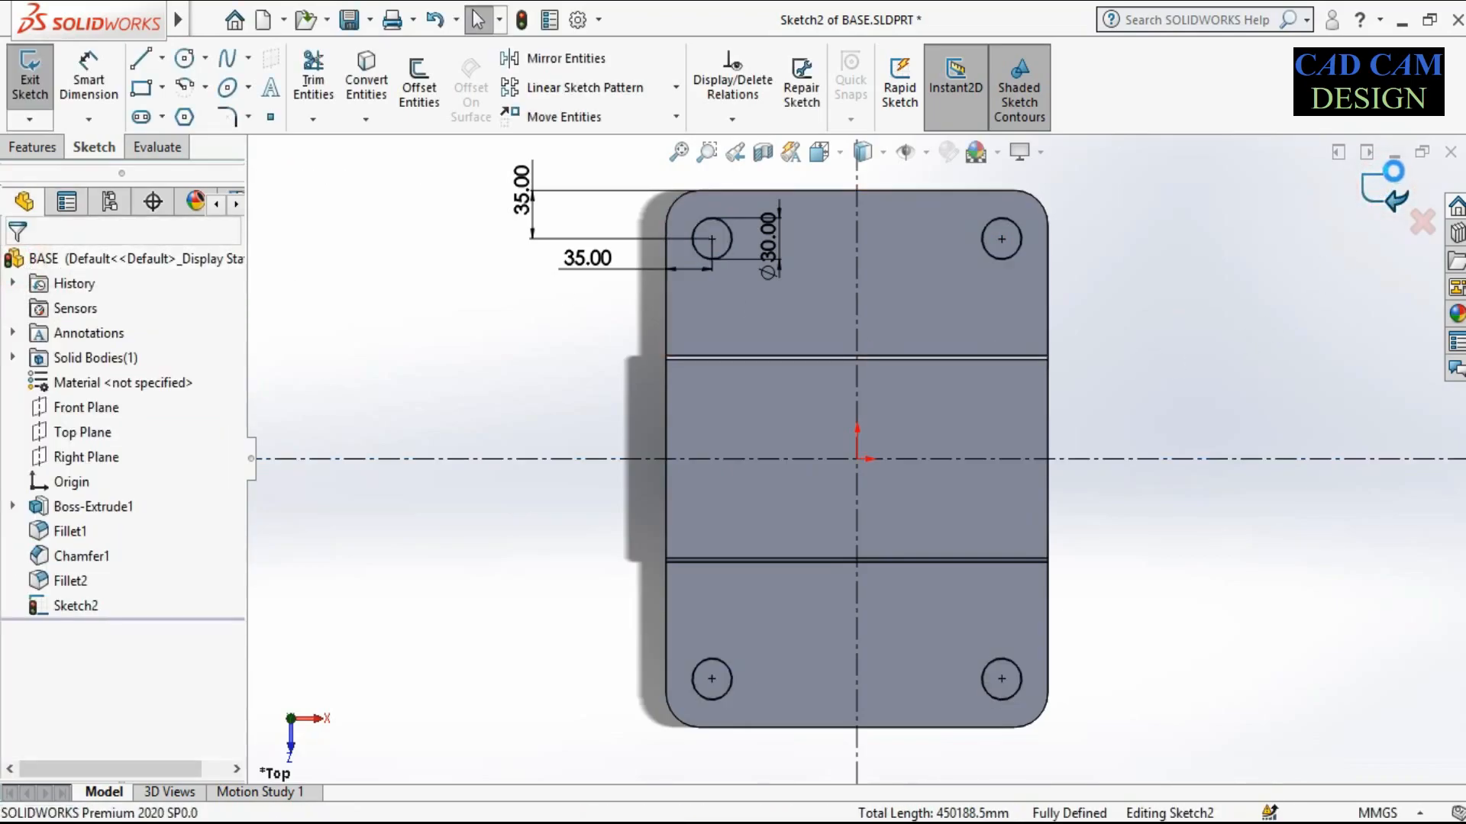
# Exit the sketch and cut the four corner holes upward with the direction reversed and the end condition Through All
pyautogui.moveTo(1070, 351); pyautogui.dragTo(797, 436, button='middle')
pyautogui.scroll(-2, 866, 527)
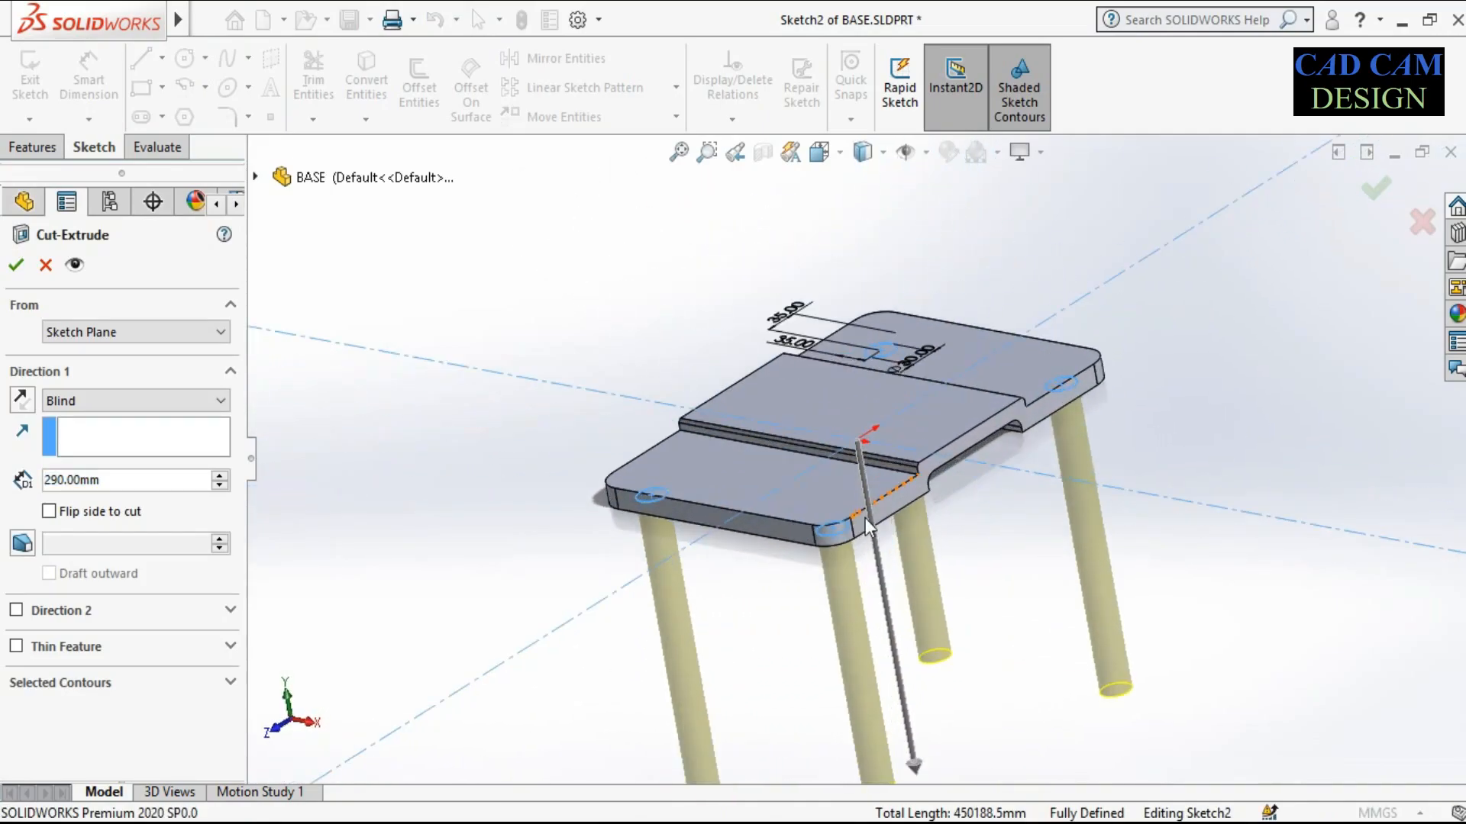
pyautogui.click(22, 398)
pyautogui.click(104, 399)
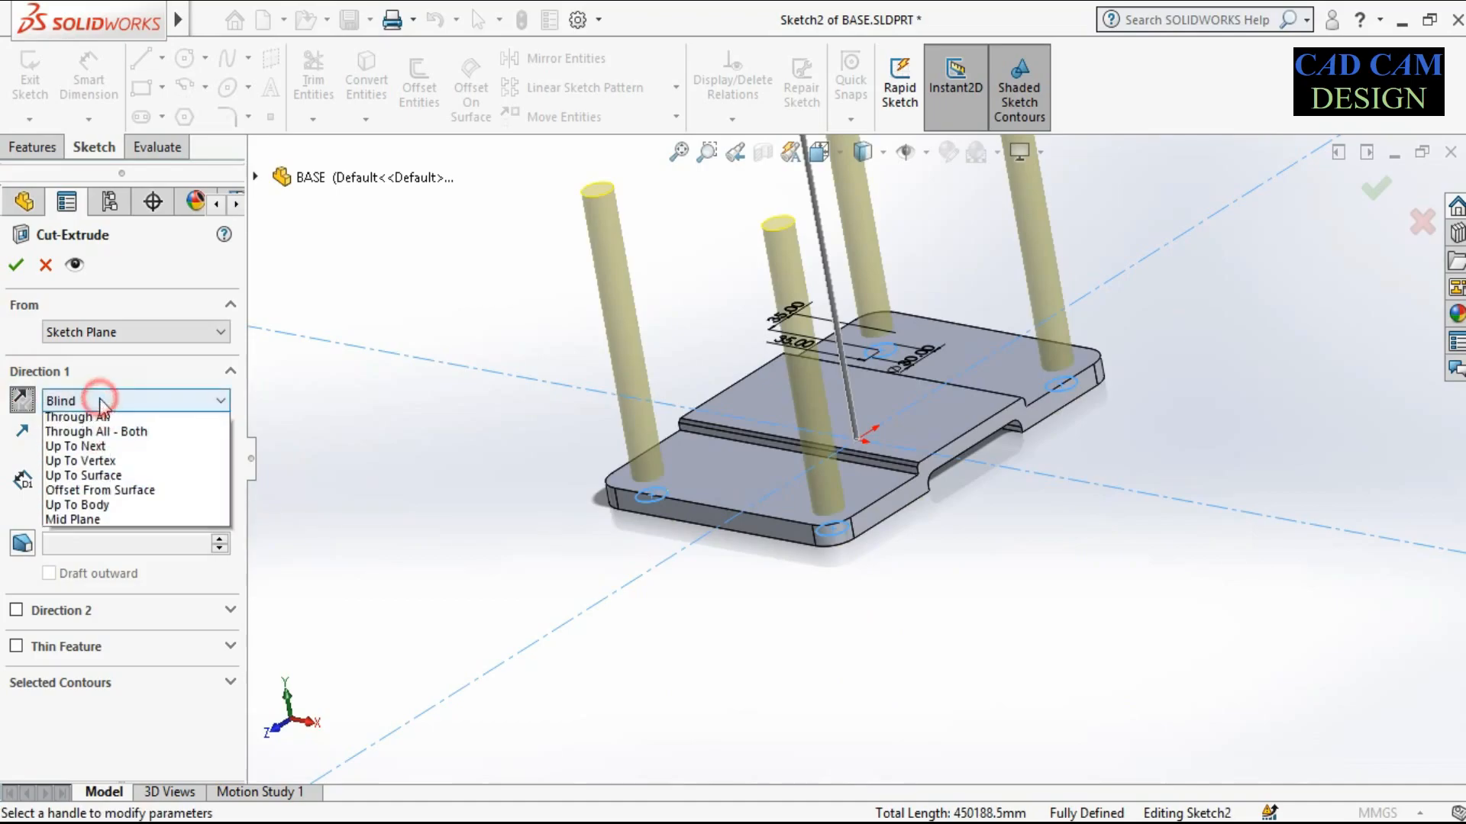
pyautogui.click(91, 427)
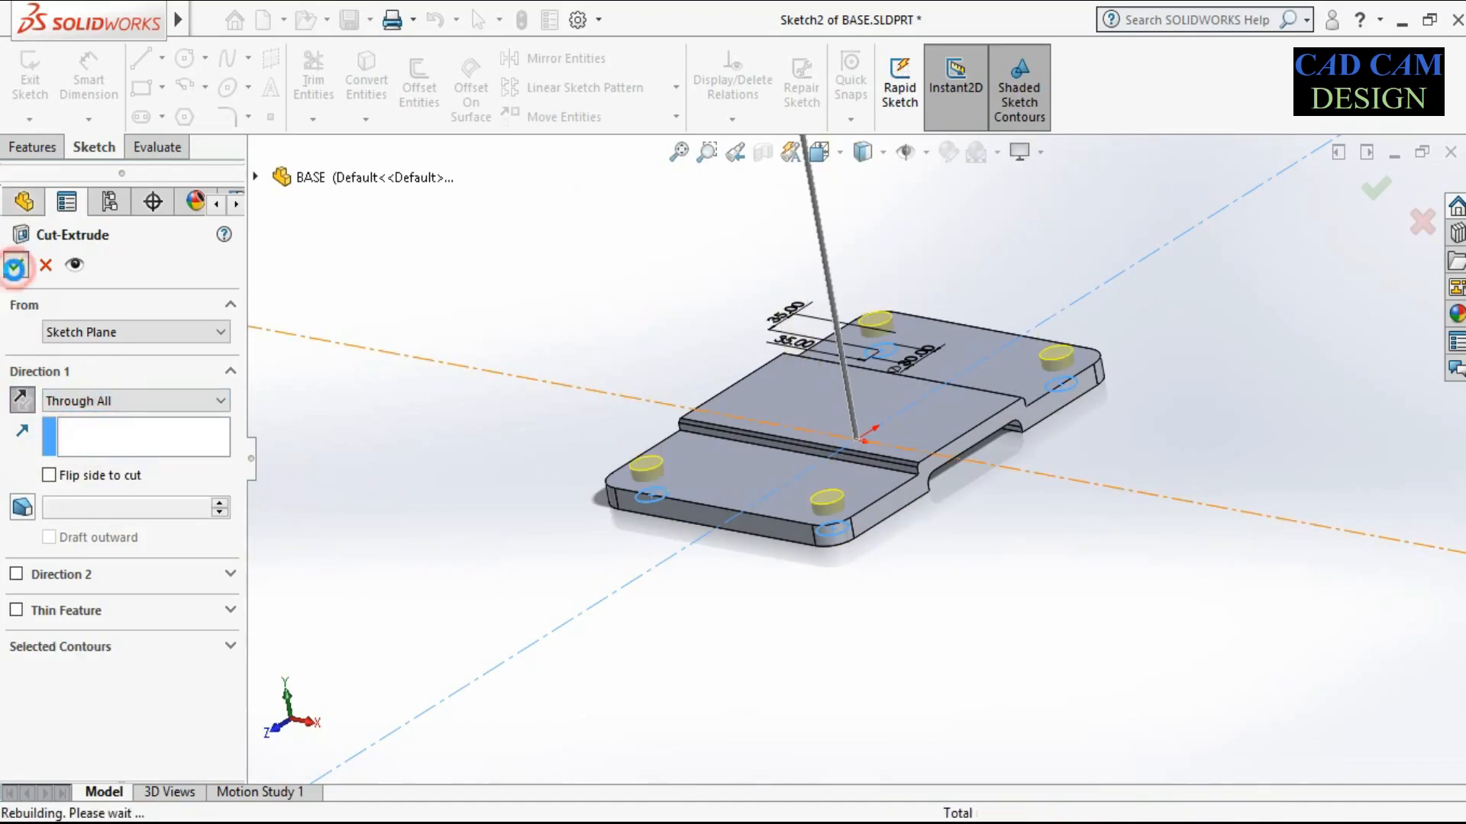
pyautogui.click(16, 265)
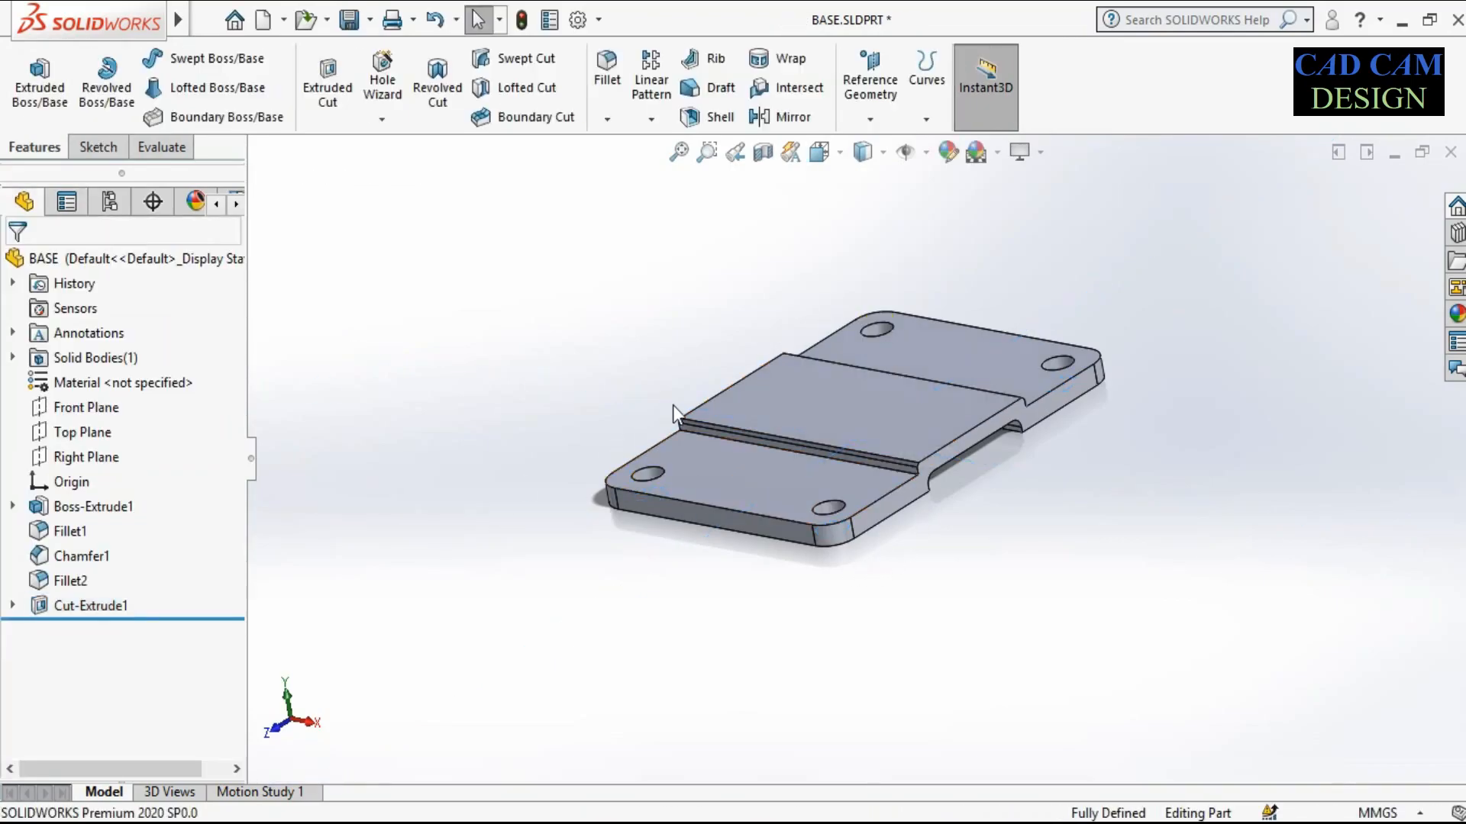
# Change the appearance color of the whole BASE part to bright cyan from the standard swatches
pyautogui.moveTo(890, 311); pyautogui.dragTo(1017, 438, button='middle')
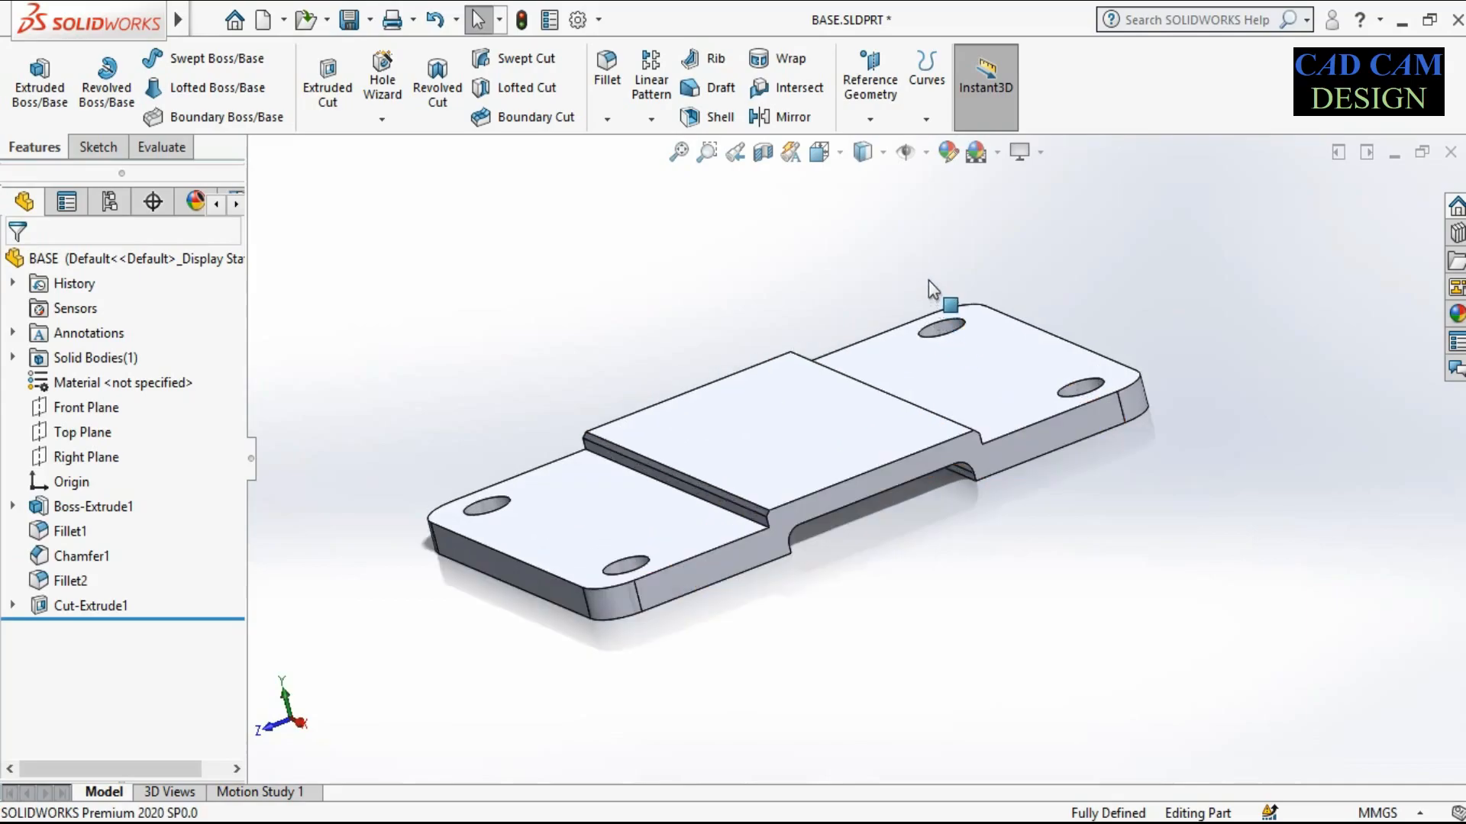
pyautogui.click(948, 151)
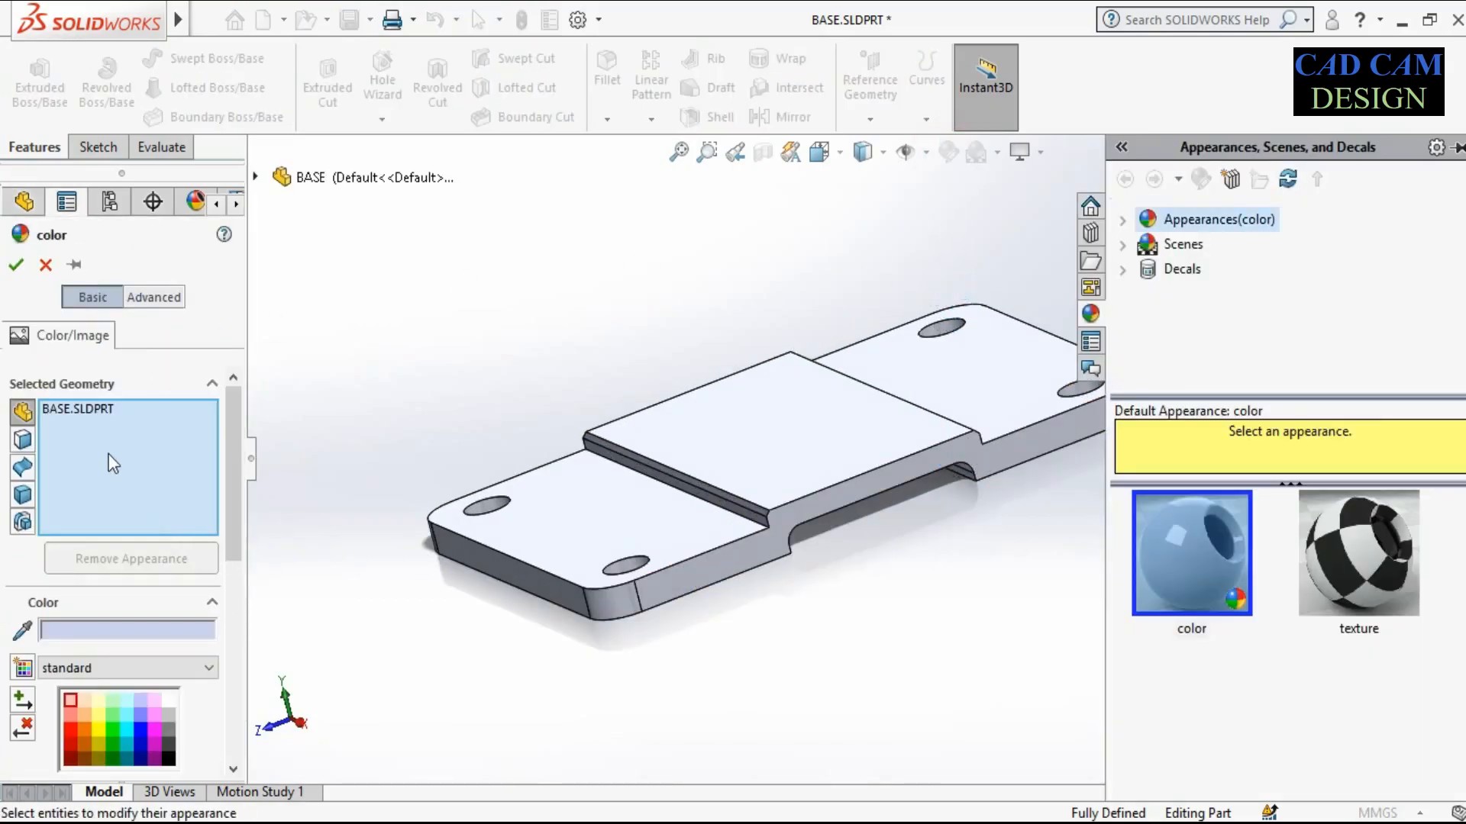
pyautogui.click(65, 407)
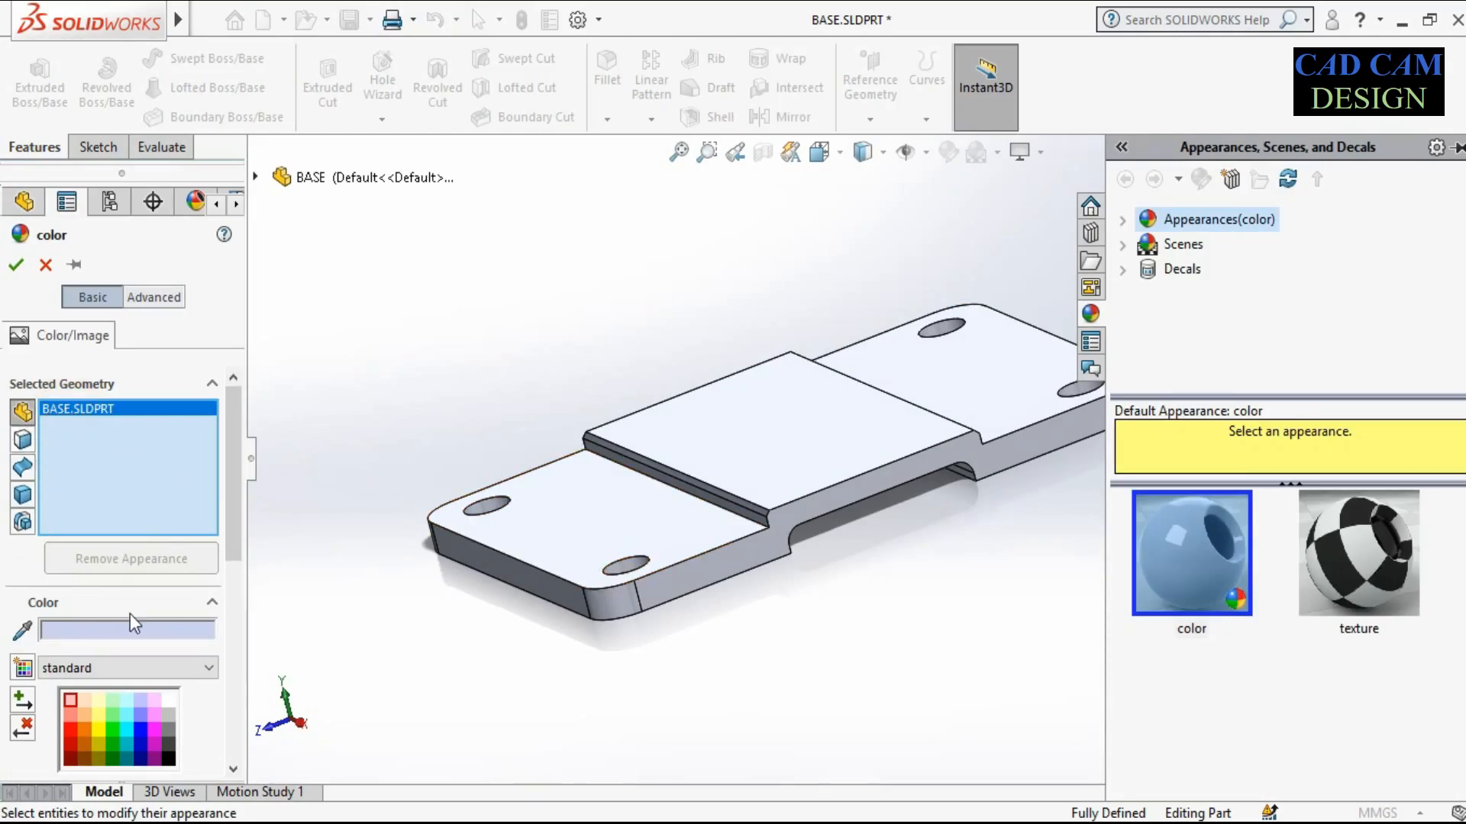
pyautogui.moveTo(230, 474); pyautogui.dragTo(232, 530)
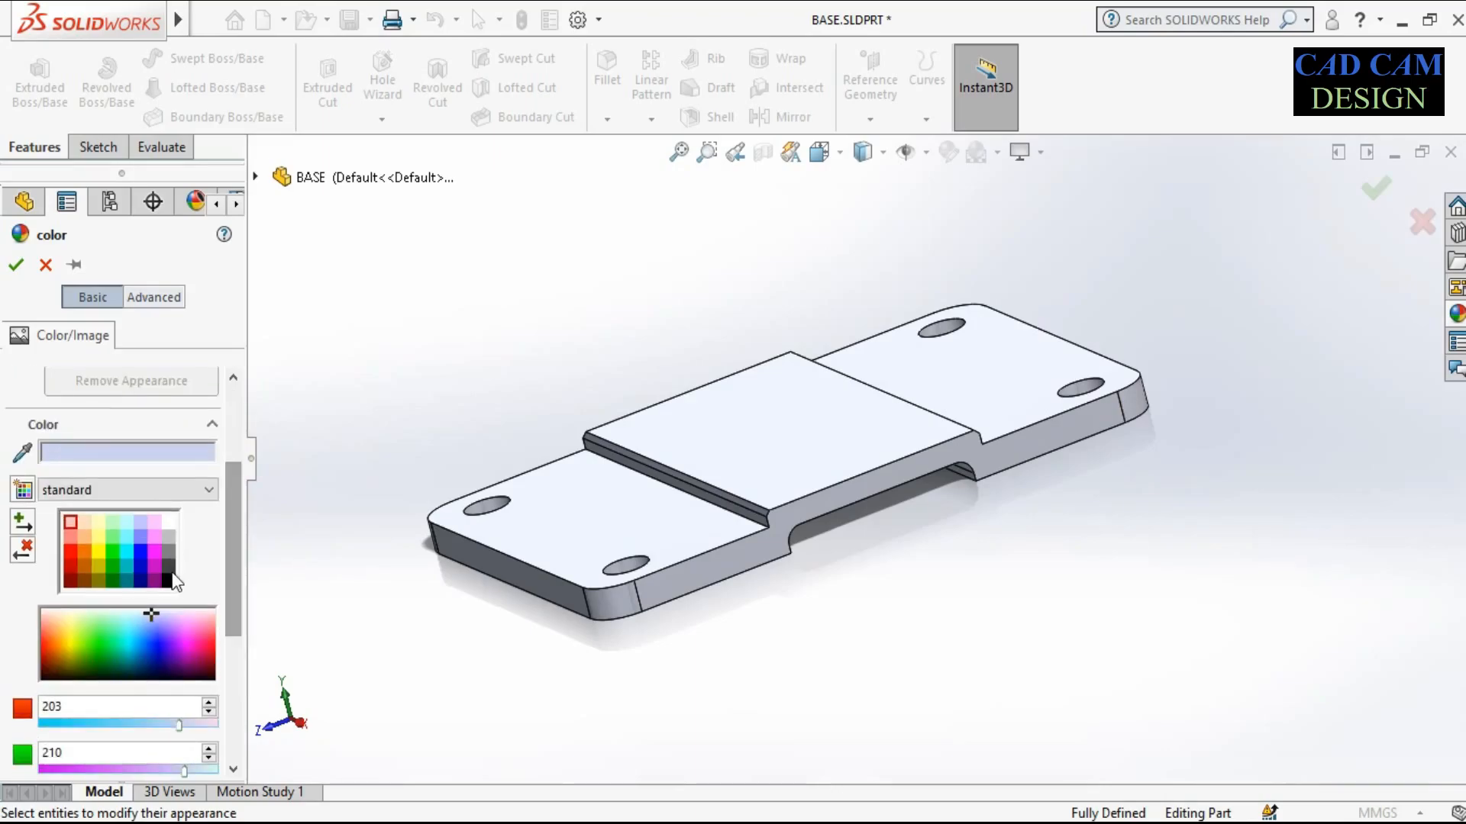
pyautogui.click(123, 548)
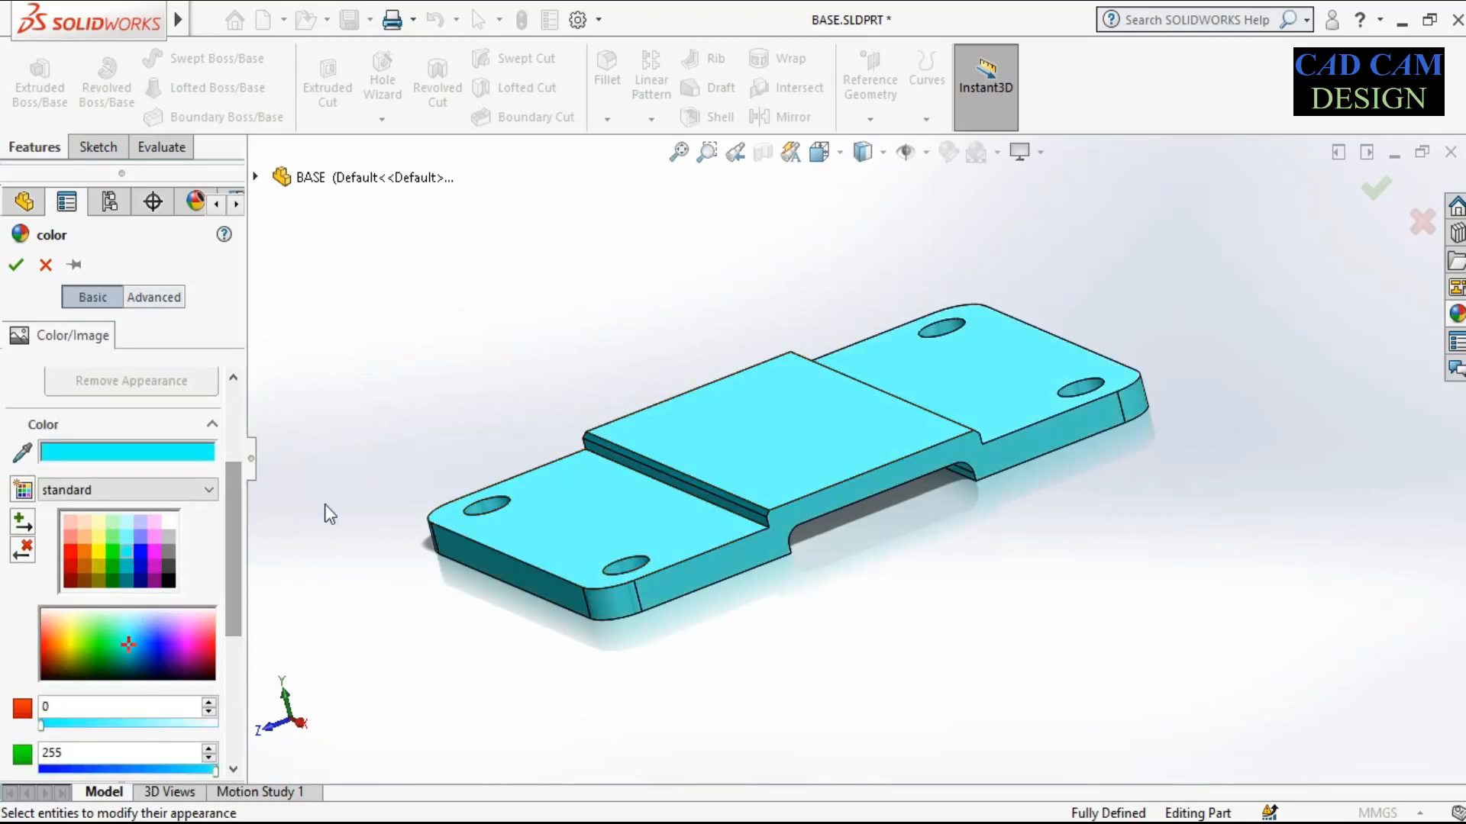
pyautogui.click(15, 264)
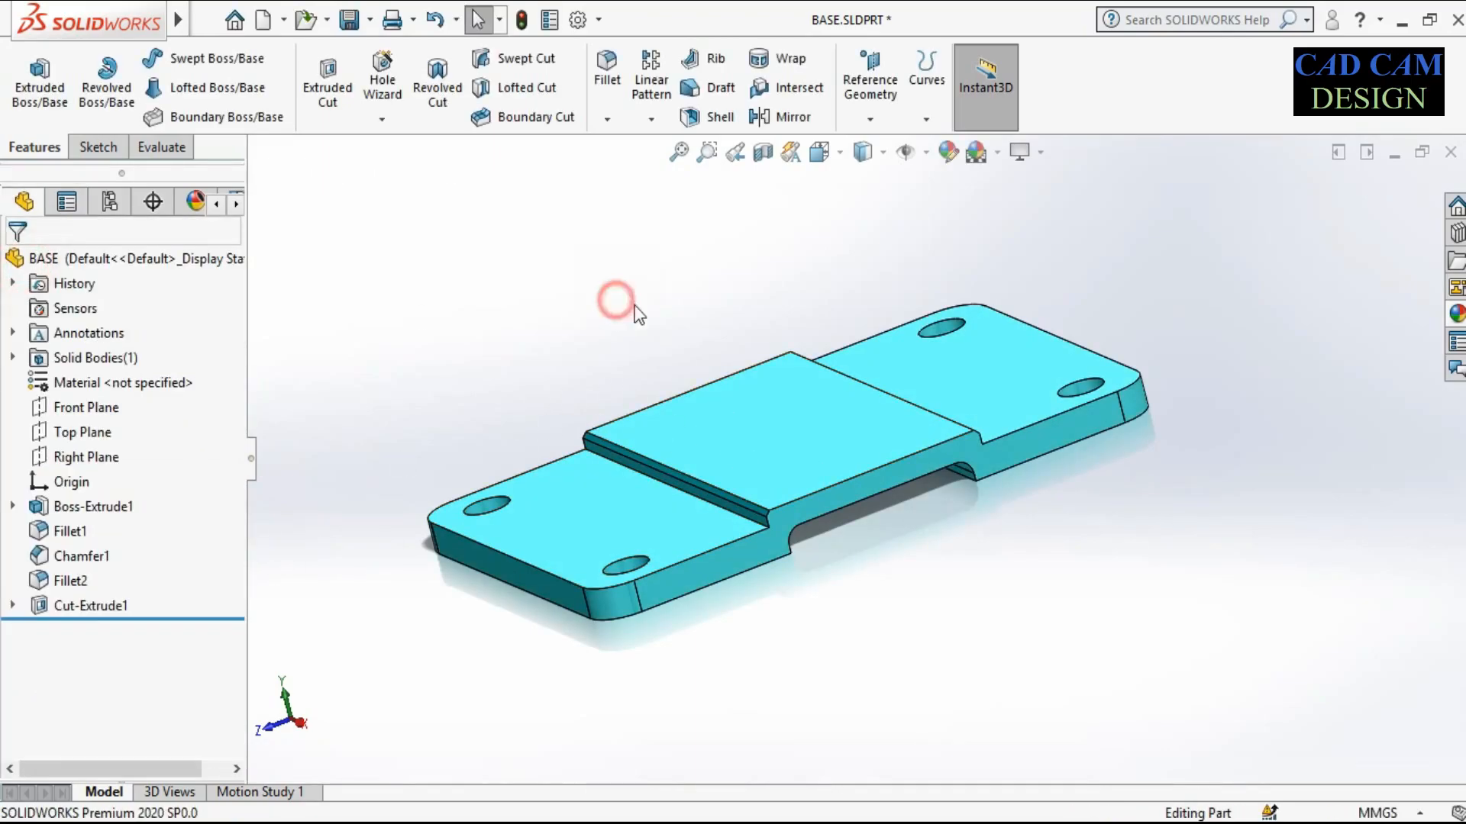
pyautogui.scroll(-2, 687, 425)
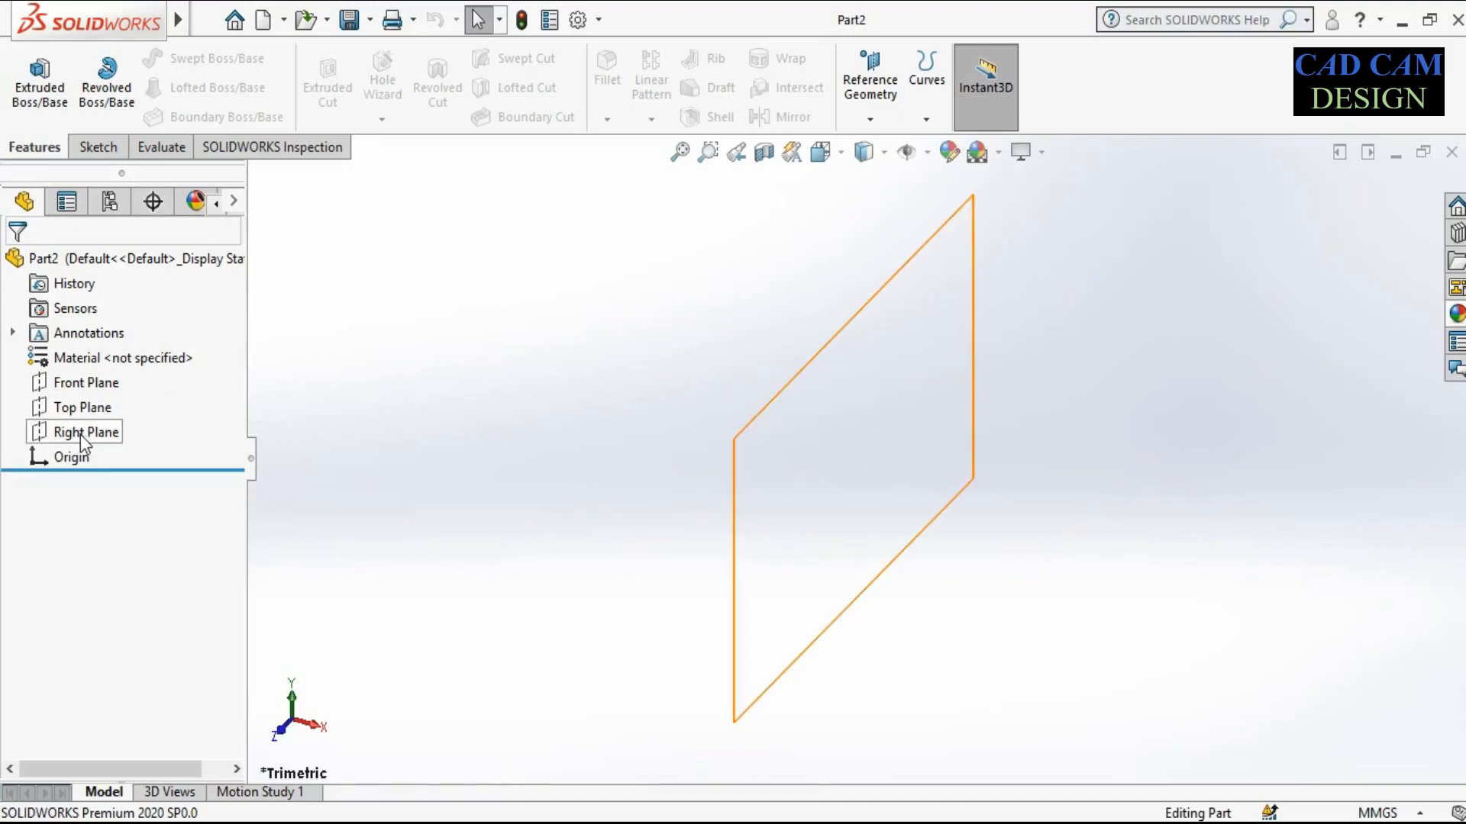
# Start a sketch on the Front Plane of the new part and draw an infinite-length centerline through the origin
pyautogui.click(86, 386)
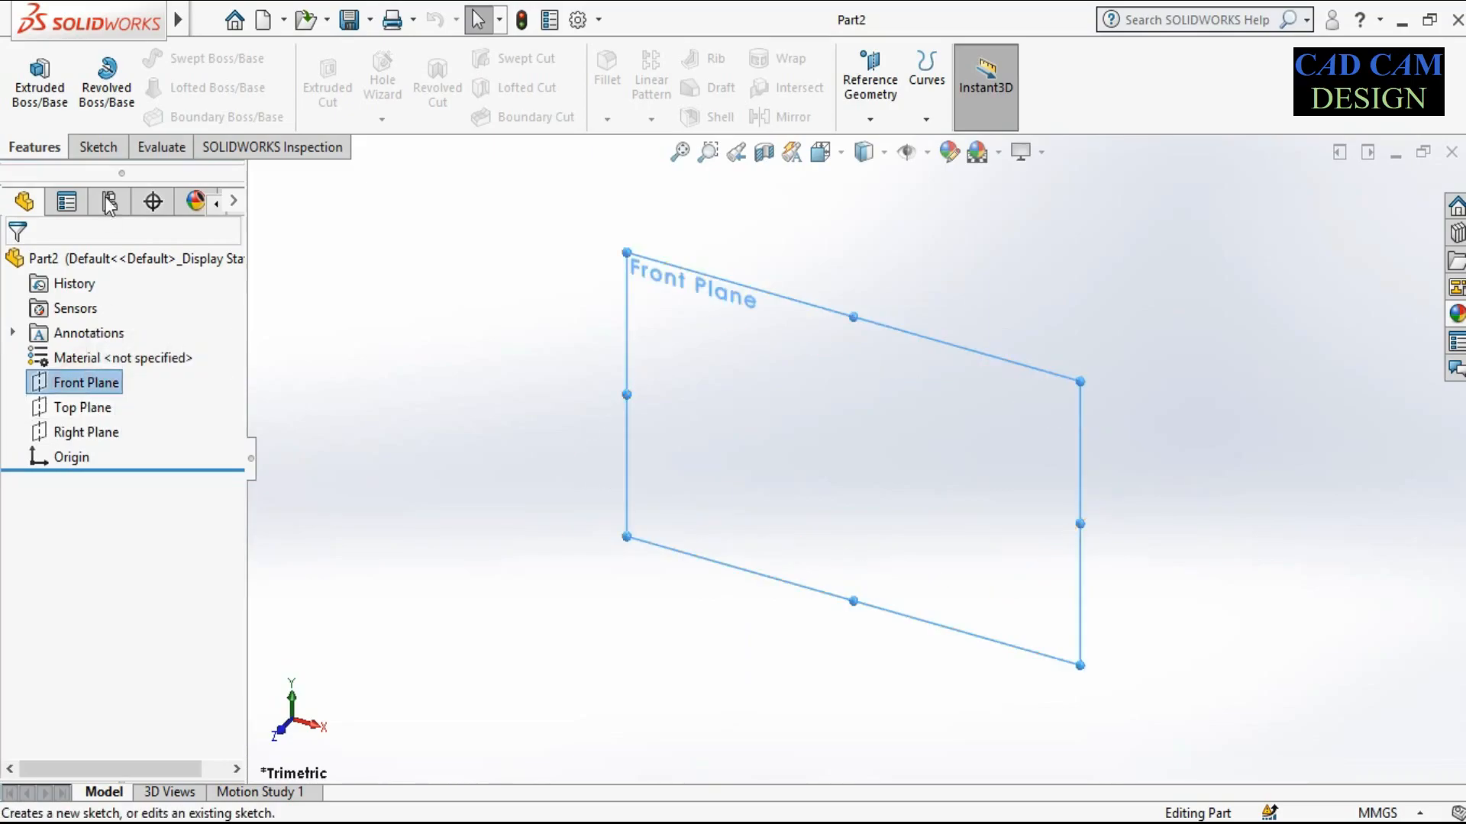
pyautogui.click(19, 109)
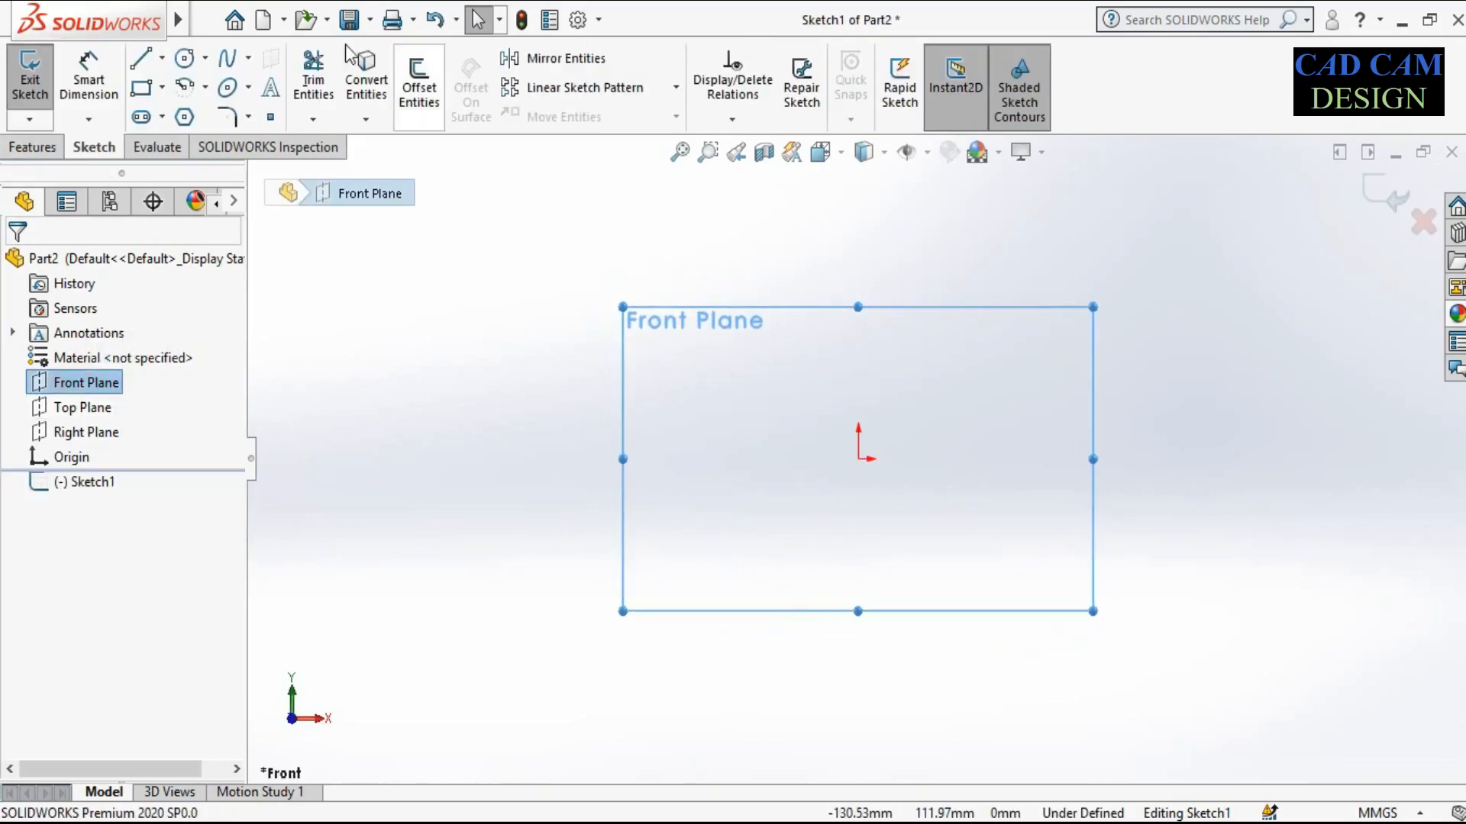
pyautogui.click(162, 57)
pyautogui.click(176, 87)
pyautogui.click(163, 57)
pyautogui.click(169, 118)
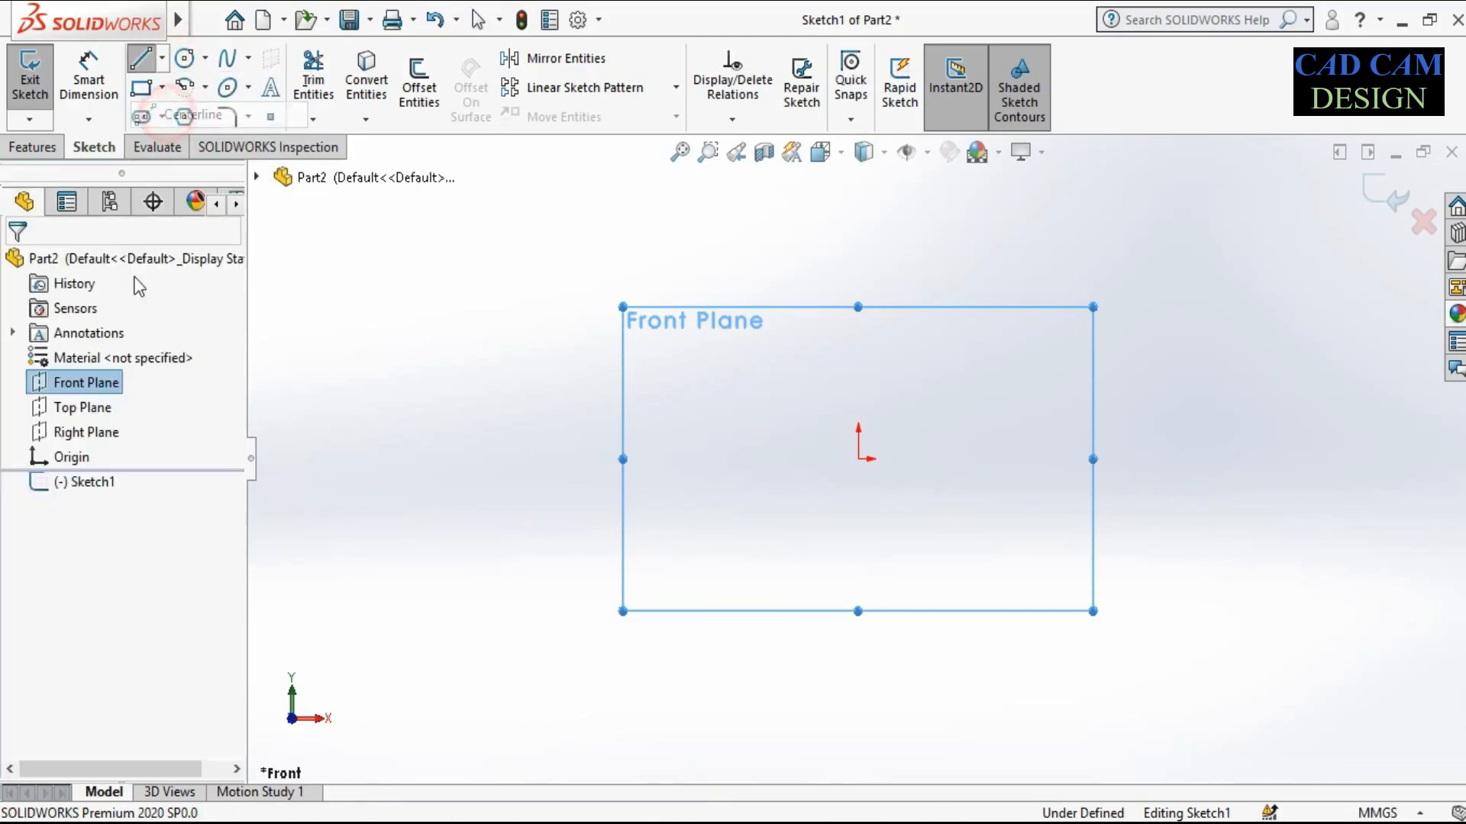
pyautogui.click(93, 575)
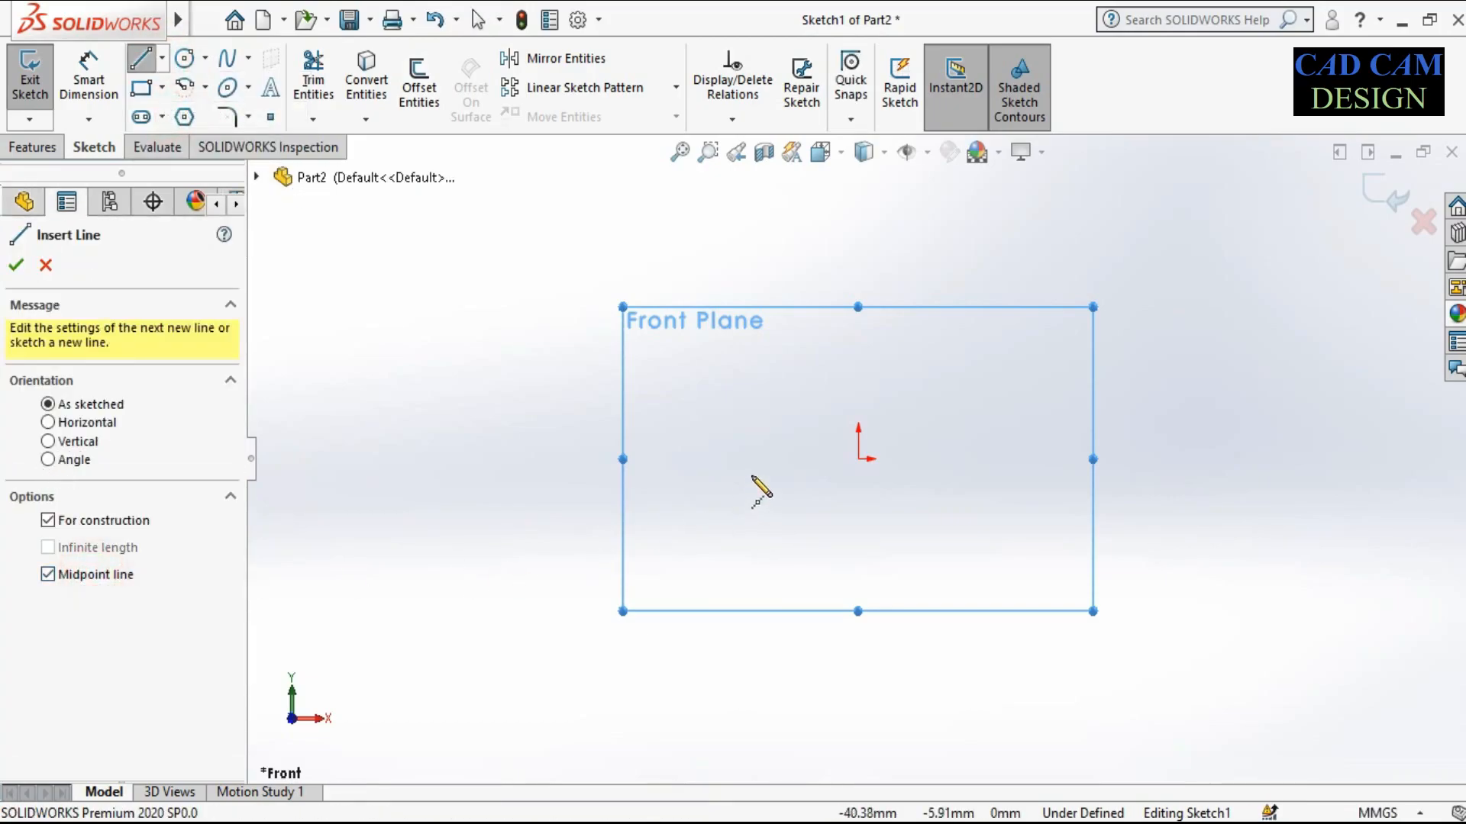
pyautogui.click(858, 459)
pyautogui.click(90, 556)
pyautogui.click(860, 460)
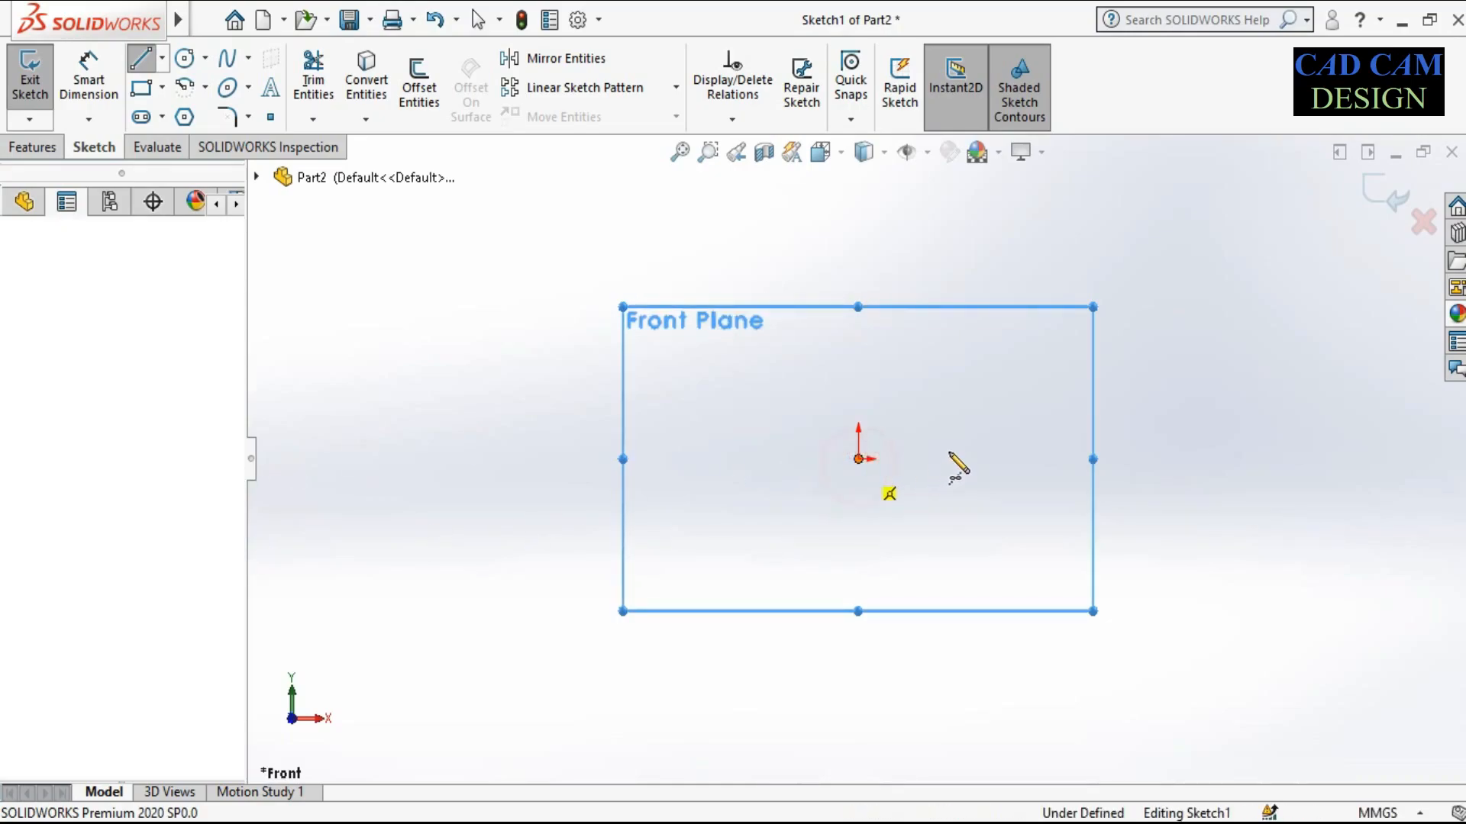
pyautogui.click(949, 451)
pyautogui.rightClick(921, 464)
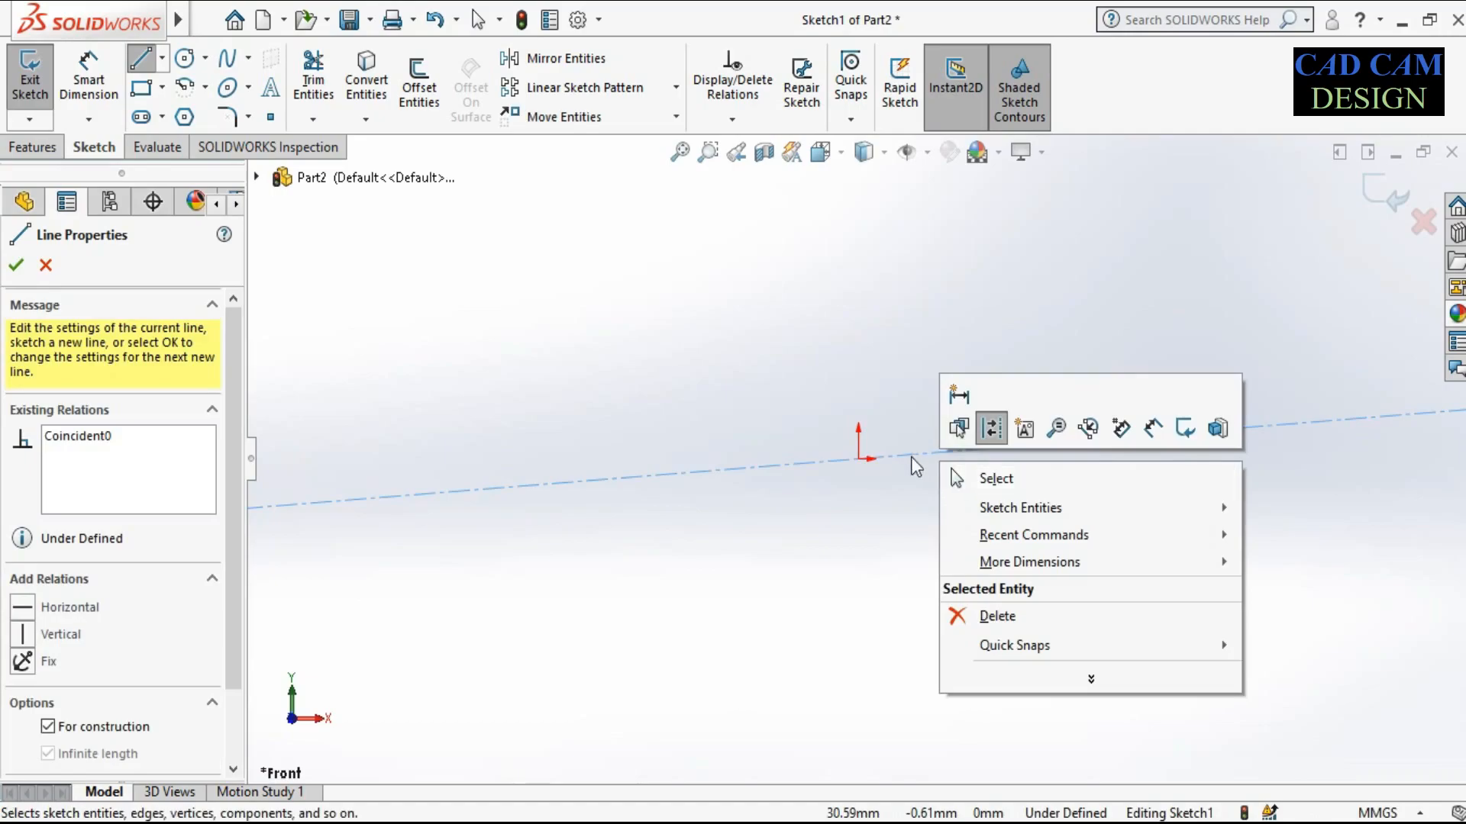
# Leave the line command and add a horizontal relation to the infinite centerline
pyautogui.click(858, 459)
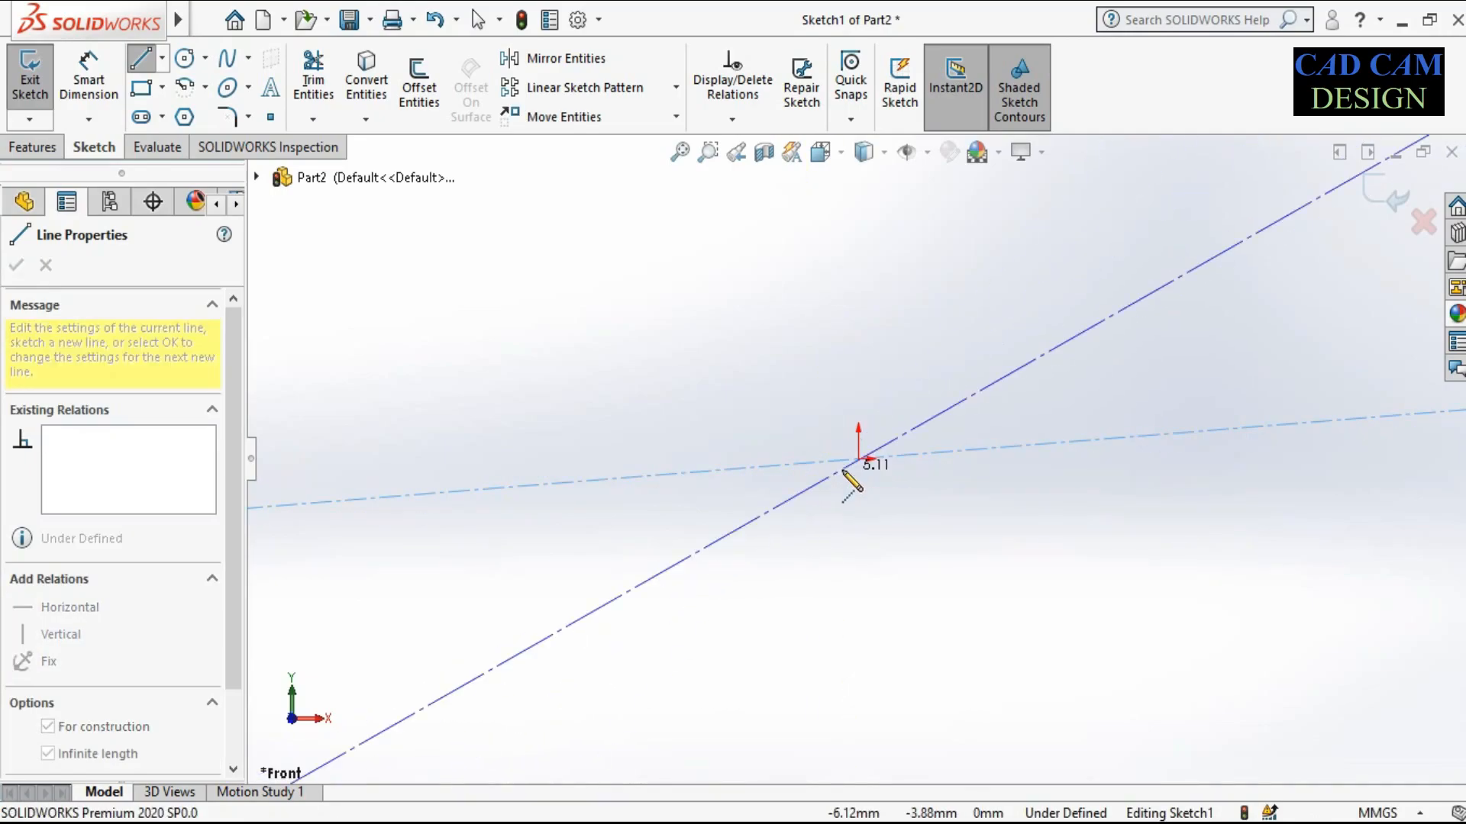
pyautogui.rightClick(846, 478)
pyautogui.click(886, 491)
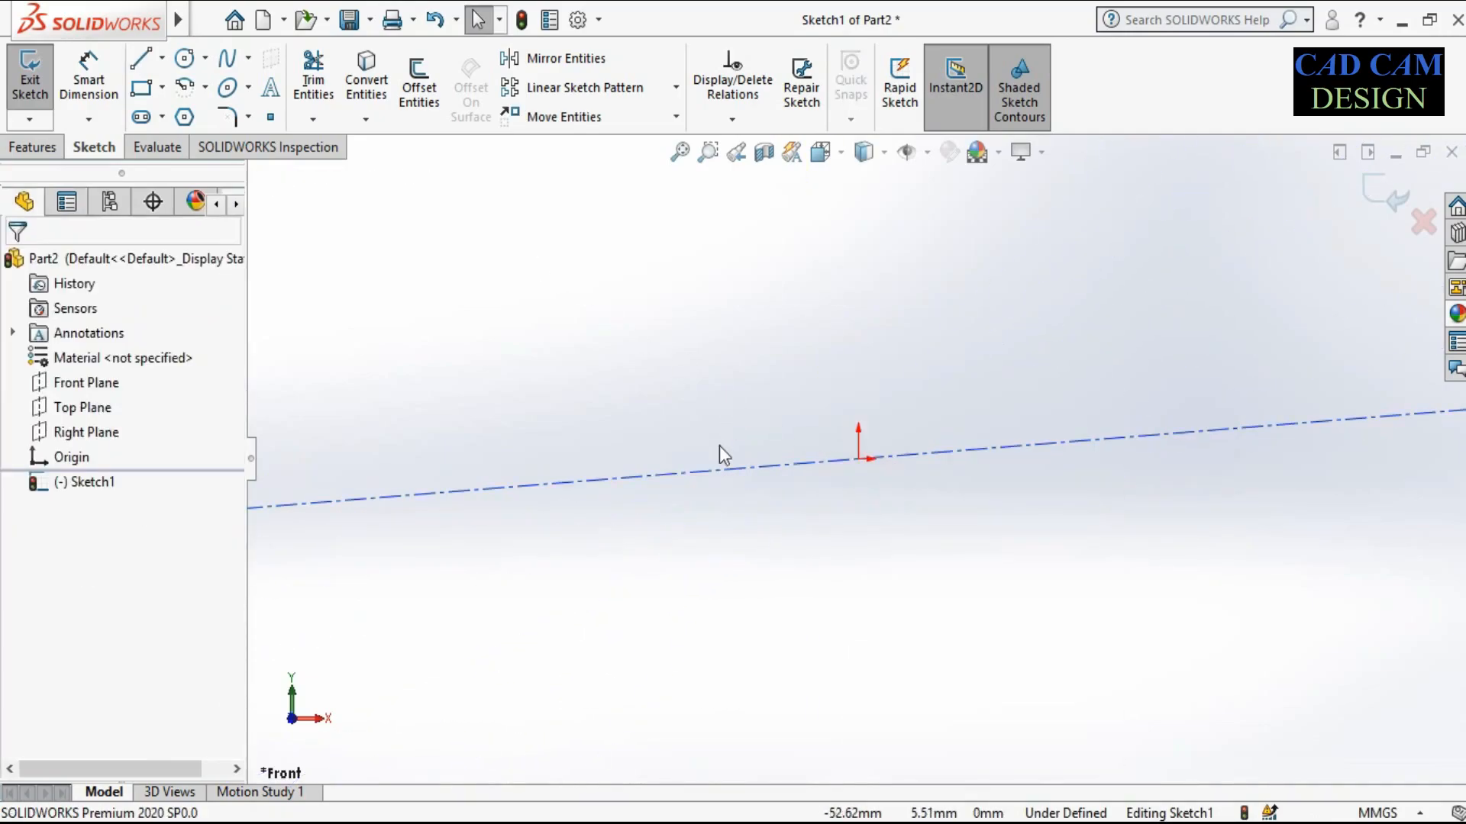
pyautogui.click(788, 451)
pyautogui.click(798, 366)
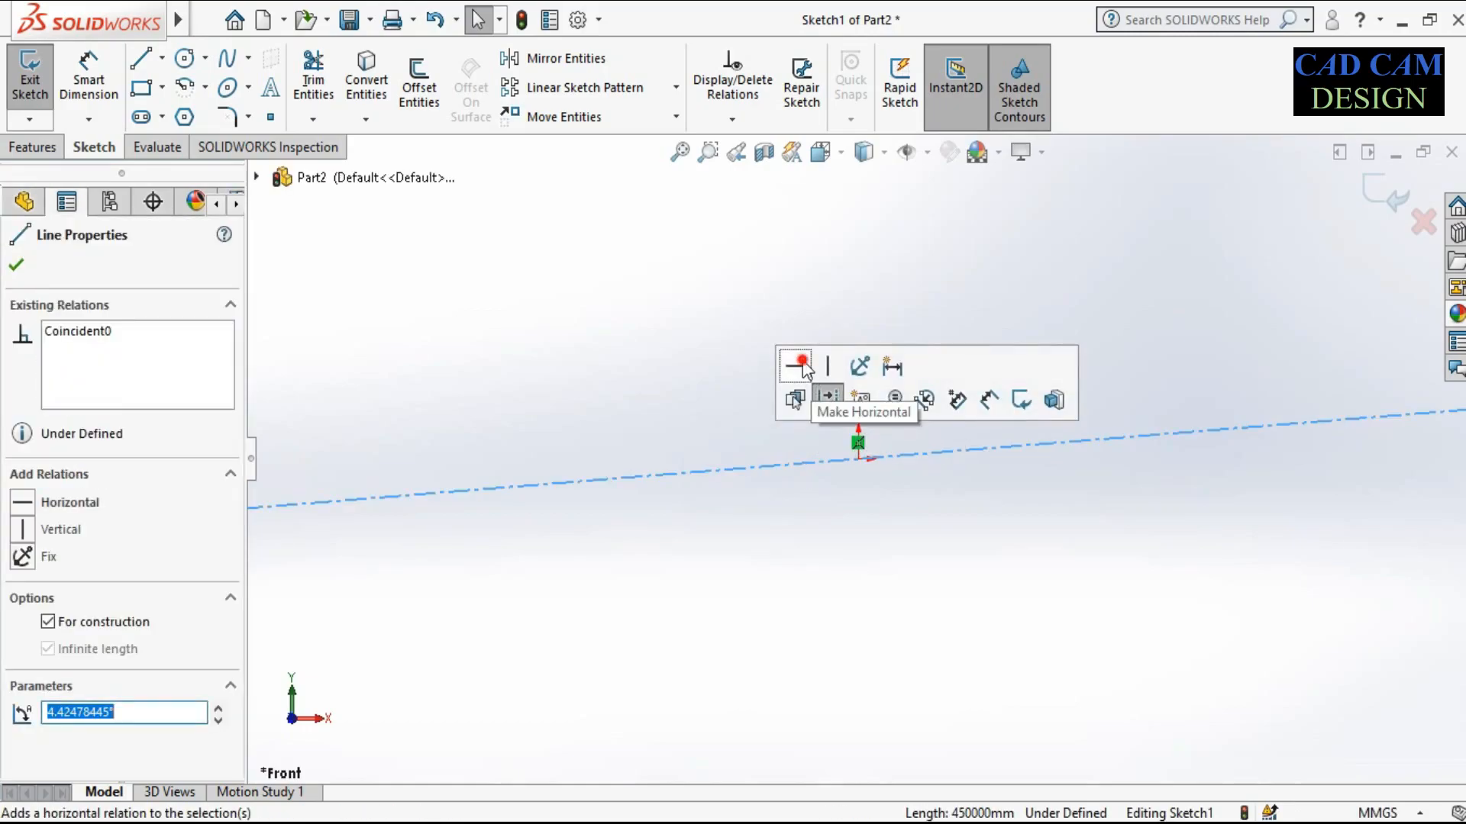
# Draw an infinite vertical centerline through the origin
pyautogui.click(161, 58)
pyautogui.click(174, 116)
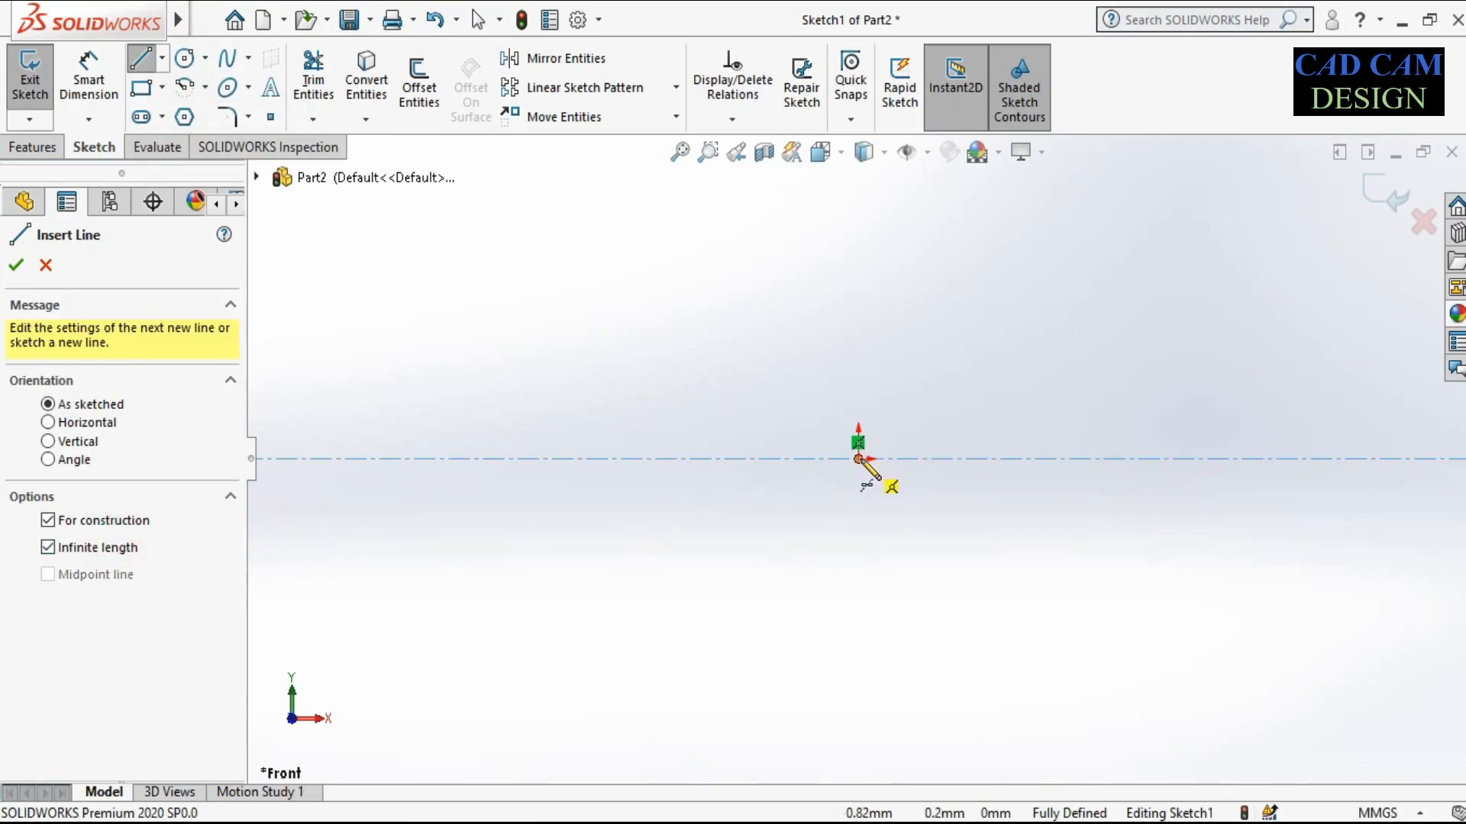
pyautogui.moveTo(858, 459); pyautogui.dragTo(867, 409)
pyautogui.rightClick(995, 315)
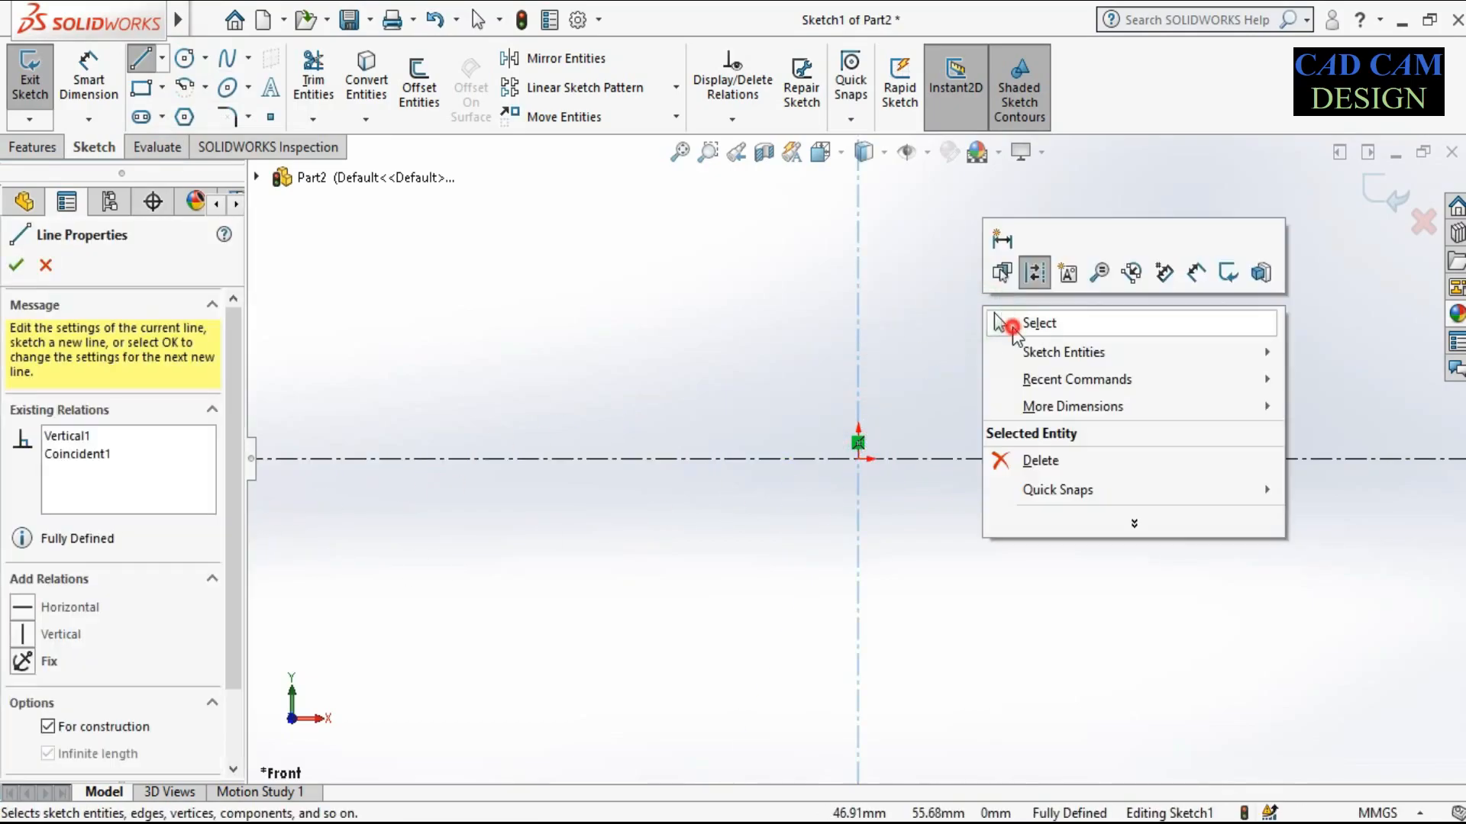
pyautogui.click(1012, 327)
# Sketch a circle centered on the origin with a radius of about 23.5 mm
pyautogui.click(182, 59)
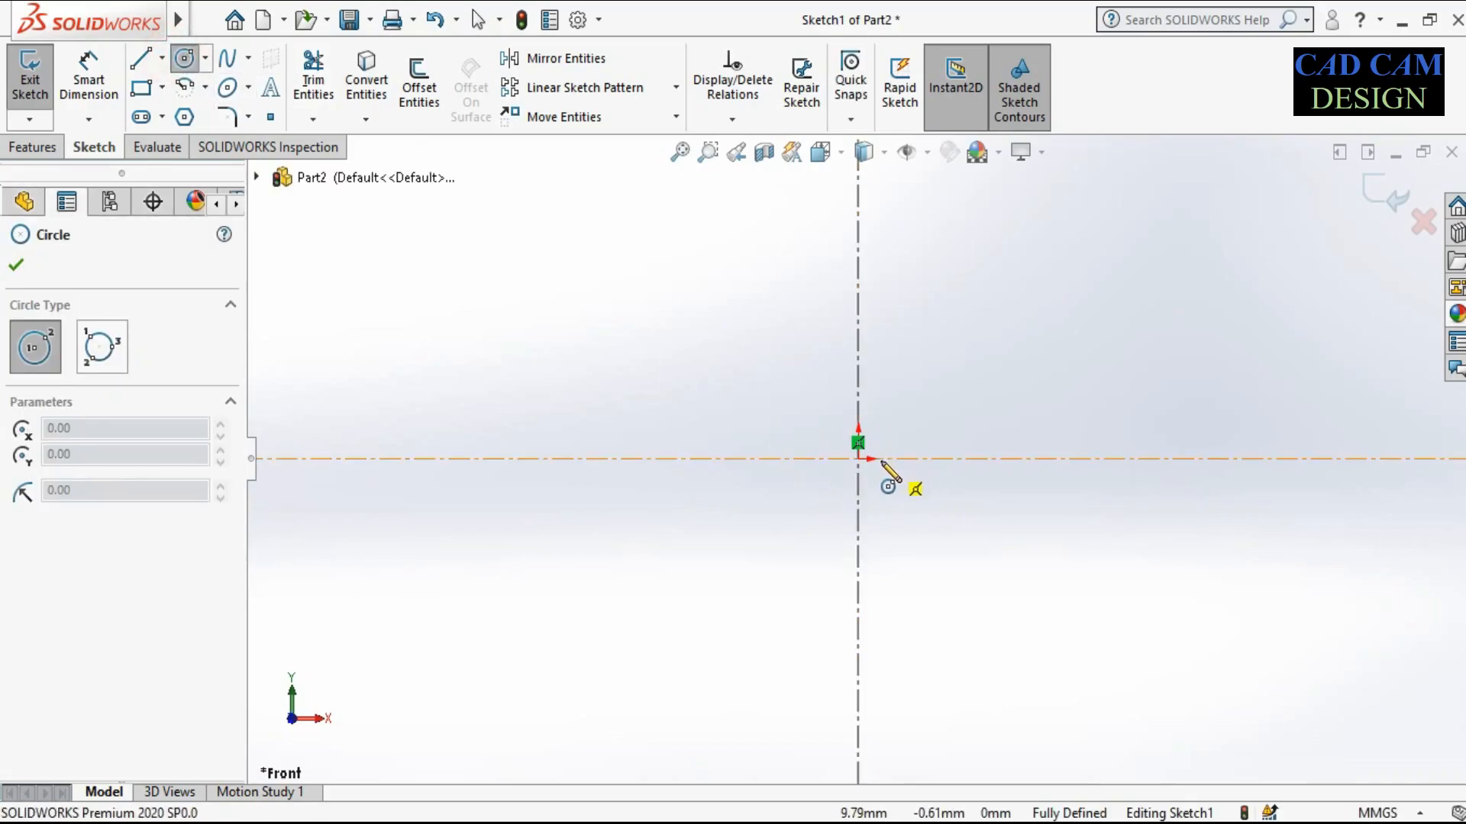
pyautogui.click(857, 458)
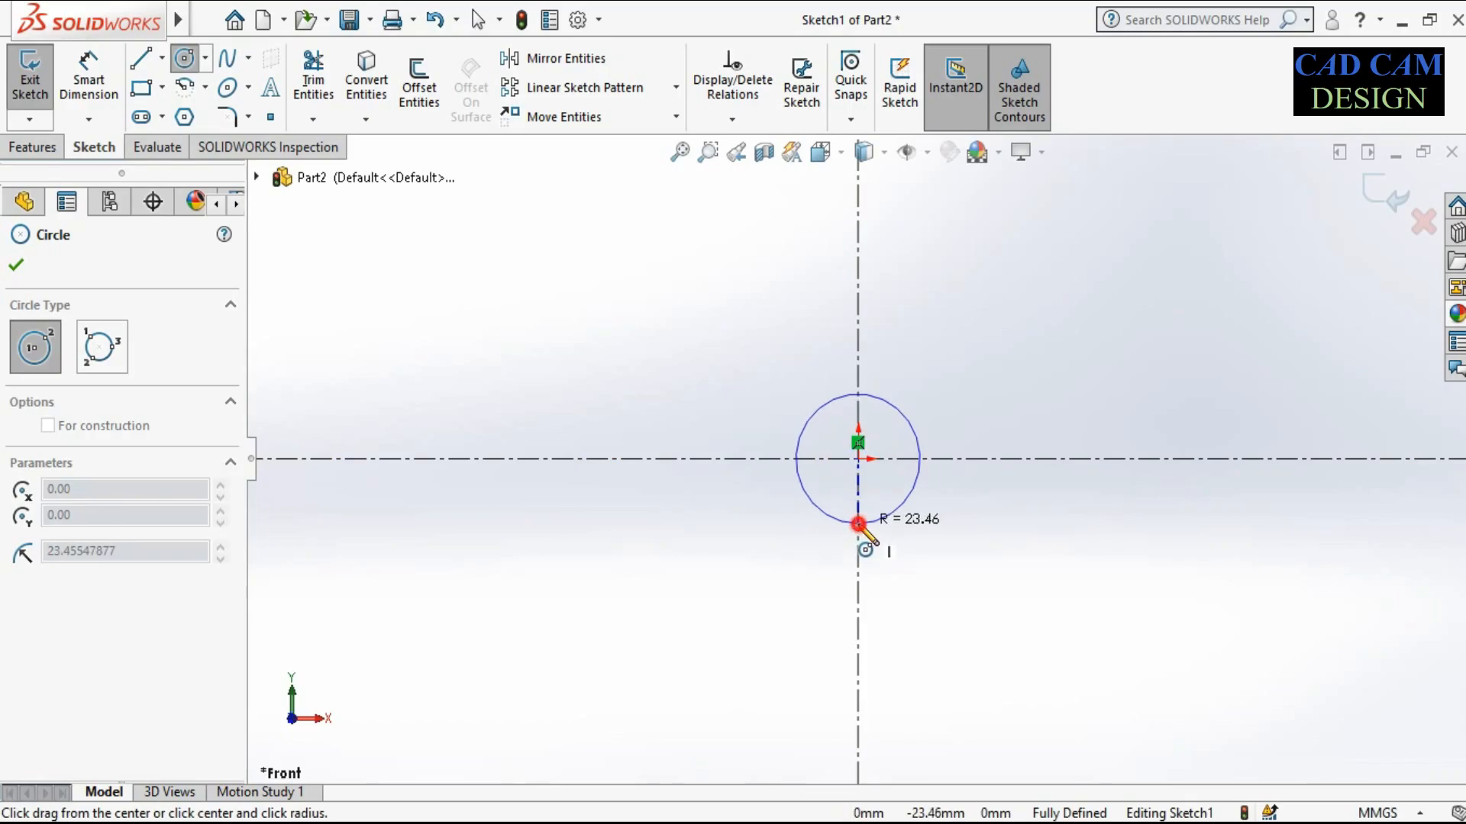
pyautogui.click(859, 523)
pyautogui.scroll(-2, 909, 431)
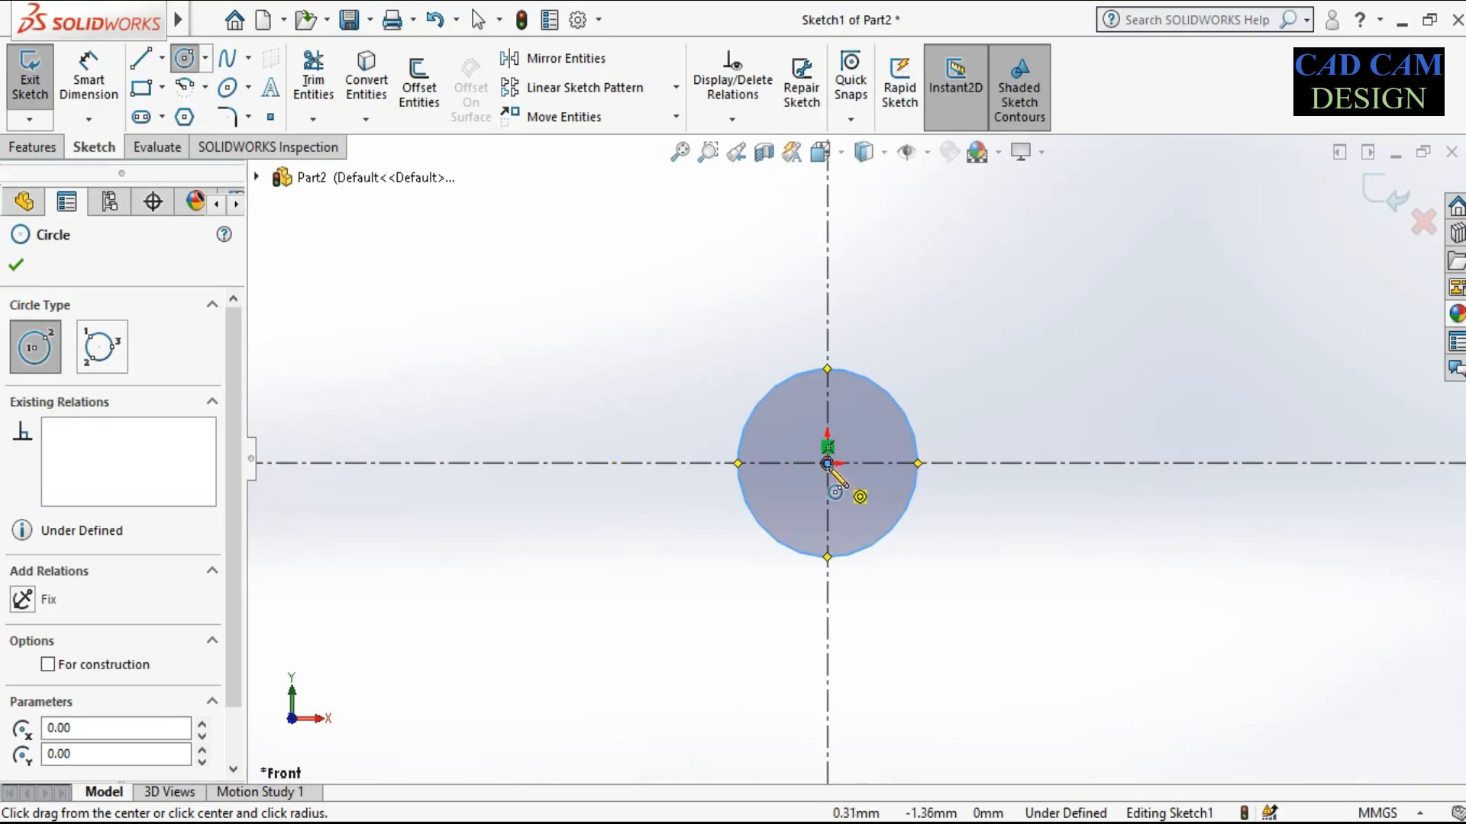
pyautogui.scroll(2, 840, 470)
pyautogui.scroll(3, 867, 461)
pyautogui.scroll(-2, 943, 542)
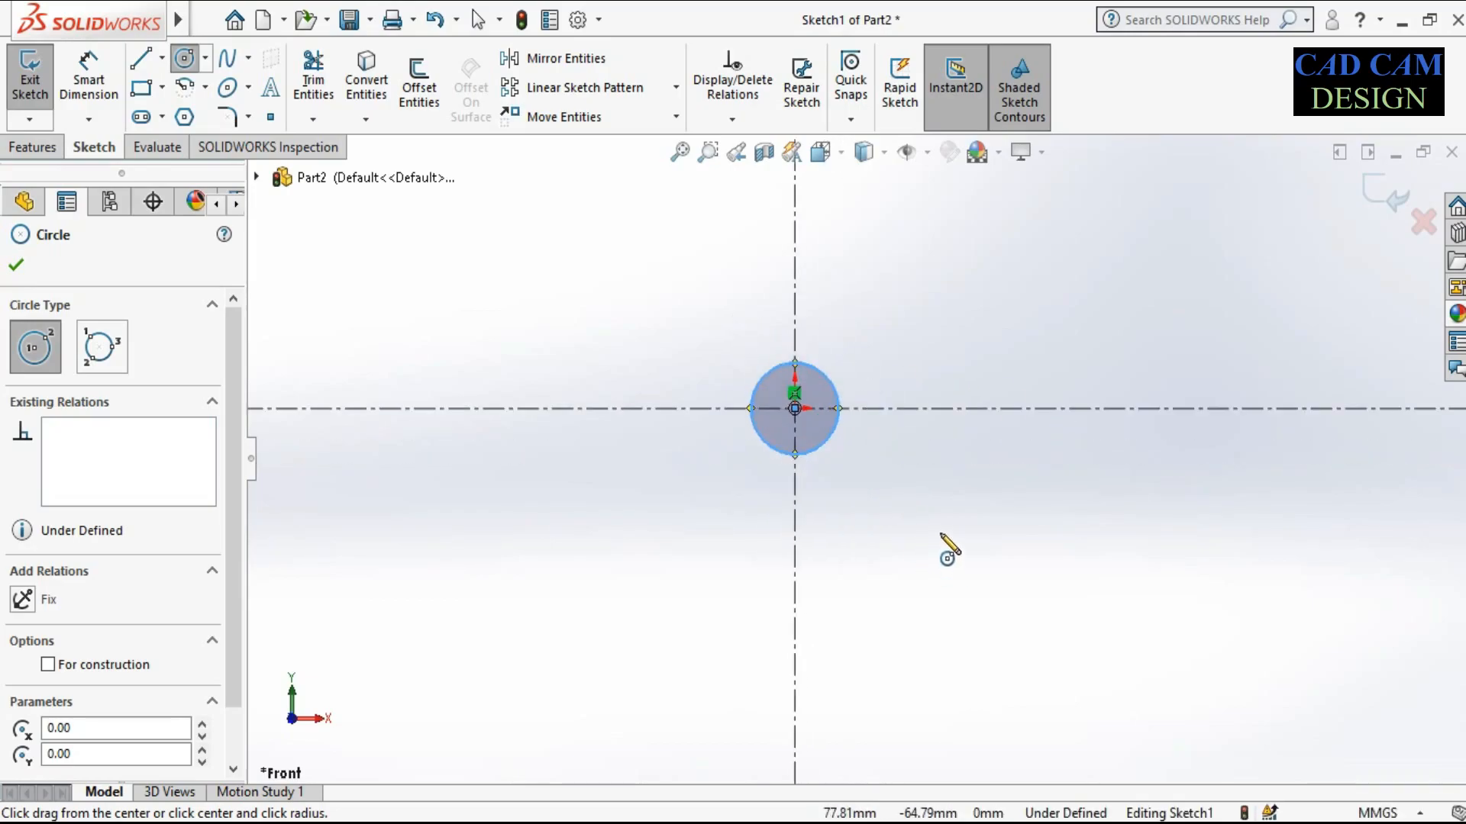
# Dimension the circle's diameter as 70 mm and place the dimension text clear of the circle at its upper left
pyautogui.moveTo(939, 546); pyautogui.dragTo(916, 344, button='right')
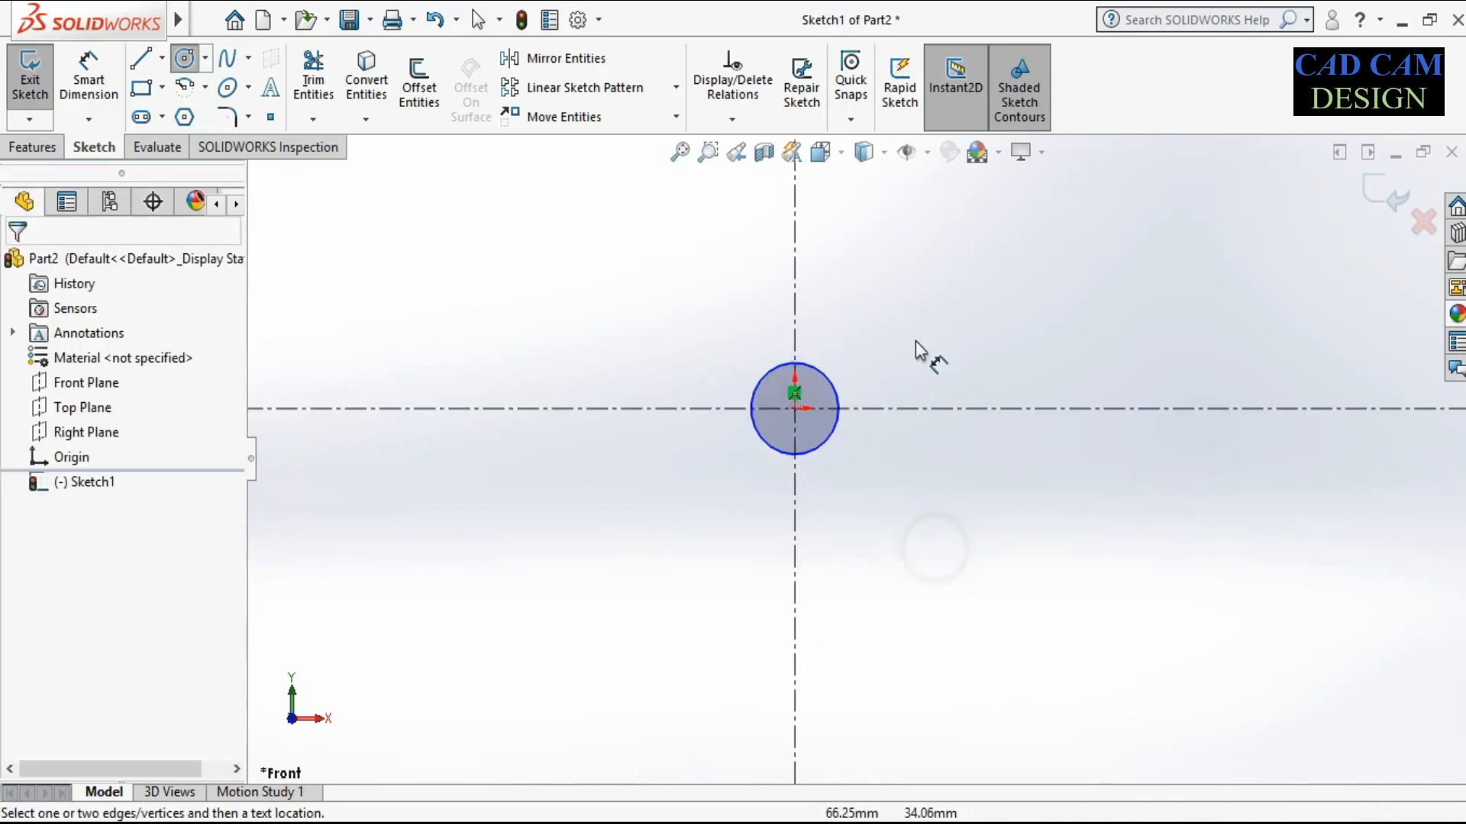
pyautogui.click(762, 373)
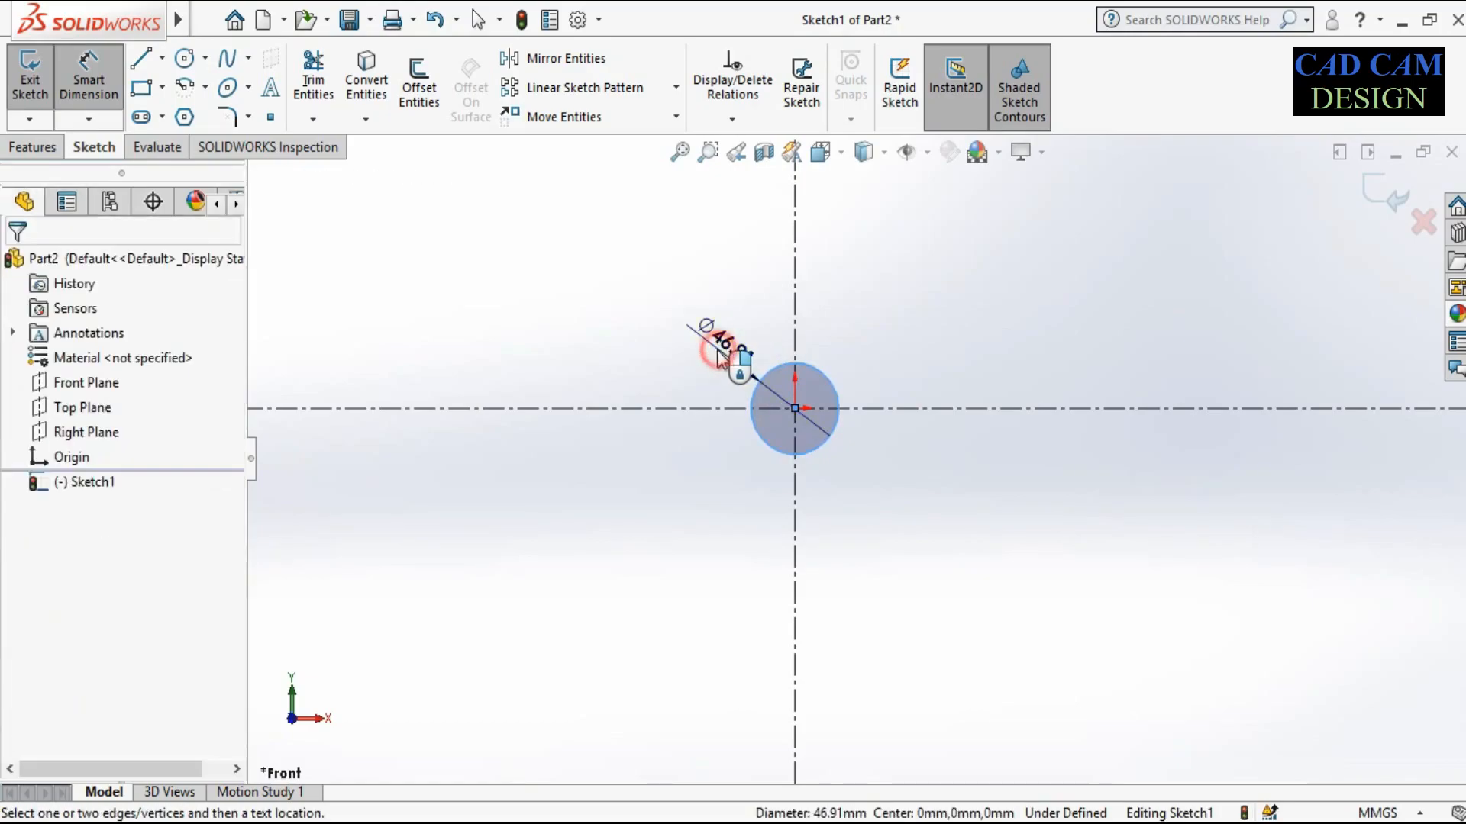
pyautogui.click(731, 345)
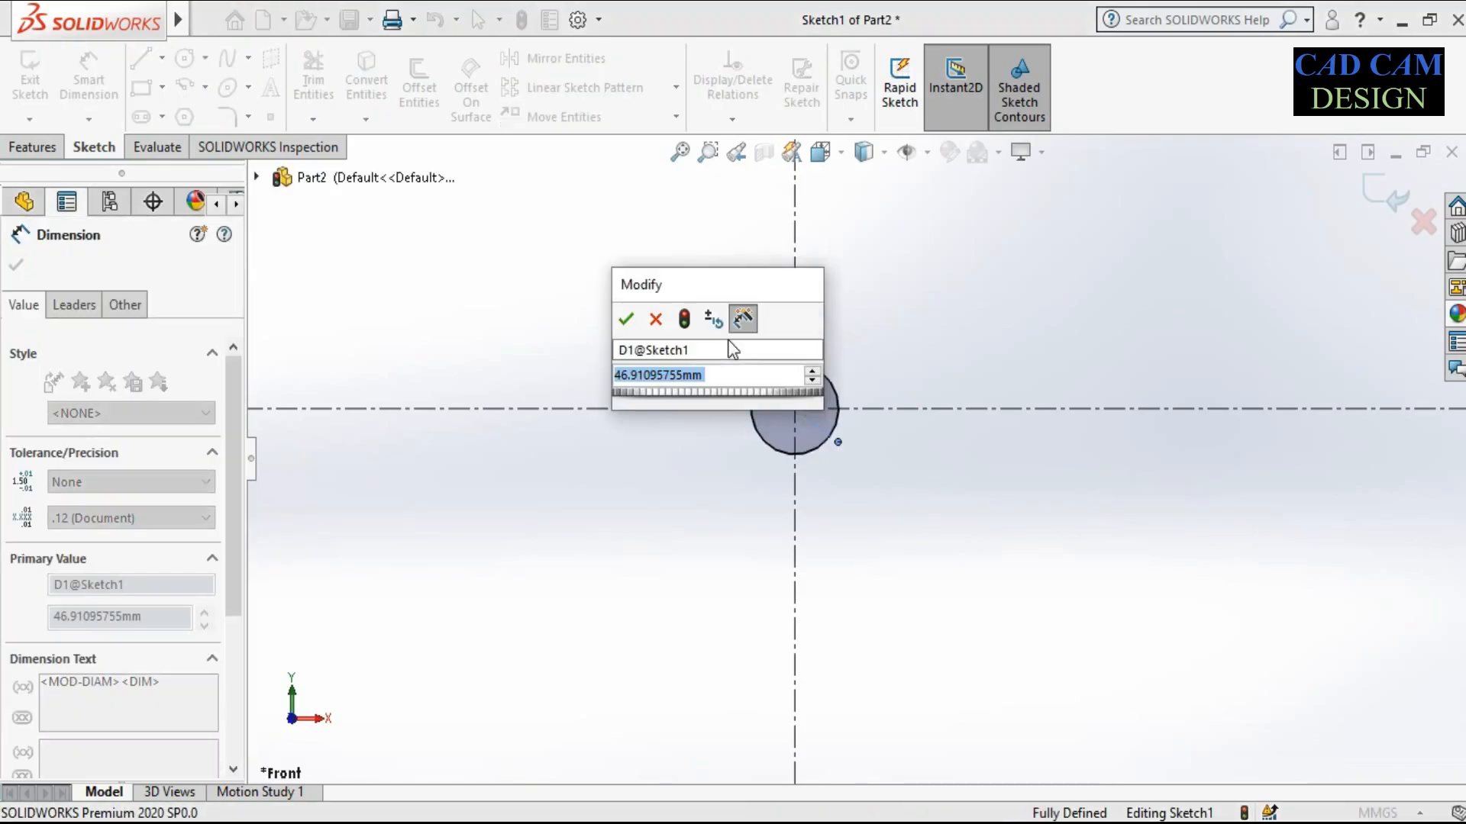
pyautogui.write('70')
pyautogui.press('Return')
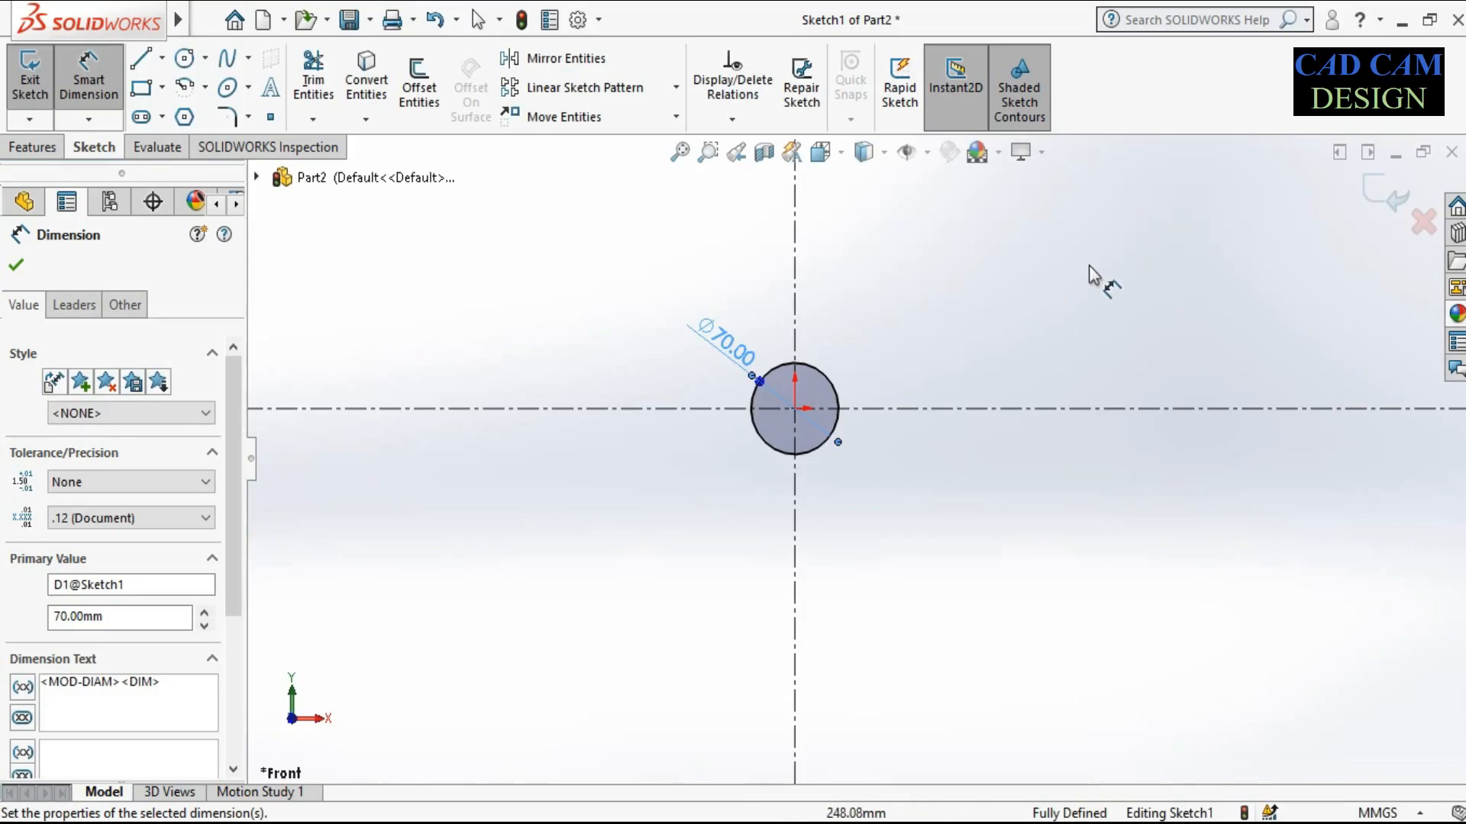
pyautogui.moveTo(747, 359); pyautogui.dragTo(684, 323)
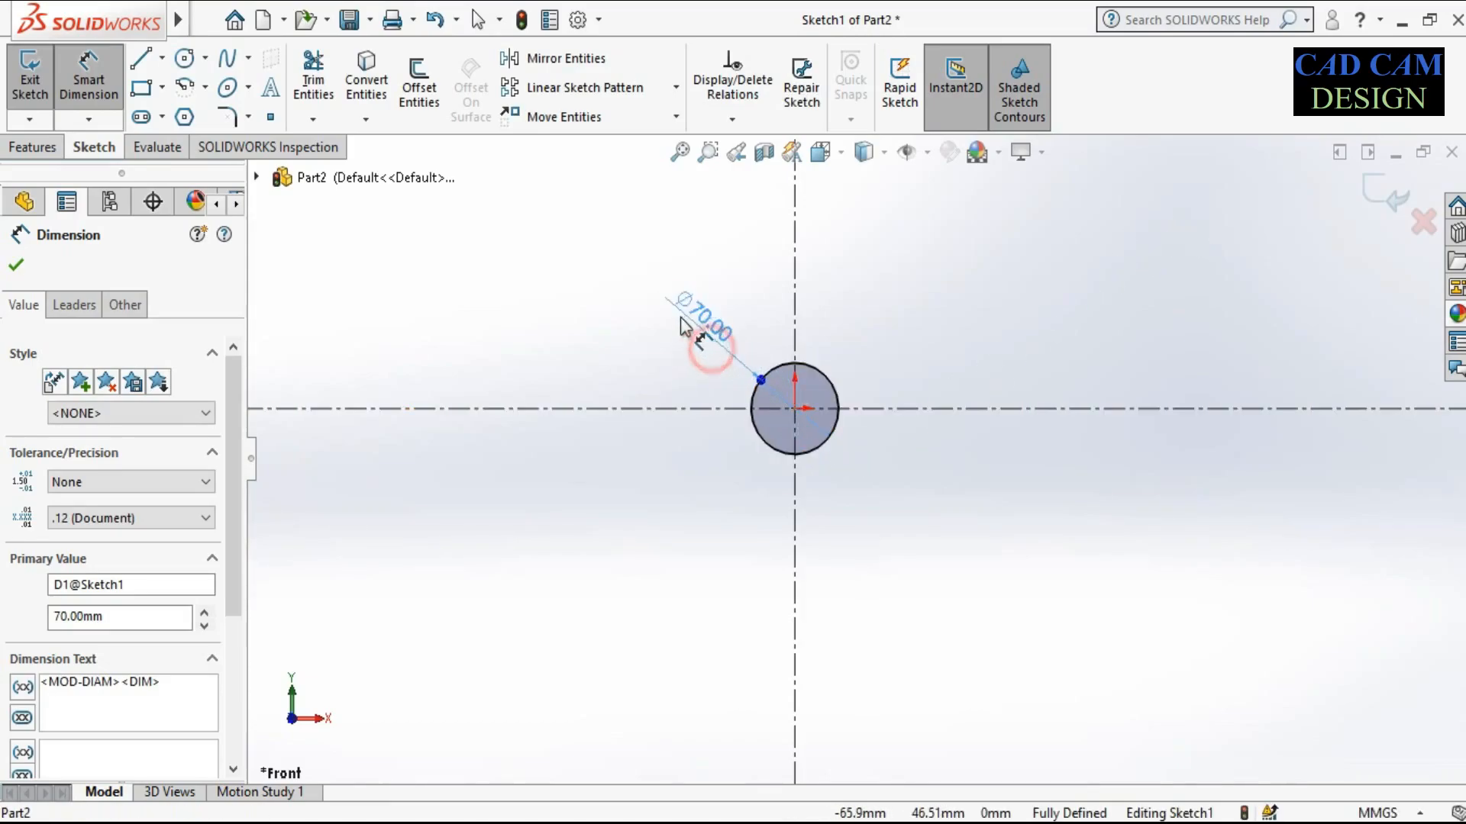
pyautogui.click(145, 59)
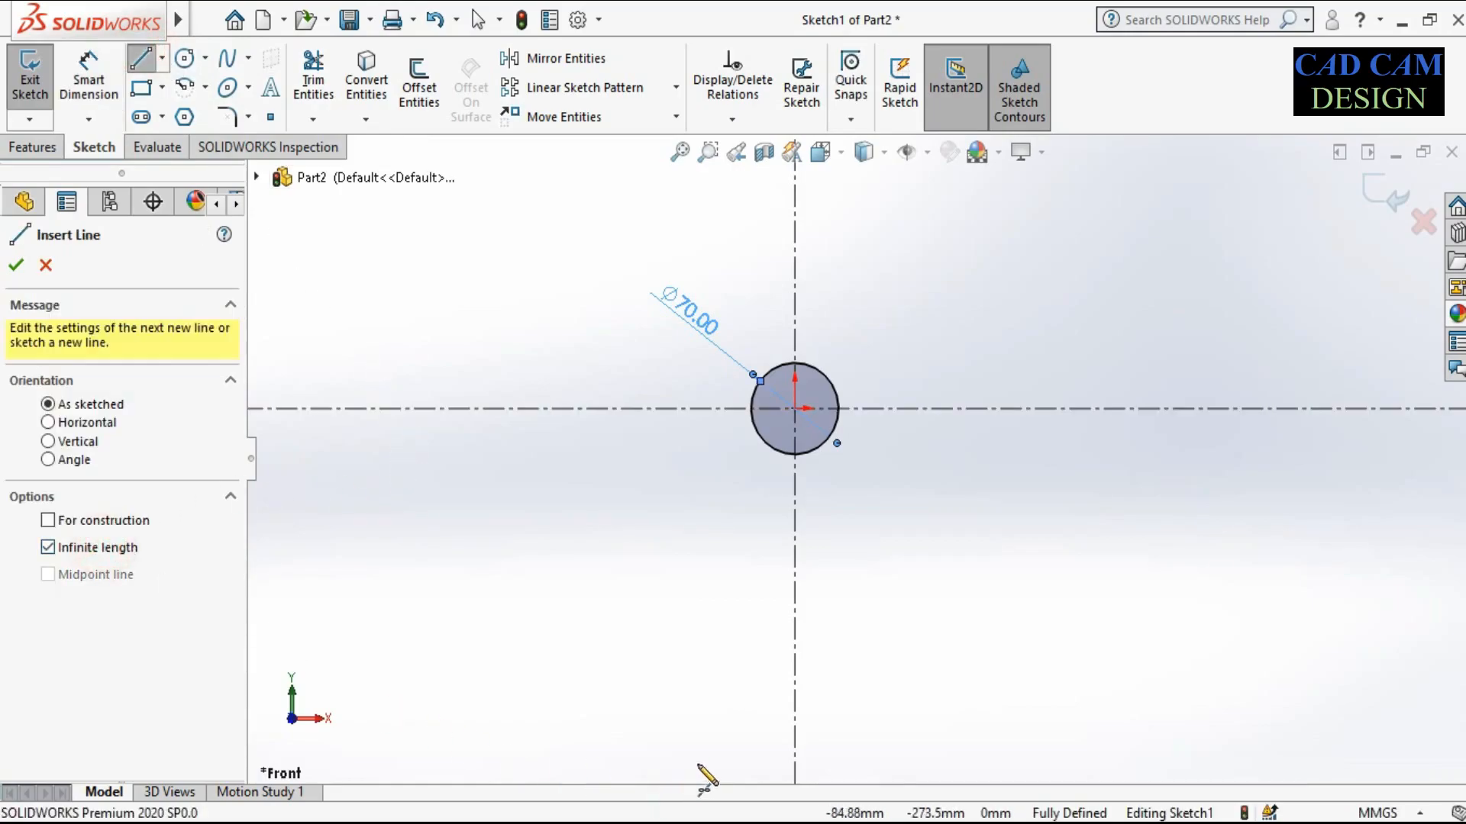
pyautogui.click(794, 733)
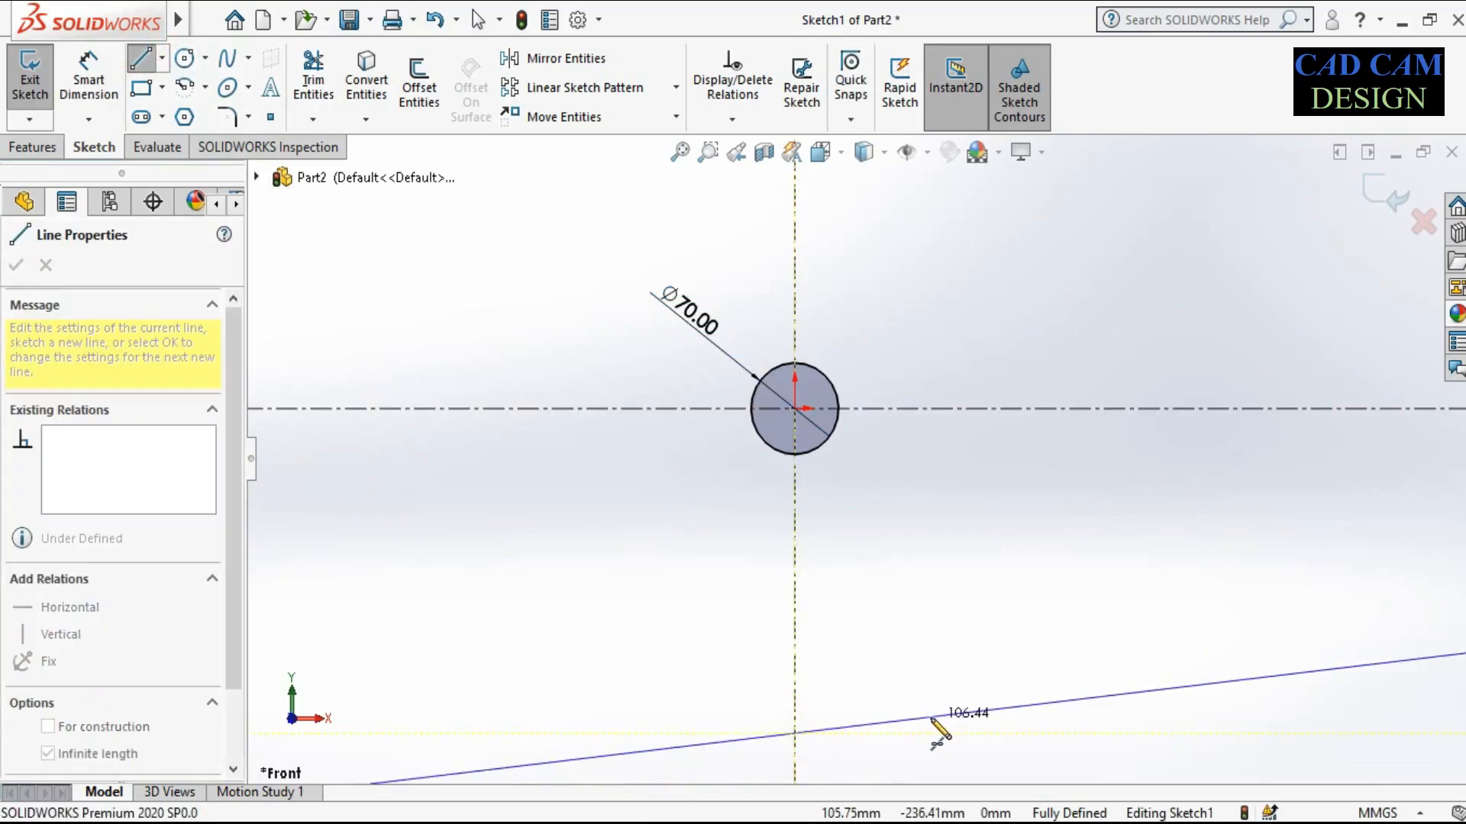
pyautogui.rightClick(854, 606)
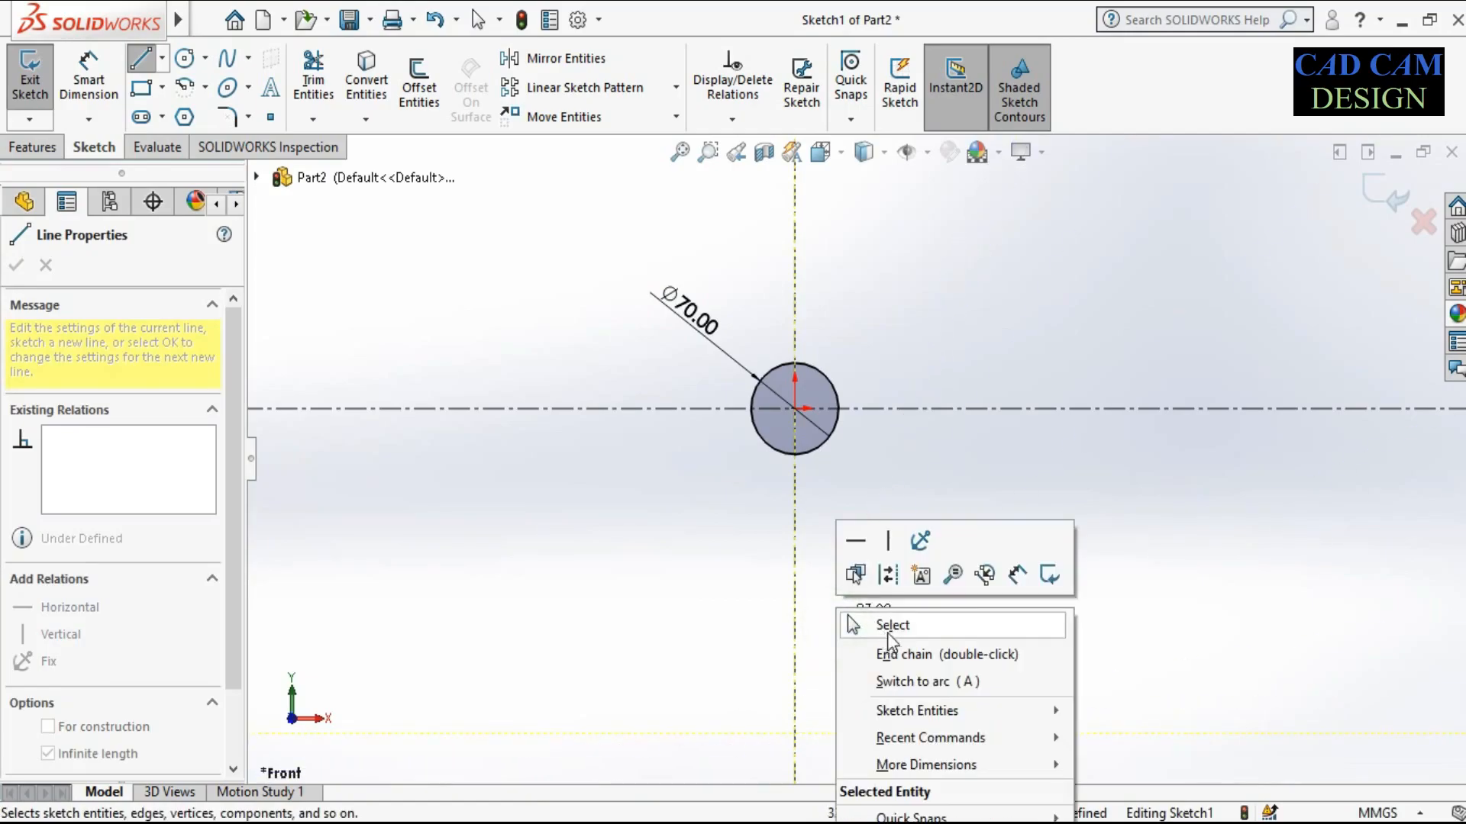
pyautogui.click(883, 621)
# Draw a horizontal midpoint line centered on the vertical centerline well below the circle, with a short vertical line rising from its right end
pyautogui.click(163, 58)
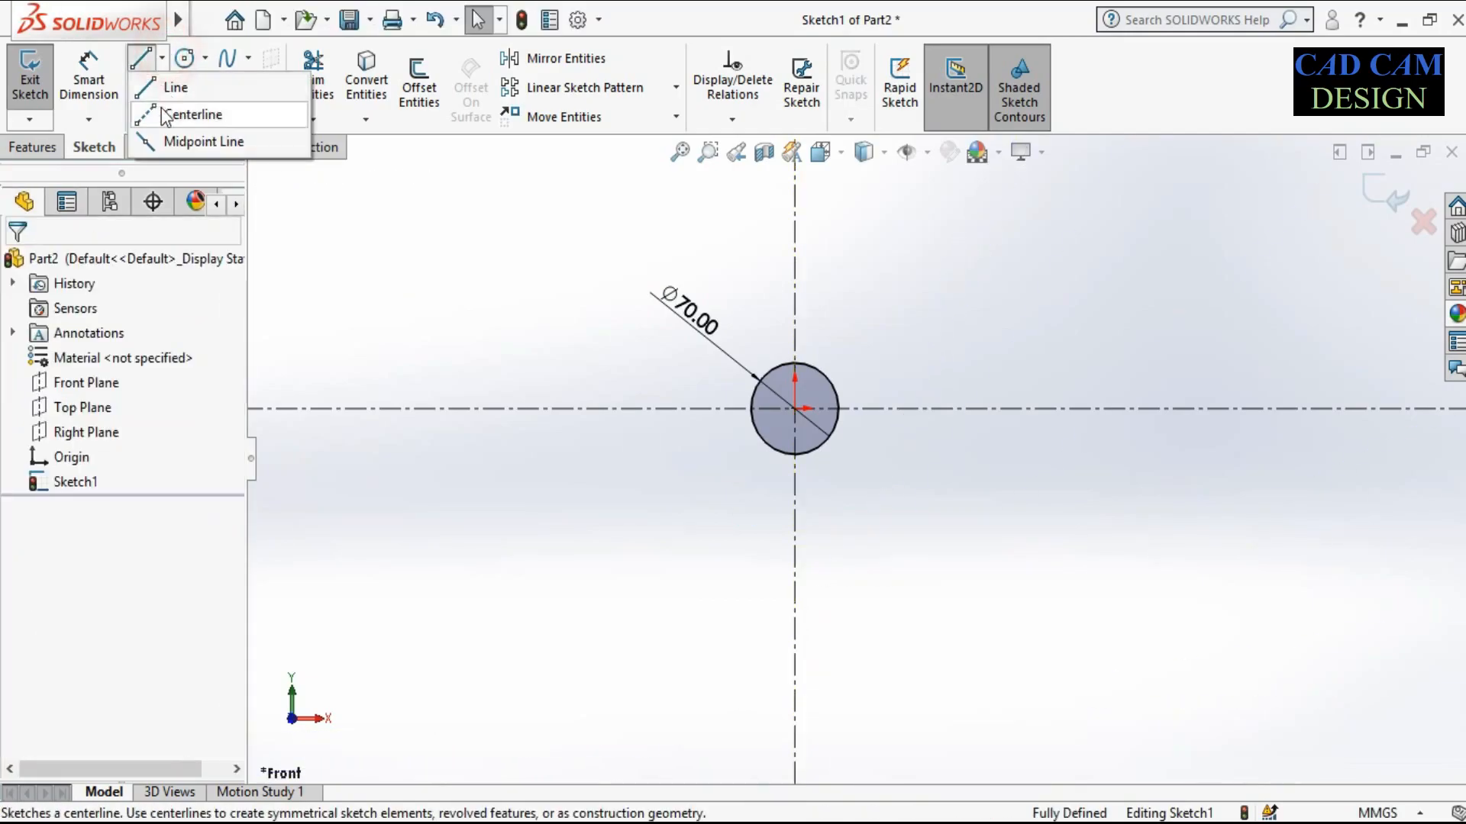
pyautogui.click(185, 141)
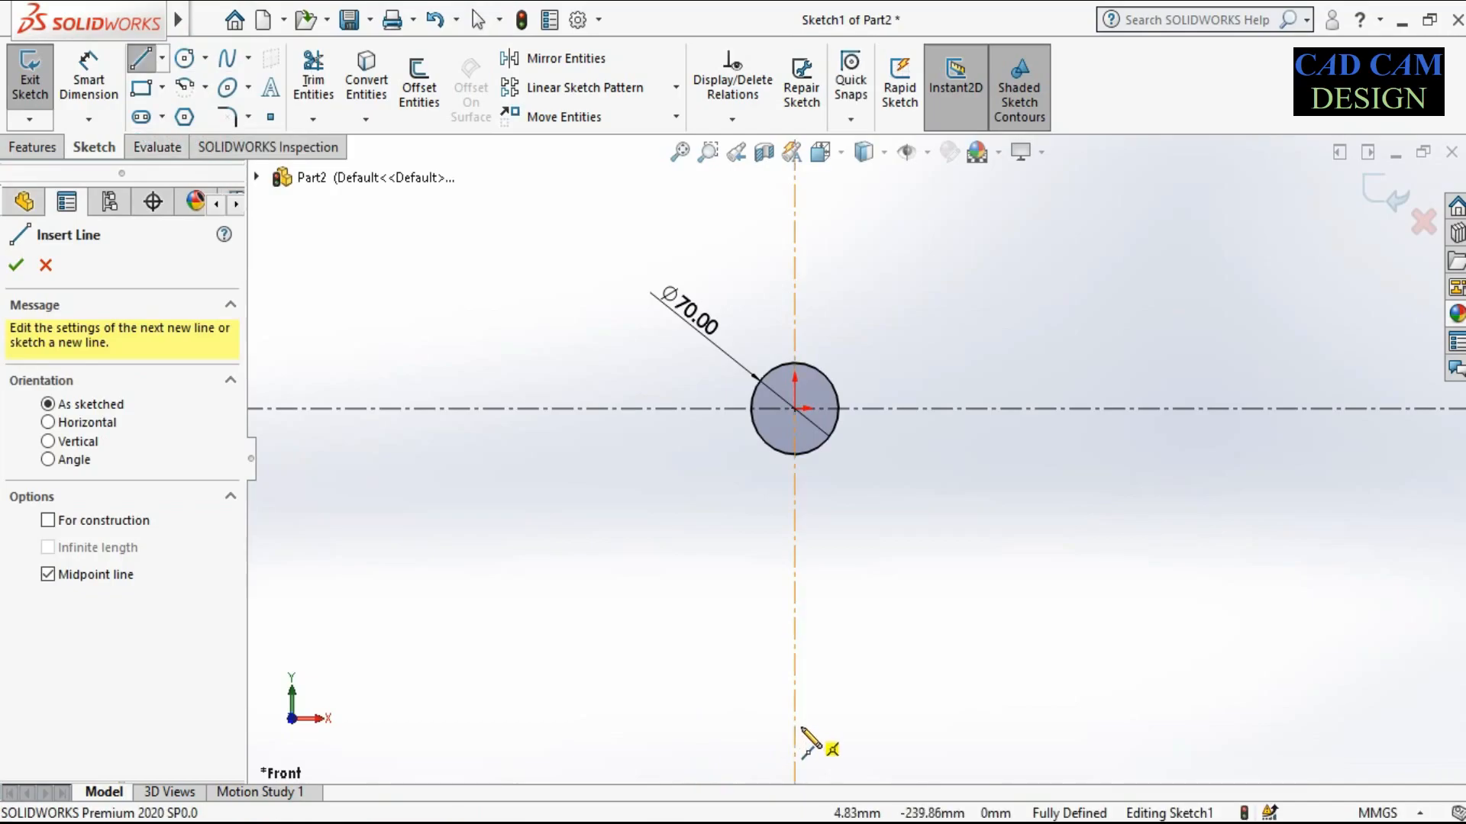
pyautogui.click(795, 740)
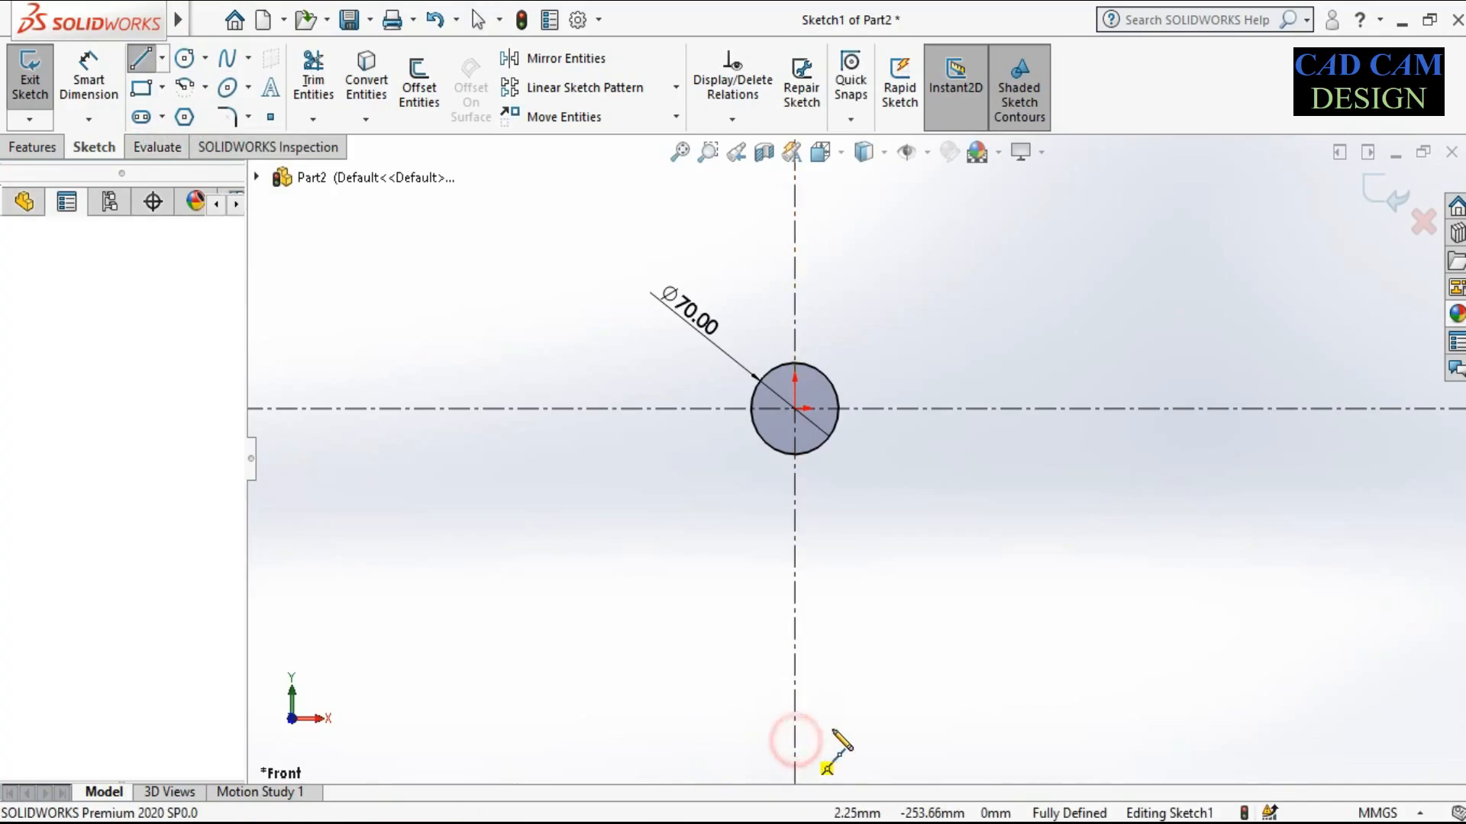
pyautogui.click(956, 740)
pyautogui.click(957, 703)
pyautogui.rightClick(900, 678)
pyautogui.click(919, 576)
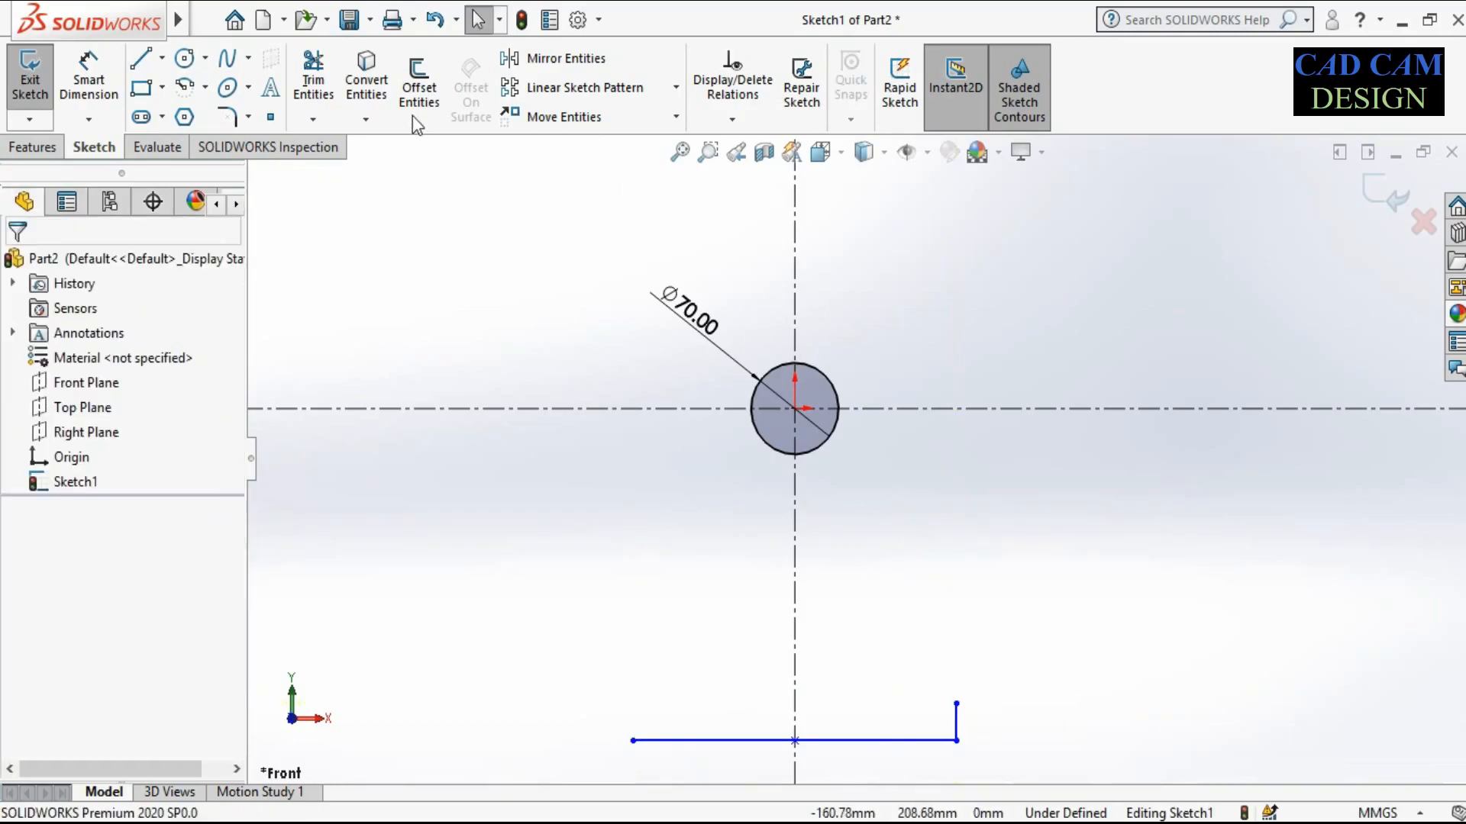
# Draw a slanted line from the top of the short vertical line to a point just above and to the right of the circle
pyautogui.press('l')
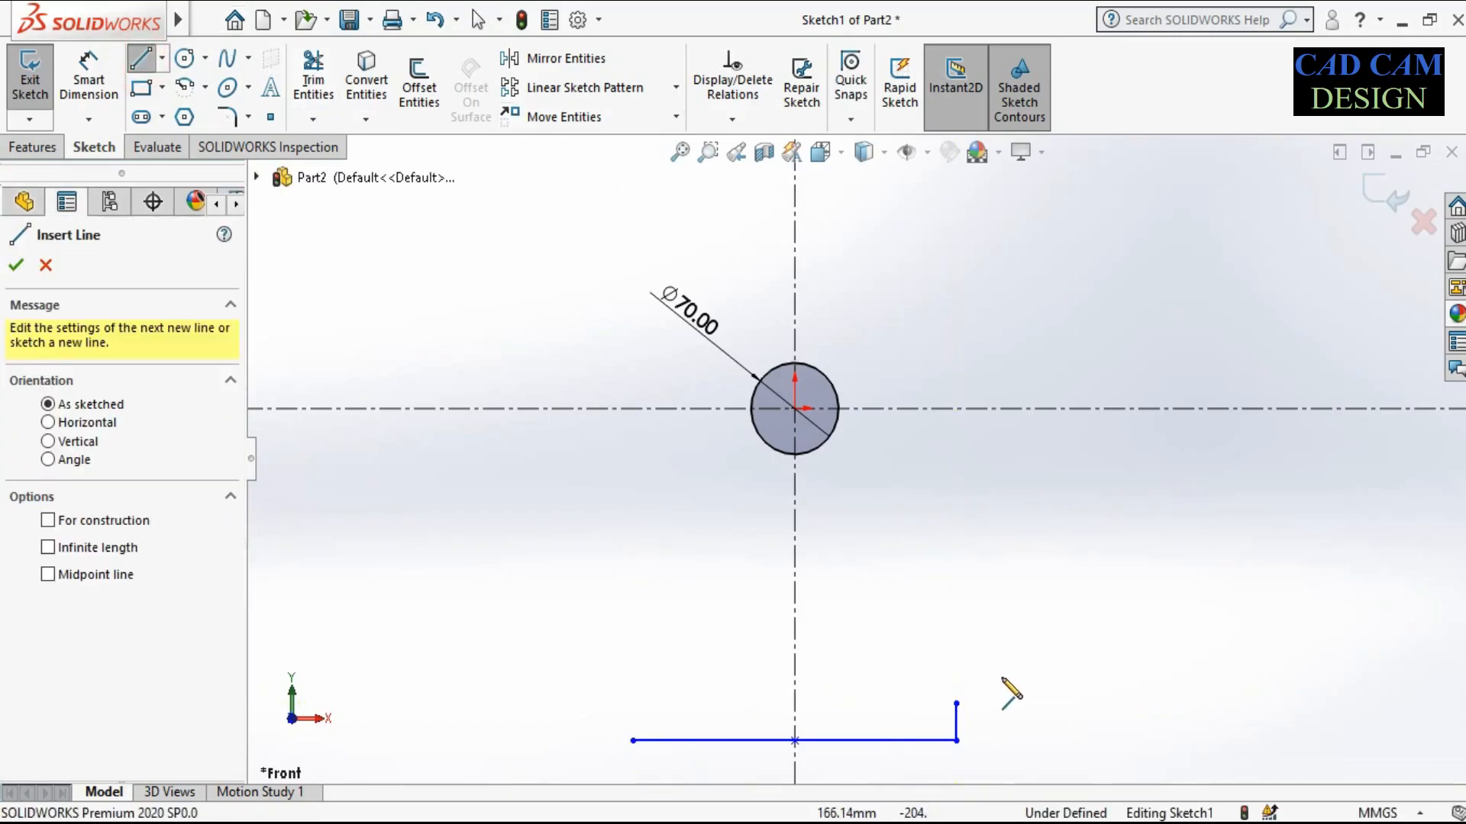
pyautogui.click(956, 703)
pyautogui.click(834, 341)
pyautogui.rightClick(871, 322)
pyautogui.click(926, 337)
pyautogui.click(732, 119)
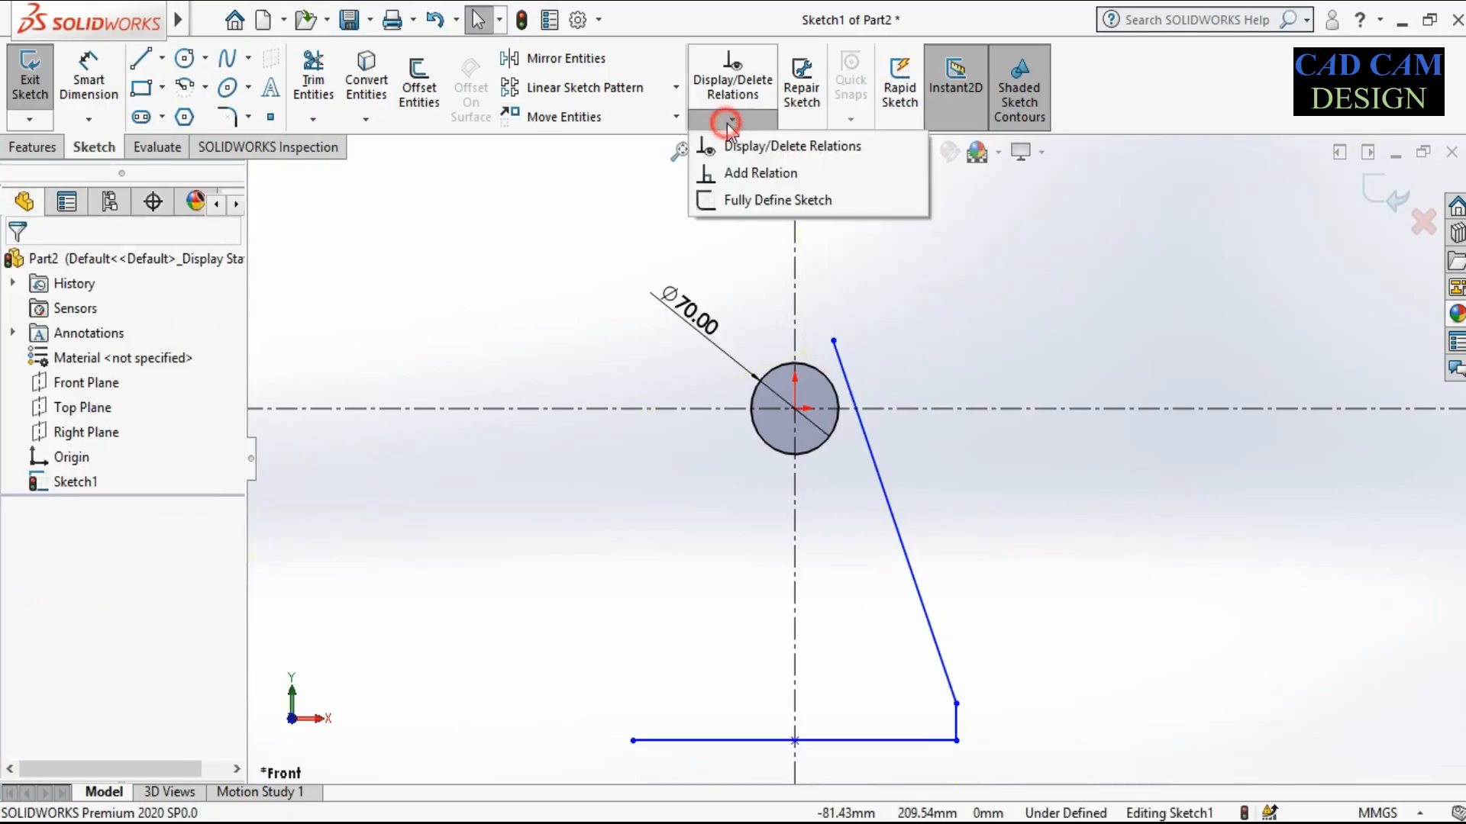
pyautogui.click(752, 199)
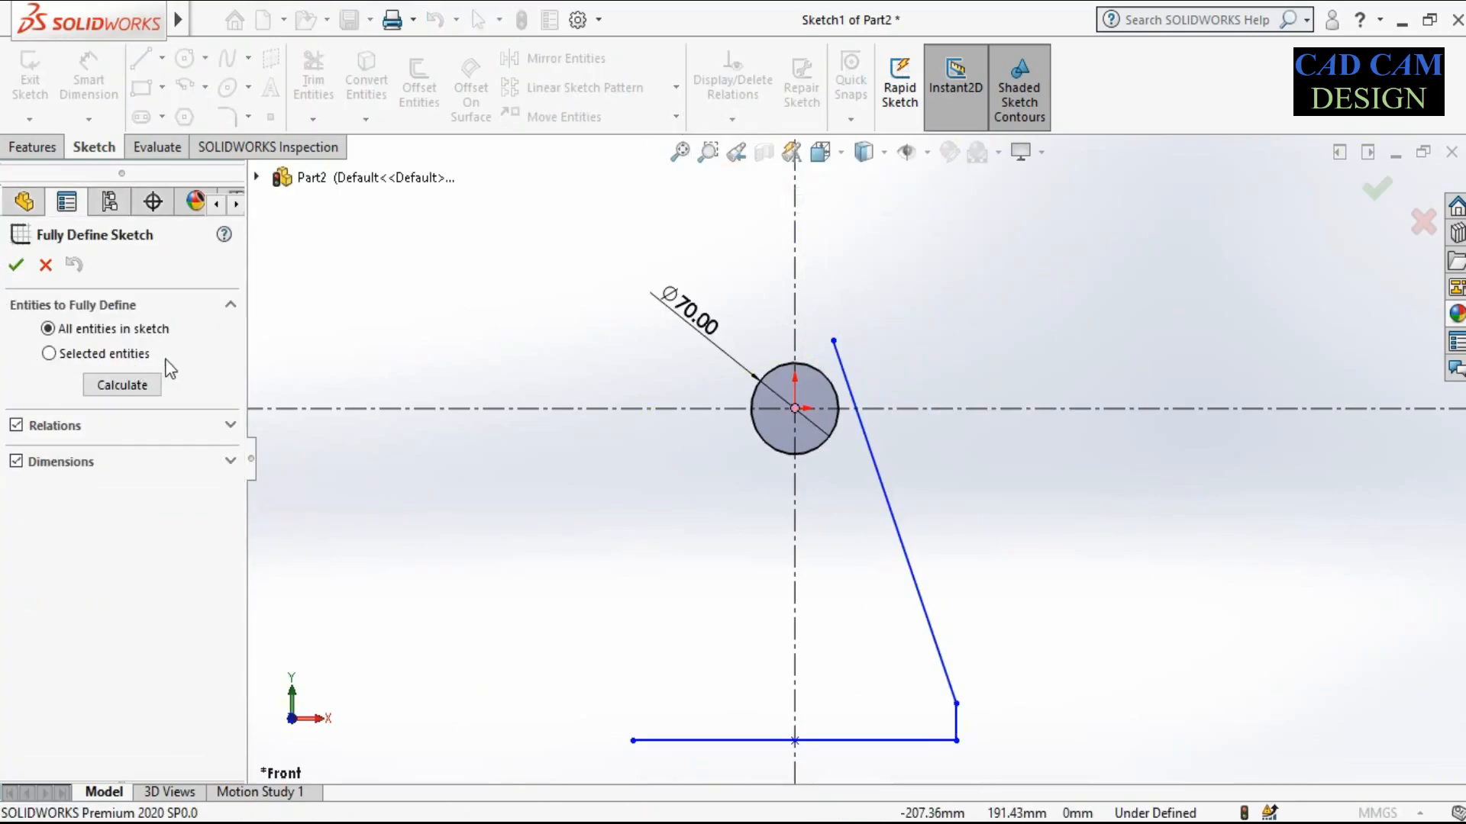
pyautogui.click(17, 262)
# Add a tangent relation between the 70 mm circle and the slanted line
pyautogui.click(706, 126)
pyautogui.click(752, 171)
pyautogui.rightClick(110, 336)
pyautogui.click(145, 351)
pyautogui.click(838, 391)
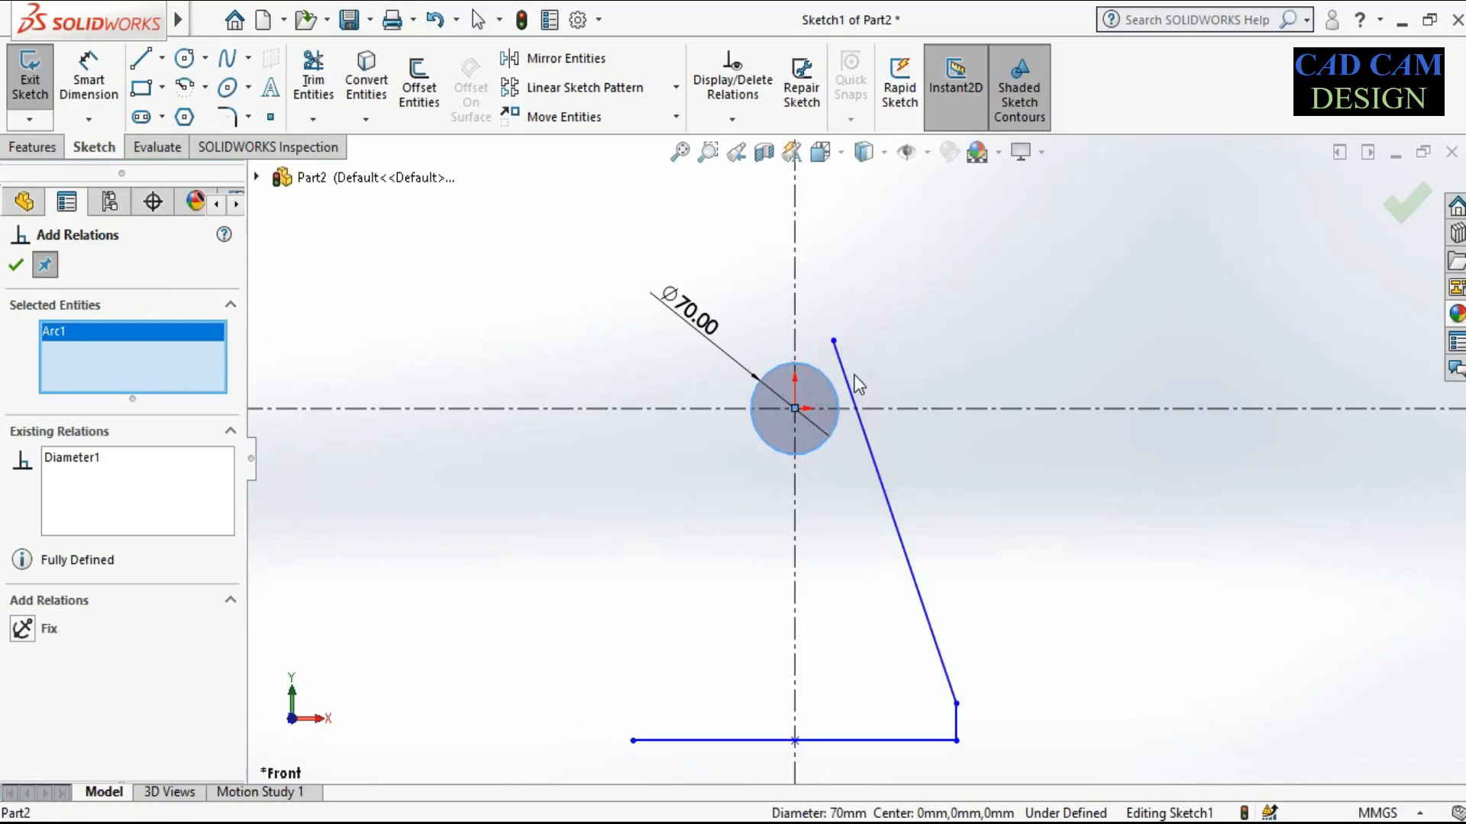
pyautogui.click(845, 376)
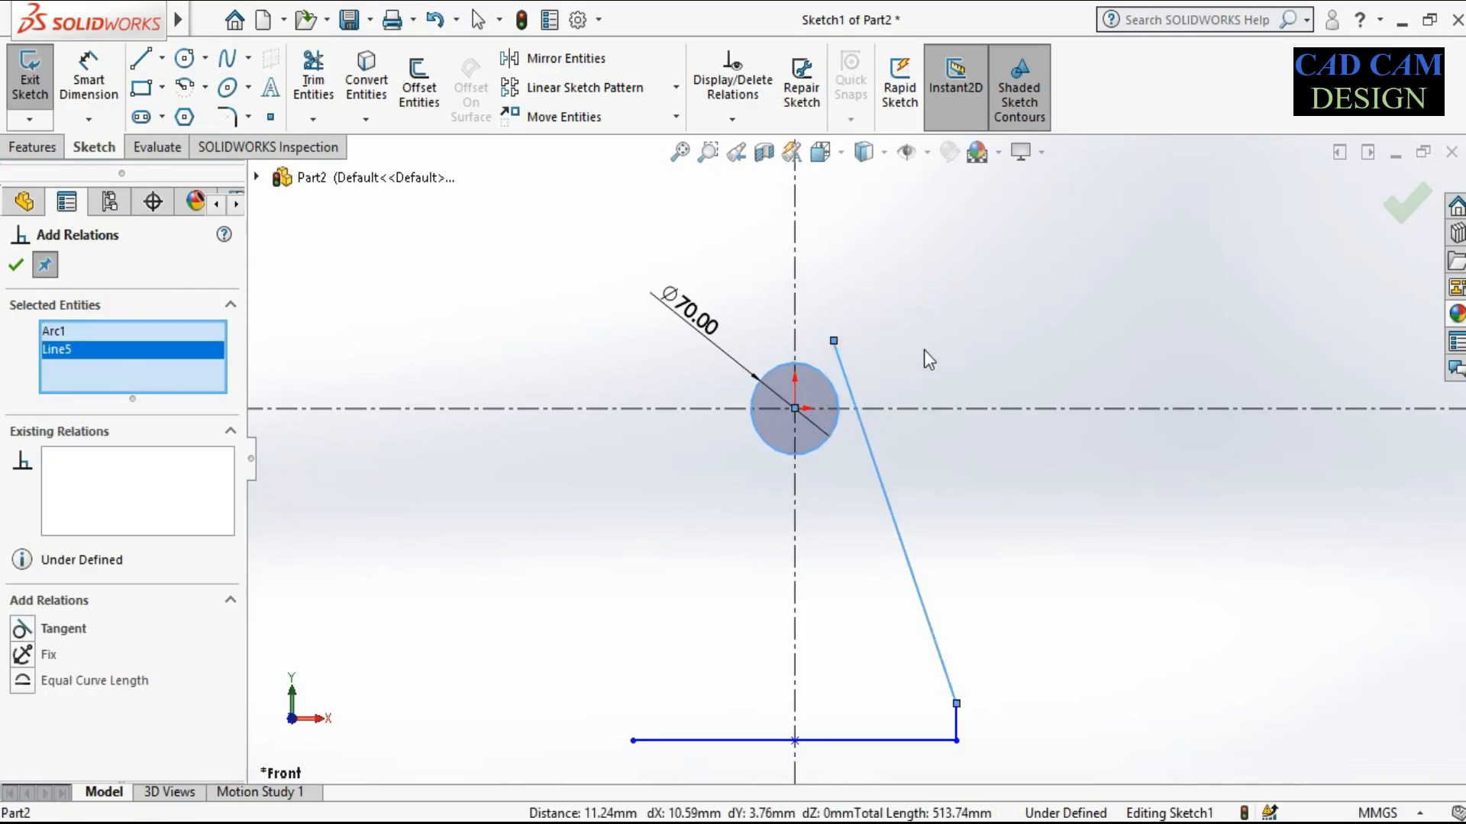
pyautogui.click(58, 631)
pyautogui.click(14, 266)
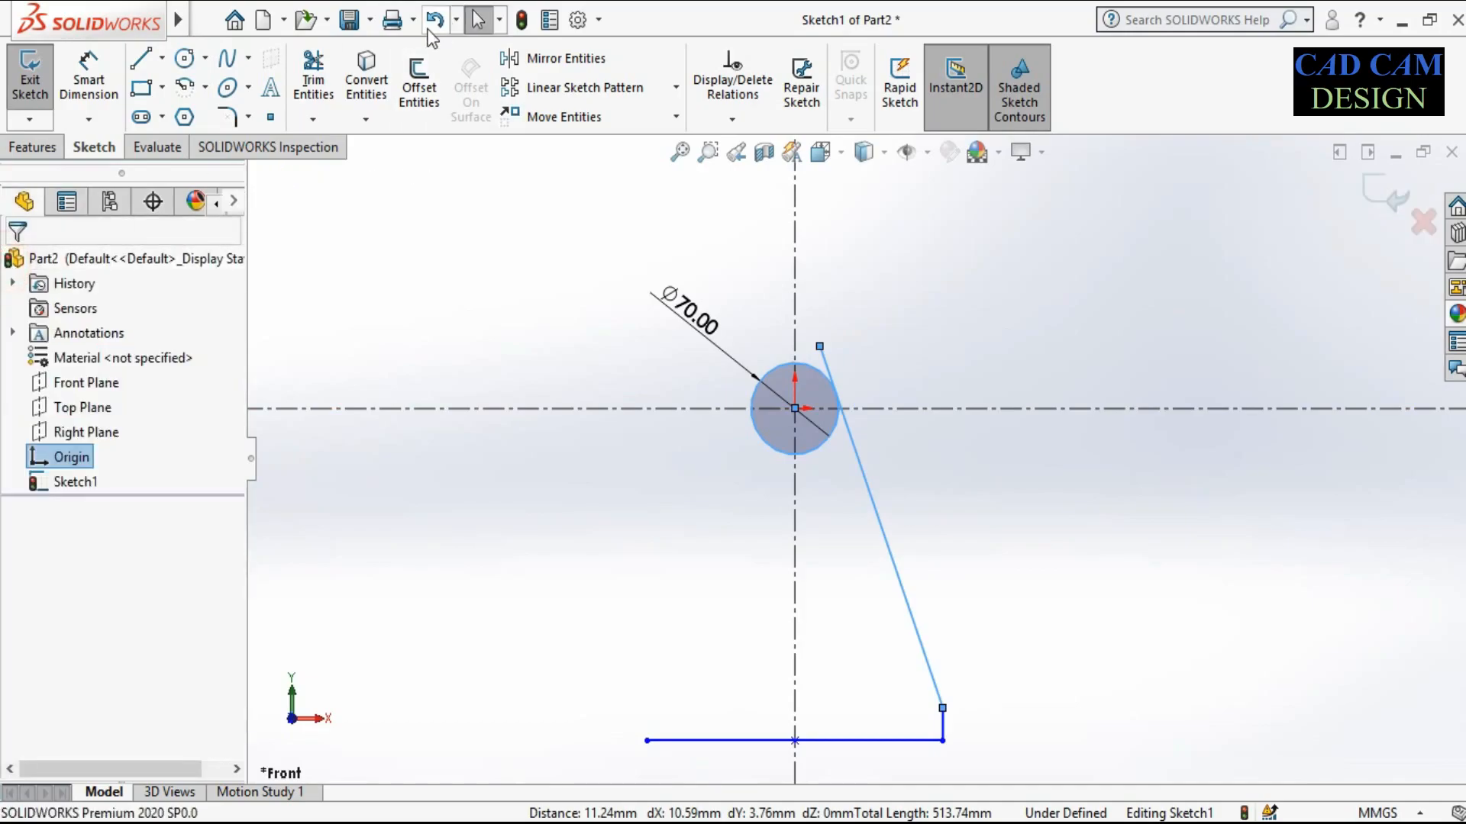
# Trim the end of the slanted line that extends past its tangent point on the circle
pyautogui.click(296, 79)
pyautogui.scroll(3, 840, 438)
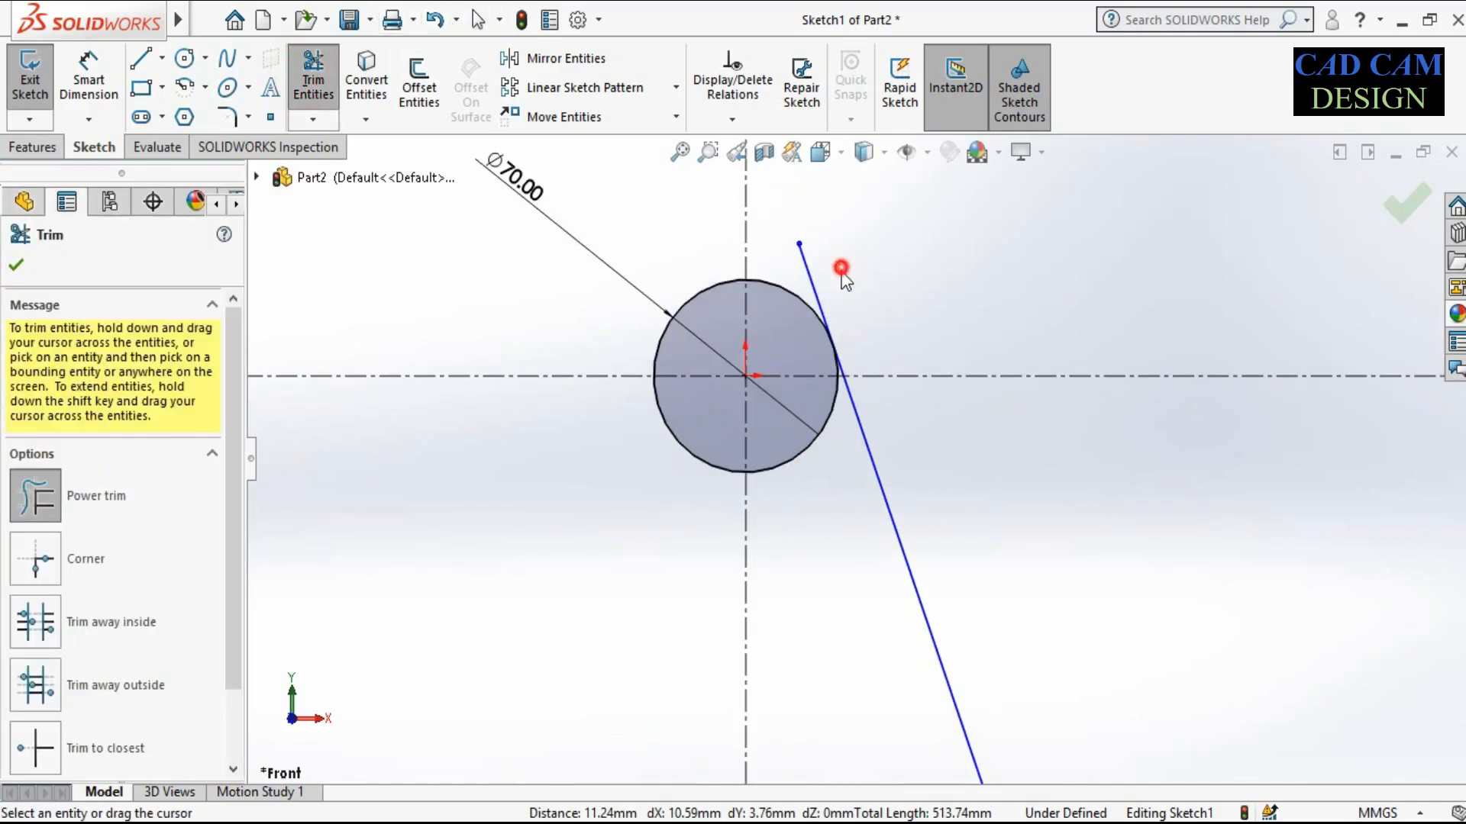
pyautogui.scroll(6, 680, 227)
pyautogui.scroll(-2, 910, 599)
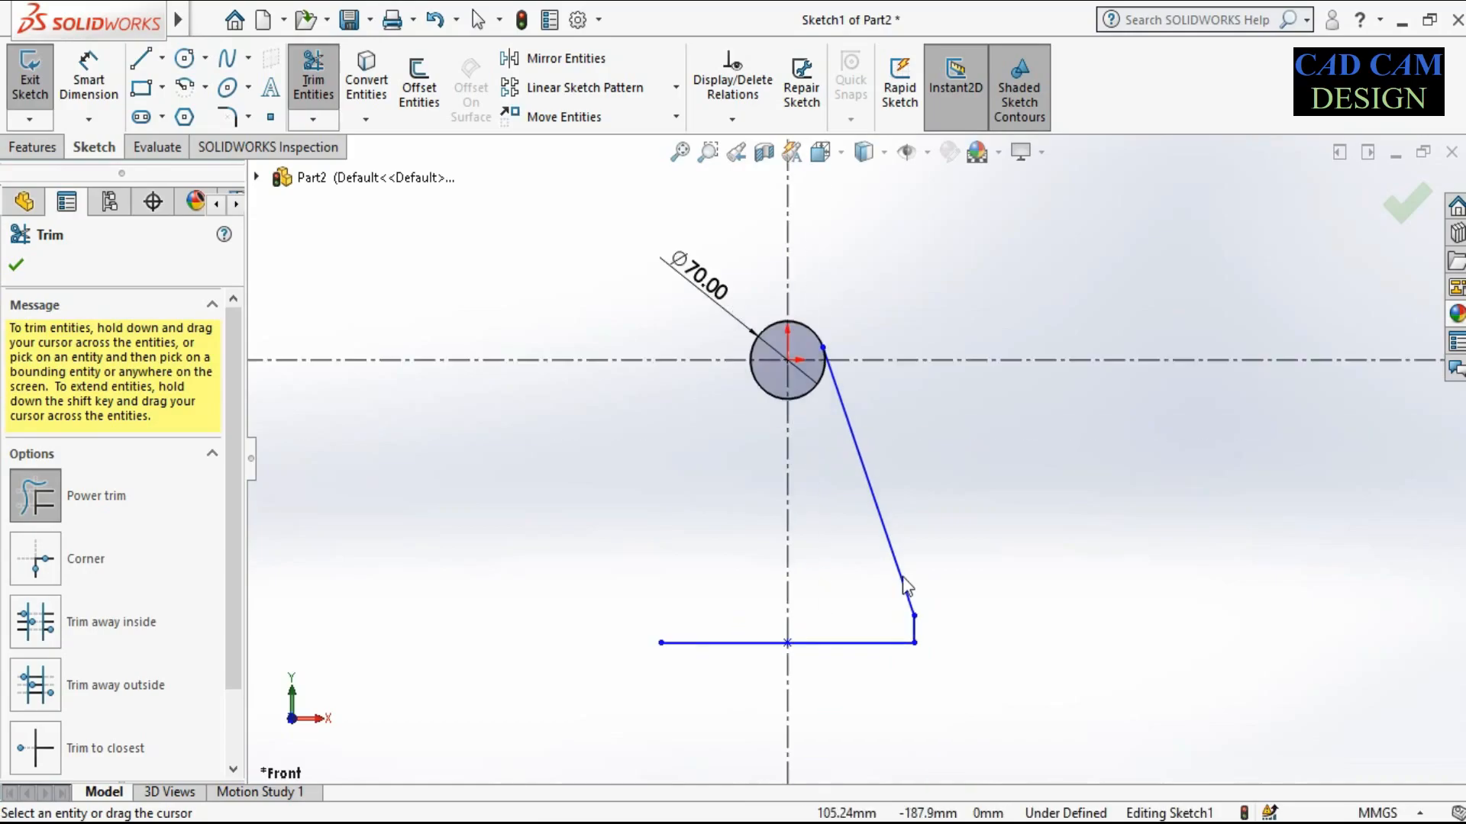
pyautogui.click(1407, 203)
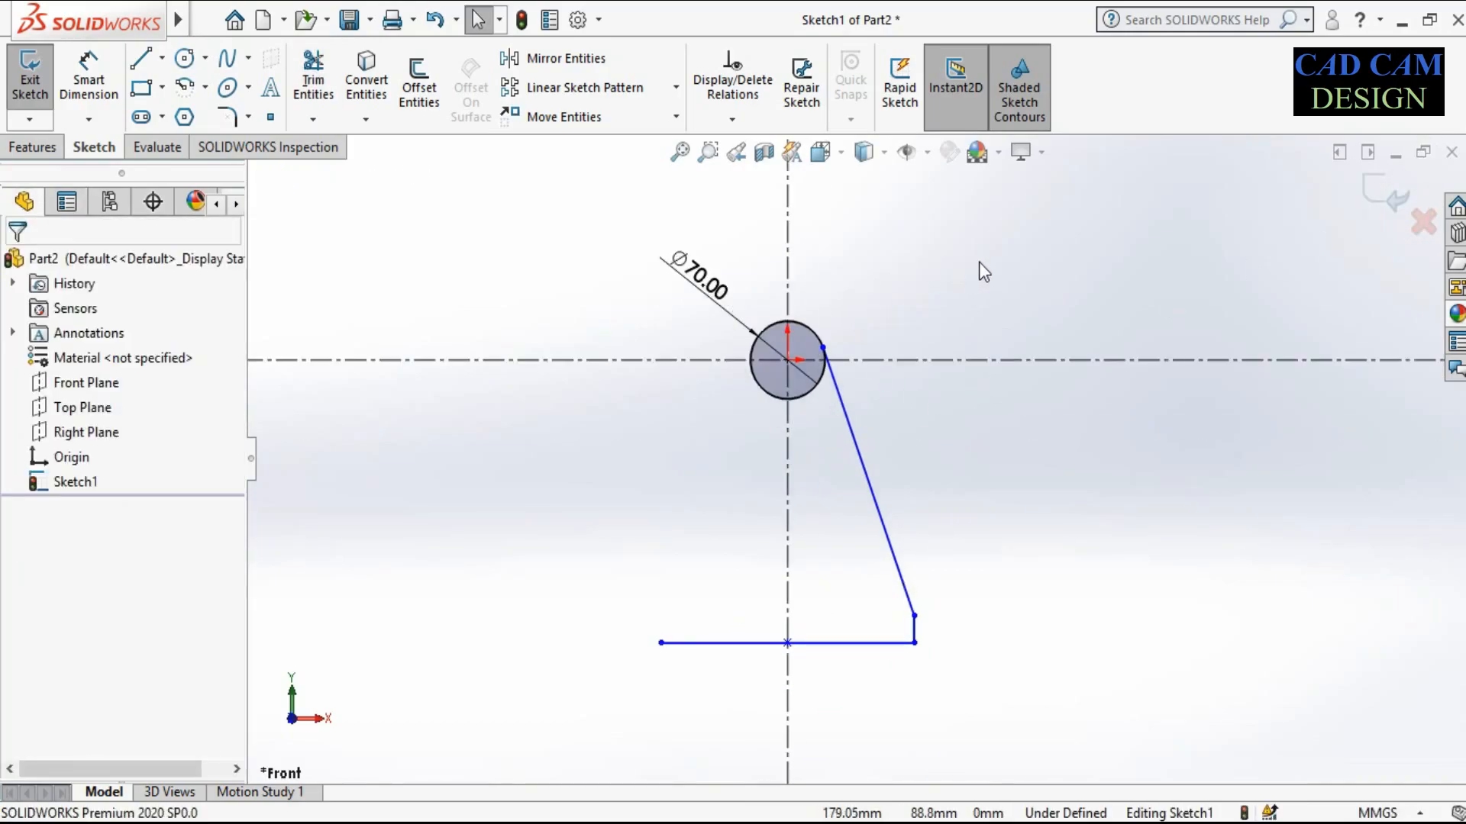
# Mirror only the short vertical line and the slanted line about the vertical centerline, keeping the originals
pyautogui.moveTo(979, 273); pyautogui.dragTo(814, 717)
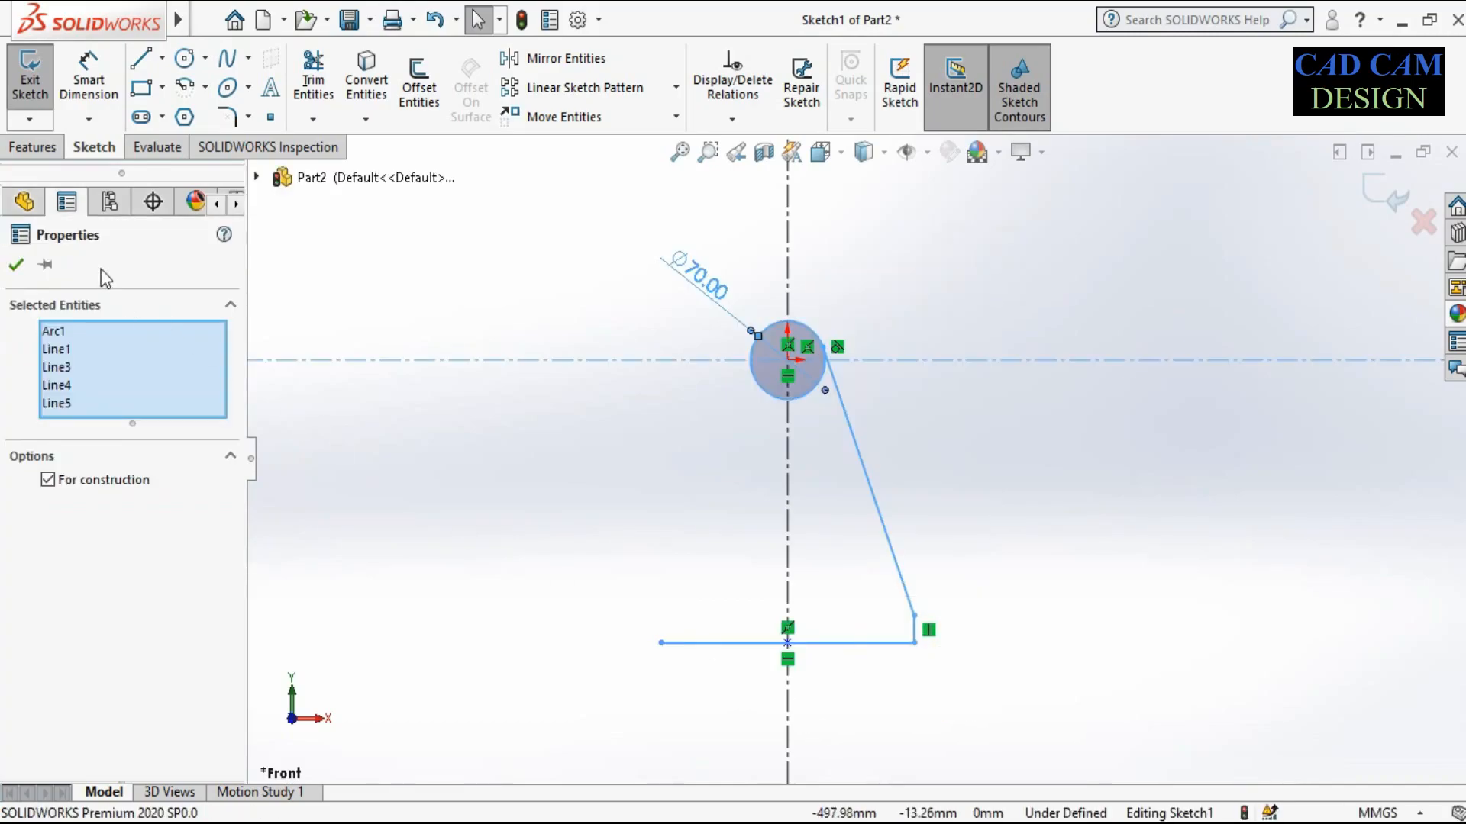
pyautogui.click(60, 407)
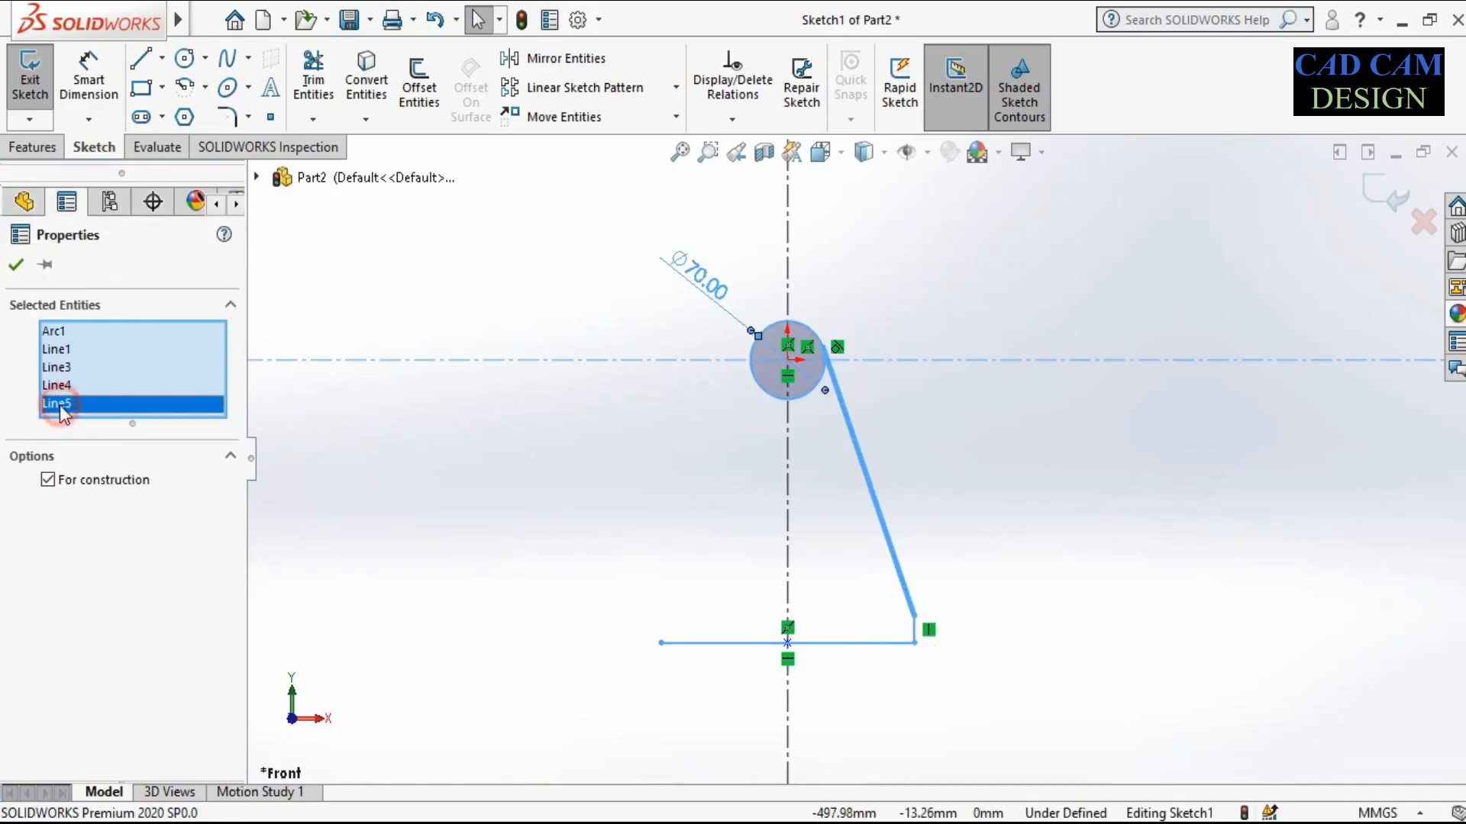
pyautogui.click(59, 330)
pyautogui.click(67, 348)
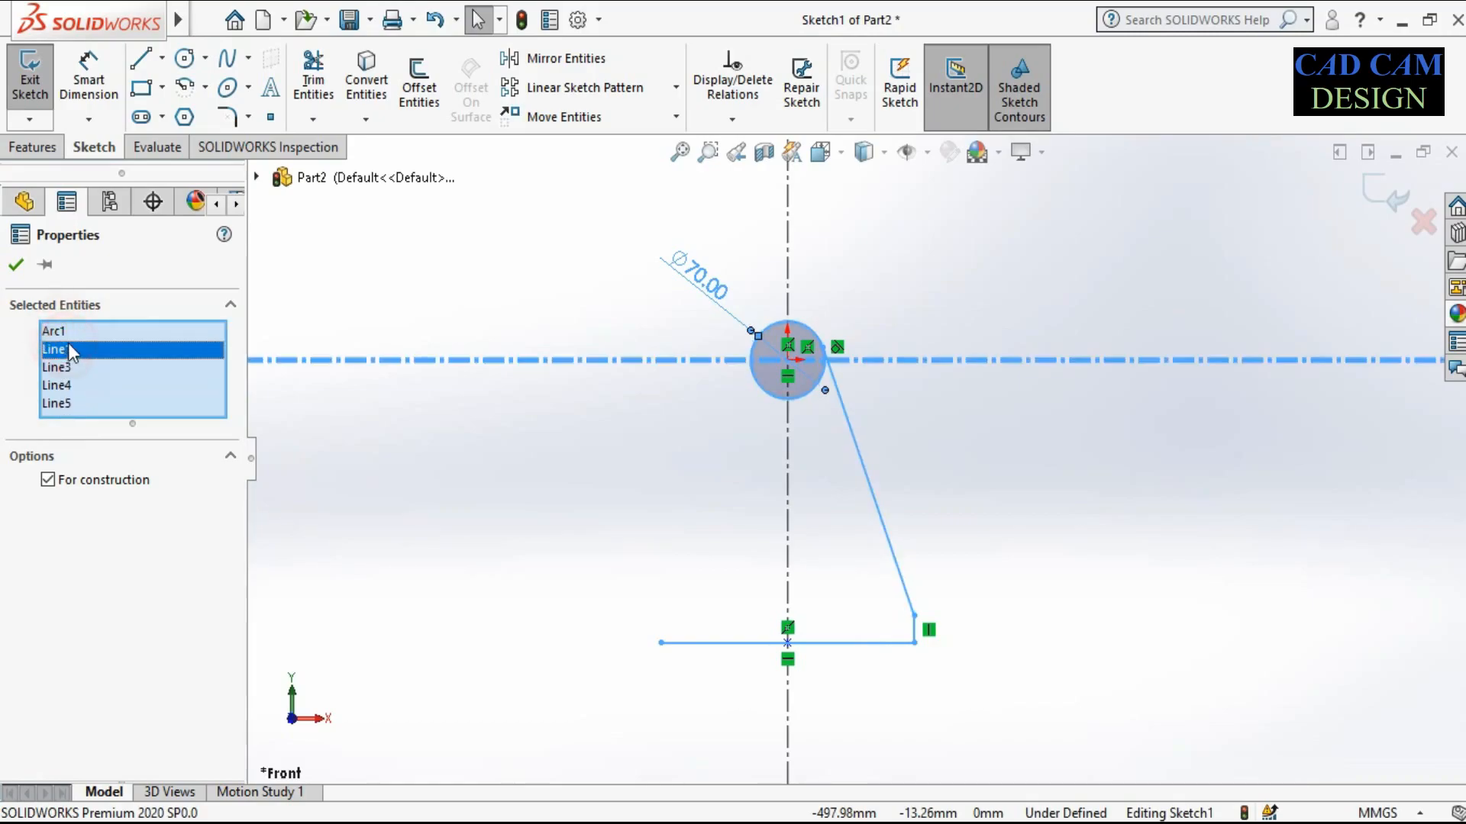
pyautogui.rightClick(68, 348)
pyautogui.click(116, 363)
pyautogui.rightClick(93, 350)
pyautogui.click(99, 372)
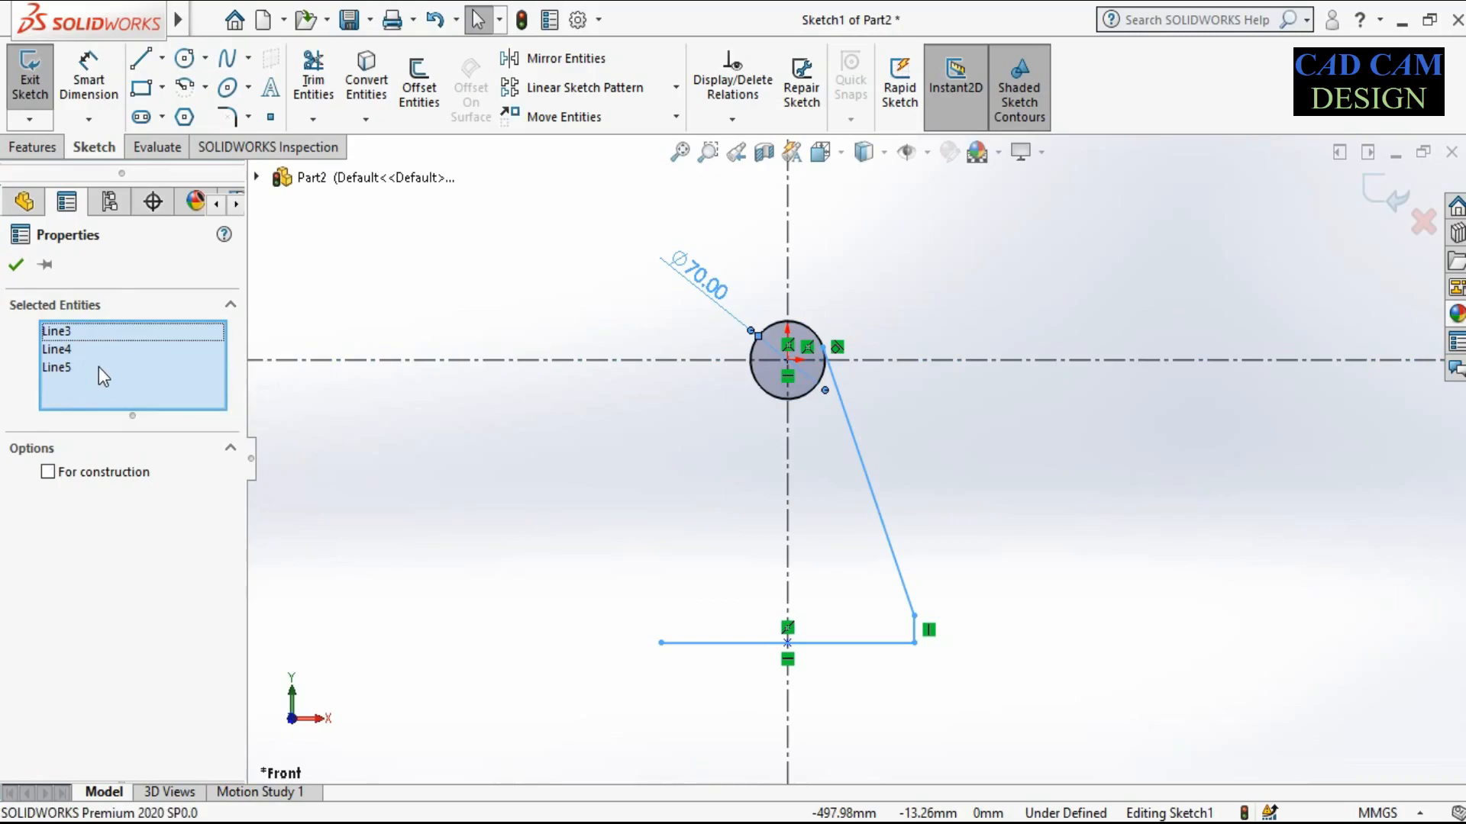
pyautogui.click(92, 336)
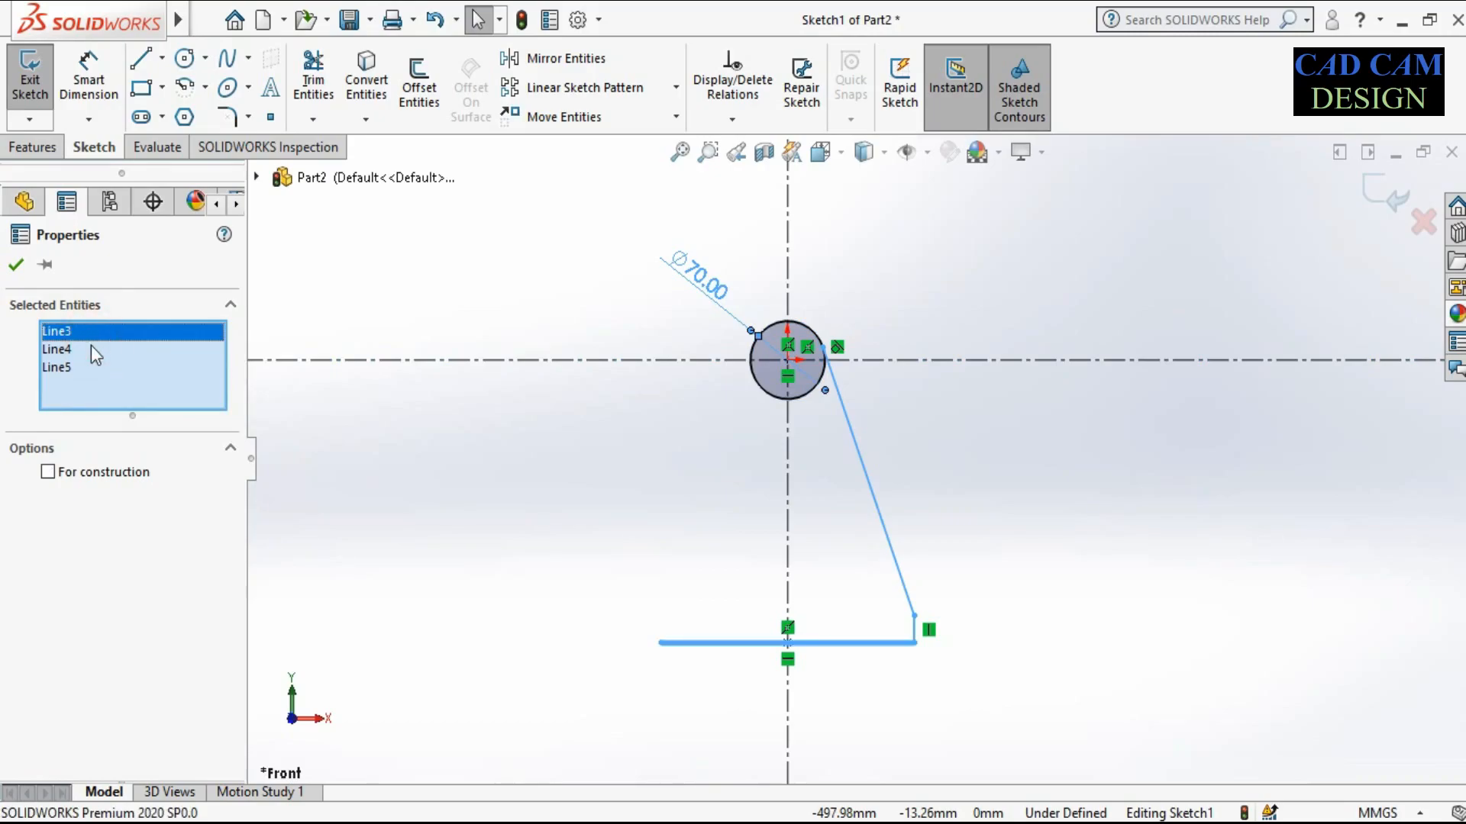
pyautogui.rightClick(95, 336)
pyautogui.click(122, 372)
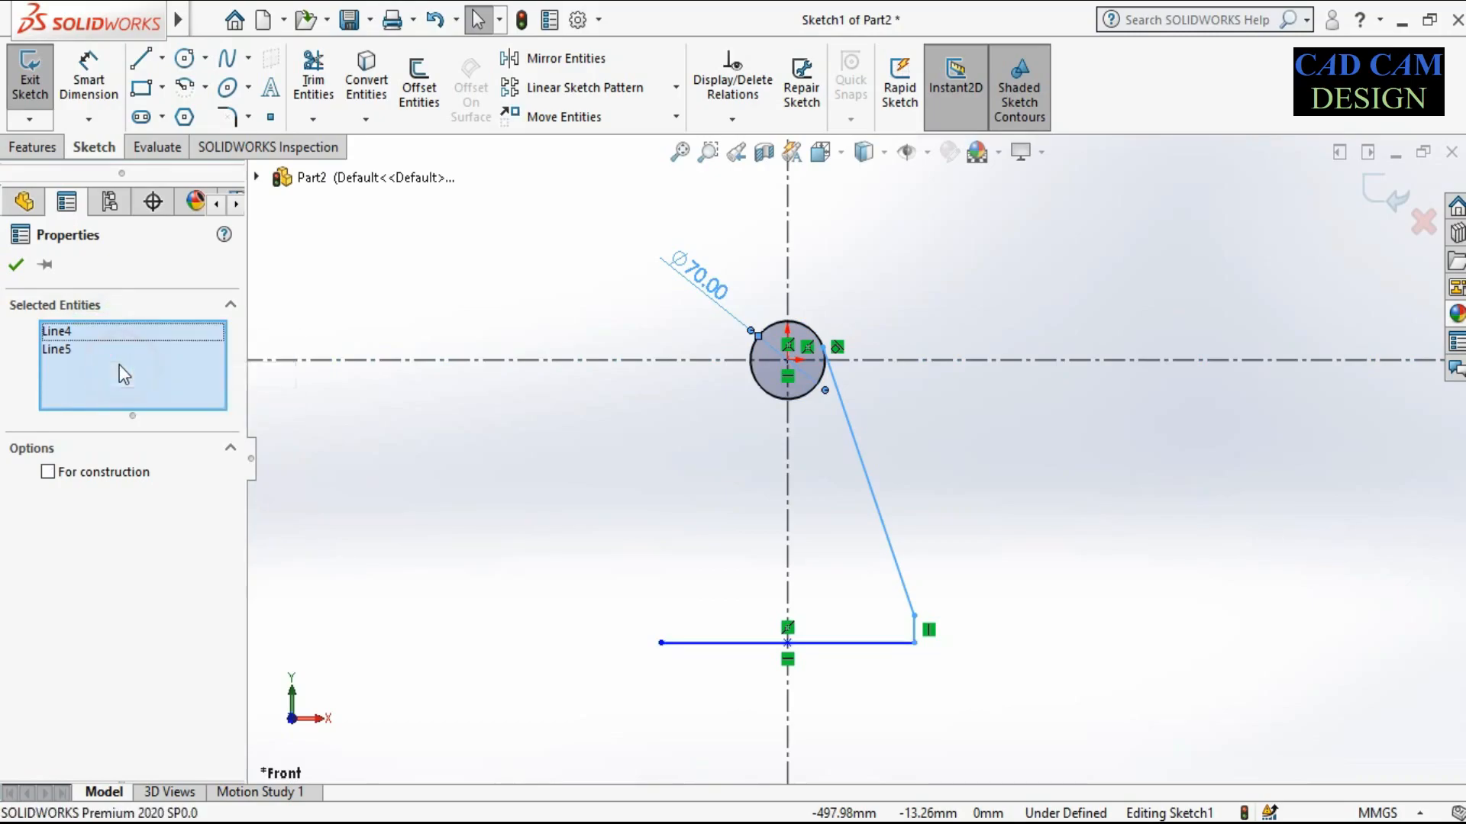
pyautogui.click(553, 61)
pyautogui.click(122, 551)
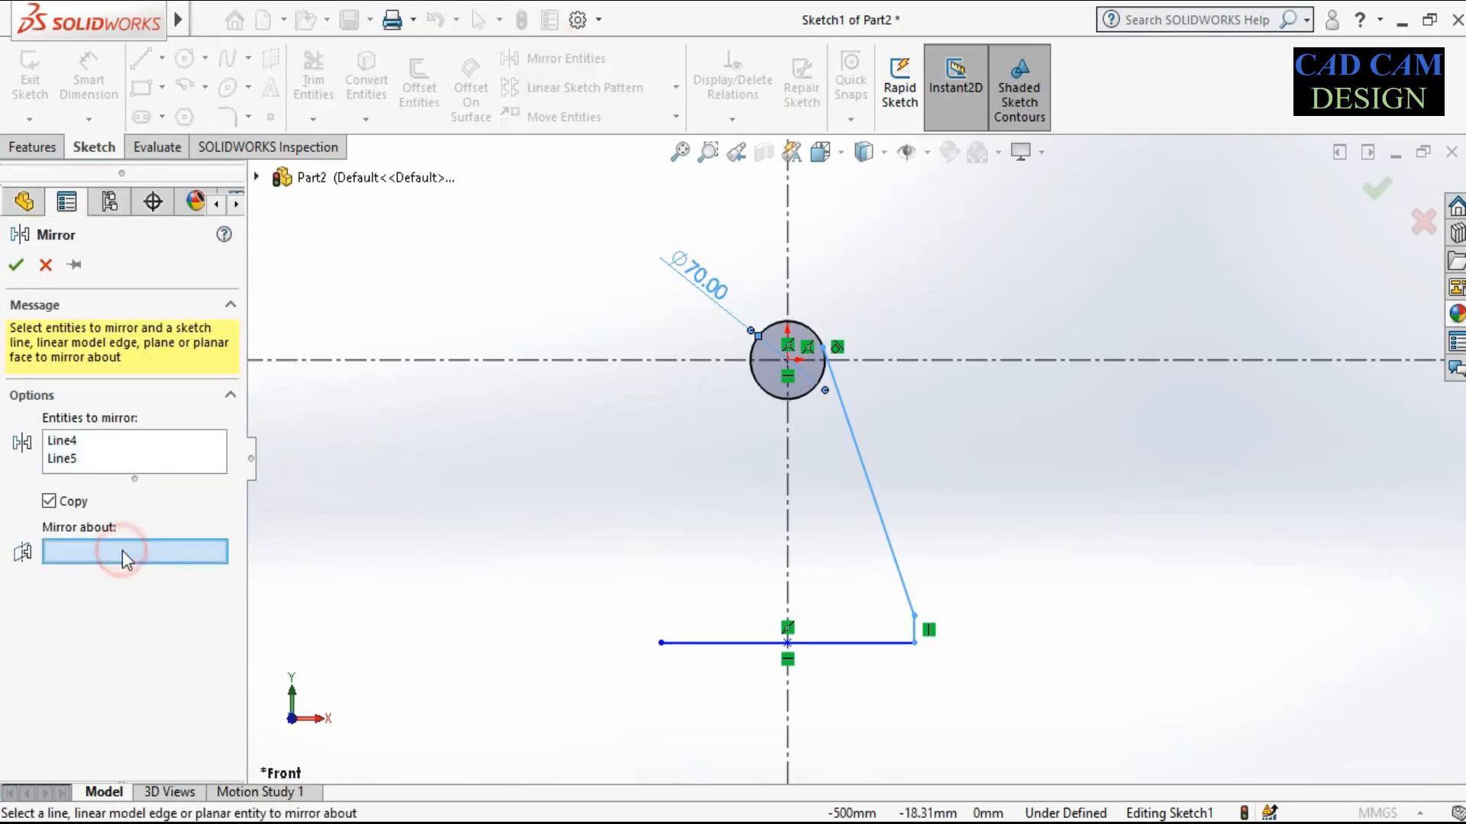
pyautogui.click(788, 481)
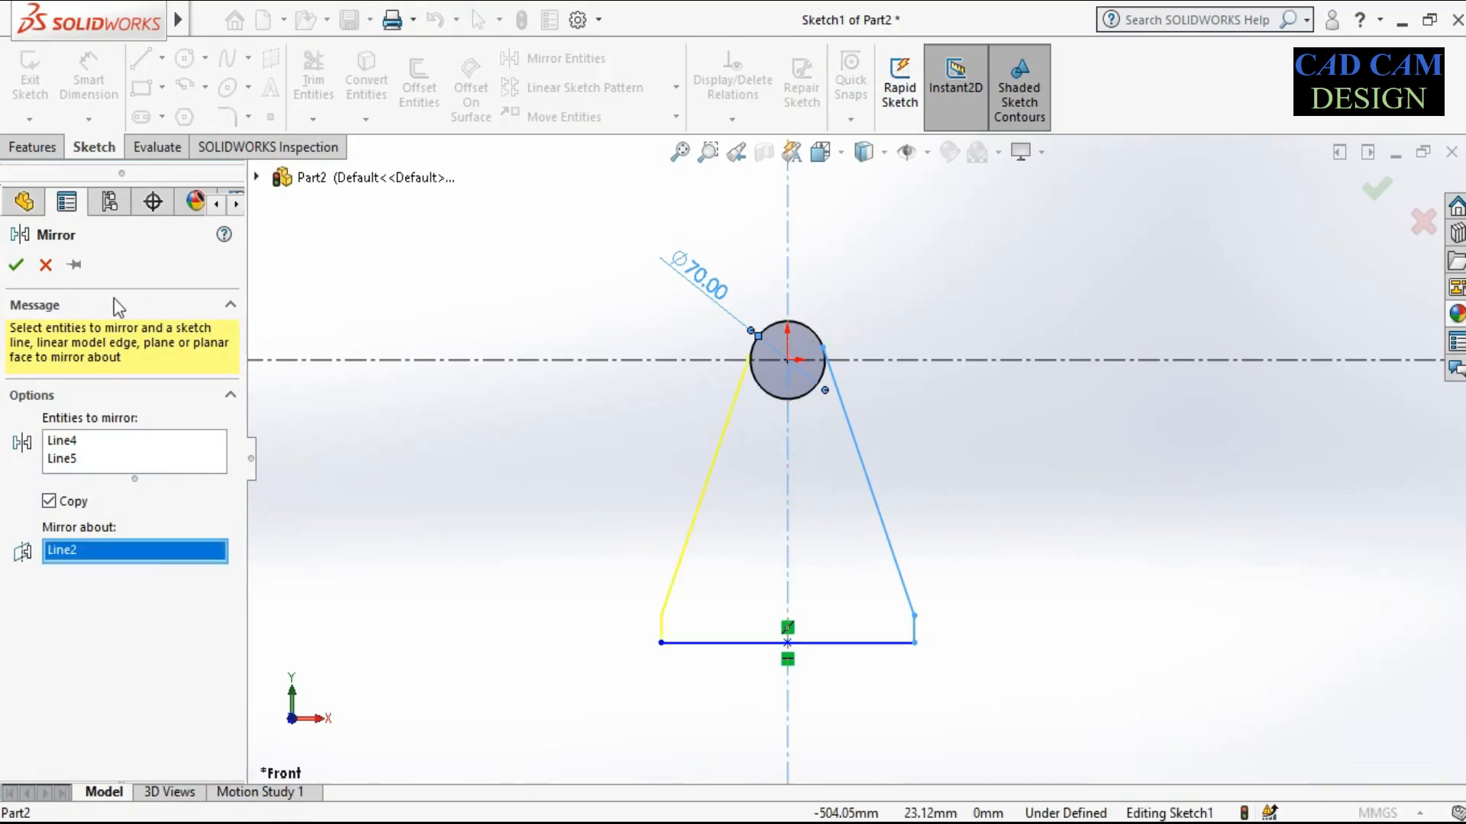
pyautogui.click(17, 264)
pyautogui.click(354, 500)
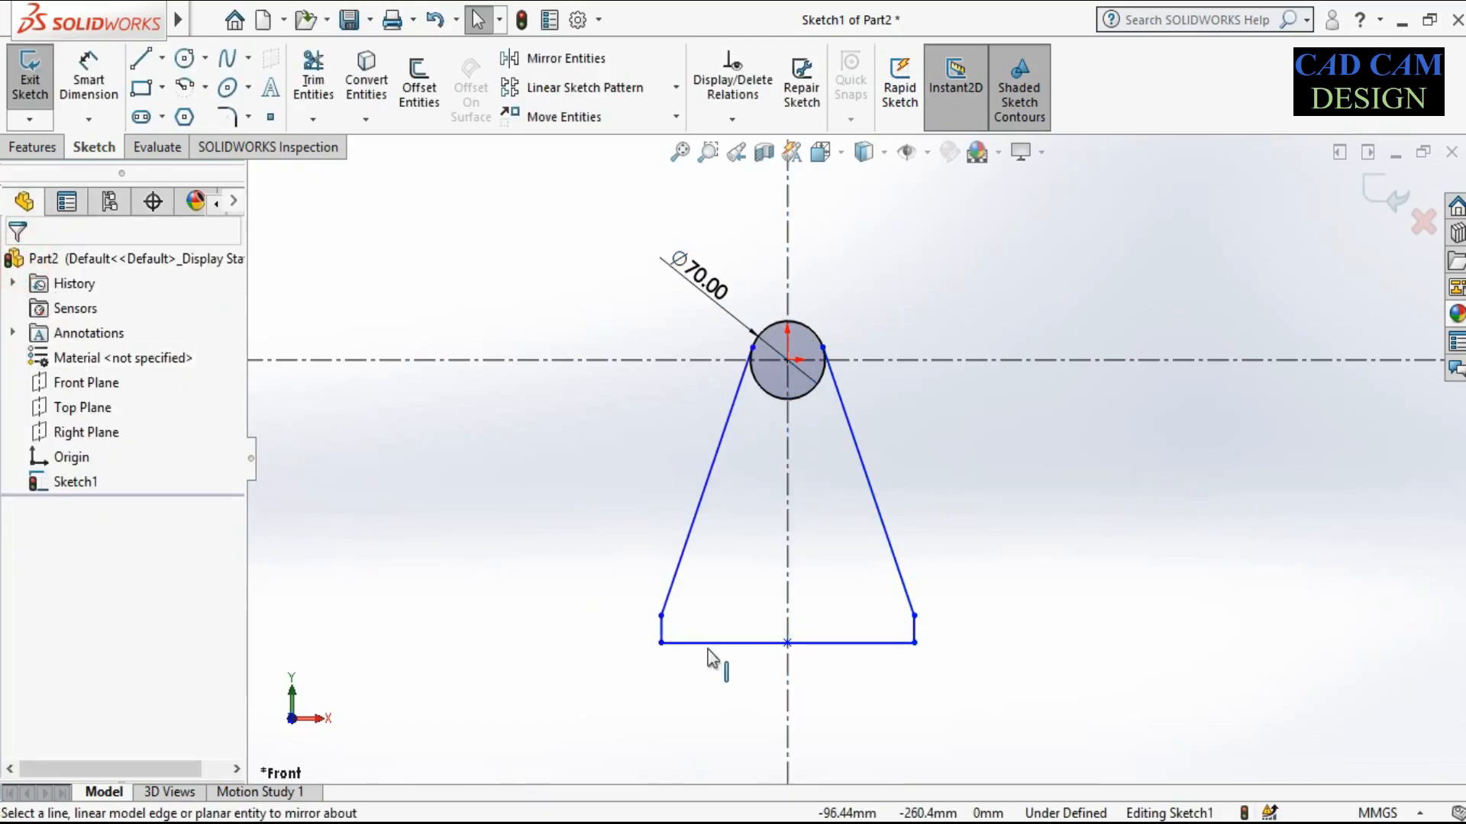
# Trim away the lower part of the circle between the two slanted lines, leaving the upper arc of a closed profile
pyautogui.scroll(-2, 661, 627)
pyautogui.scroll(2, 863, 458)
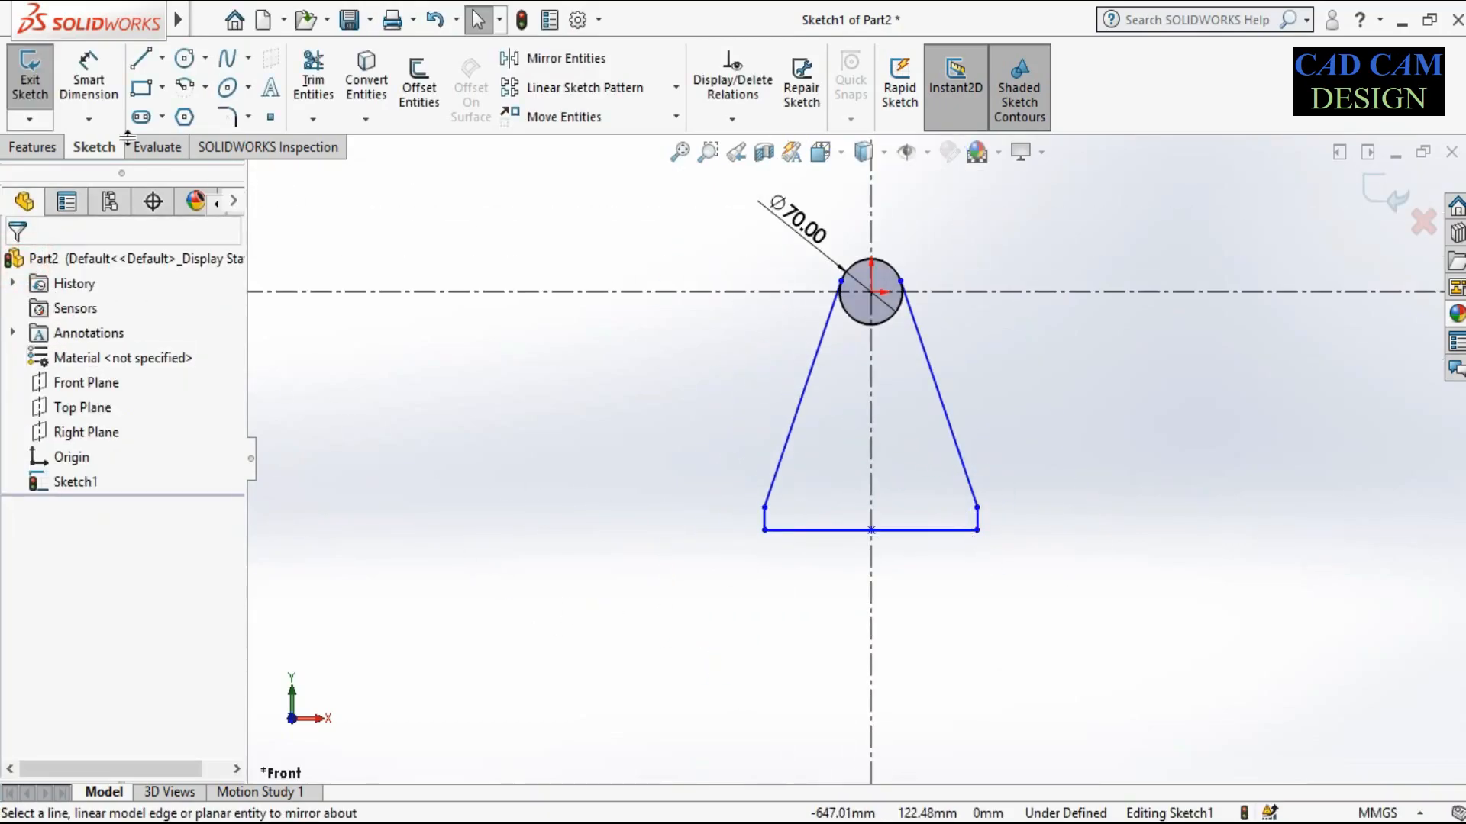
pyautogui.click(314, 76)
pyautogui.scroll(-2, 878, 251)
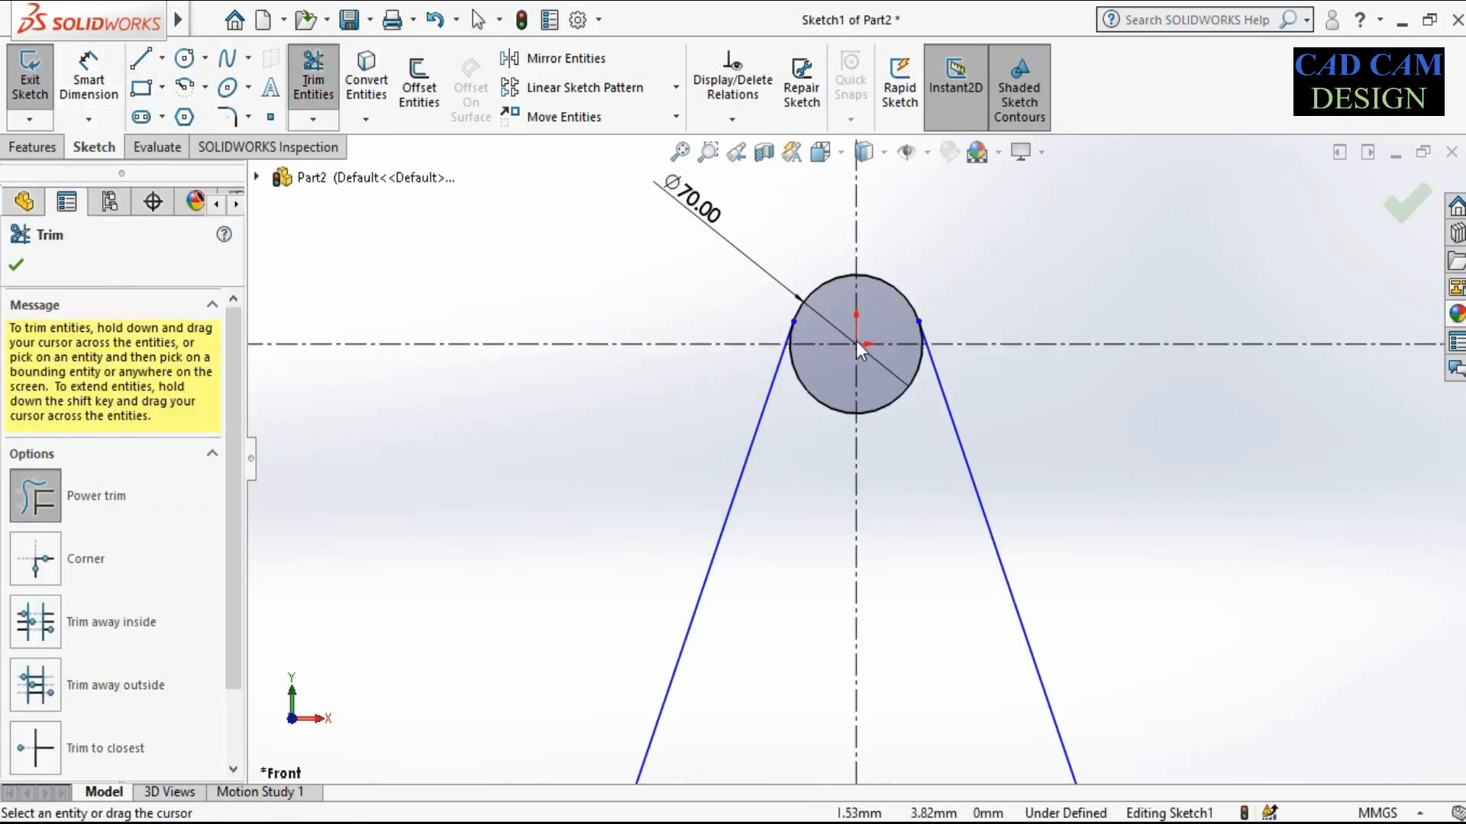
pyautogui.click(833, 406)
pyautogui.click(903, 397)
pyautogui.scroll(-5, 916, 343)
pyautogui.scroll(-2, 936, 336)
pyautogui.click(930, 350)
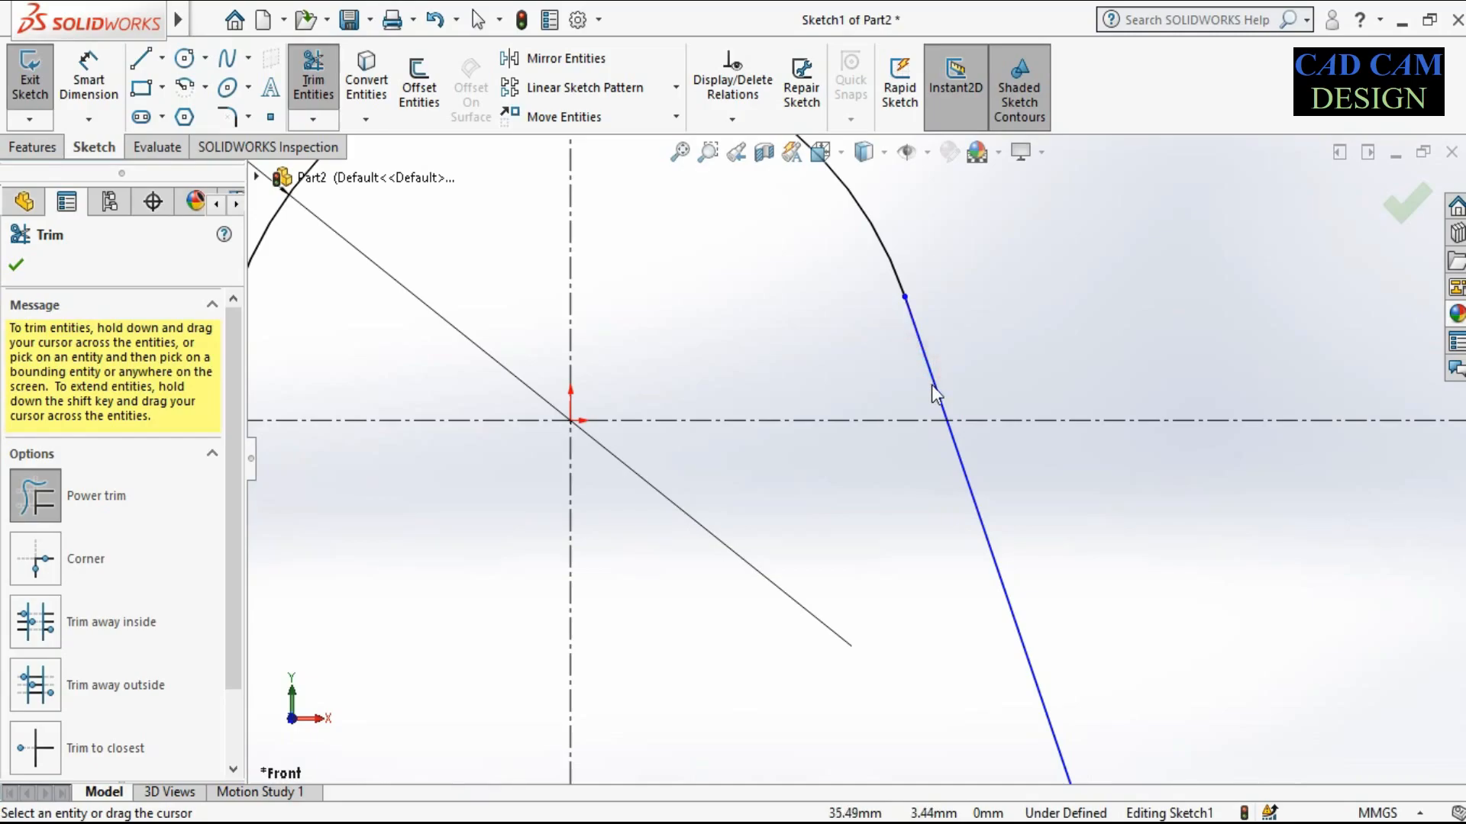
pyautogui.scroll(3, 863, 428)
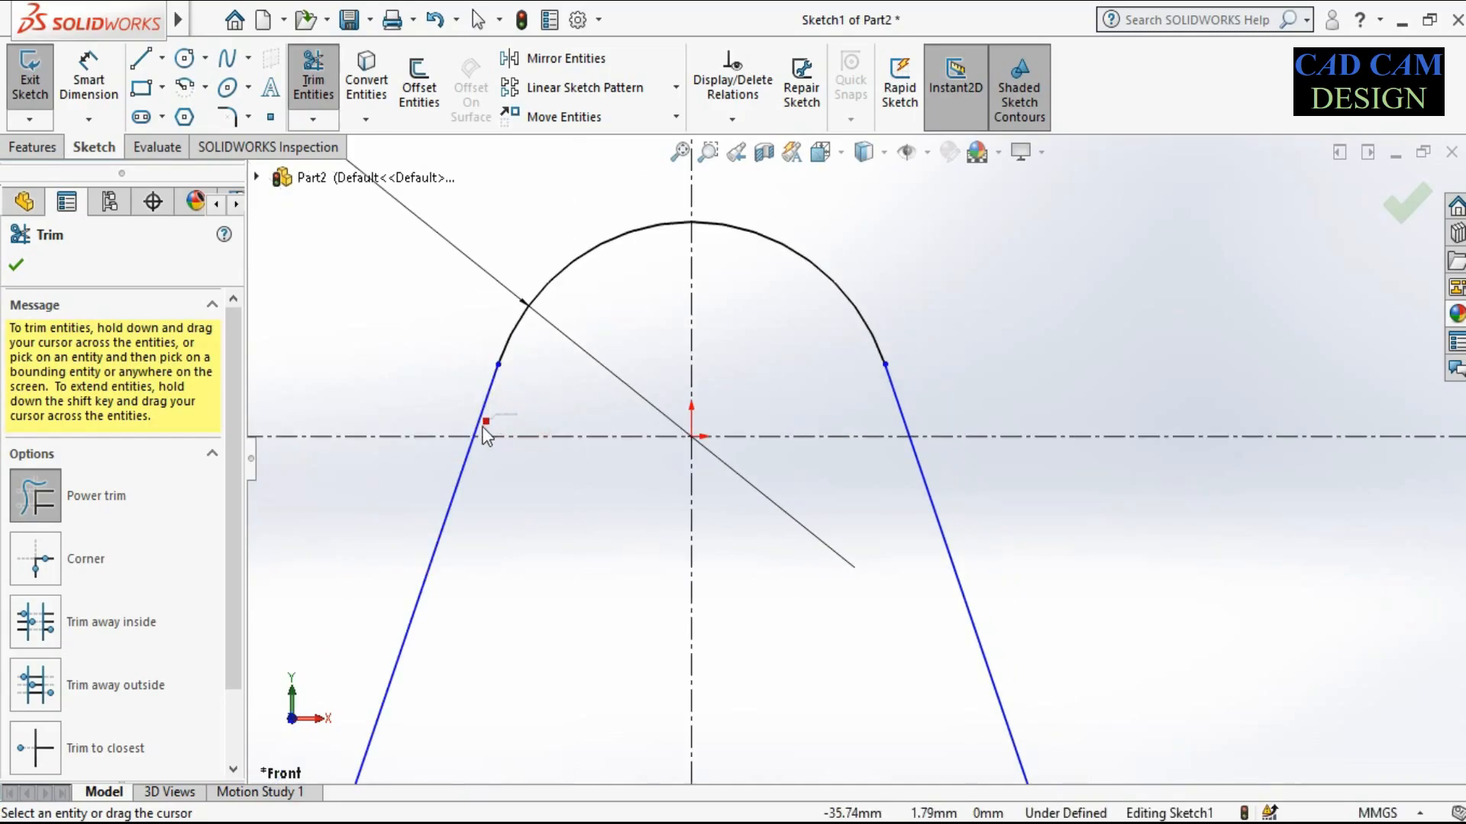
pyautogui.click(486, 432)
# Dimension the vertical distance between the horizontal centerline and the base line as 200 mm, with the text to the right of the profile
pyautogui.click(679, 152)
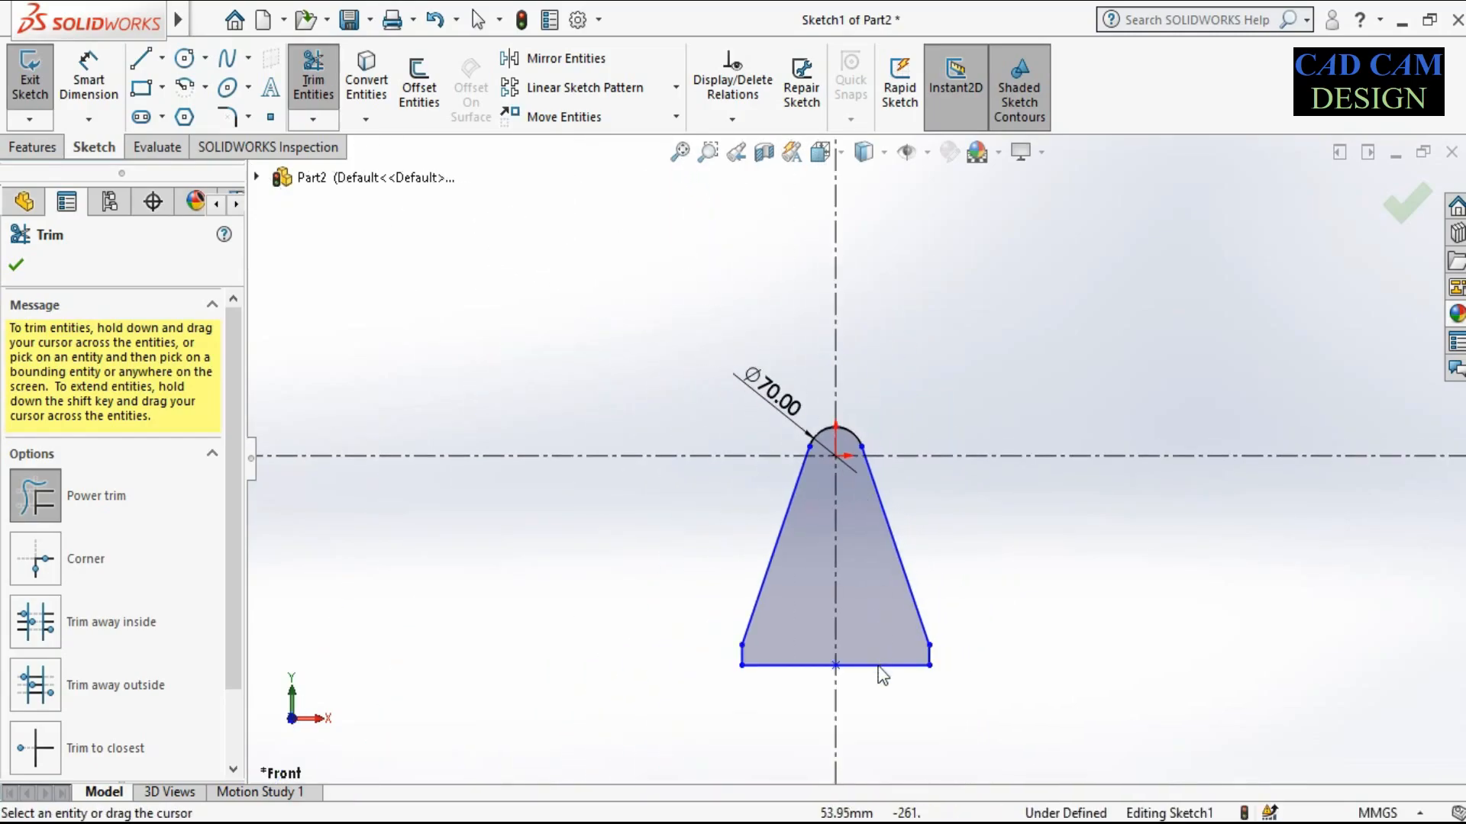
pyautogui.scroll(-3, 883, 672)
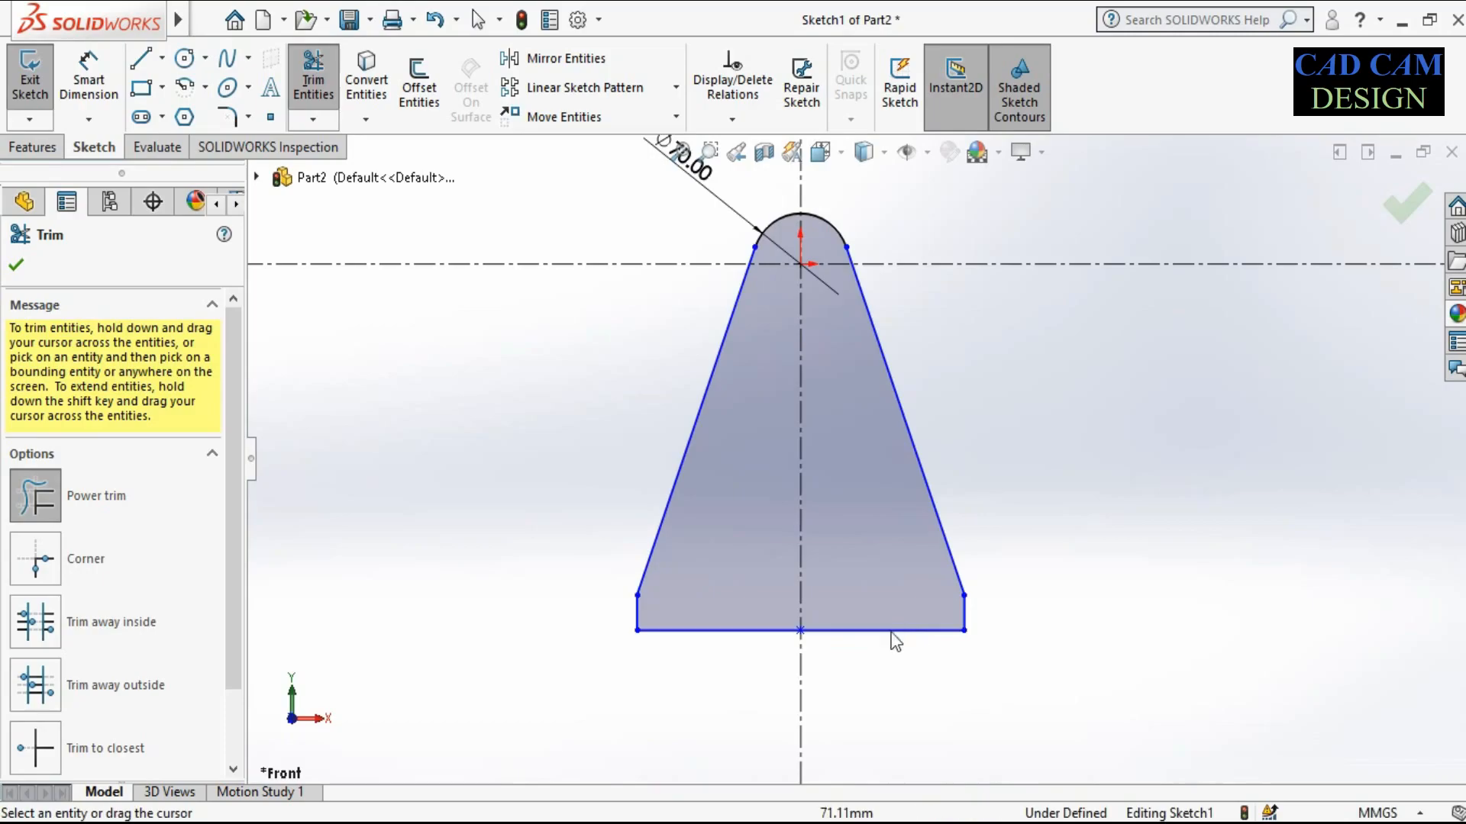
pyautogui.click(88, 76)
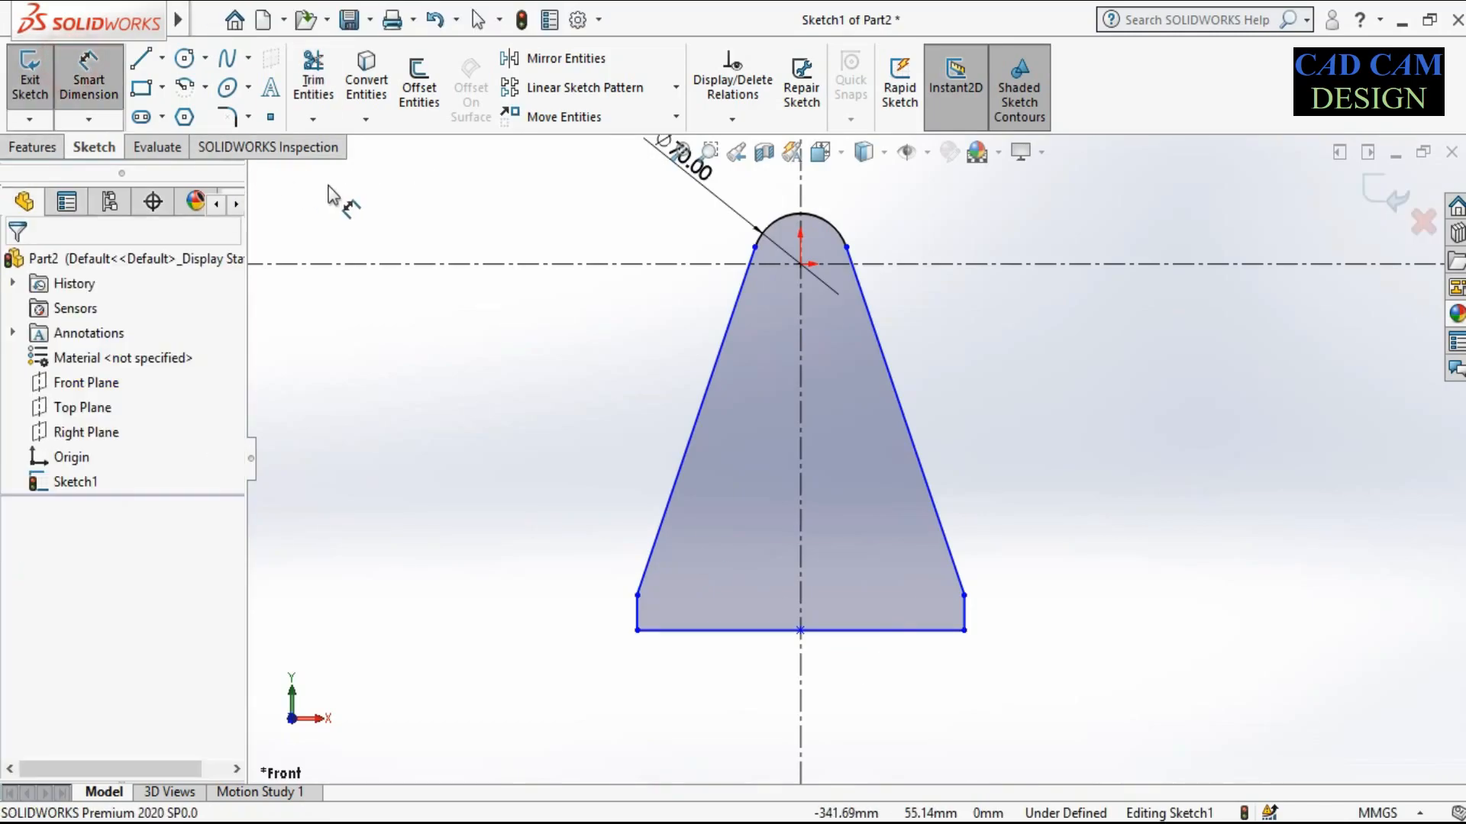
pyautogui.click(892, 264)
pyautogui.click(922, 631)
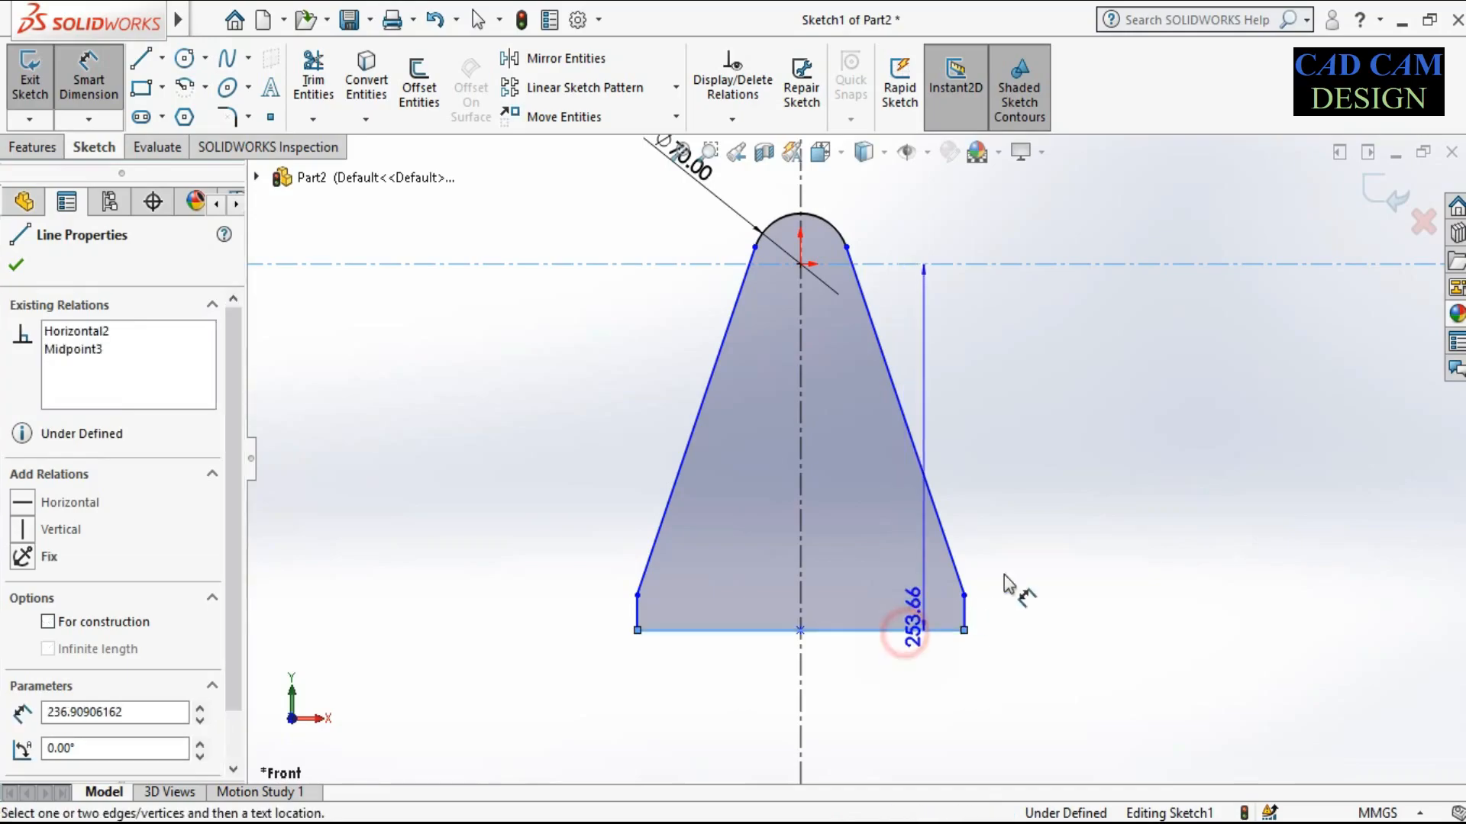
pyautogui.click(1120, 481)
pyautogui.write('20')
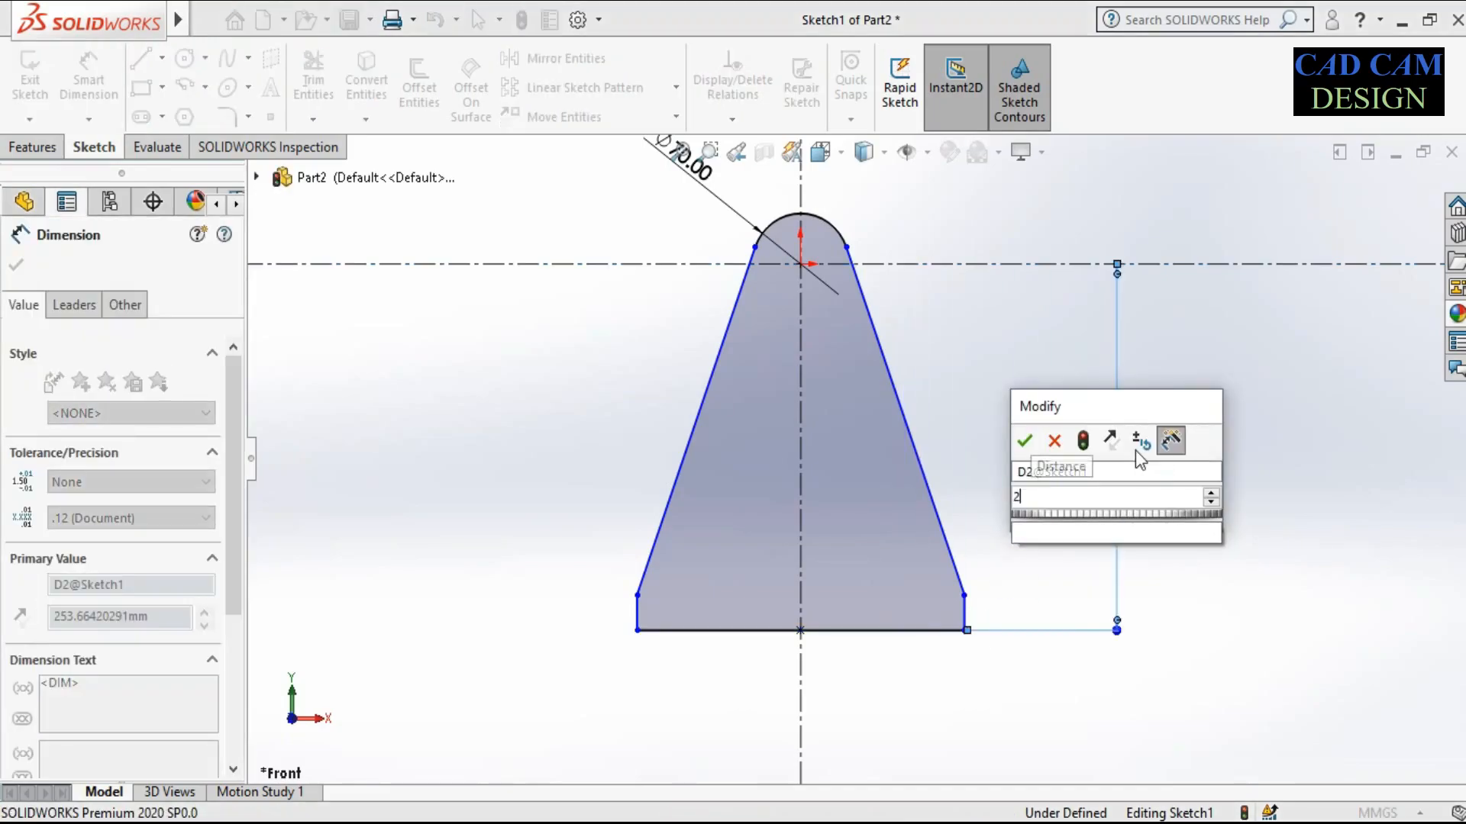
pyautogui.press('Return')
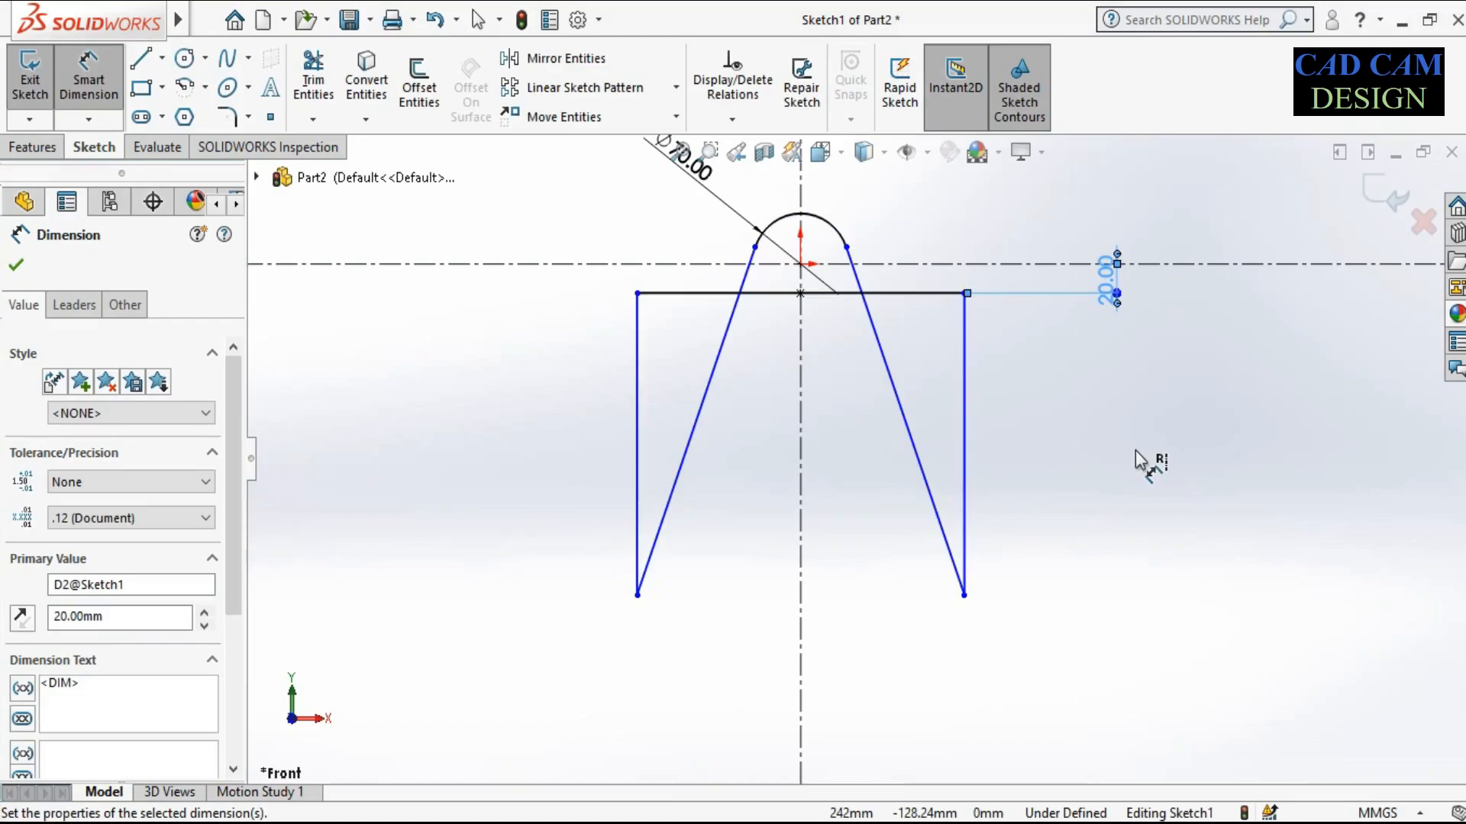
pyautogui.doubleClick(1103, 273)
pyautogui.write('200')
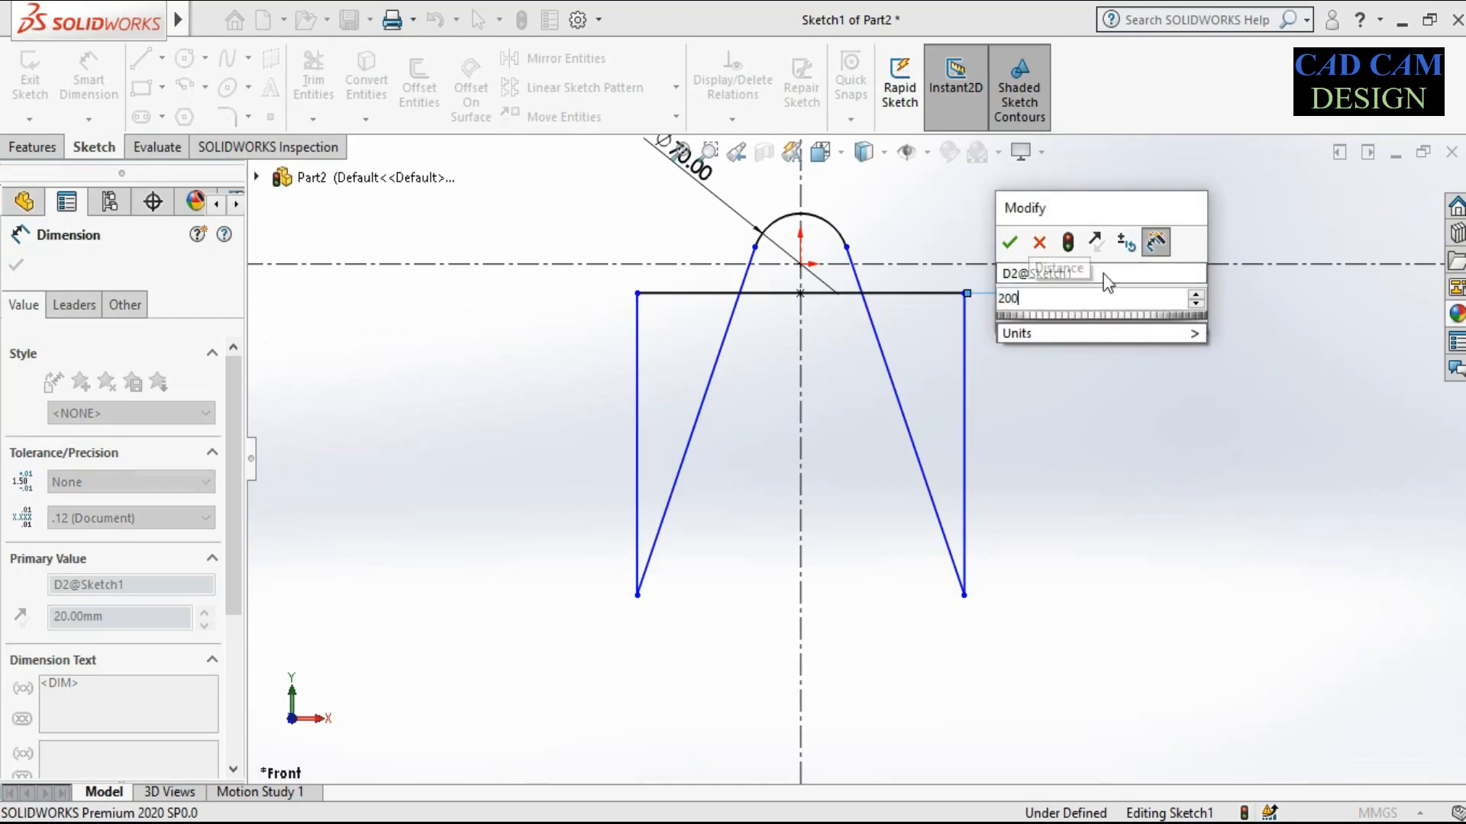
pyautogui.press('Return')
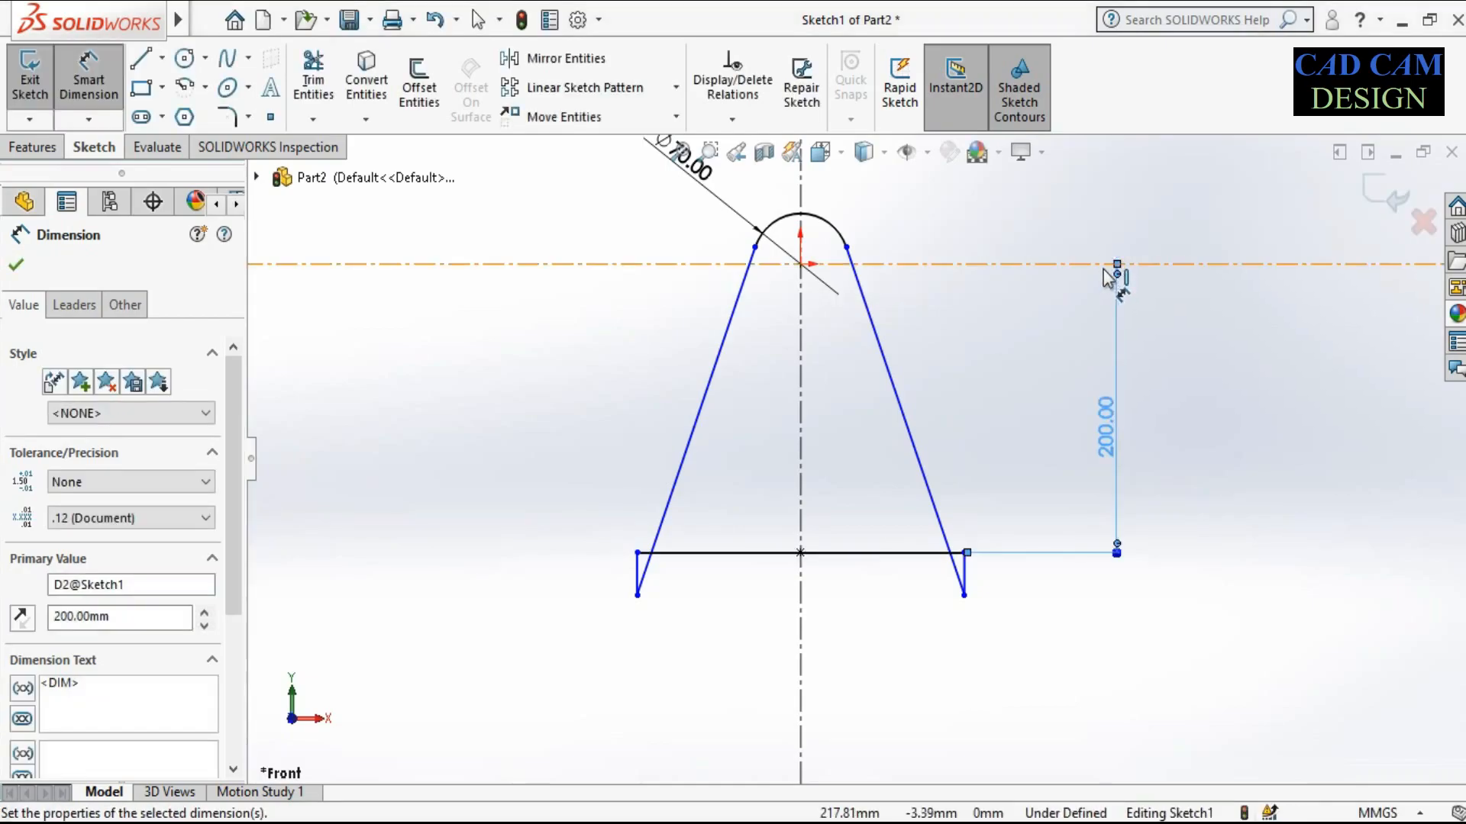
# Move the lower endpoint of the right slanted line above the base line, to about X 111 mm, Y -164 mm
pyautogui.rightClick(1024, 497)
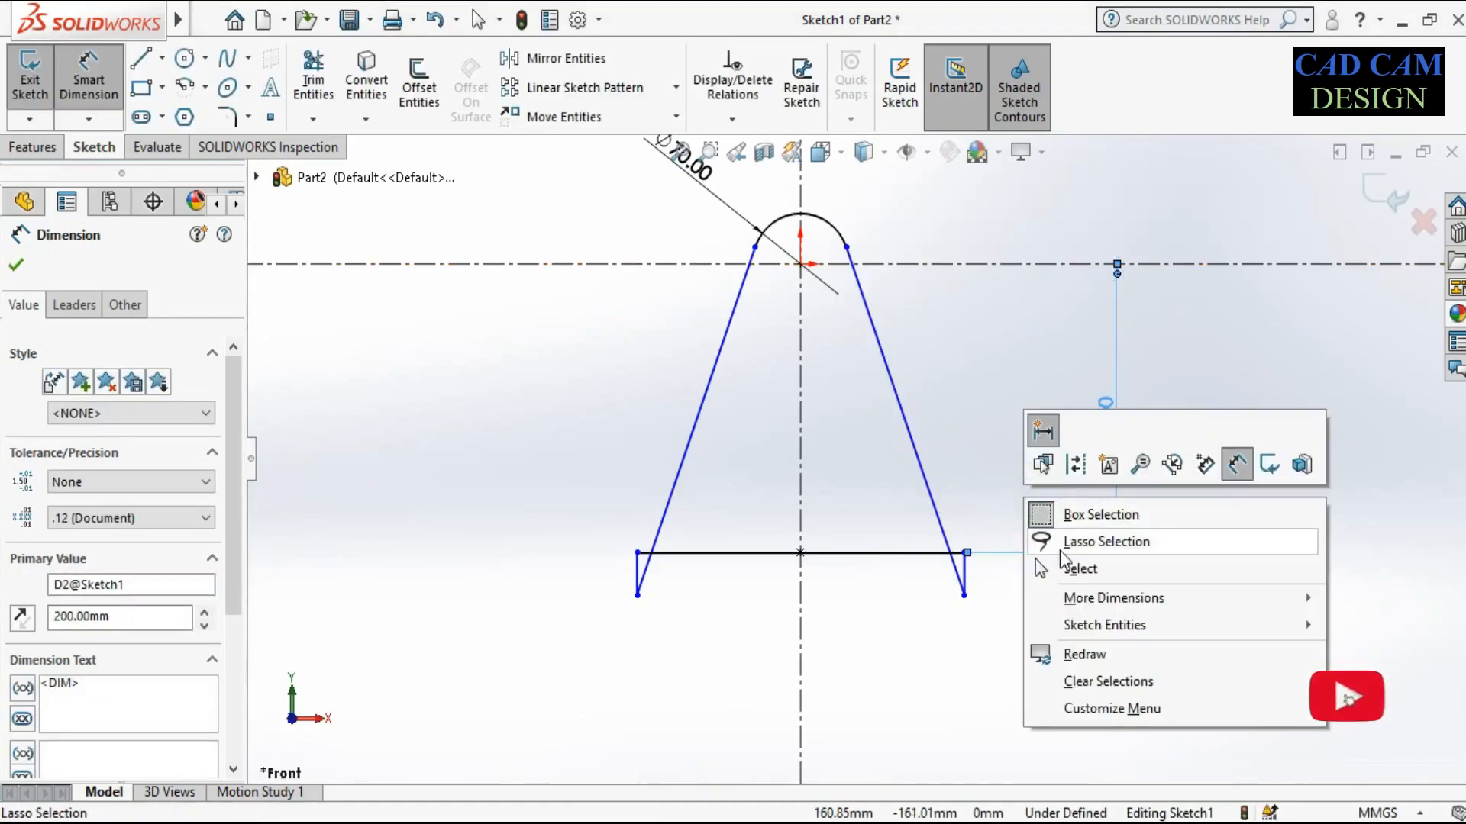
pyautogui.click(1062, 570)
pyautogui.moveTo(964, 596)
pyautogui.mouseDown()
pyautogui.moveTo(958, 485)
pyautogui.moveTo(954, 501)
pyautogui.mouseUp()
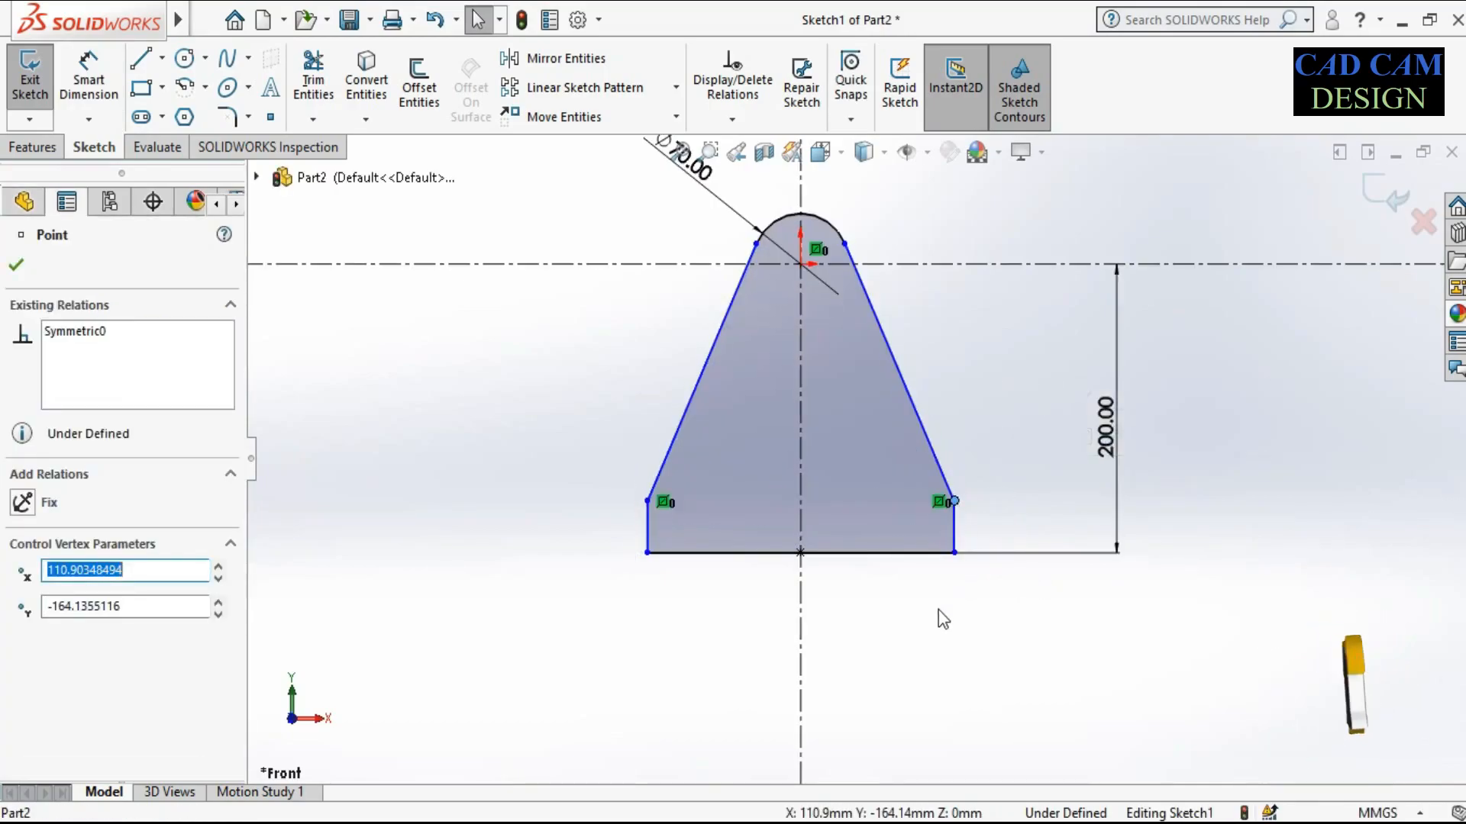
# Dimension the base line's length as 290 mm, with the text below the profile
pyautogui.moveTo(933, 644); pyautogui.dragTo(935, 510, button='right')
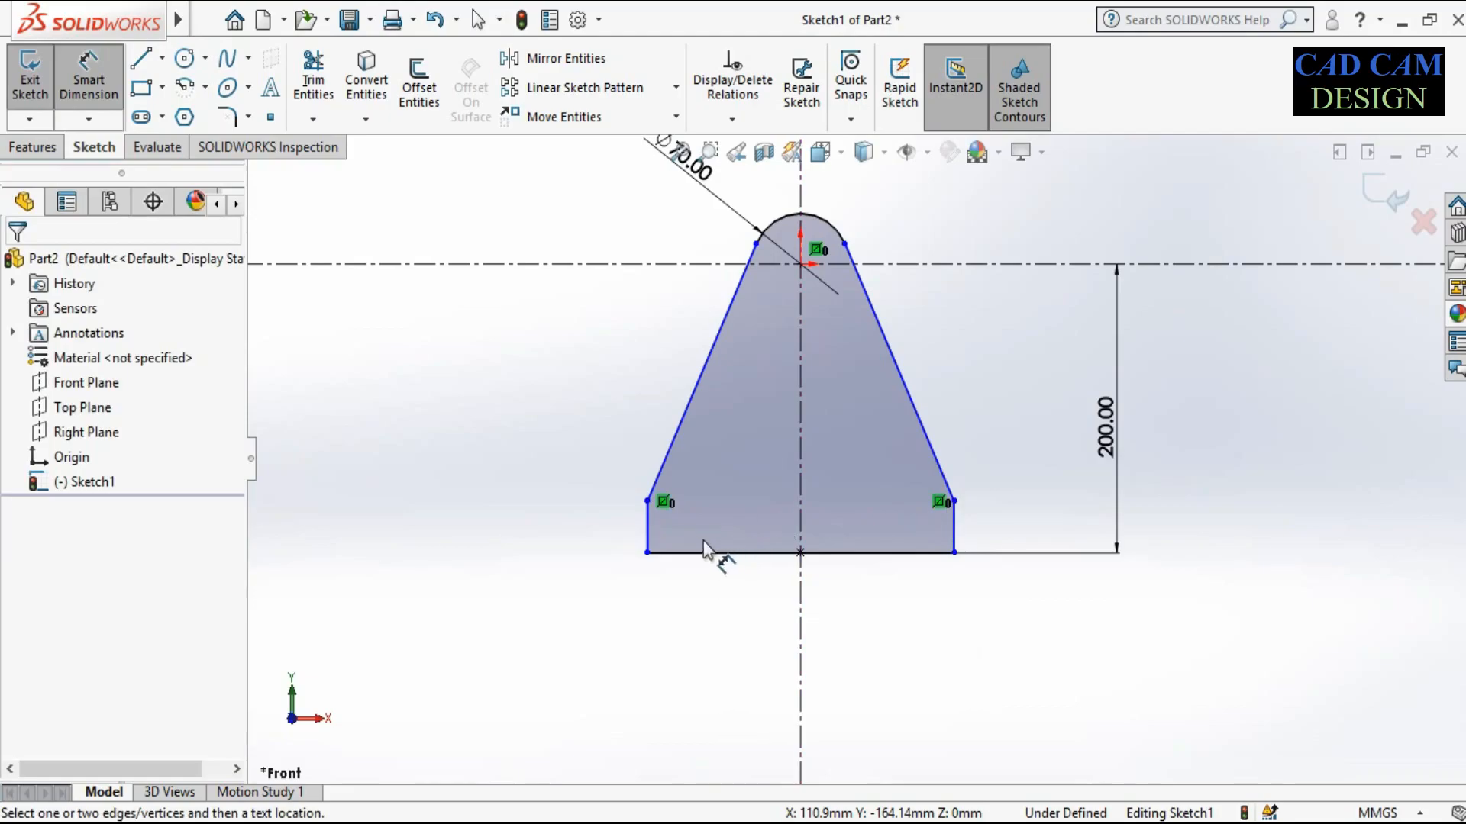
pyautogui.click(670, 553)
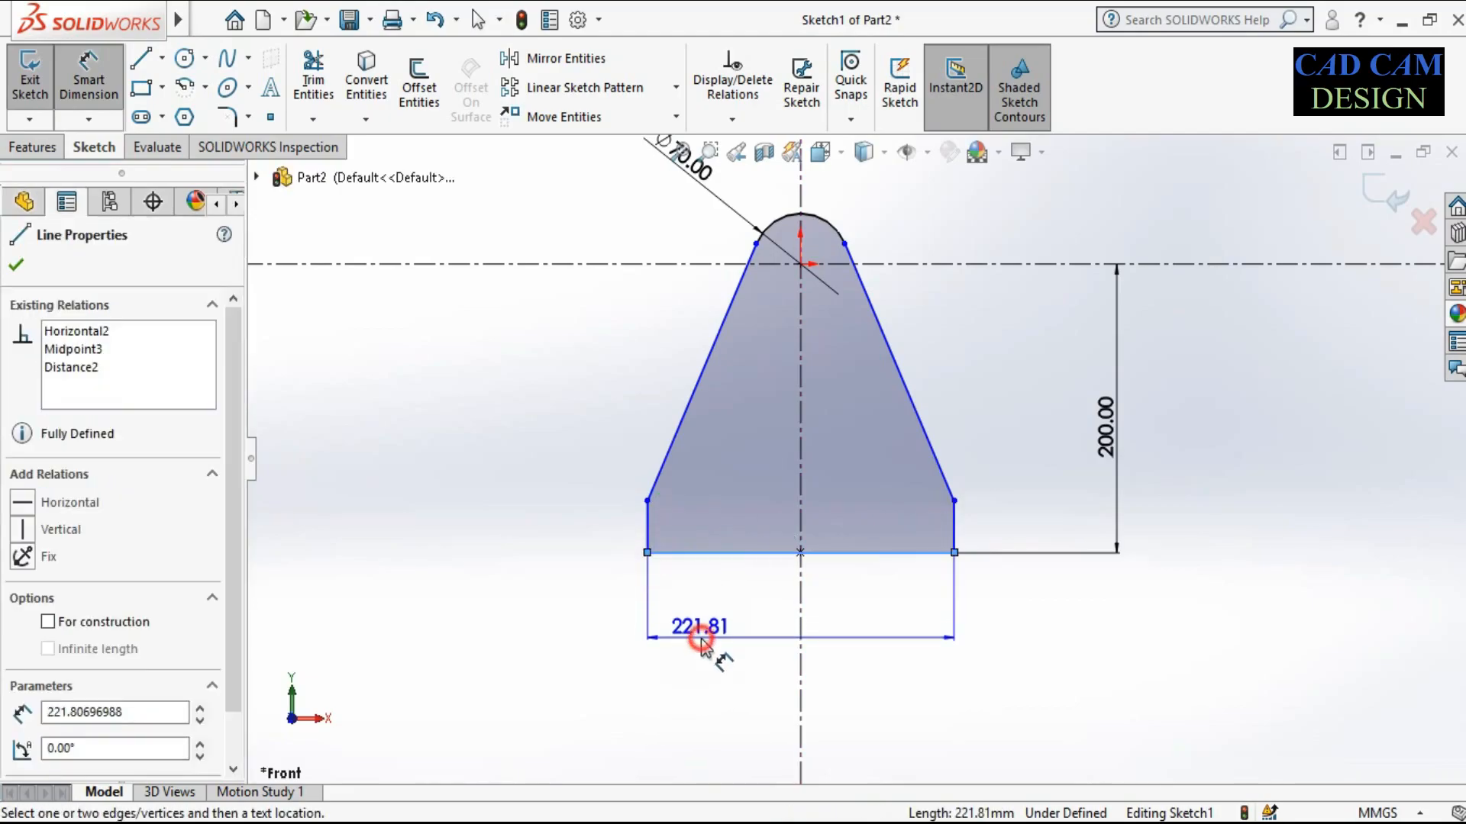
pyautogui.click(703, 642)
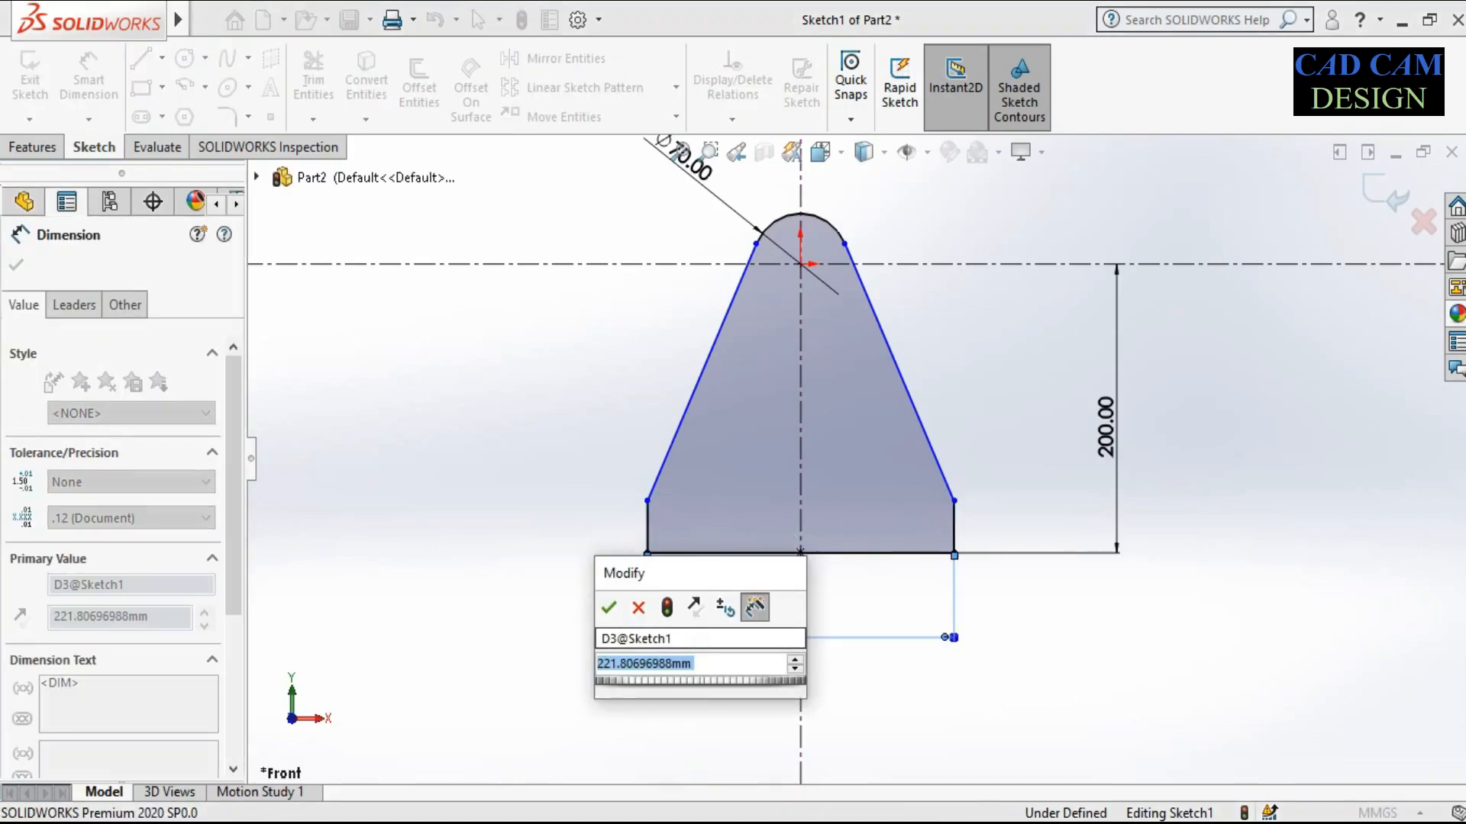
pyautogui.write('290')
pyautogui.press('Return')
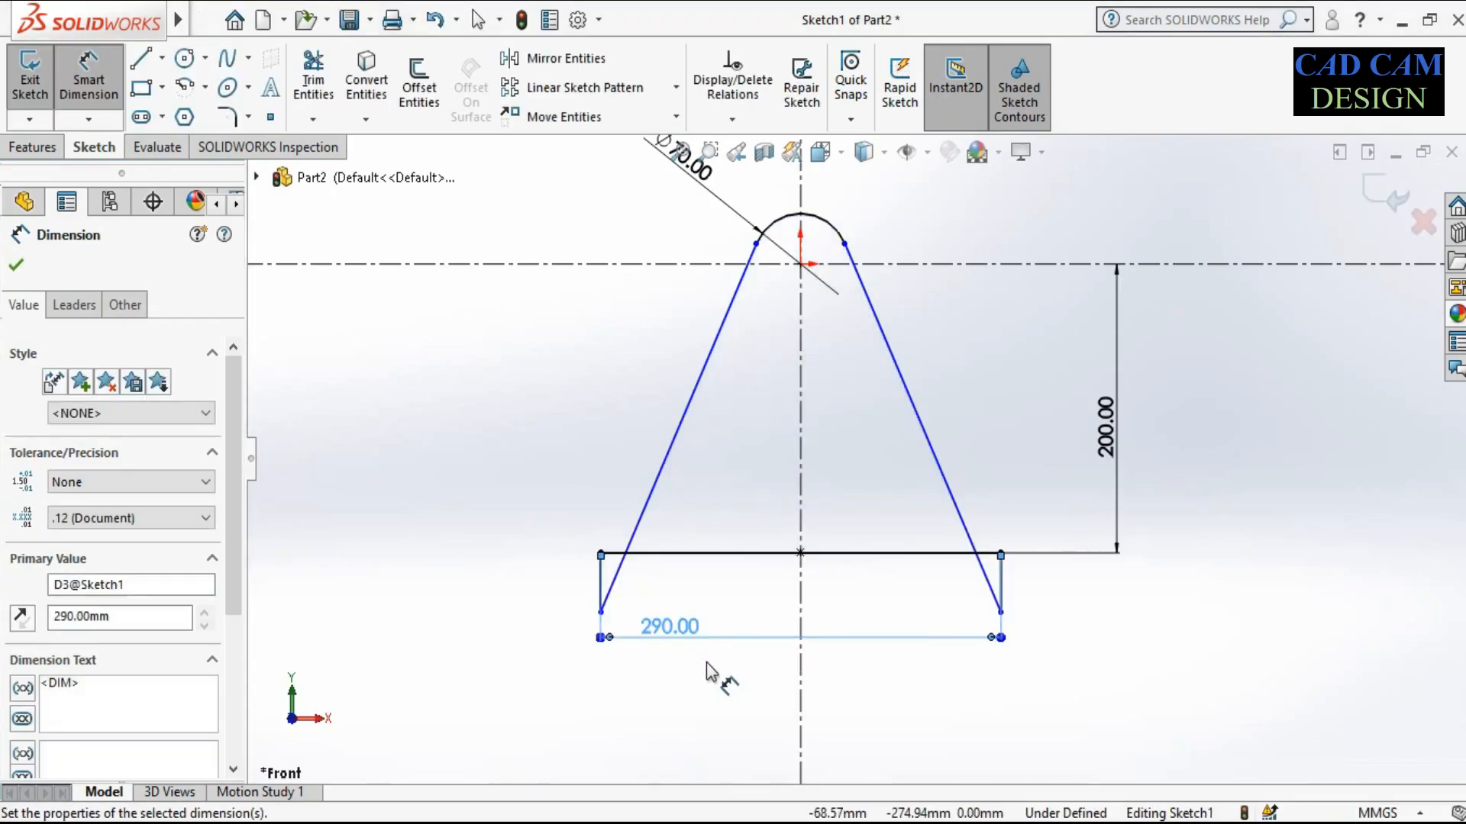
# Move the lower endpoint of the left slanted line about 55 mm above the base line
pyautogui.rightClick(601, 513)
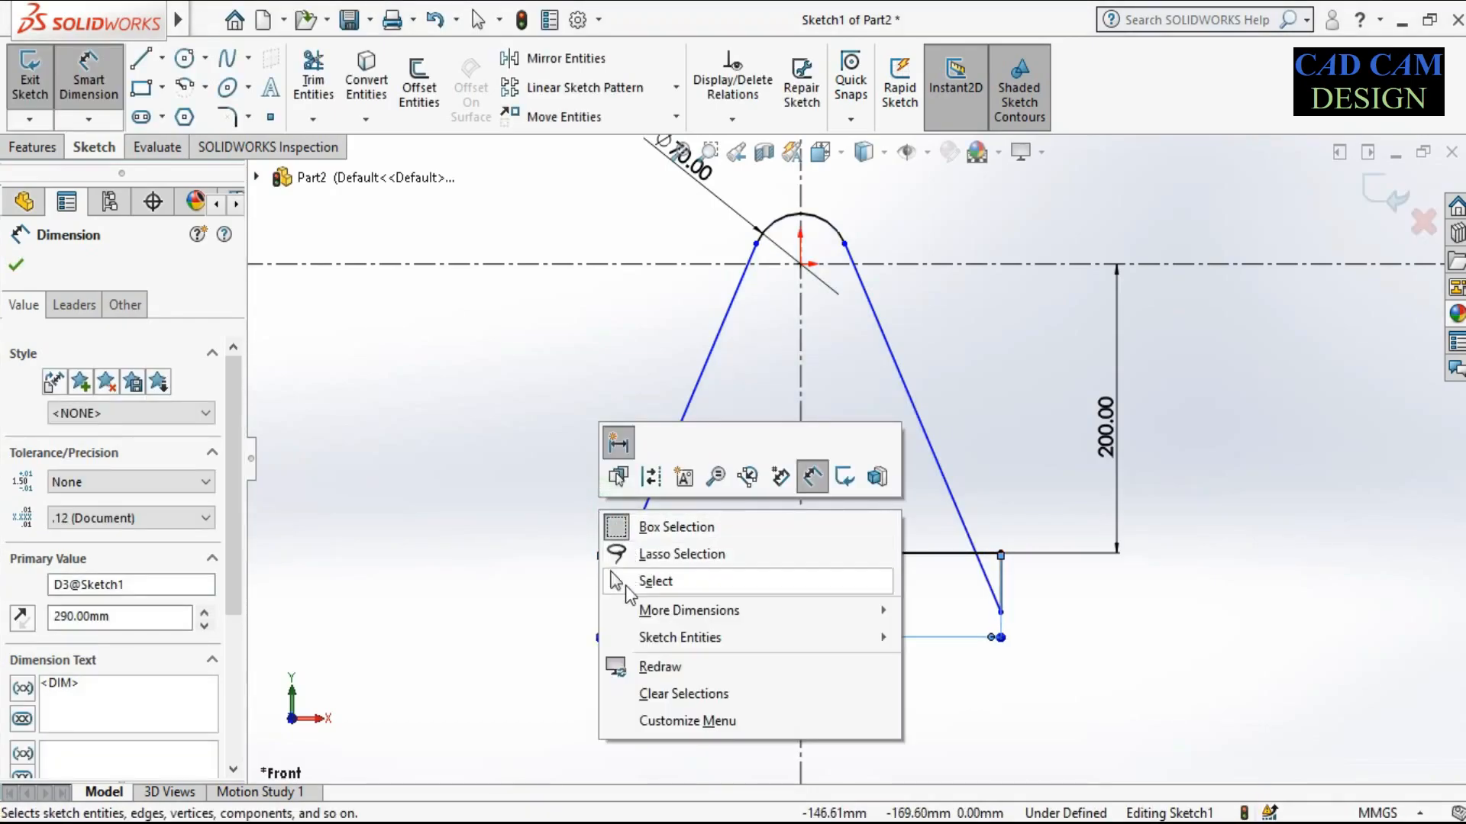
pyautogui.click(615, 581)
pyautogui.moveTo(601, 553)
pyautogui.mouseDown()
pyautogui.moveTo(600, 611)
pyautogui.moveTo(600, 474)
pyautogui.mouseUp()
# Dimension the short vertical line at the profile's left side as 20 mm, with the text outside the profile
pyautogui.moveTo(615, 580); pyautogui.dragTo(605, 503, button='right')
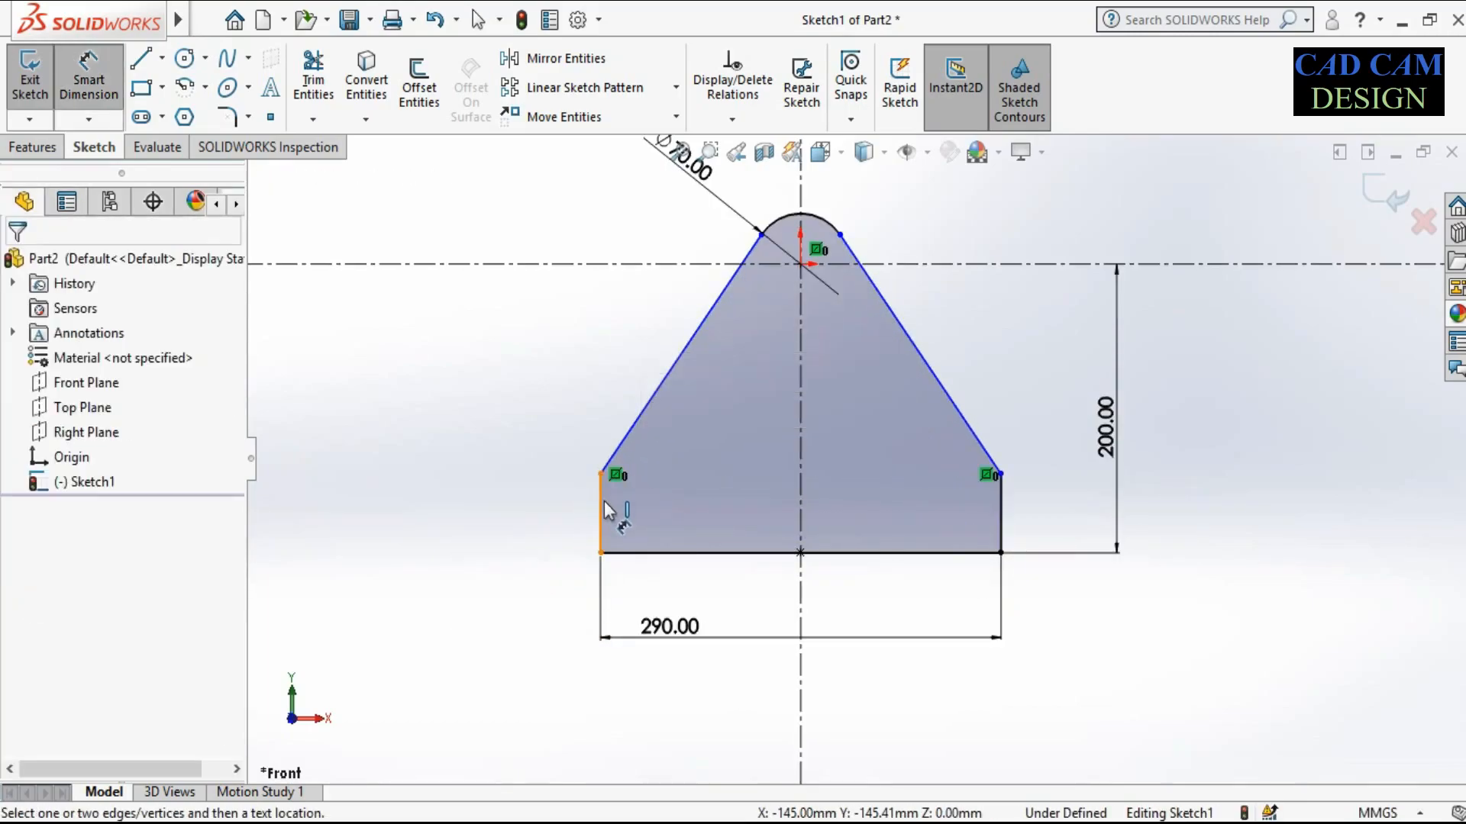
pyautogui.click(603, 508)
pyautogui.click(546, 506)
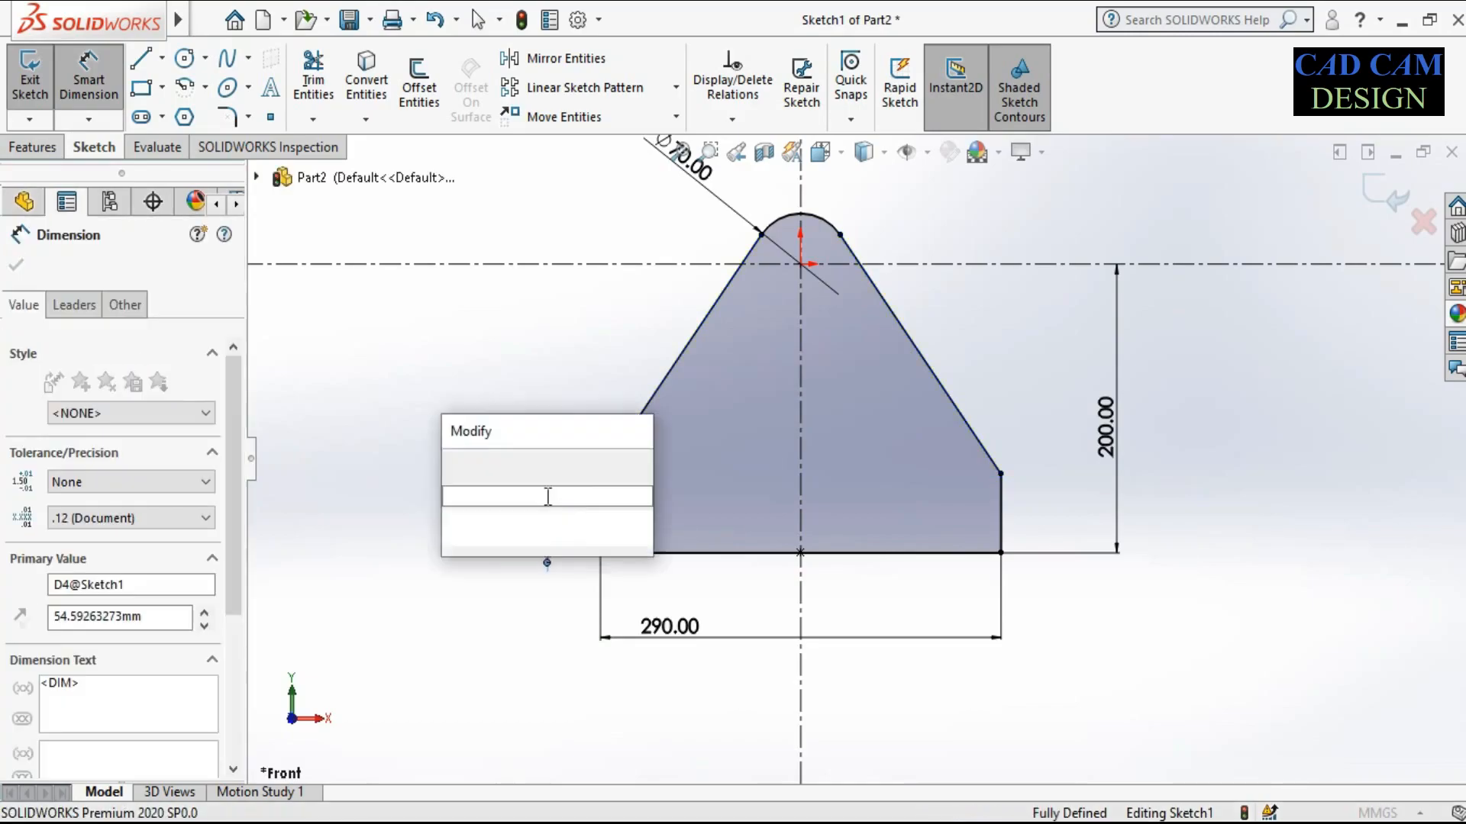
pyautogui.write('20')
pyautogui.press('Return')
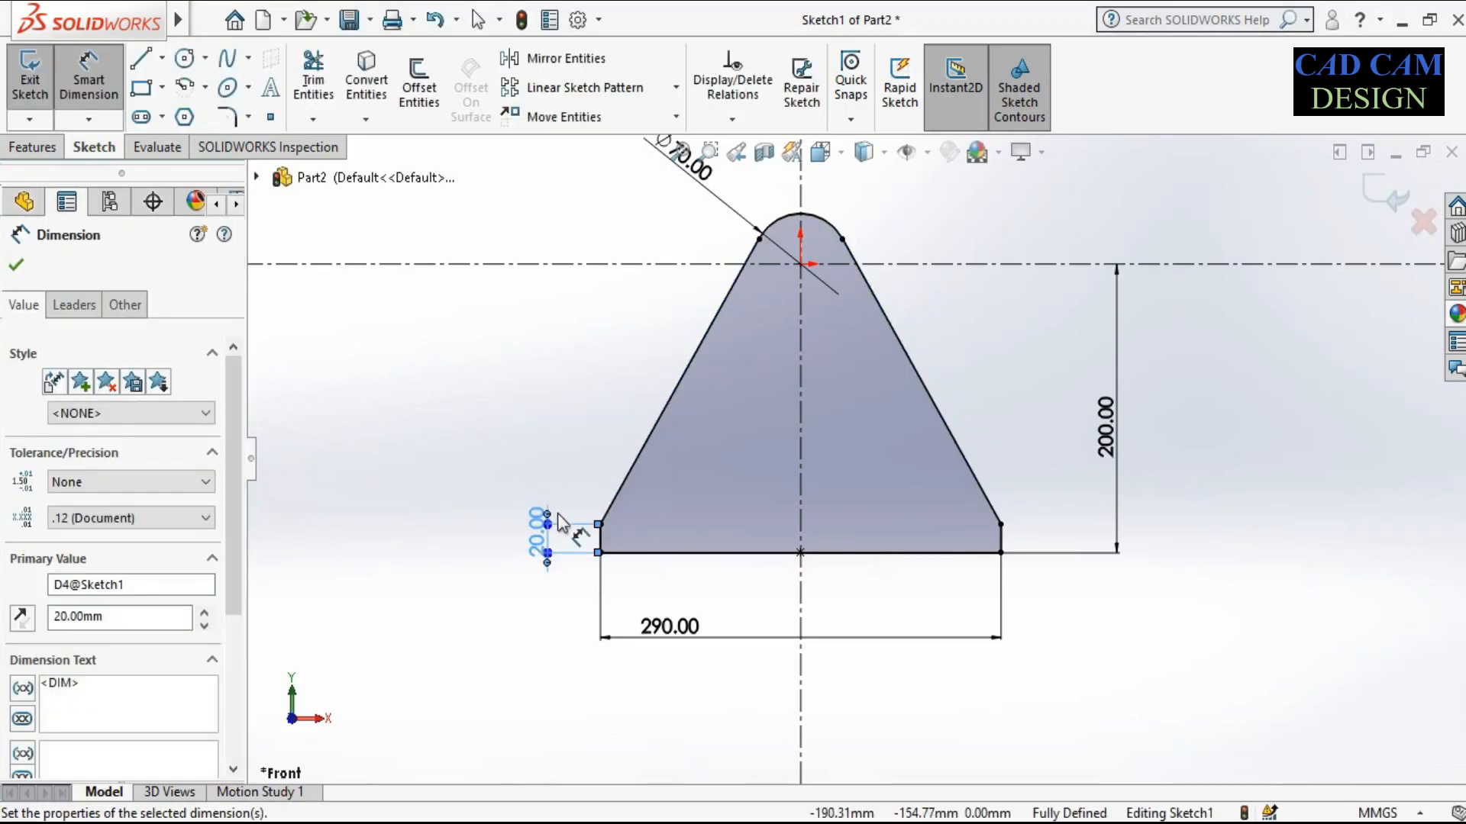
# Finish the sketch and extrude the tapered profile as a Blind boss 20 mm deep from the sketch plane
pyautogui.scroll(2, 844, 333)
pyautogui.scroll(-1, 1053, 358)
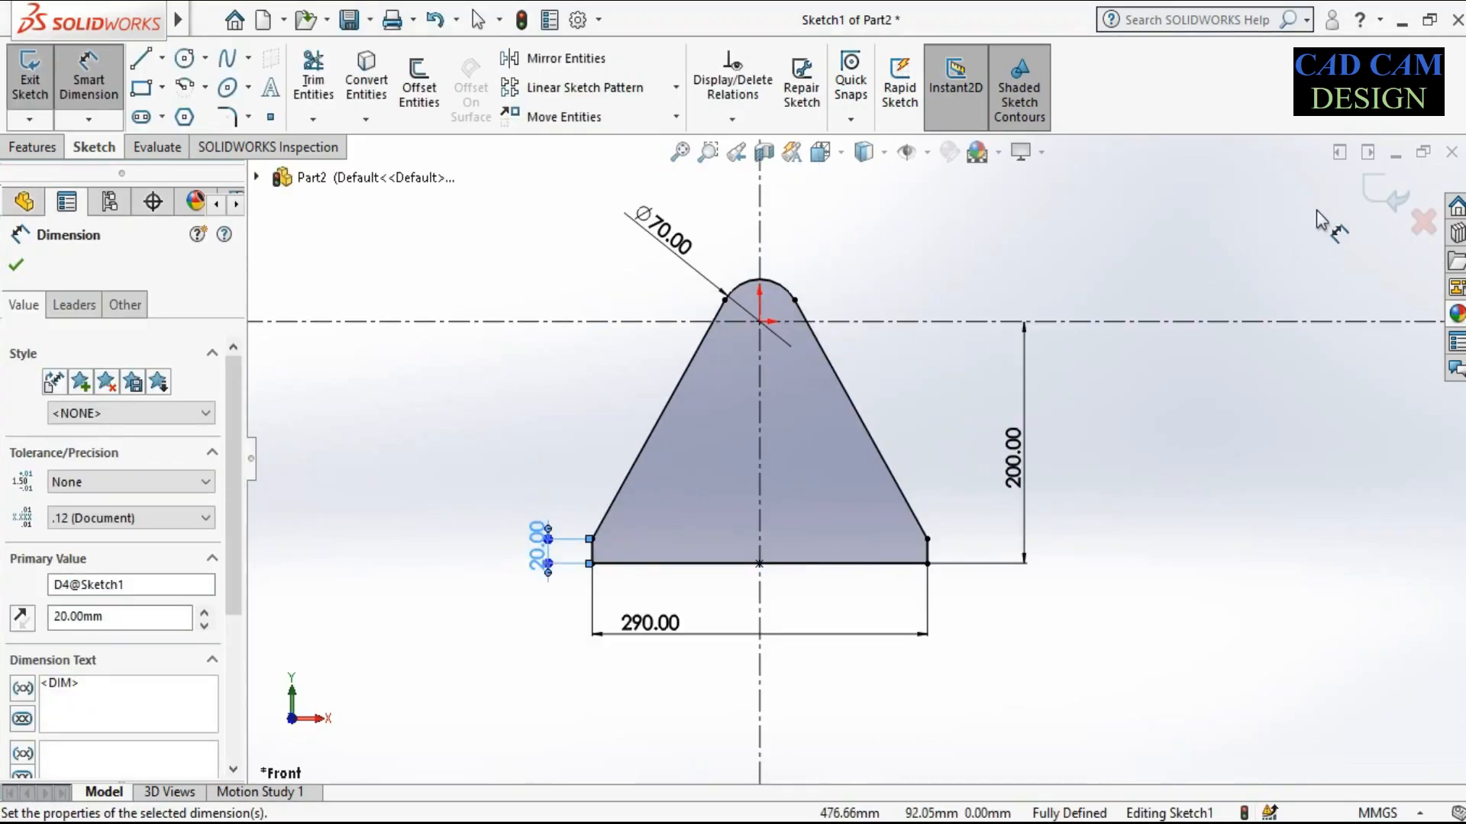
pyautogui.click(811, 419)
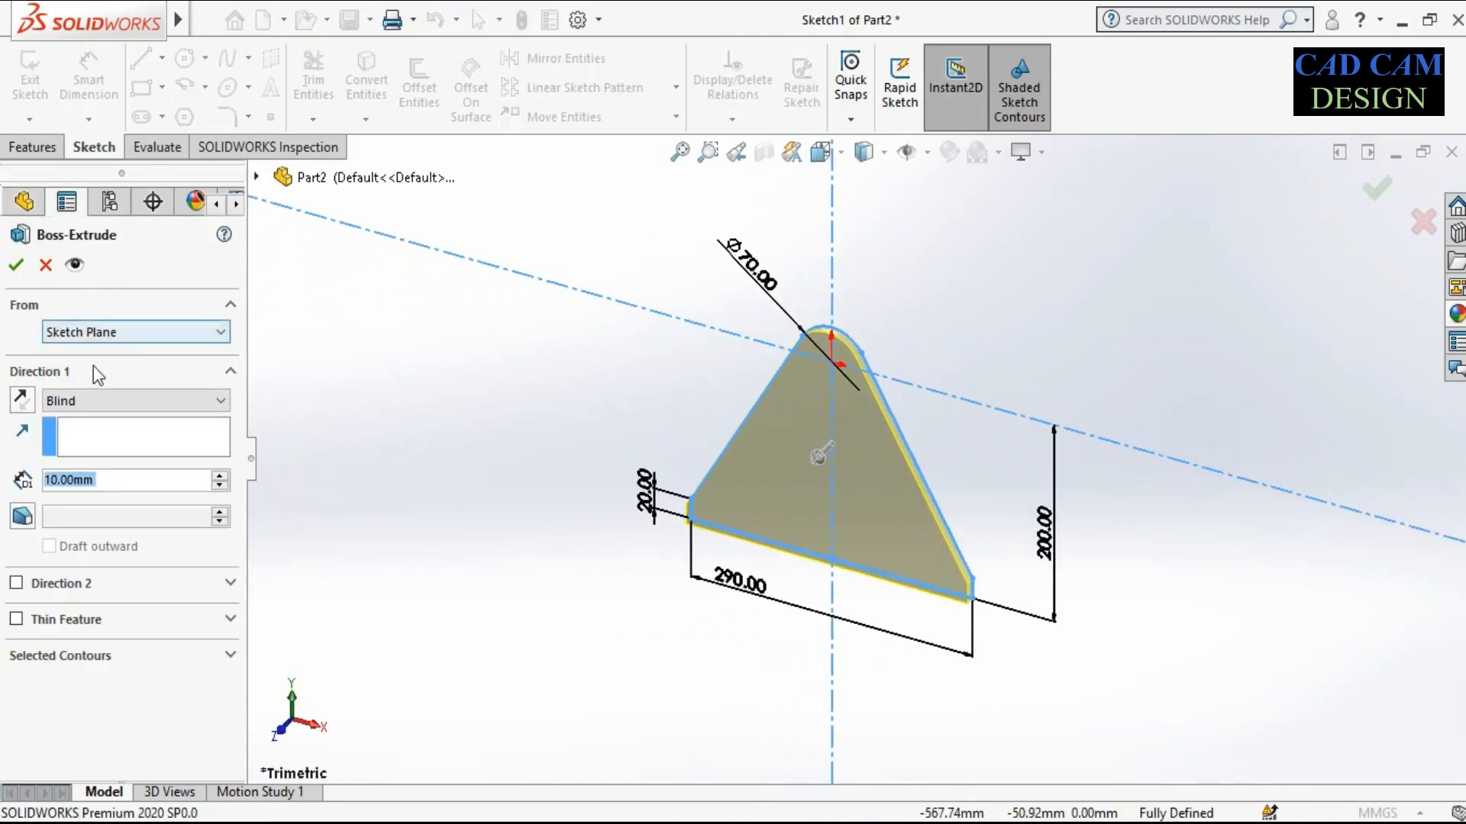
pyautogui.click(111, 398)
pyautogui.click(110, 415)
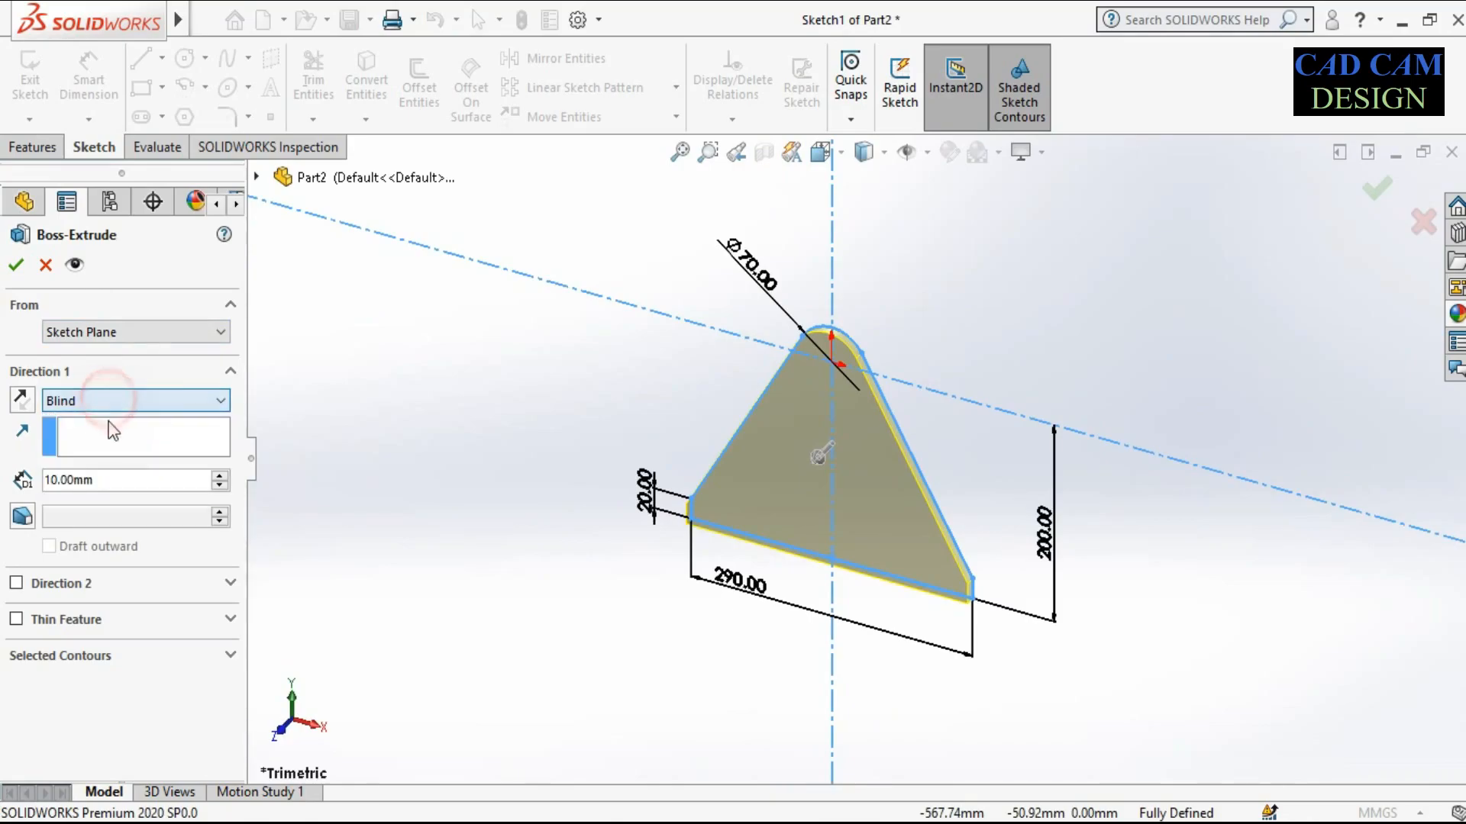
pyautogui.write('200')
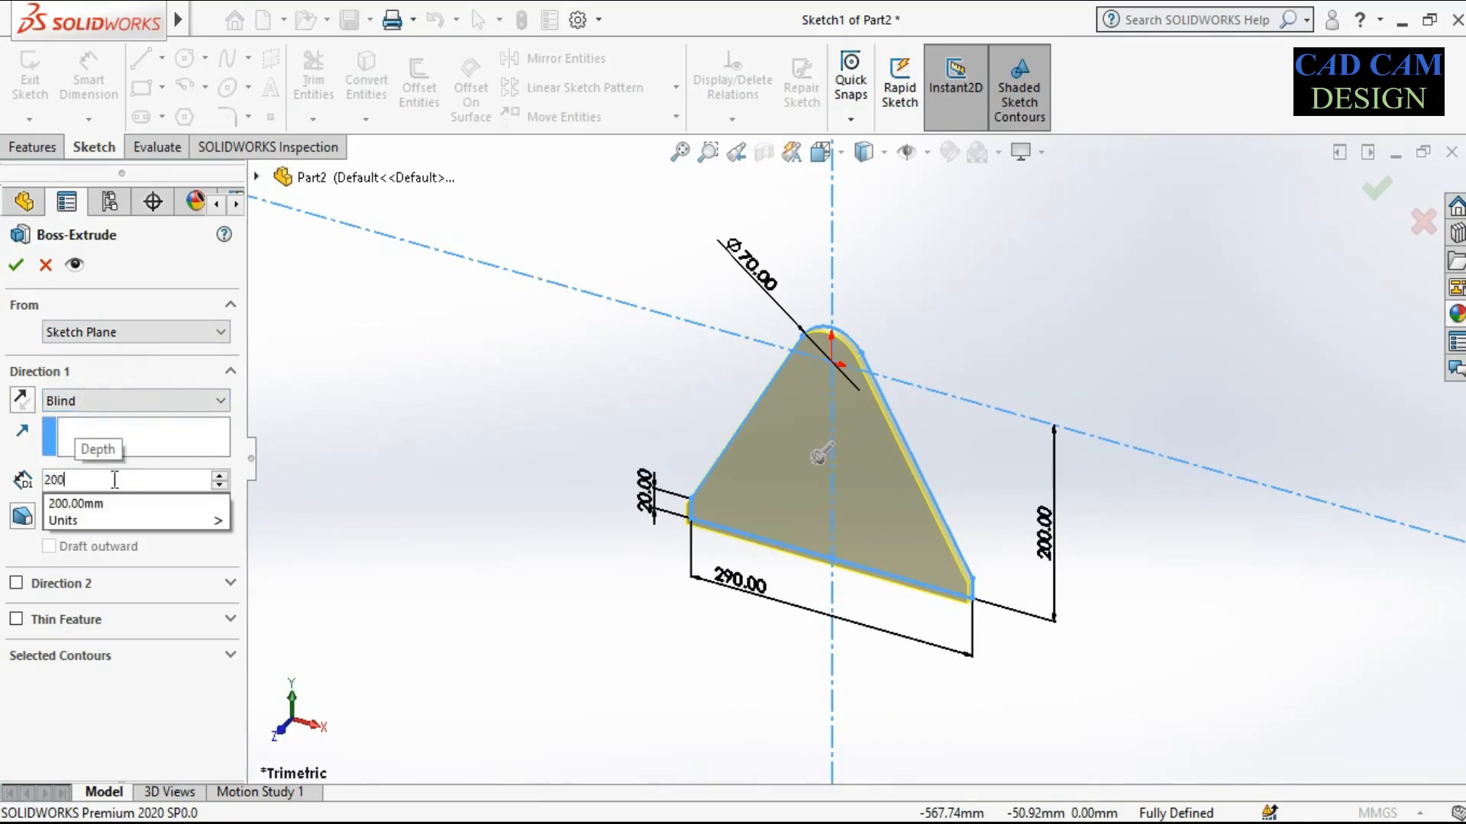
pyautogui.press('Return')
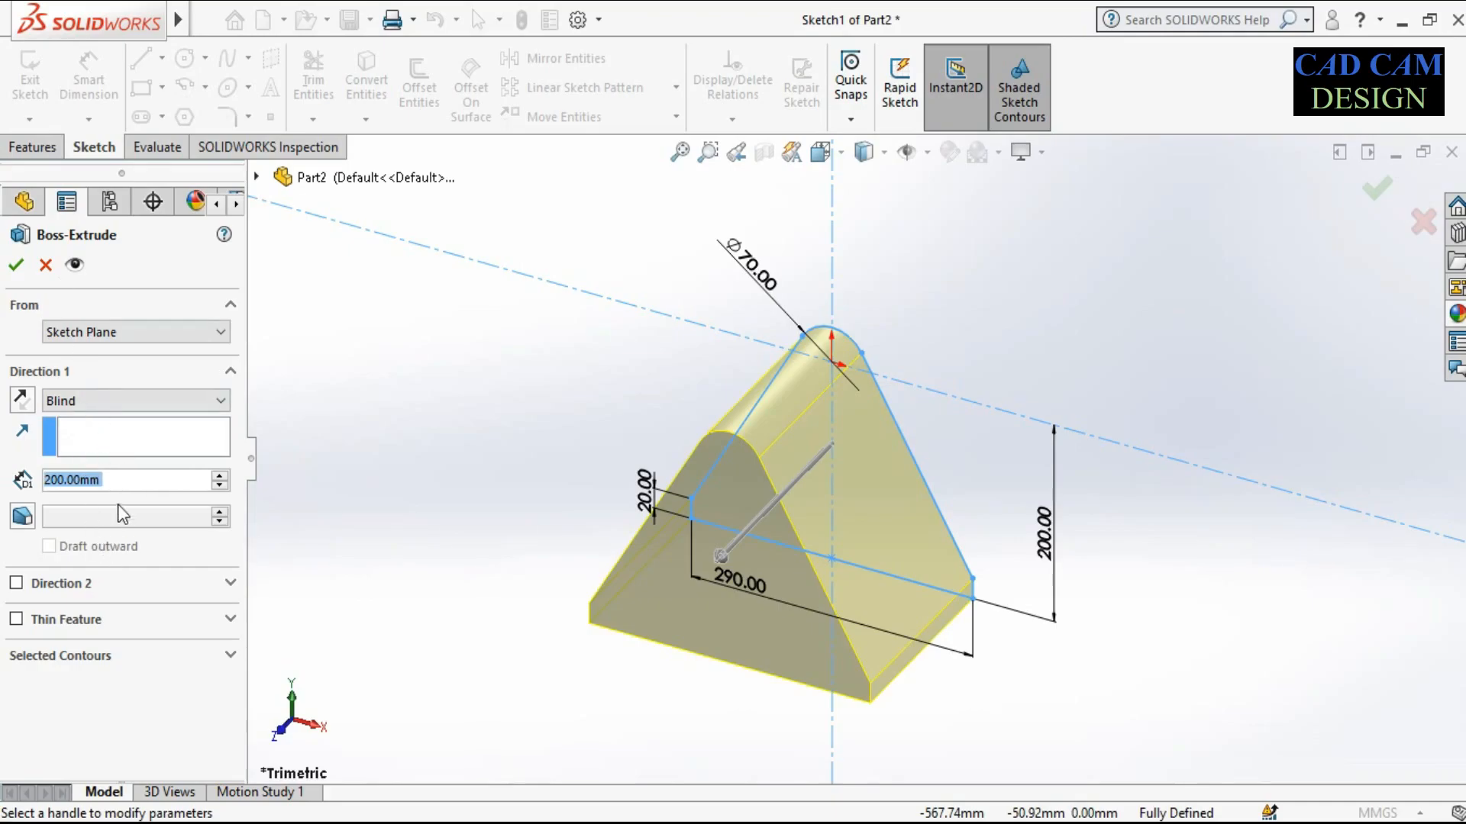
pyautogui.write('20')
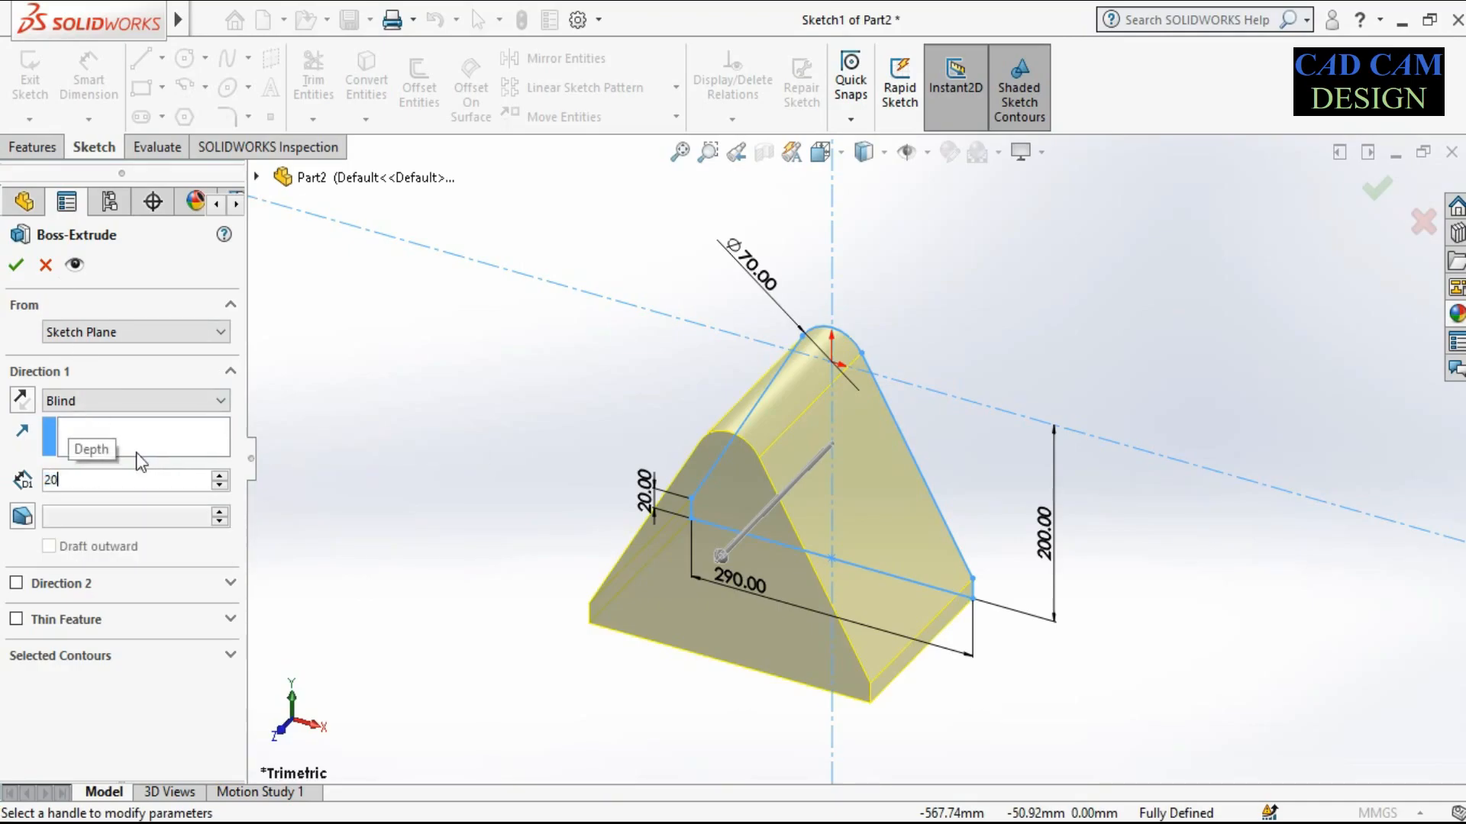
pyautogui.press('Return')
pyautogui.click(16, 266)
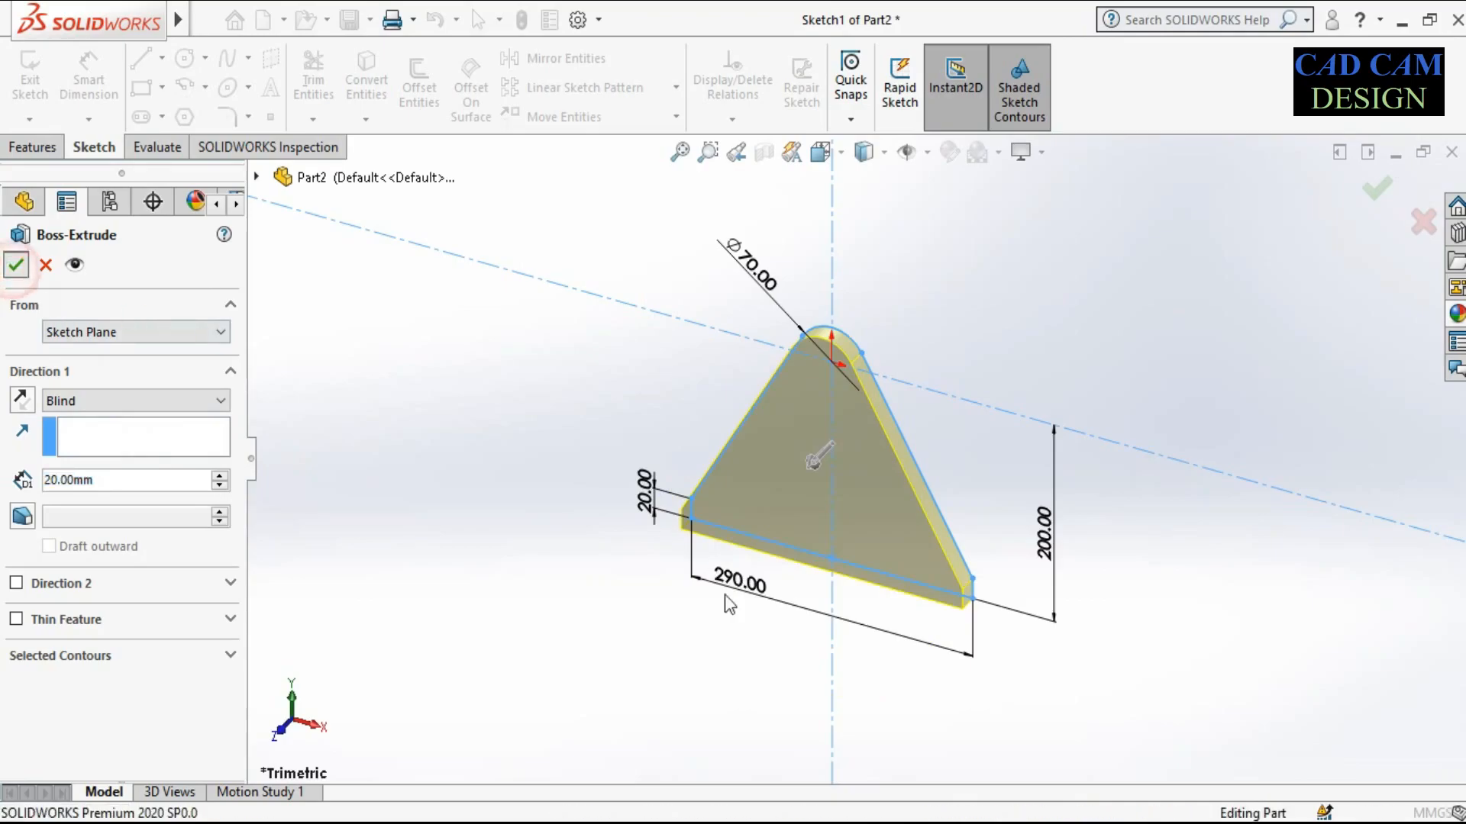
# Start a sketch on the large back face of the tapered plate and view it straight on
pyautogui.click(649, 590)
pyautogui.moveTo(725, 565); pyautogui.dragTo(570, 551, button='middle')
pyautogui.click(803, 377)
pyautogui.click(34, 78)
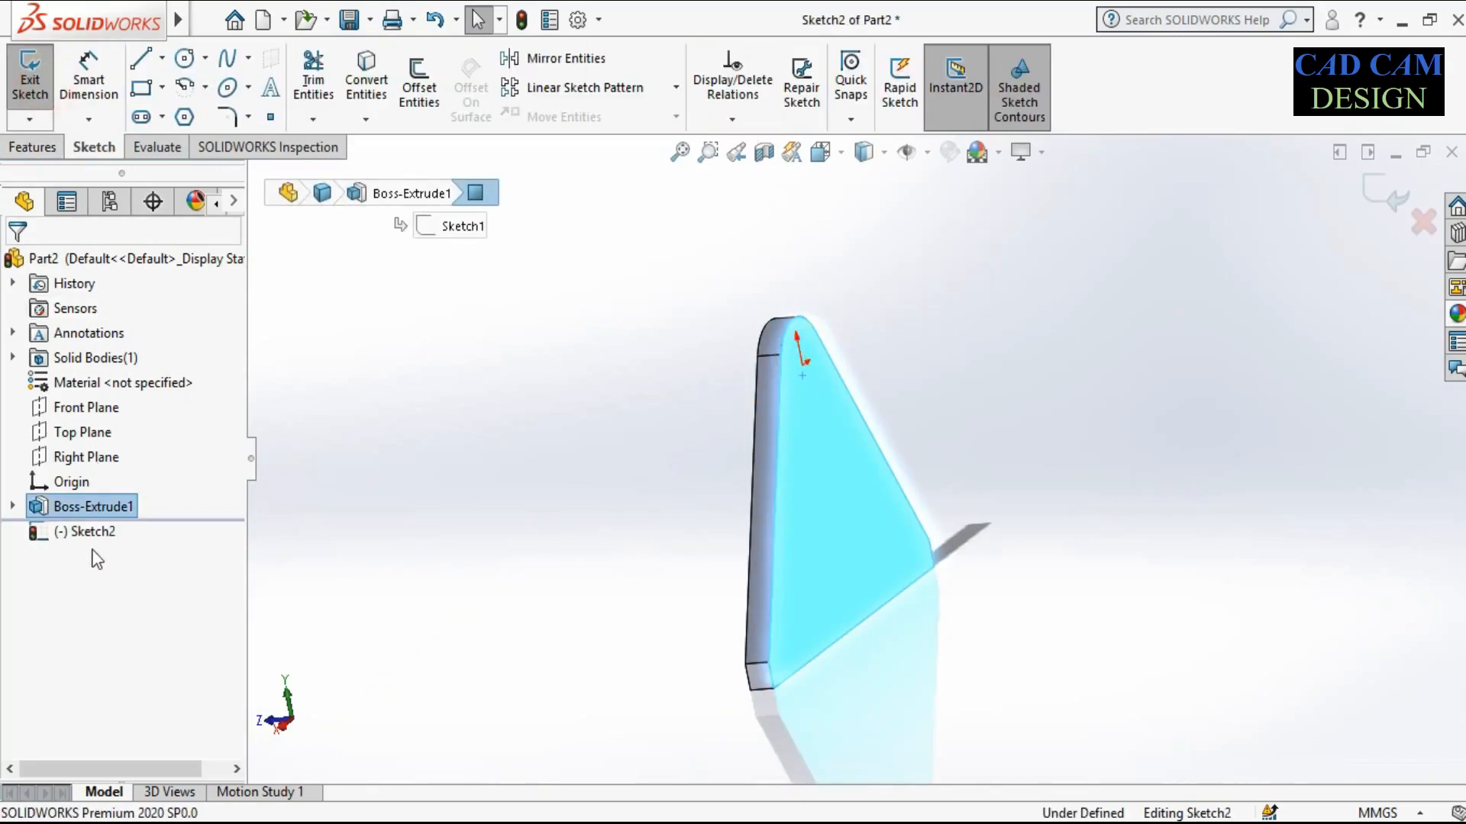
pyautogui.click(107, 532)
pyautogui.click(157, 484)
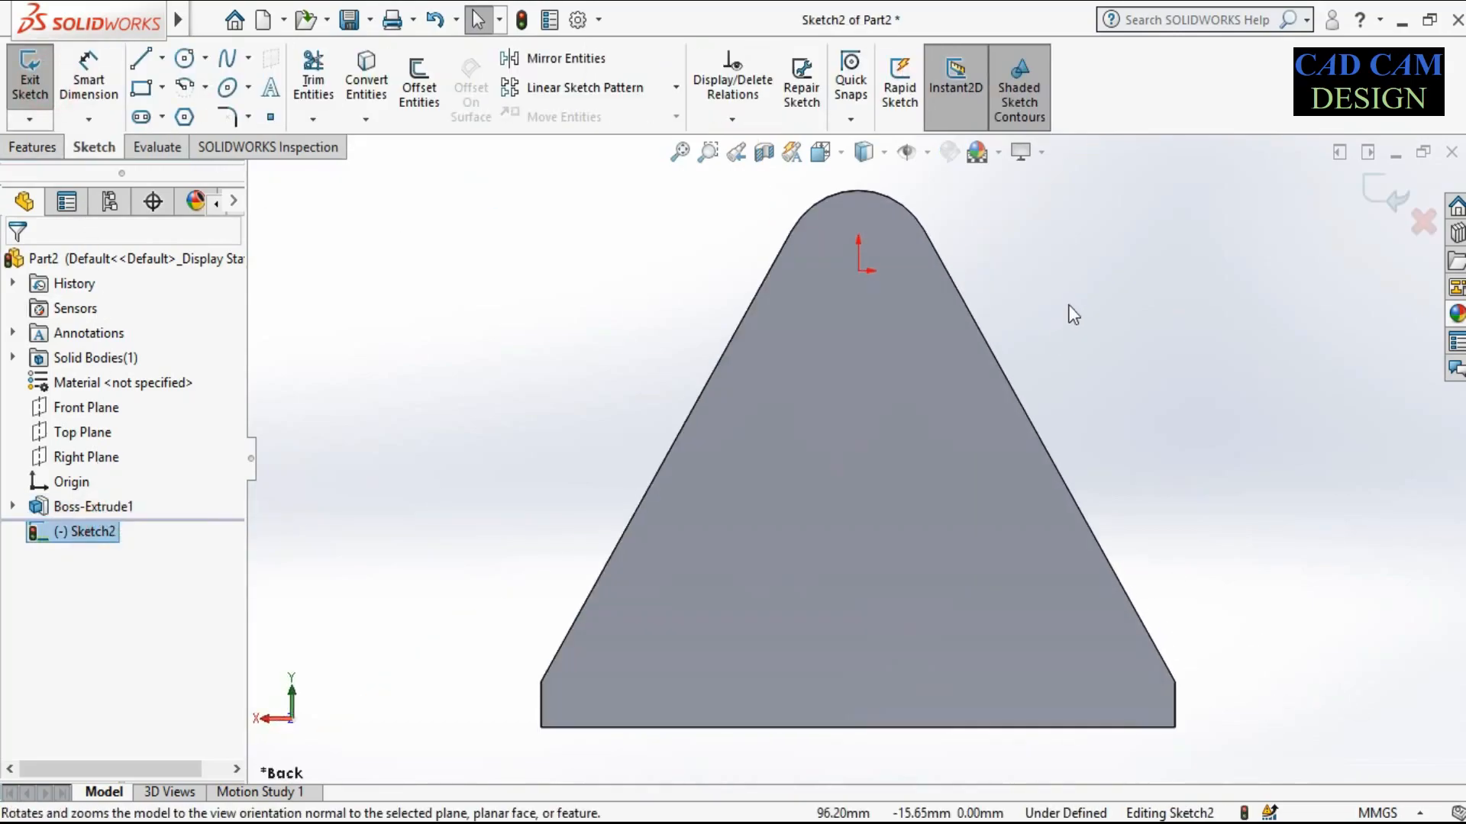
# Sketch a circle centred on the origin that reaches the crest of the plate's rounded top, and finish the sketch
pyautogui.scroll(2, 951, 178)
pyautogui.scroll(-2, 884, 204)
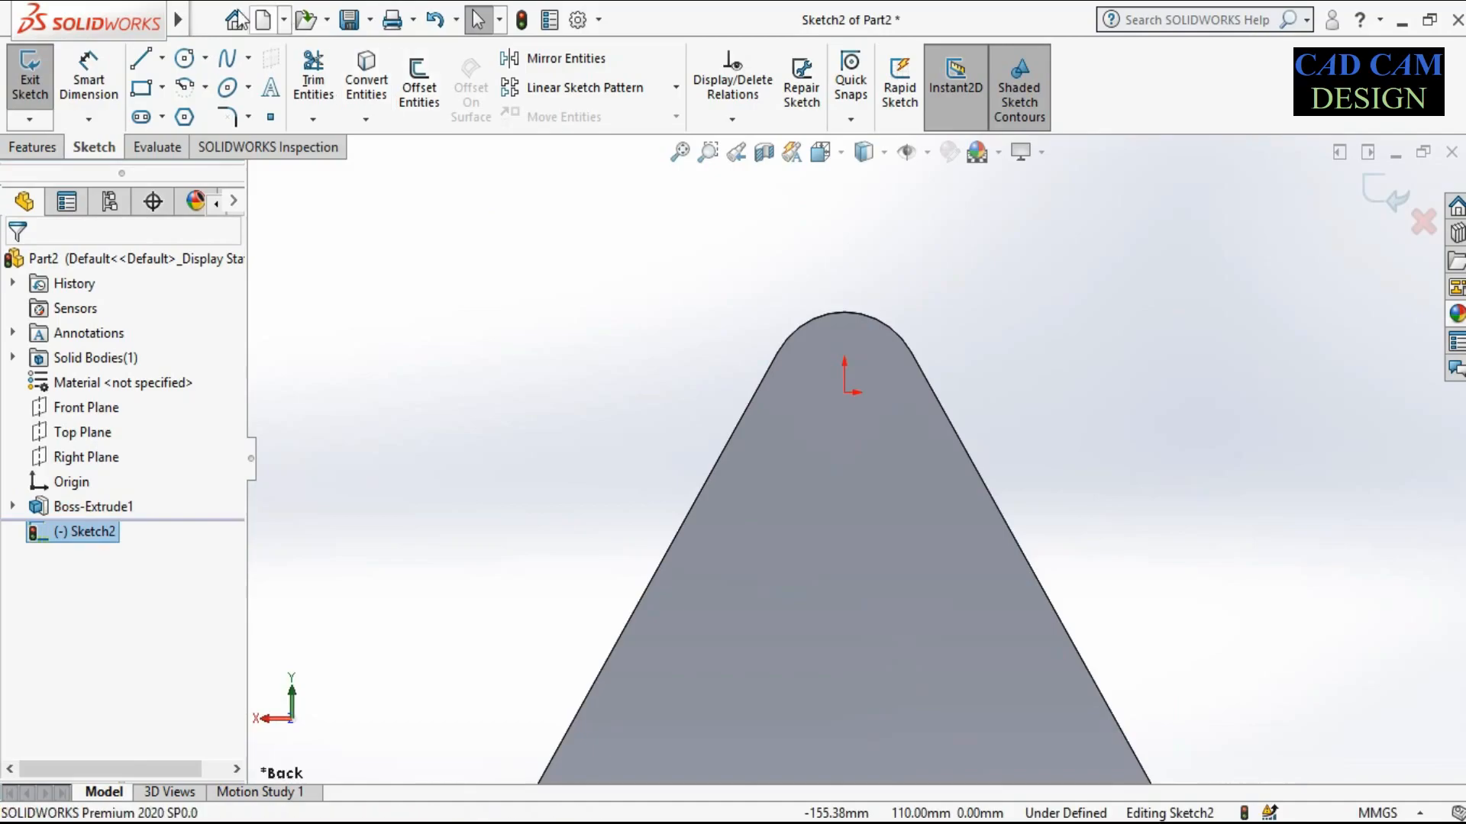
pyautogui.click(182, 61)
pyautogui.click(844, 393)
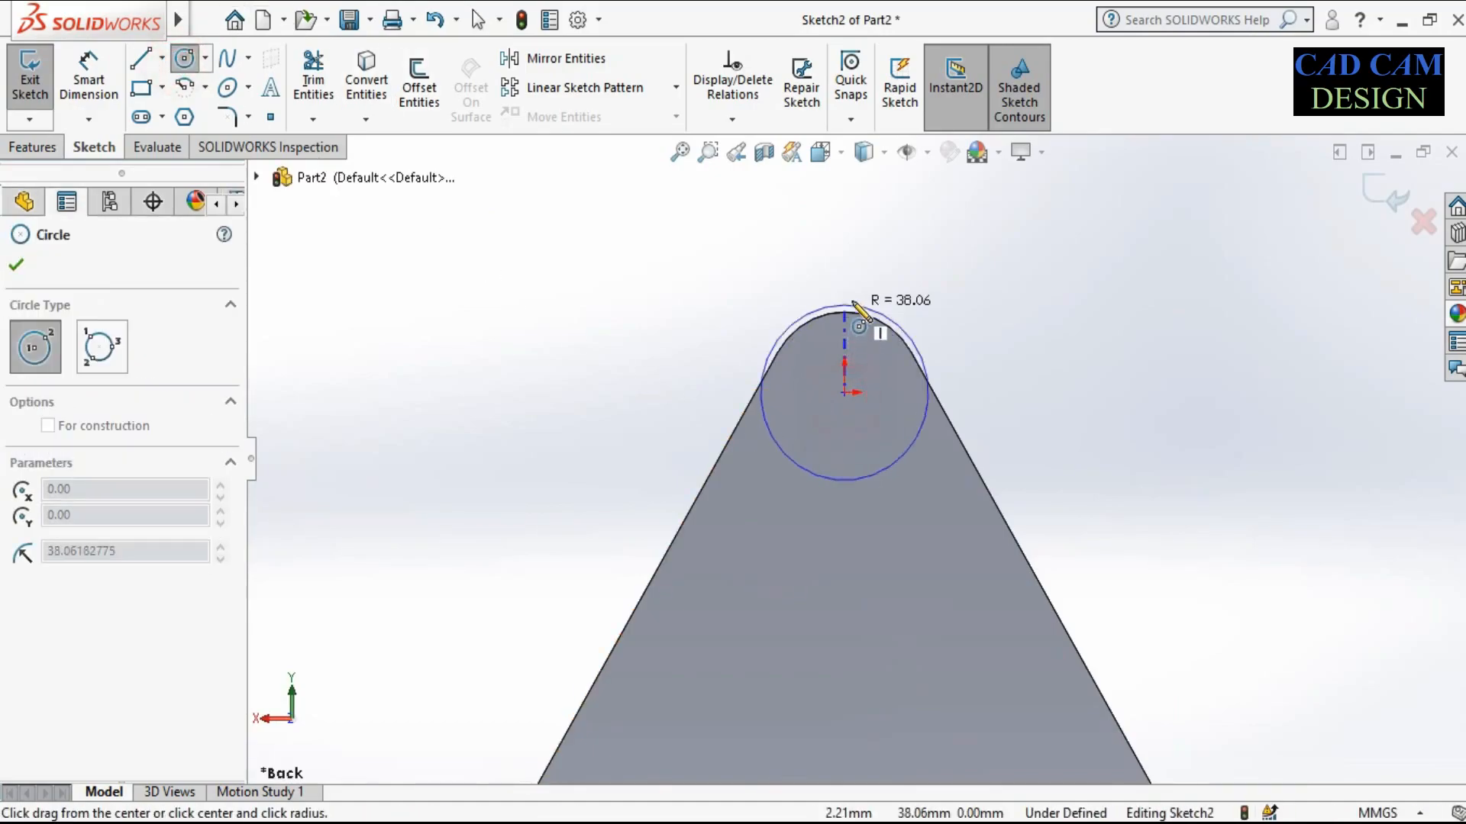
pyautogui.click(845, 312)
pyautogui.rightClick(1036, 231)
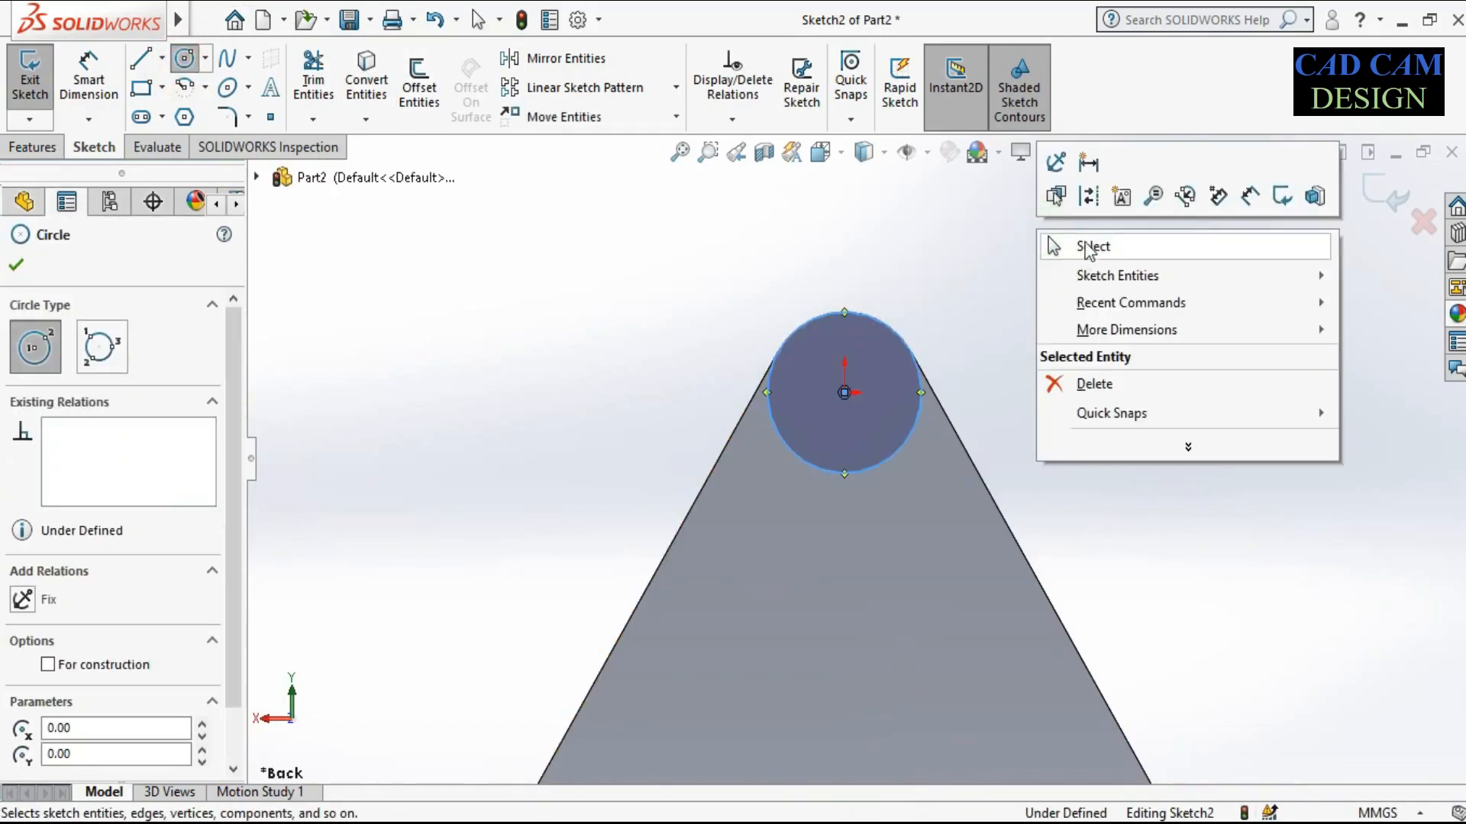
pyautogui.click(1088, 242)
pyautogui.click(1396, 183)
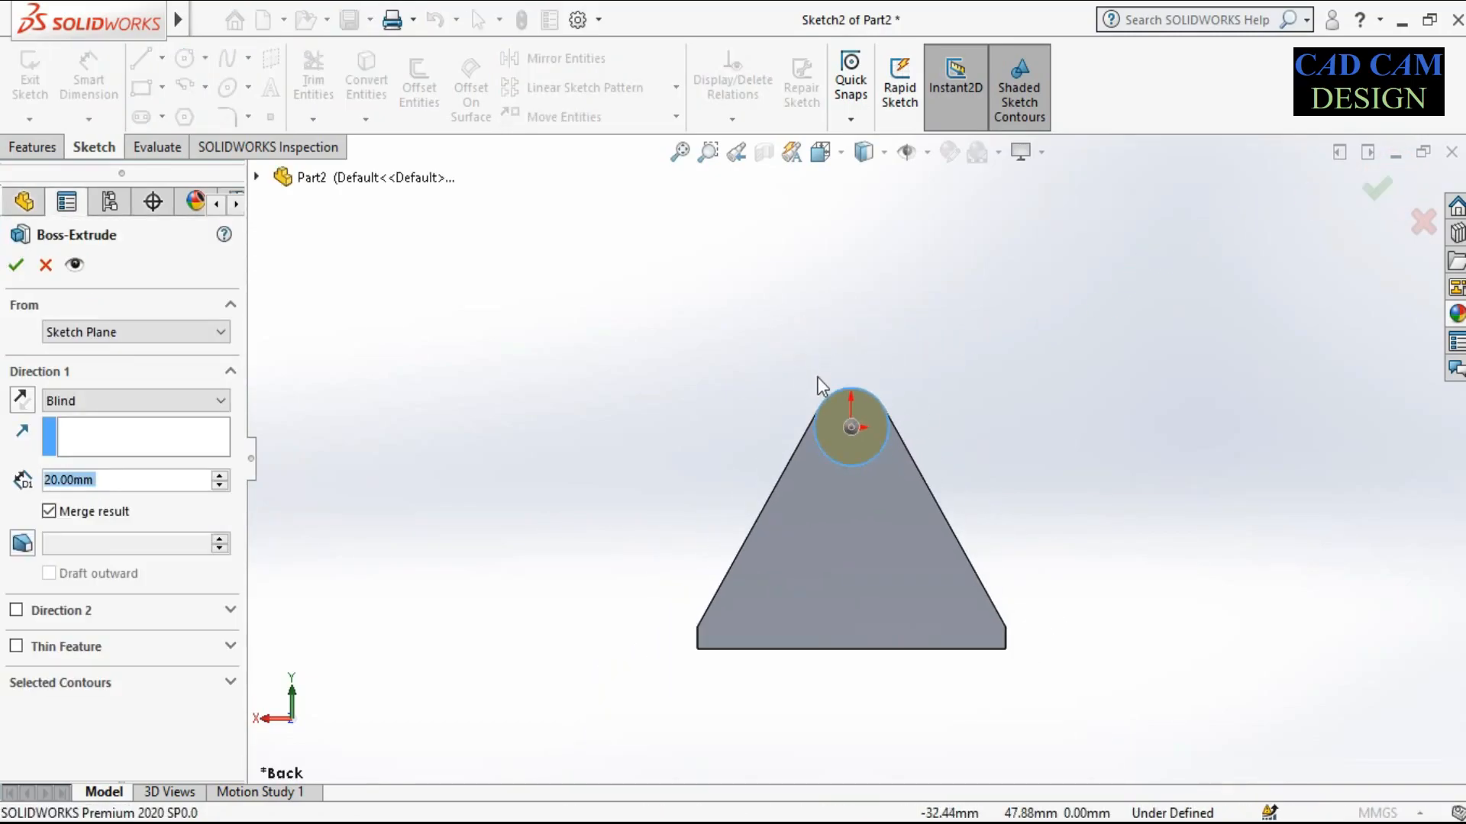
# Extrude the circle as a Blind boss 25 mm outward from the back face, merged with the plate
pyautogui.scroll(2, 962, 428)
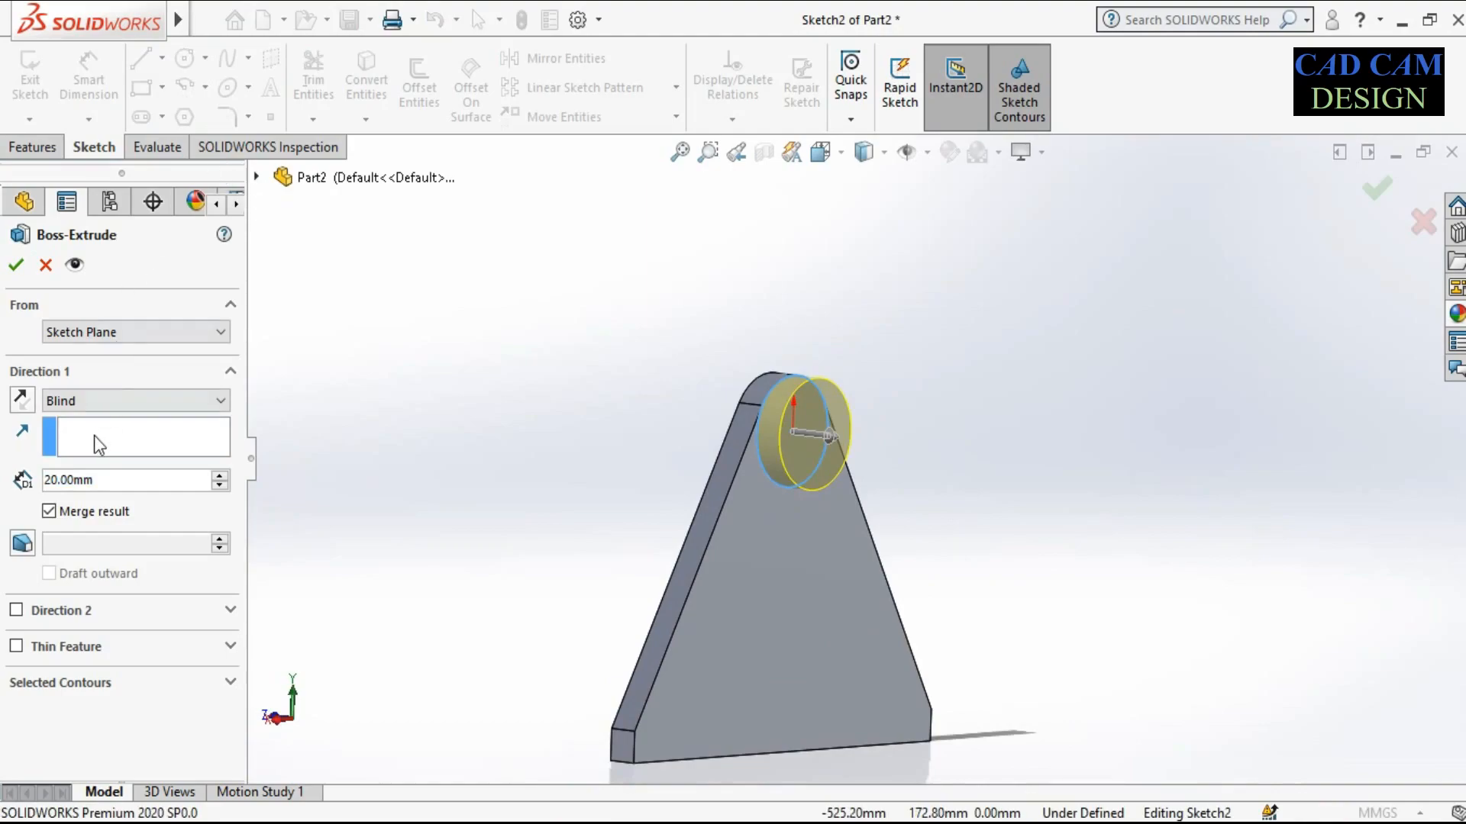
pyautogui.doubleClick(132, 480)
pyautogui.write('25')
pyautogui.press('Return')
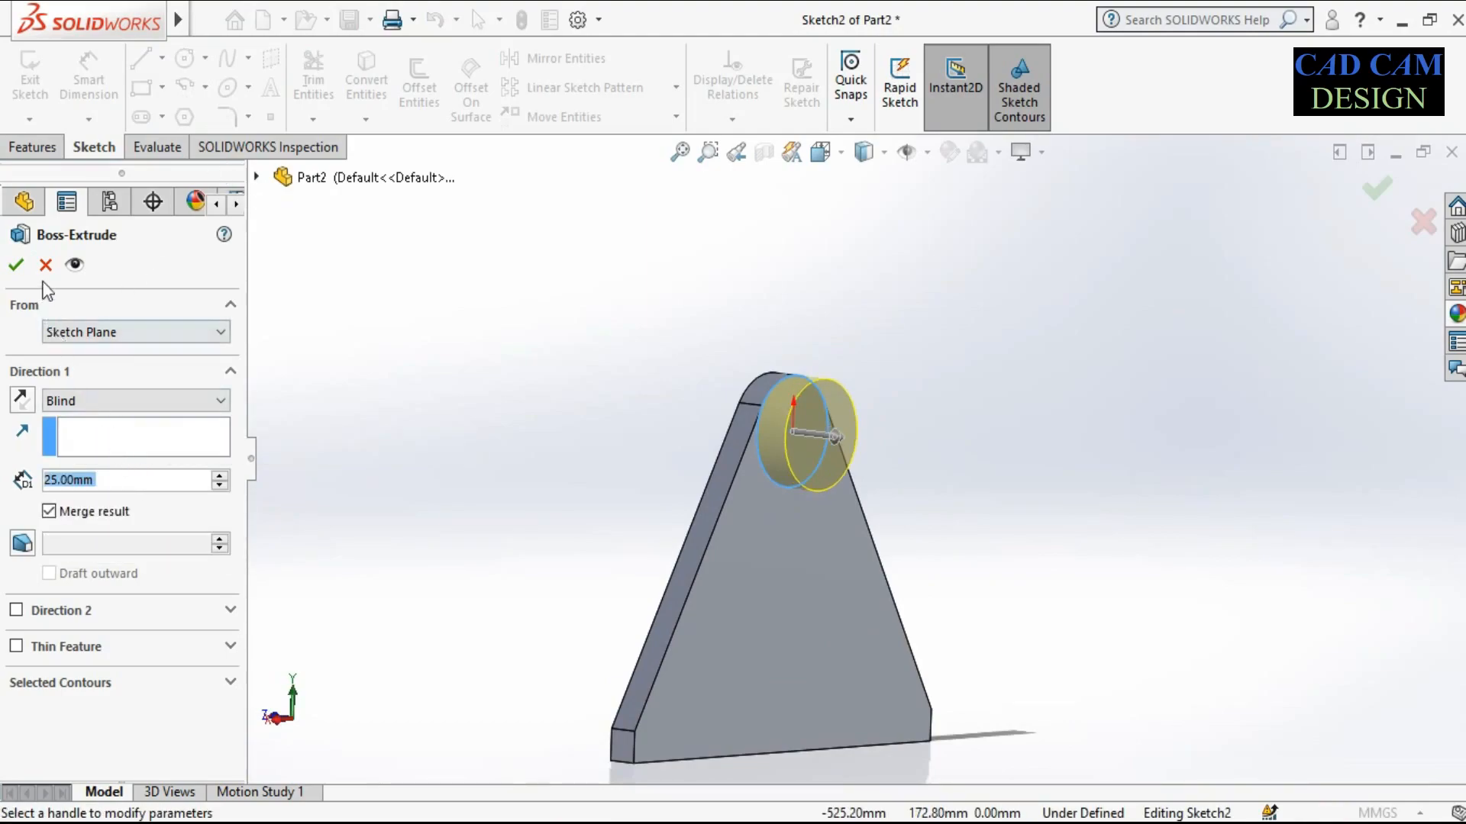
pyautogui.click(13, 265)
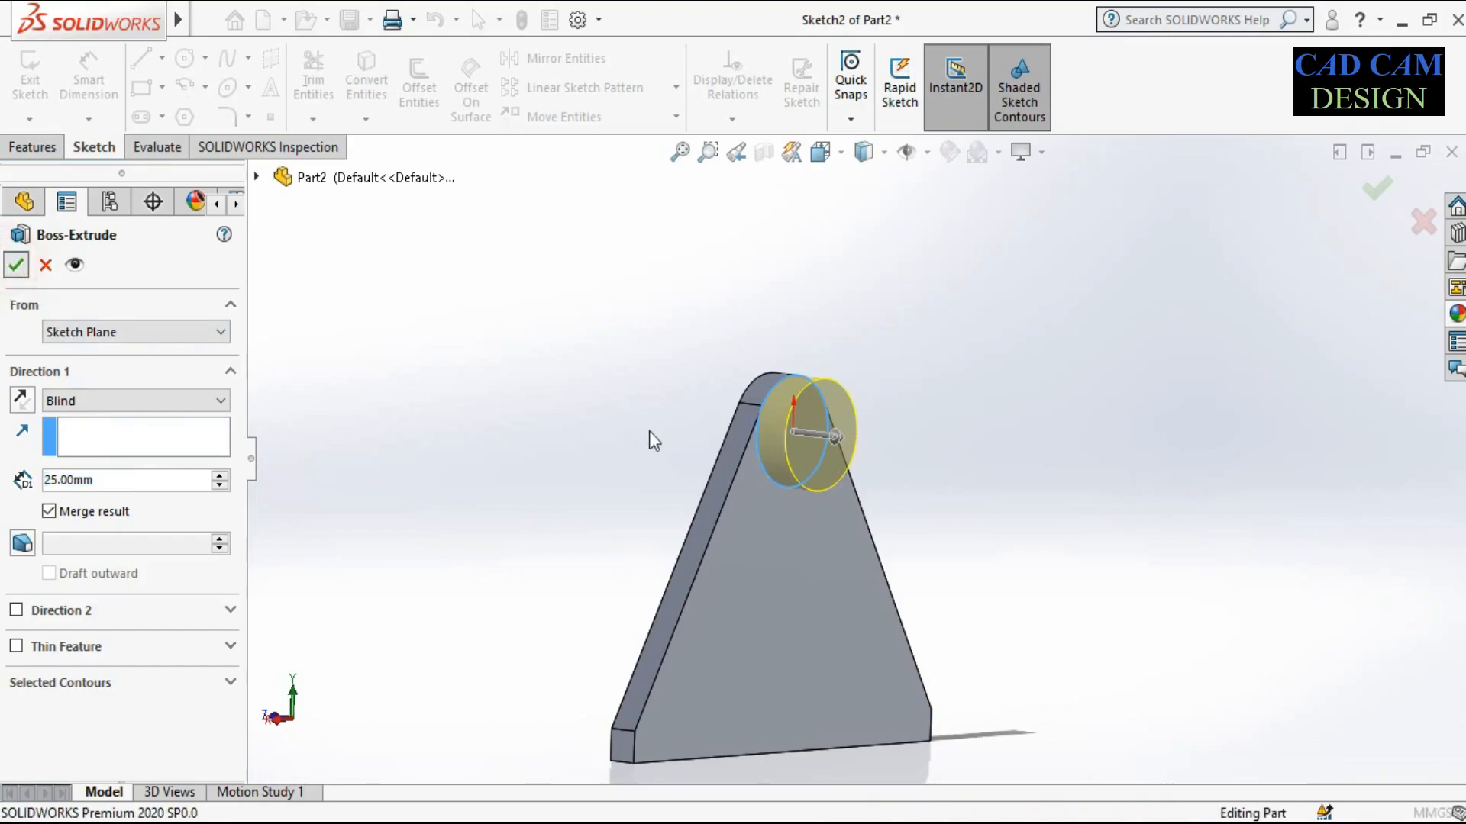
# Start an Extruded Cut sketch on the plate's back face below the round boss and view it straight on
pyautogui.moveTo(936, 571); pyautogui.dragTo(767, 496, button='middle')
pyautogui.click(1058, 478)
pyautogui.scroll(-1, 864, 437)
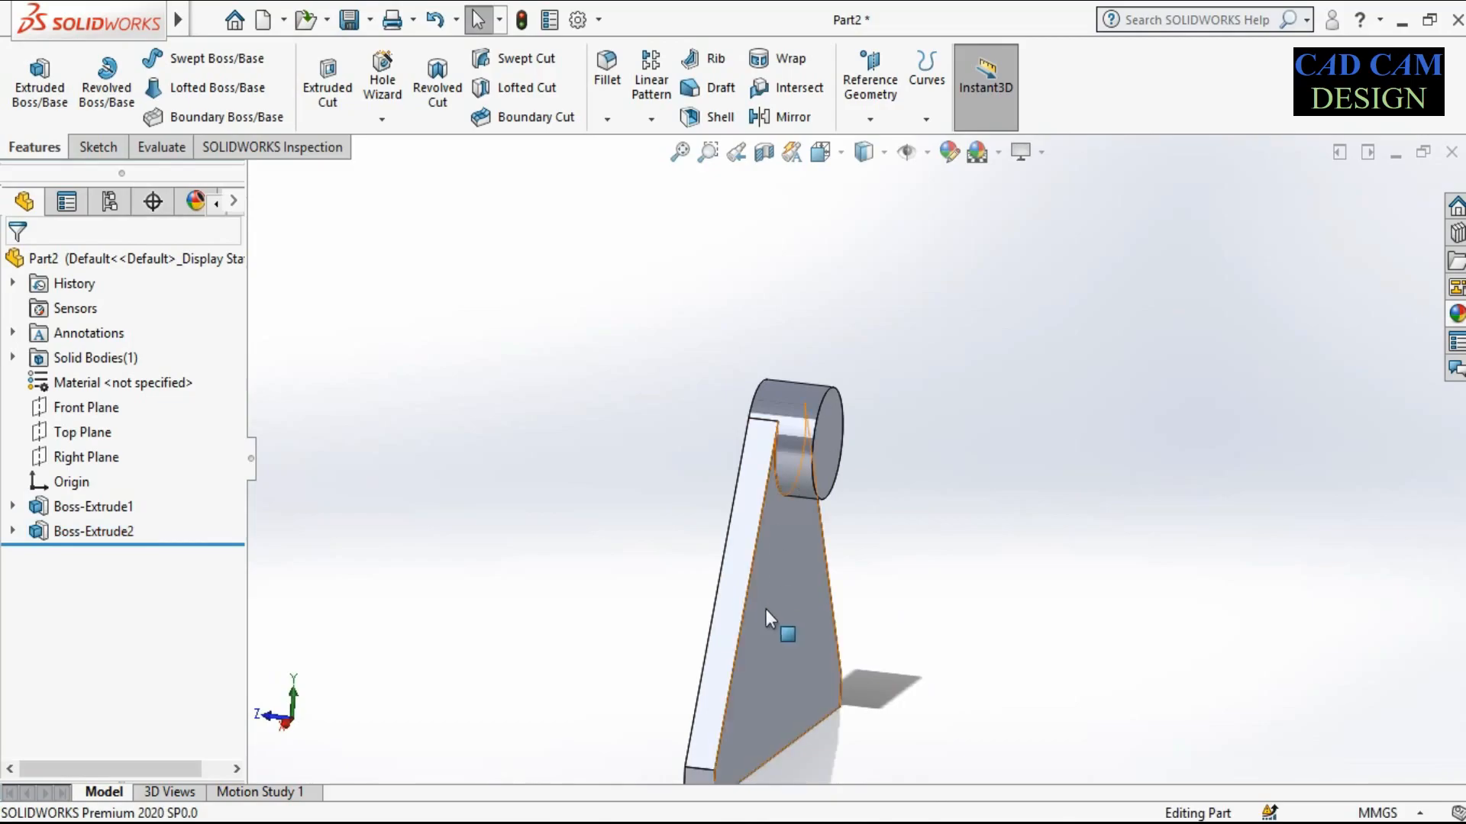
pyautogui.click(780, 569)
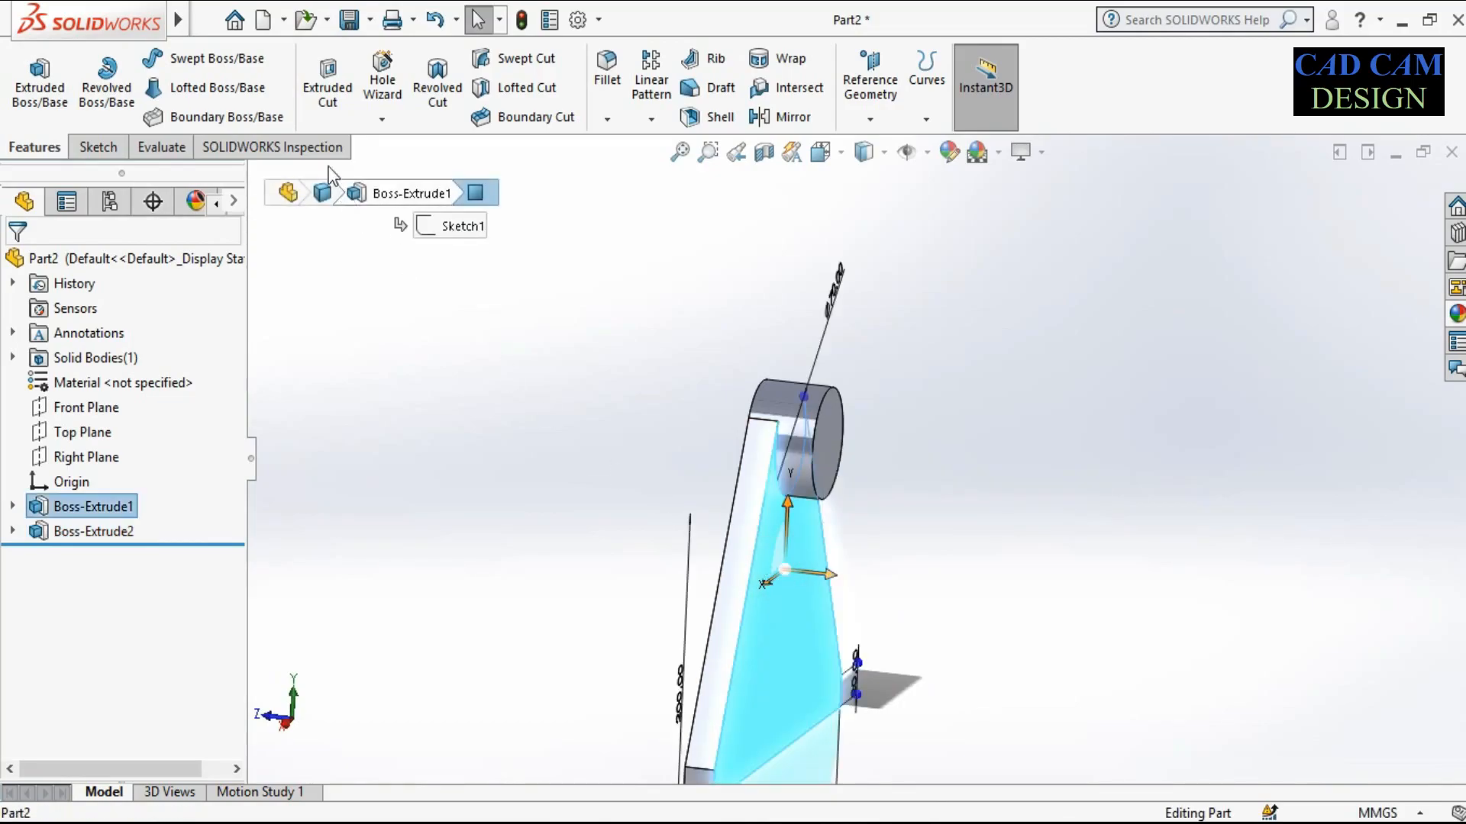
pyautogui.click(327, 88)
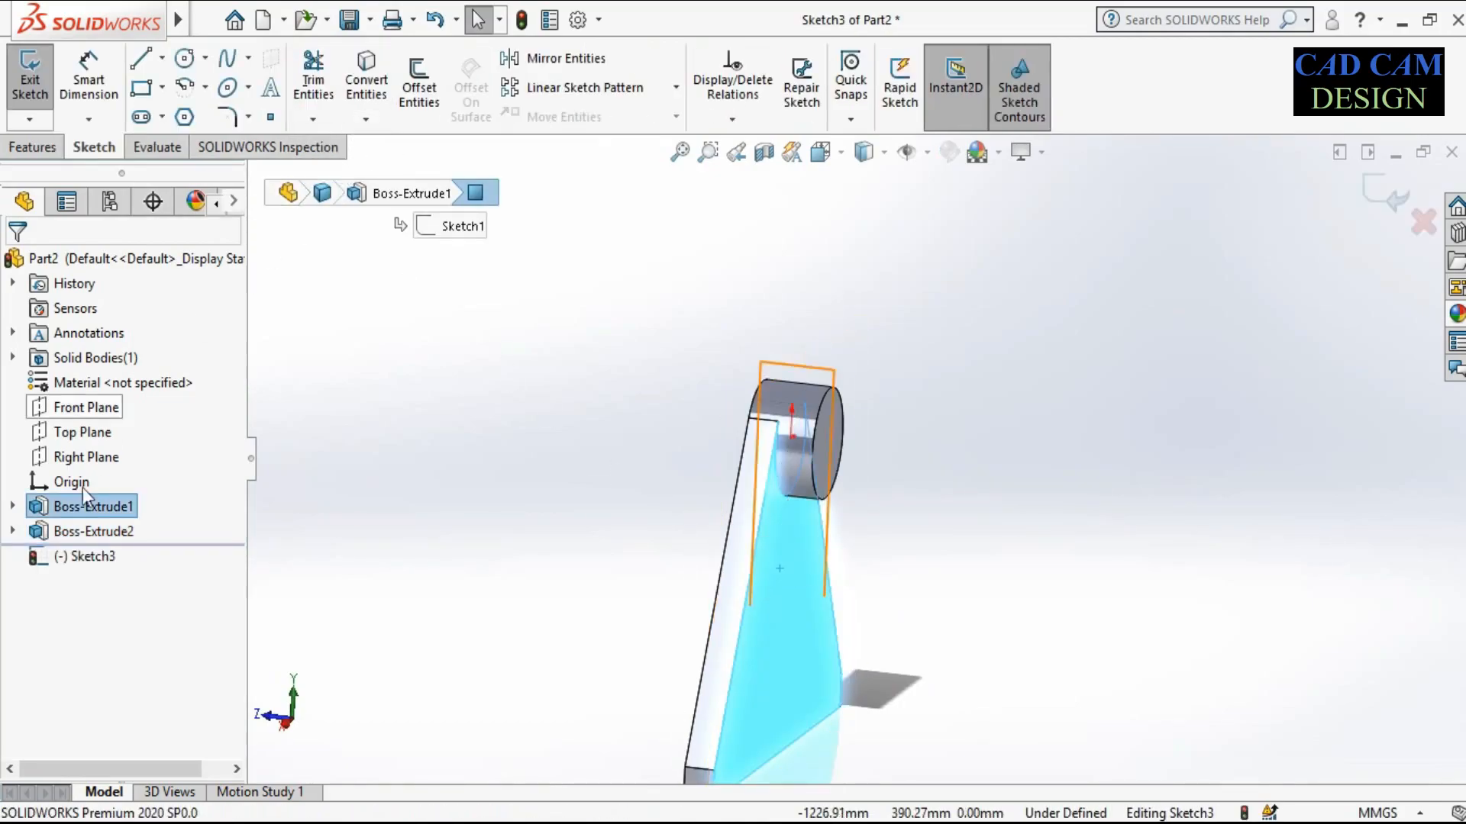
pyautogui.click(61, 565)
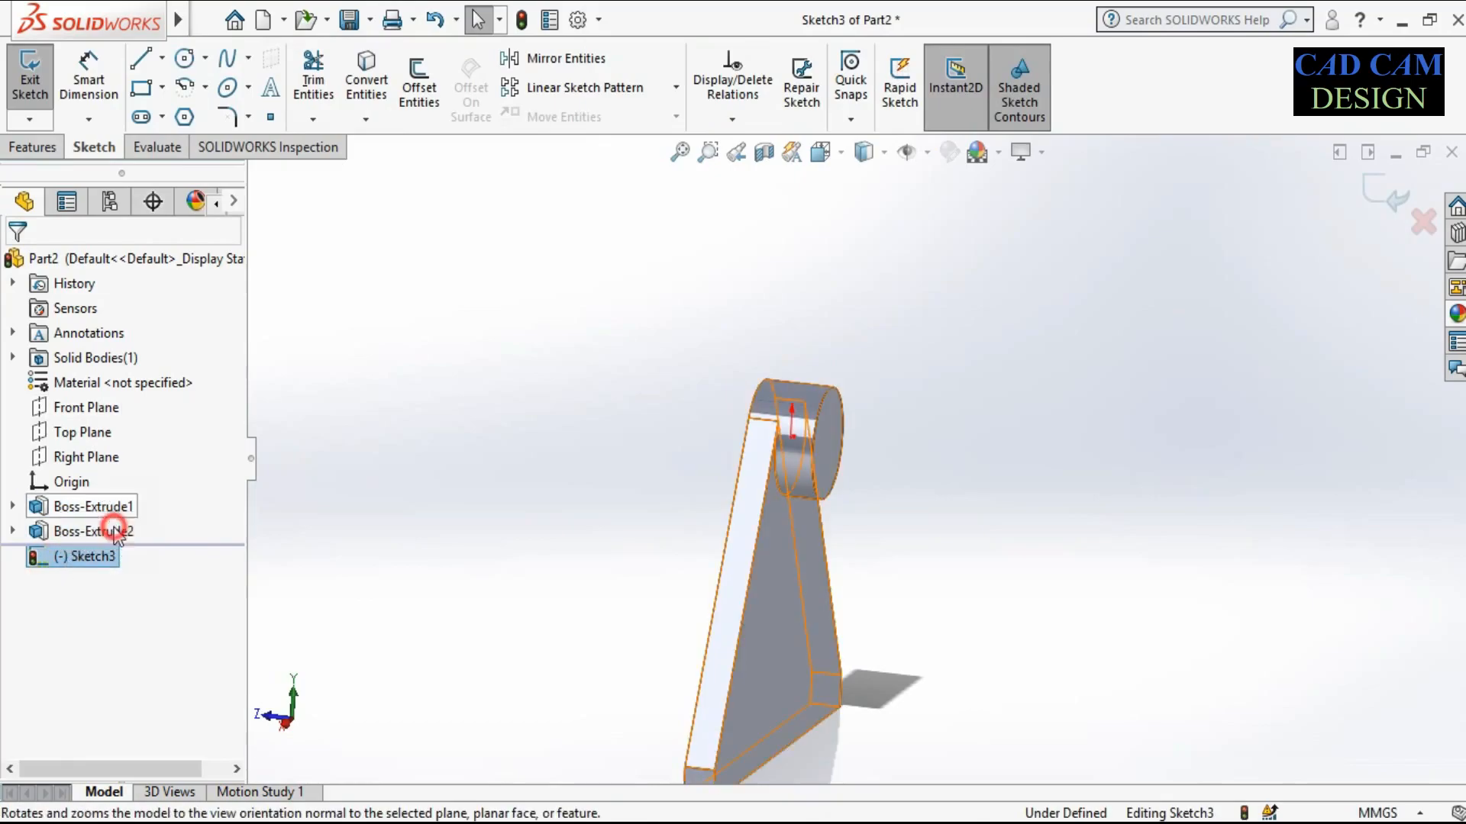
pyautogui.click(100, 527)
# Sketch a circle centred on the origin inside the round boss outline and dimension its diameter as 30 mm
pyautogui.click(184, 57)
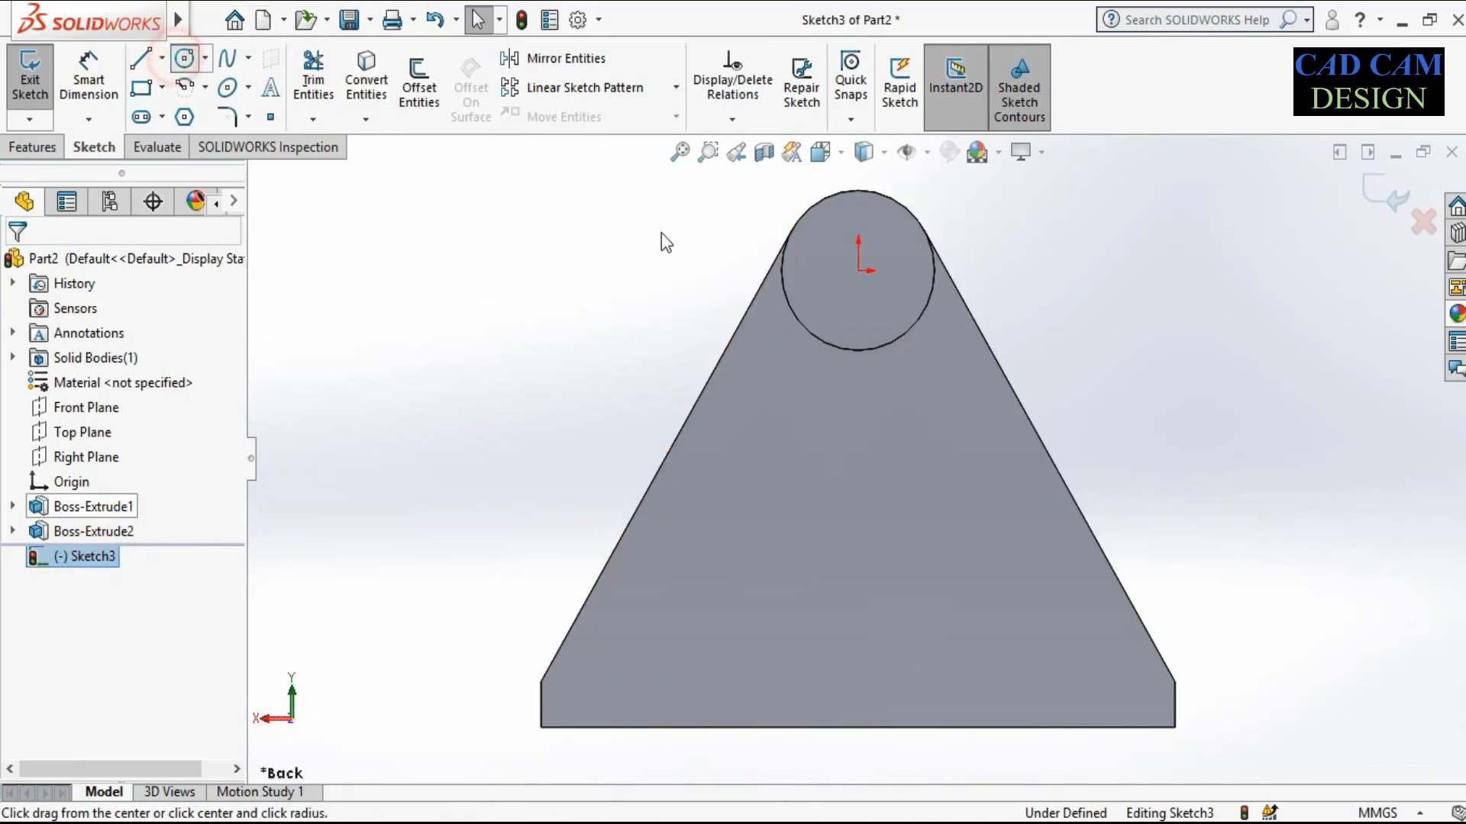
pyautogui.click(857, 271)
pyautogui.click(863, 323)
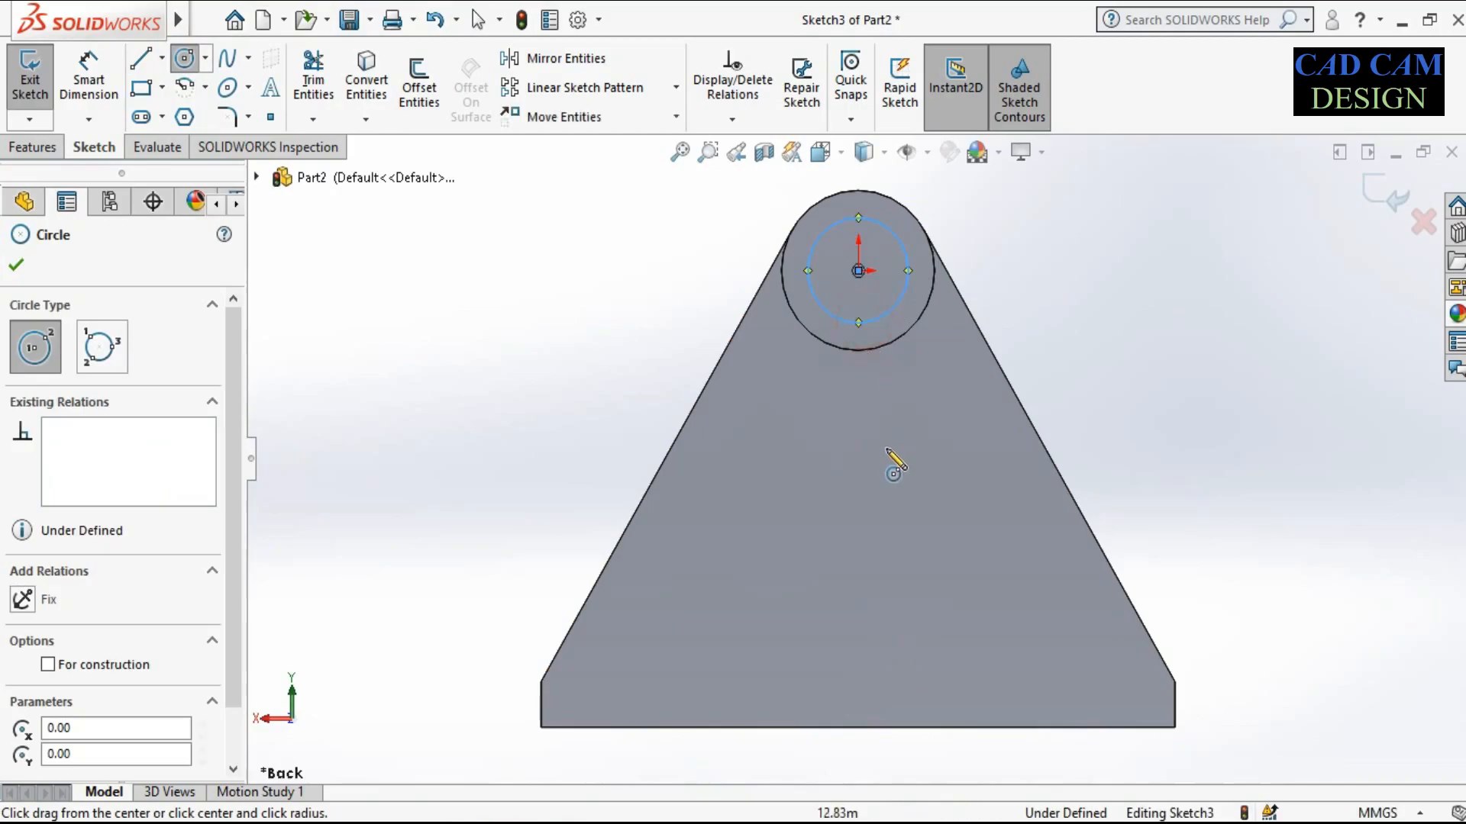
pyautogui.moveTo(882, 447); pyautogui.dragTo(864, 272, button='right')
pyautogui.click(826, 227)
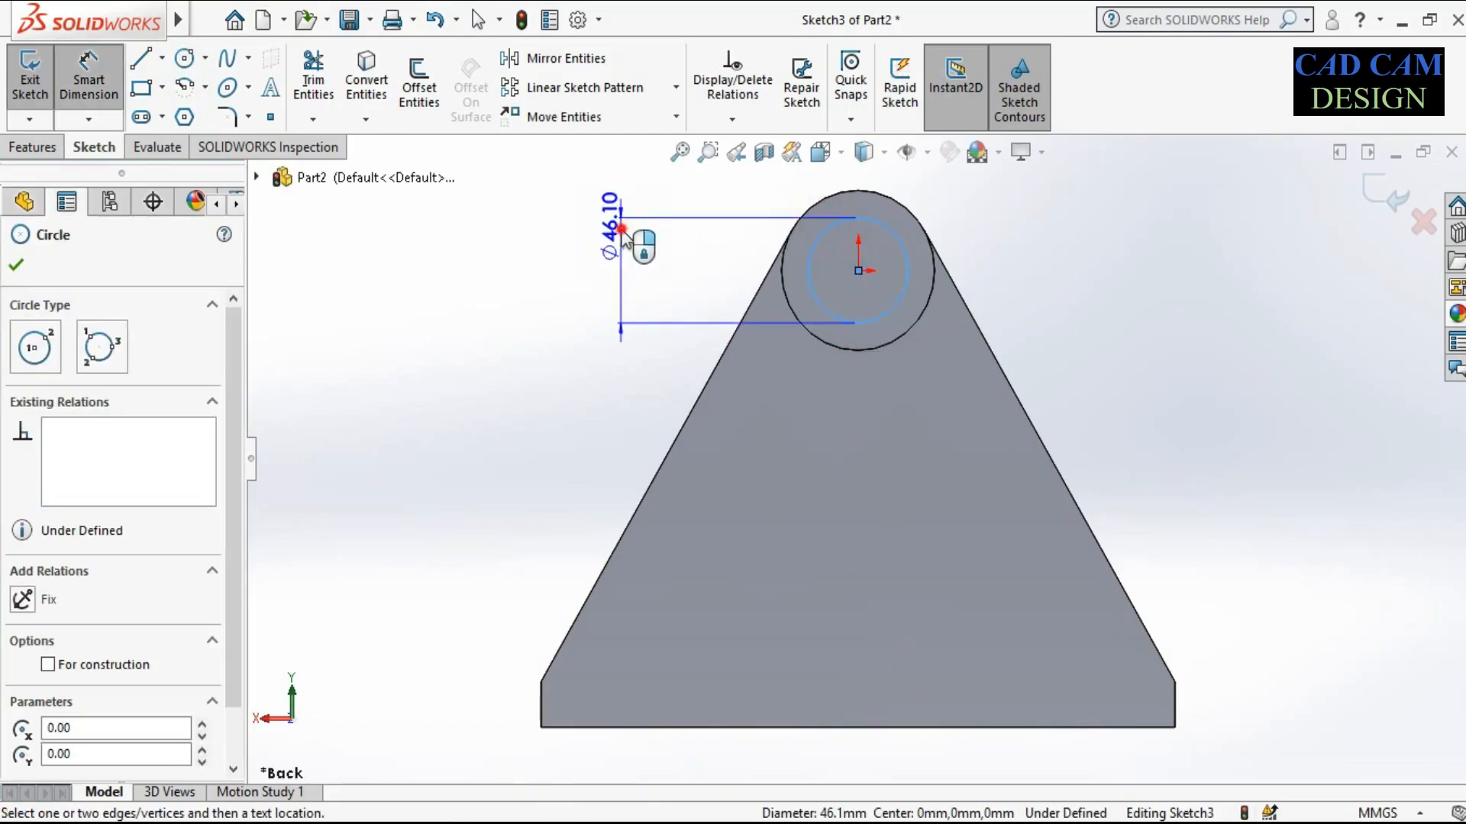
pyautogui.click(624, 239)
pyautogui.write('30')
pyautogui.press('Return')
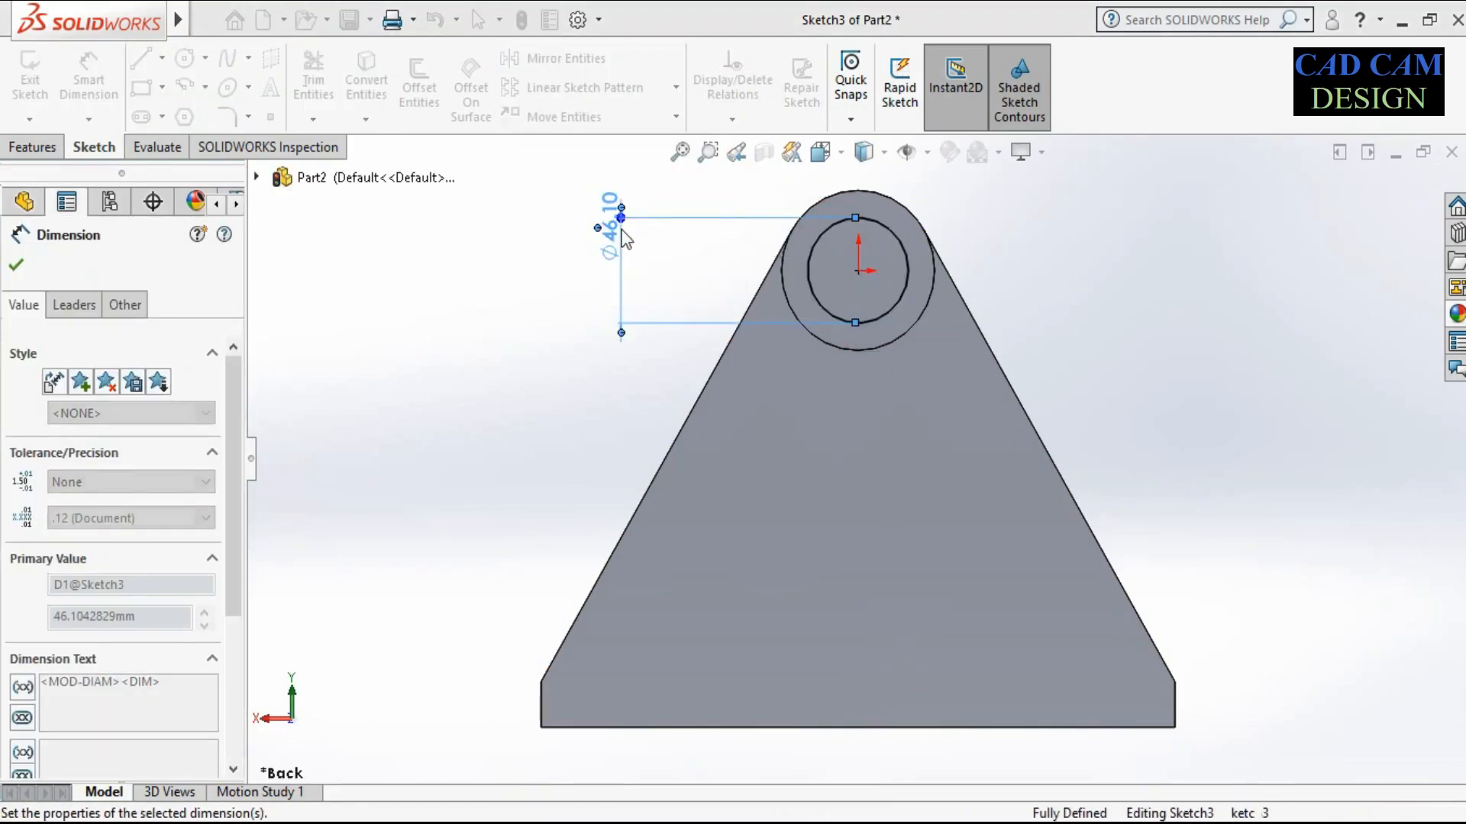
pyautogui.click(18, 263)
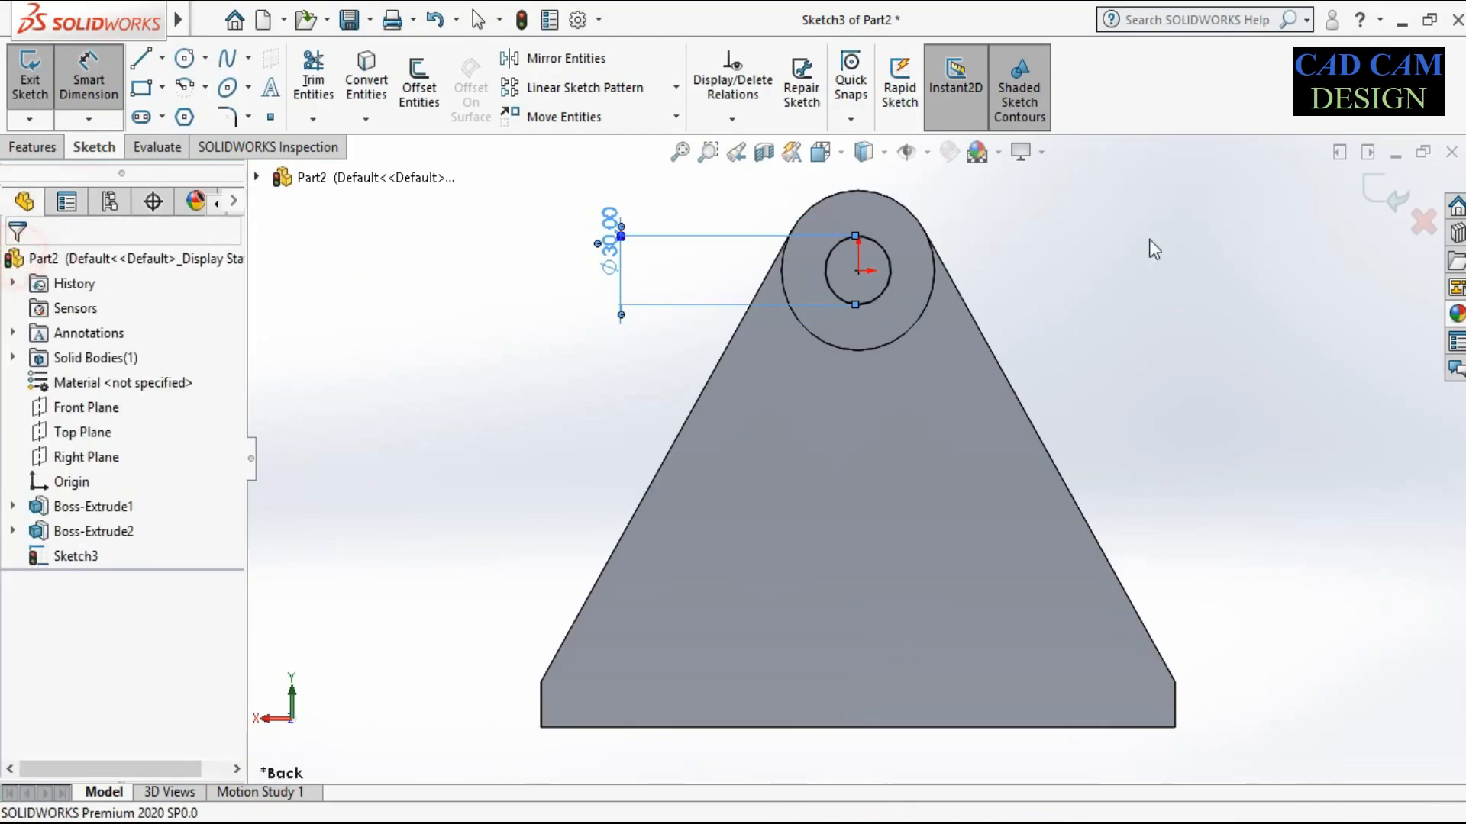
pyautogui.press('Escape')
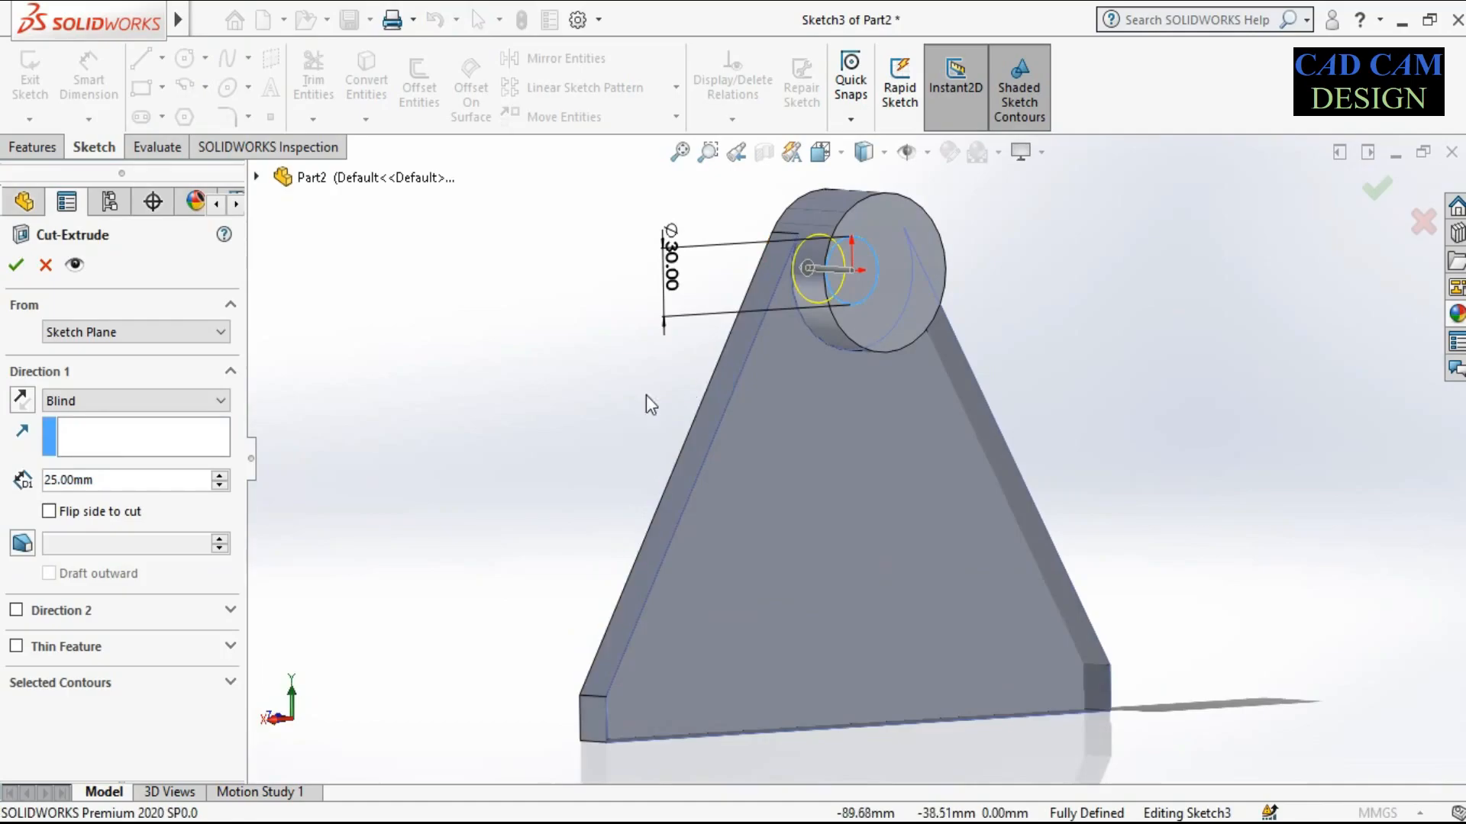
# Cut the 30 mm circle through the boss and plate with the Through All - Both end condition
pyautogui.click(126, 403)
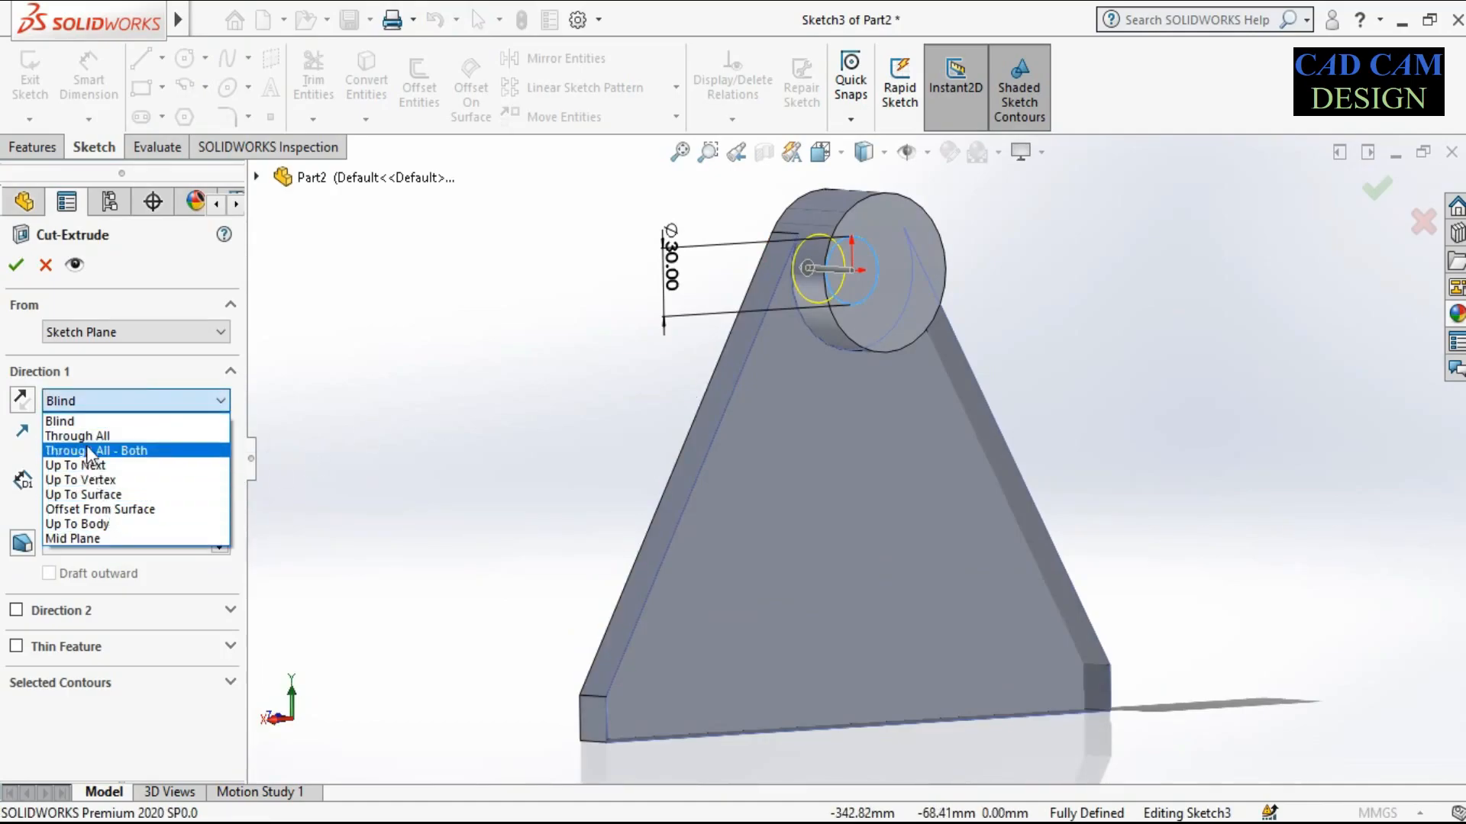
pyautogui.click(86, 450)
pyautogui.moveTo(736, 301); pyautogui.dragTo(779, 340, button='middle')
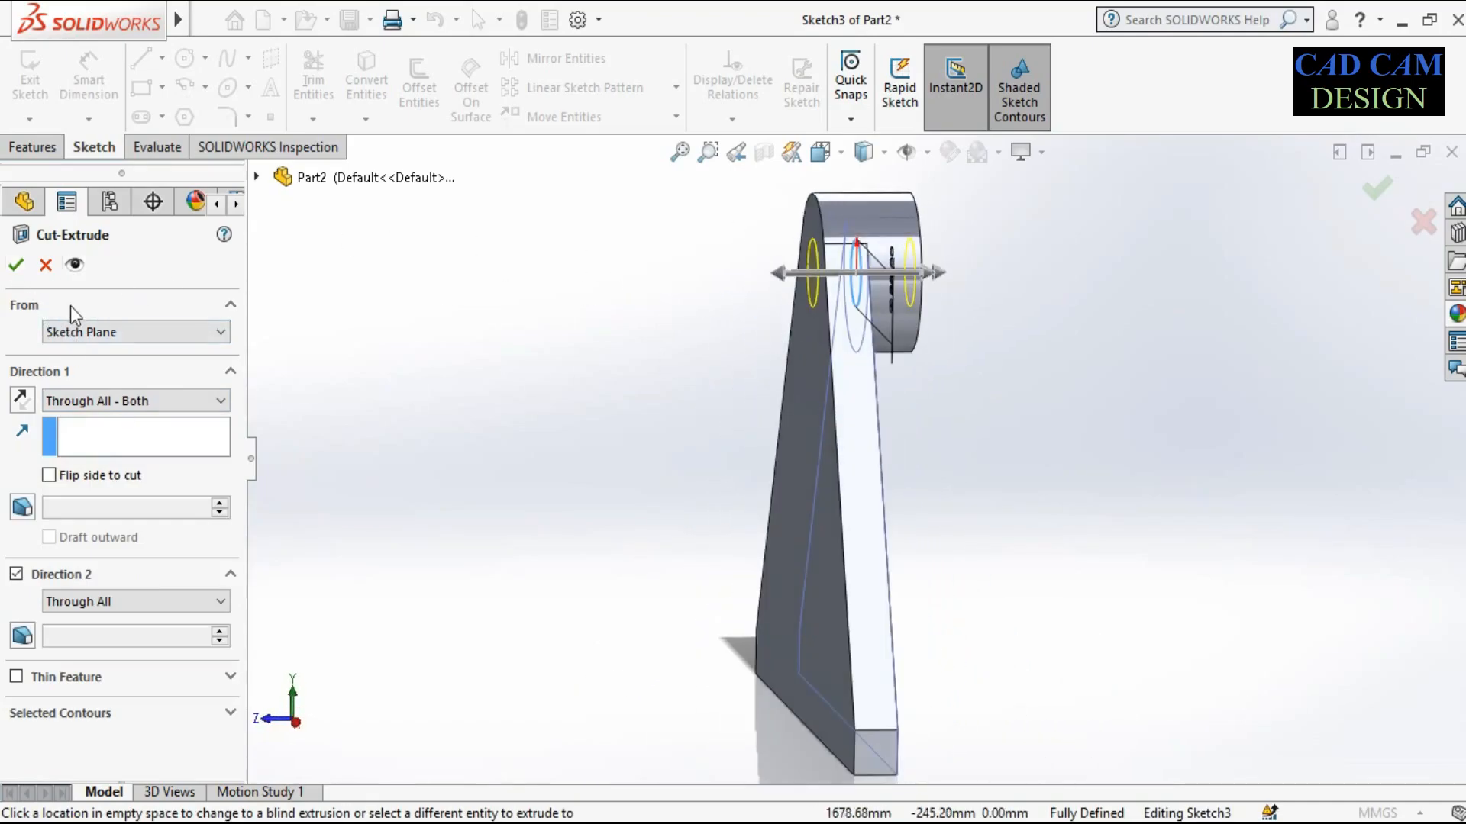
pyautogui.click(19, 265)
# Start an Extruded Boss sketch on the plate's narrow bottom face and view it straight on
pyautogui.moveTo(491, 389); pyautogui.dragTo(947, 616, button='middle')
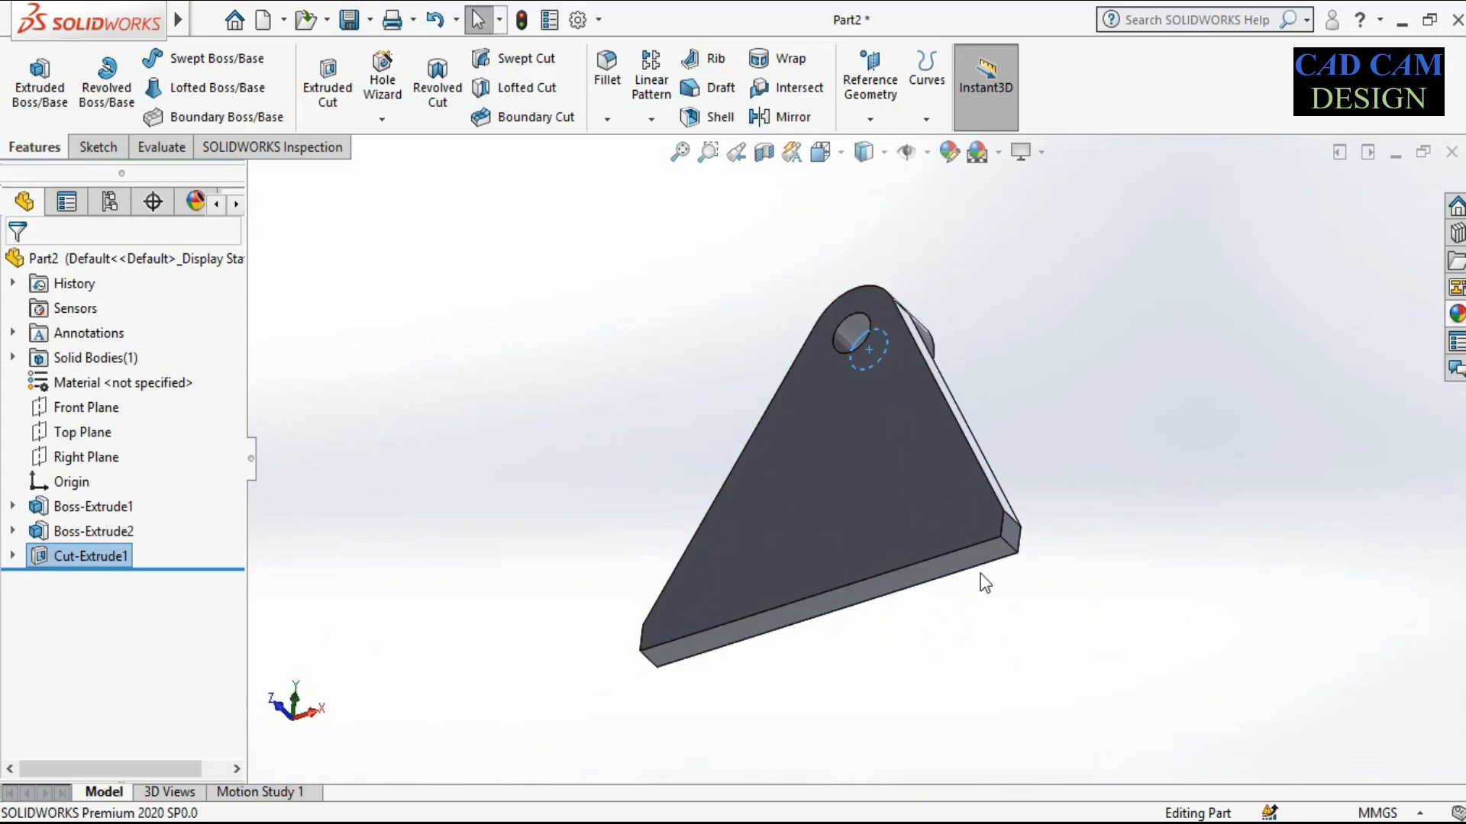
pyautogui.scroll(-3, 962, 534)
pyautogui.click(957, 521)
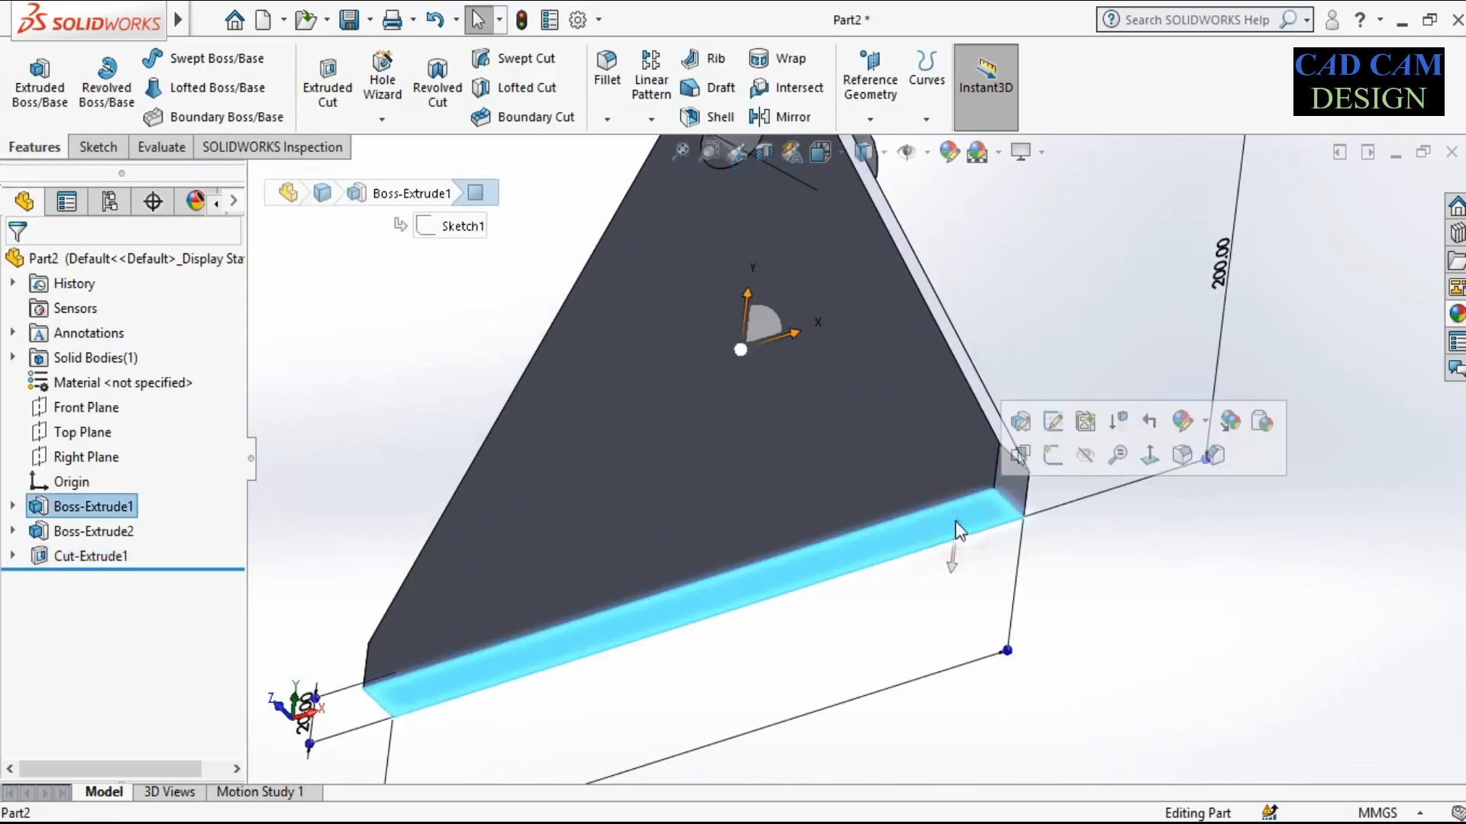
pyautogui.click(10, 73)
pyautogui.click(92, 582)
pyautogui.click(150, 539)
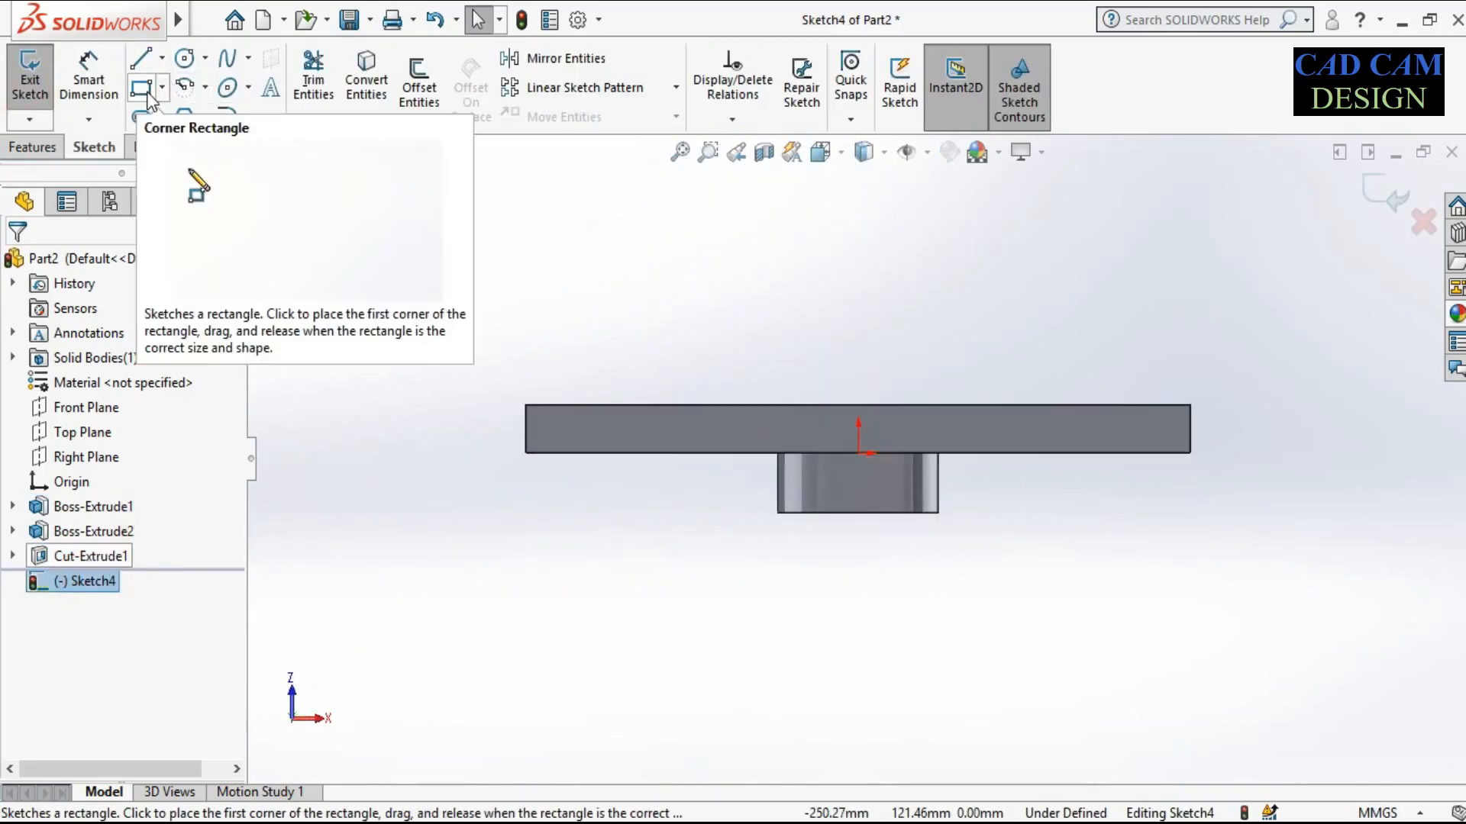
# Sketch an infinite-length vertical construction centerline through the origin
pyautogui.click(162, 58)
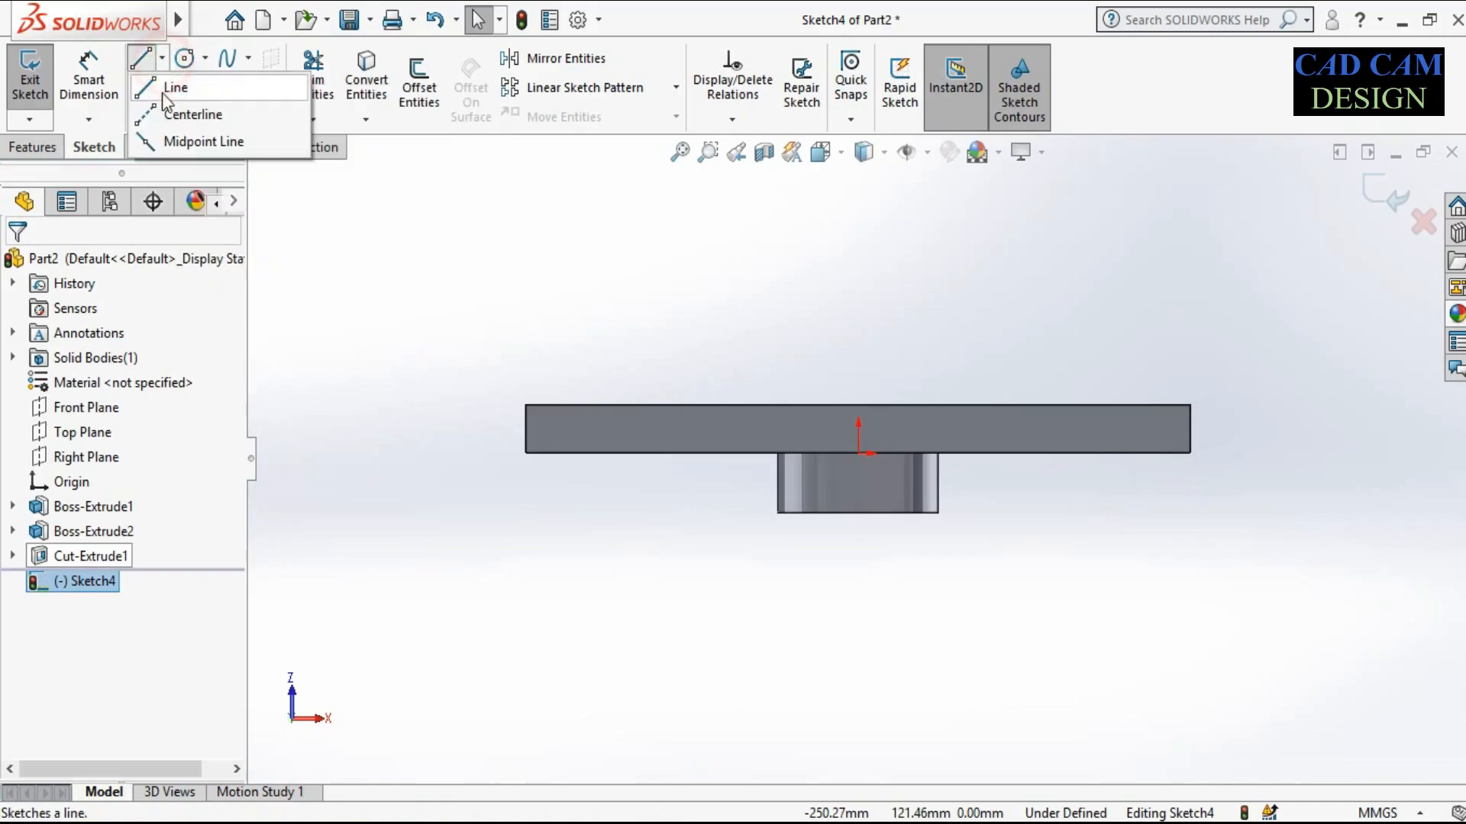
pyautogui.click(172, 113)
pyautogui.click(89, 548)
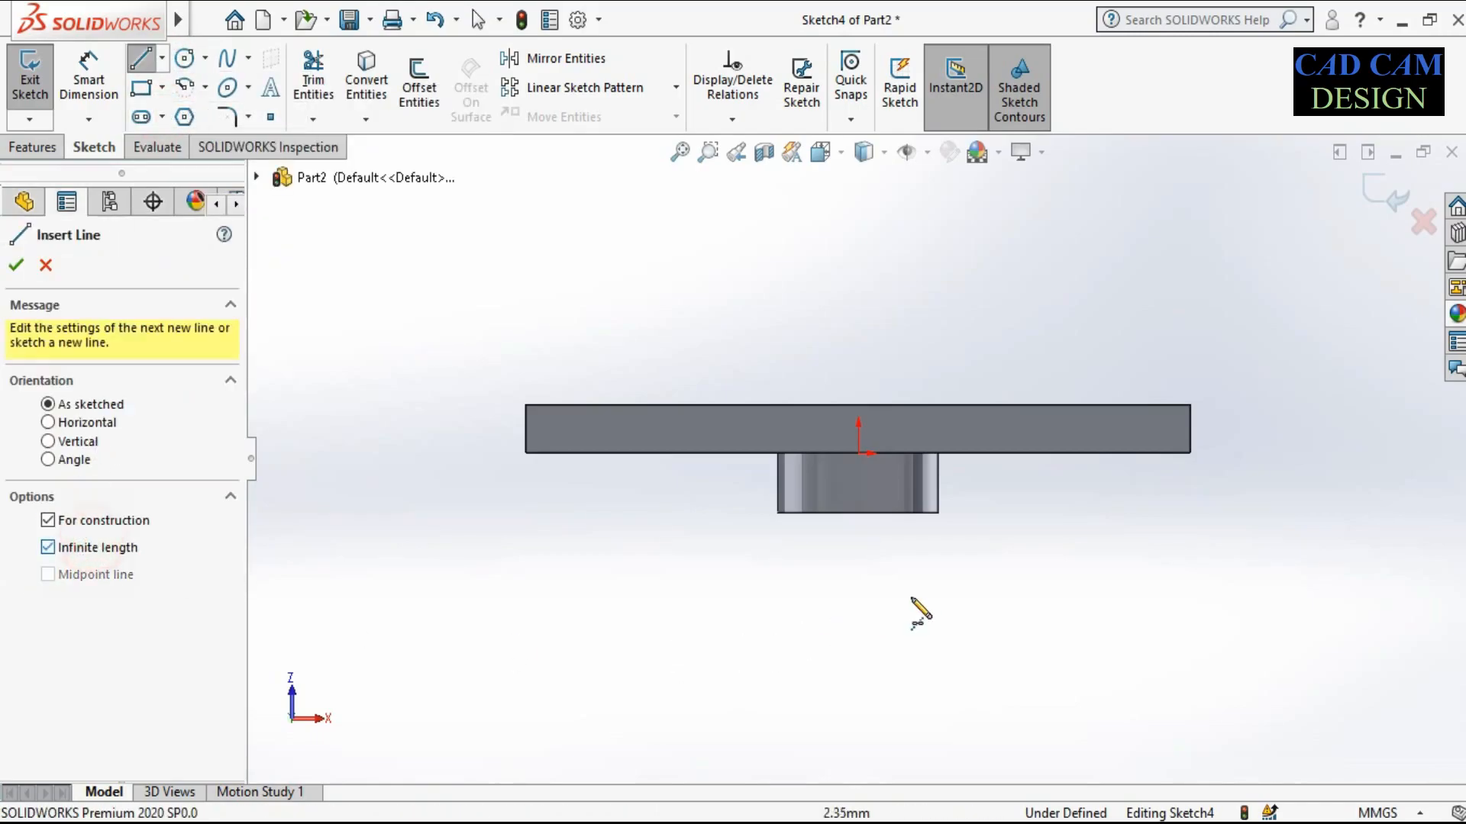
pyautogui.click(858, 452)
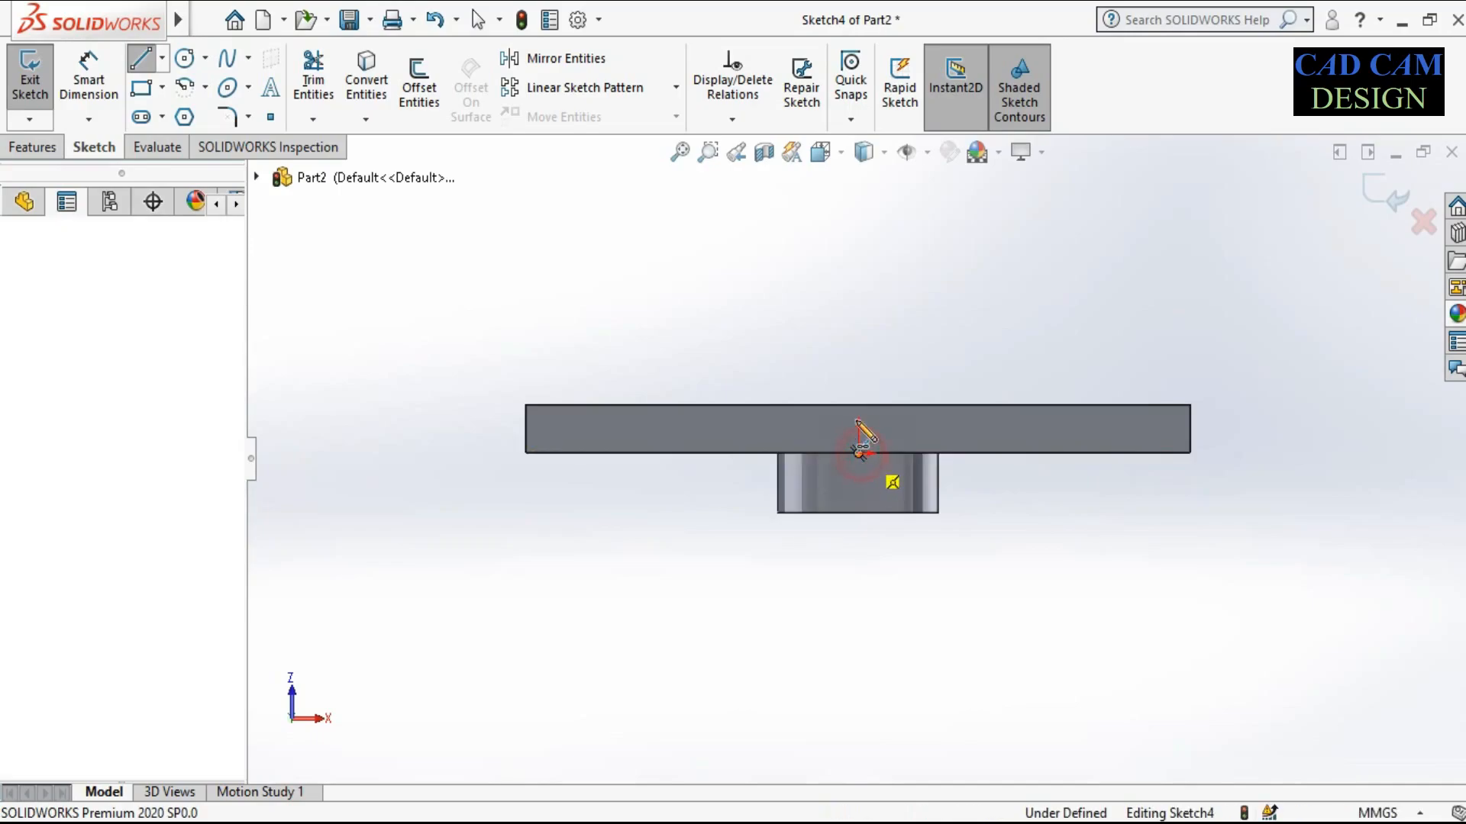
pyautogui.click(858, 305)
pyautogui.press('Escape')
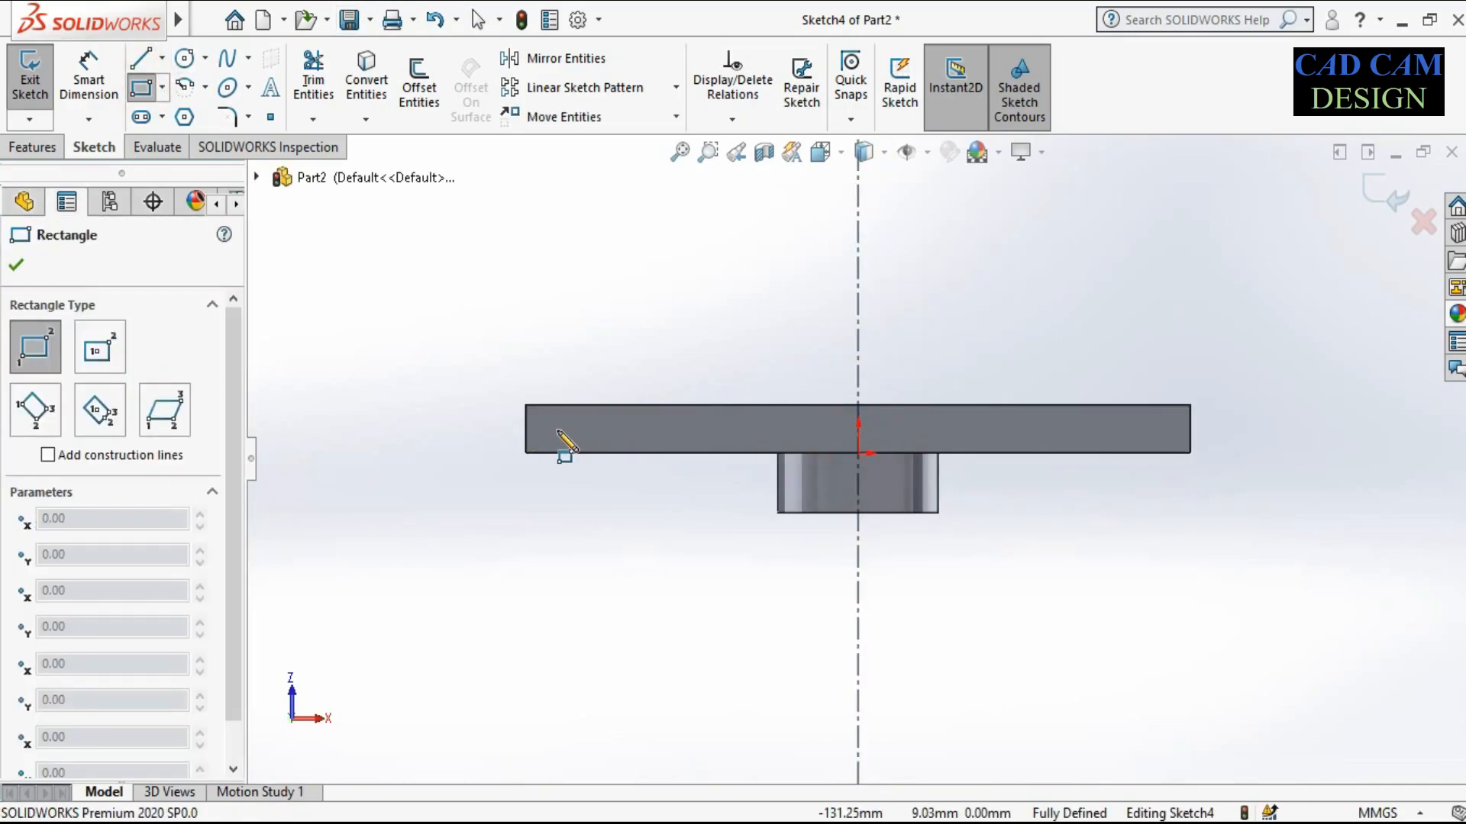
# Sketch a corner rectangle about 117 mm deep from the plate's back corner, extending past its opposite end on the side away from the boss
pyautogui.moveTo(526, 453)
pyautogui.mouseDown()
pyautogui.moveTo(736, 367)
pyautogui.moveTo(1184, 252)
pyautogui.moveTo(1231, 172)
pyautogui.mouseUp()
pyautogui.scroll(3, 839, 564)
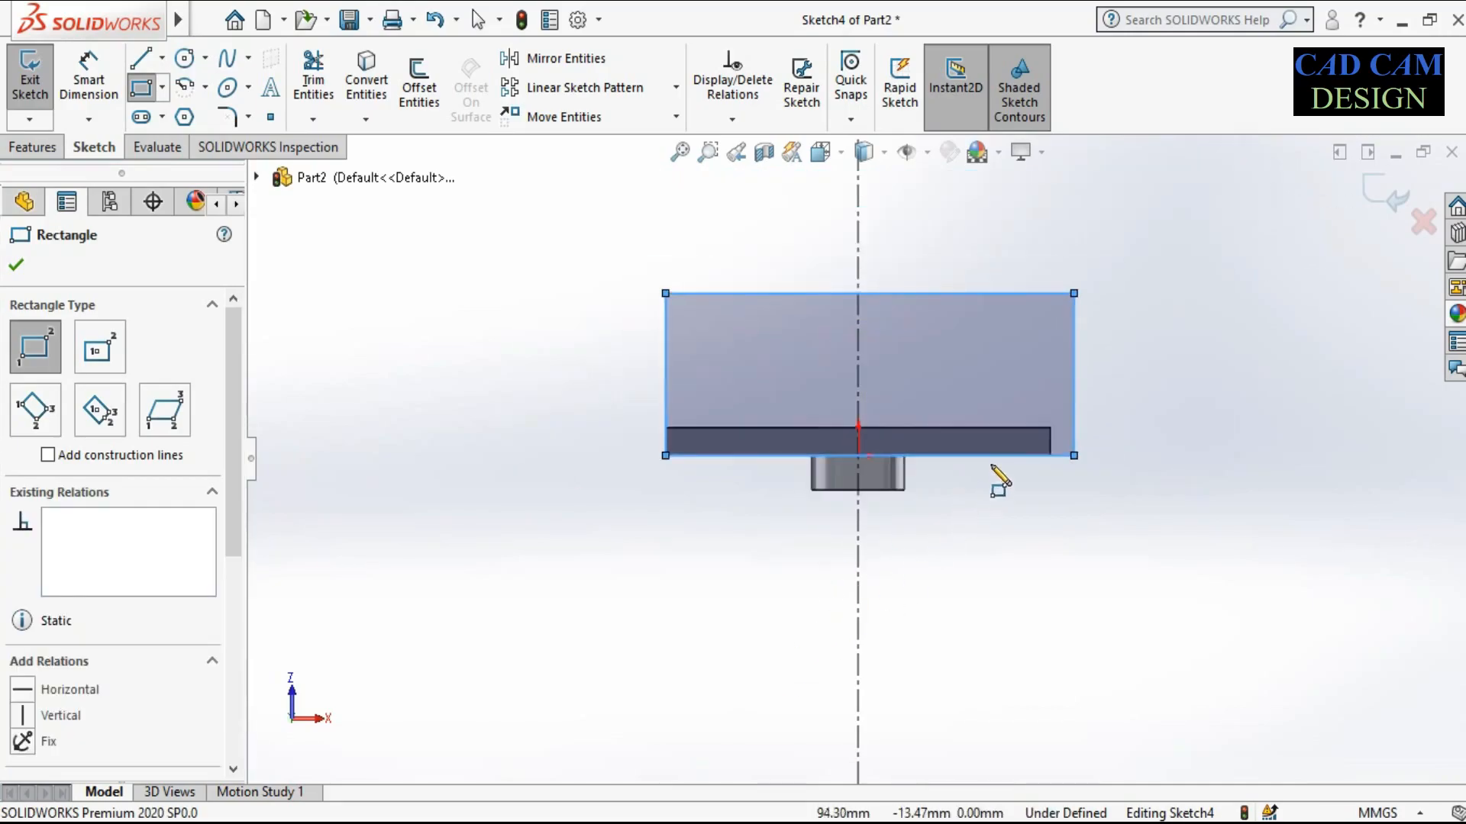
pyautogui.scroll(-2, 1037, 419)
pyautogui.moveTo(1192, 599); pyautogui.dragTo(1202, 389, button='right')
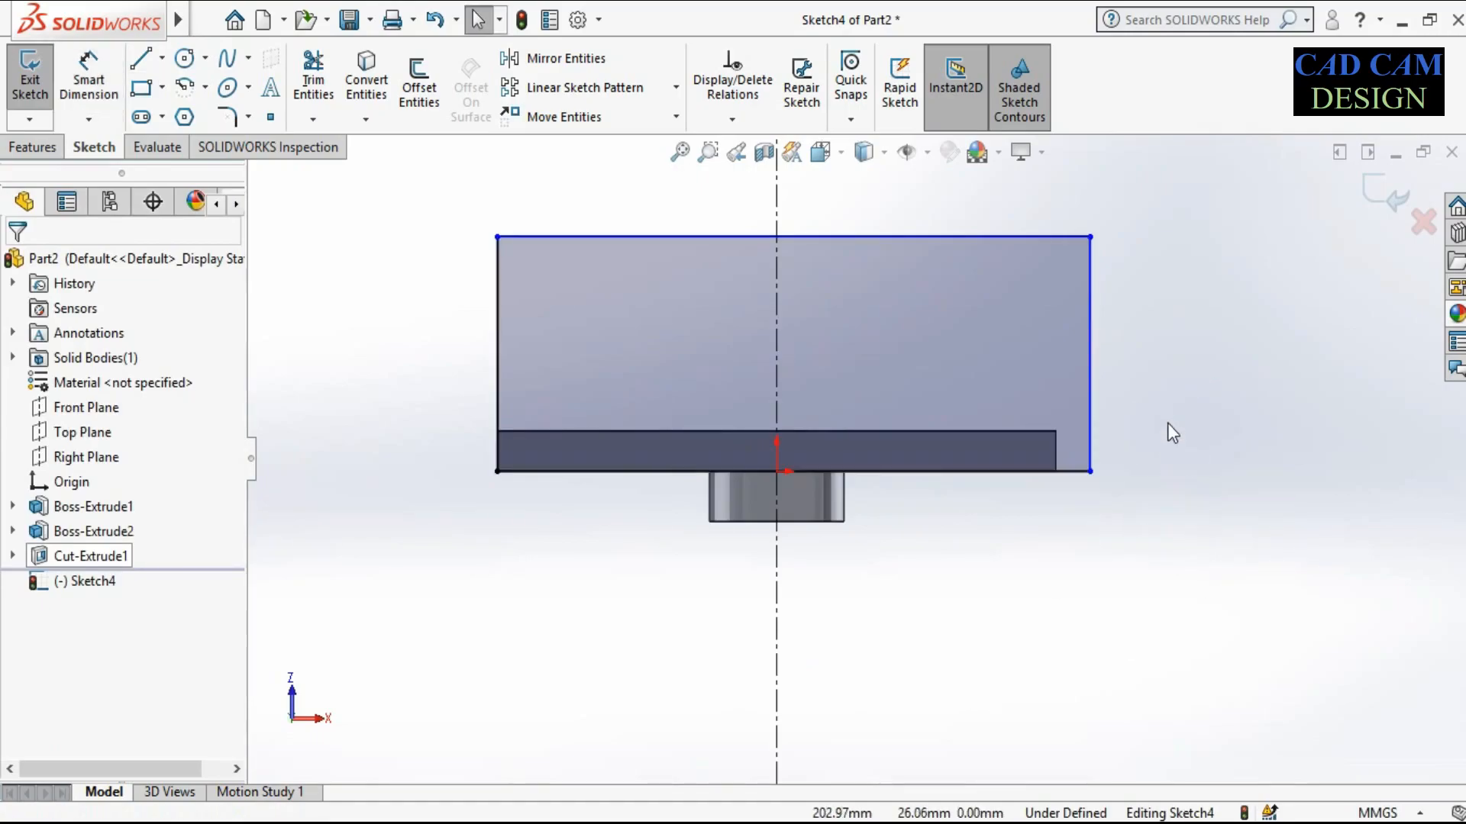
# Dimension the rectangle's short side as 120 mm
pyautogui.moveTo(1151, 576); pyautogui.dragTo(1154, 445, button='right')
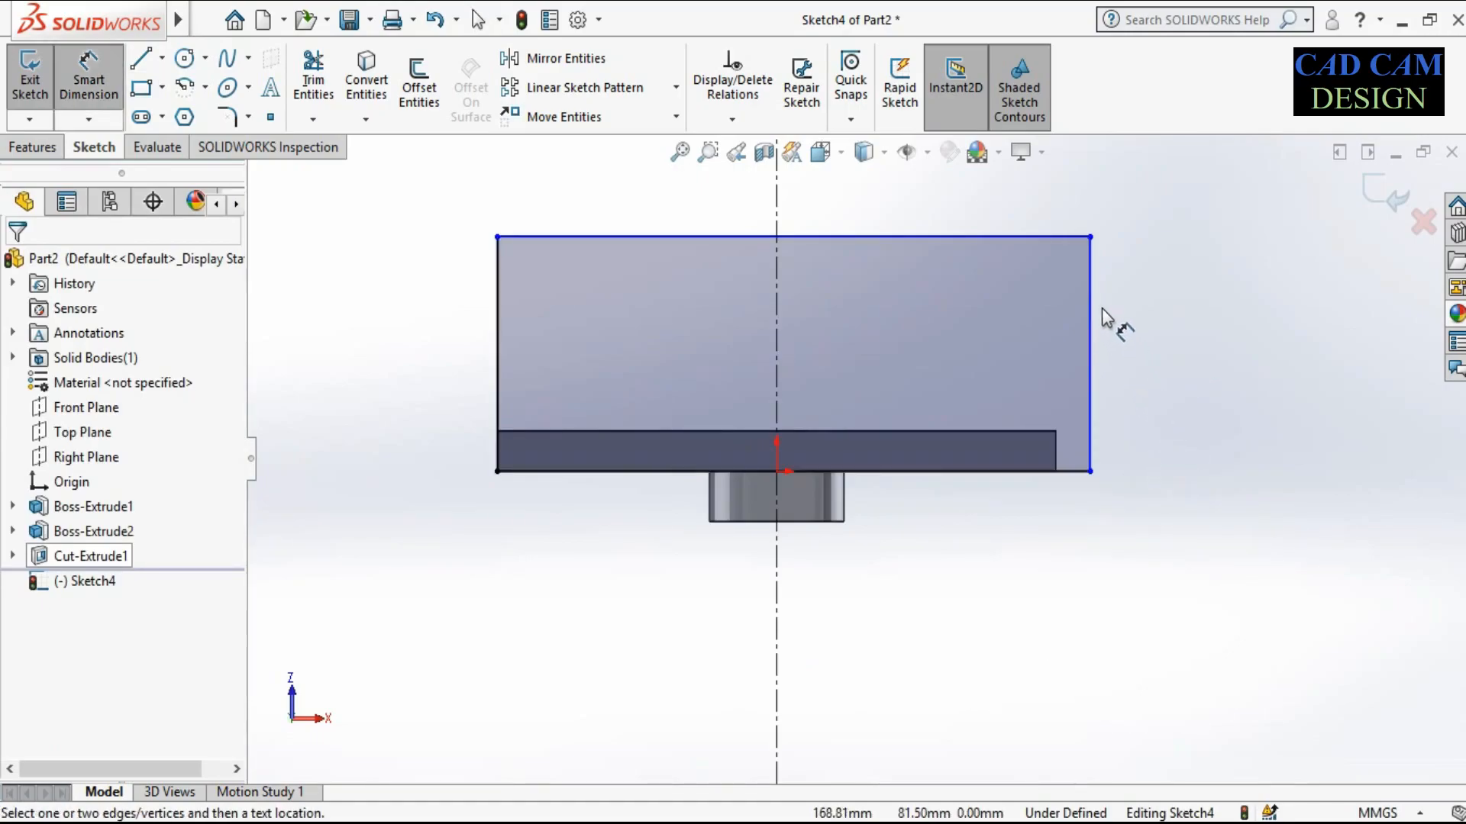
pyautogui.click(1090, 289)
pyautogui.click(1171, 304)
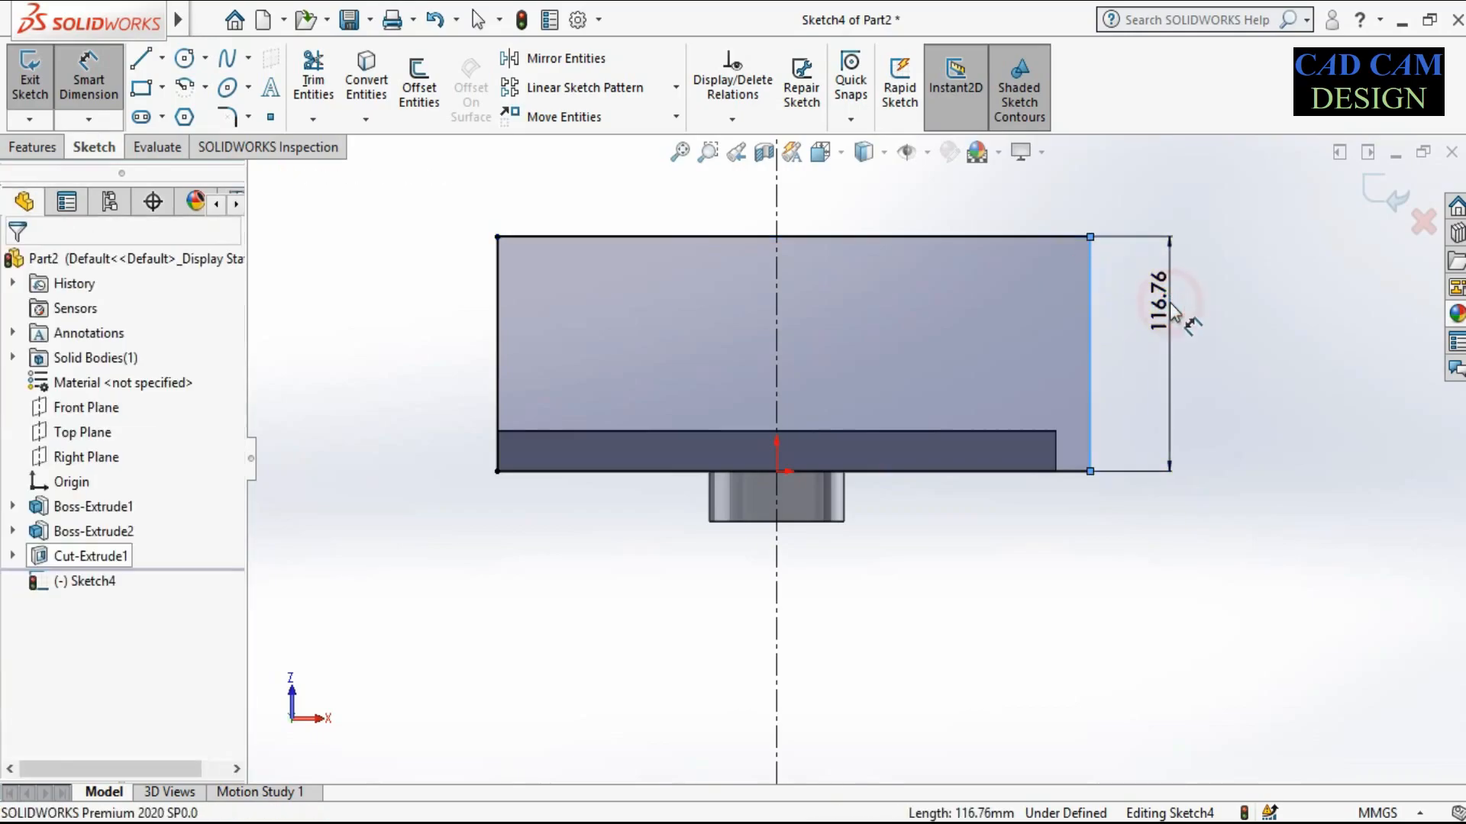
pyautogui.write('12')
pyautogui.press('Return')
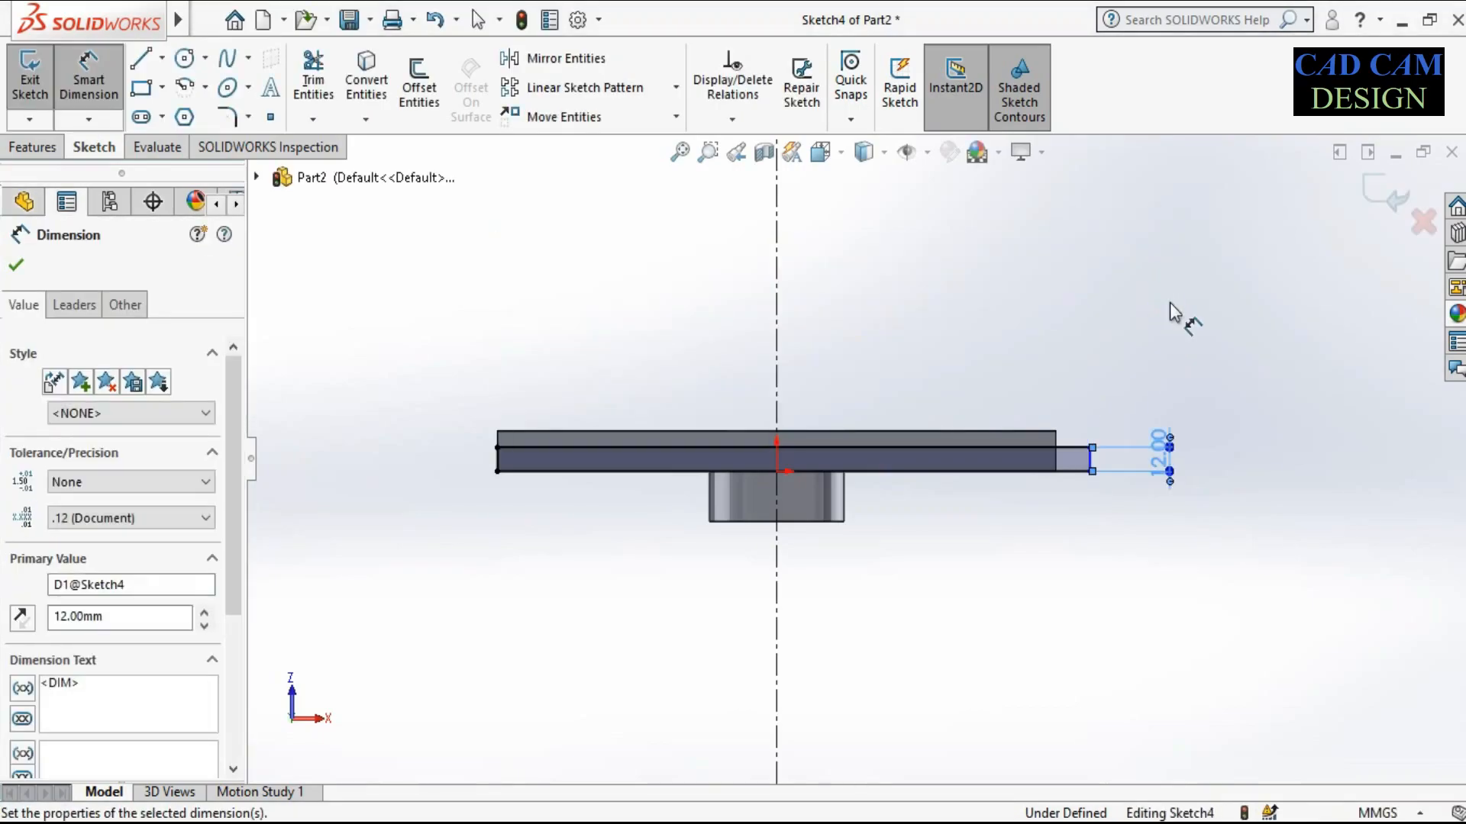
pyautogui.doubleClick(1161, 463)
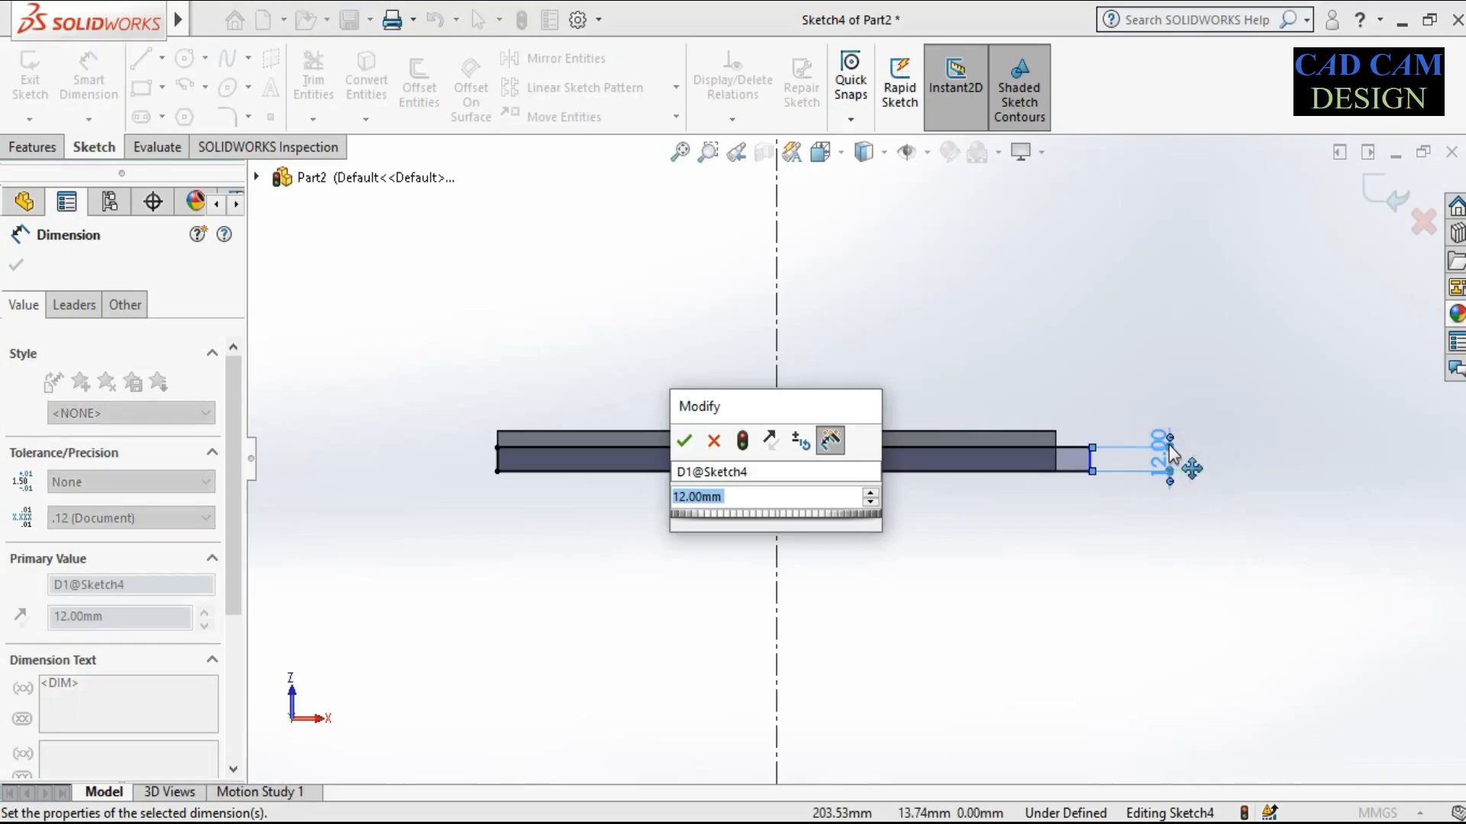
pyautogui.write('12')
pyautogui.press('Return')
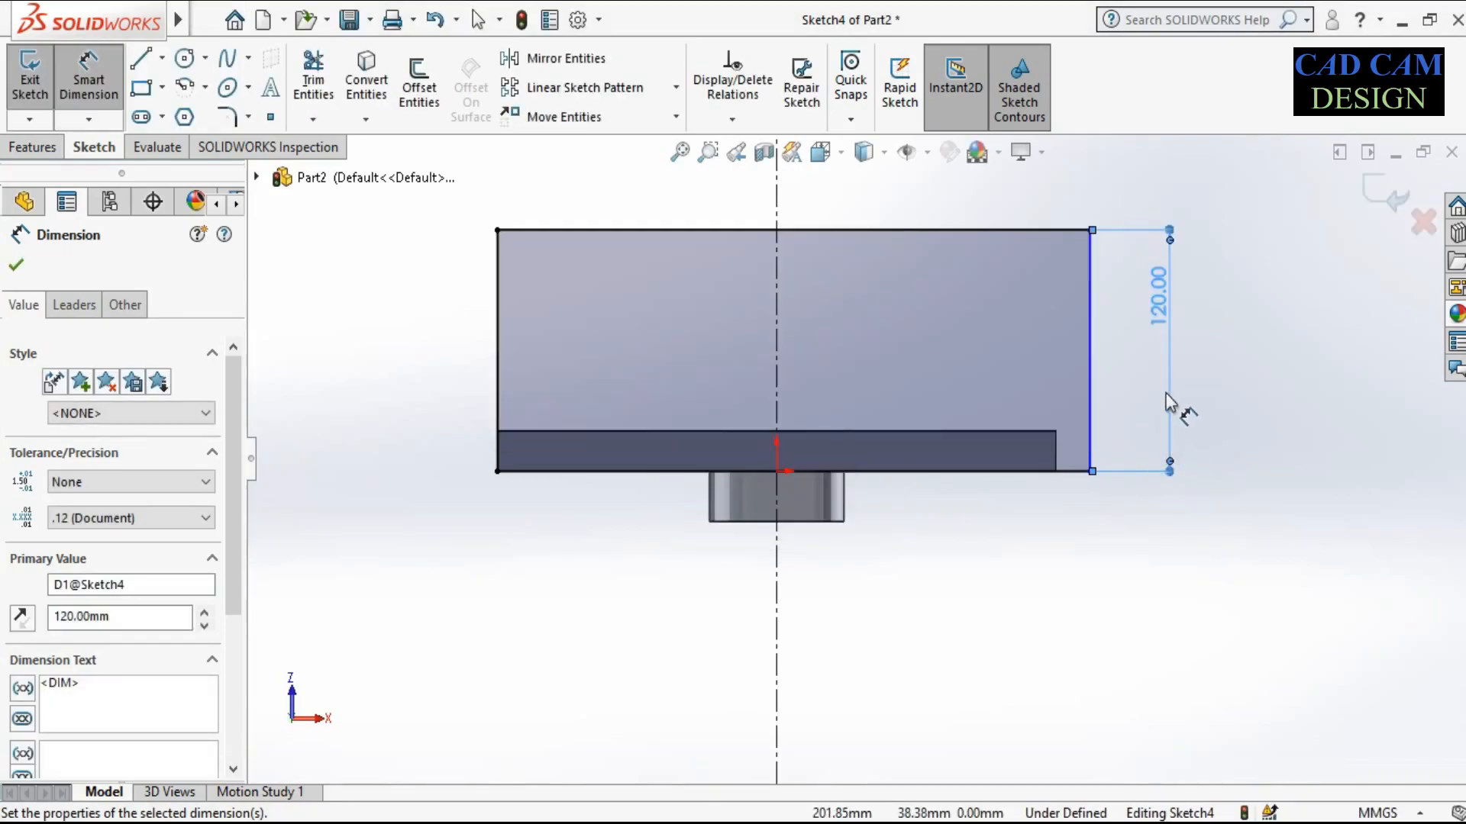
pyautogui.rightClick(1230, 328)
pyautogui.click(1262, 398)
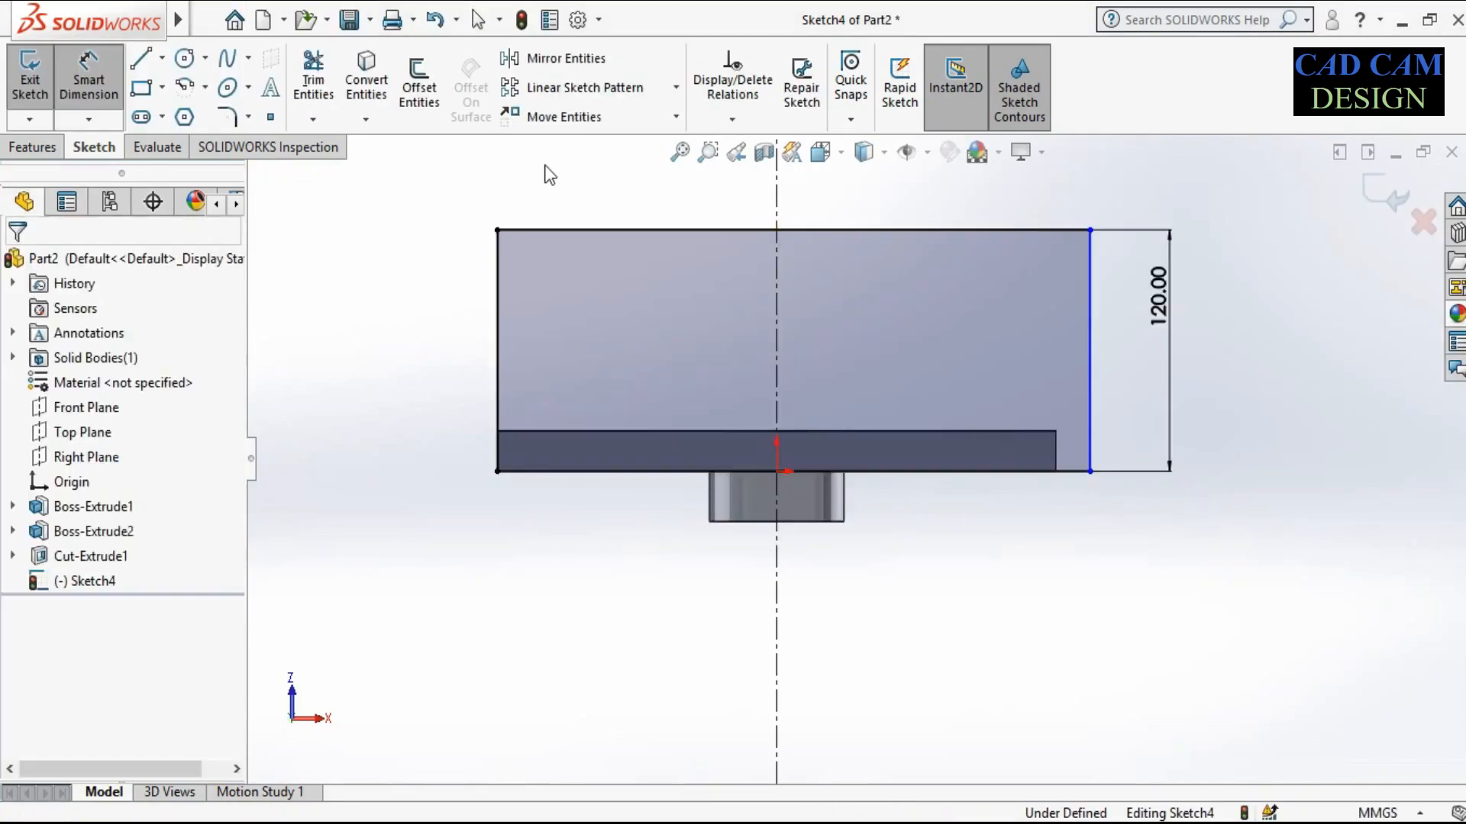
# Add a Collinear relation between the rectangle's overhanging short side and the plate's adjacent end edge
pyautogui.click(712, 120)
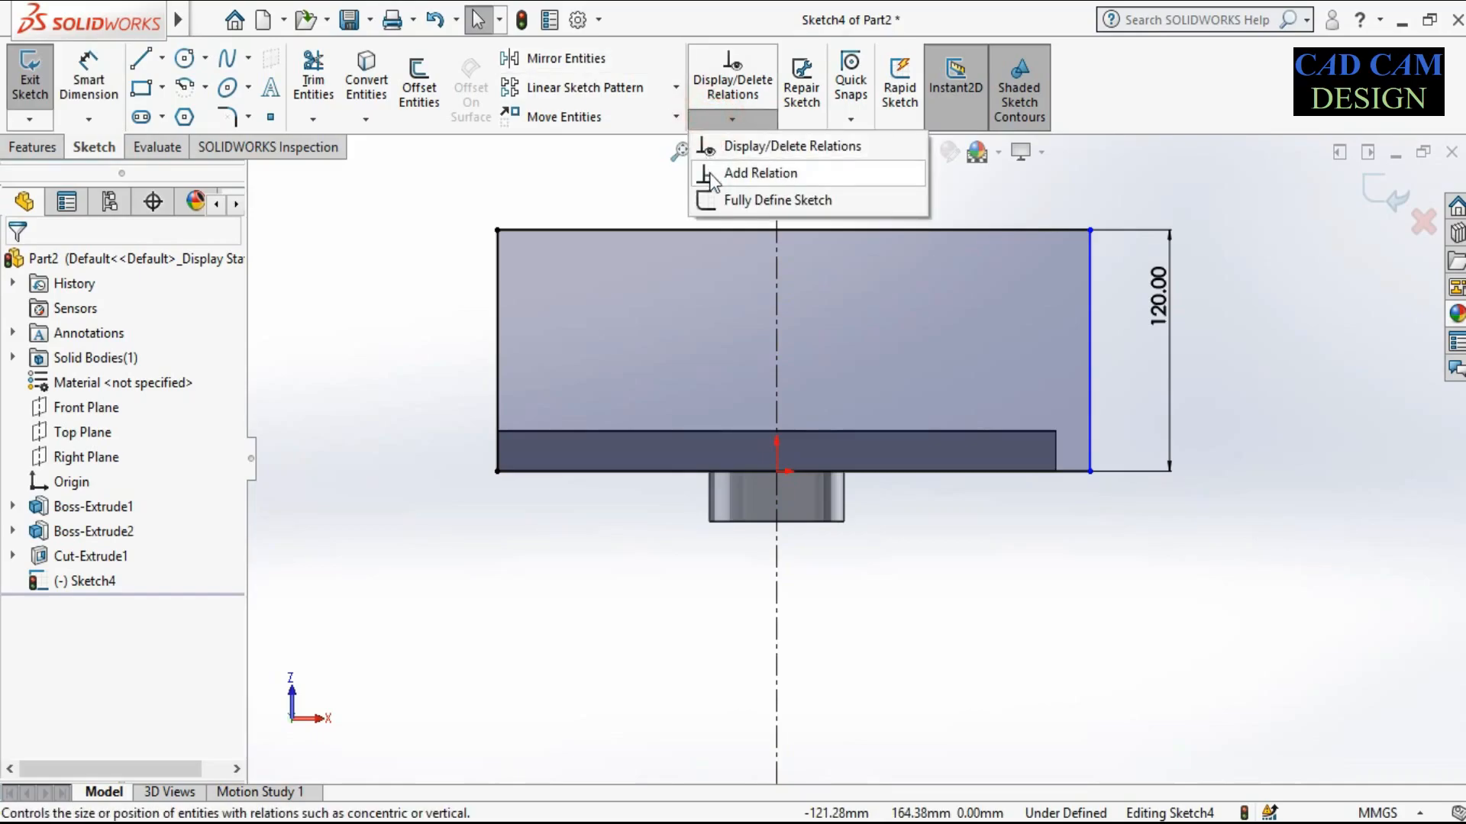
pyautogui.click(756, 173)
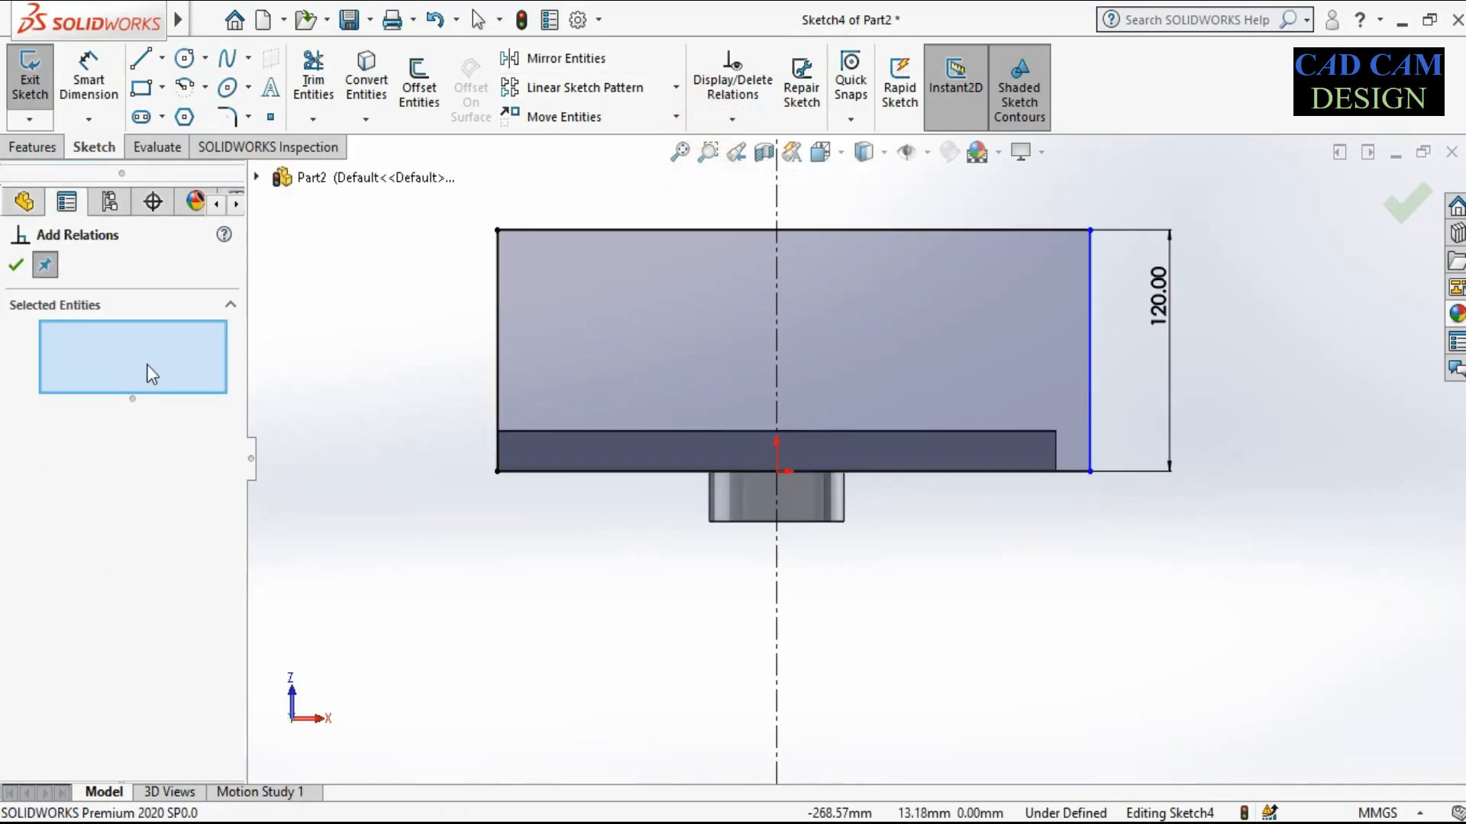
pyautogui.click(1061, 453)
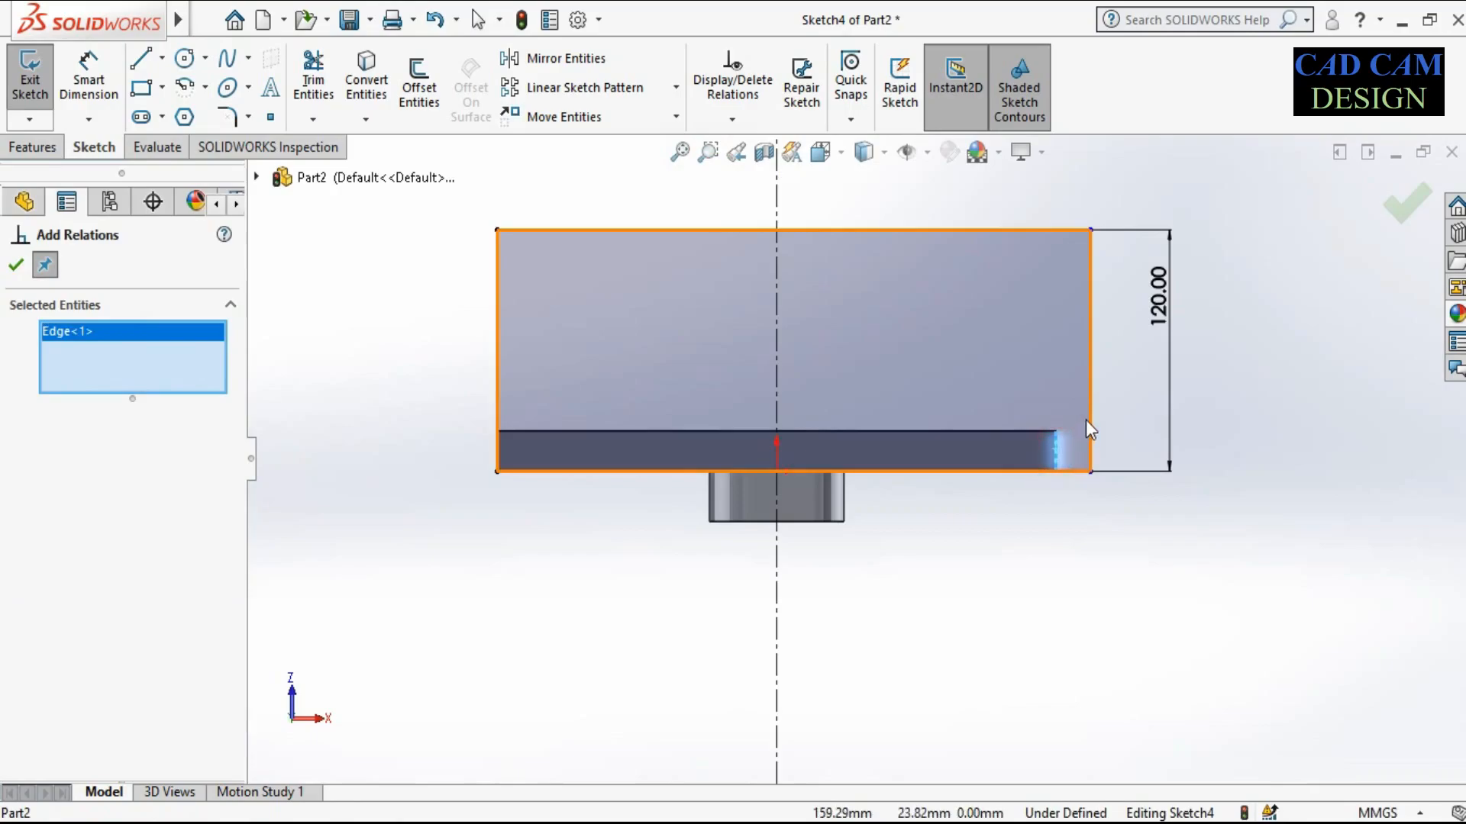
pyautogui.click(1088, 417)
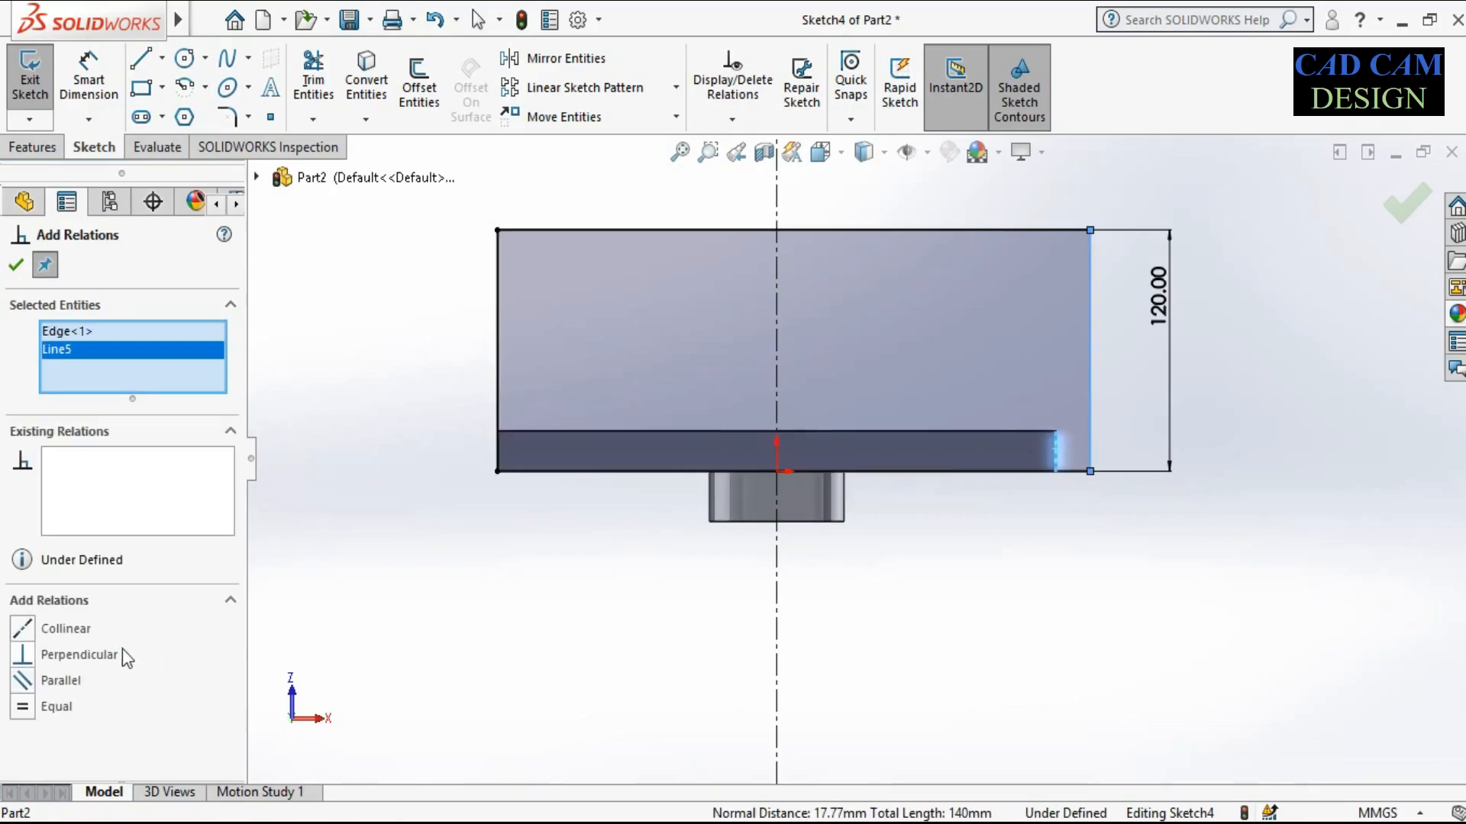
pyautogui.click(67, 630)
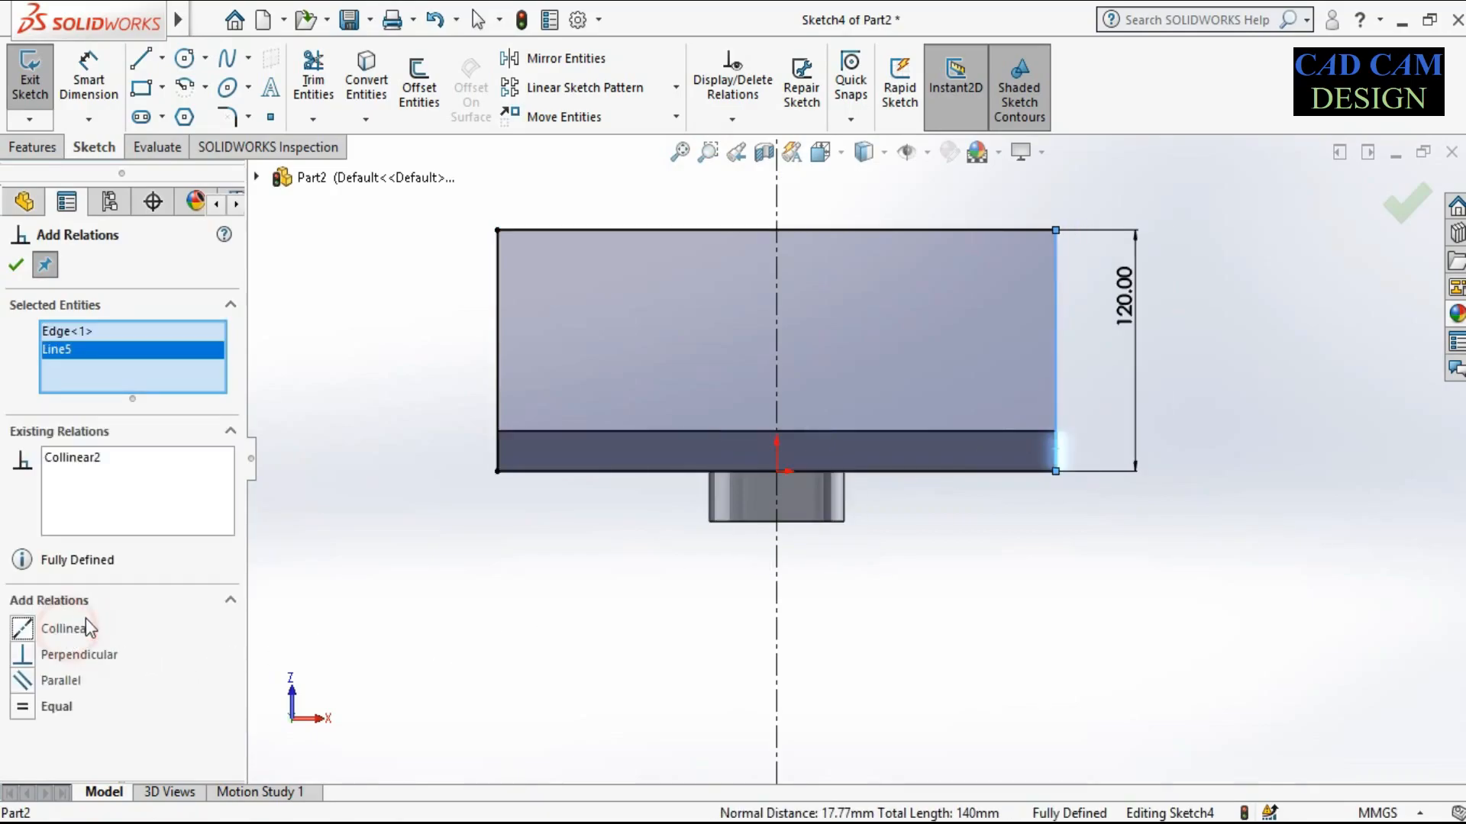
pyautogui.click(16, 265)
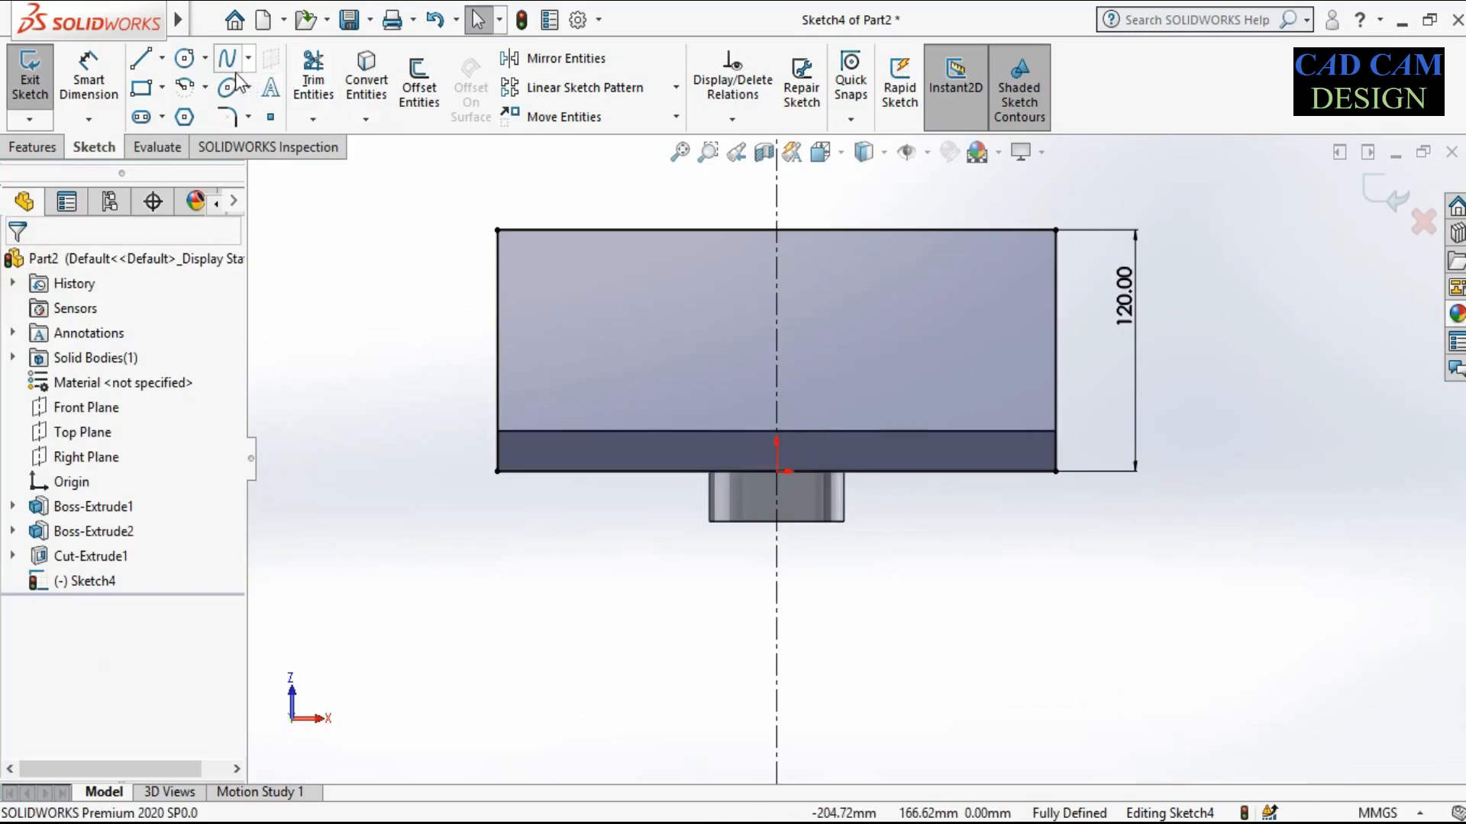
# Round the rectangle's two outer corners with 25 mm sketch fillets
pyautogui.click(229, 119)
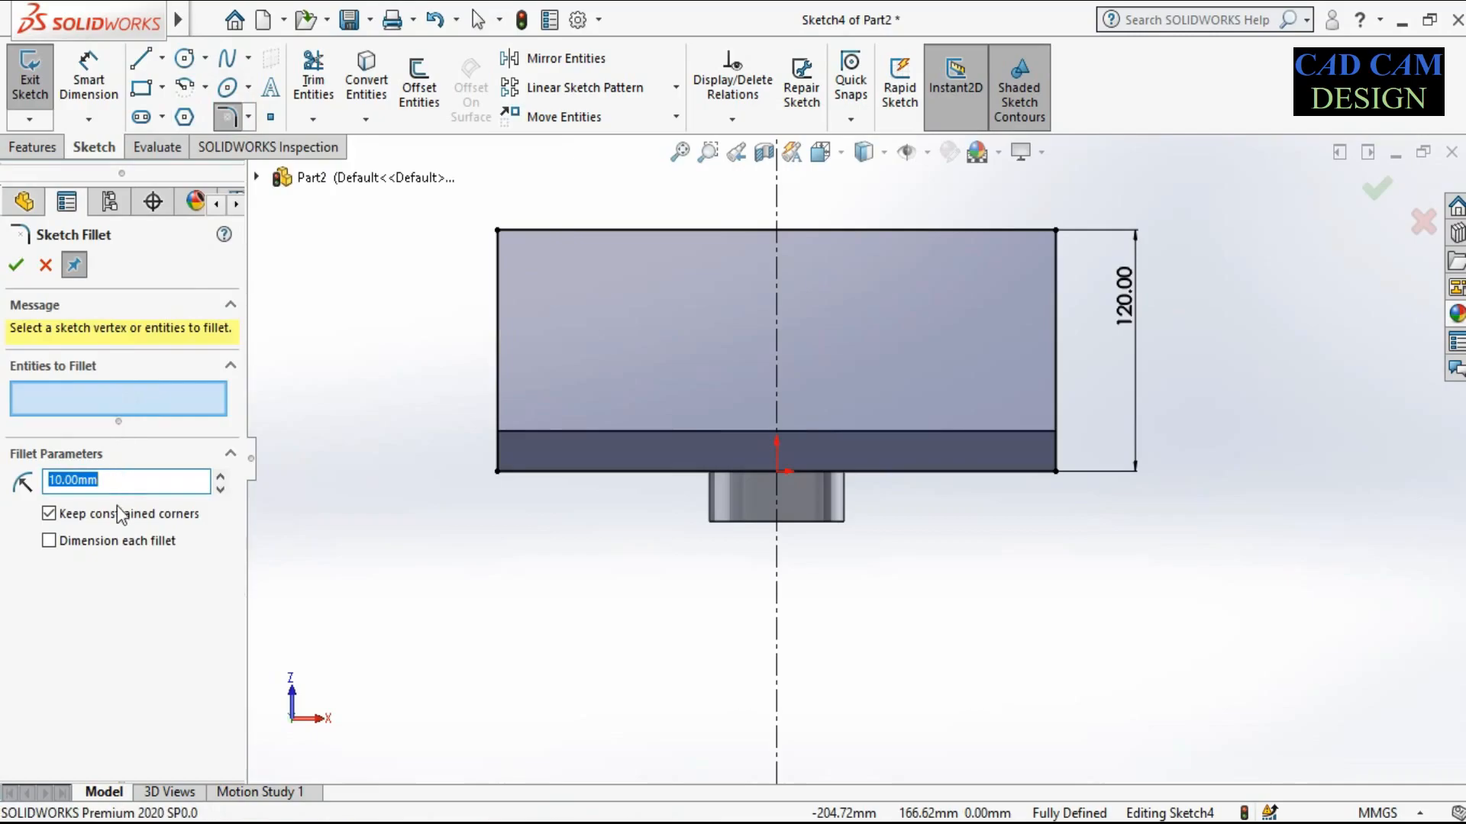
pyautogui.doubleClick(133, 474)
pyautogui.click(499, 232)
pyautogui.click(1055, 230)
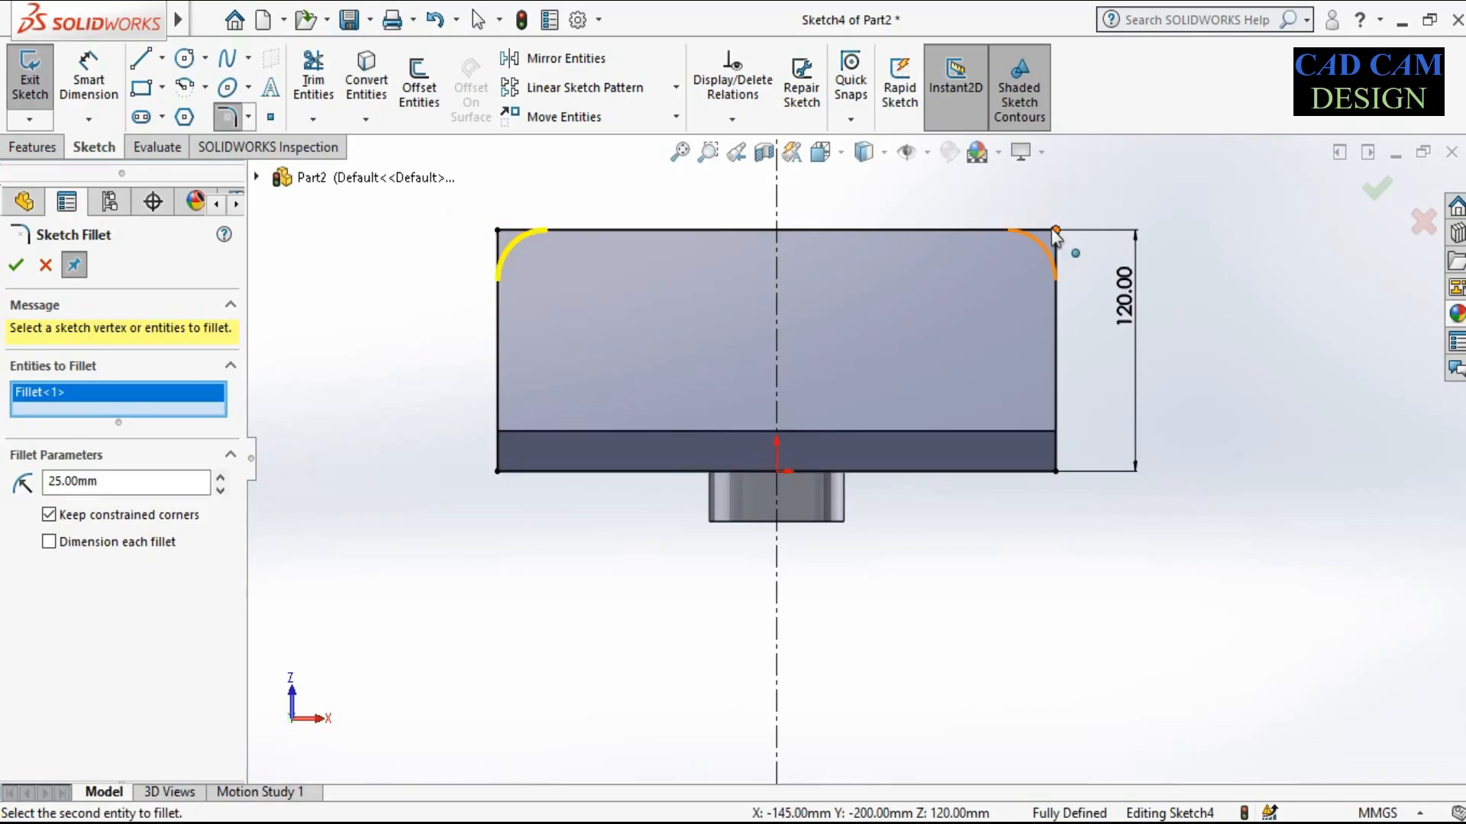
pyautogui.click(1375, 200)
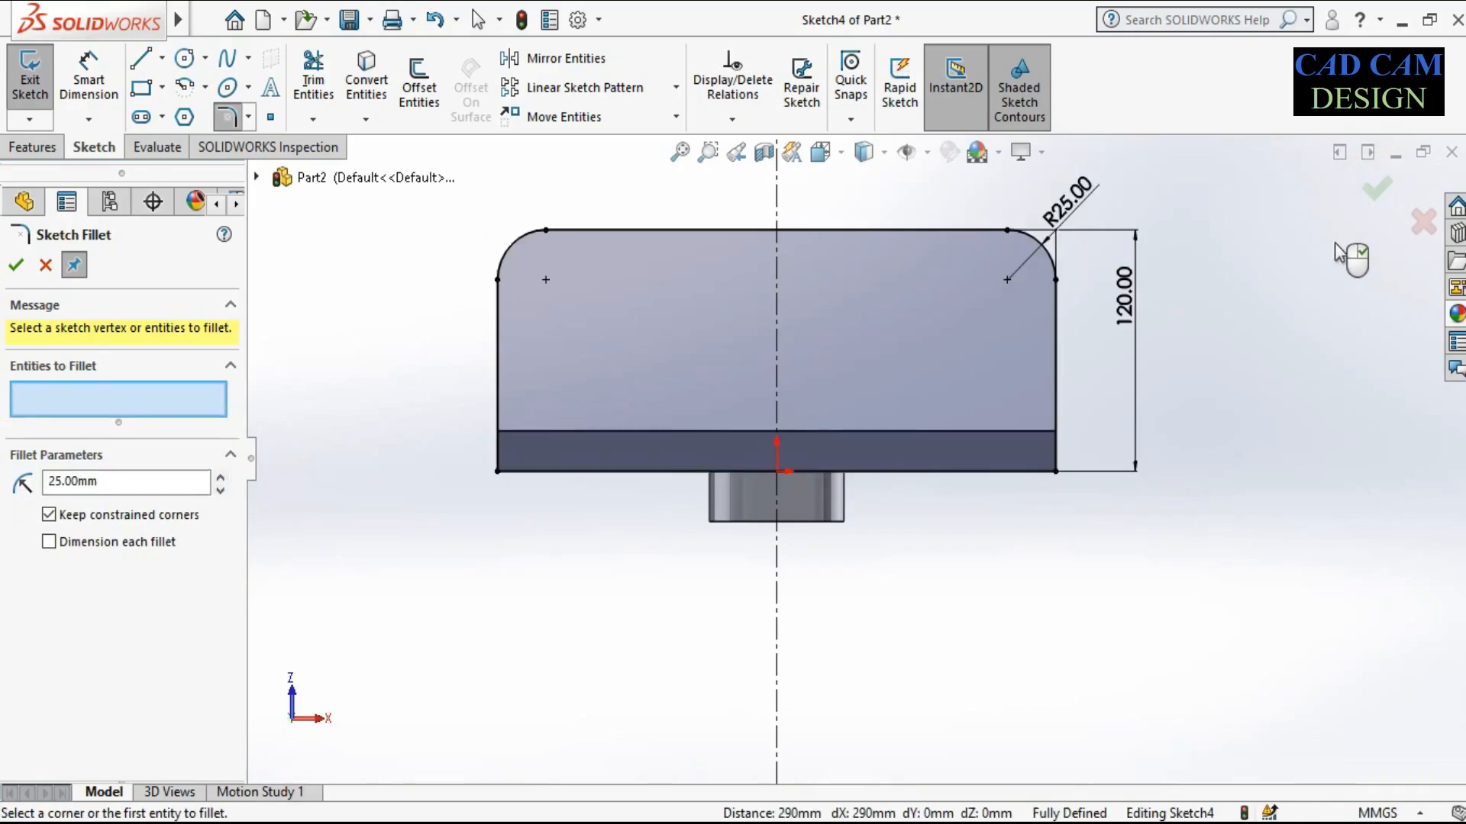
pyautogui.click(1375, 200)
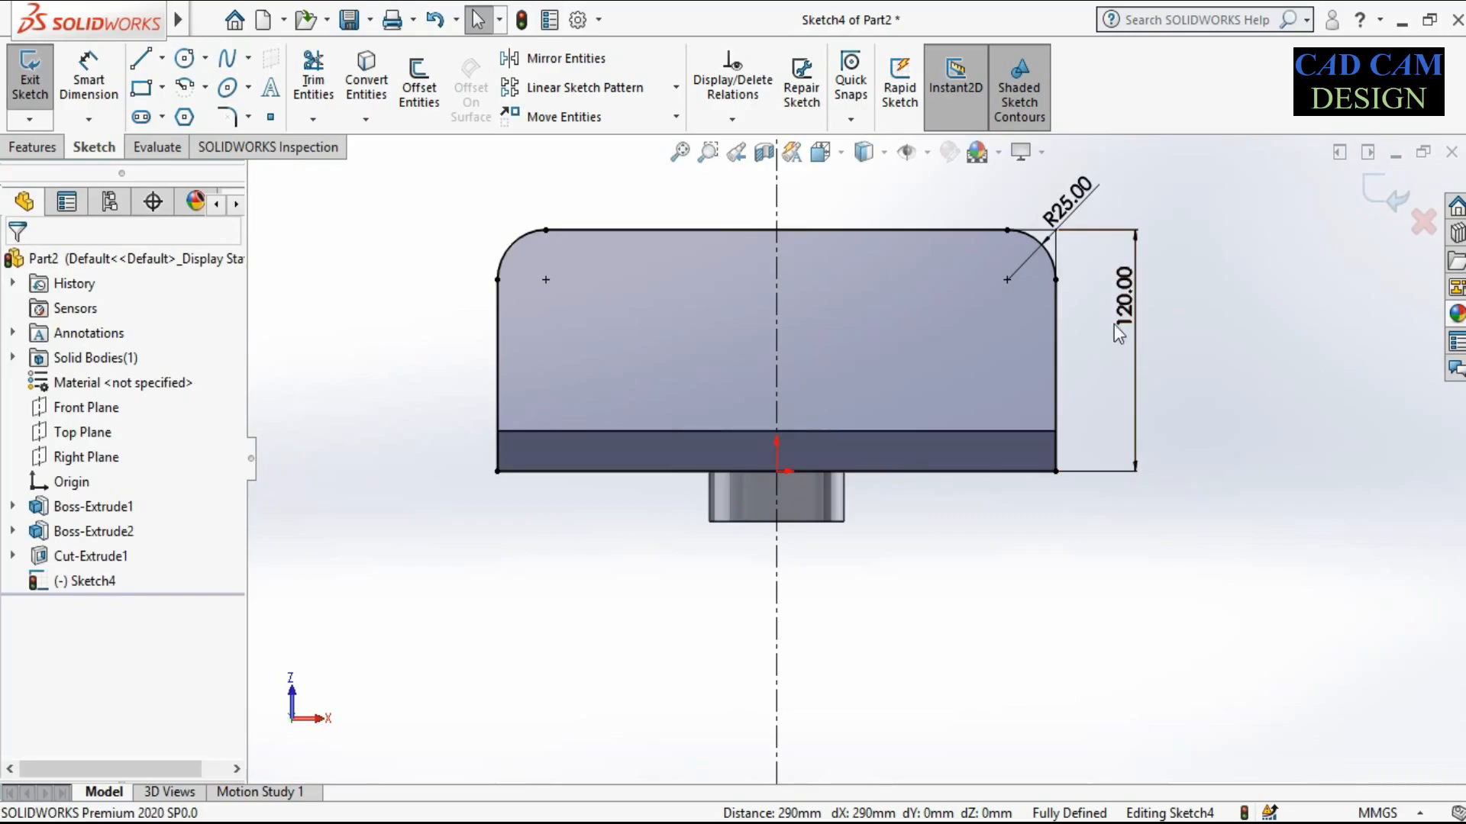
# Extrude the rounded rectangle as a Blind base 20 mm thick in the reversed direction, toward the round boss, merged with the plate
pyautogui.moveTo(1223, 252); pyautogui.dragTo(1328, 229, button='middle')
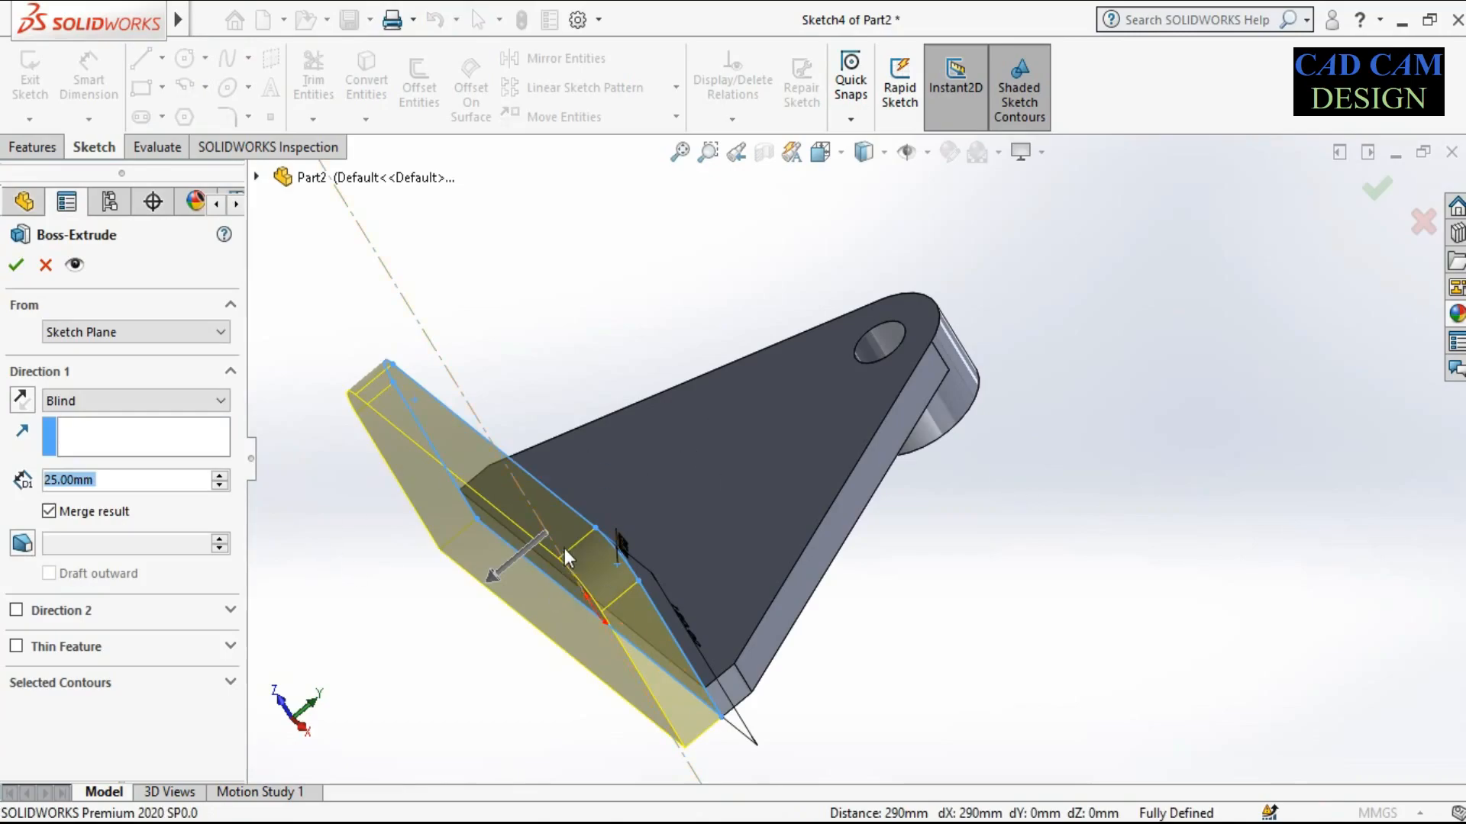
pyautogui.click(22, 398)
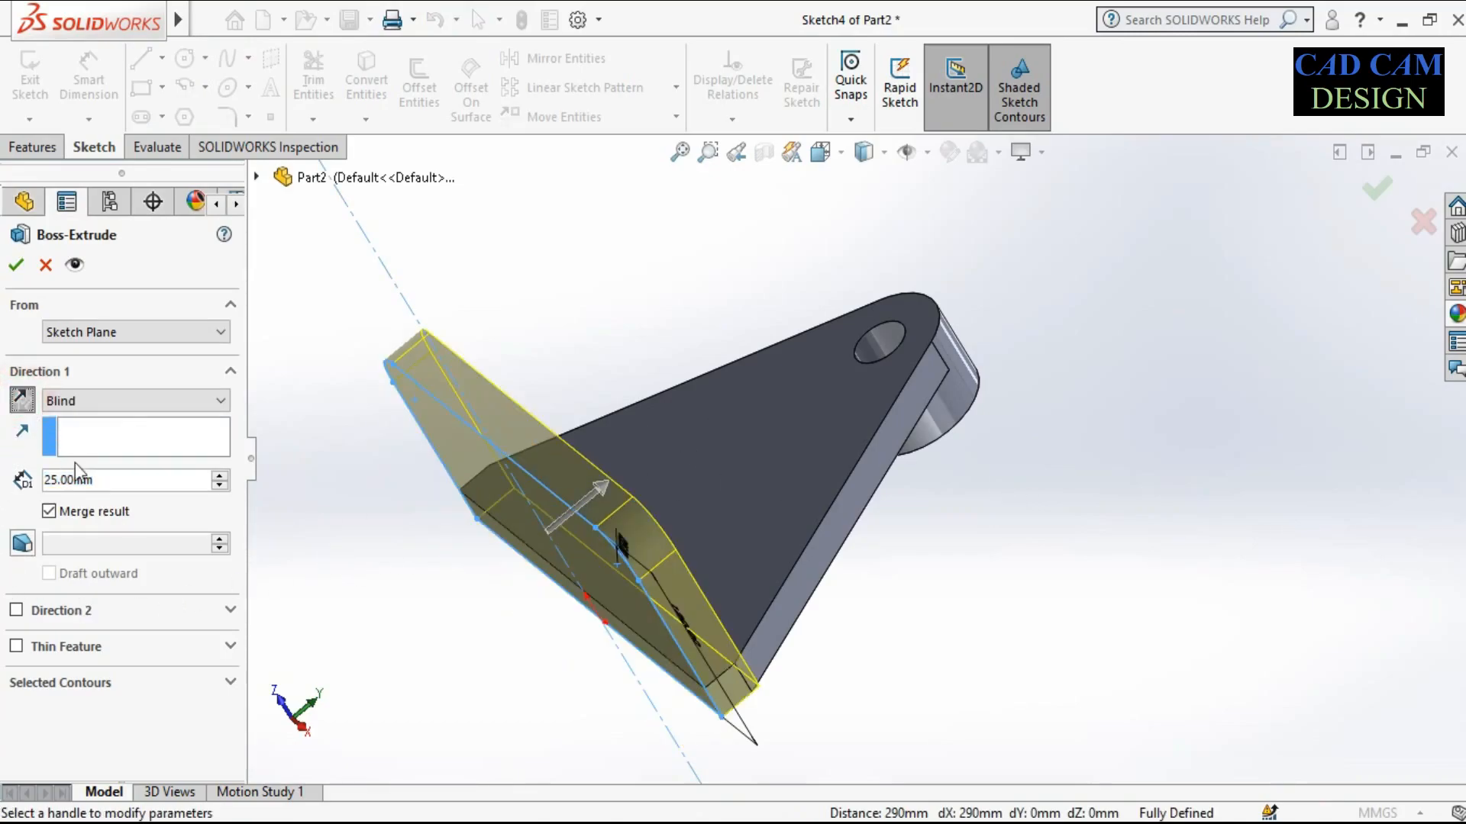
pyautogui.click(113, 481)
pyautogui.scroll(5, 598, 497)
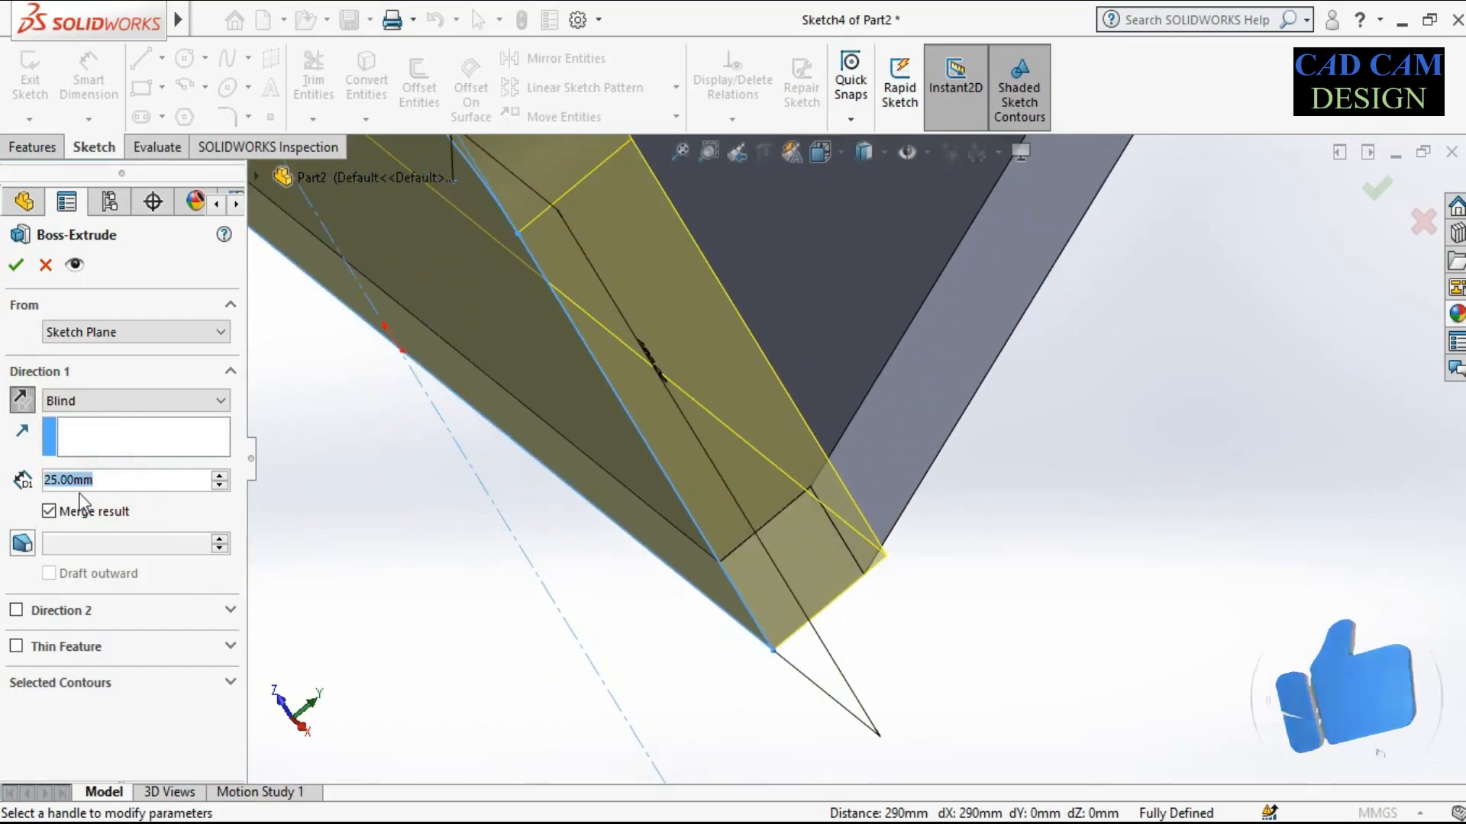
pyautogui.write('20')
pyautogui.press('Return')
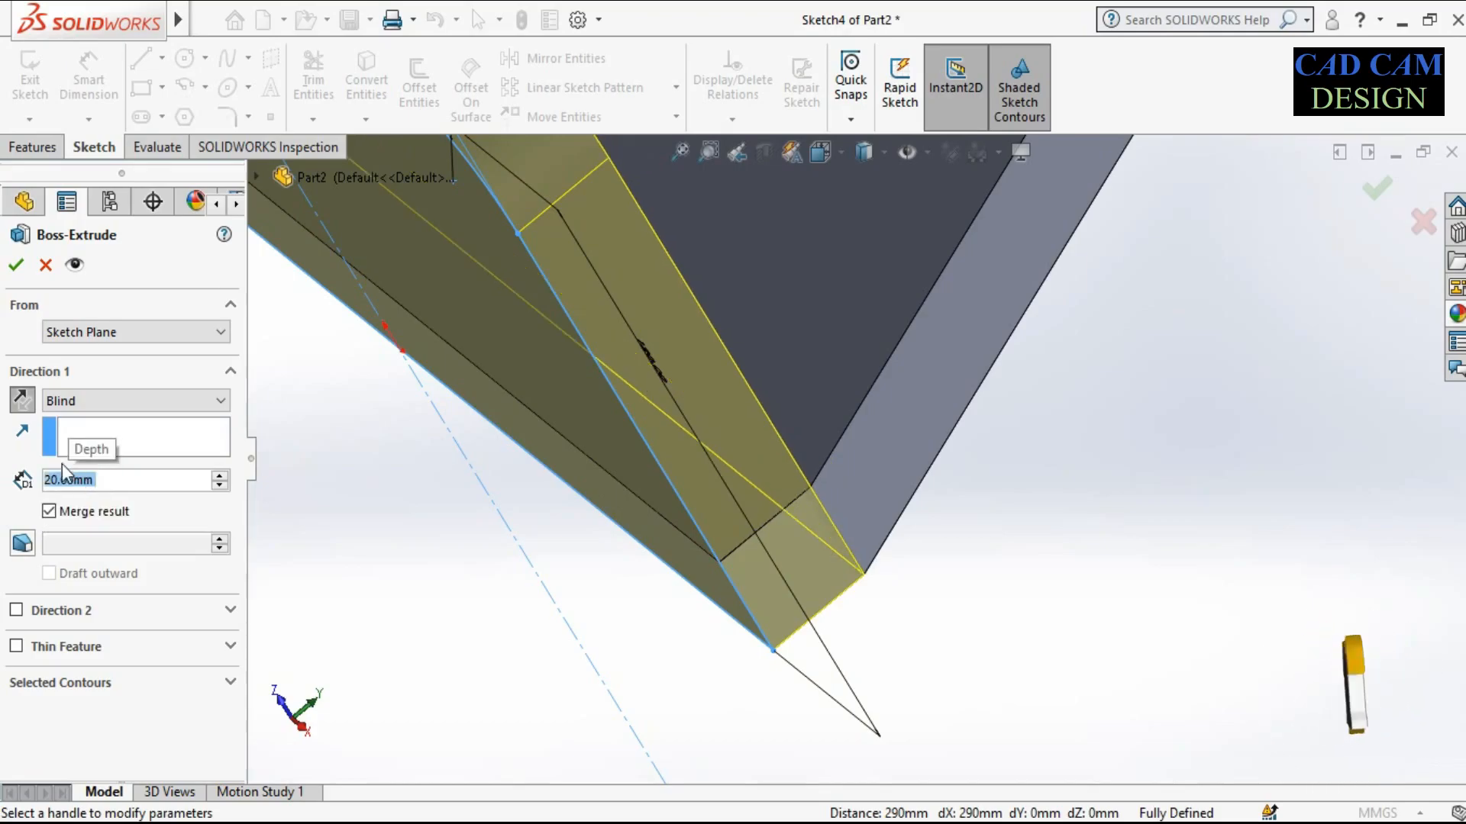
pyautogui.click(21, 264)
pyautogui.scroll(-6, 794, 534)
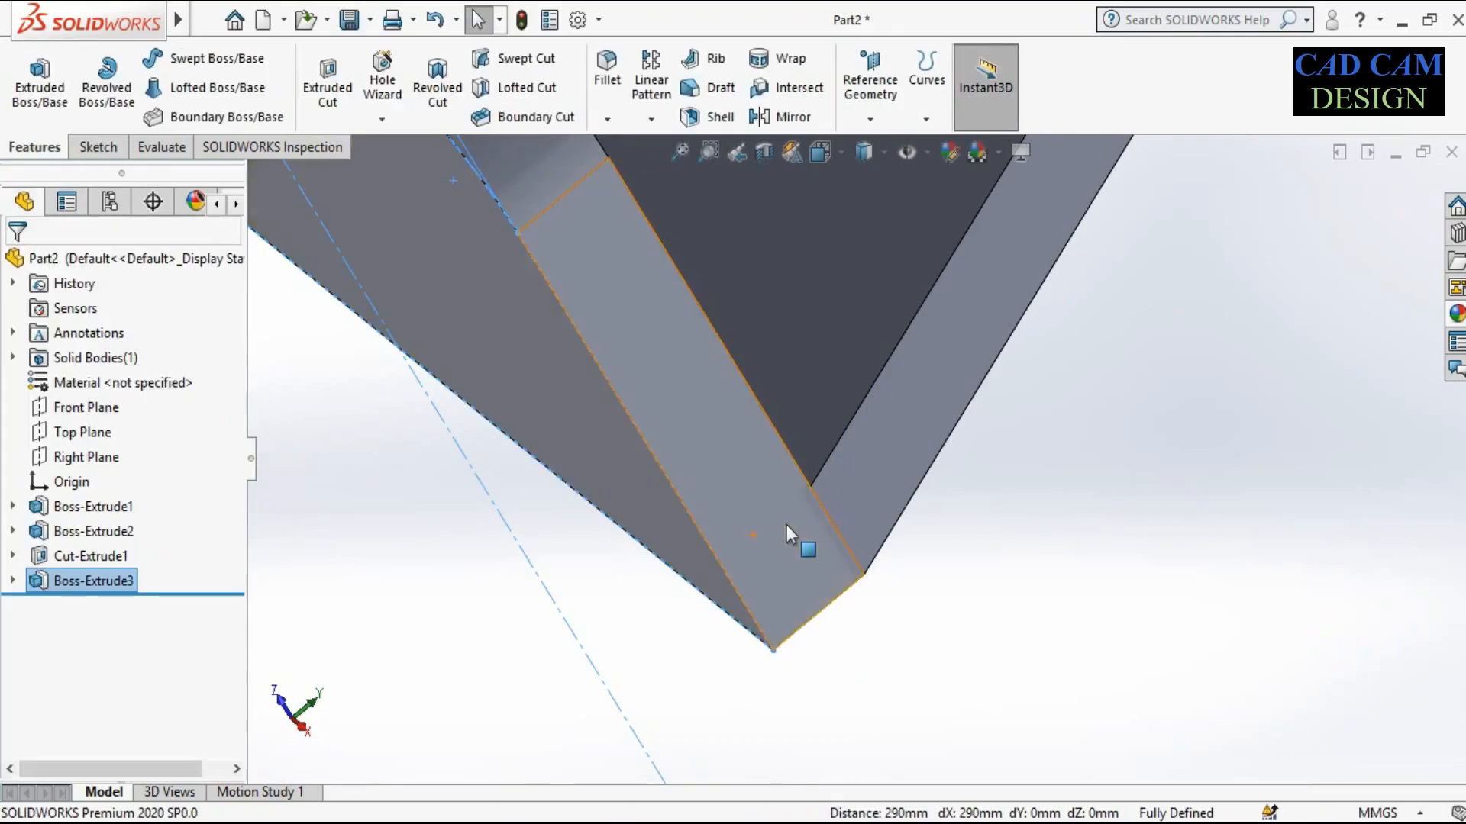
pyautogui.moveTo(858, 323); pyautogui.dragTo(663, 248, button='middle')
pyautogui.click(649, 234)
pyautogui.moveTo(800, 412)
pyautogui.mouseDown(button='middle')
pyautogui.moveTo(882, 291)
pyautogui.moveTo(814, 351)
pyautogui.moveTo(815, 235)
pyautogui.moveTo(790, 396)
pyautogui.mouseUp(button='middle')
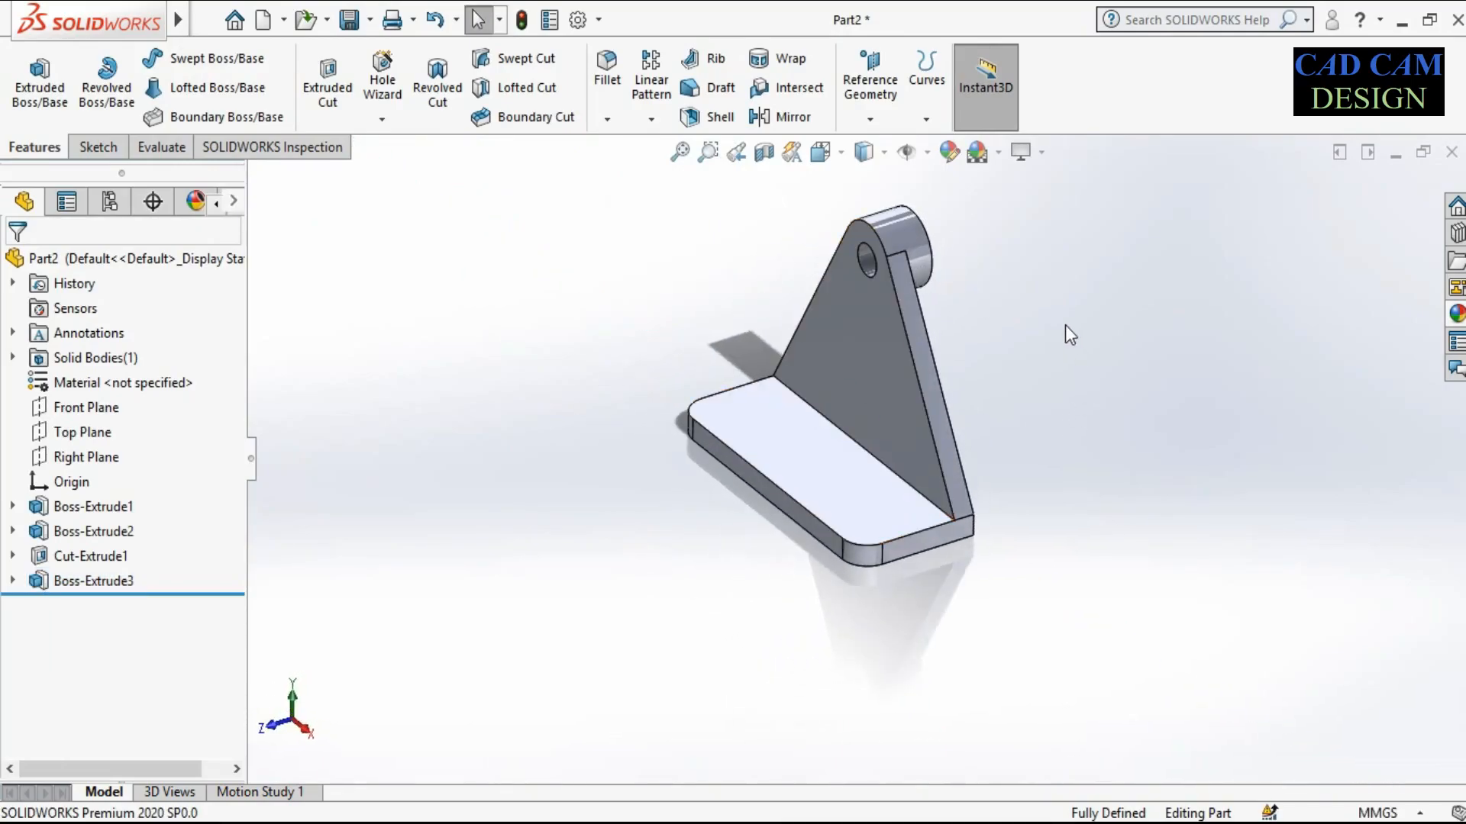
pyautogui.moveTo(997, 288); pyautogui.dragTo(931, 429, button='middle')
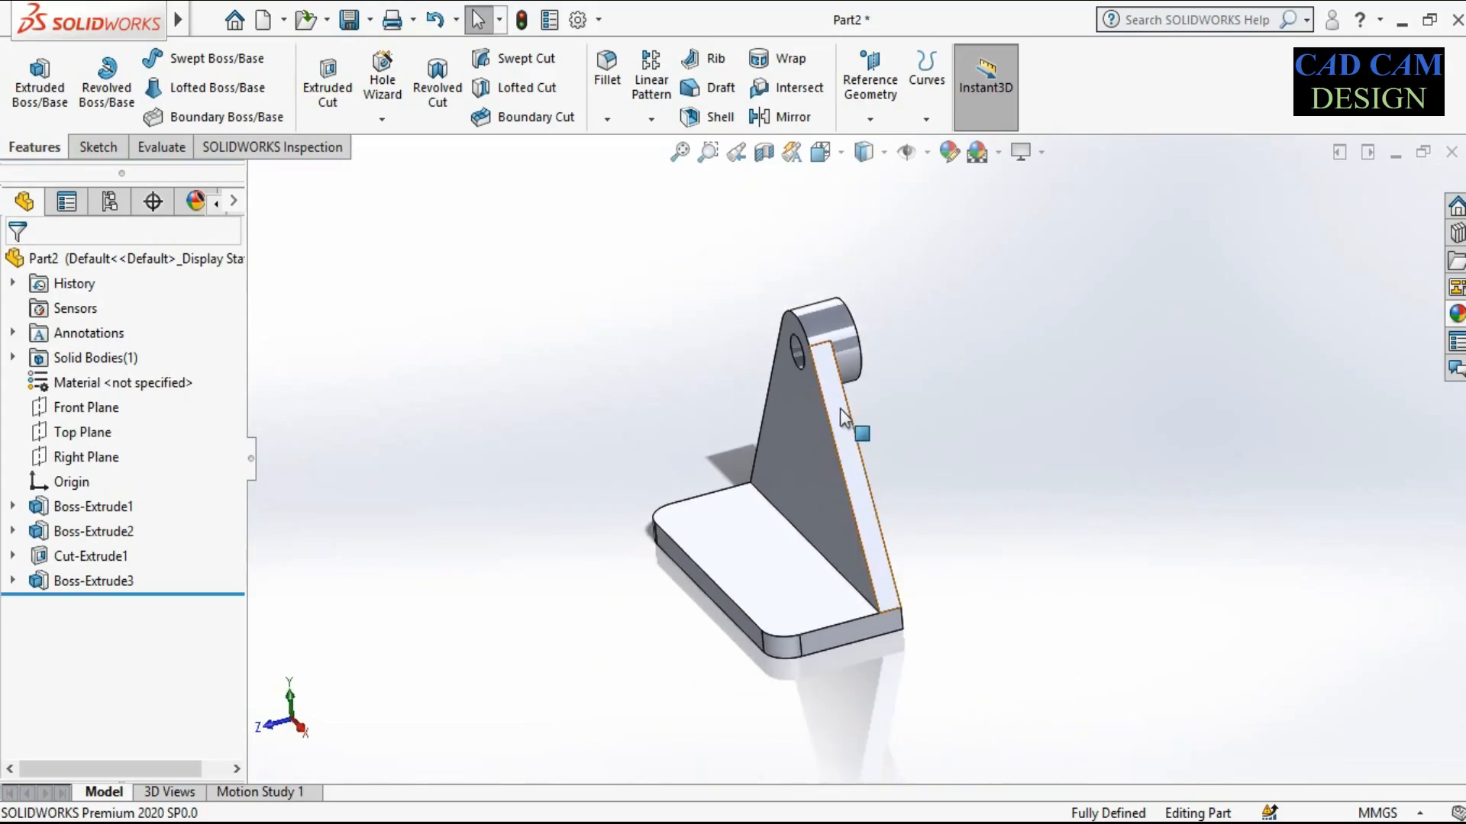
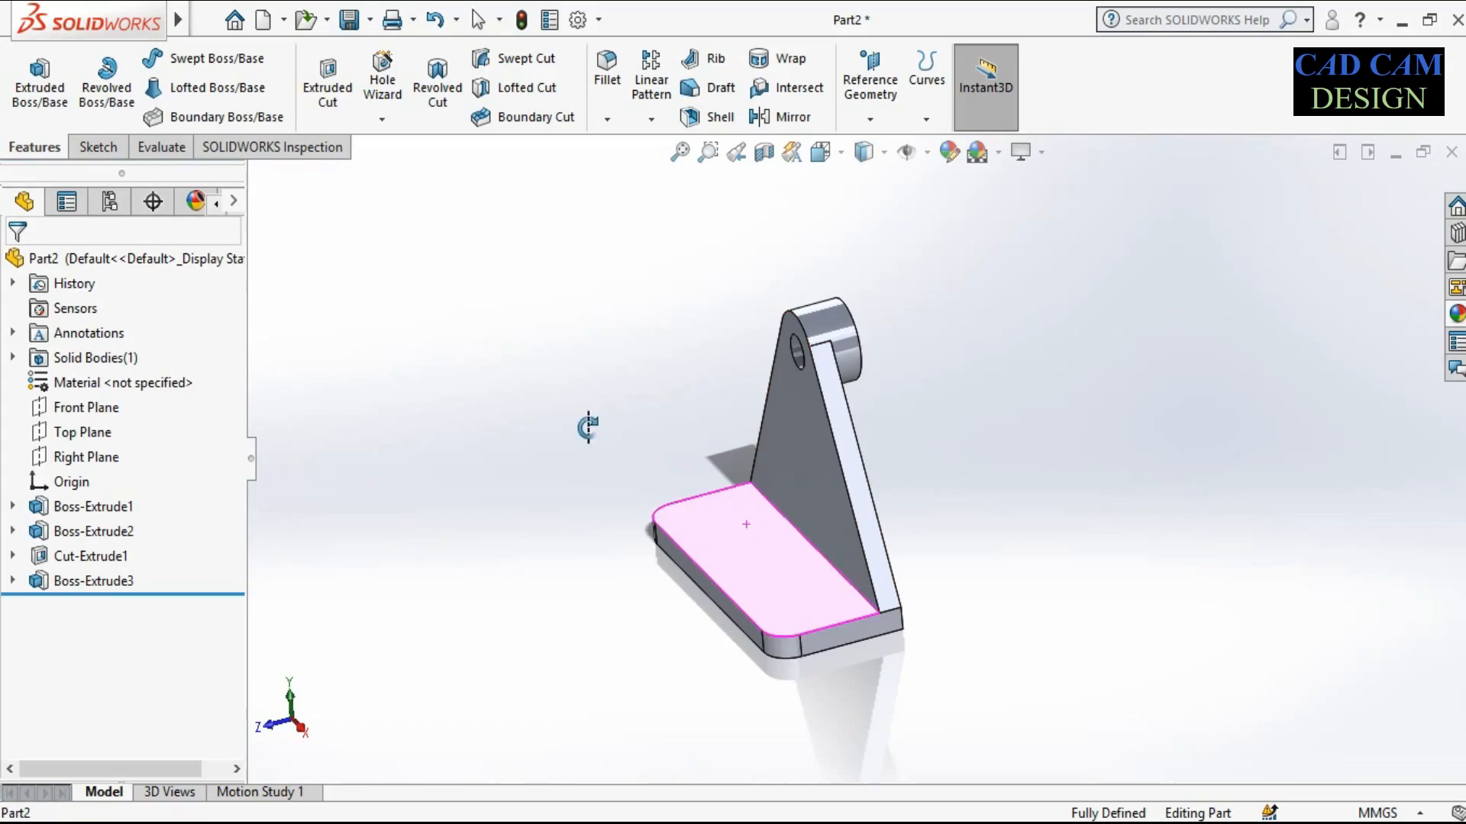
# Start a Rib sketch on the Right Plane and draw a line at about 52° from the base's outer top corner to the plate's inner face
pyautogui.click(92, 458)
pyautogui.moveTo(531, 510); pyautogui.dragTo(696, 502, button='middle')
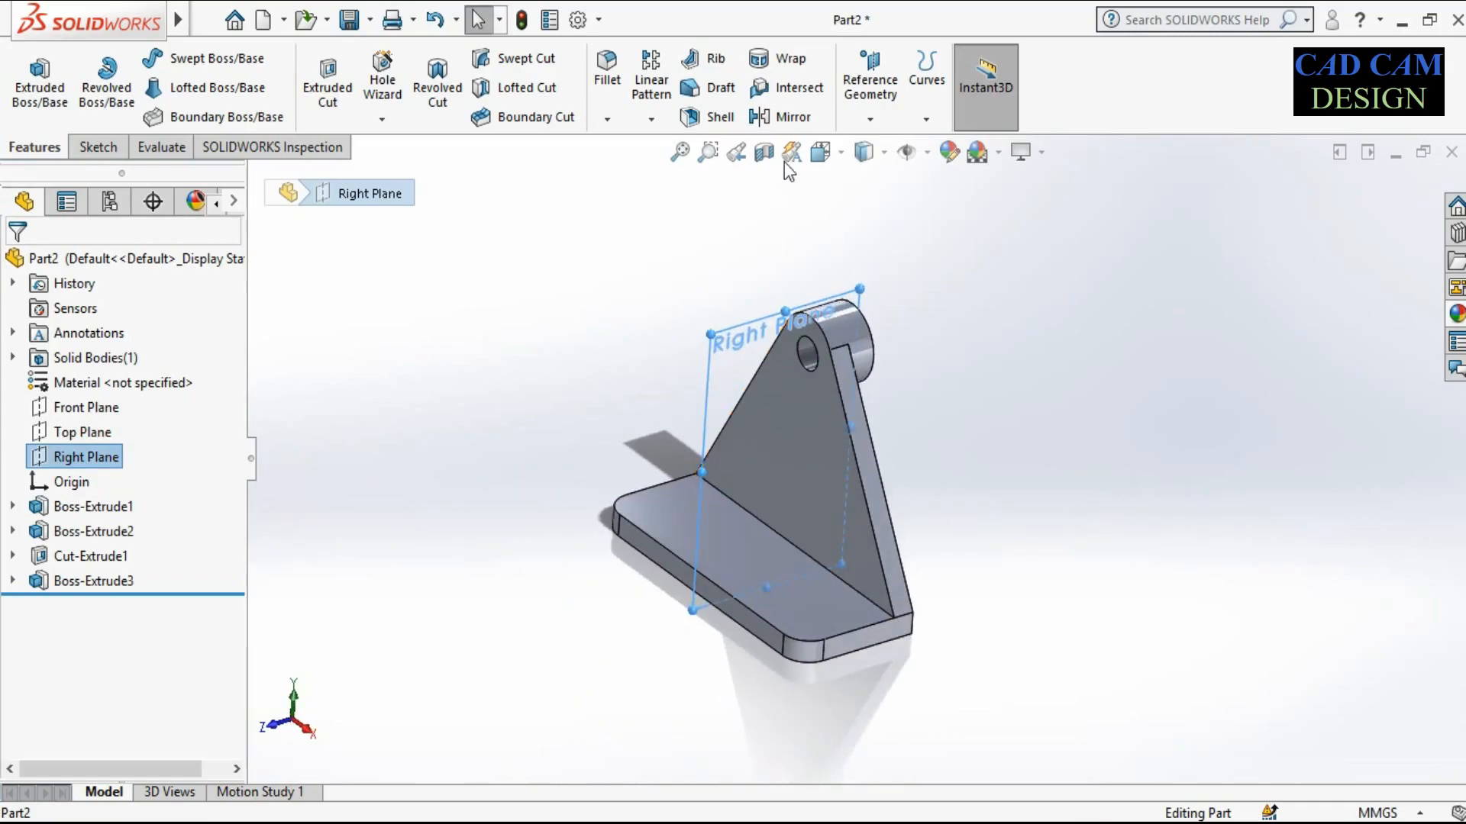
pyautogui.click(715, 63)
pyautogui.click(96, 605)
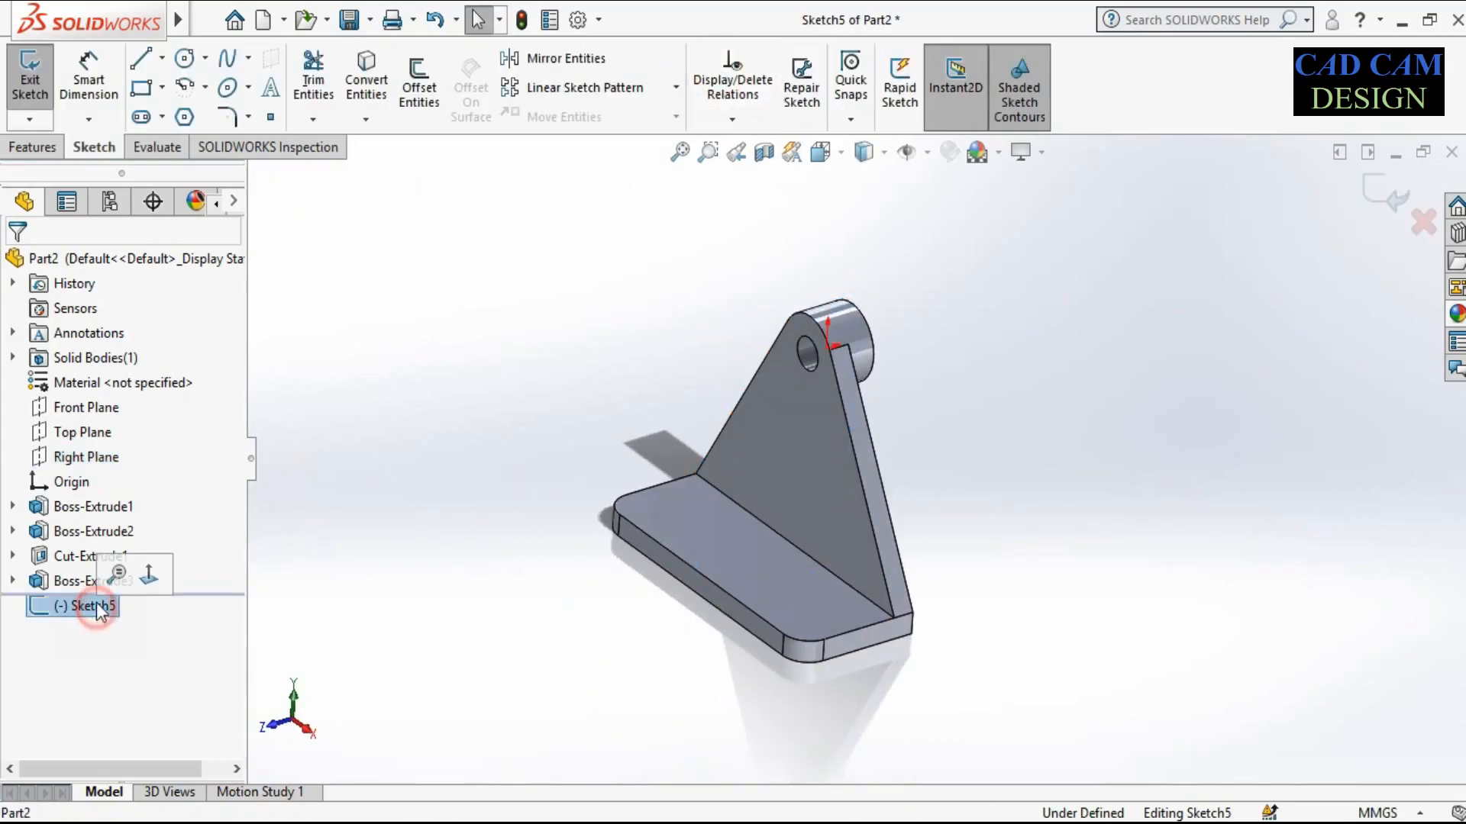
pyautogui.click(143, 588)
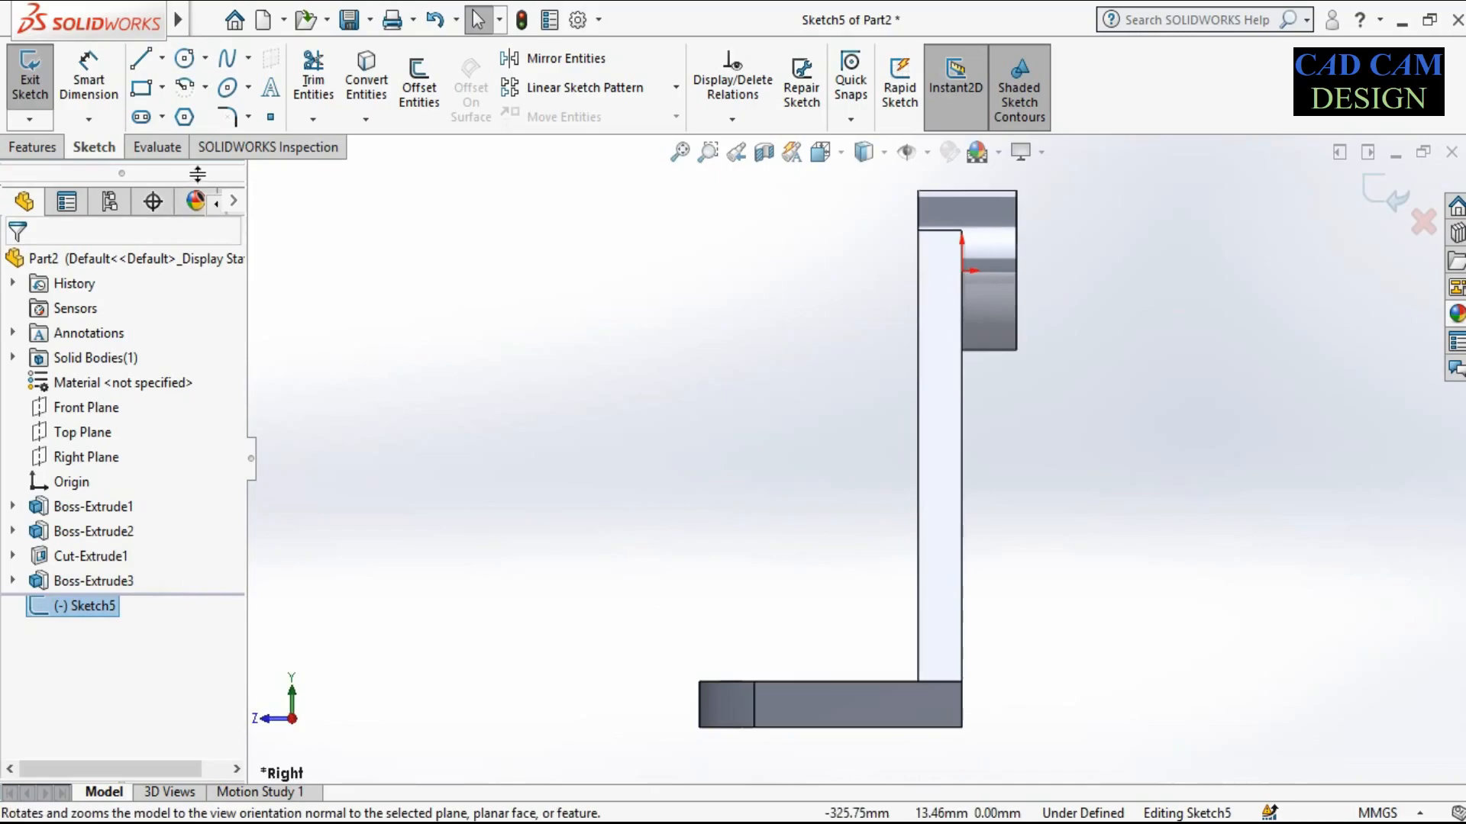
pyautogui.click(145, 59)
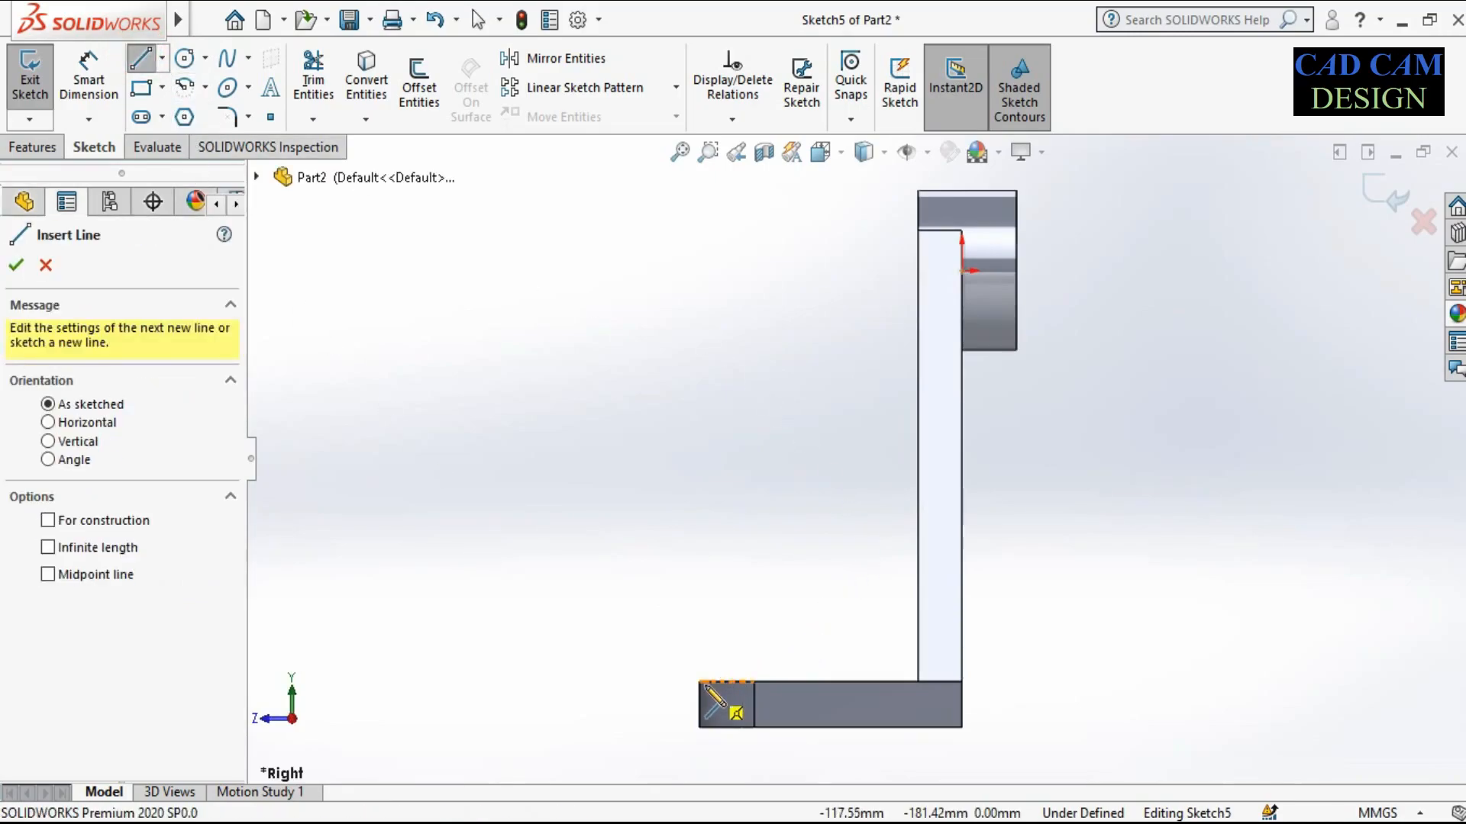
pyautogui.moveTo(696, 683)
pyautogui.mouseDown()
pyautogui.moveTo(932, 370)
pyautogui.moveTo(935, 385)
pyautogui.moveTo(918, 390)
pyautogui.mouseUp()
pyautogui.rightClick(721, 347)
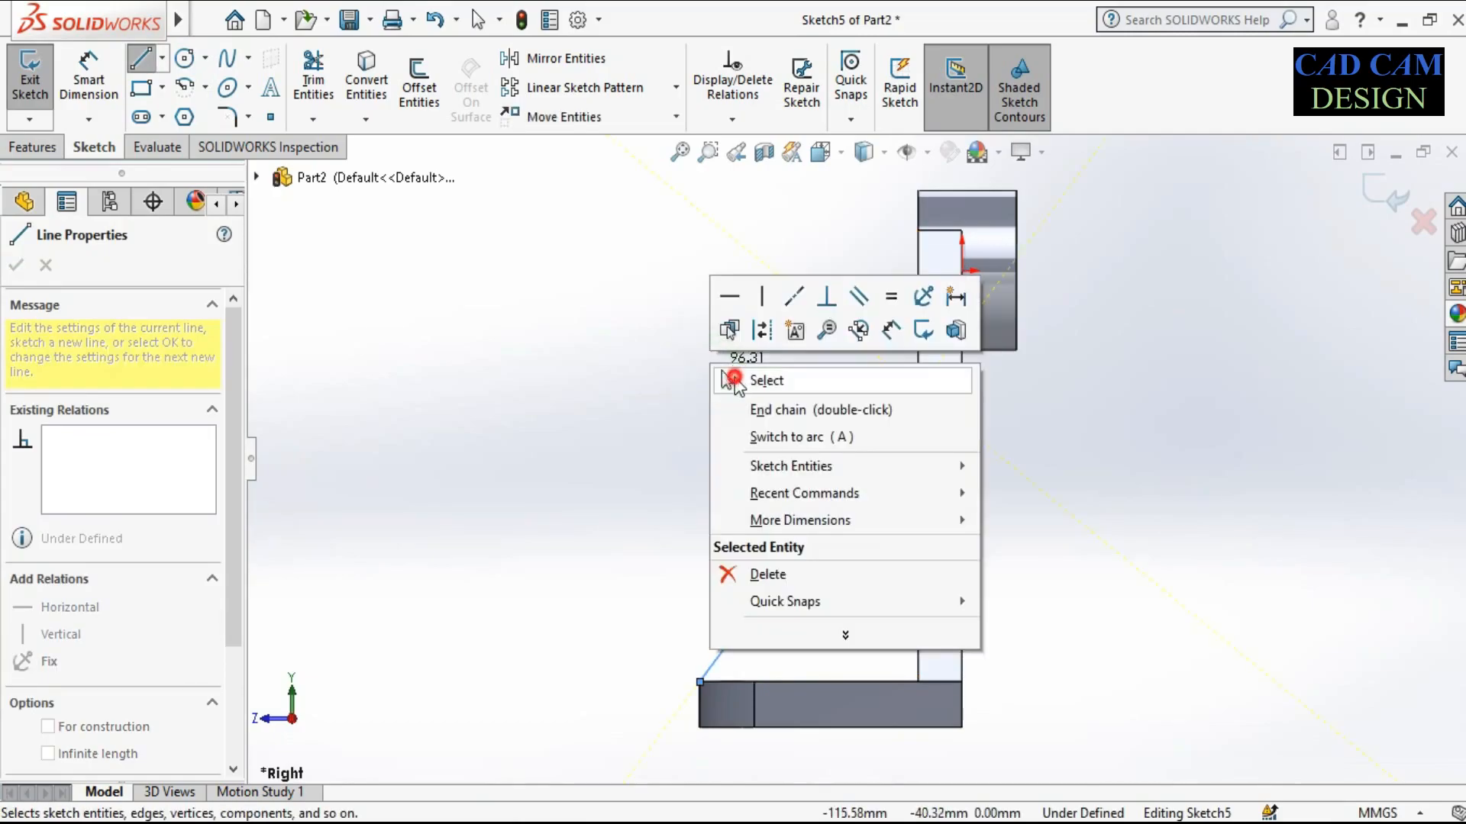
pyautogui.click(744, 379)
pyautogui.scroll(5, 814, 392)
pyautogui.scroll(-4, 858, 534)
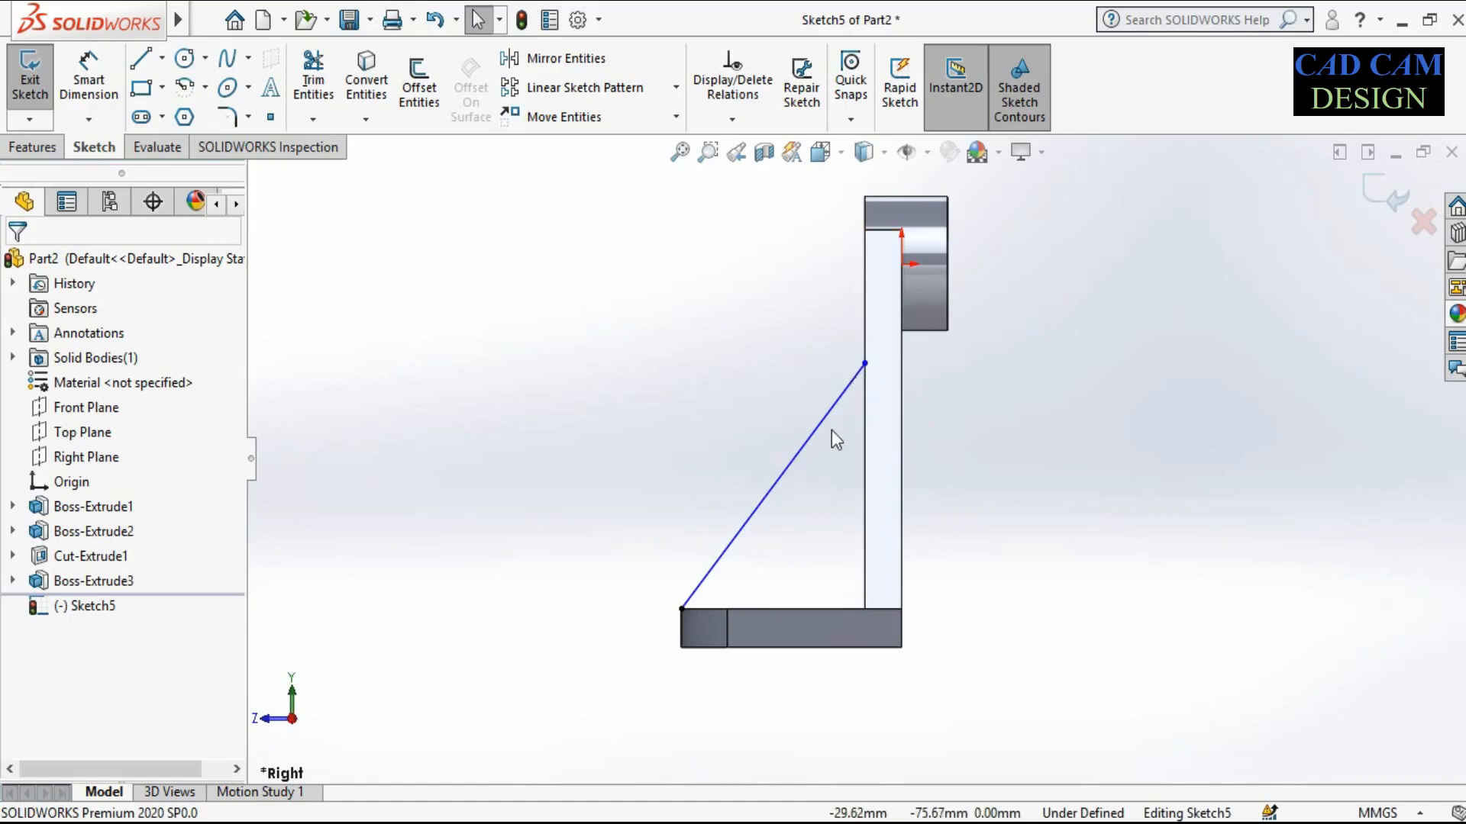
# Dimension the angle between the sloping line and the base's top edge as 55° and finish the rib sketch
pyautogui.moveTo(973, 581); pyautogui.dragTo(972, 434, button='right')
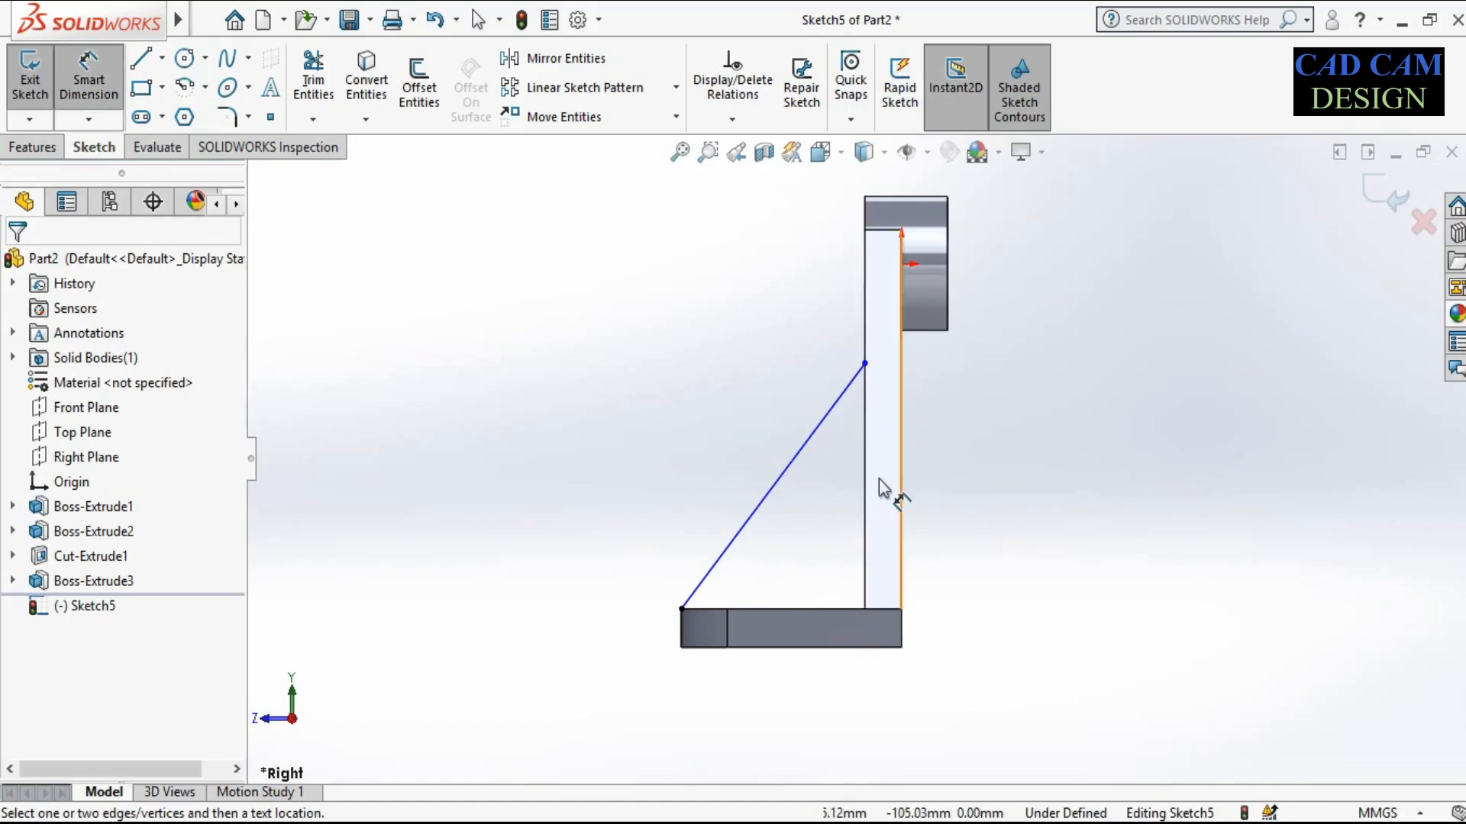
pyautogui.click(769, 498)
pyautogui.click(785, 608)
pyautogui.click(800, 555)
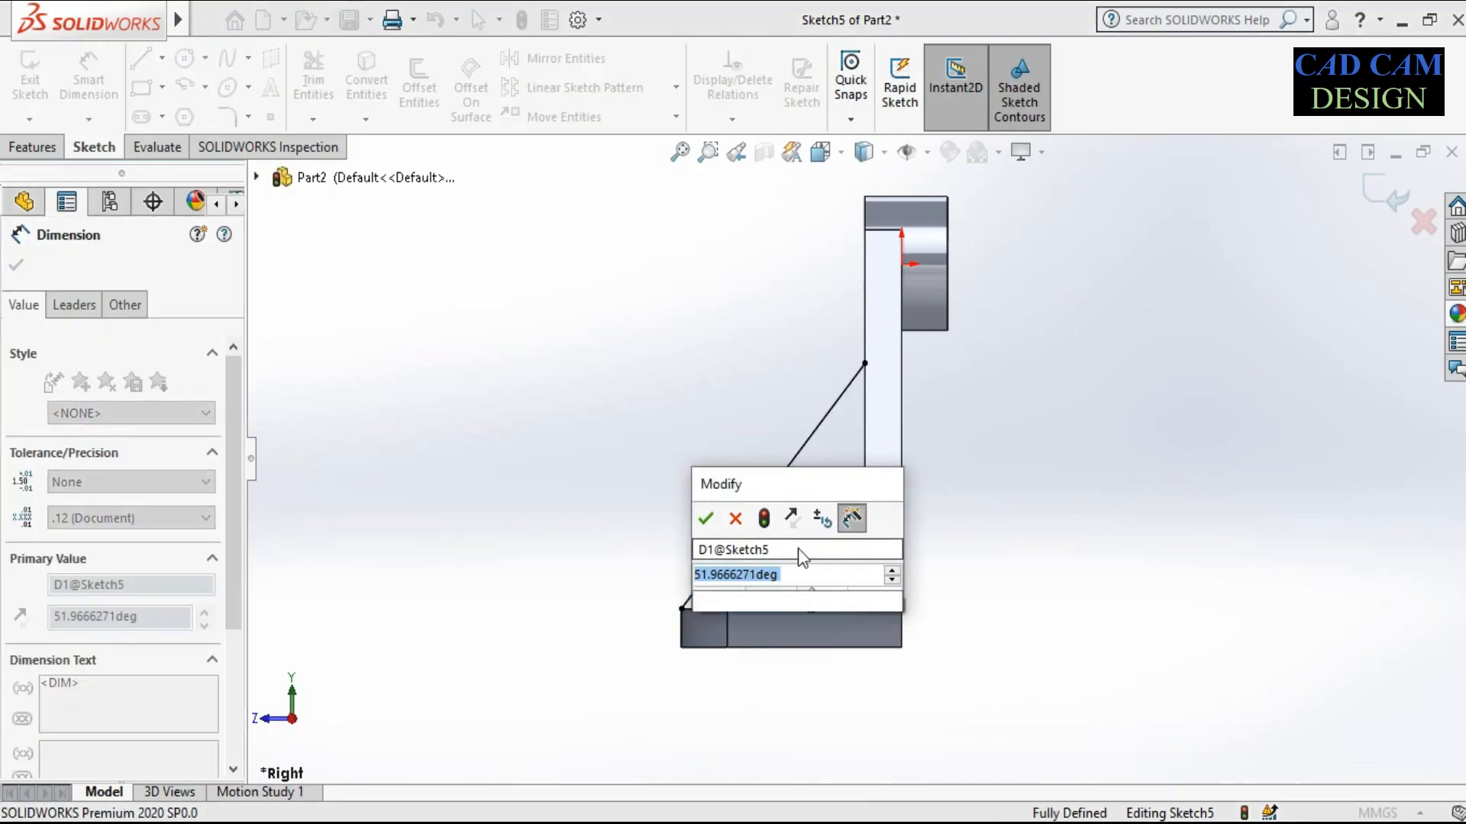
pyautogui.write('55')
pyautogui.press('Return')
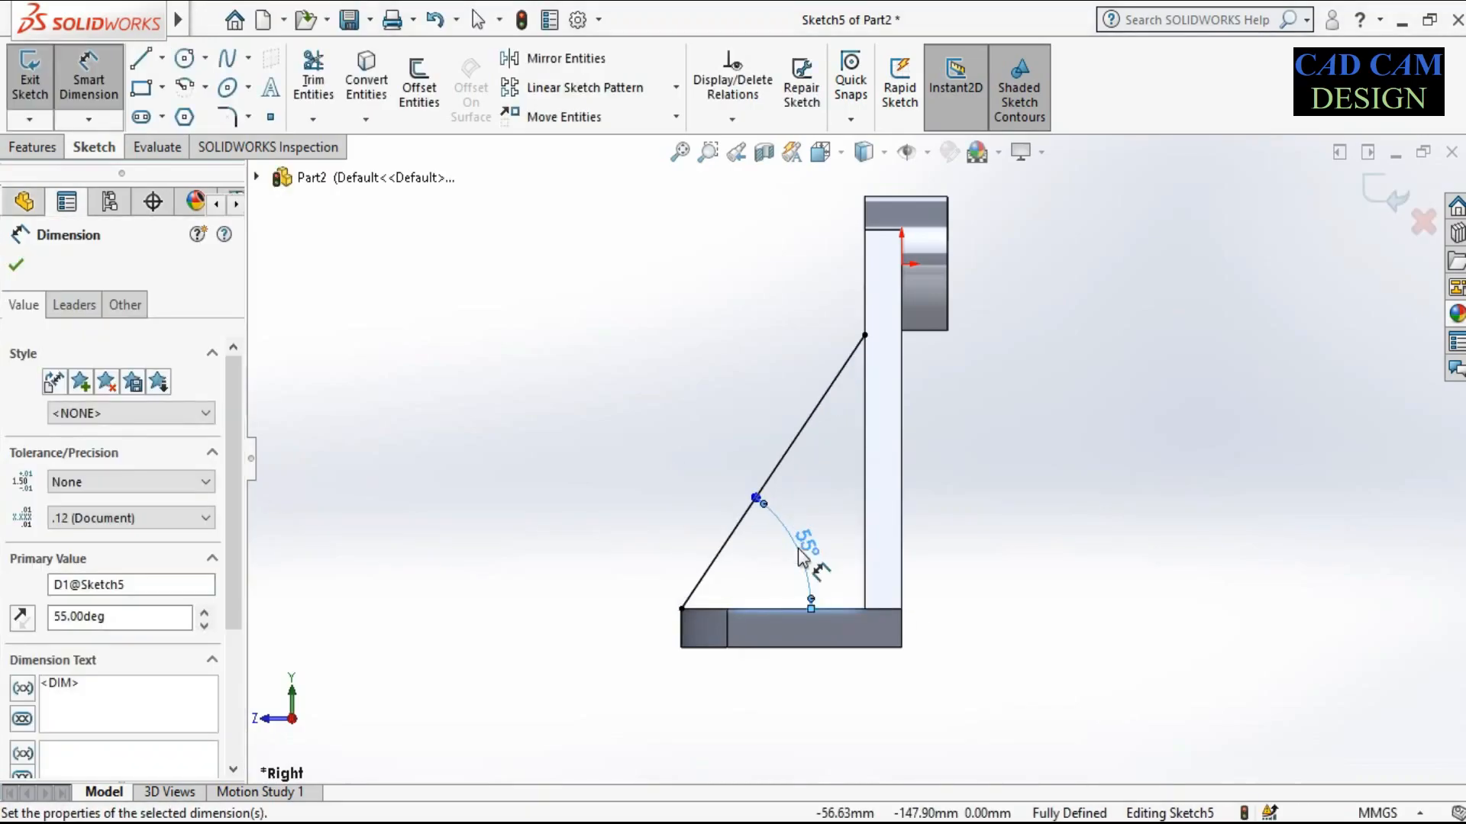
pyautogui.click(1386, 185)
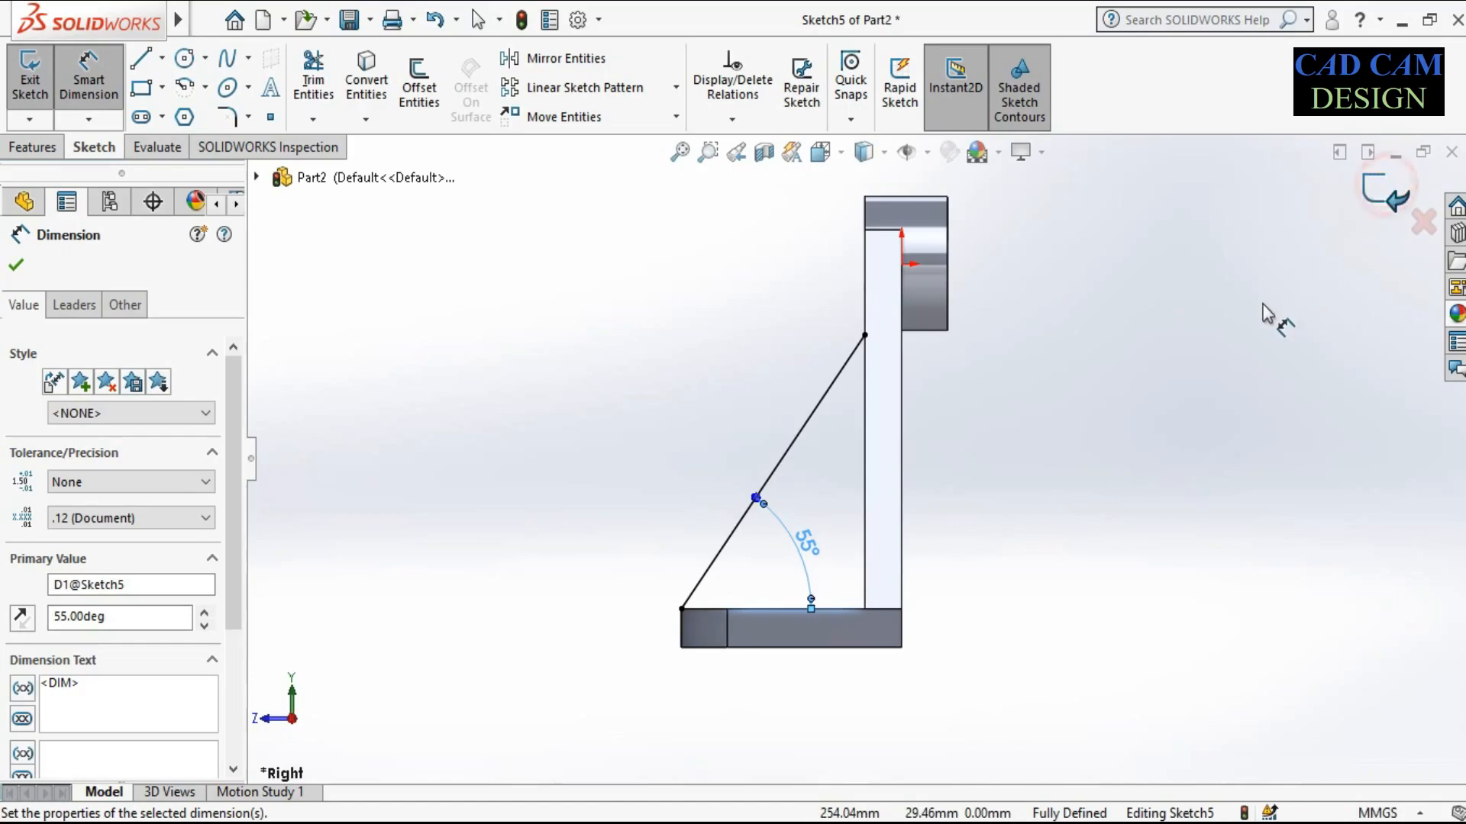
# Set the rib's thickness to 20 mm, applied to both sides of the sketch line
pyautogui.moveTo(759, 368); pyautogui.dragTo(821, 437, button='middle')
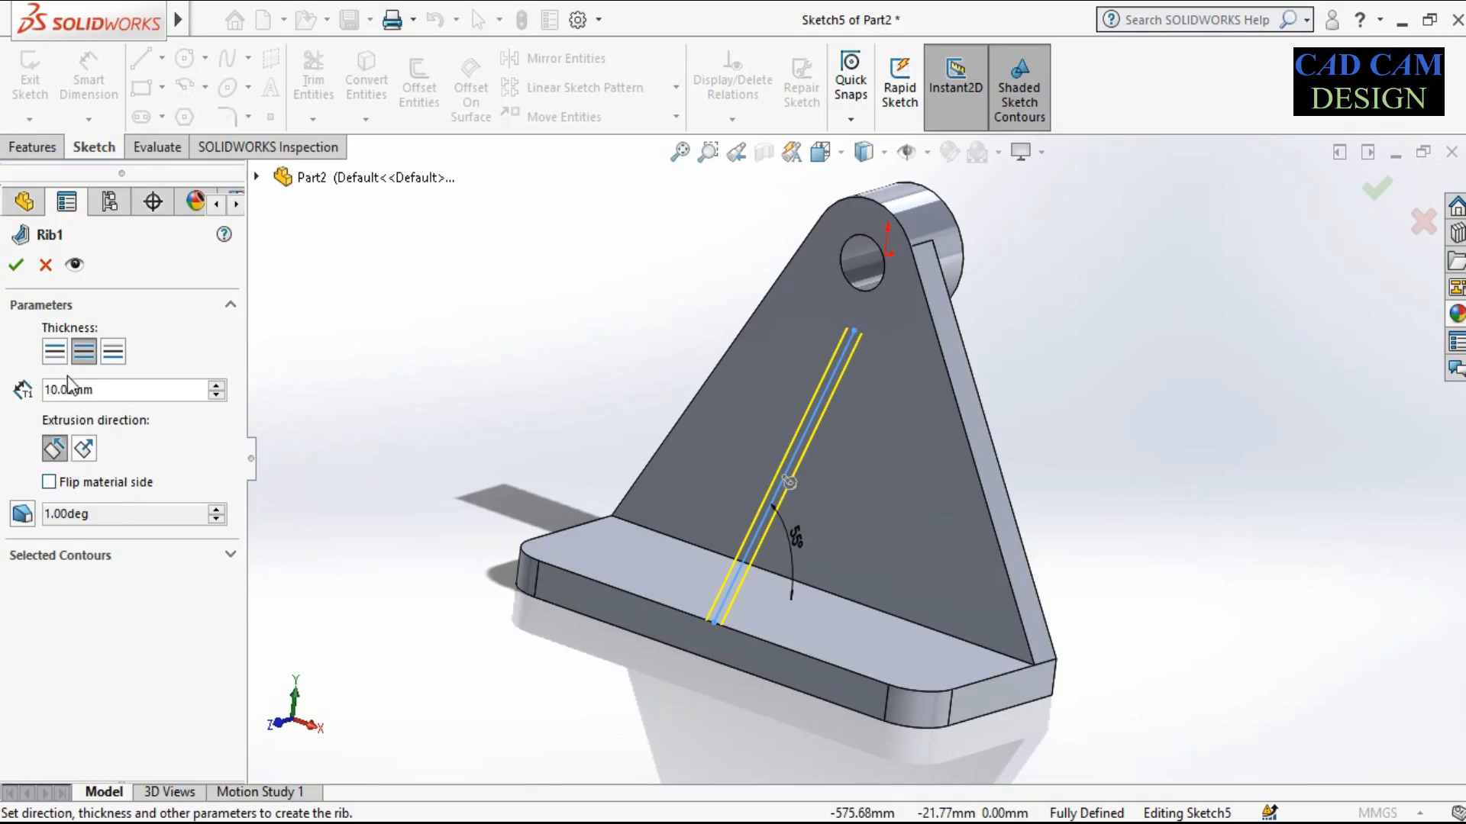
pyautogui.click(66, 354)
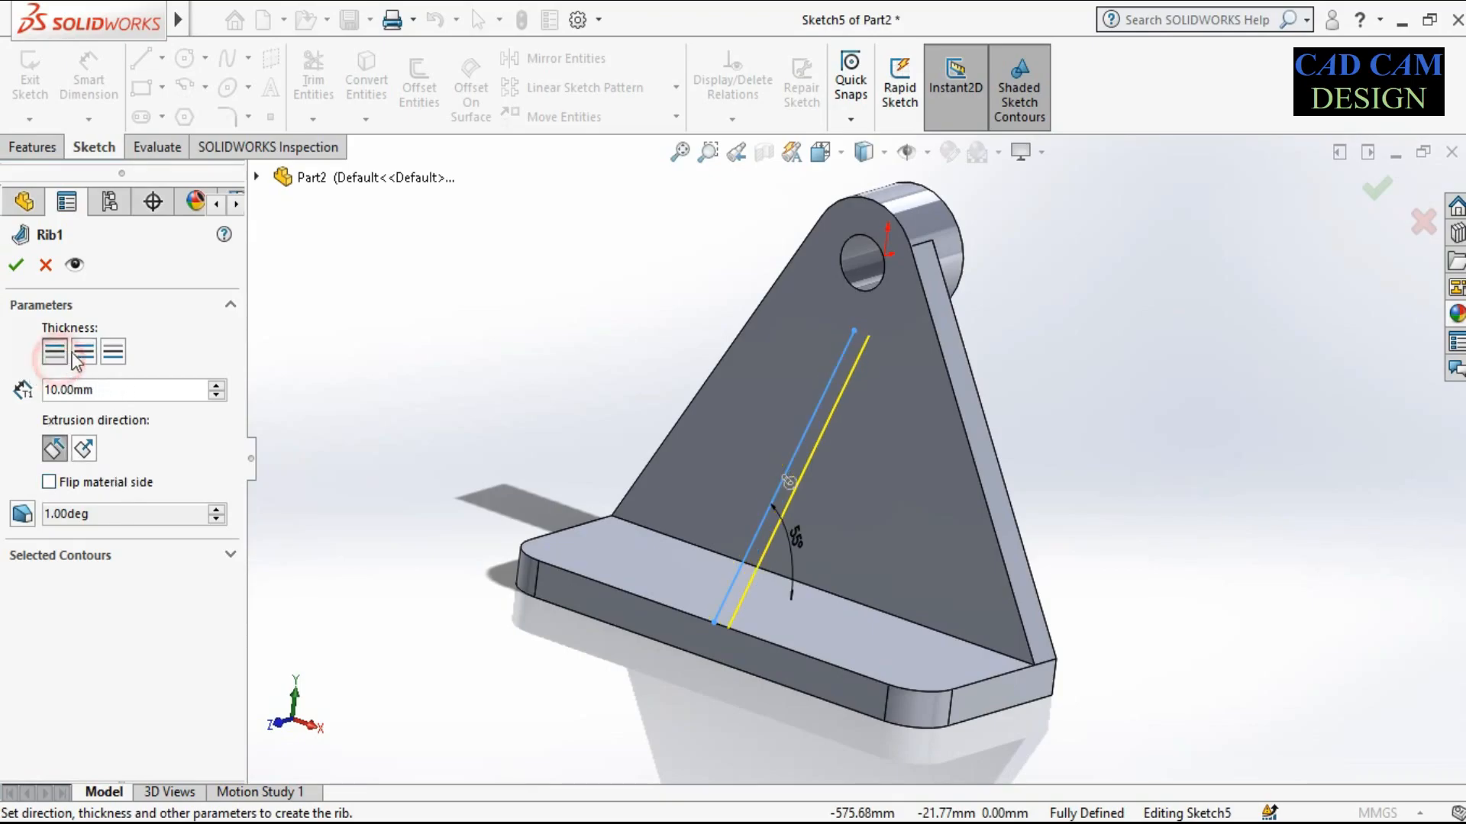
pyautogui.click(93, 358)
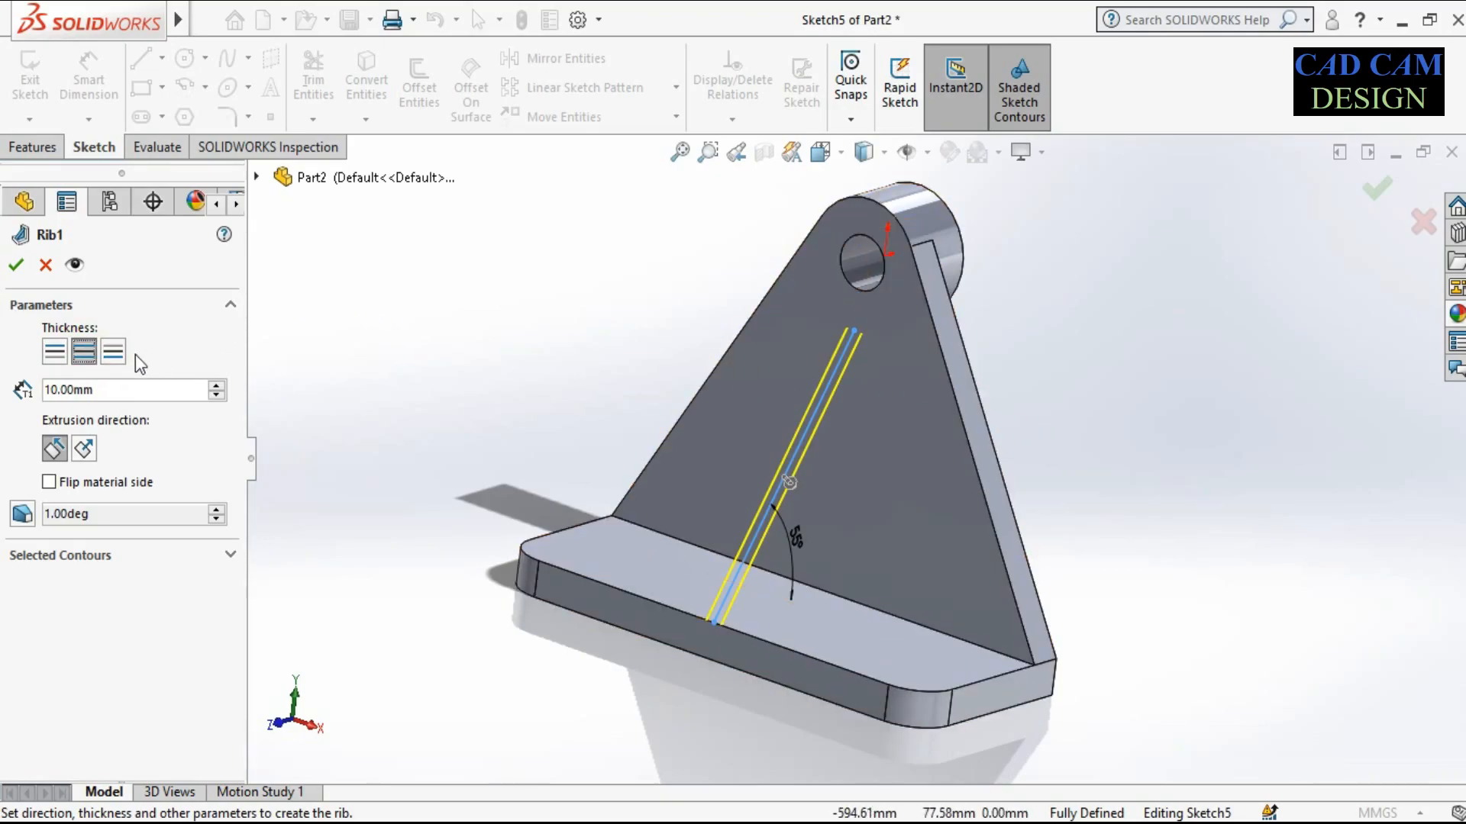
pyautogui.click(117, 351)
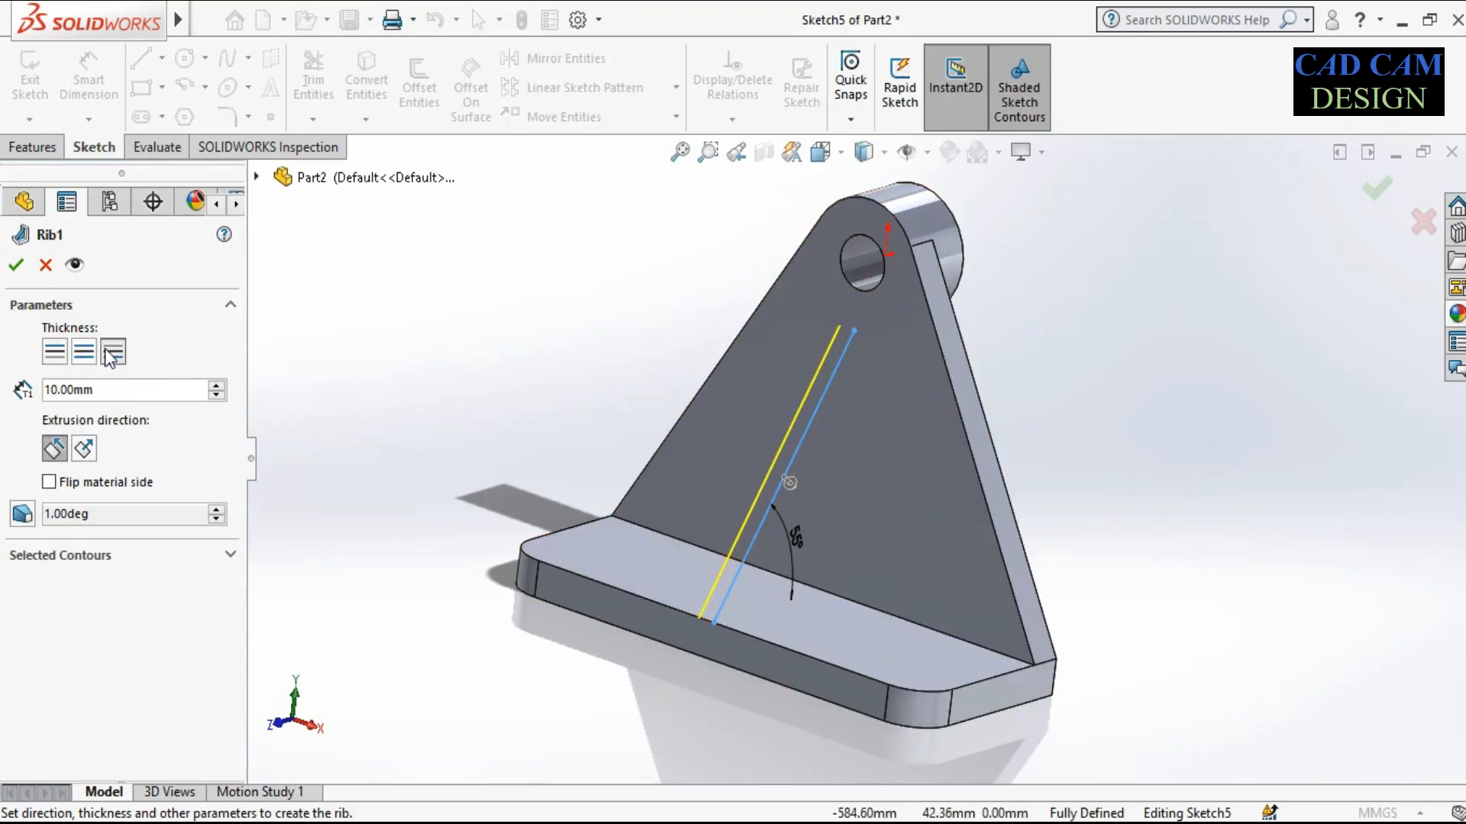
pyautogui.click(87, 355)
pyautogui.doubleClick(138, 389)
pyautogui.write('20')
pyautogui.press('Return')
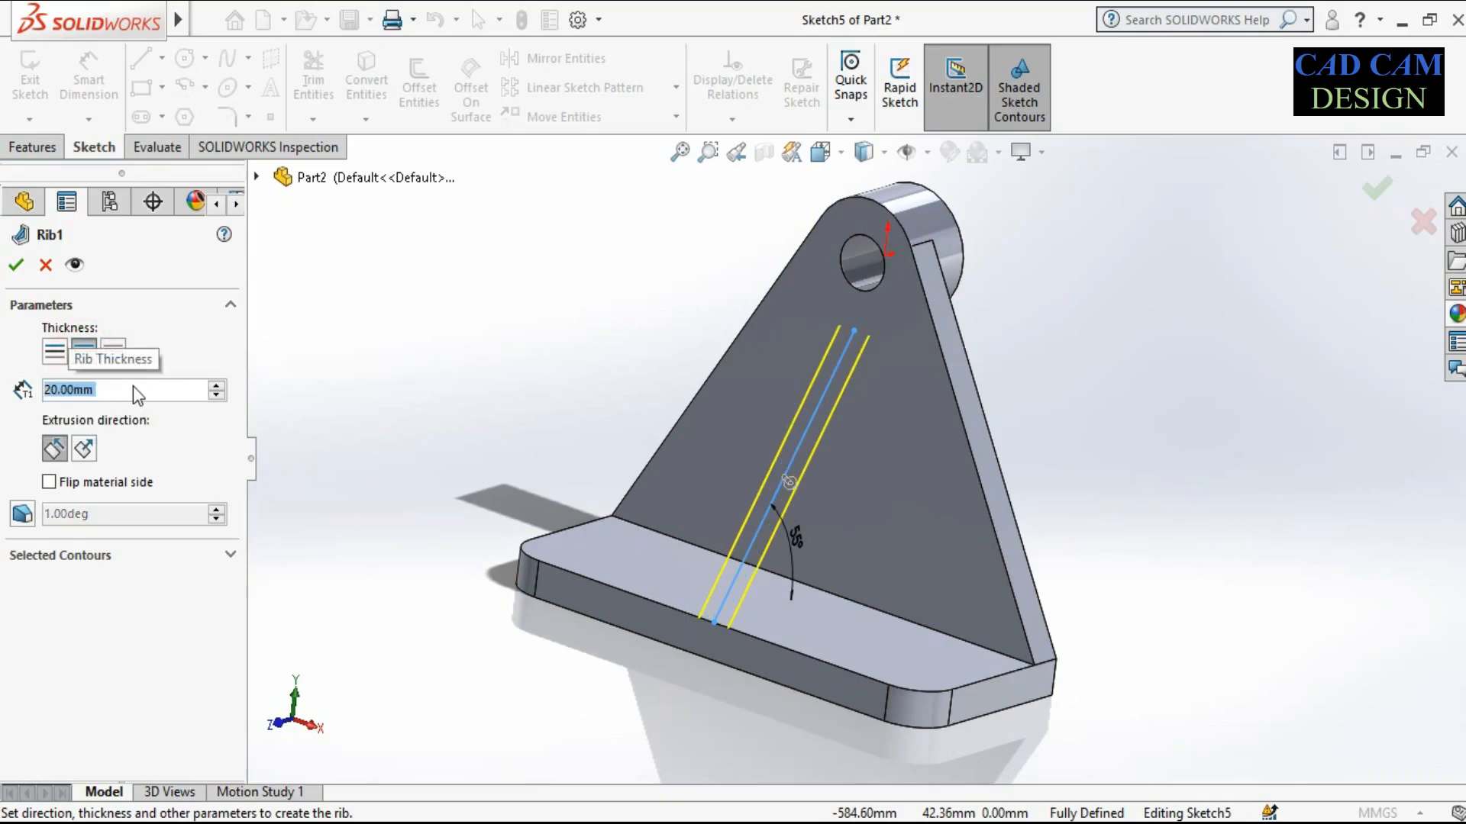
# Add a 4° outward draft with the thickness measured at the sketch plane, and create the rib
pyautogui.click(23, 515)
pyautogui.doubleClick(101, 565)
pyautogui.write('4')
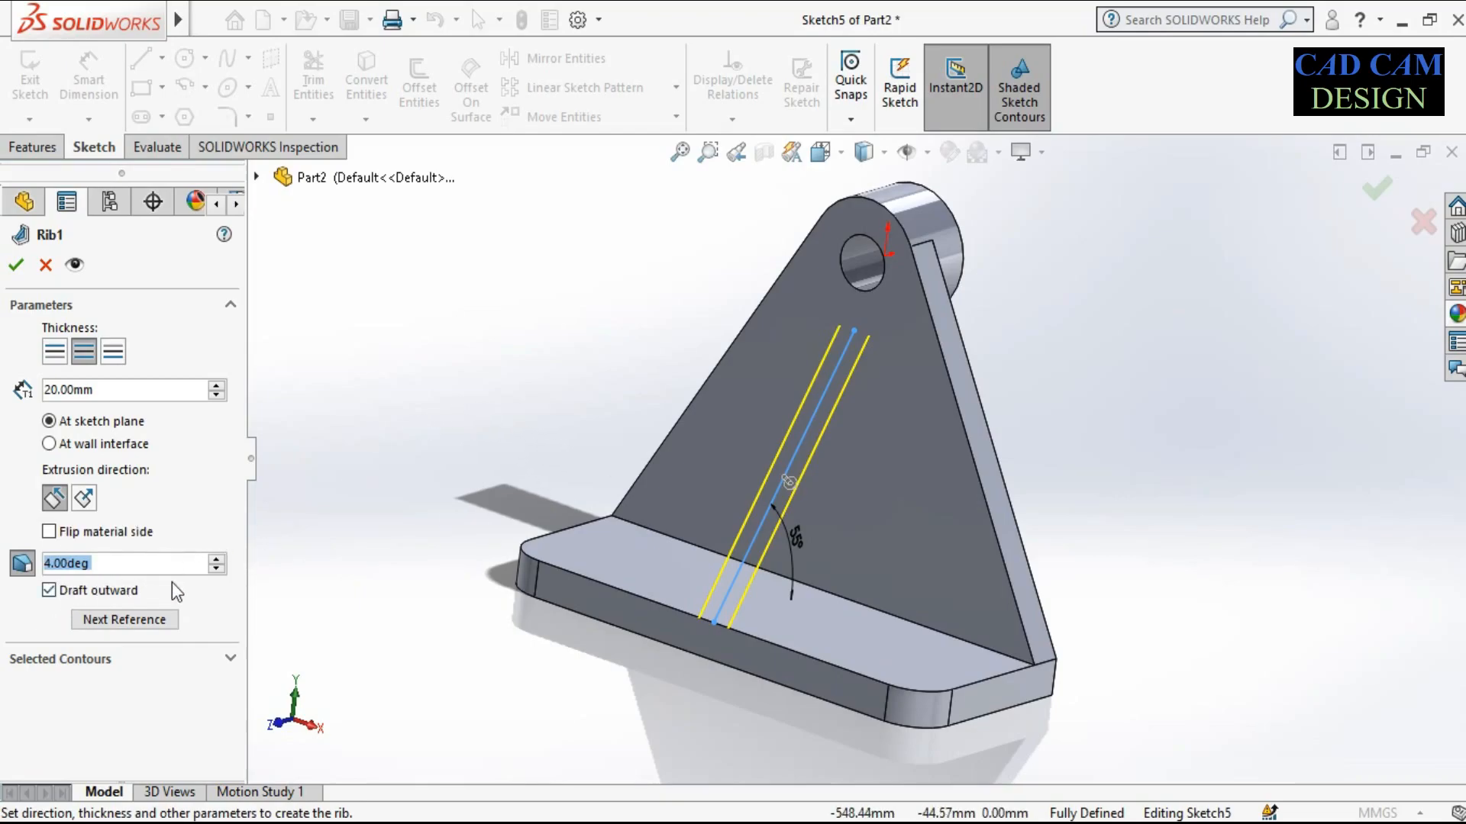
pyautogui.click(16, 267)
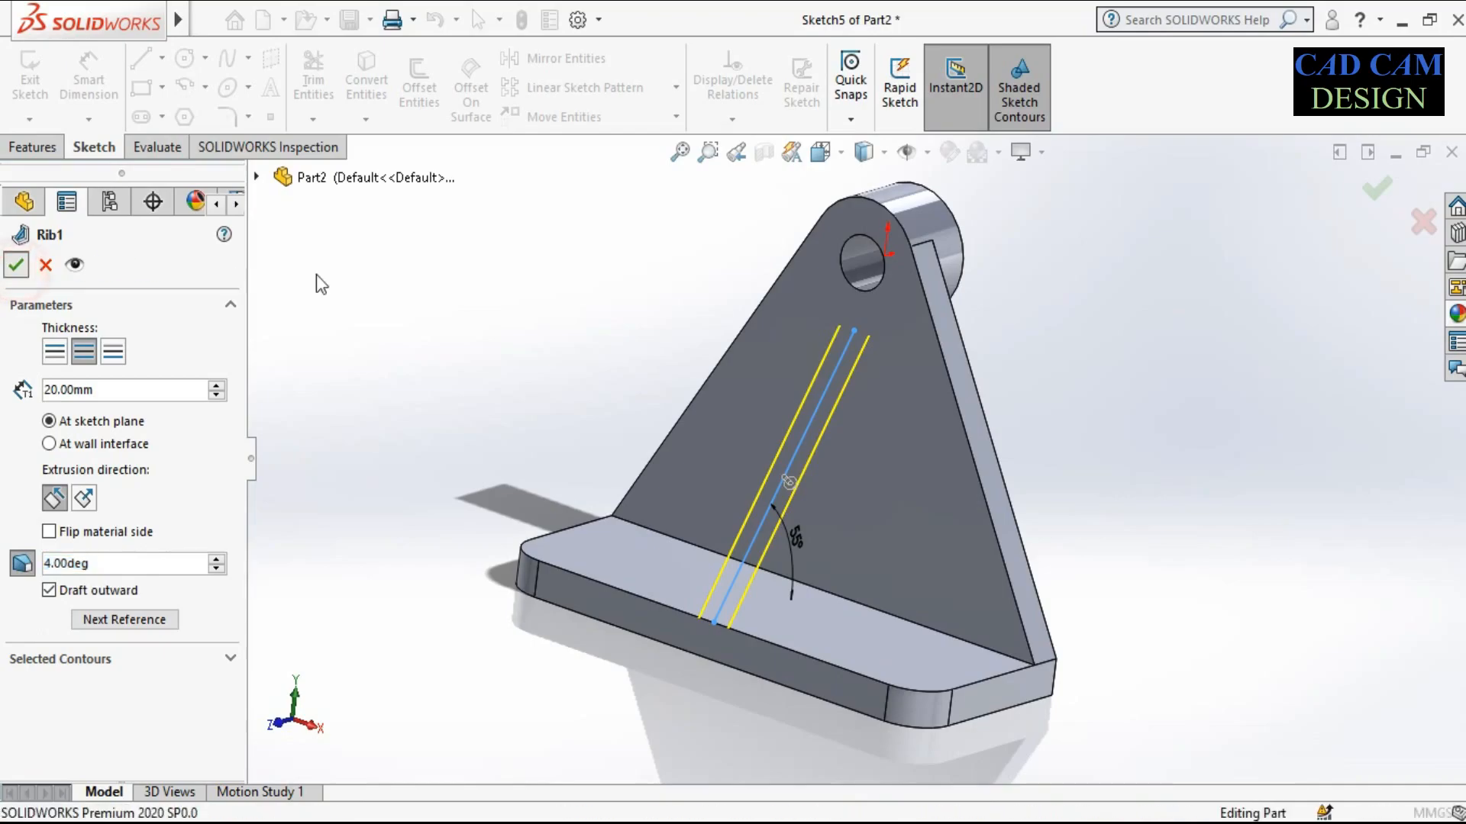
pyautogui.click(471, 356)
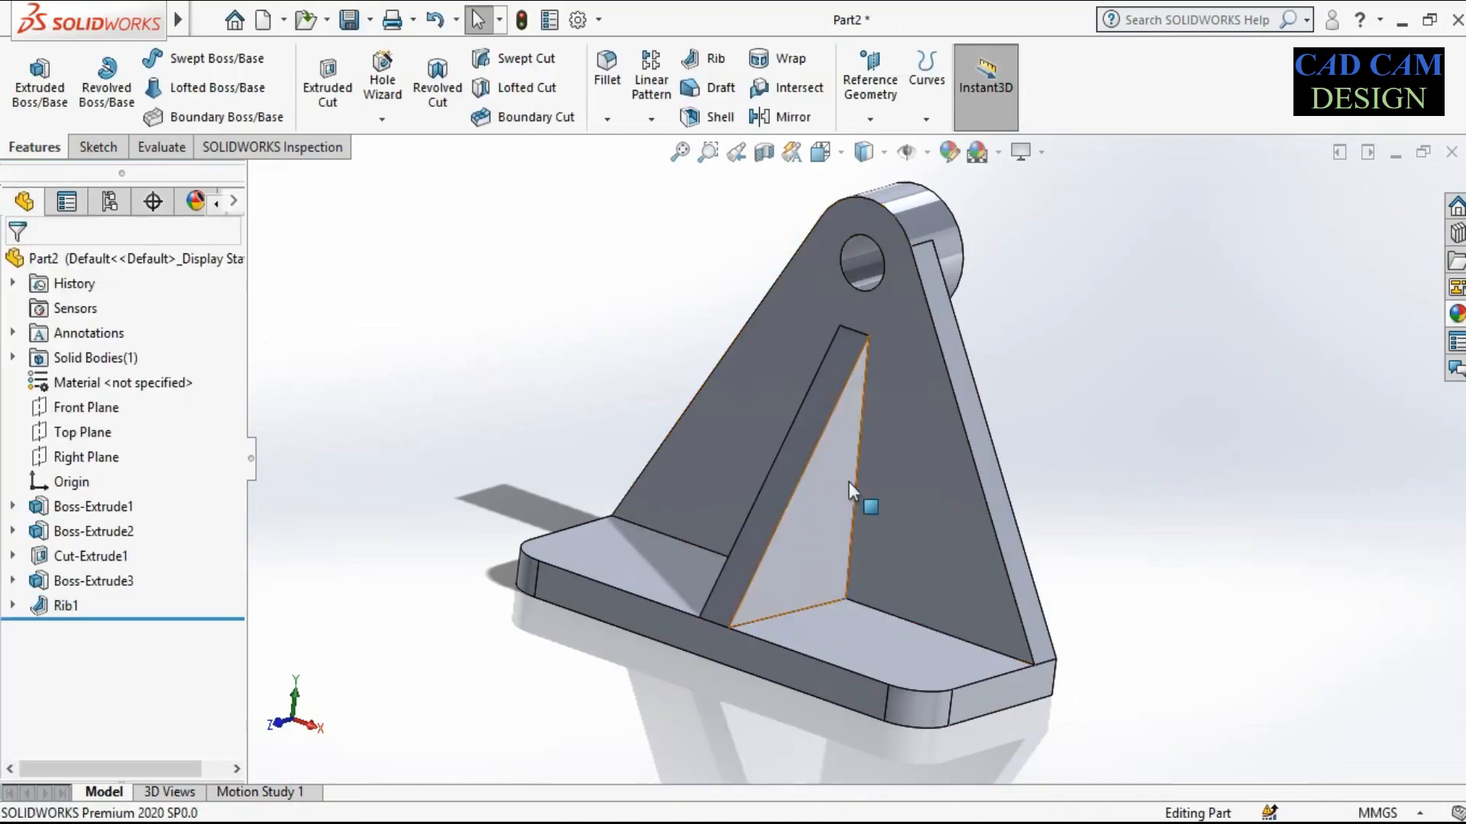
# Examine the rib's drafted sides and how they meet the plate and base, viewing normal to its sloping face
pyautogui.scroll(-4, 849, 482)
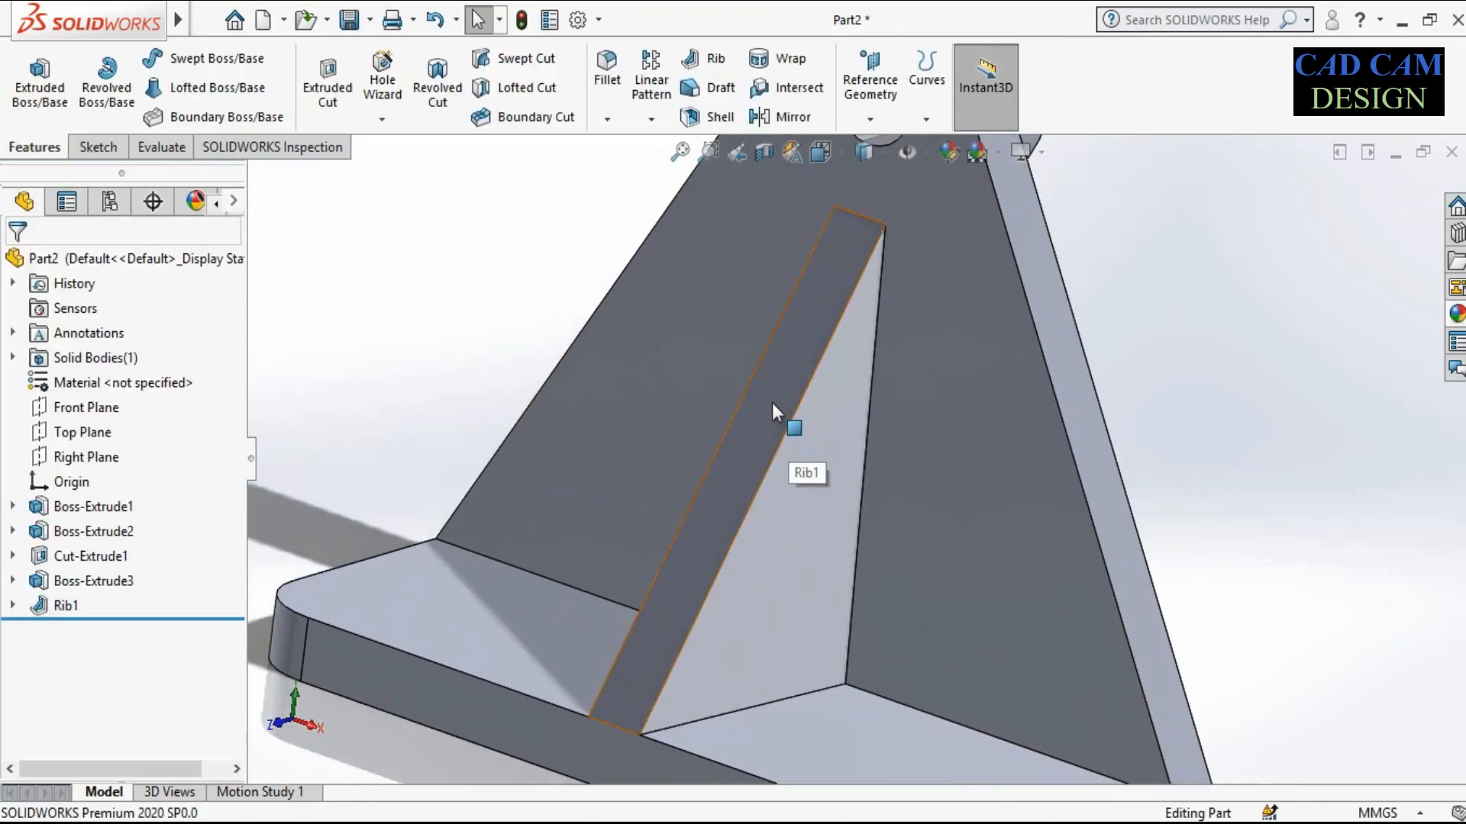
pyautogui.click(771, 406)
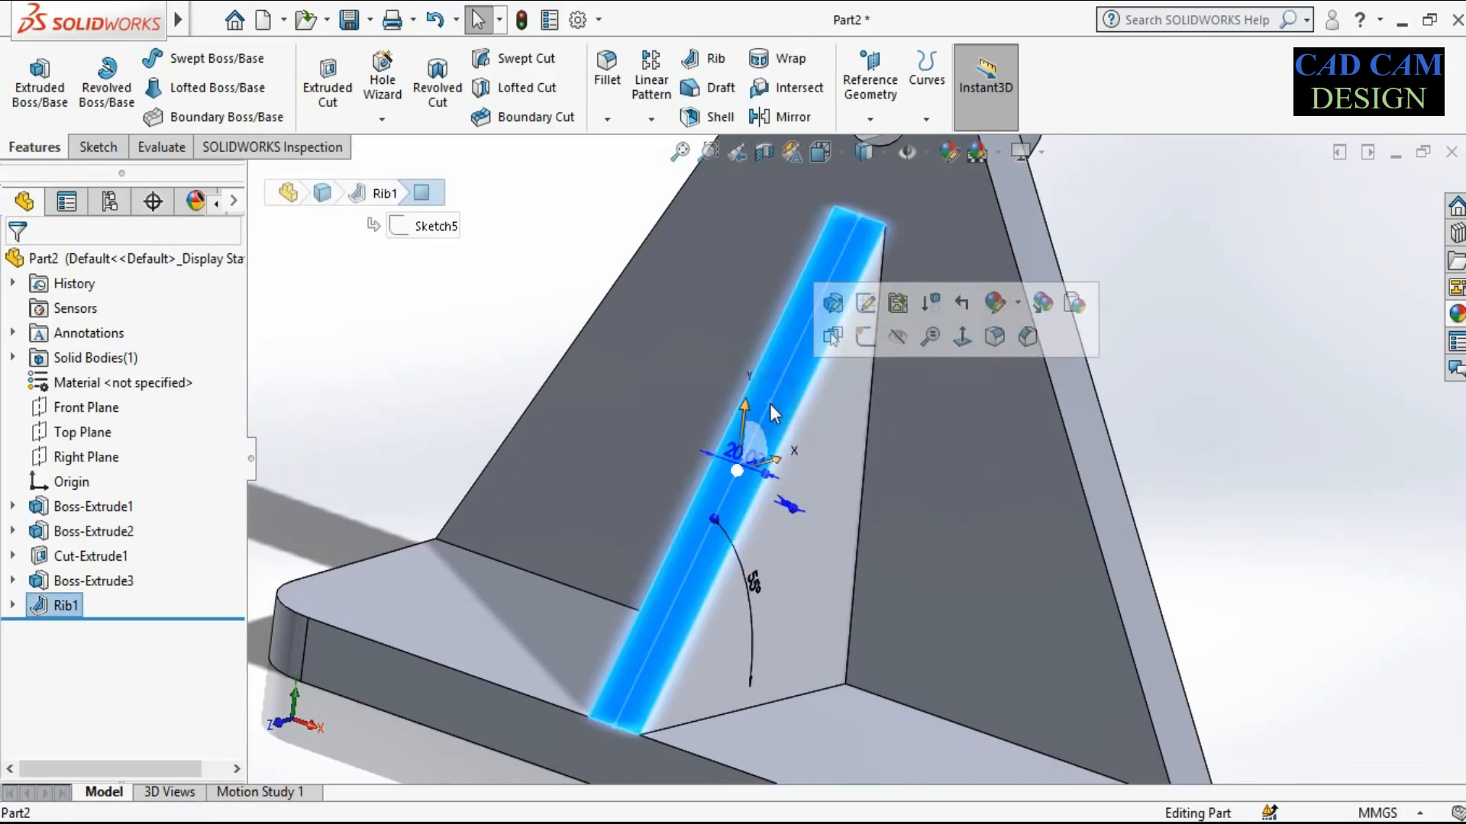
pyautogui.click(961, 338)
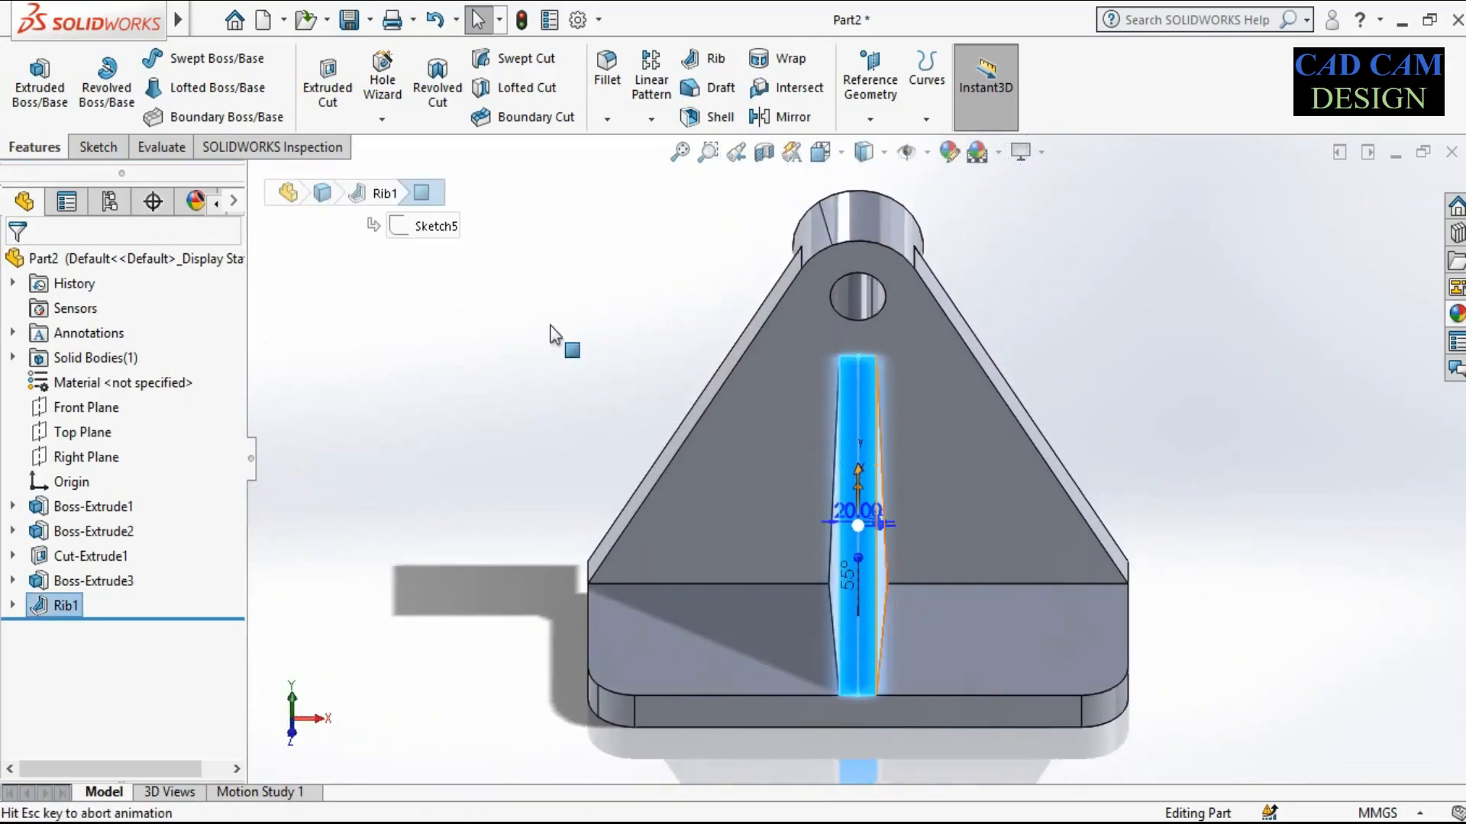
pyautogui.scroll(-3, 853, 608)
pyautogui.scroll(-2, 853, 608)
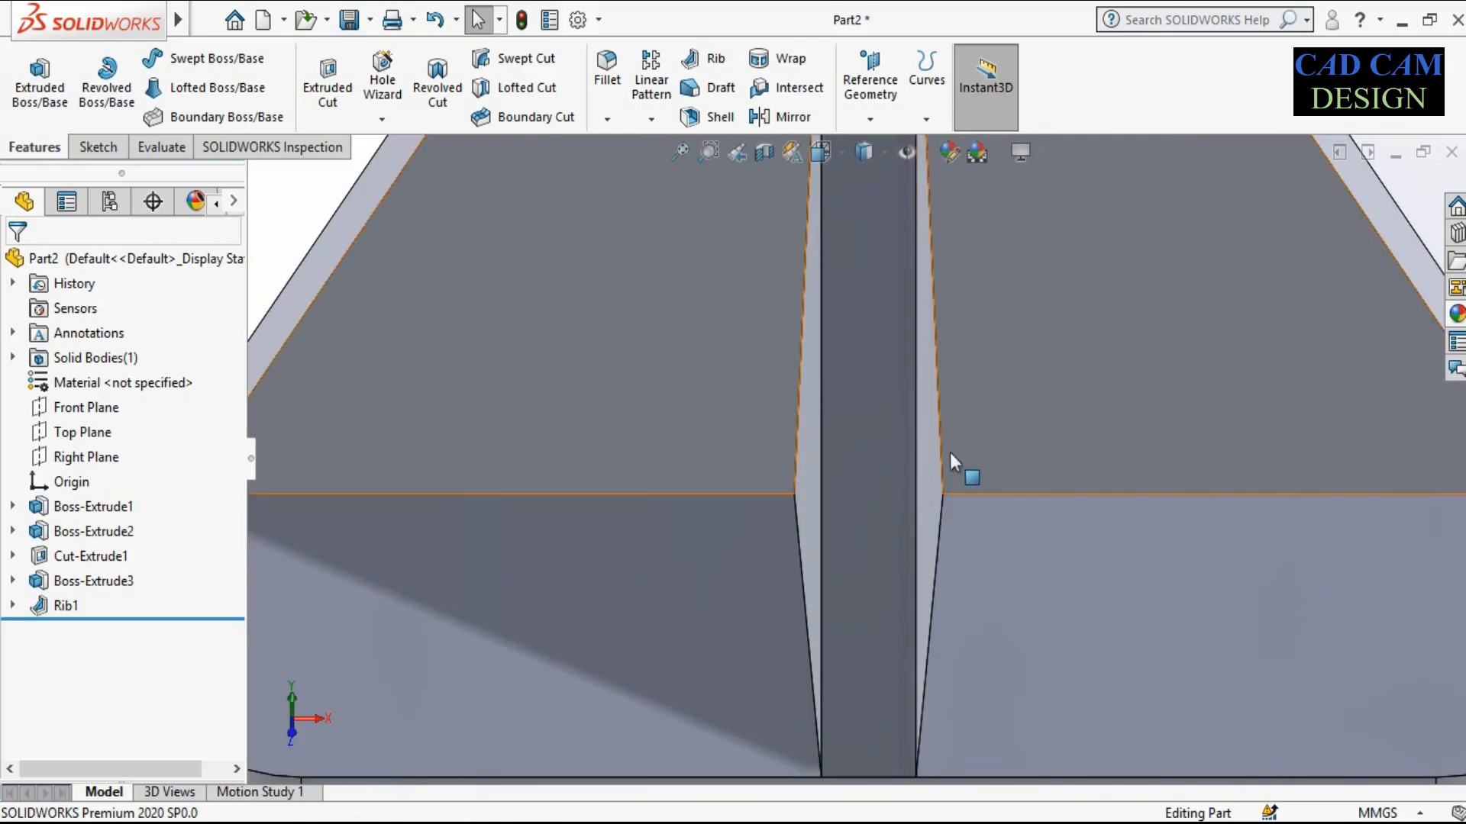
pyautogui.scroll(1, 780, 471)
pyautogui.scroll(5, 780, 470)
pyautogui.moveTo(800, 538); pyautogui.dragTo(711, 527, button='middle')
pyautogui.scroll(3, 766, 527)
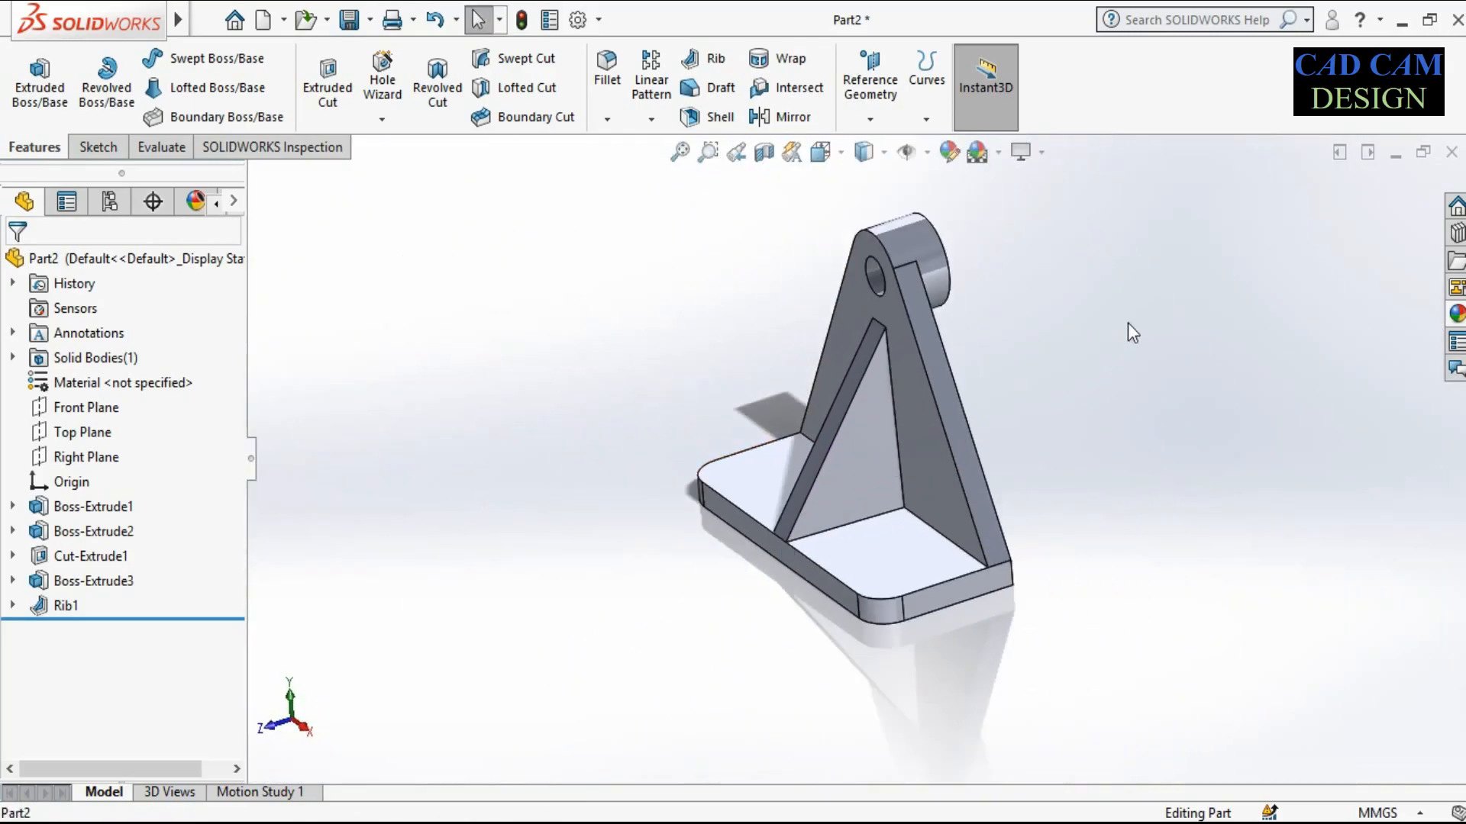
# Start an Extruded Cut sketch on the base's top face and draw a circle about 50.5 mm in diameter near one rounded corner
pyautogui.scroll(-2, 1122, 323)
pyautogui.scroll(1, 827, 451)
pyautogui.click(754, 637)
pyautogui.click(327, 73)
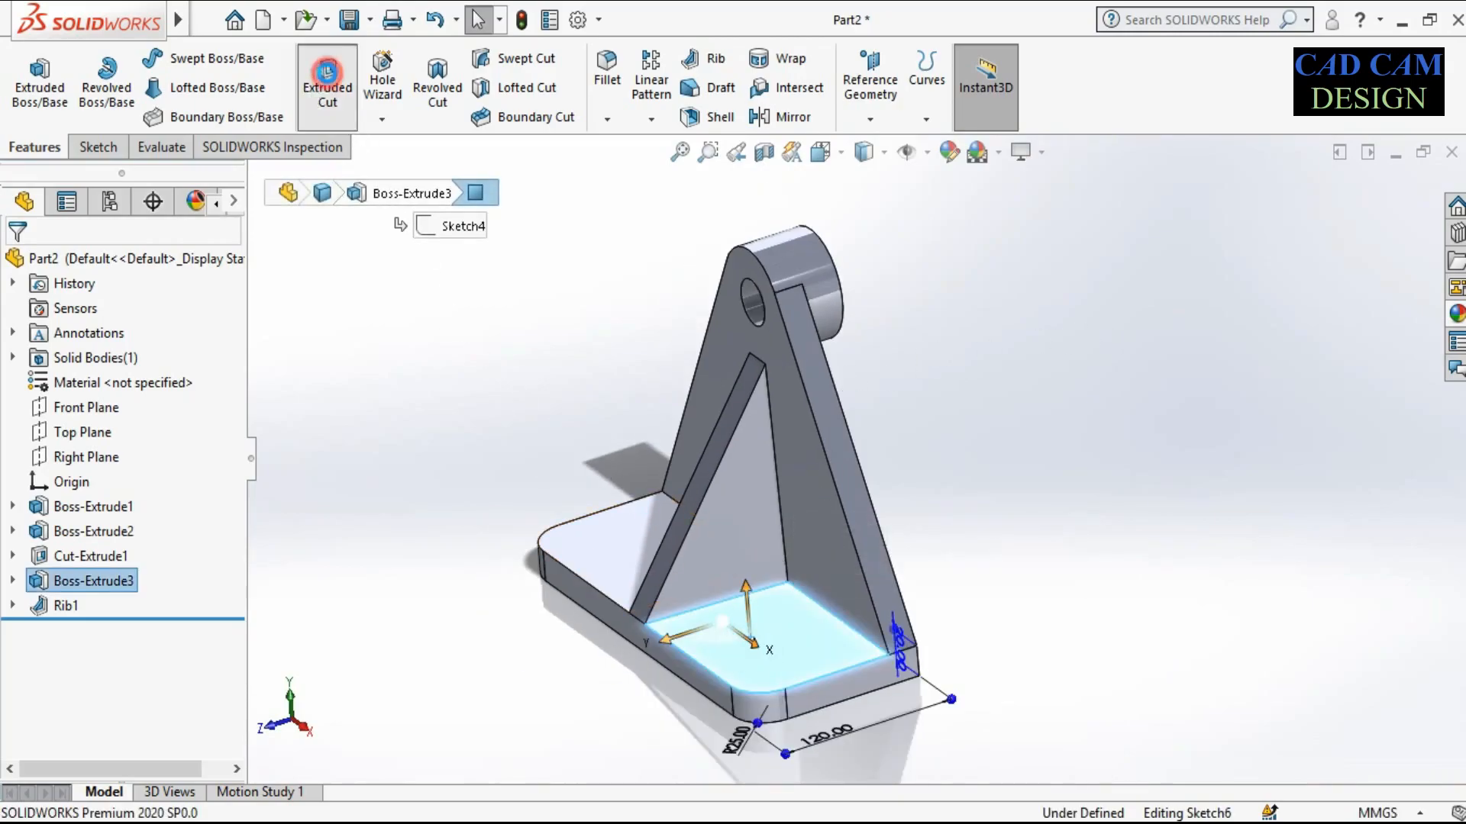
pyautogui.click(84, 630)
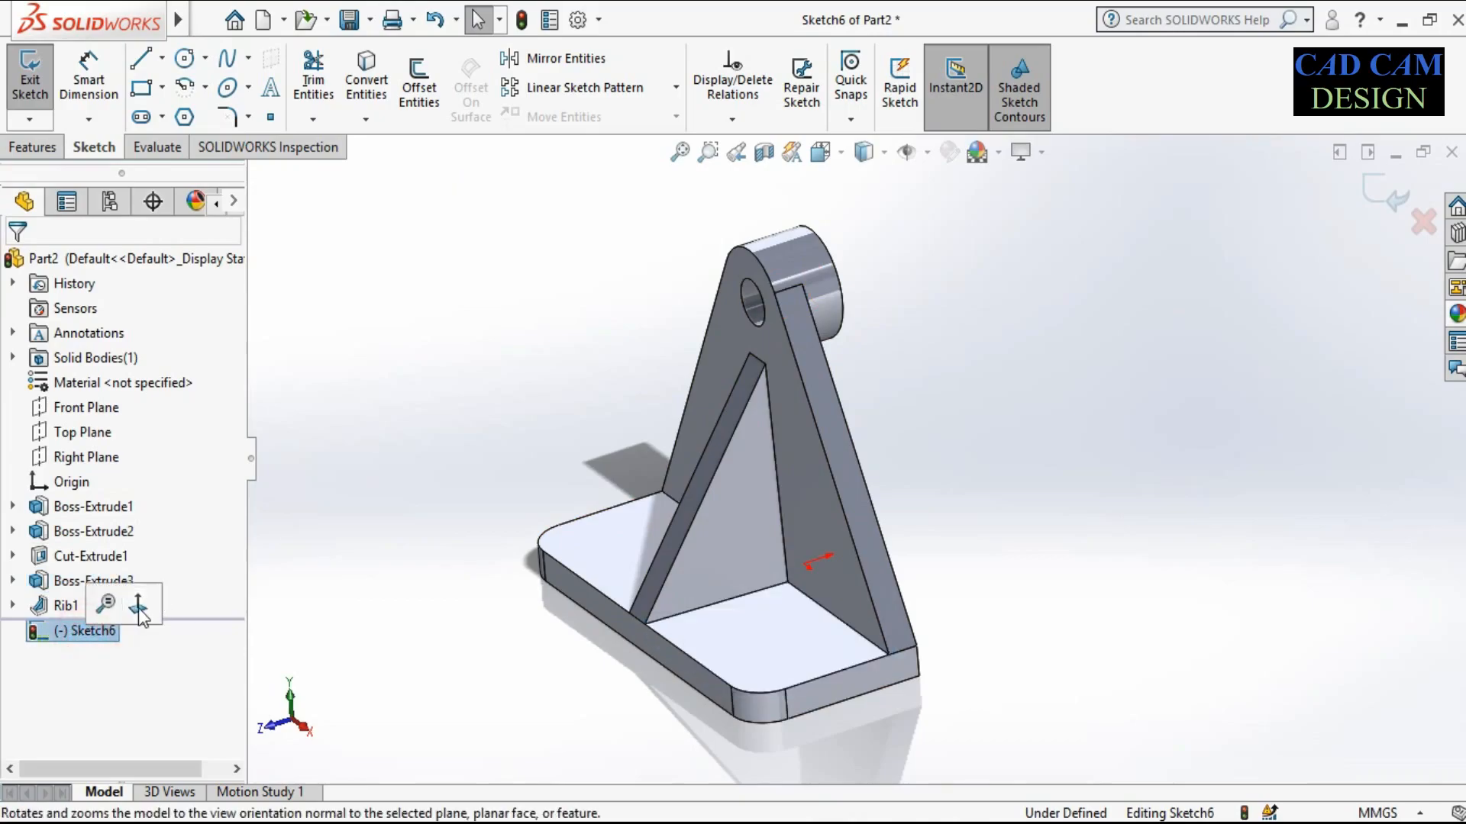
pyautogui.click(142, 604)
pyautogui.click(183, 59)
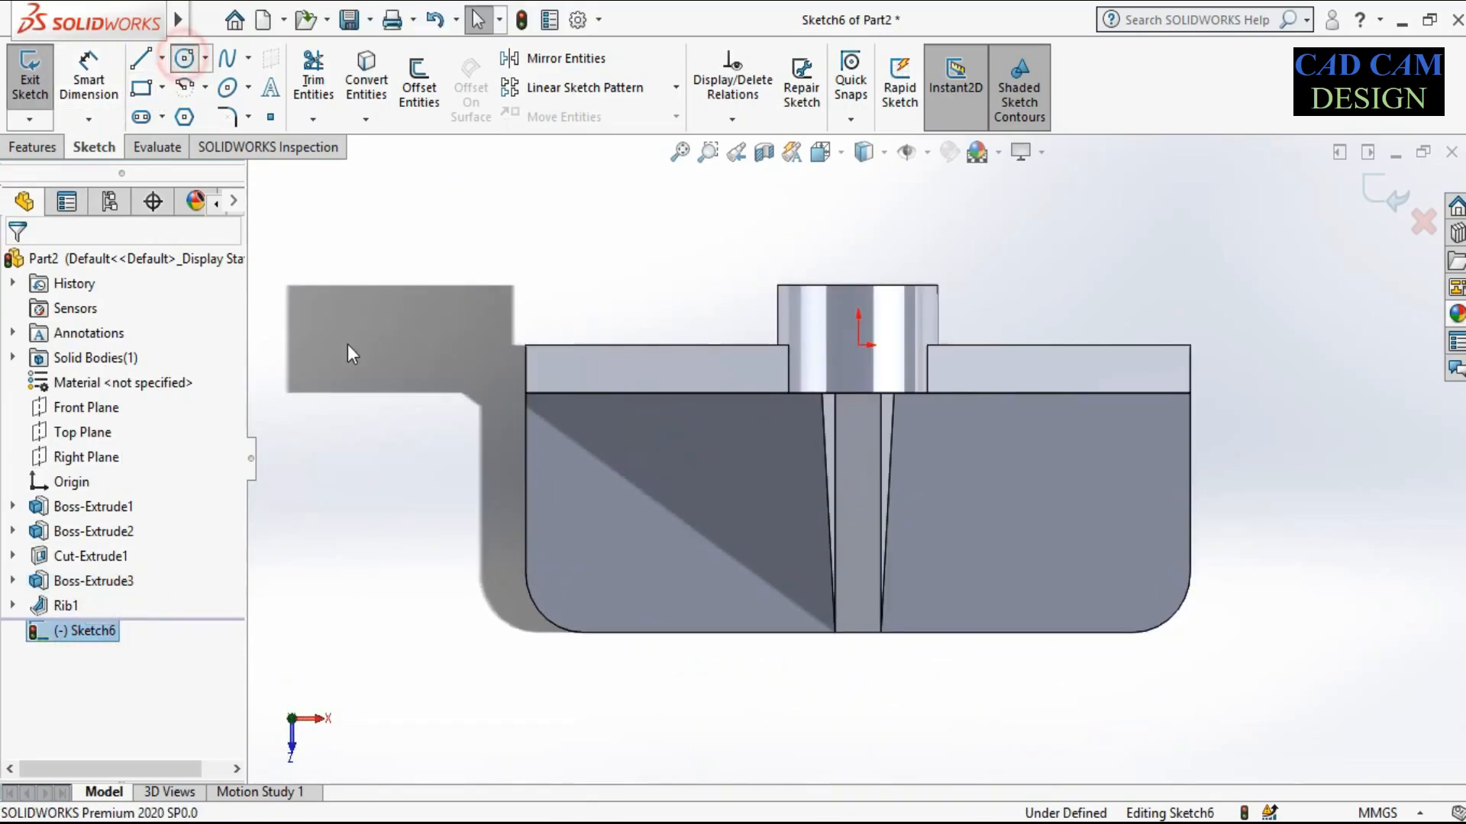
pyautogui.click(597, 538)
pyautogui.click(651, 559)
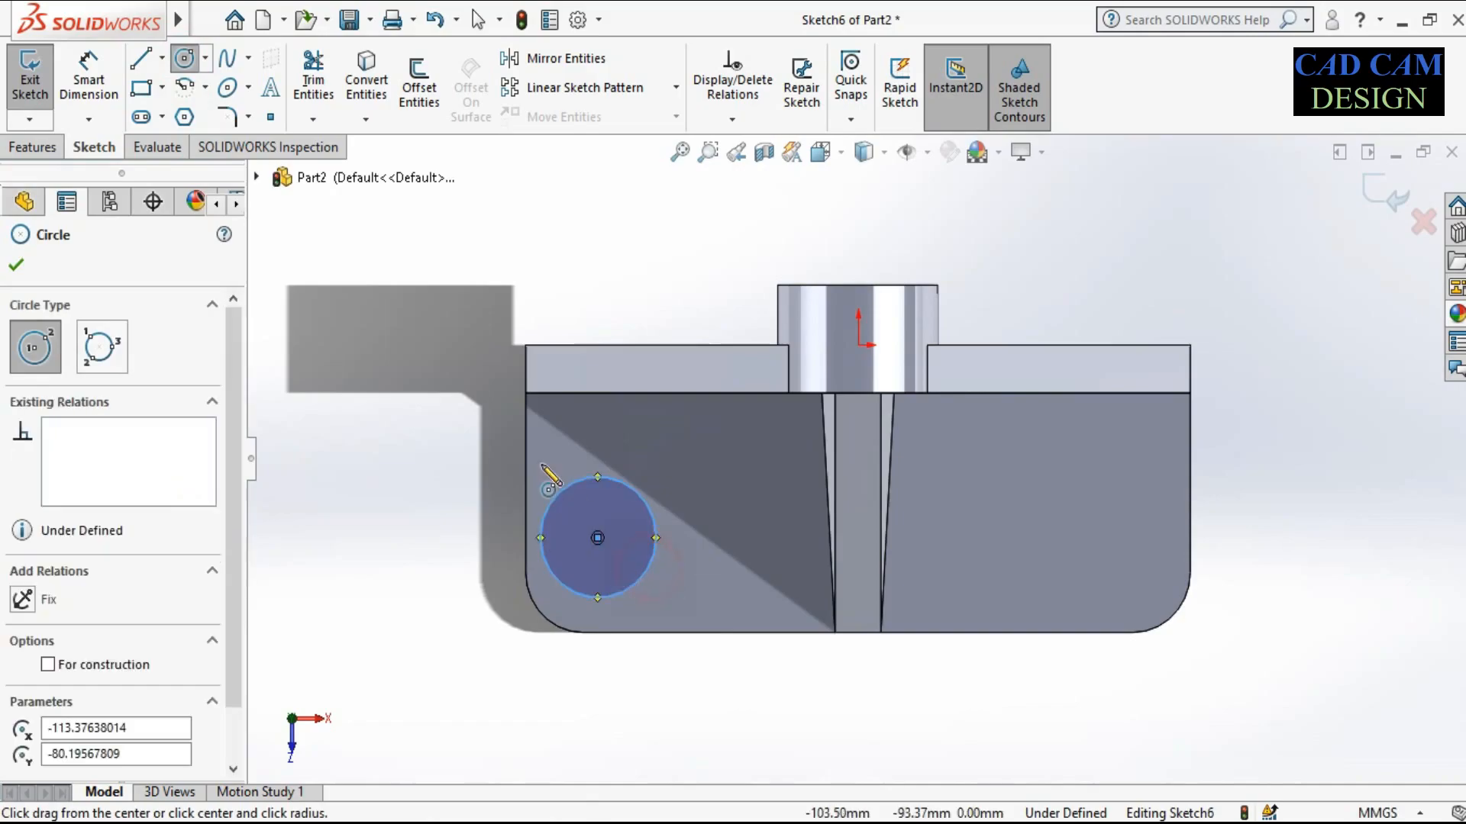
# Draw an infinite vertical centerline from the midpoint of the base's outer edge through the origin
pyautogui.click(162, 58)
pyautogui.click(169, 116)
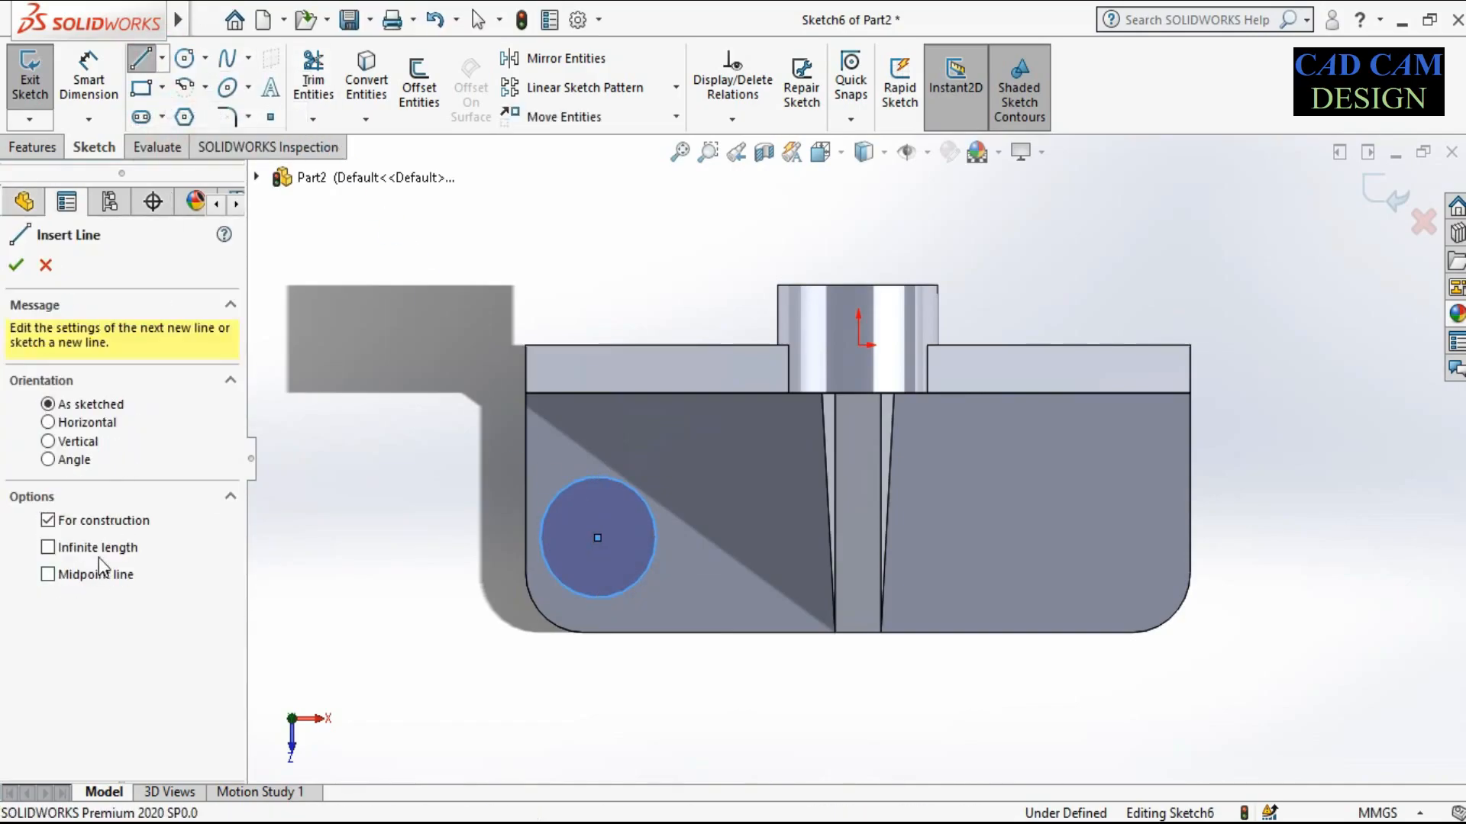
pyautogui.click(47, 547)
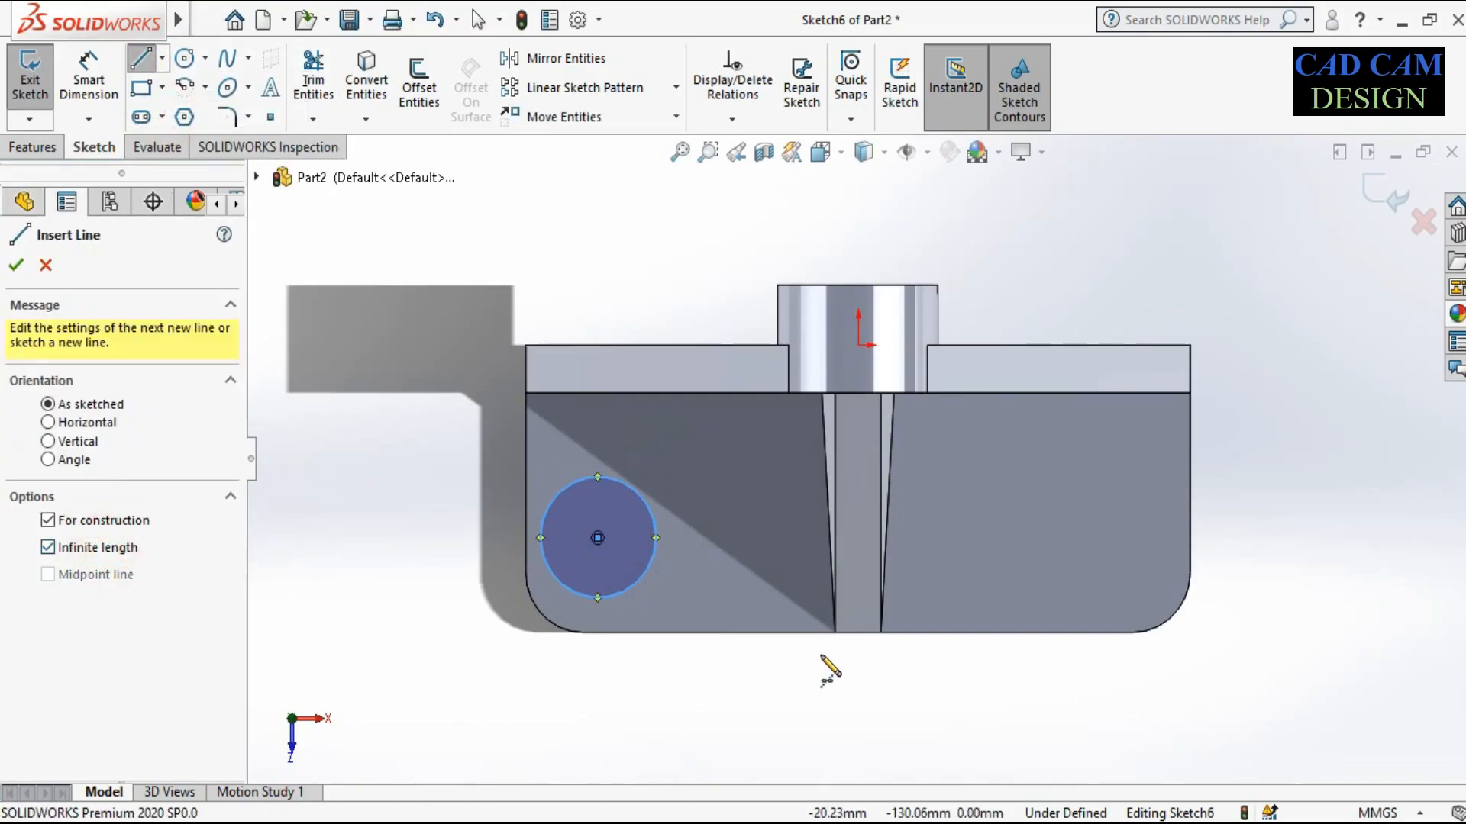
pyautogui.click(857, 632)
pyautogui.click(858, 345)
pyautogui.rightClick(664, 247)
pyautogui.click(697, 222)
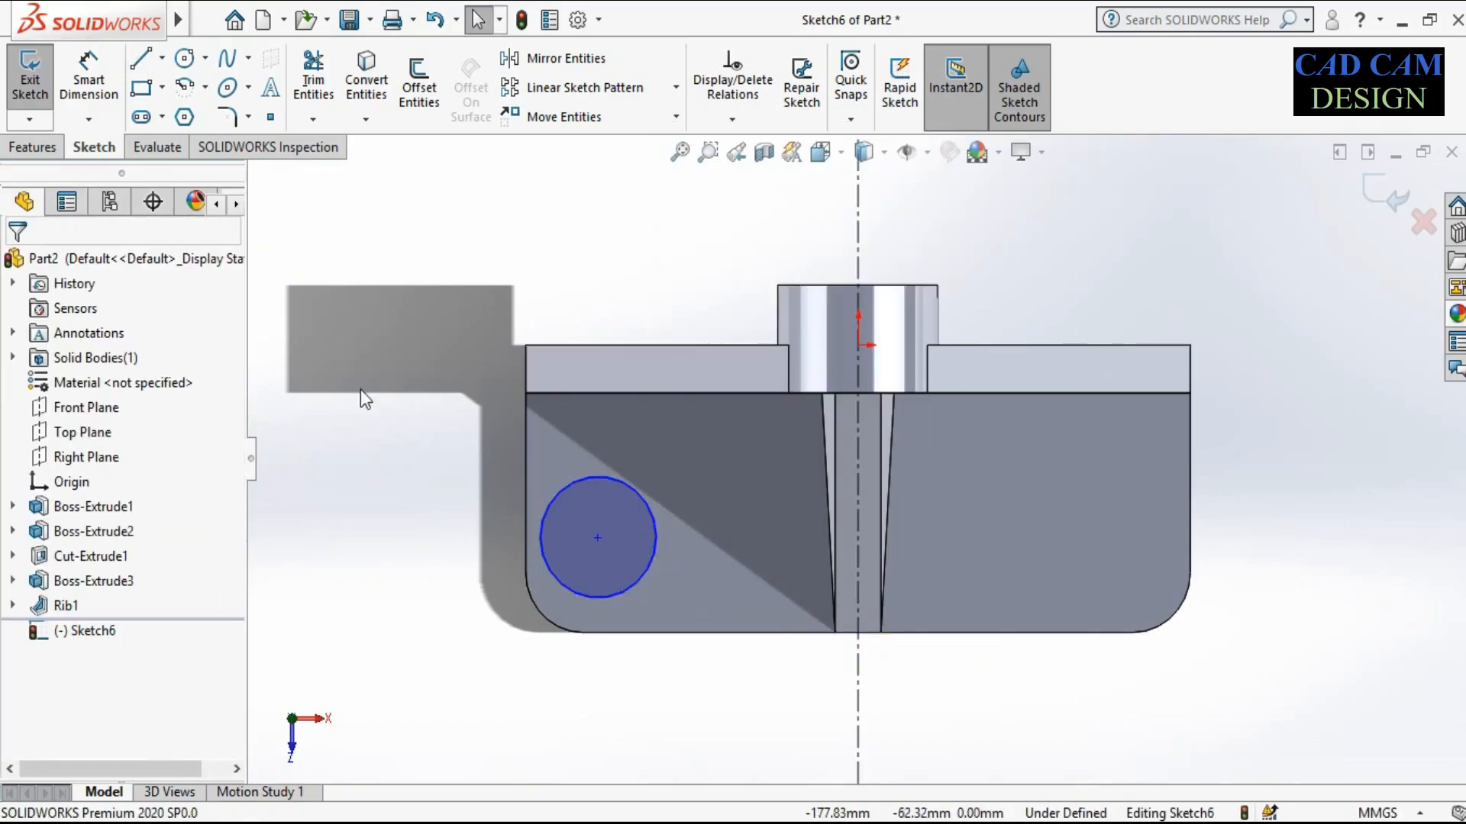
# Dimension the circle's diameter as 30 mm
pyautogui.click(88, 77)
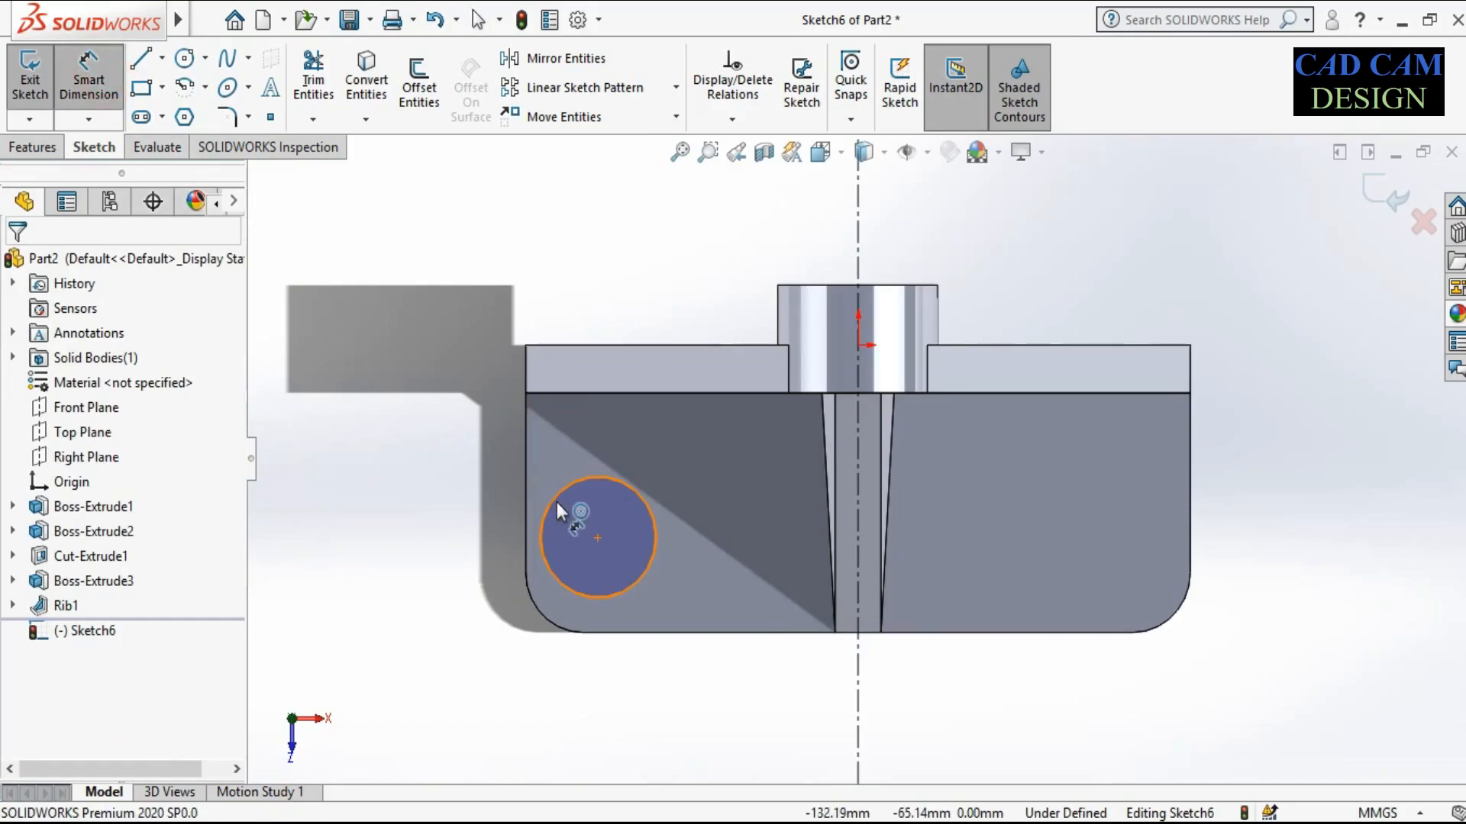
pyautogui.click(540, 527)
pyautogui.click(440, 515)
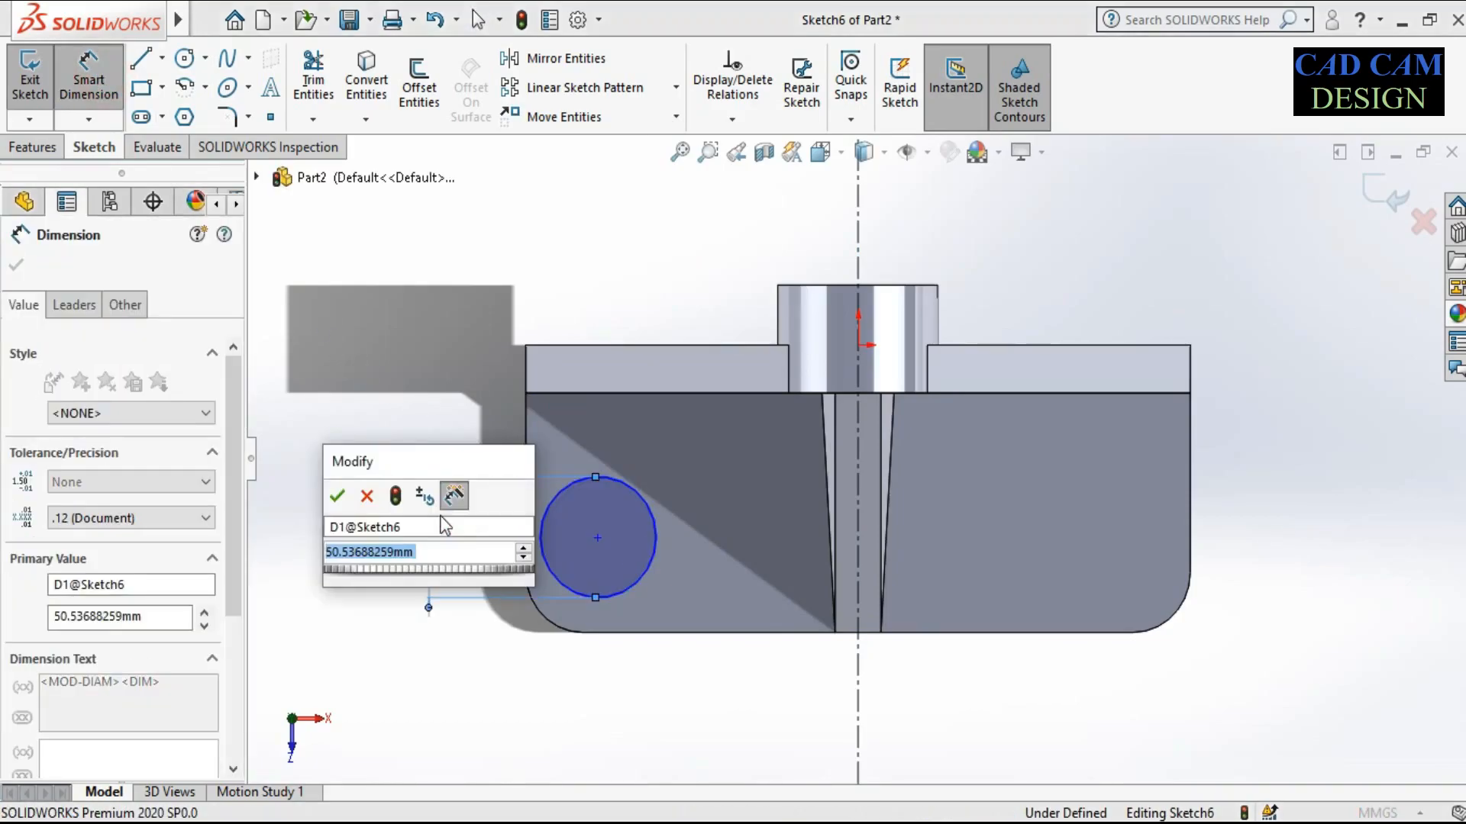
pyautogui.write('30')
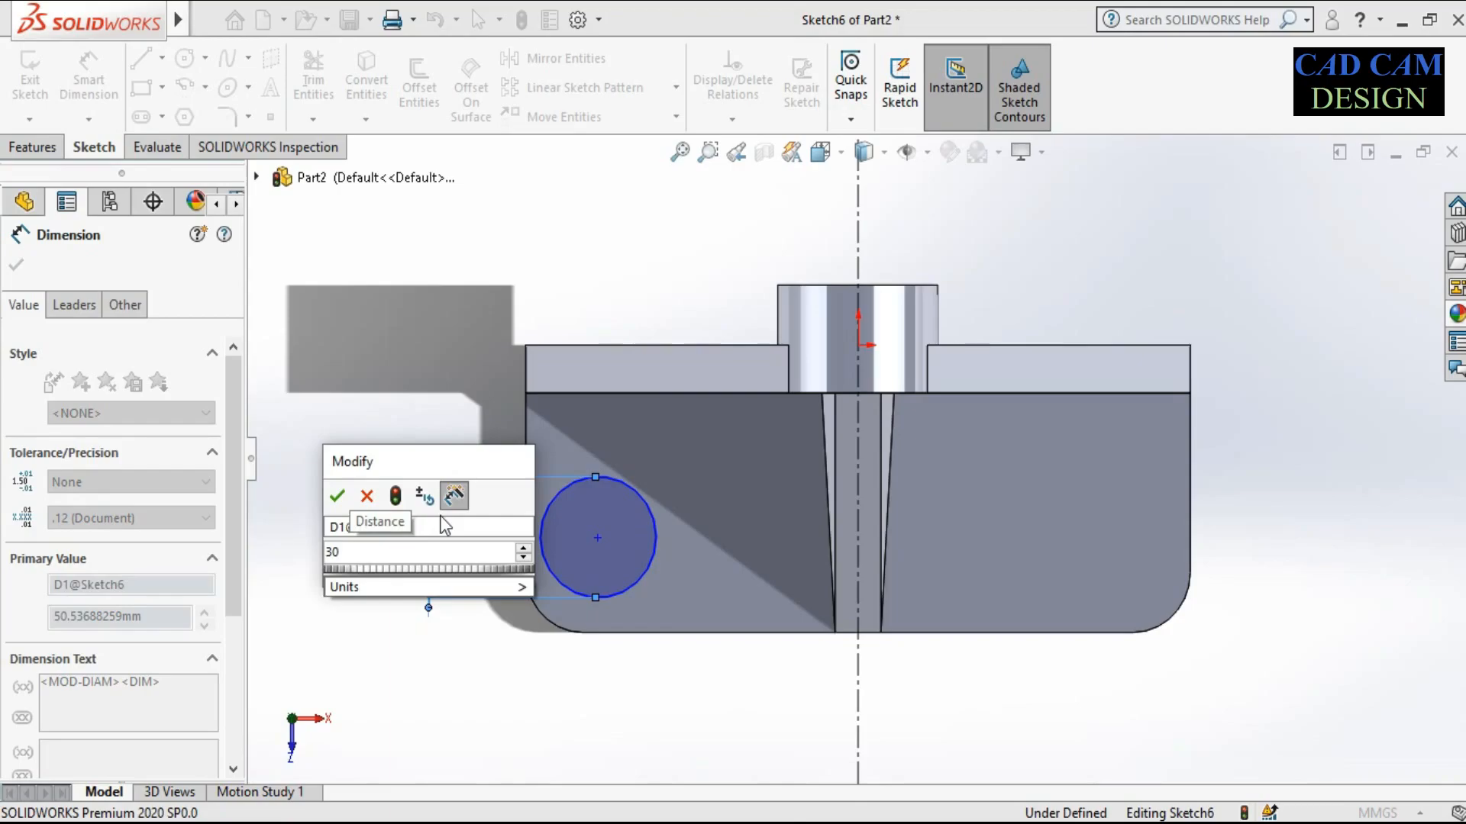
pyautogui.press('Return')
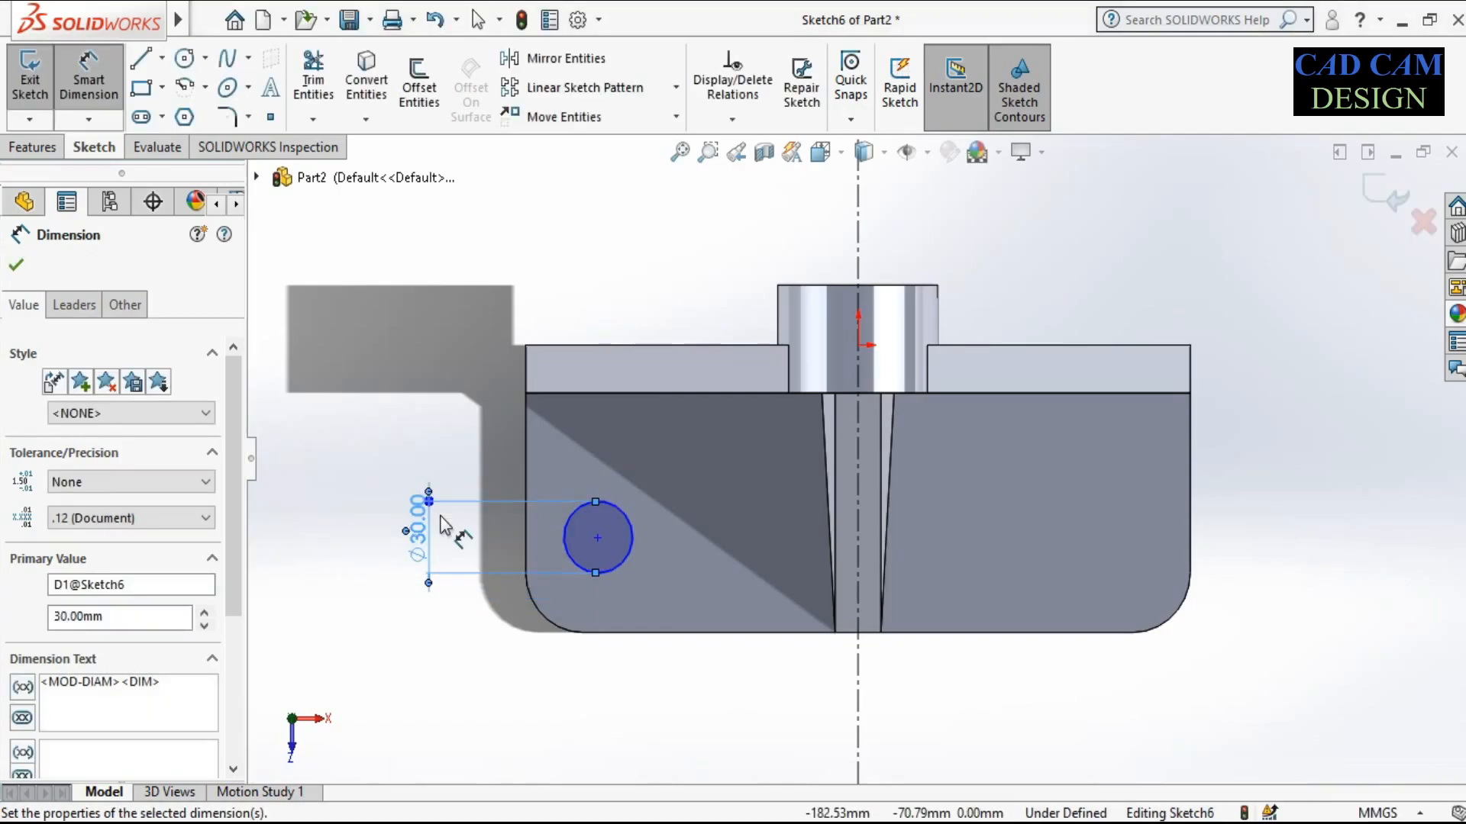
# Dimension the circle's center 35 mm from the base's nearest side edge
pyautogui.click(598, 538)
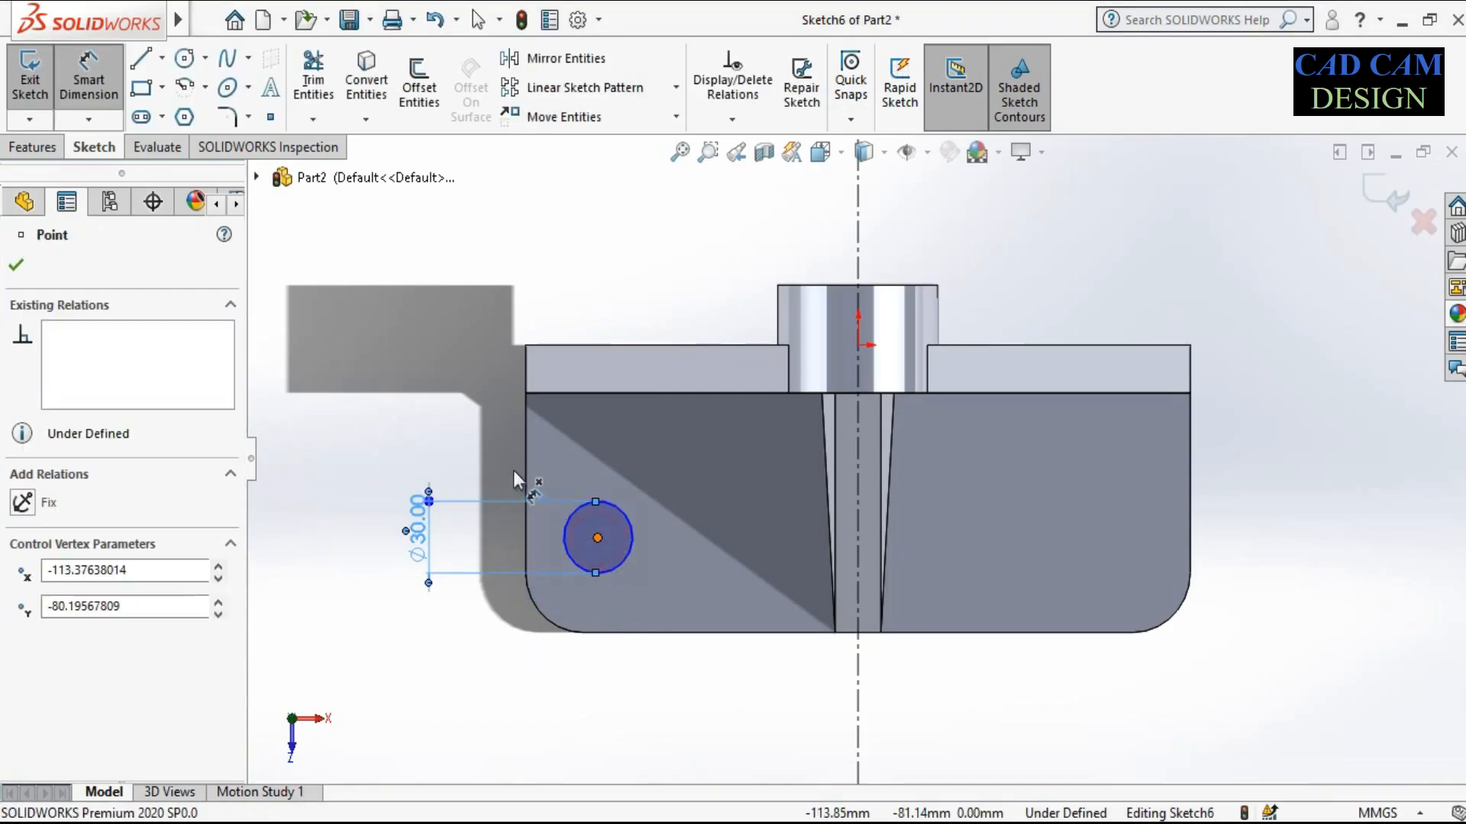
pyautogui.click(525, 467)
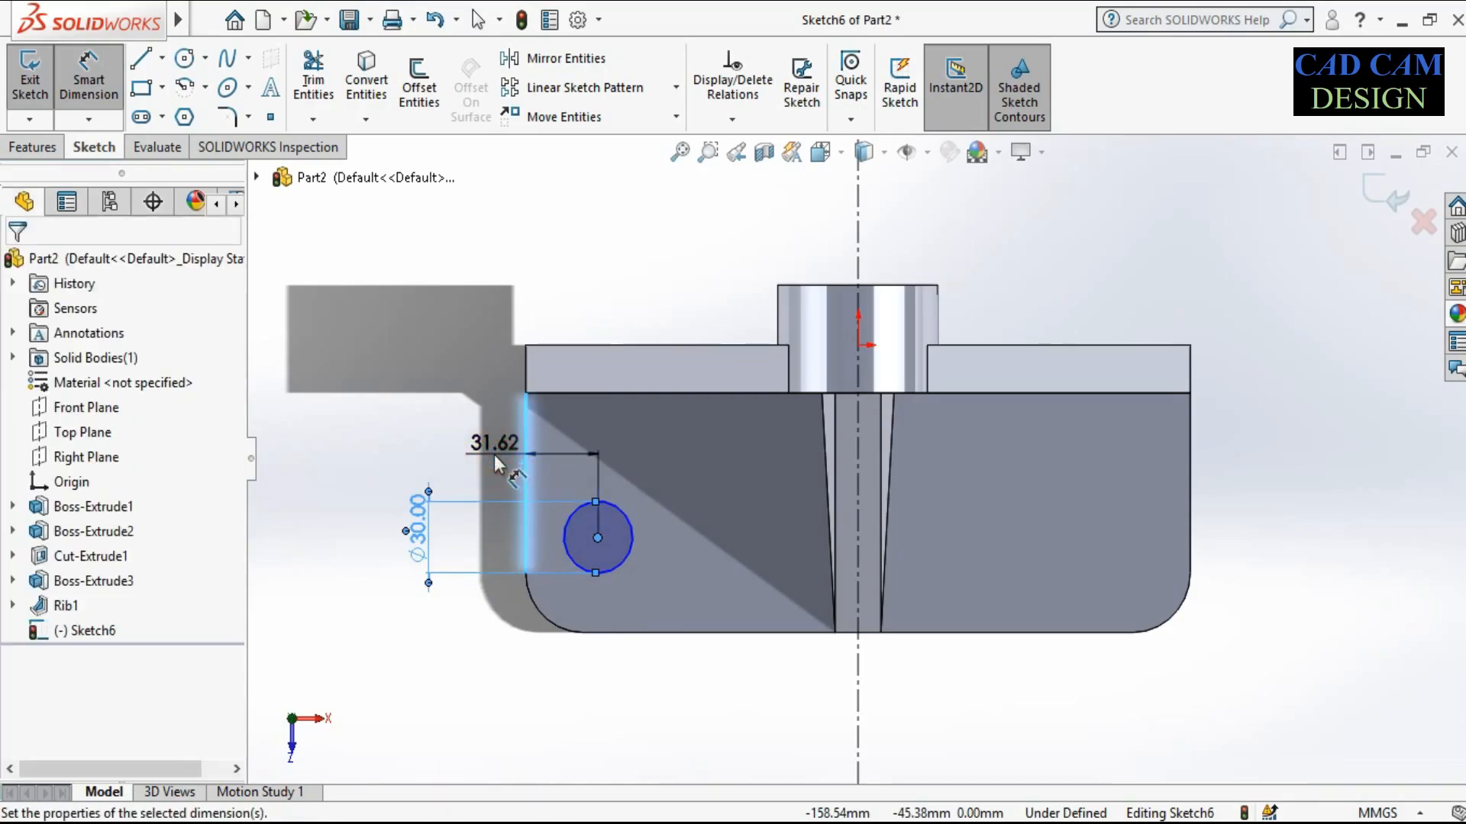
pyautogui.click(494, 458)
pyautogui.write('35')
pyautogui.press('Return')
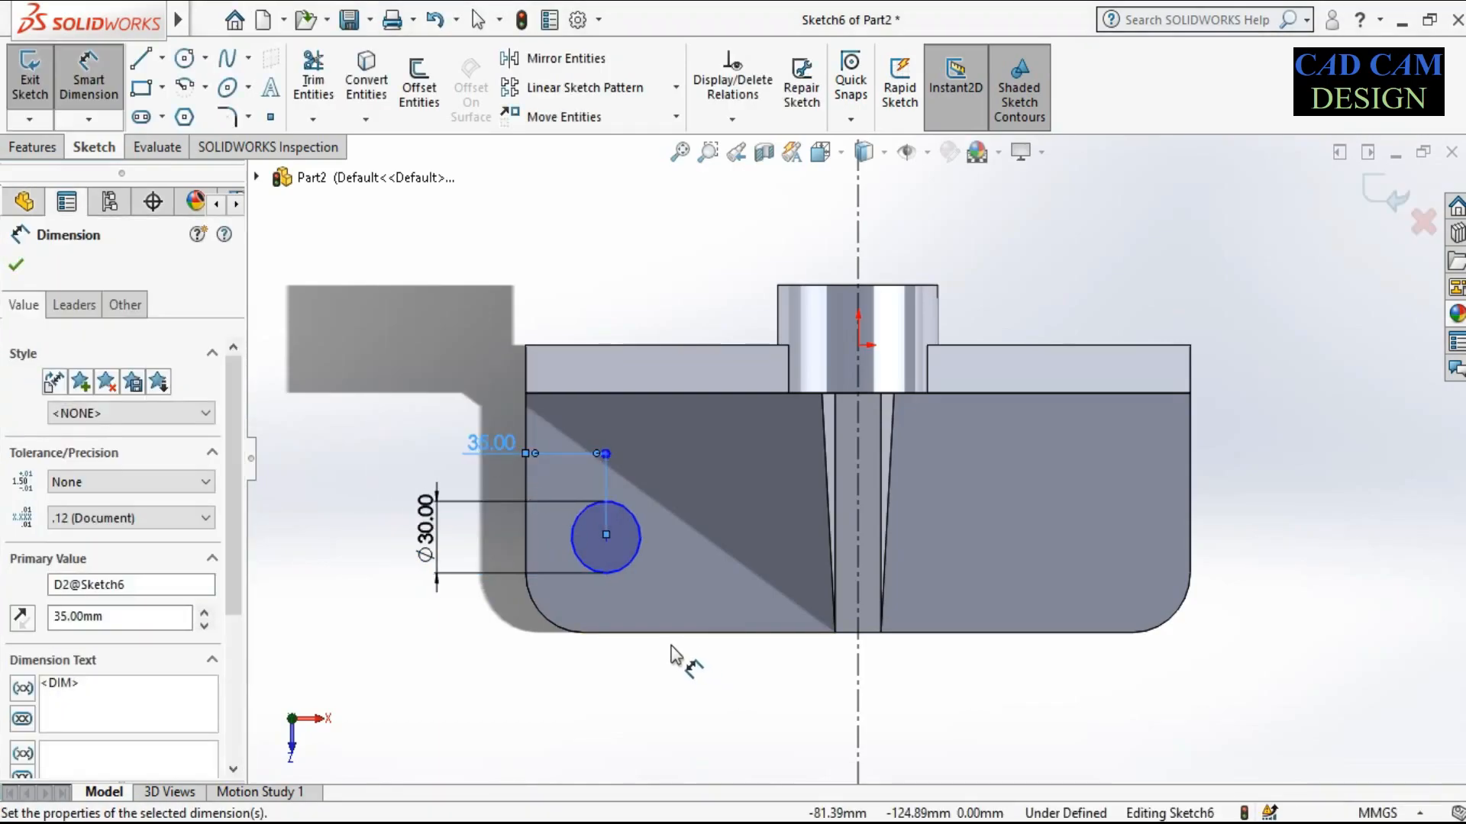
# Dimension the circle's center 35 mm from the base's outer front edge and finish dimensioning
pyautogui.click(648, 630)
pyautogui.click(632, 637)
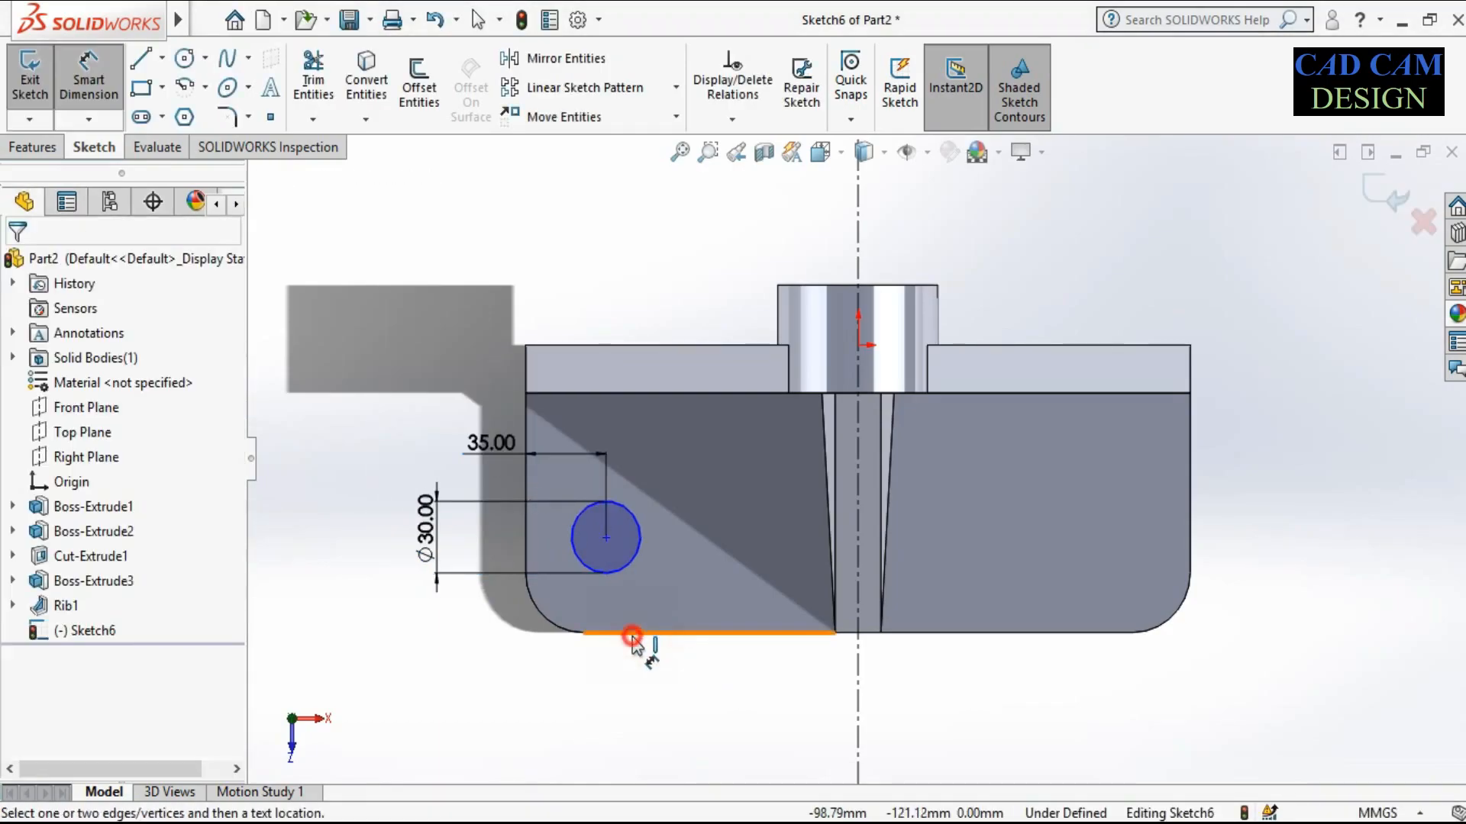
pyautogui.click(609, 536)
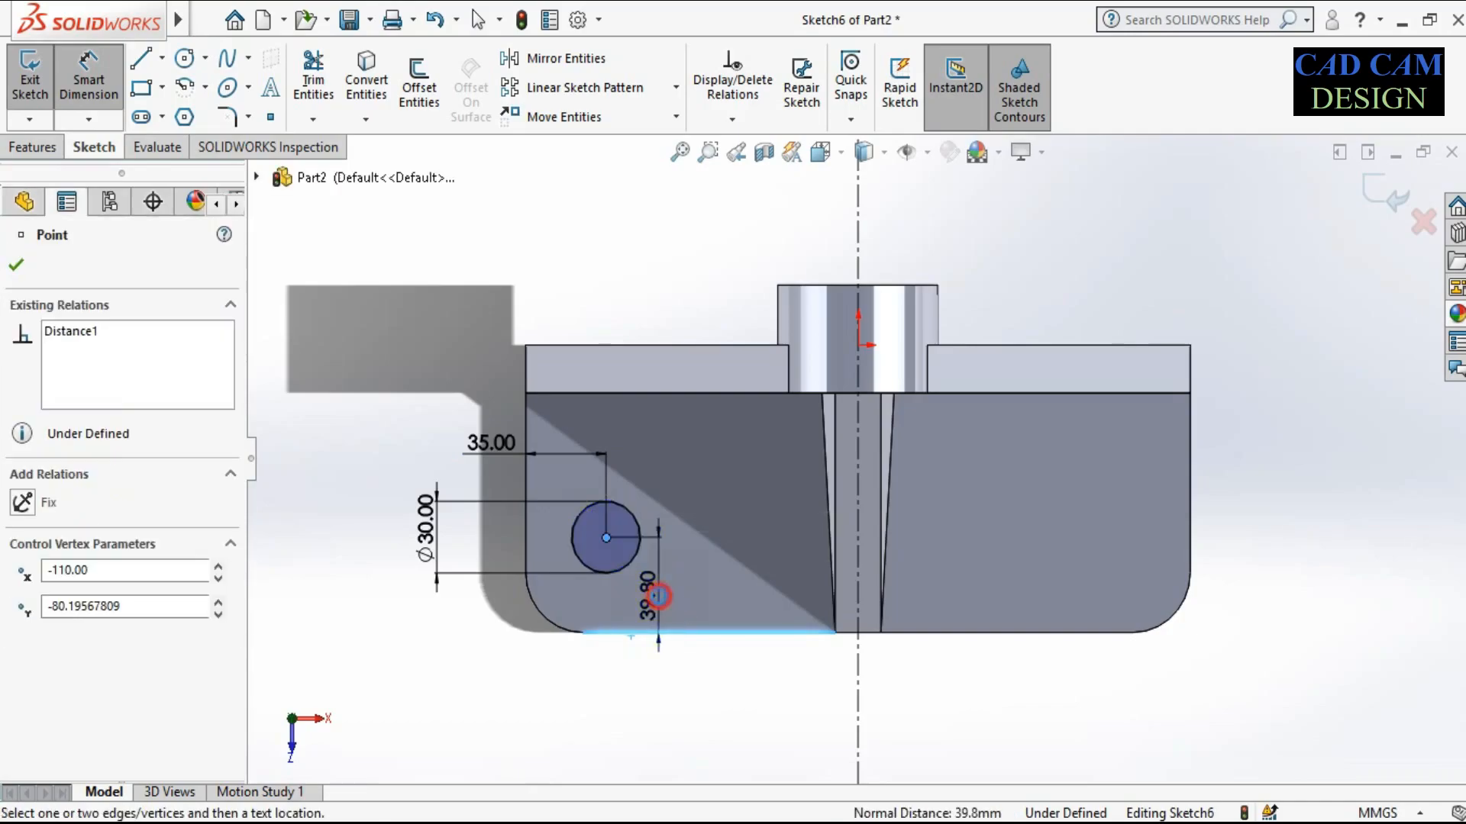
pyautogui.click(658, 592)
pyautogui.write('35')
pyautogui.press('Return')
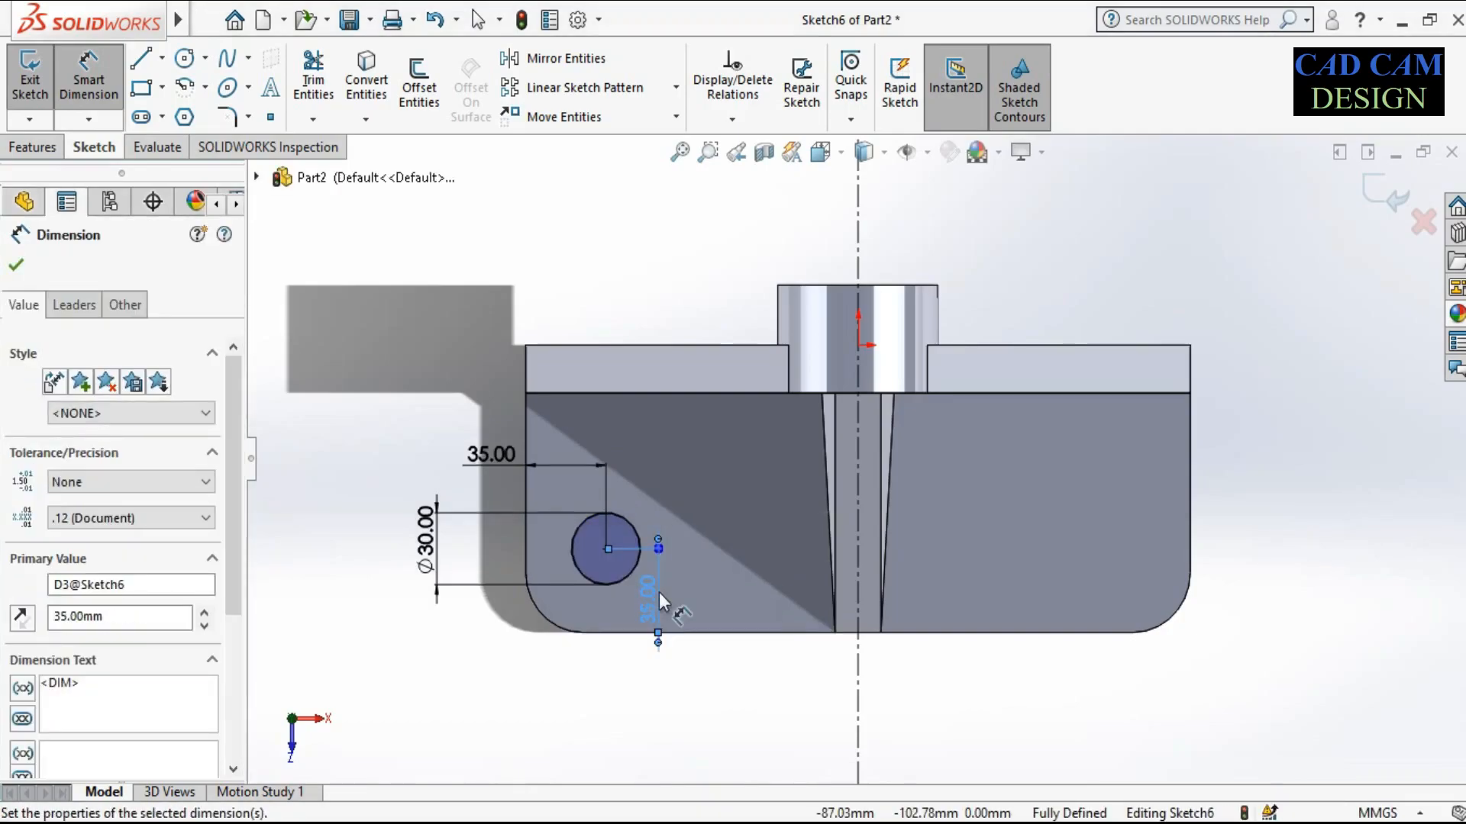
pyautogui.rightClick(589, 669)
pyautogui.click(633, 708)
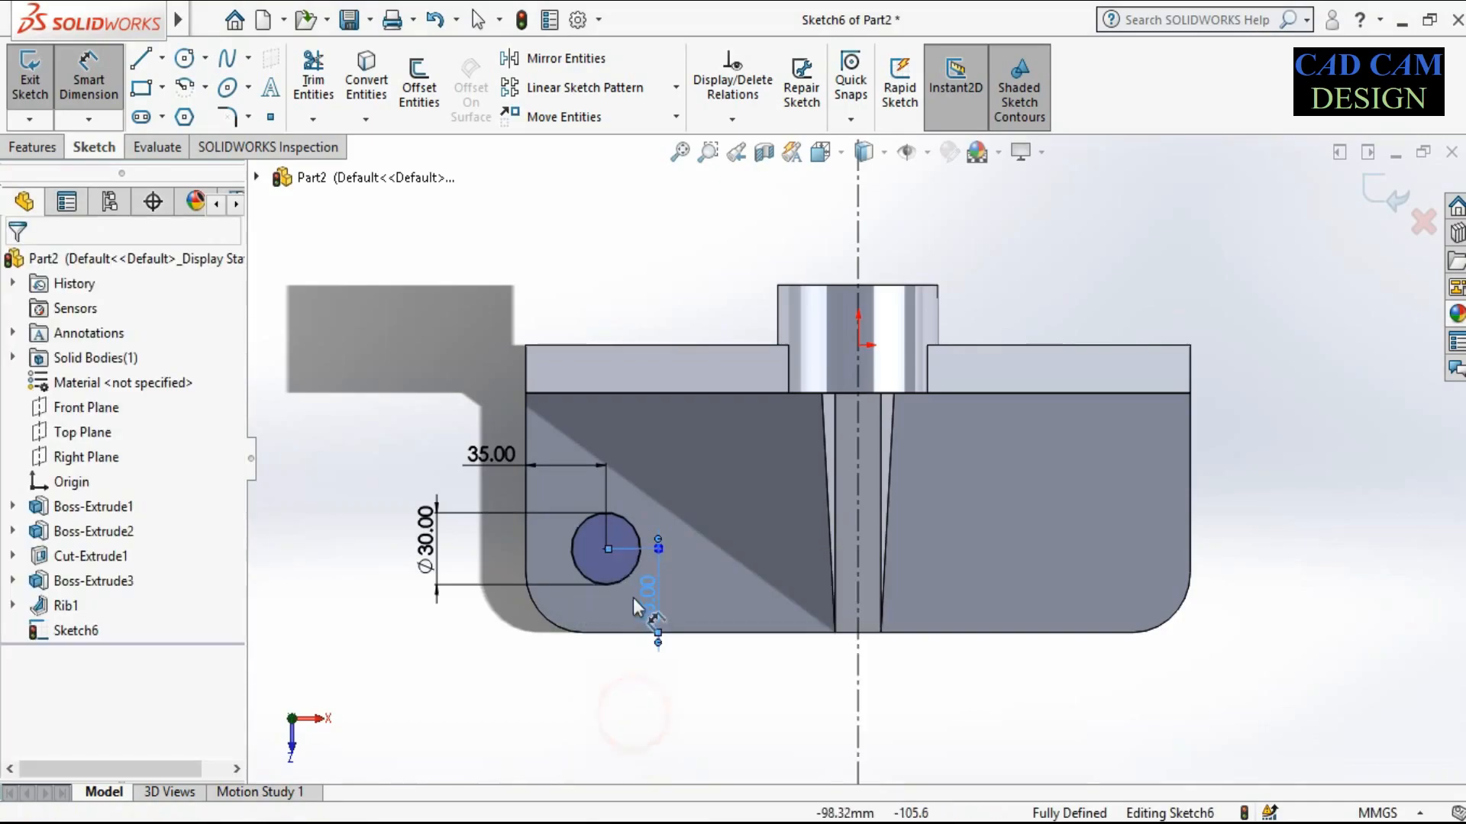
# Mirror the 30 mm circle about the vertical centerline to the other side of the base
pyautogui.click(634, 525)
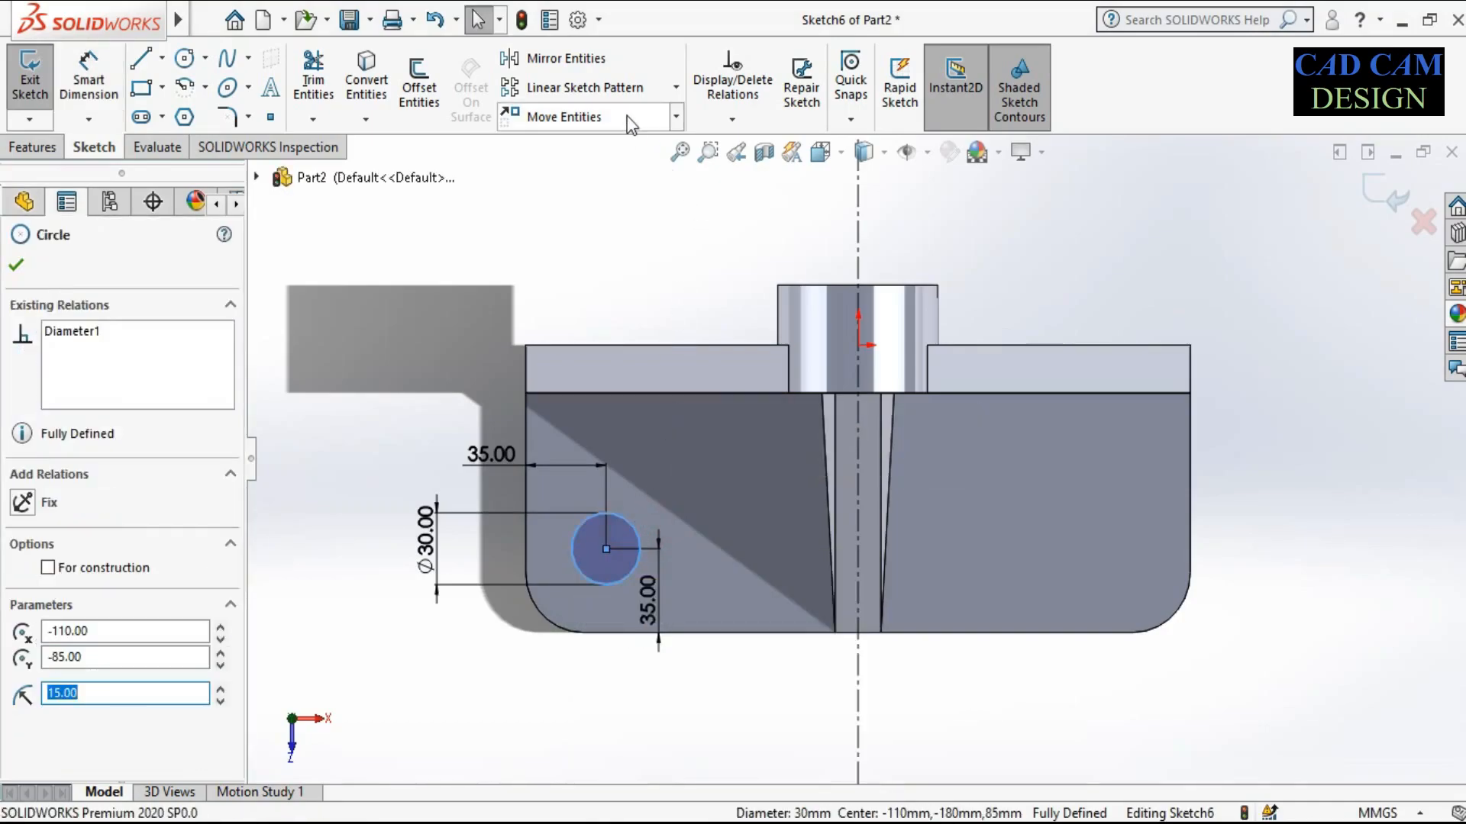
pyautogui.click(556, 58)
pyautogui.click(96, 543)
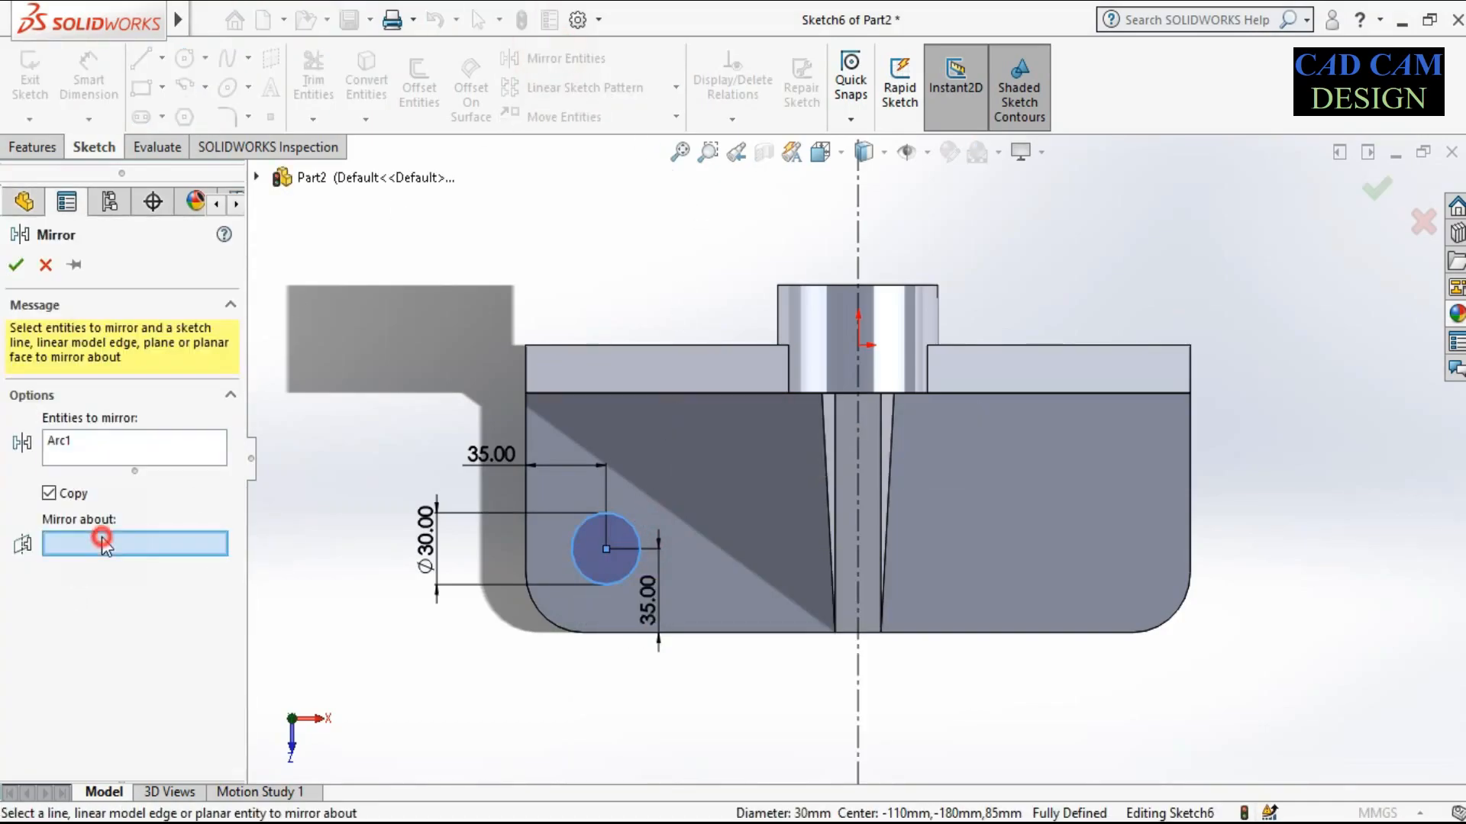
pyautogui.click(856, 243)
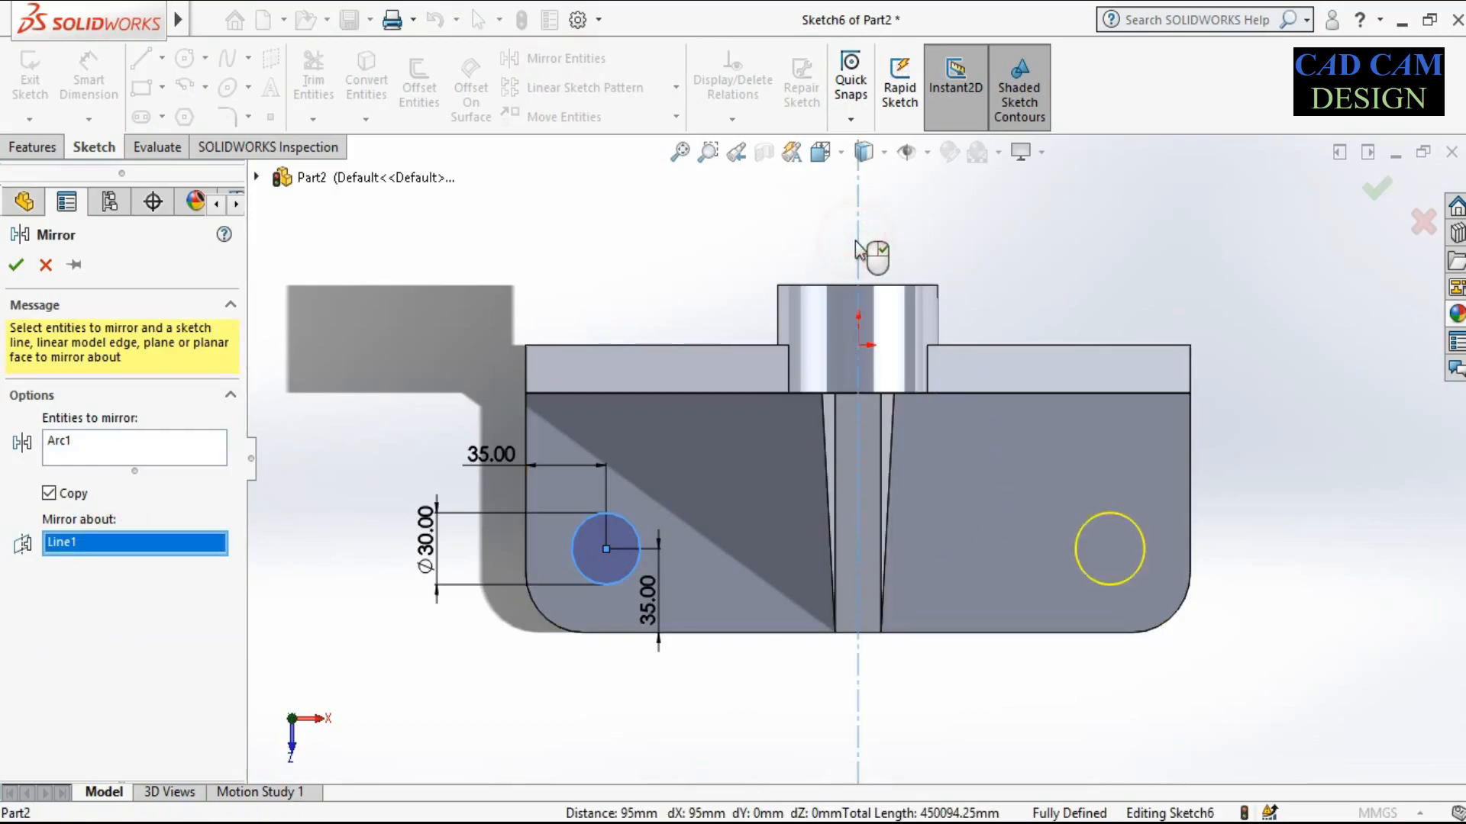
pyautogui.click(1376, 192)
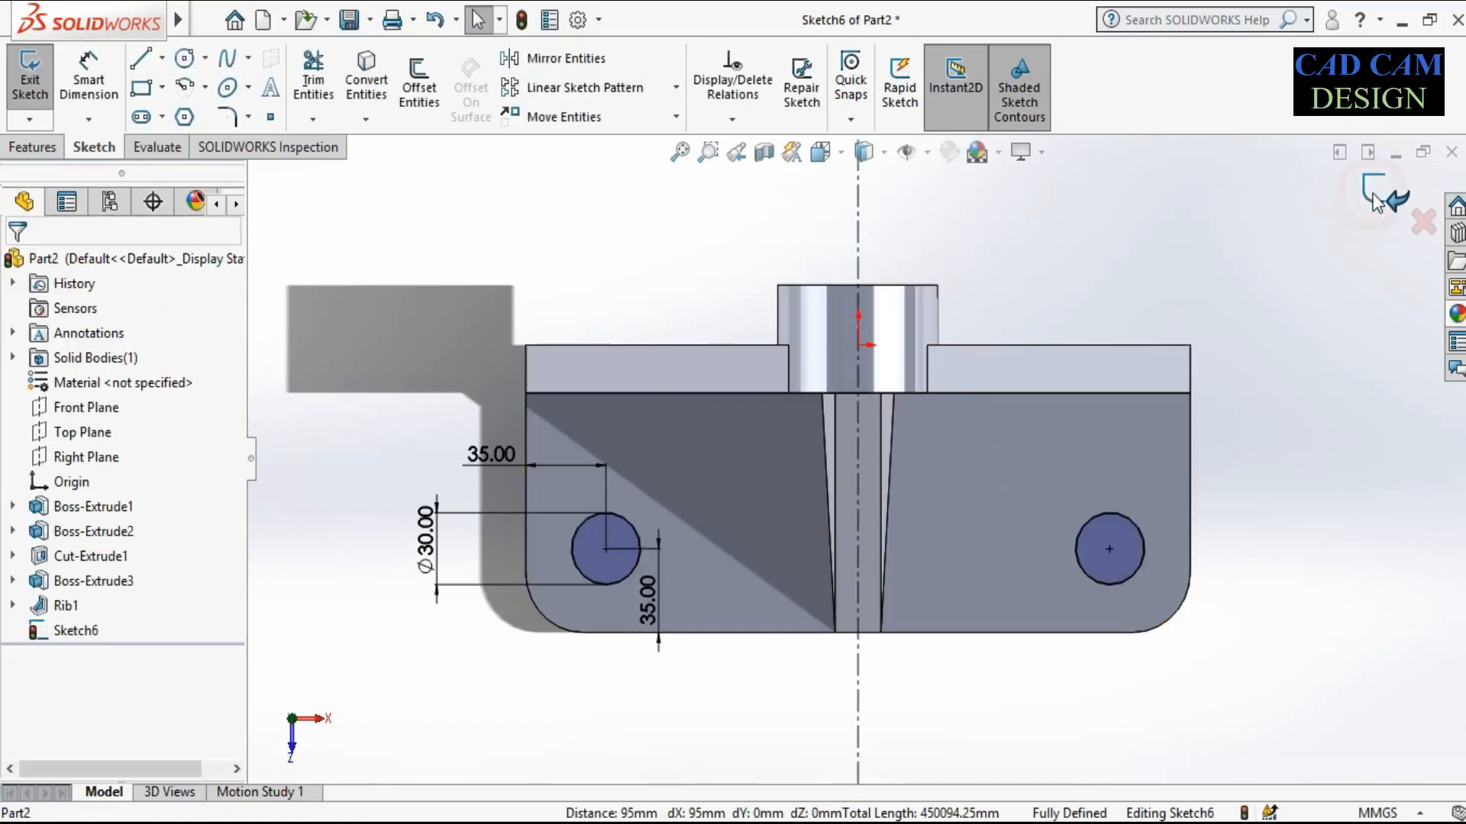
# Exit the sketch and cut both circles through the base with the Through All end condition
pyautogui.moveTo(925, 608); pyautogui.dragTo(806, 267, button='middle')
pyautogui.scroll(3, 873, 400)
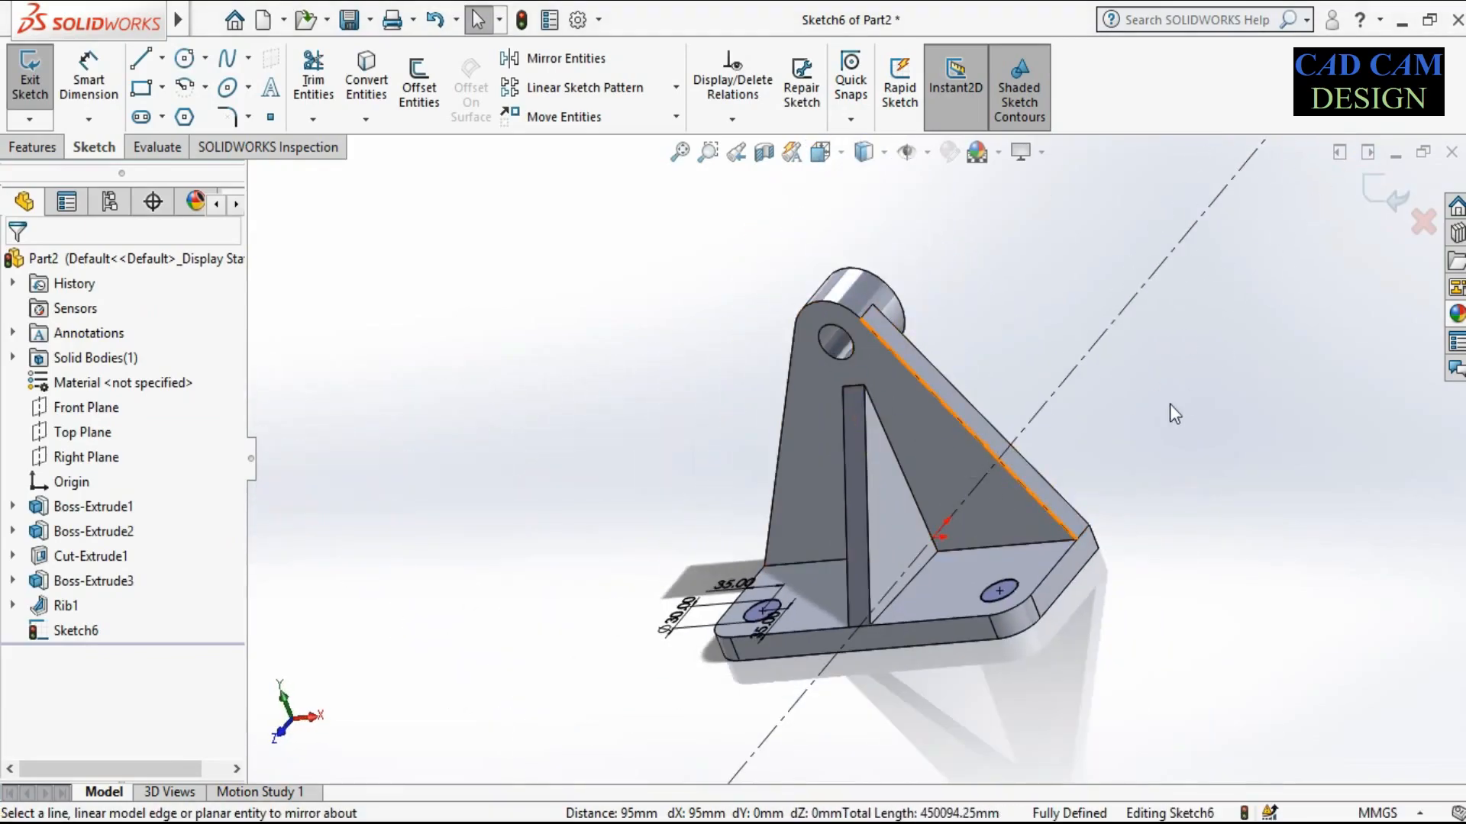
pyautogui.moveTo(1028, 457); pyautogui.dragTo(1030, 374, button='middle')
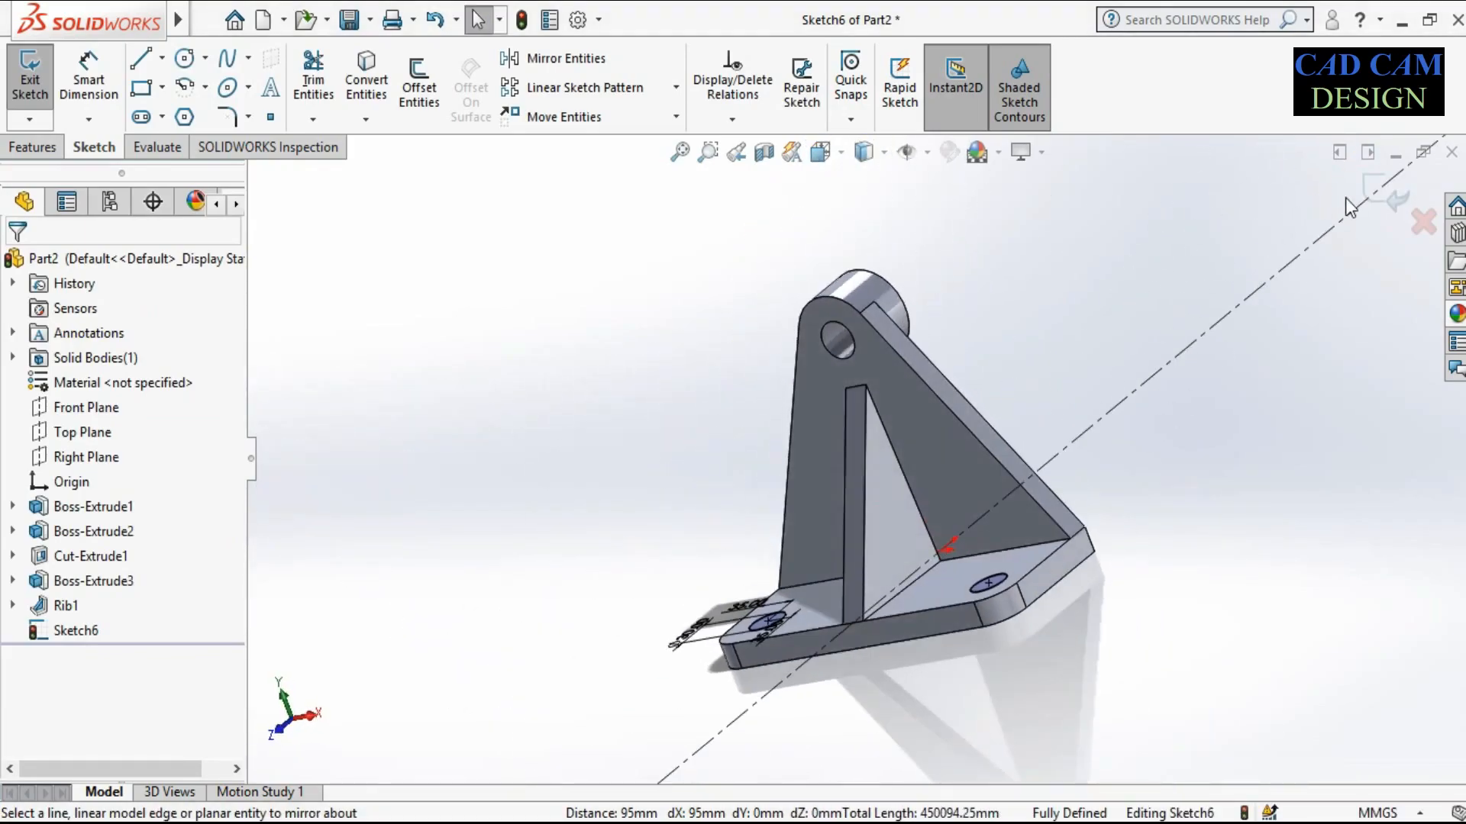
pyautogui.click(1370, 188)
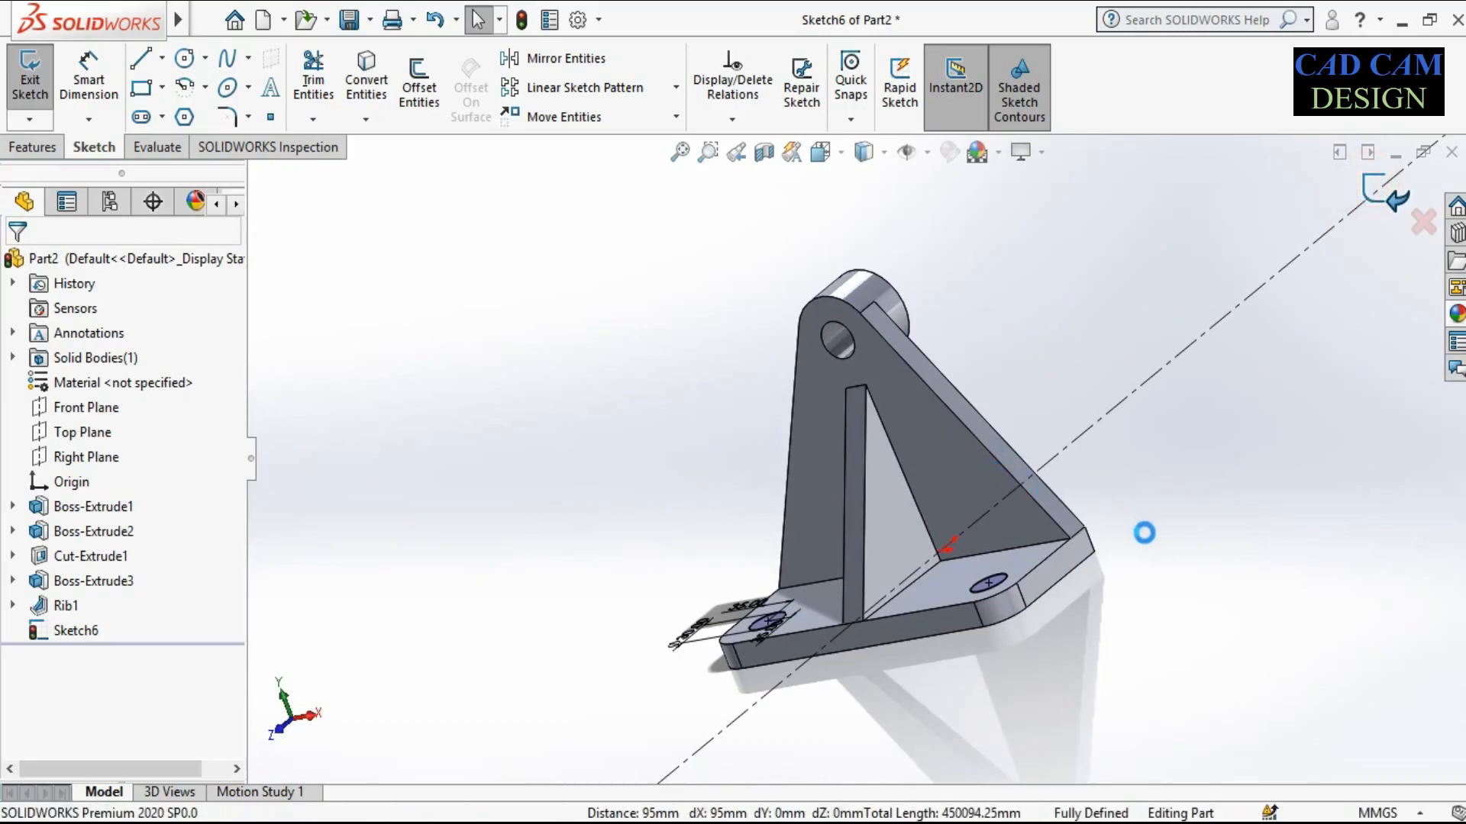
pyautogui.moveTo(1048, 548); pyautogui.dragTo(1032, 608, button='middle')
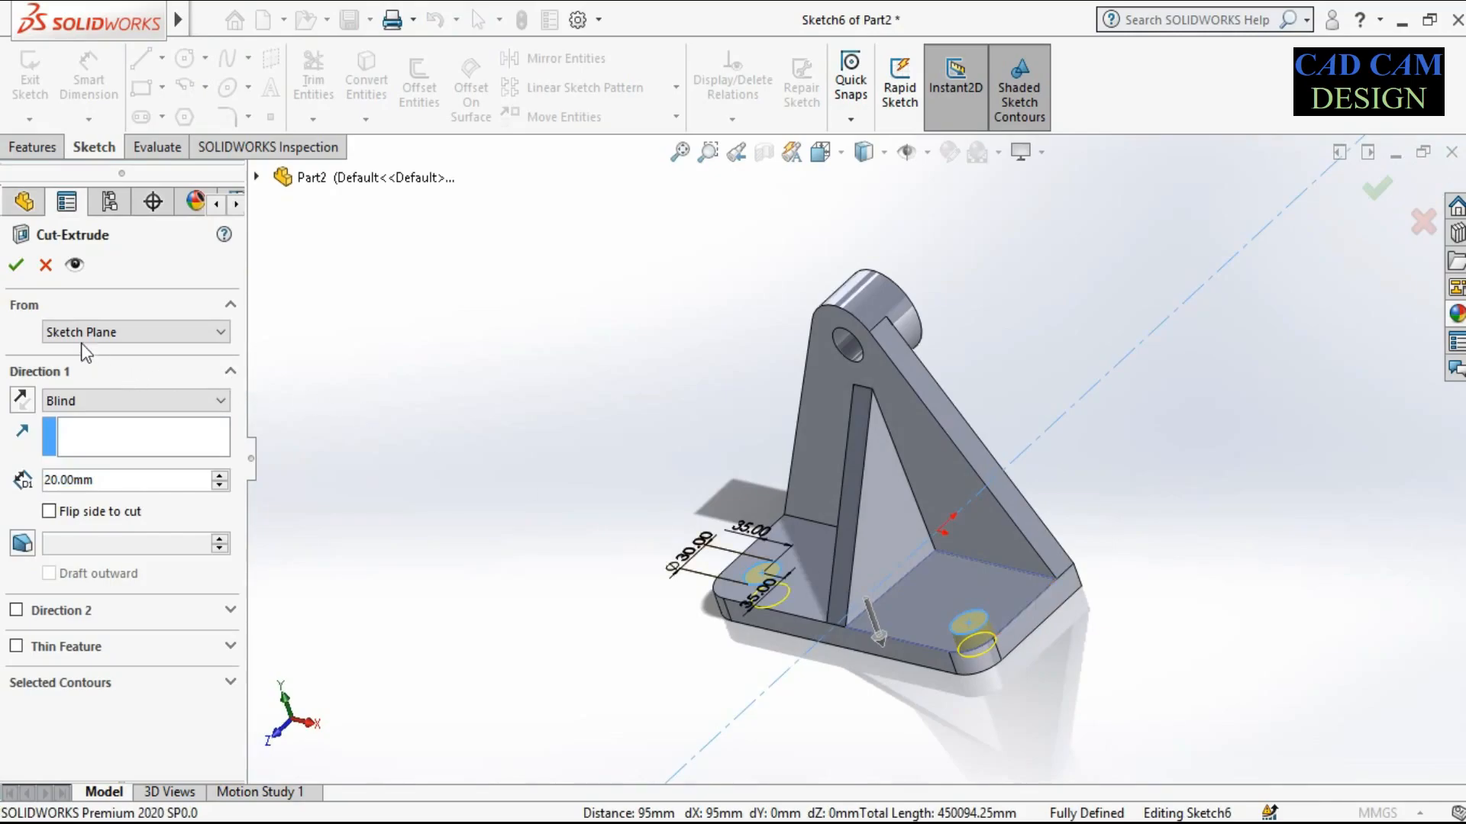
pyautogui.click(150, 398)
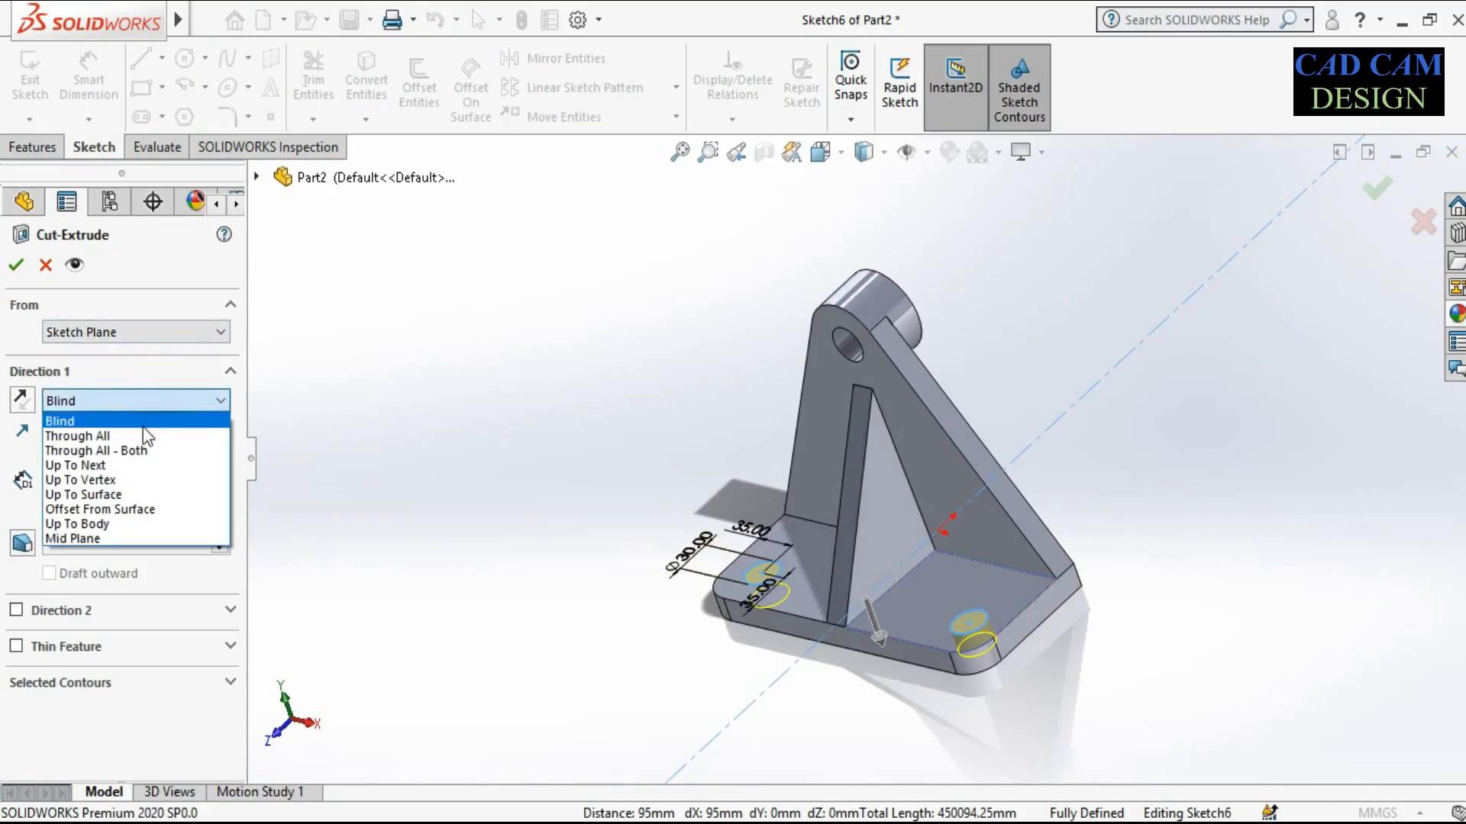
pyautogui.click(143, 434)
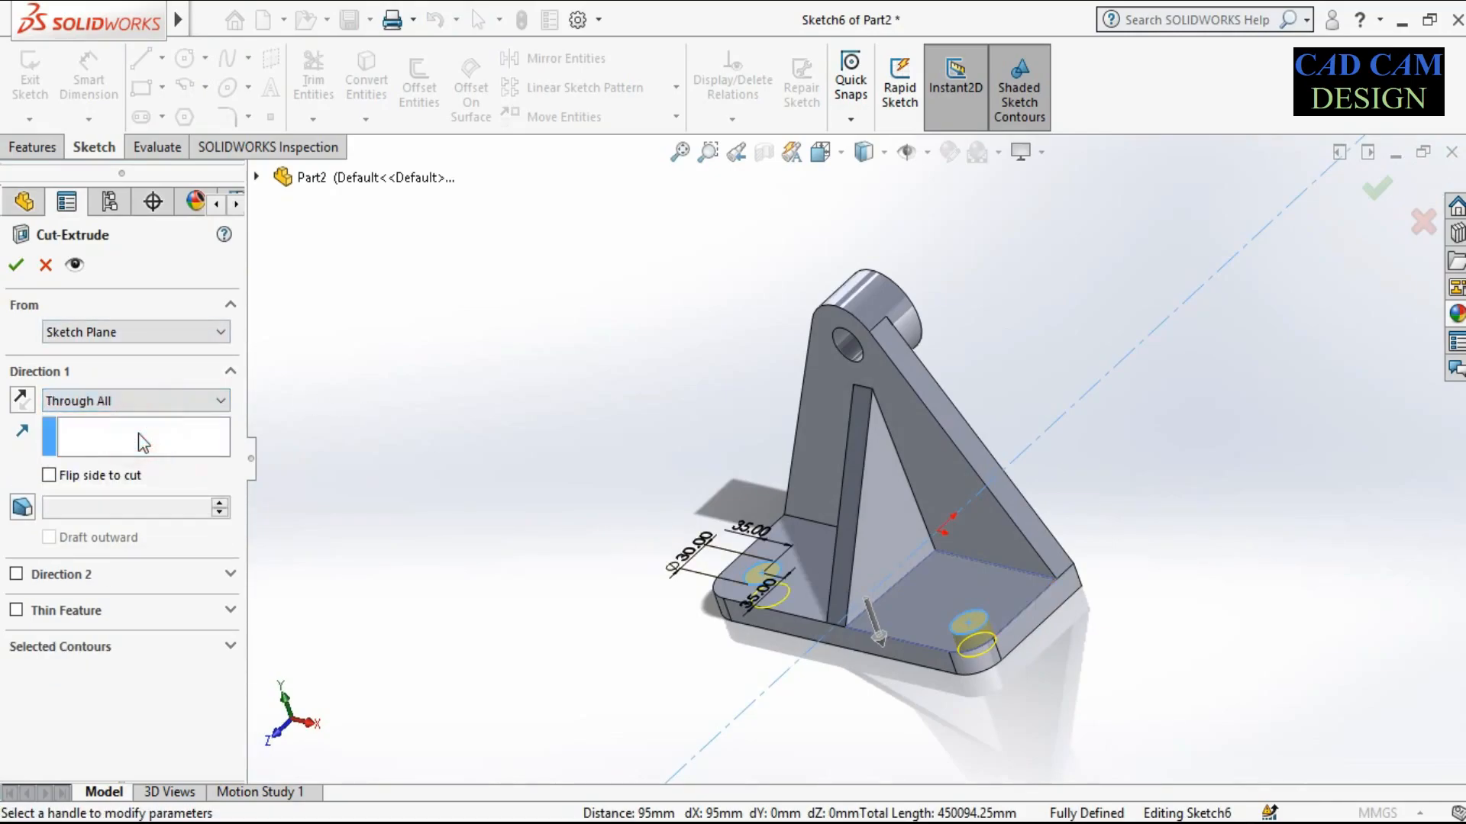
pyautogui.click(16, 265)
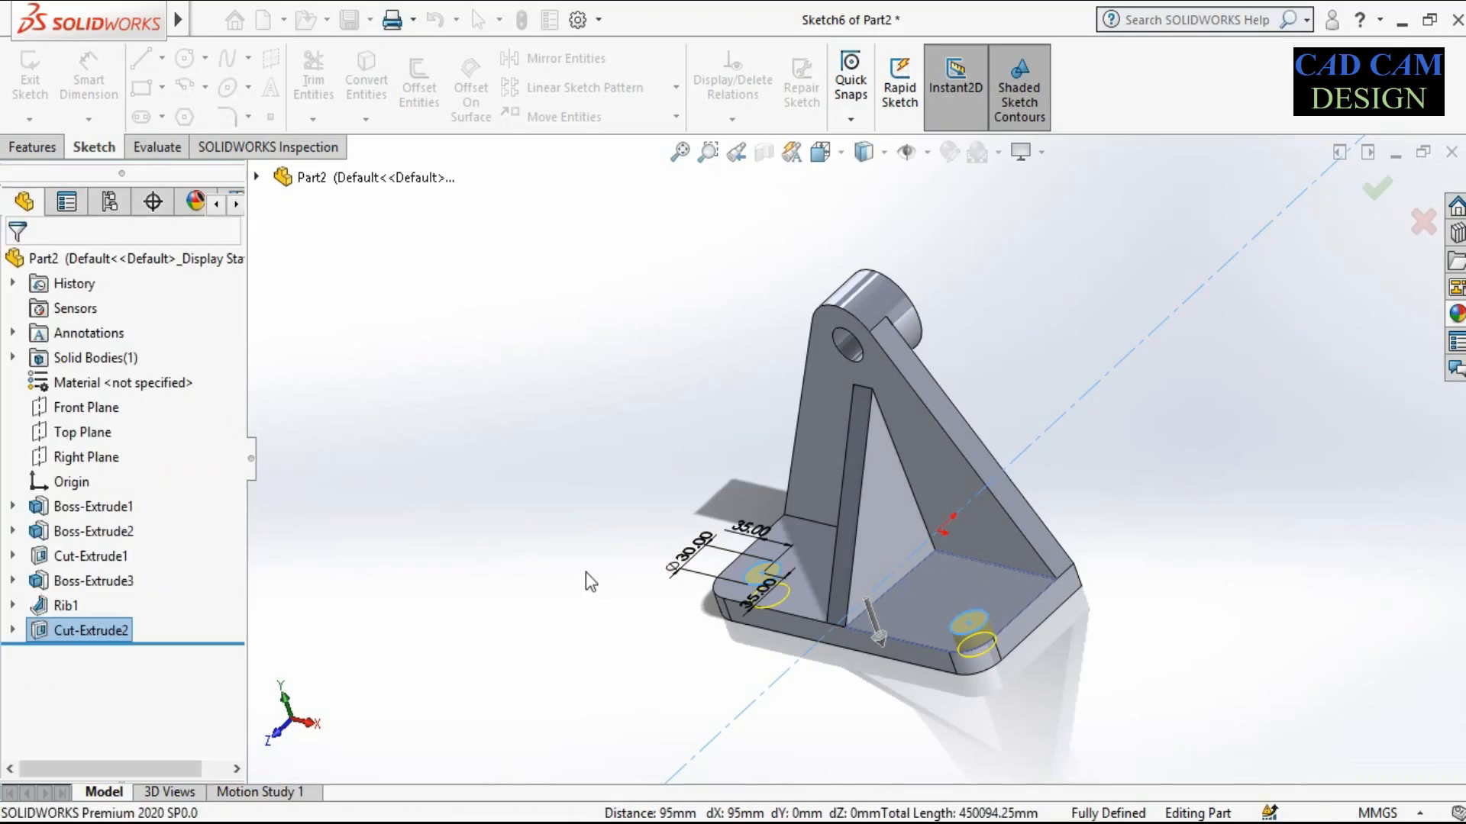
# Start a 6 mm Fillet on one side of the rib, selecting its plate and base edges and the adjoining plate-to-base edge
pyautogui.moveTo(968, 625); pyautogui.dragTo(997, 565, button='middle')
pyautogui.scroll(2, 919, 567)
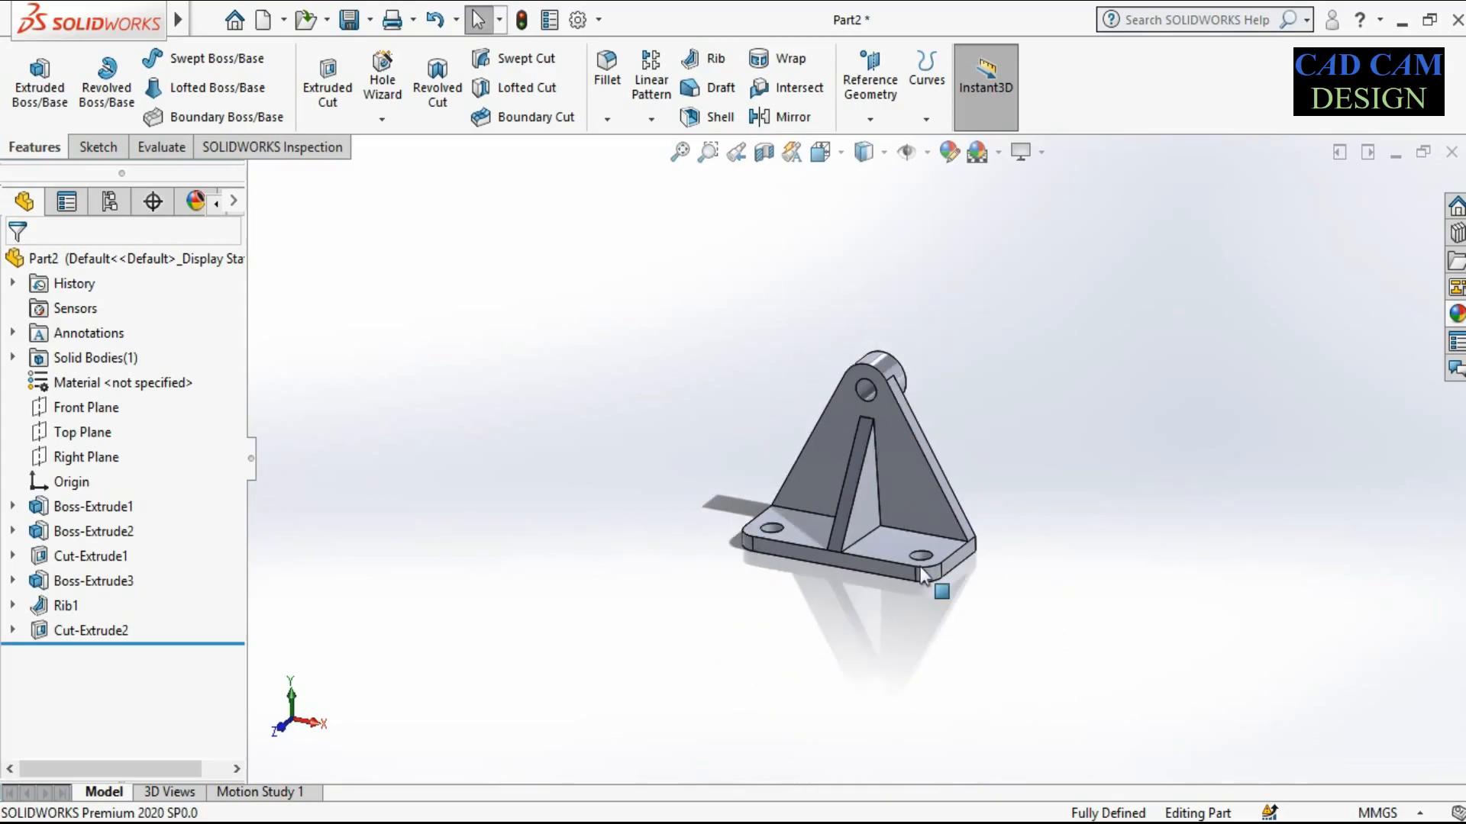
pyautogui.scroll(-2, 913, 493)
pyautogui.scroll(2, 772, 519)
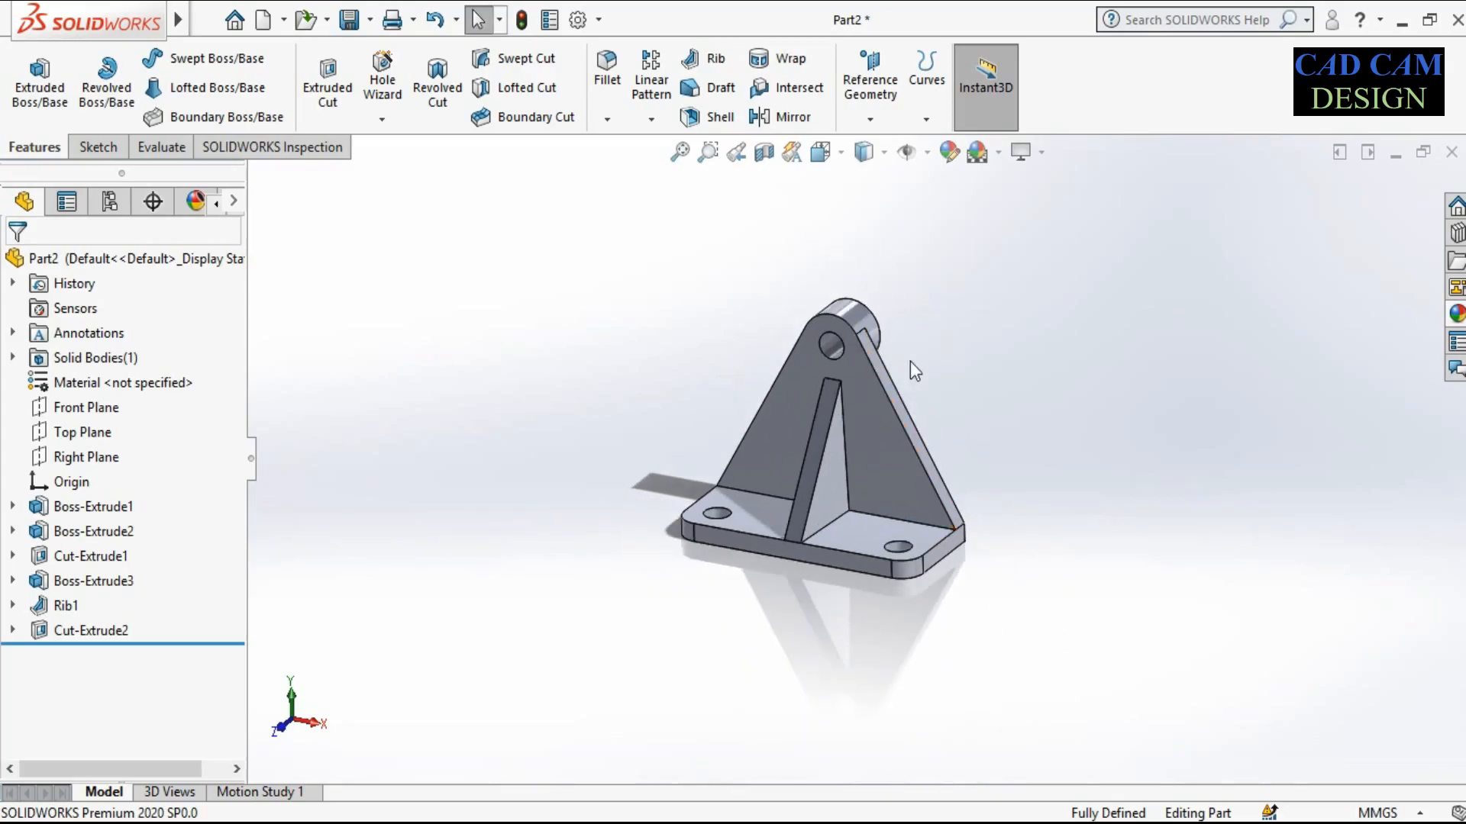
pyautogui.scroll(-2, 922, 511)
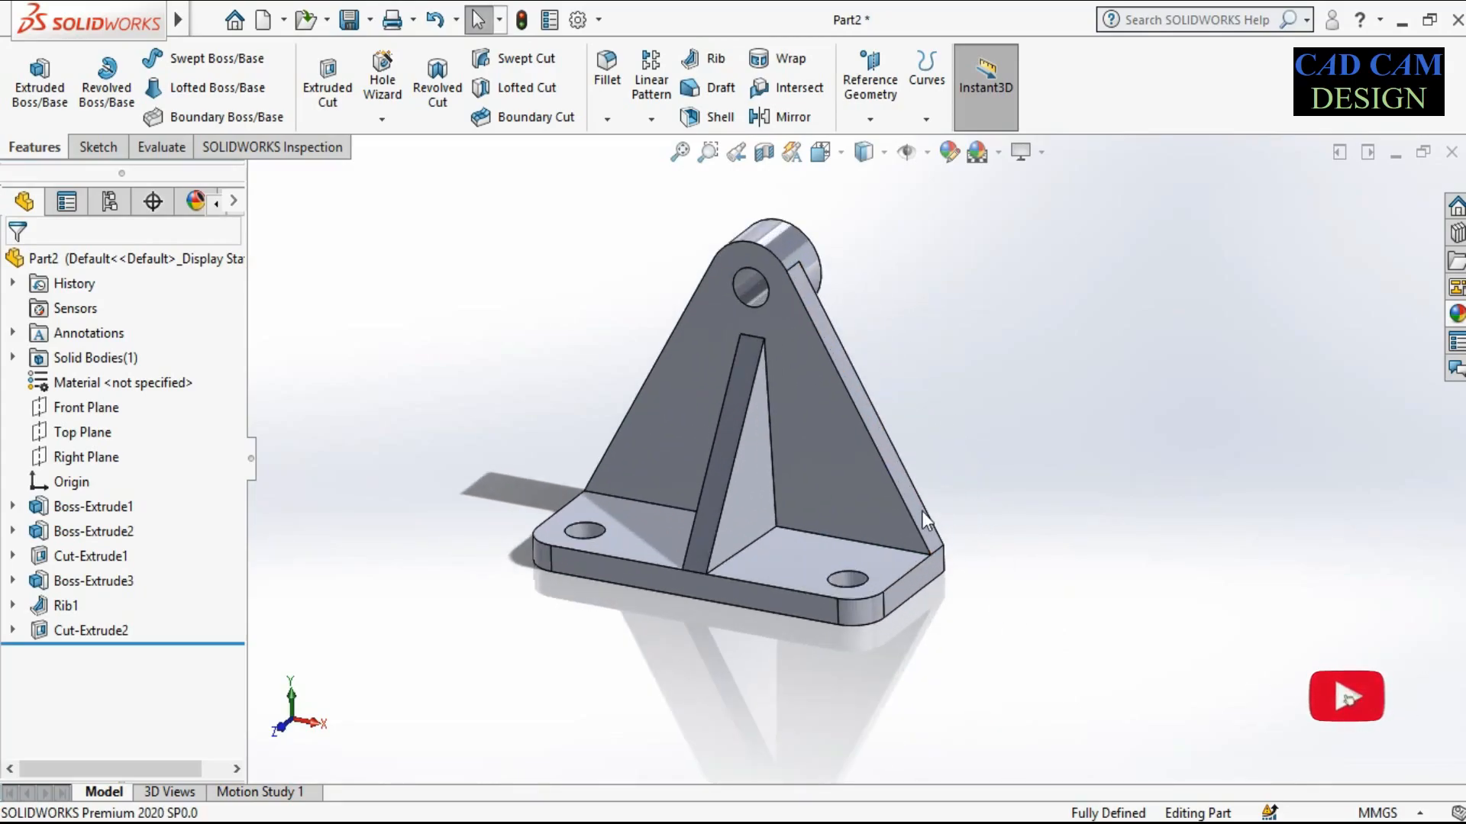
pyautogui.click(602, 77)
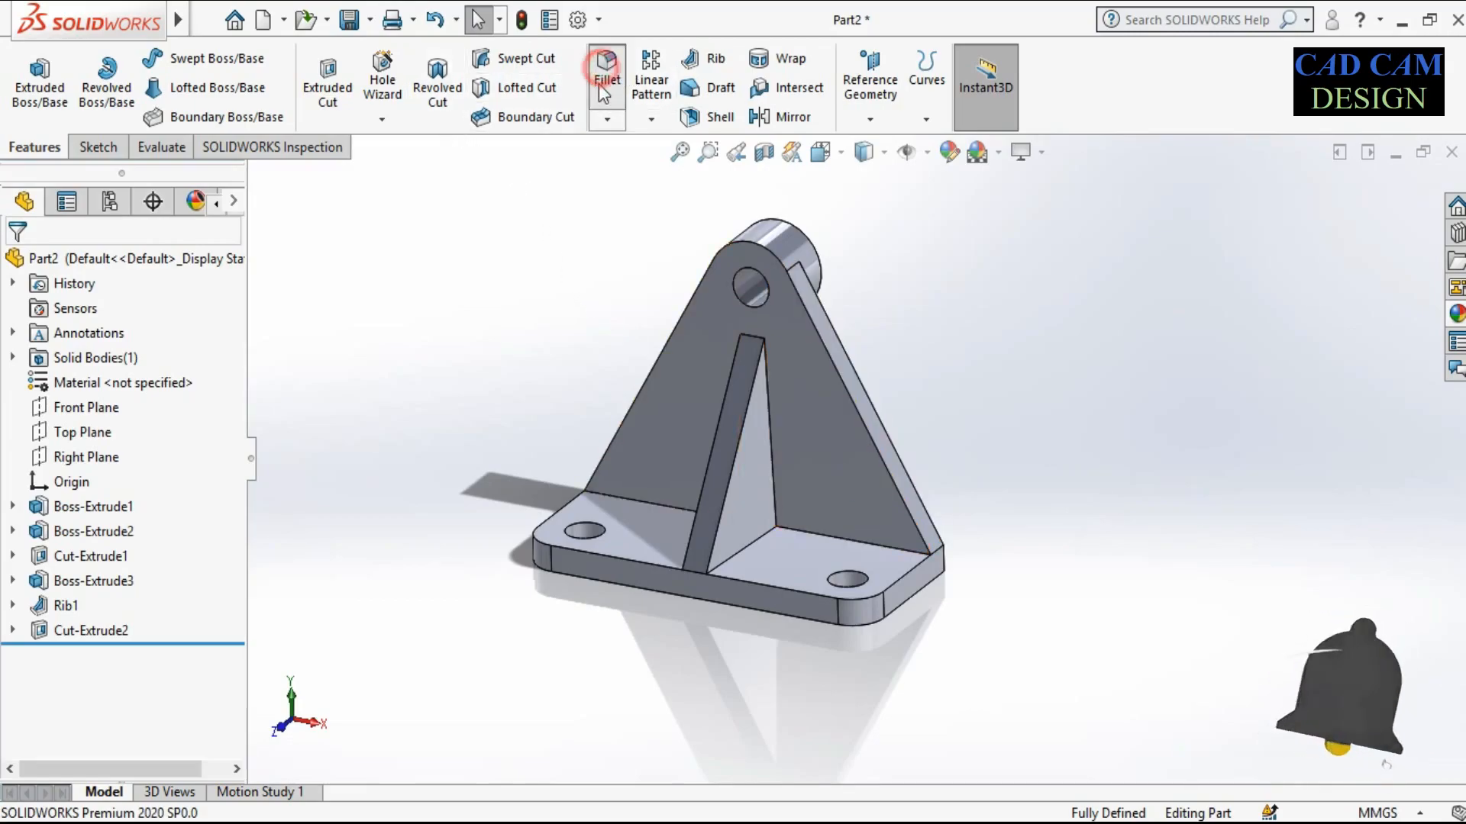
pyautogui.click(772, 423)
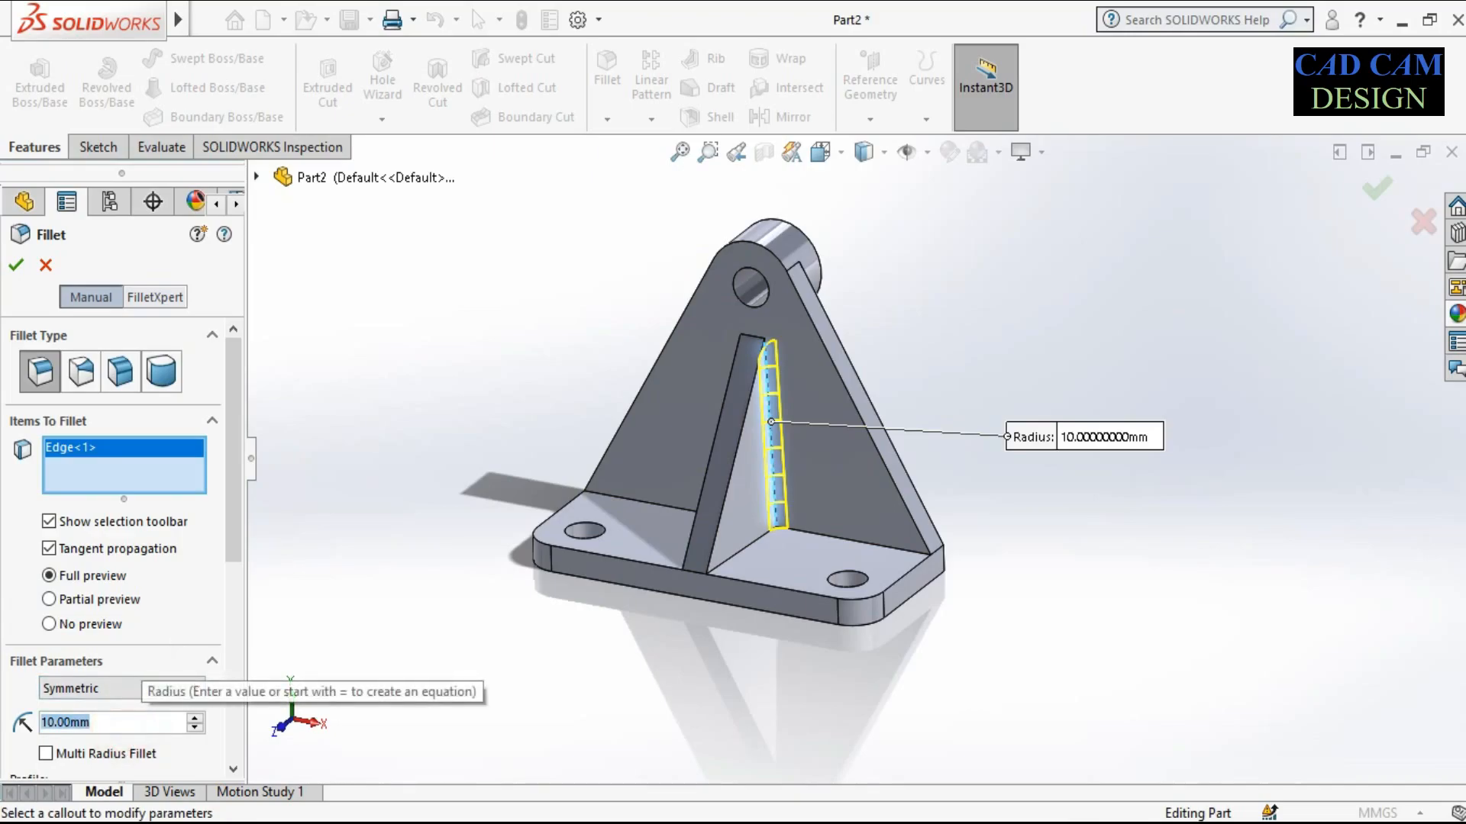
pyautogui.write('6')
pyautogui.press('Return')
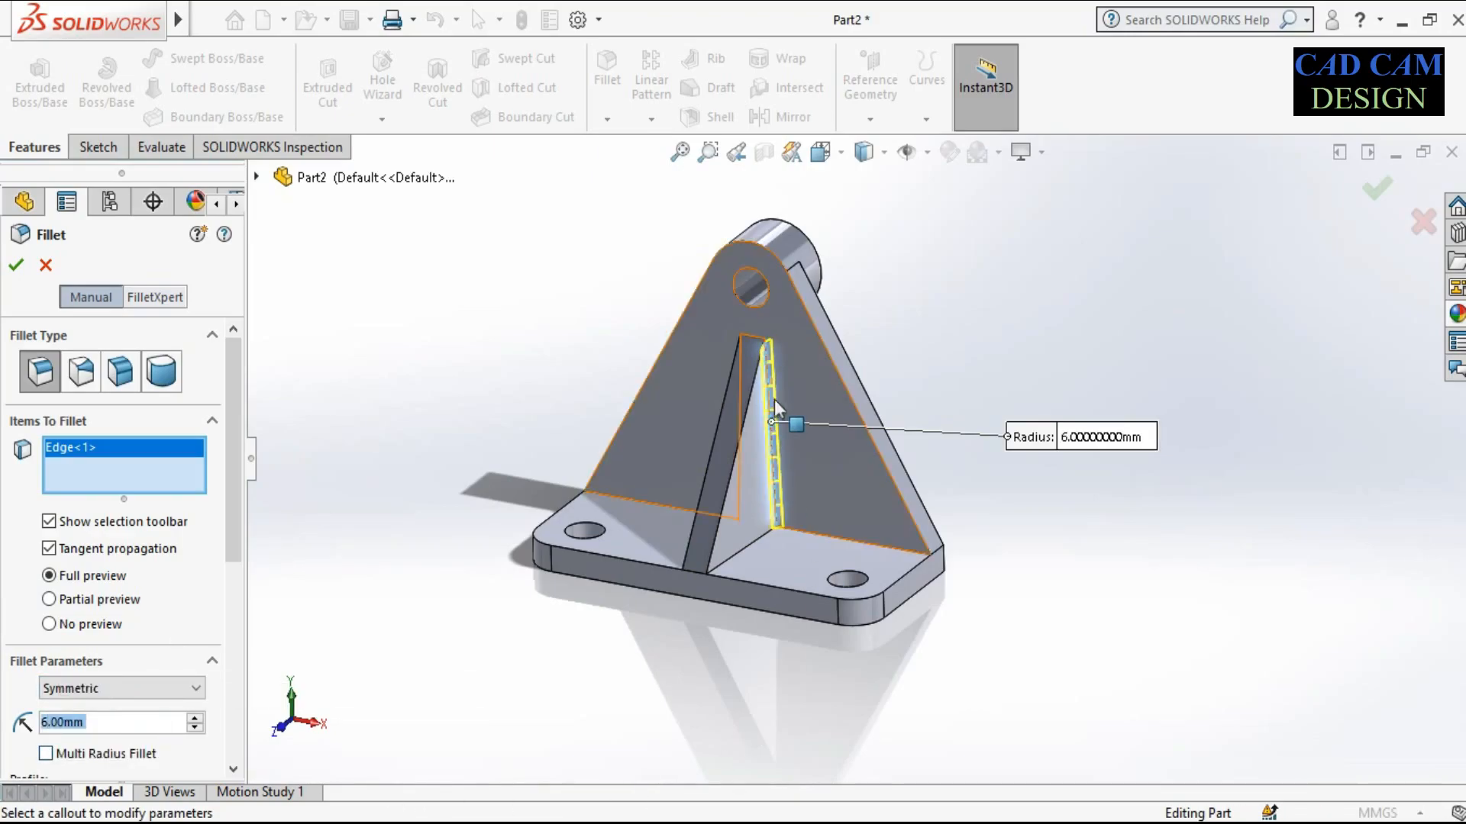
pyautogui.click(833, 536)
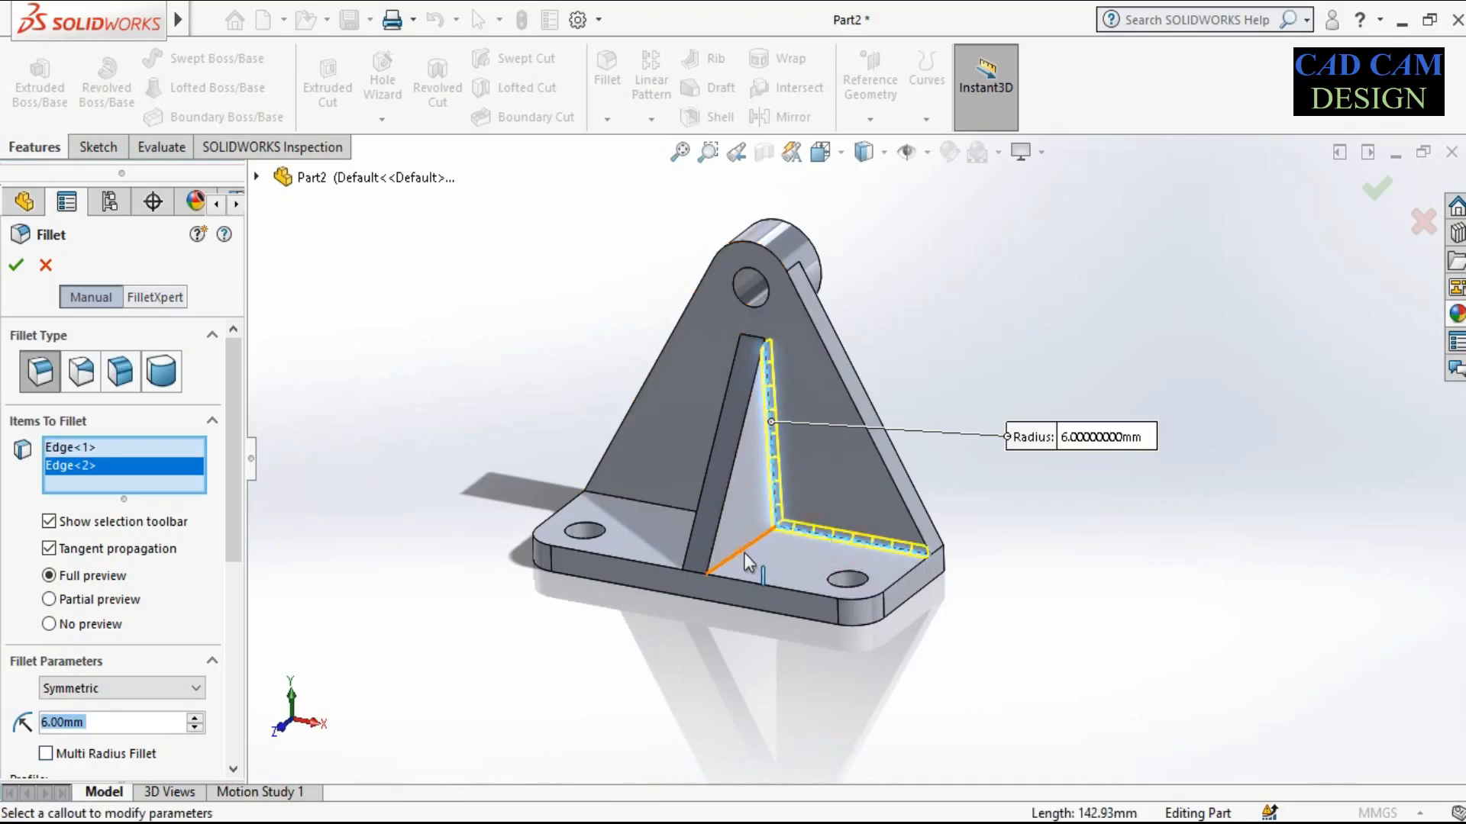
pyautogui.click(748, 545)
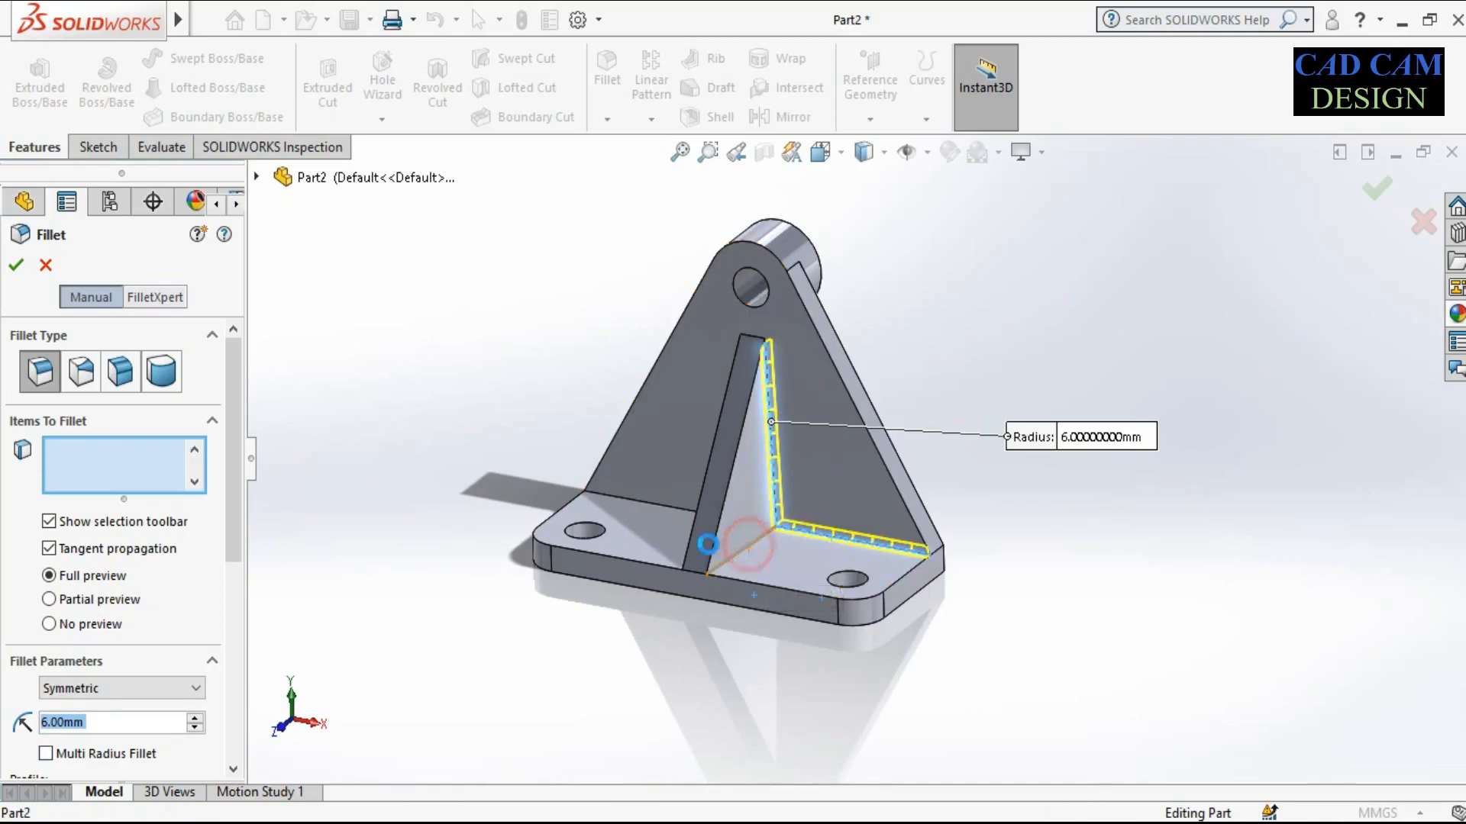
# Add the matching rib-to-plate, plate-to-base and rib-to-base edges on the rib's other side to the fillet
pyautogui.moveTo(584, 451); pyautogui.dragTo(696, 431, button='middle')
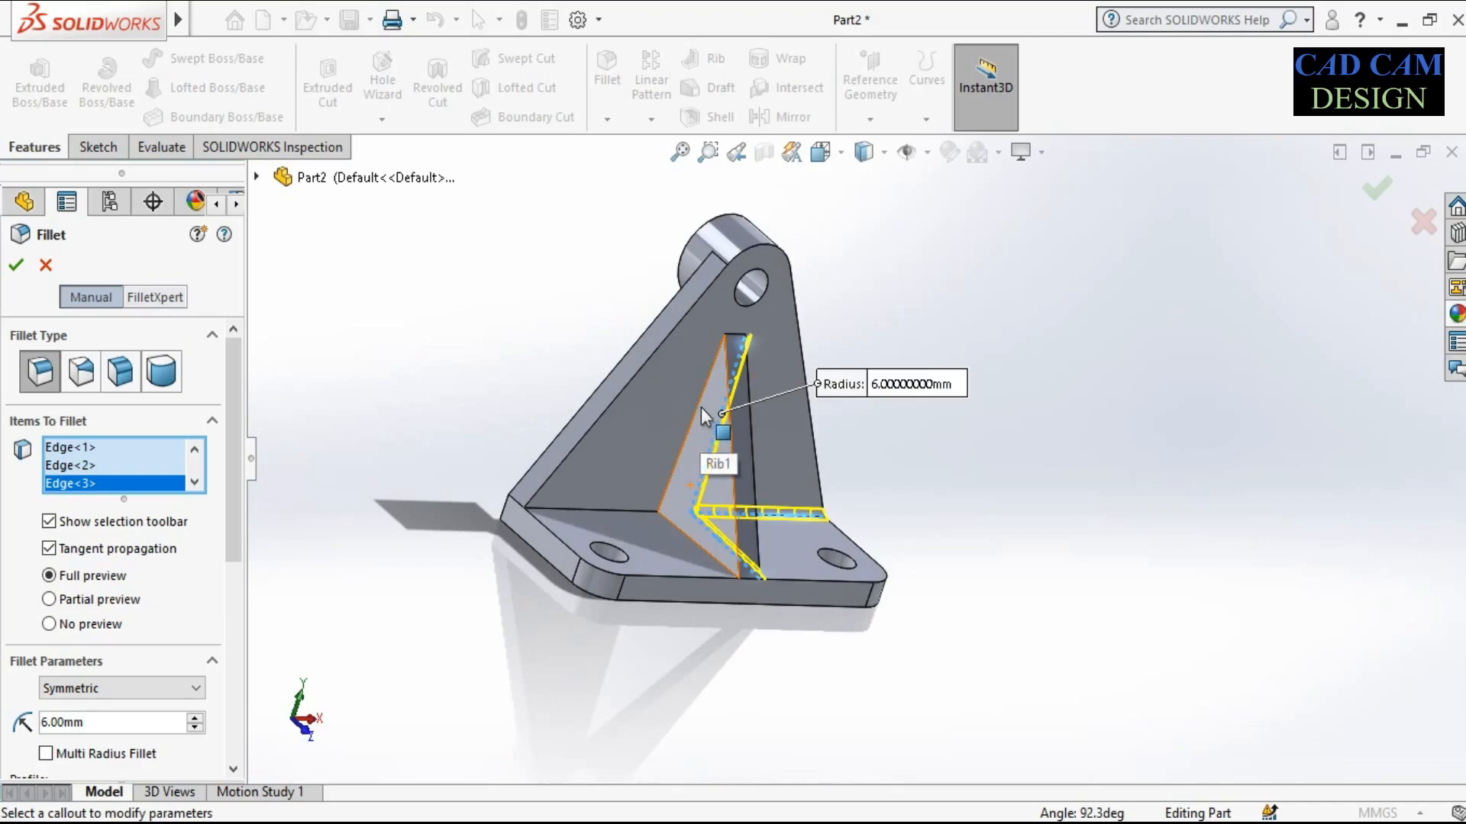
pyautogui.click(701, 409)
pyautogui.click(634, 510)
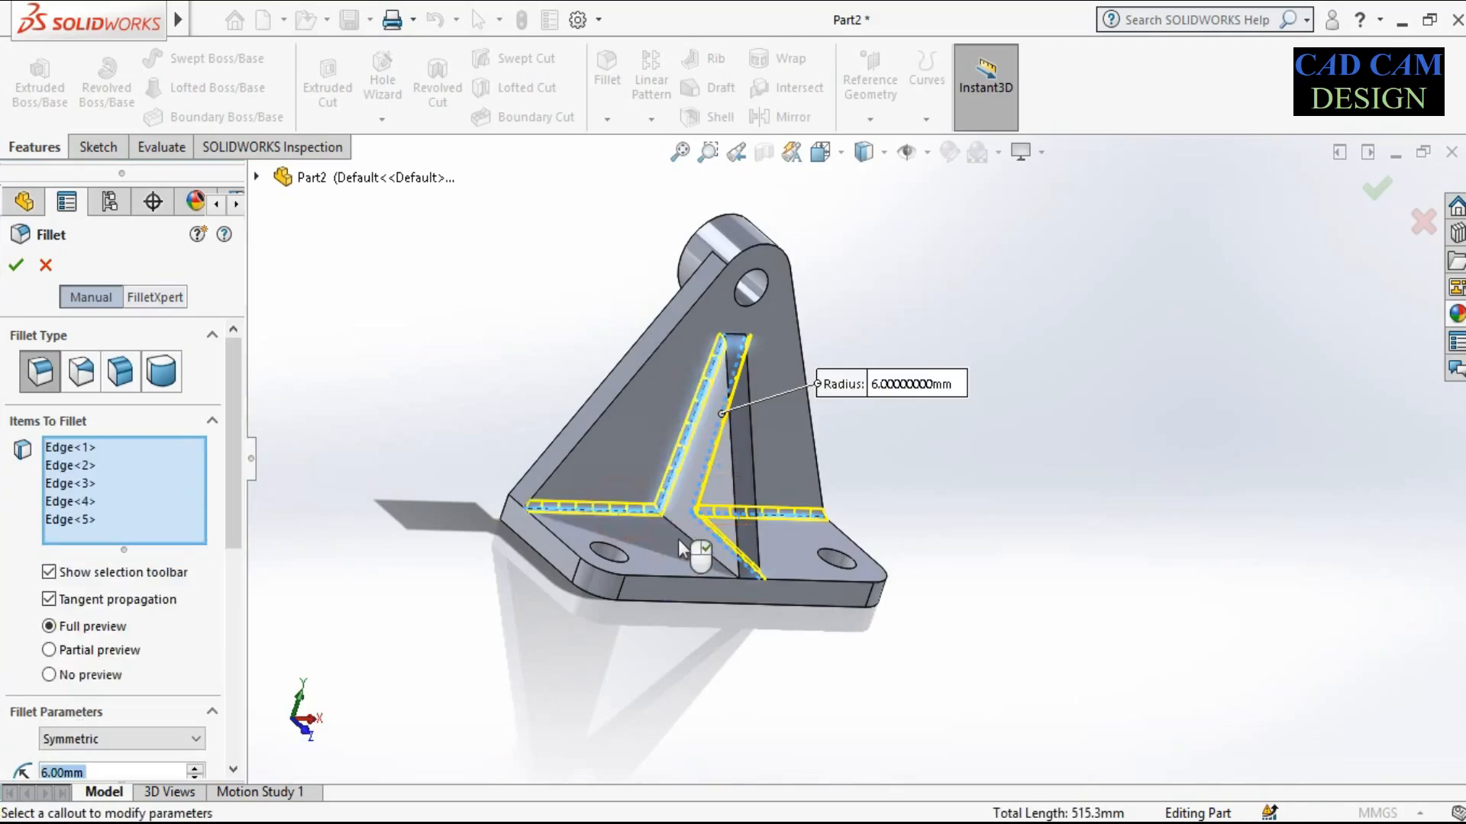
pyautogui.click(683, 538)
# Add the edge where the boss meets the back of the plate and create the 6 mm fillet
pyautogui.moveTo(946, 369); pyautogui.dragTo(749, 324, button='middle')
pyautogui.scroll(-5, 754, 323)
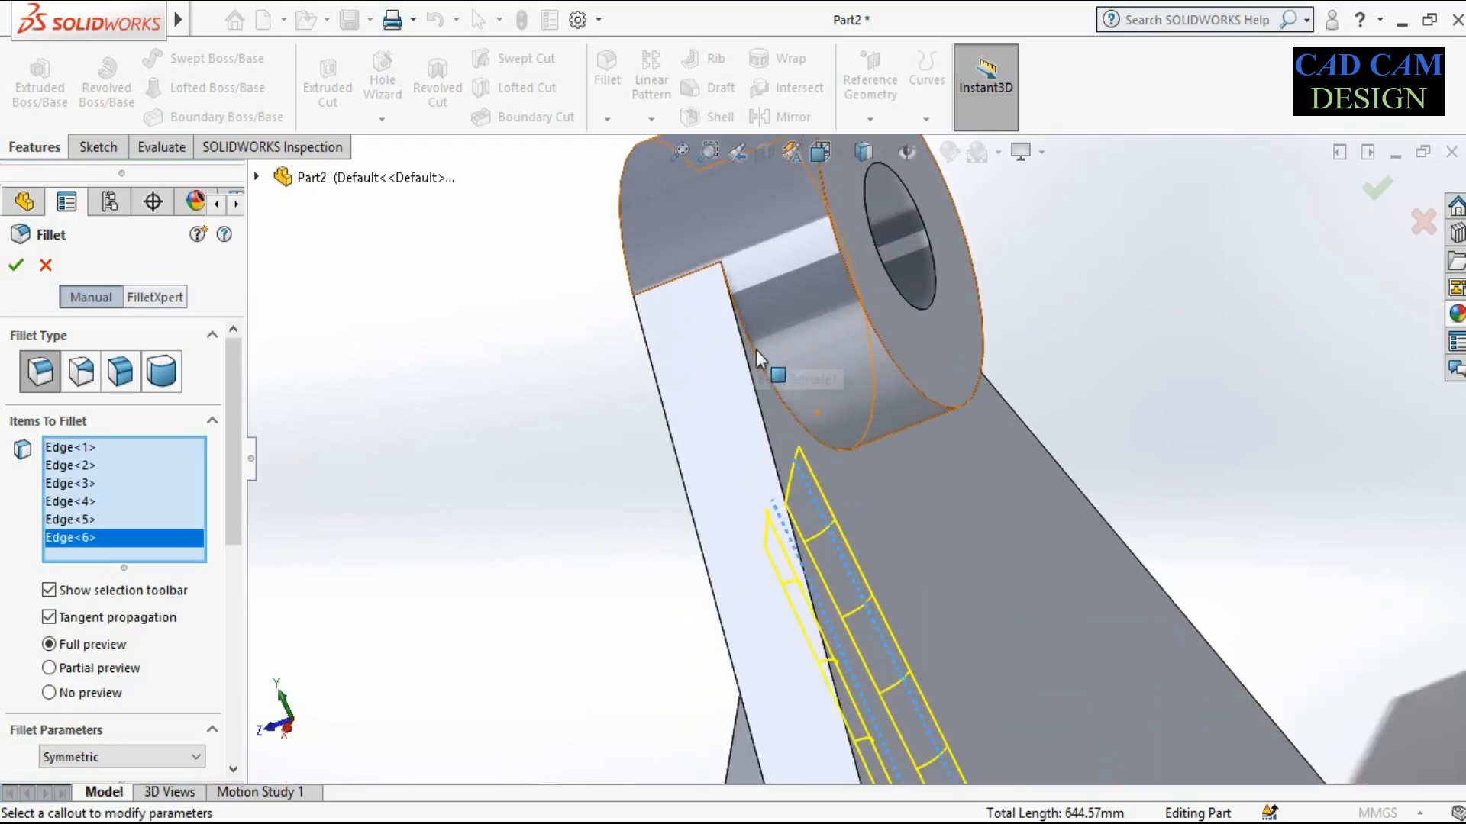
pyautogui.click(782, 401)
pyautogui.scroll(5, 756, 396)
pyautogui.moveTo(695, 328); pyautogui.dragTo(809, 328, button='middle')
pyautogui.scroll(2, 982, 677)
pyautogui.scroll(-5, 928, 665)
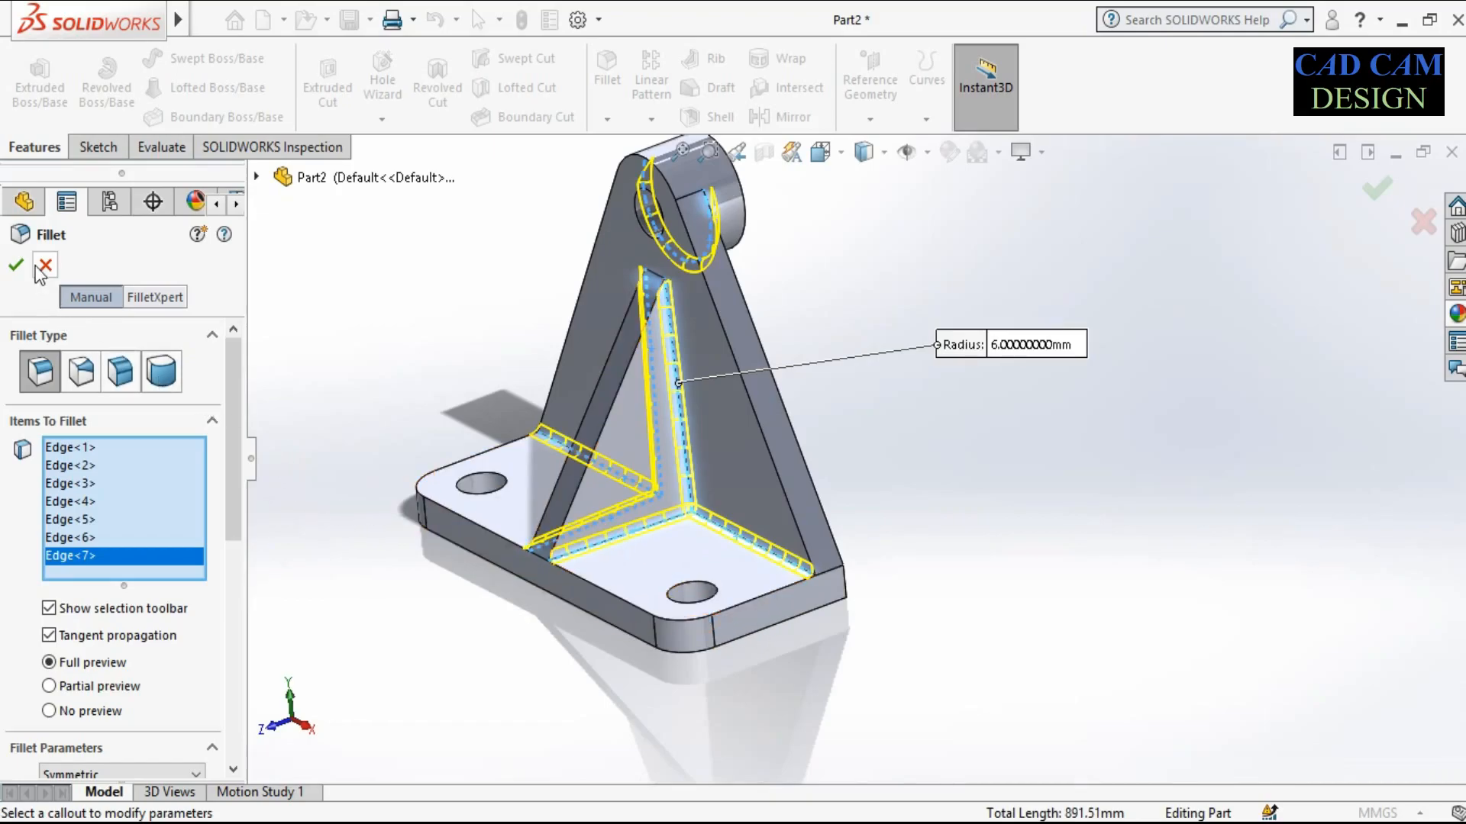
pyautogui.moveTo(691, 603); pyautogui.dragTo(638, 589, button='middle')
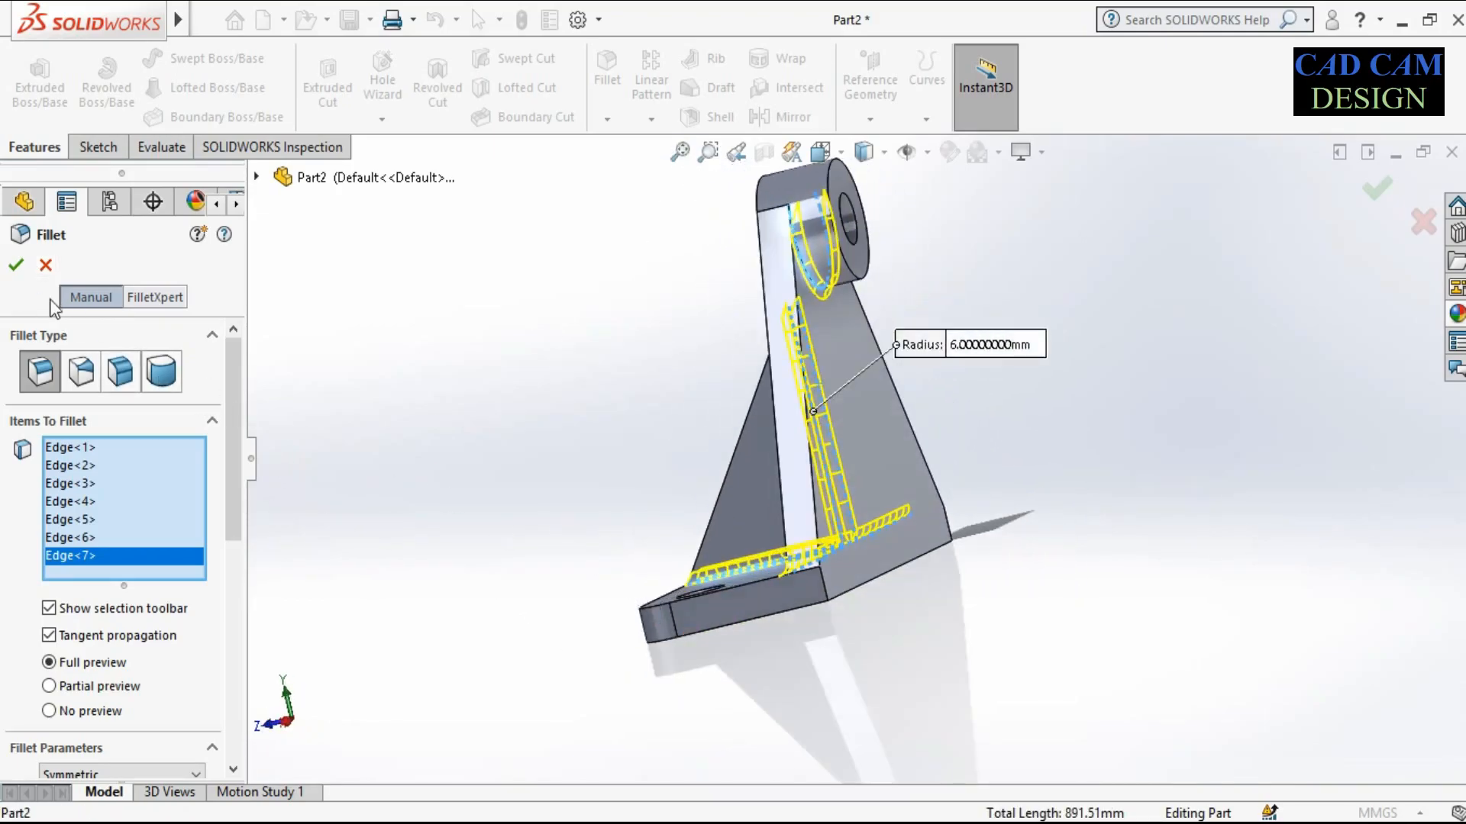
pyautogui.click(16, 265)
pyautogui.click(543, 433)
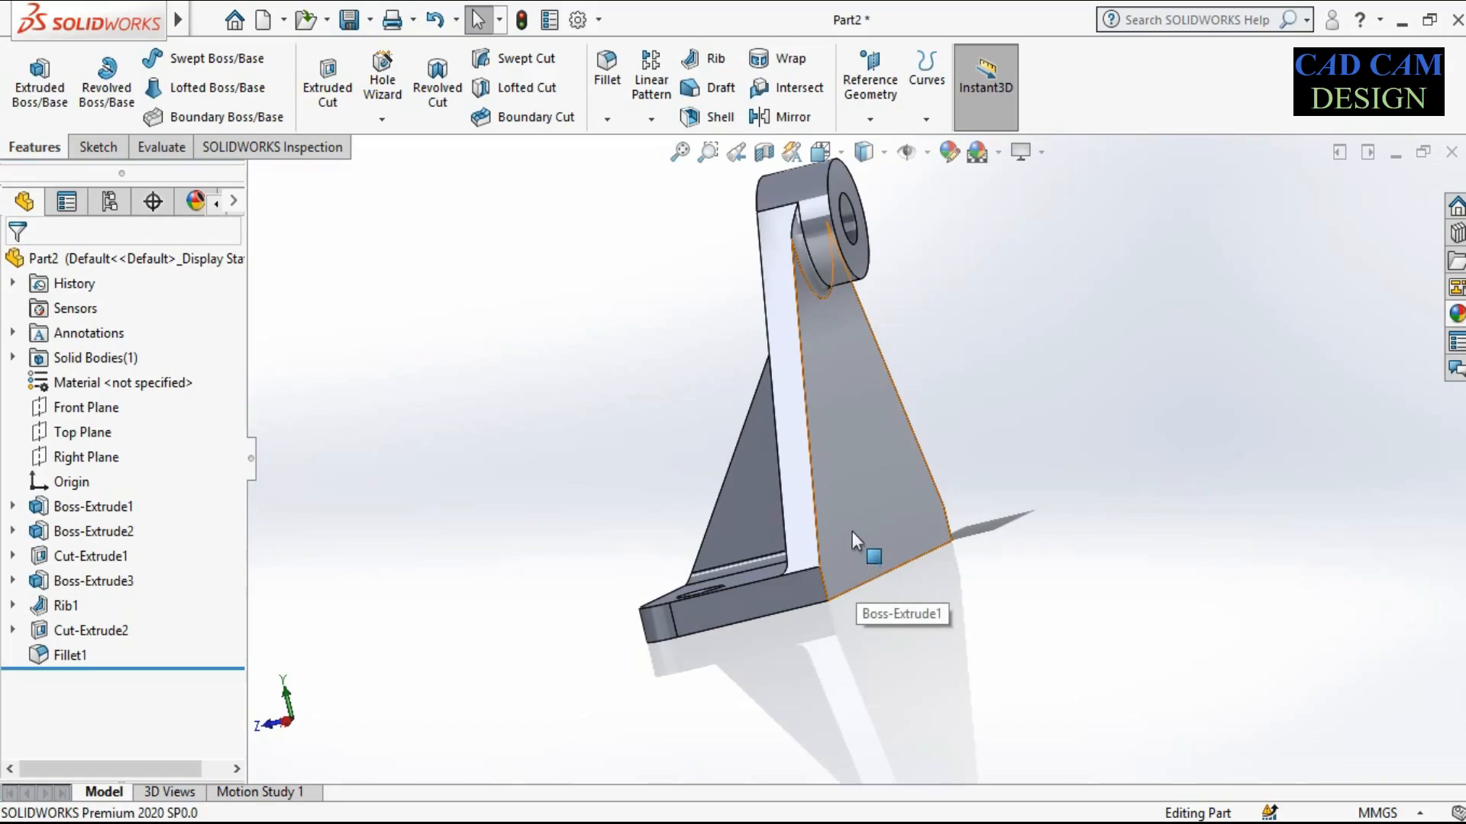
# Start a Chamfer and select both circular edges of the through hole at the top of the bracket
pyautogui.moveTo(802, 512); pyautogui.dragTo(886, 603, button='middle')
pyautogui.click(679, 152)
pyautogui.click(607, 119)
pyautogui.click(641, 173)
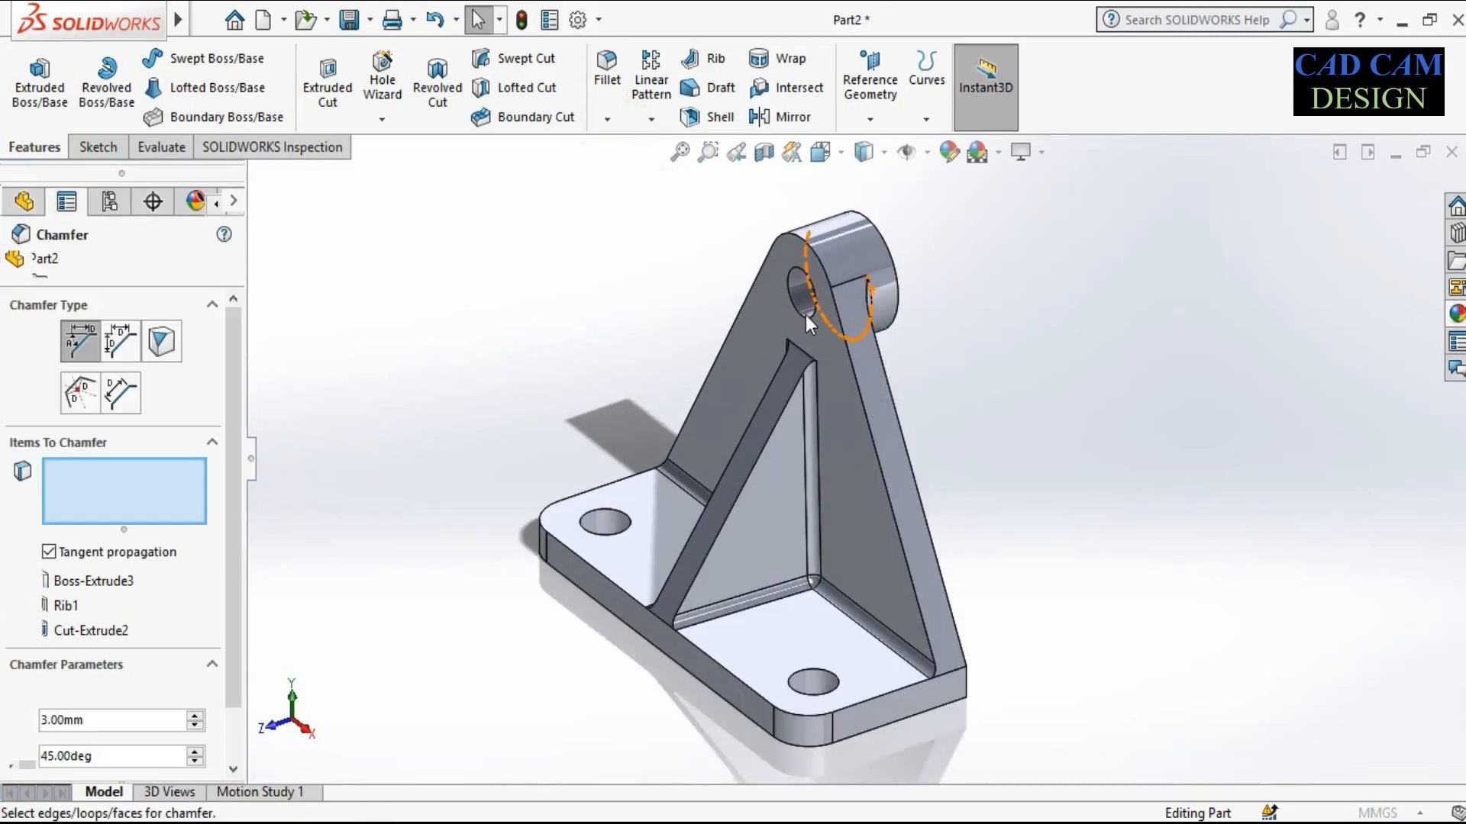
pyautogui.click(806, 313)
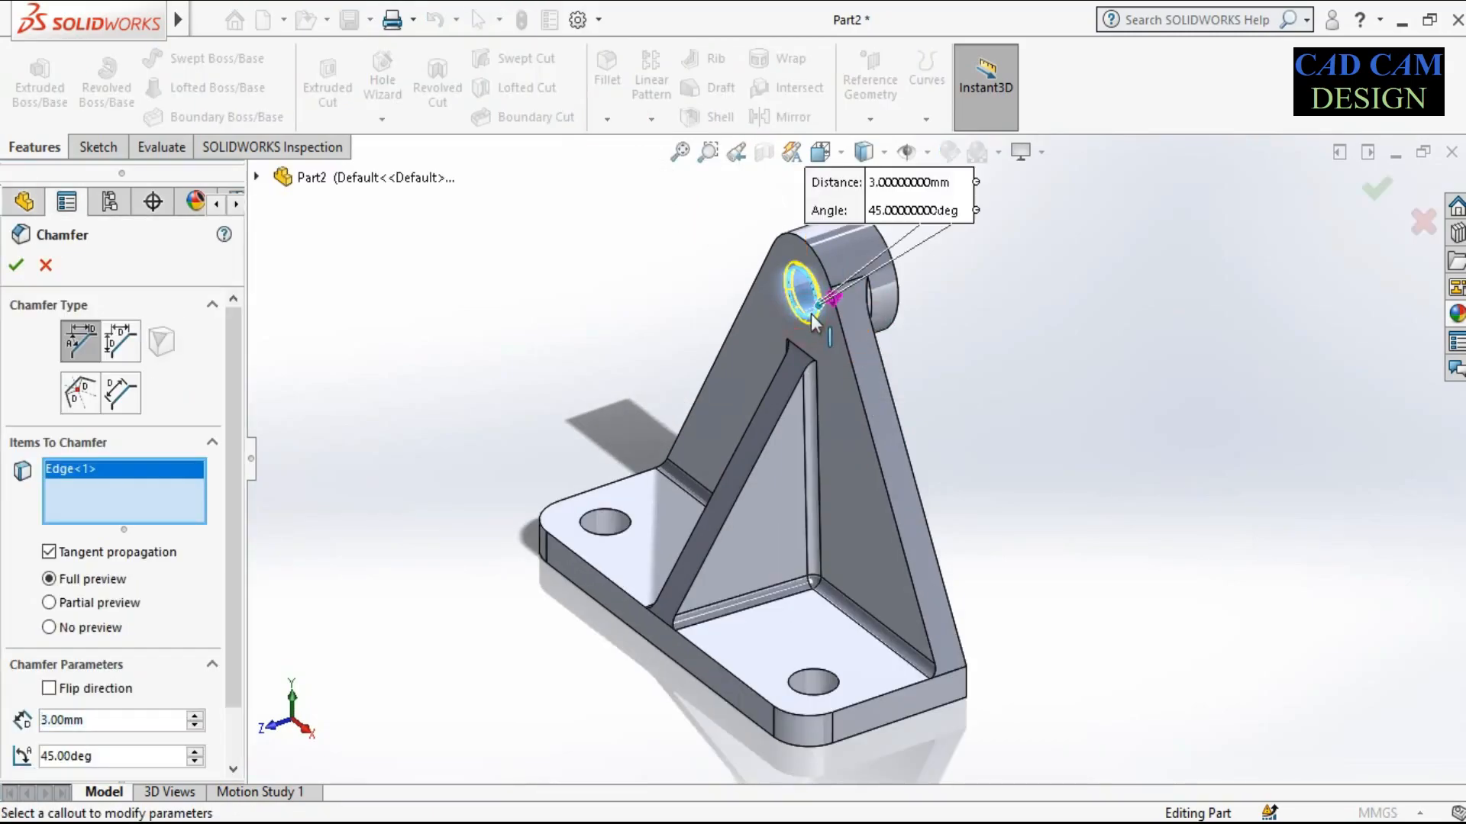
pyautogui.moveTo(832, 336); pyautogui.dragTo(809, 306, button='middle')
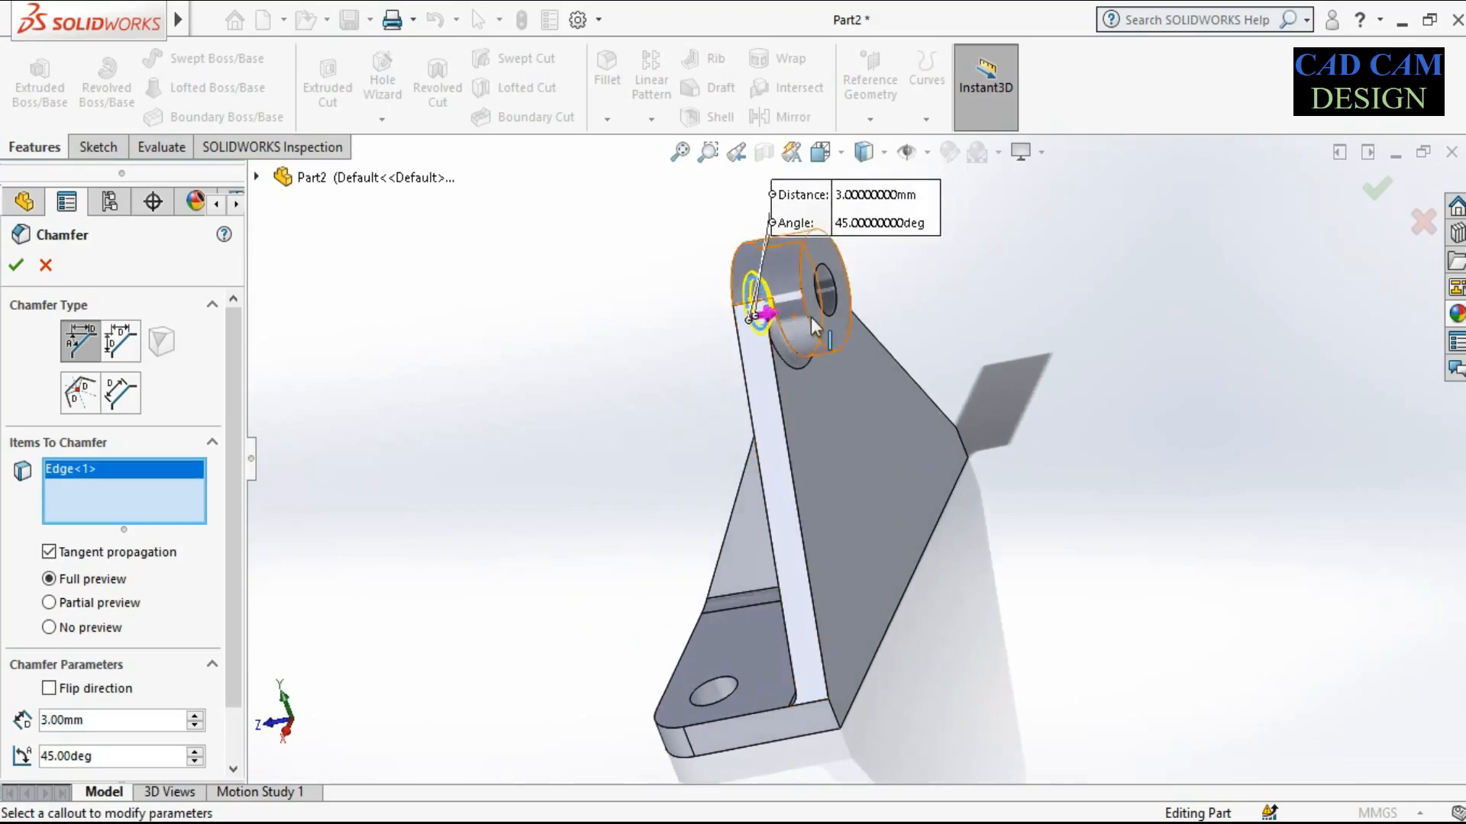
pyautogui.click(836, 275)
pyautogui.moveTo(737, 345); pyautogui.dragTo(798, 321, button='middle')
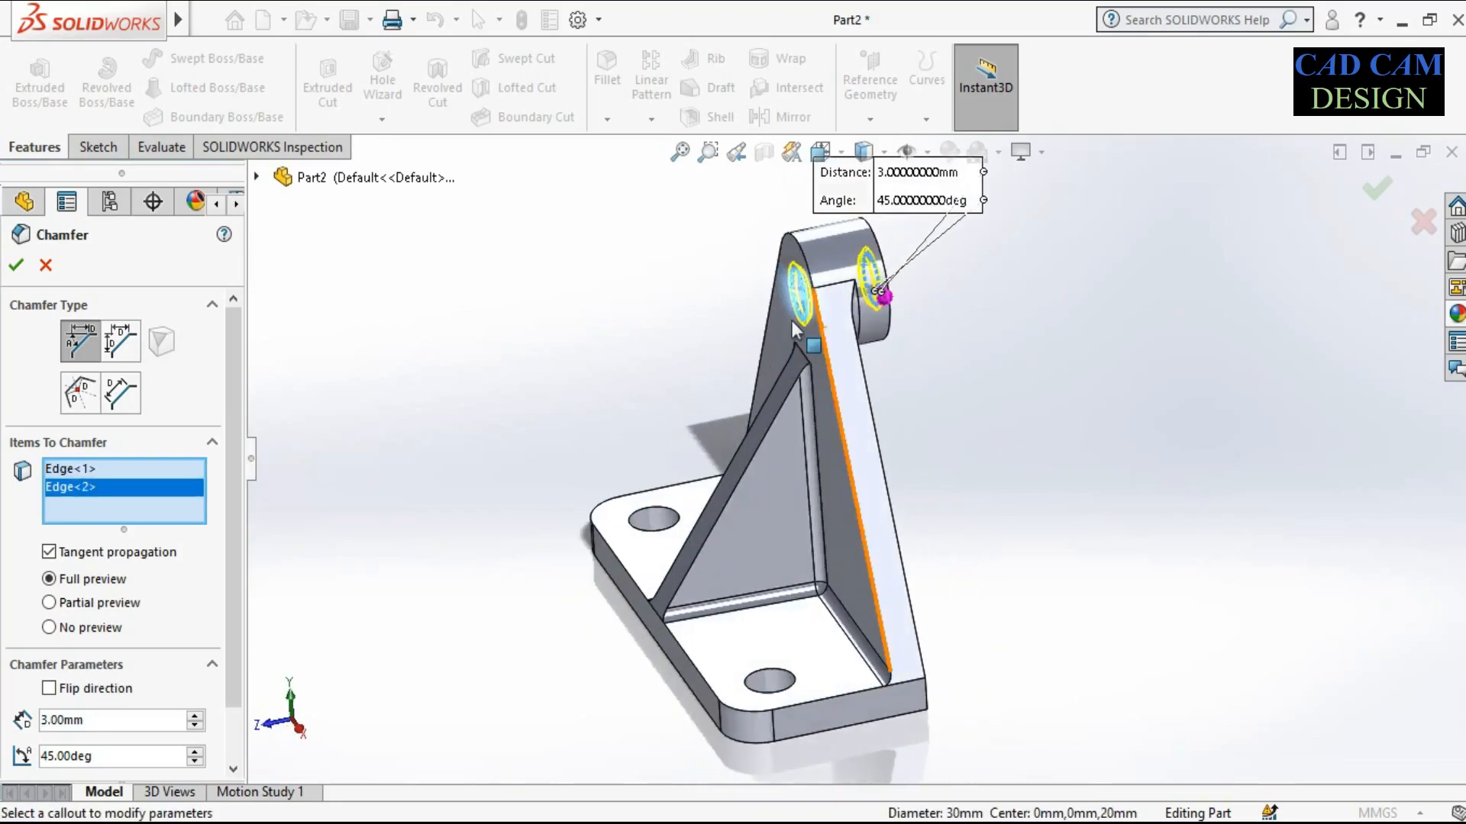
# Keep the chamfer distance at 3 mm and set its angle to 30 degrees
pyautogui.scroll(-1, 232, 523)
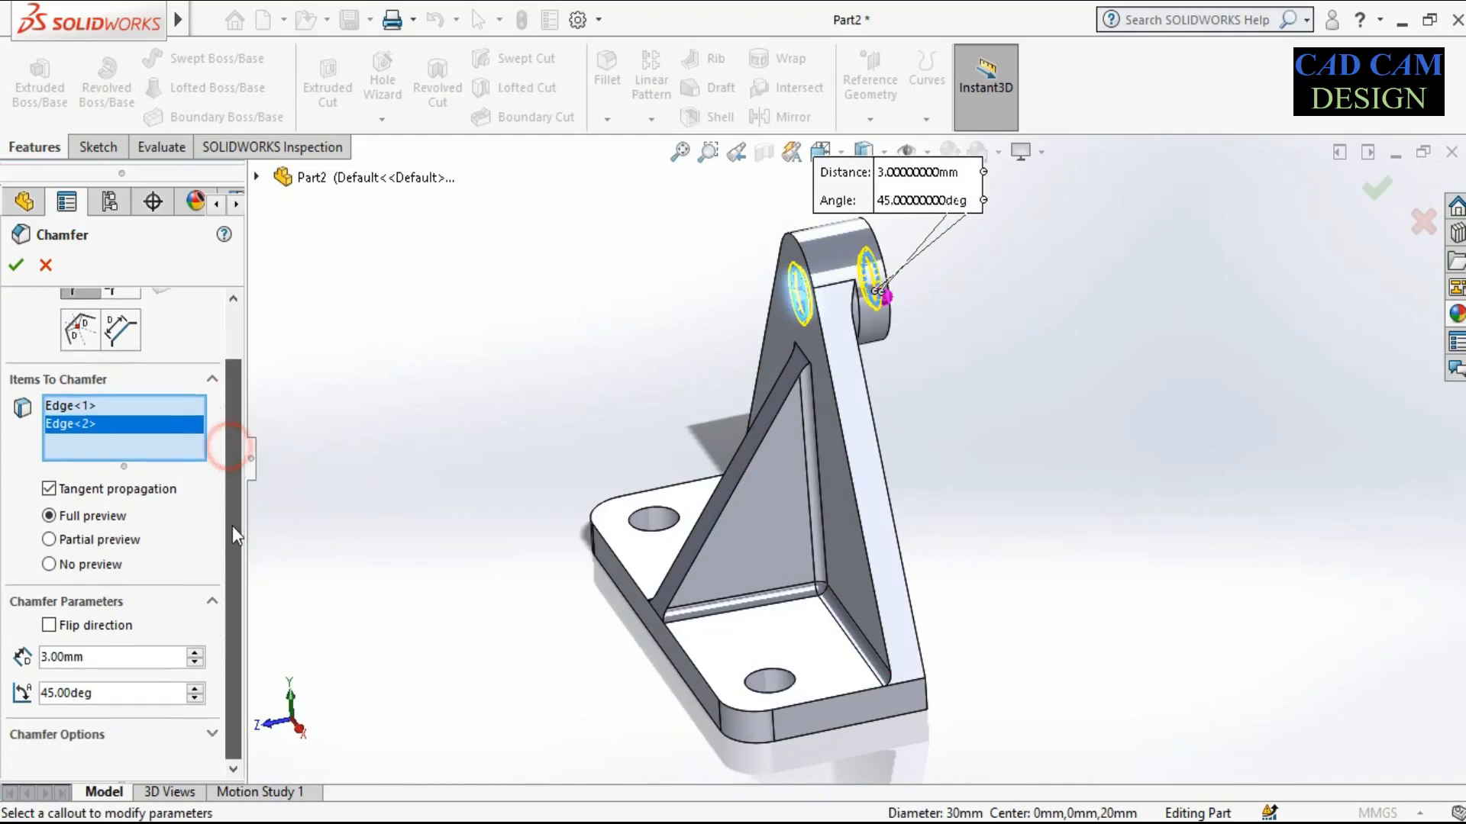
pyautogui.click(117, 656)
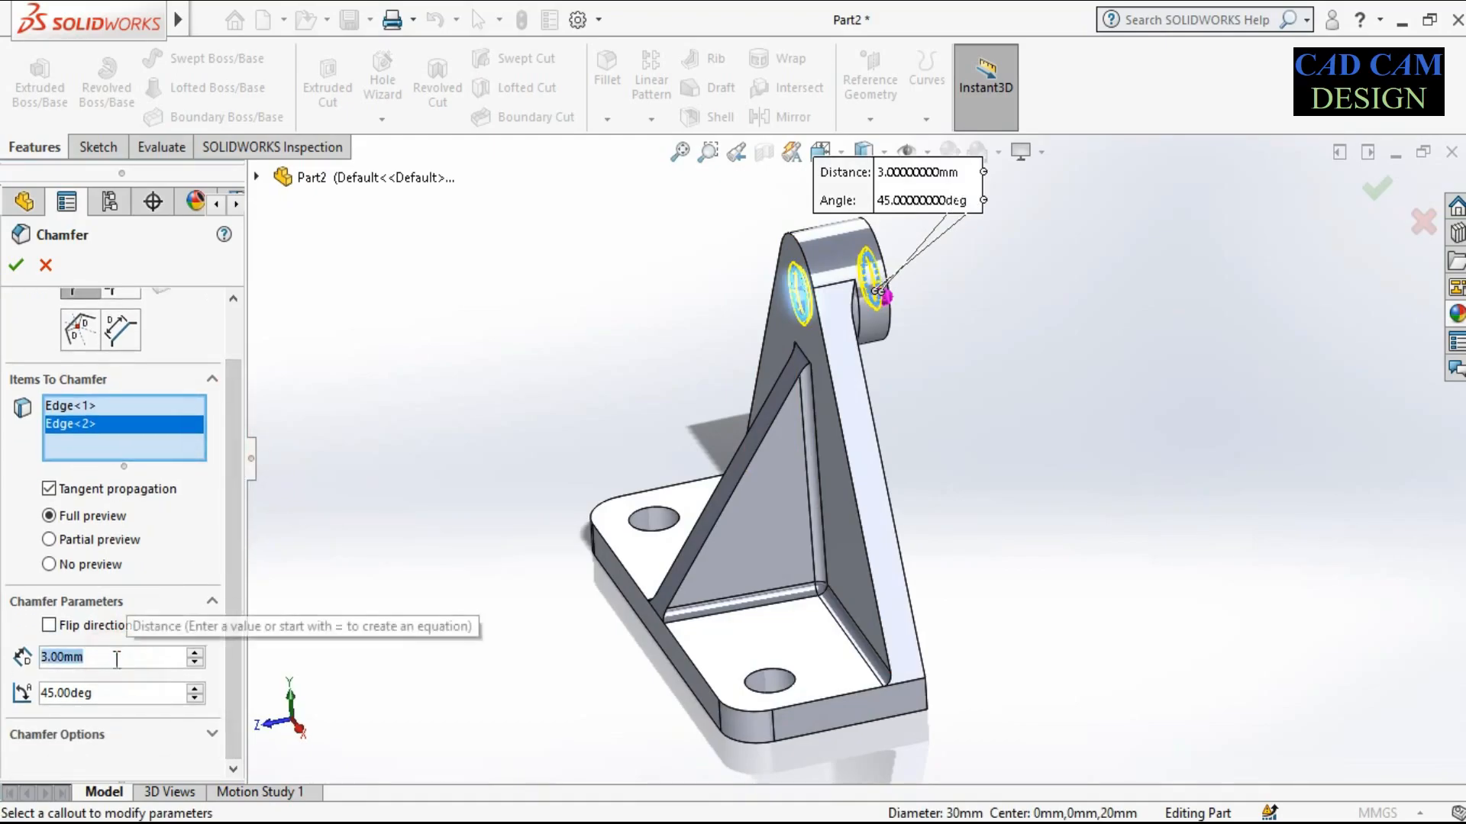
pyautogui.click(122, 692)
pyautogui.click(129, 655)
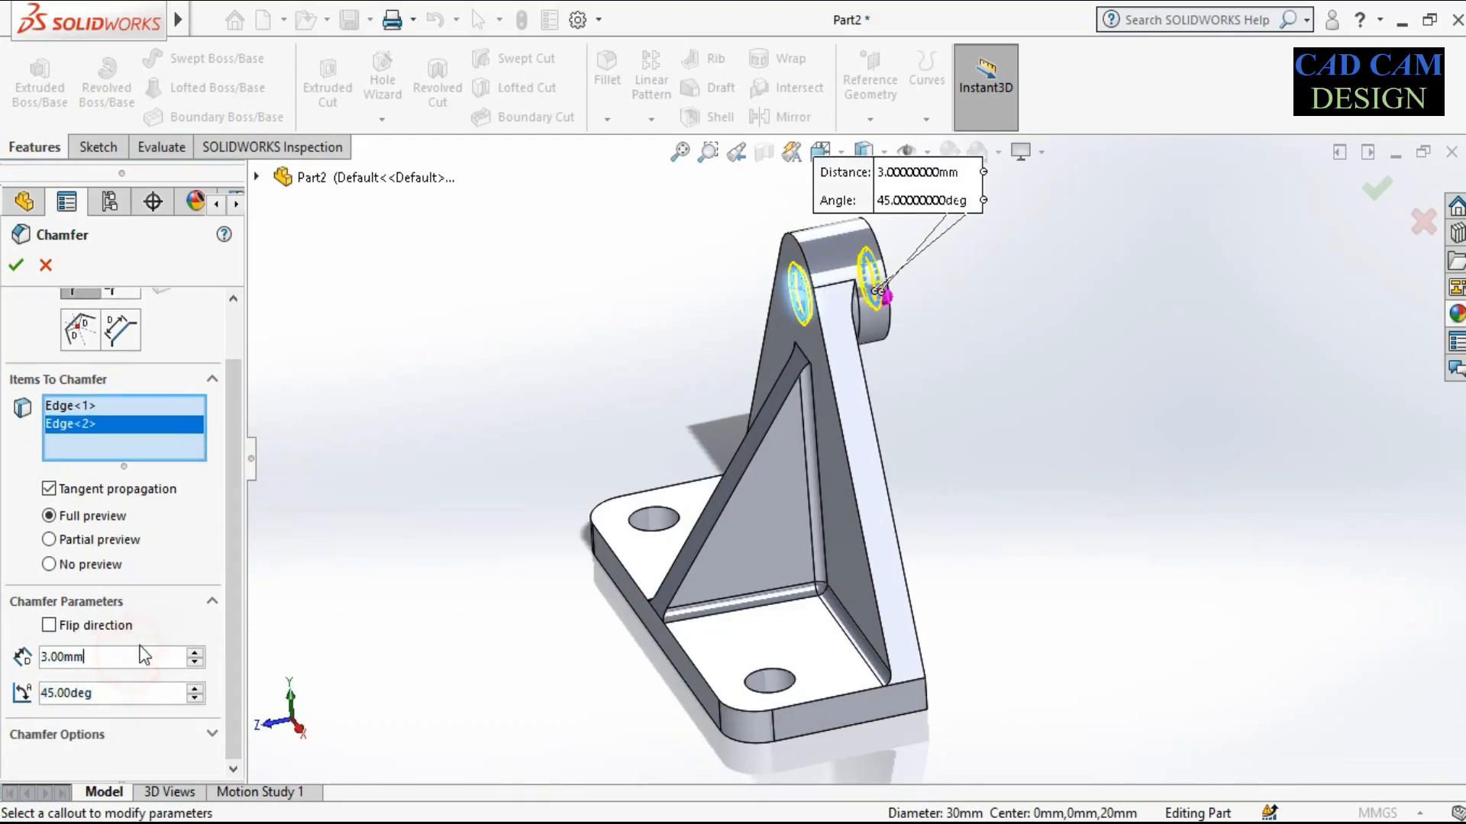
pyautogui.click(126, 693)
pyautogui.write('30')
pyautogui.press('Return')
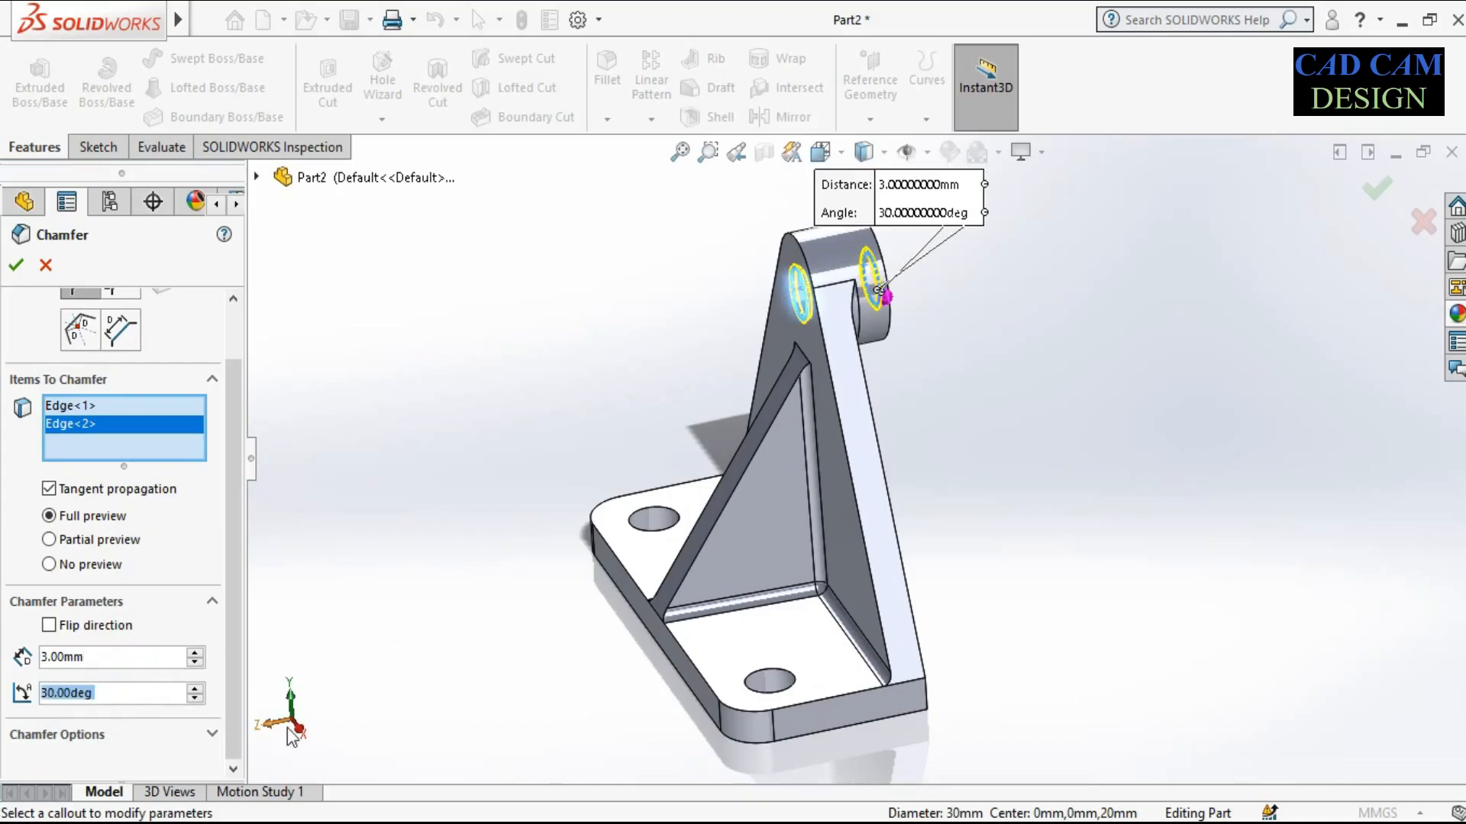
# Flip the chamfer direction for the hole edge on the rear boss and complete the chamfer
pyautogui.scroll(-3, 852, 288)
pyautogui.moveTo(851, 328); pyautogui.dragTo(818, 255, button='middle')
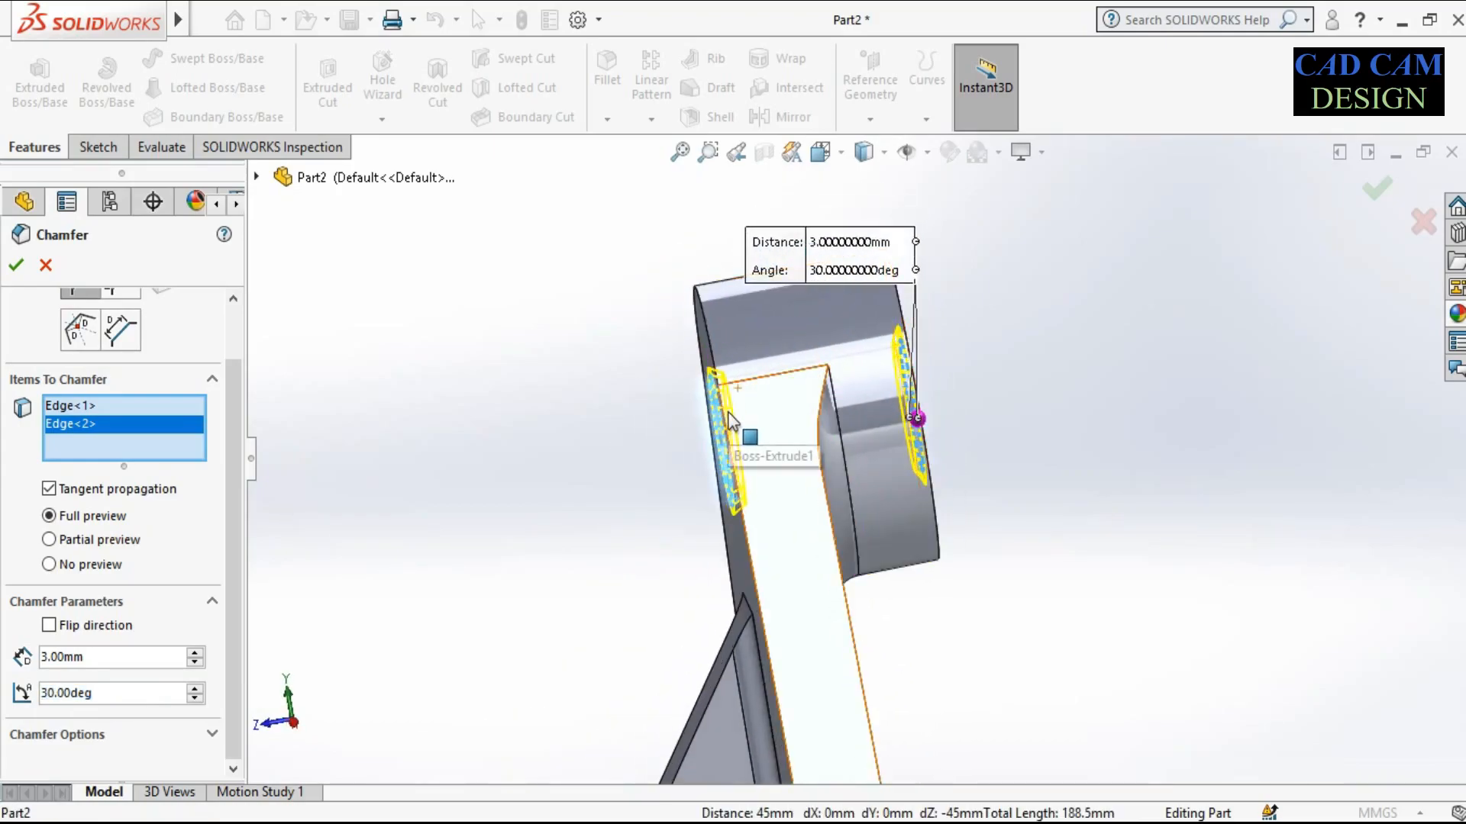
pyautogui.moveTo(731, 369); pyautogui.dragTo(759, 415, button='middle')
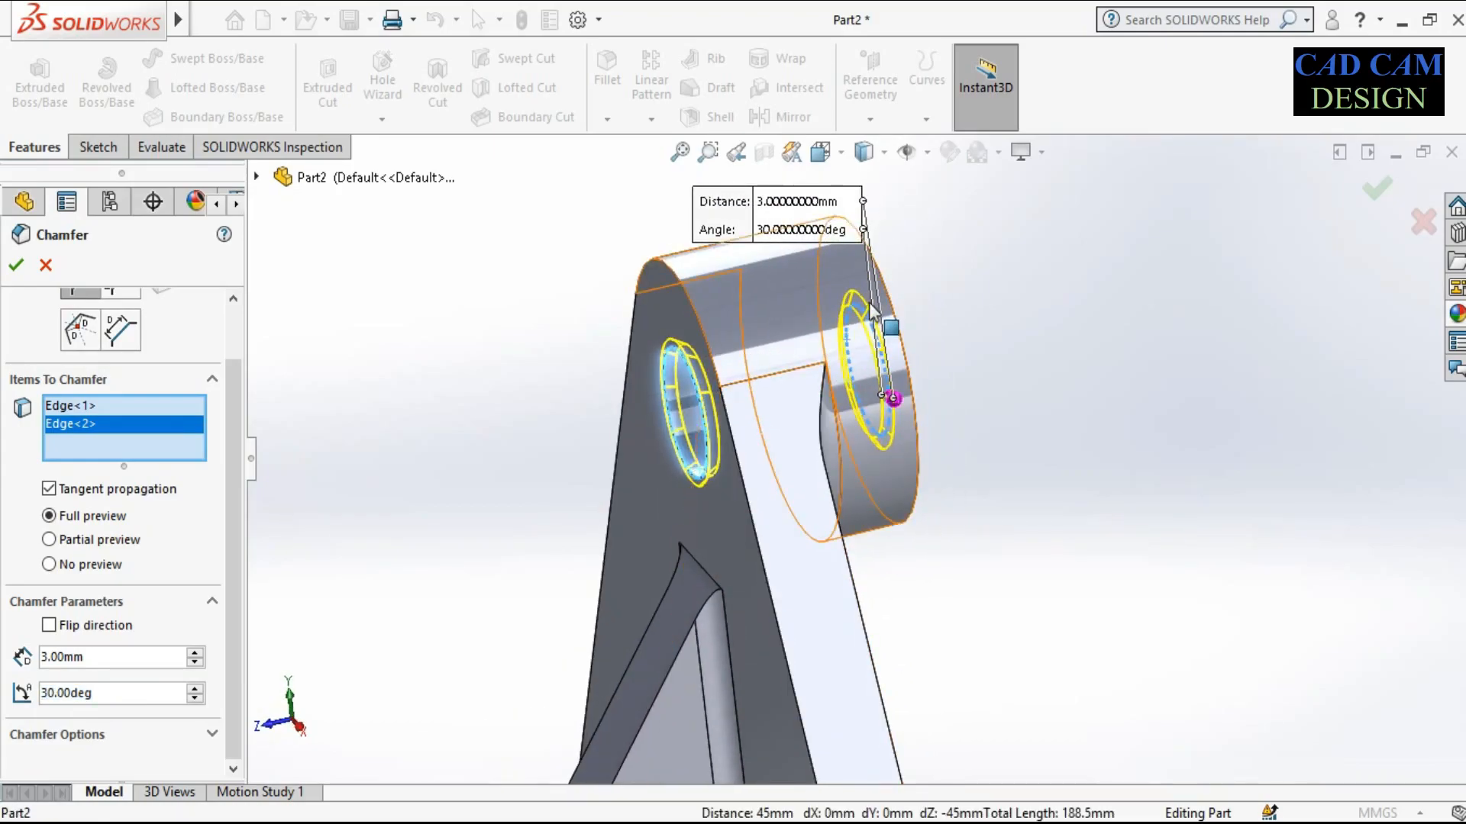
pyautogui.click(74, 409)
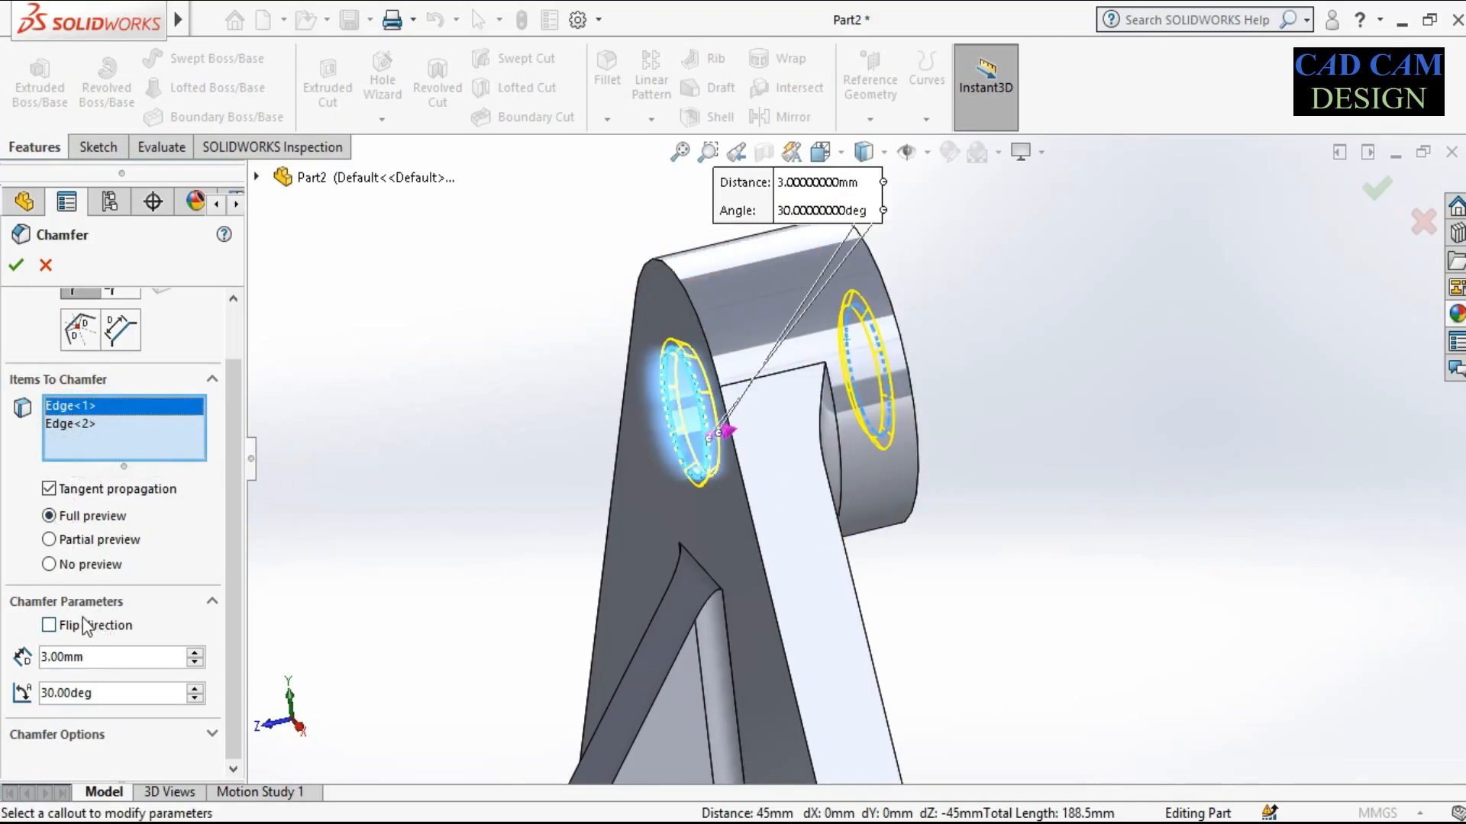
pyautogui.click(49, 625)
pyautogui.click(83, 626)
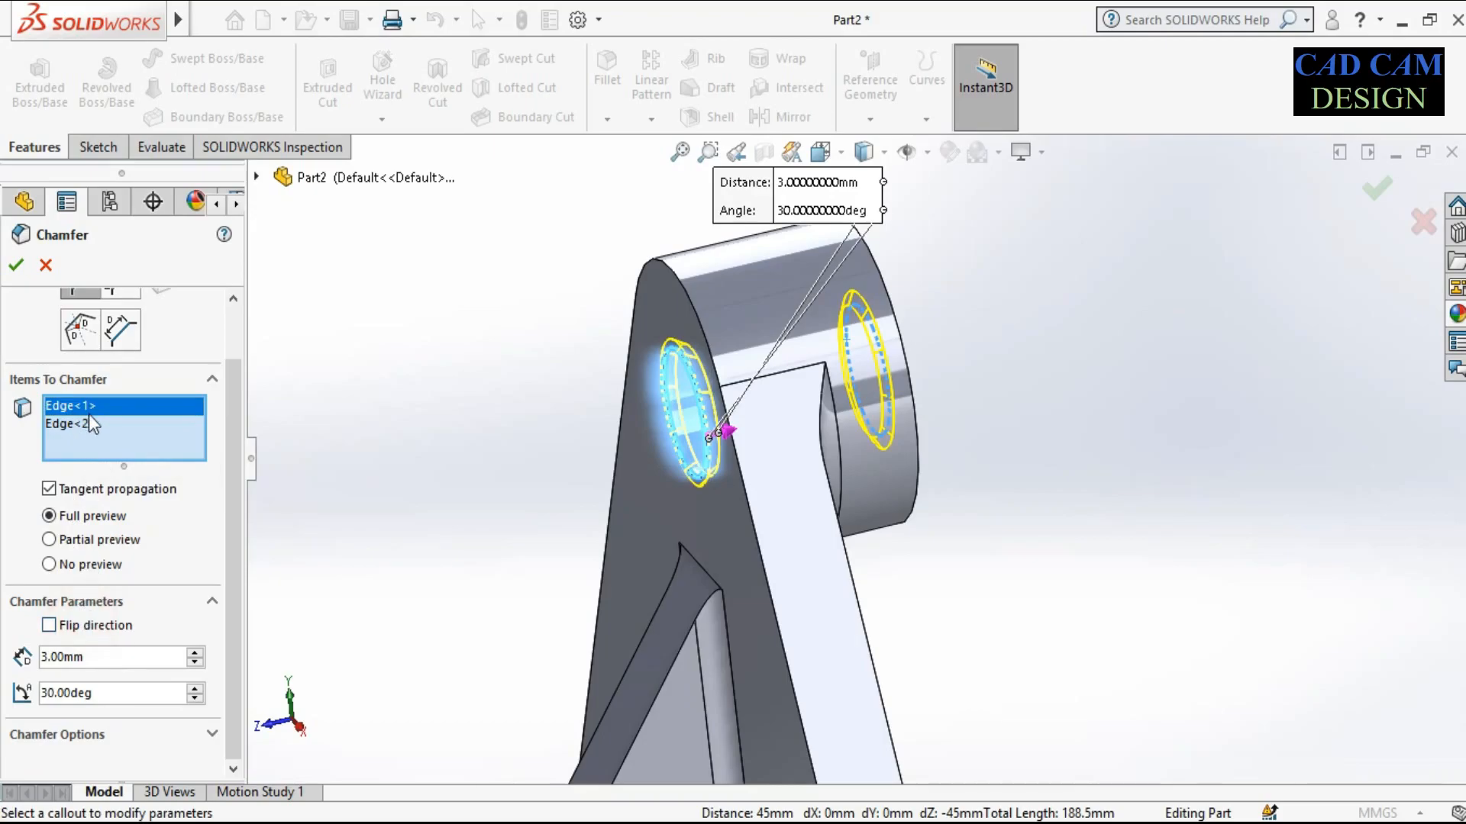
pyautogui.click(80, 424)
pyautogui.click(87, 632)
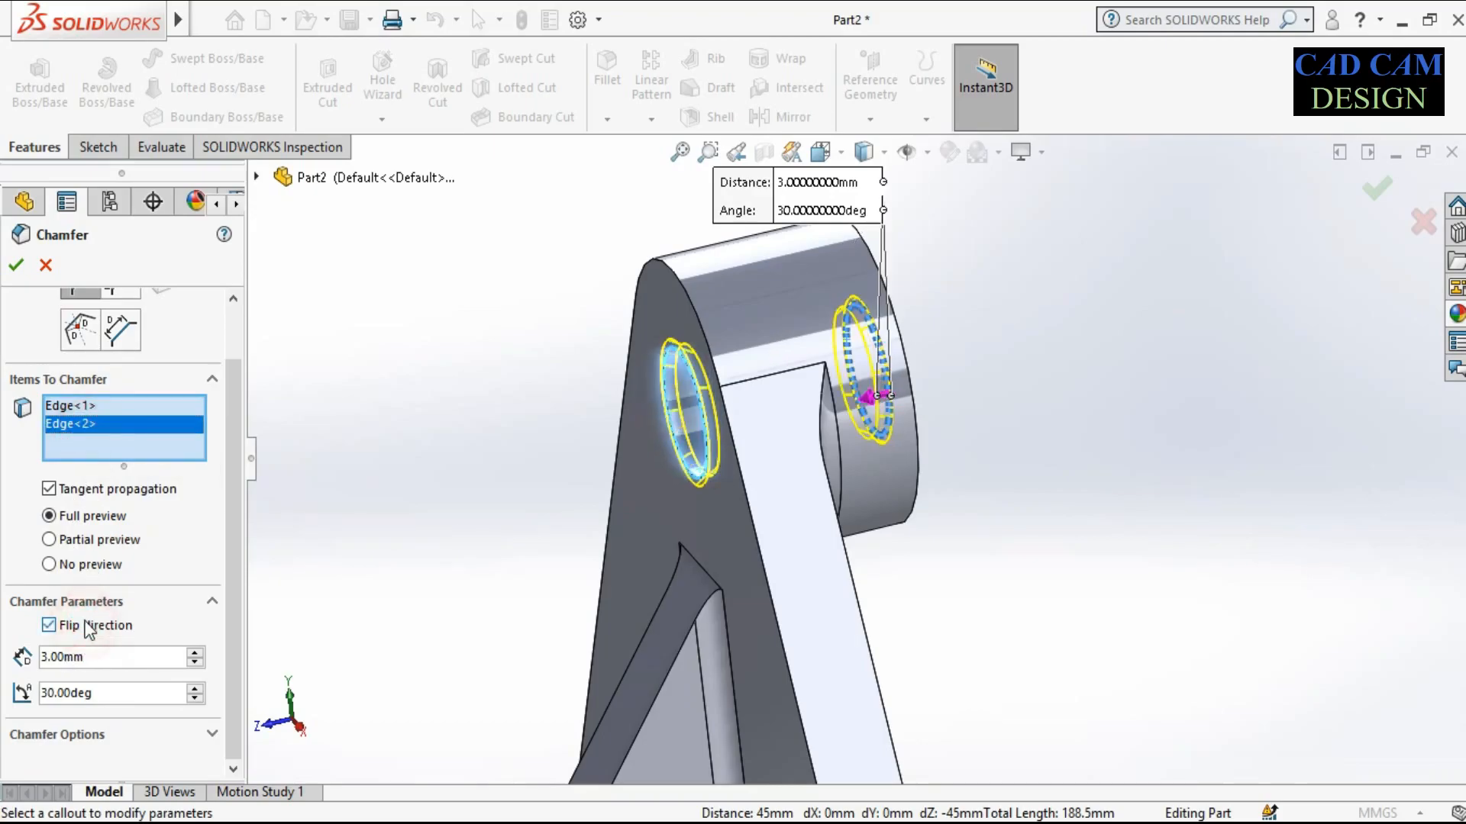
pyautogui.click(15, 268)
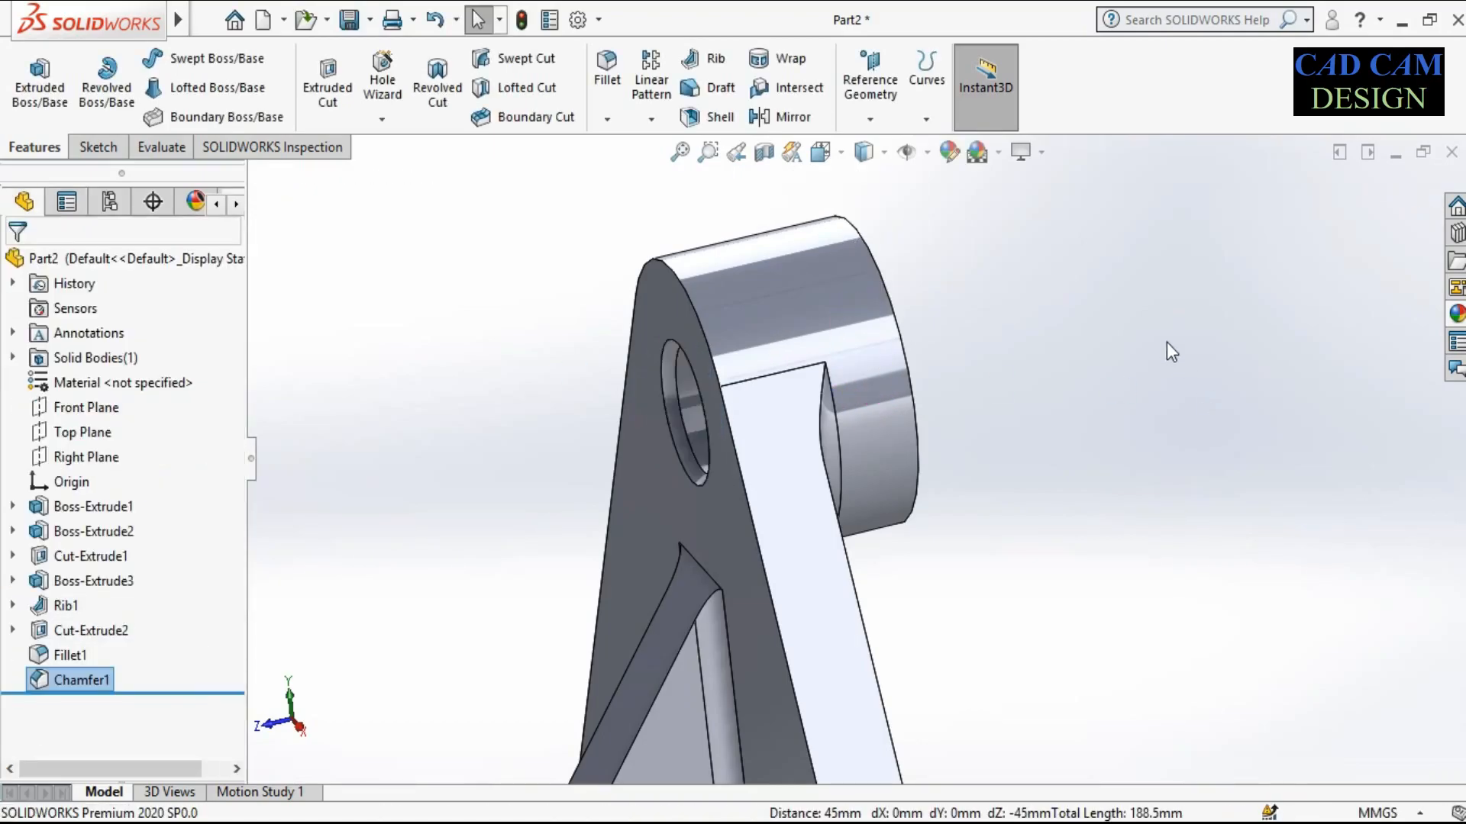
# Apply a bright green color from the standard palette to the whole part
pyautogui.scroll(3, 858, 313)
pyautogui.moveTo(853, 307); pyautogui.dragTo(986, 598, button='middle')
pyautogui.click(949, 152)
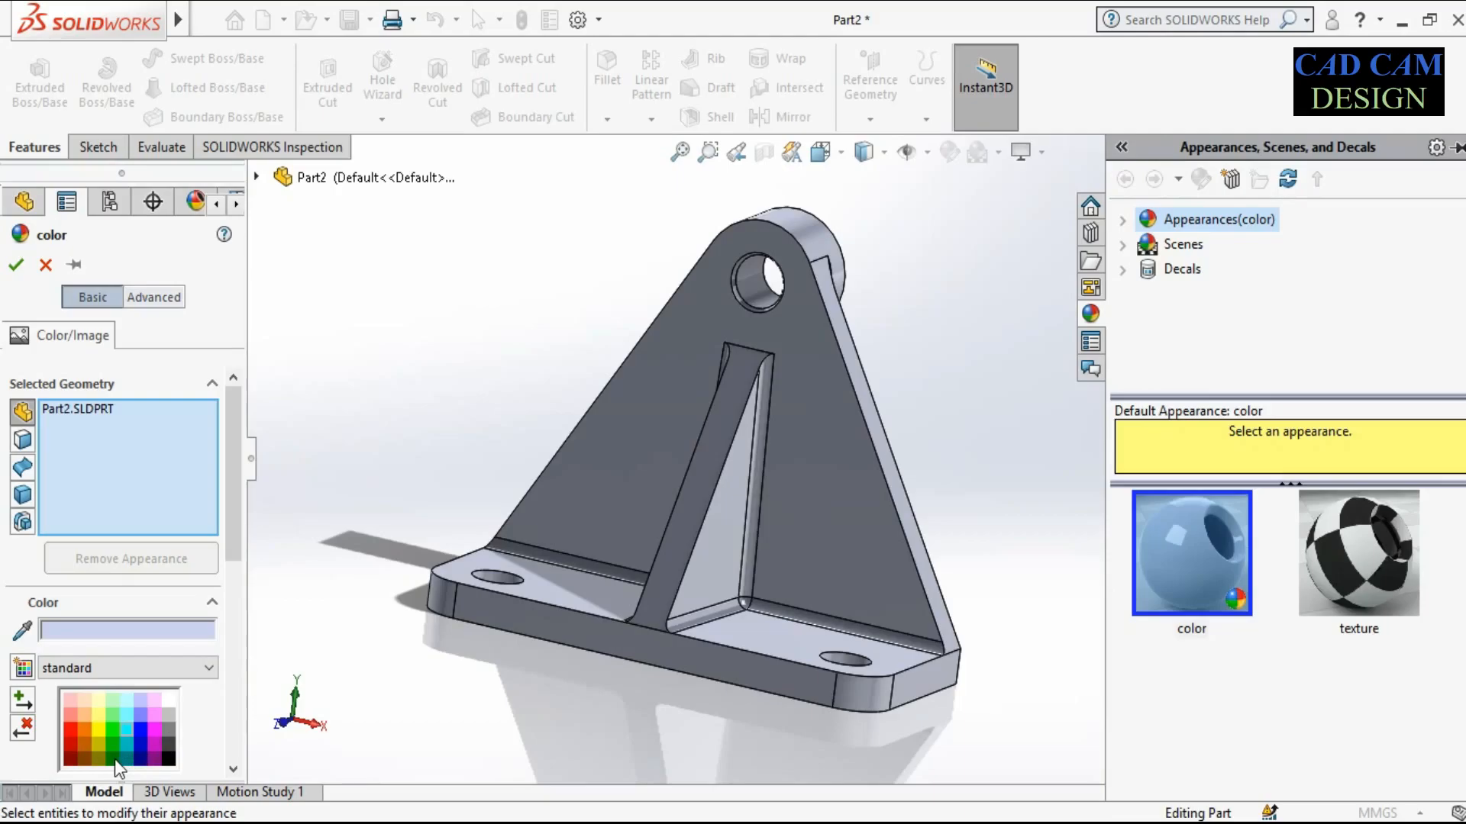
pyautogui.click(109, 743)
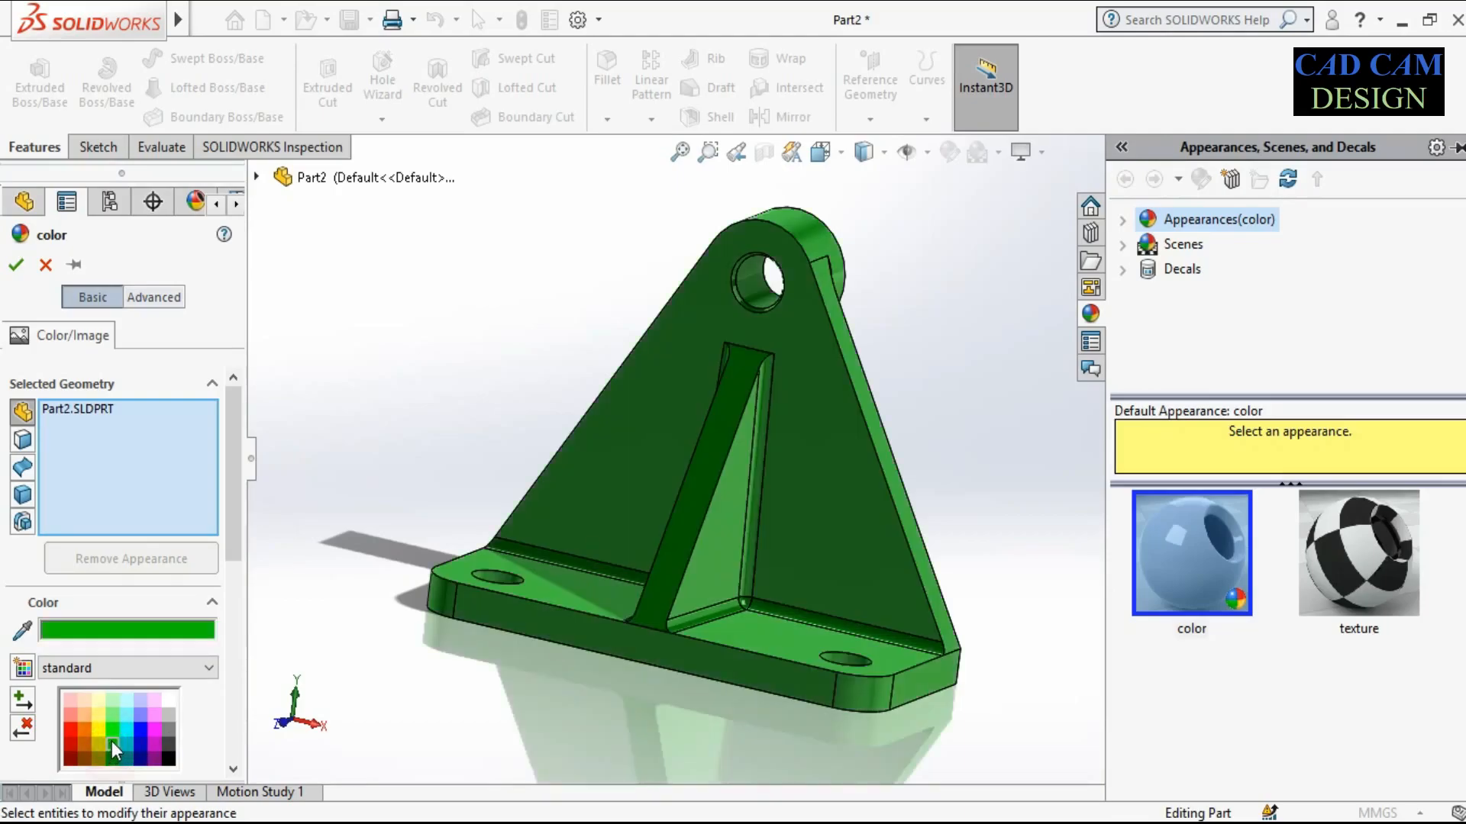
pyautogui.click(117, 726)
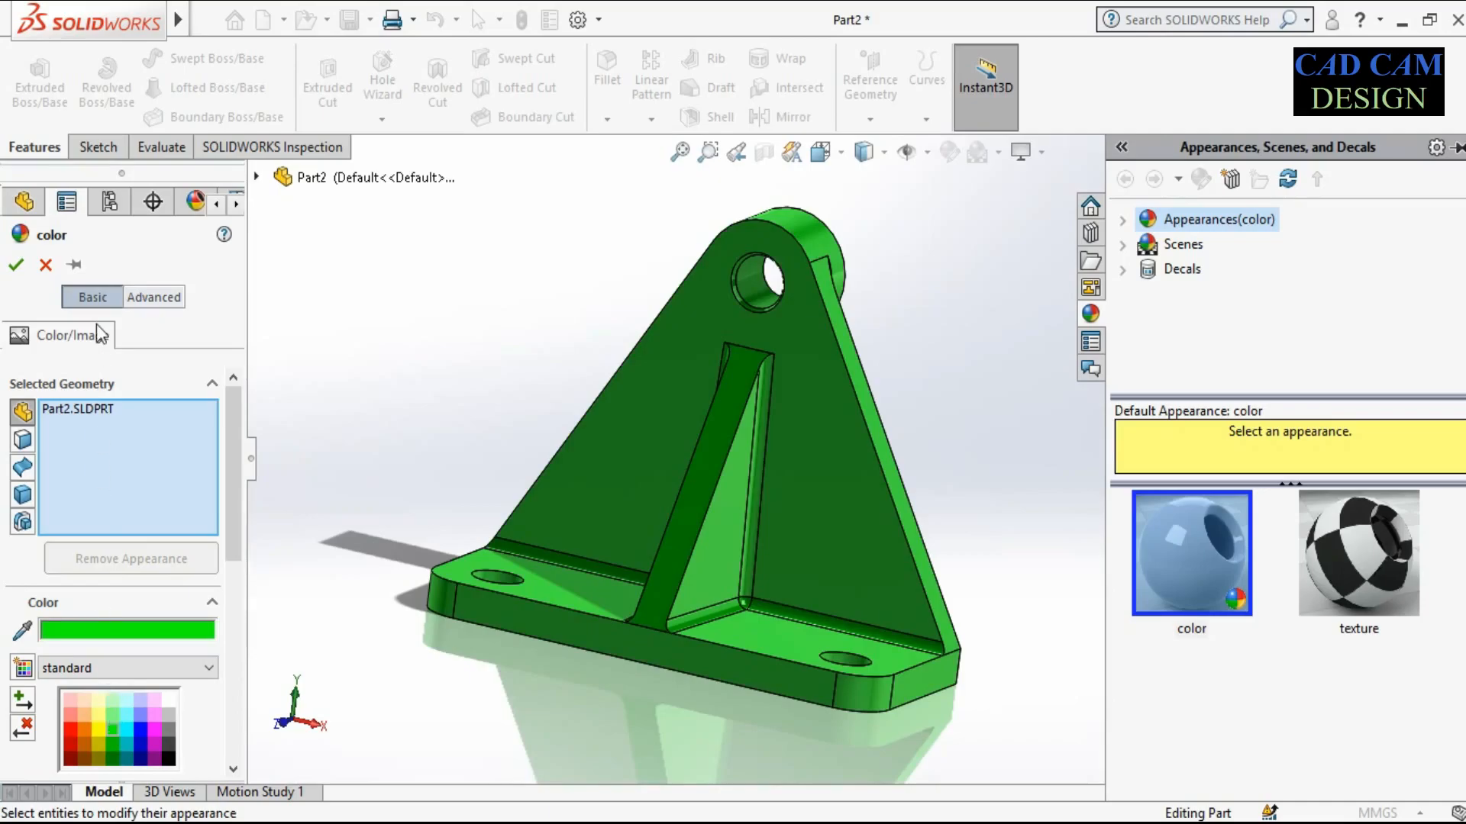
pyautogui.click(15, 265)
pyautogui.click(599, 255)
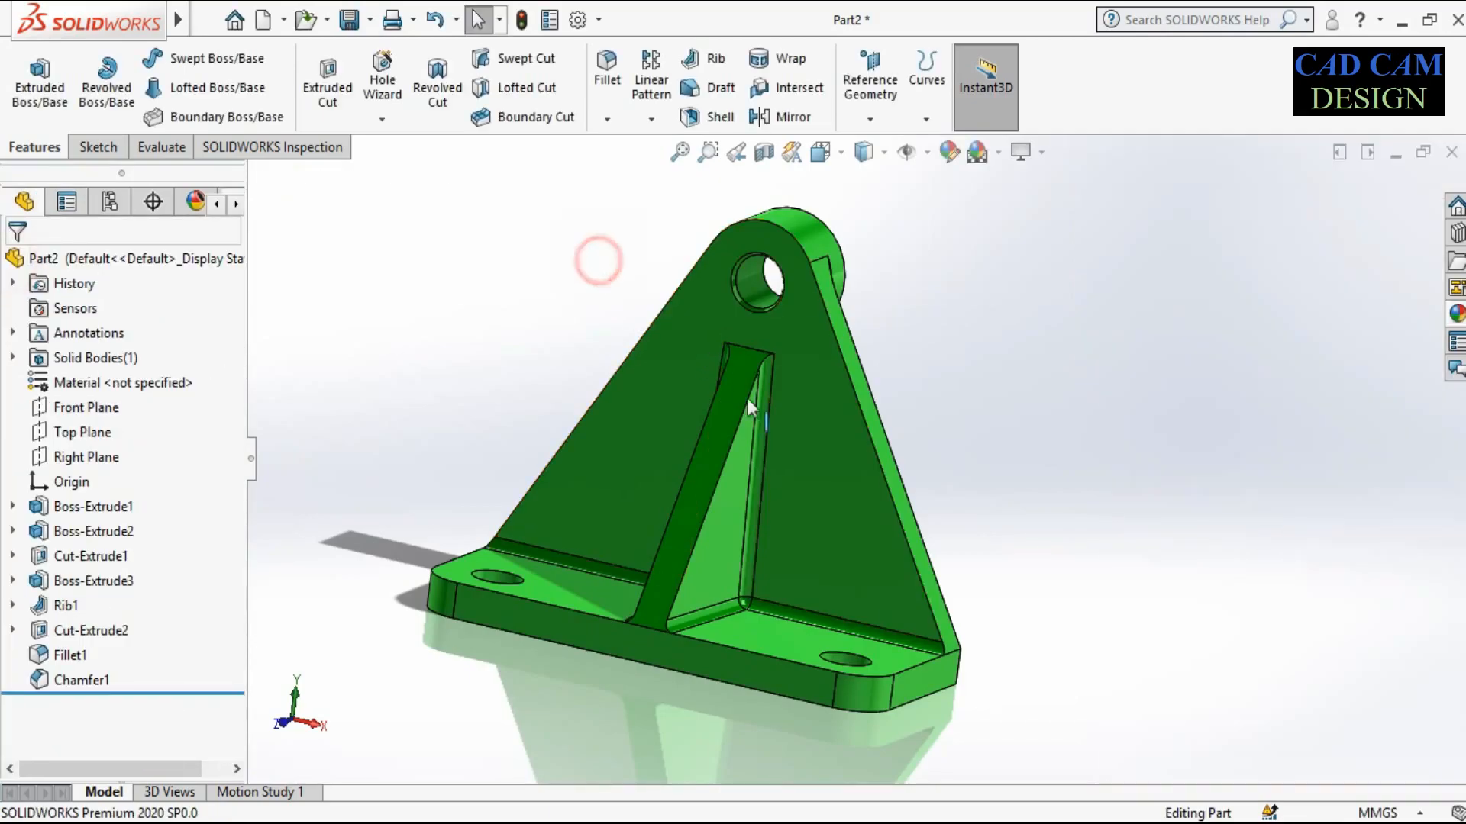
# Save the part as SUPPORTING BRACKET in the Tensioner Assembly folder
pyautogui.scroll(-2, 662, 462)
pyautogui.moveTo(788, 556)
pyautogui.mouseDown(button='middle')
pyautogui.moveTo(776, 497)
pyautogui.moveTo(775, 577)
pyautogui.mouseUp(button='middle')
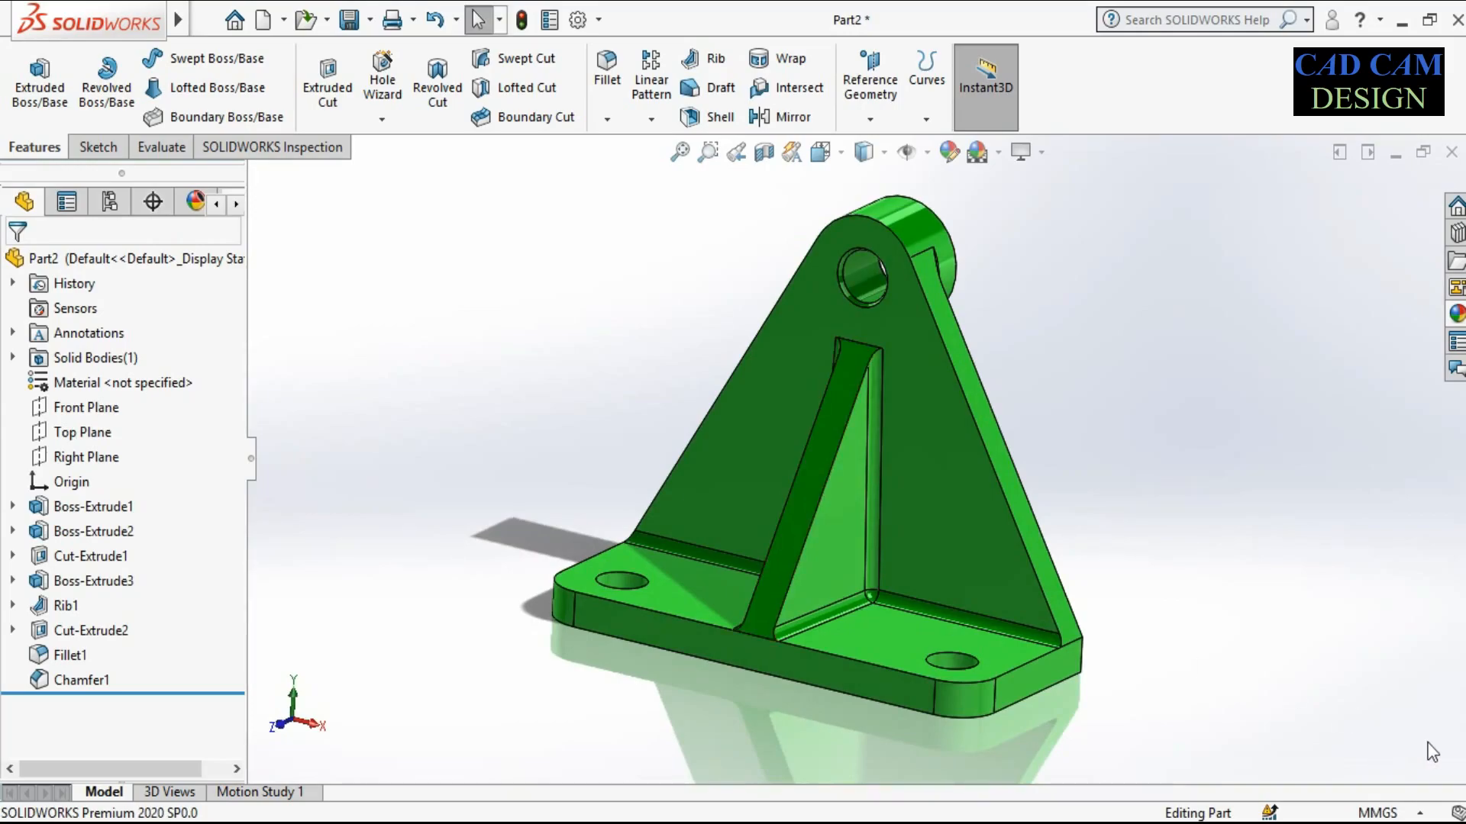
pyautogui.hotkey('ctrl', 's')
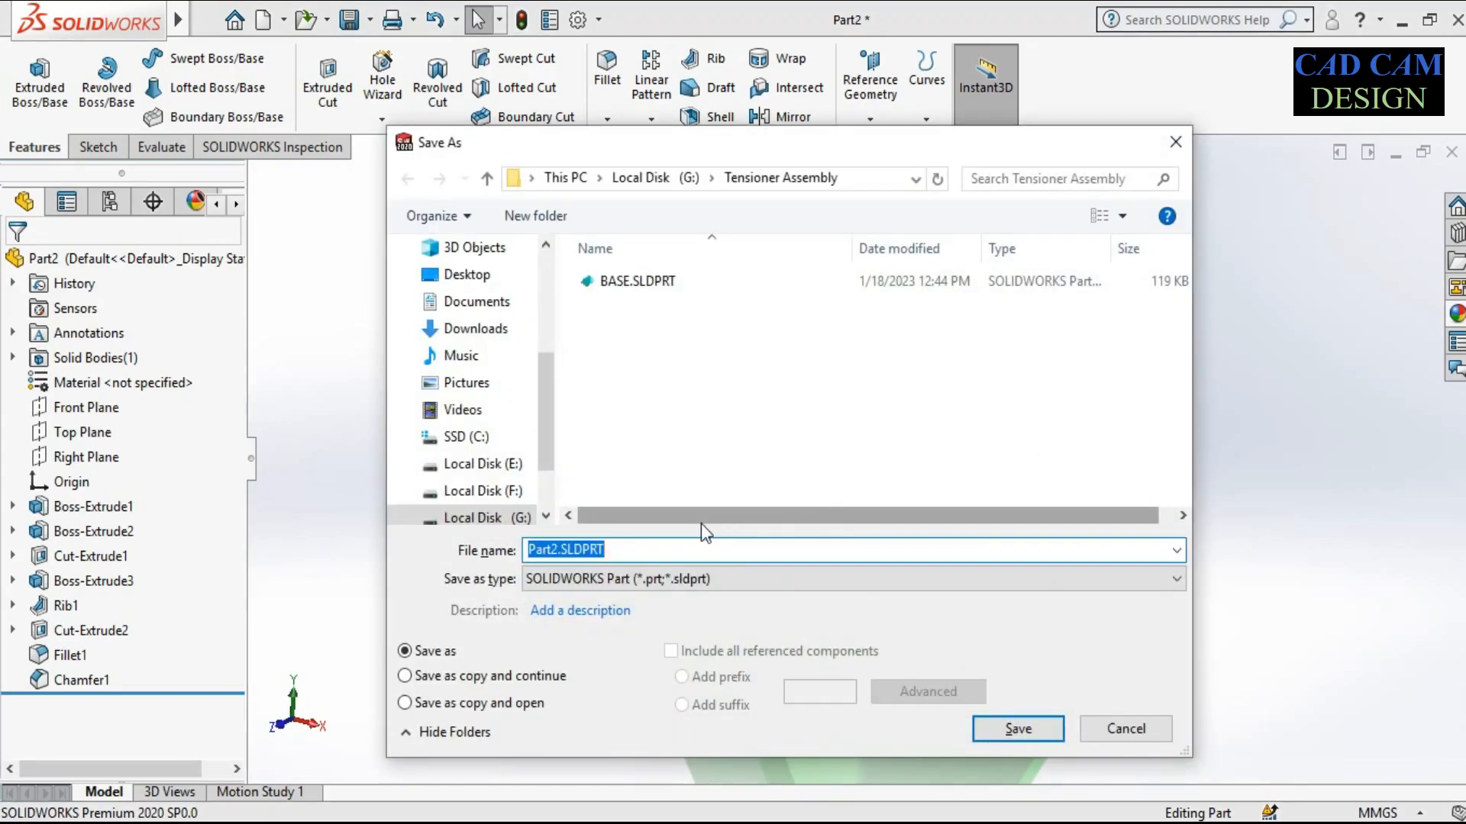
pyautogui.write('SUPPORTING BRACKET')
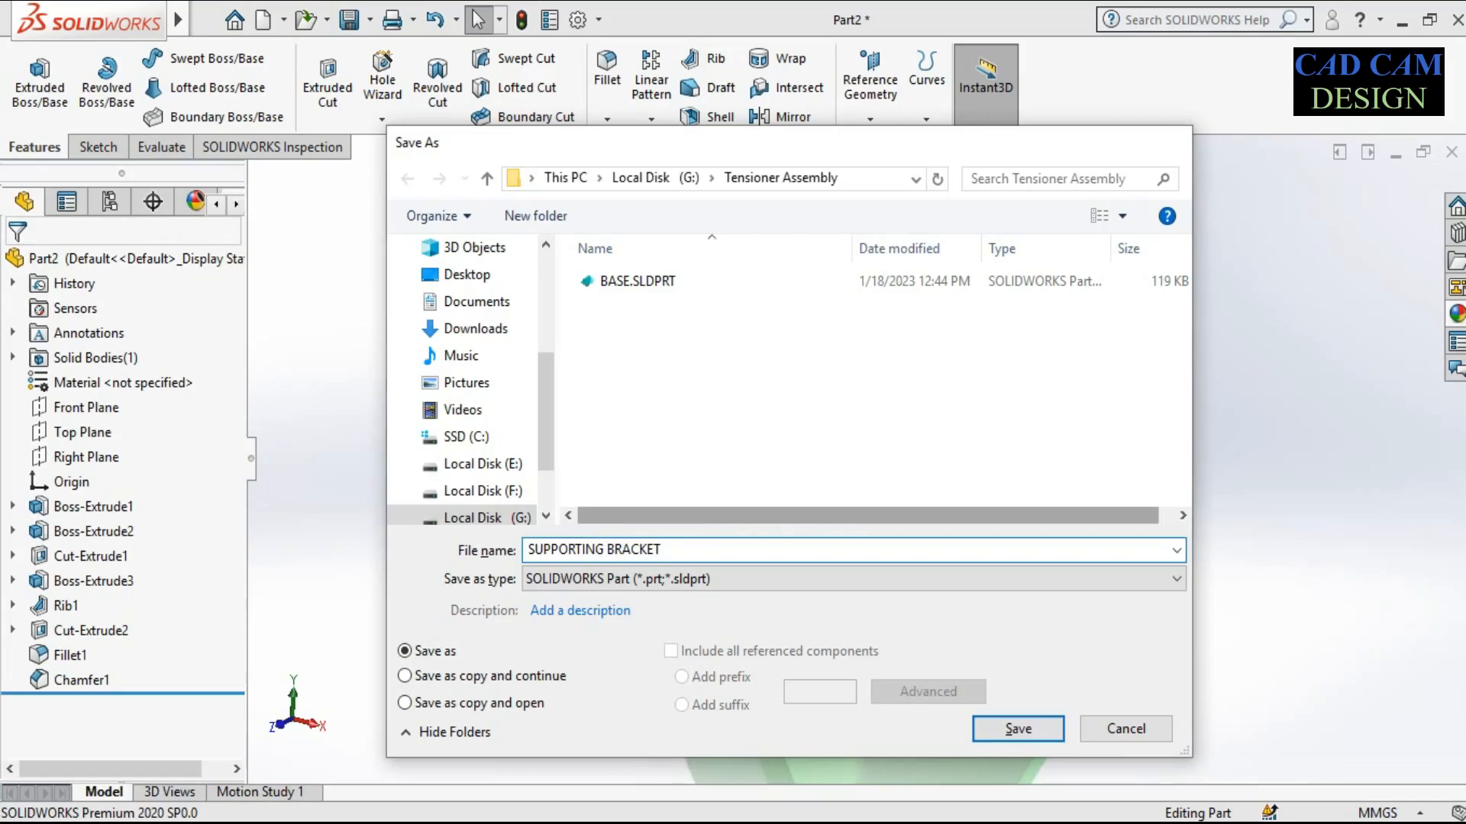
pyautogui.press('Return')
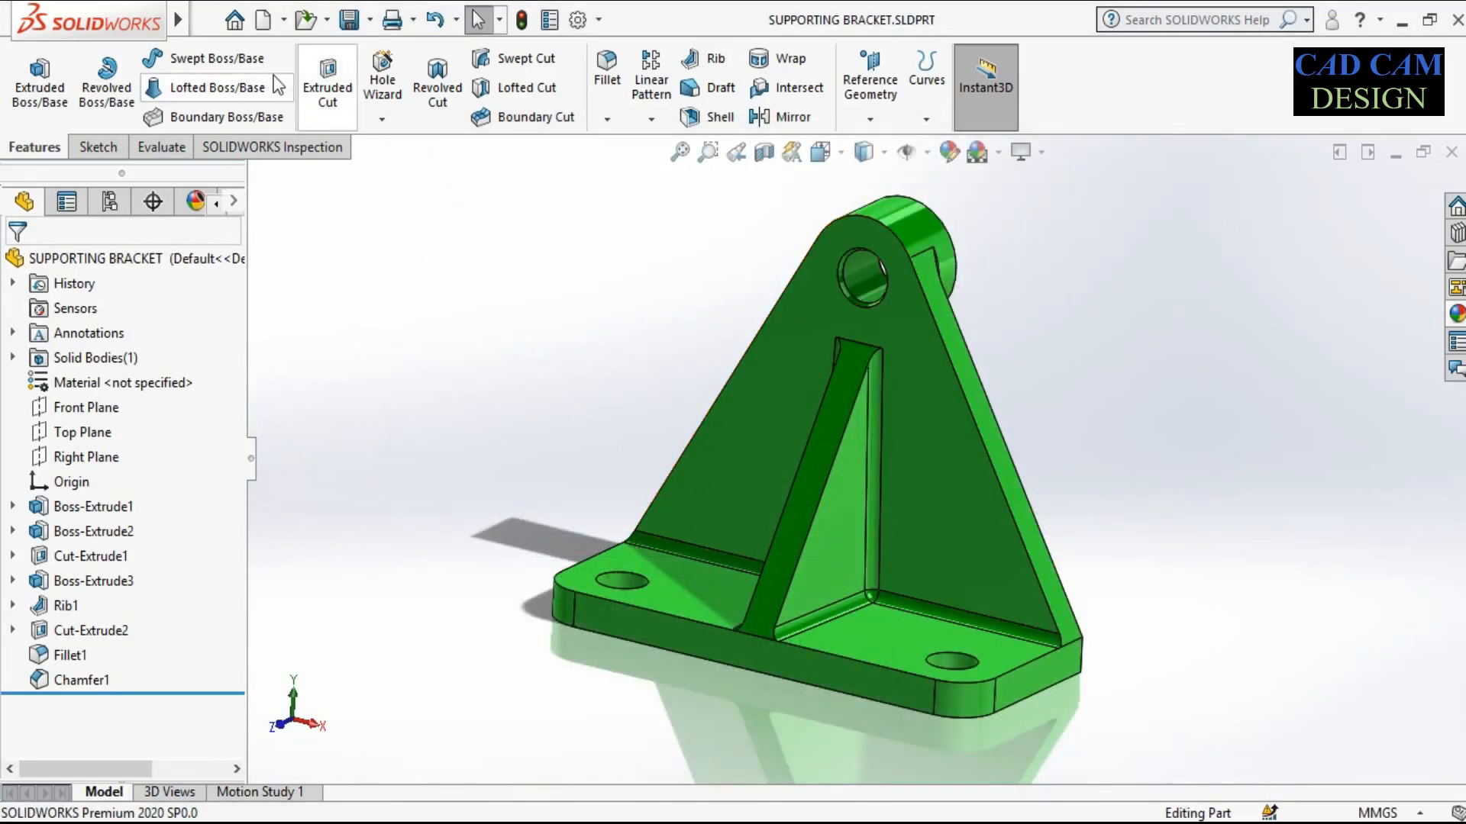
# Create a new part document and save it as PULLEY in the Tensioner Assembly folder
pyautogui.click(262, 22)
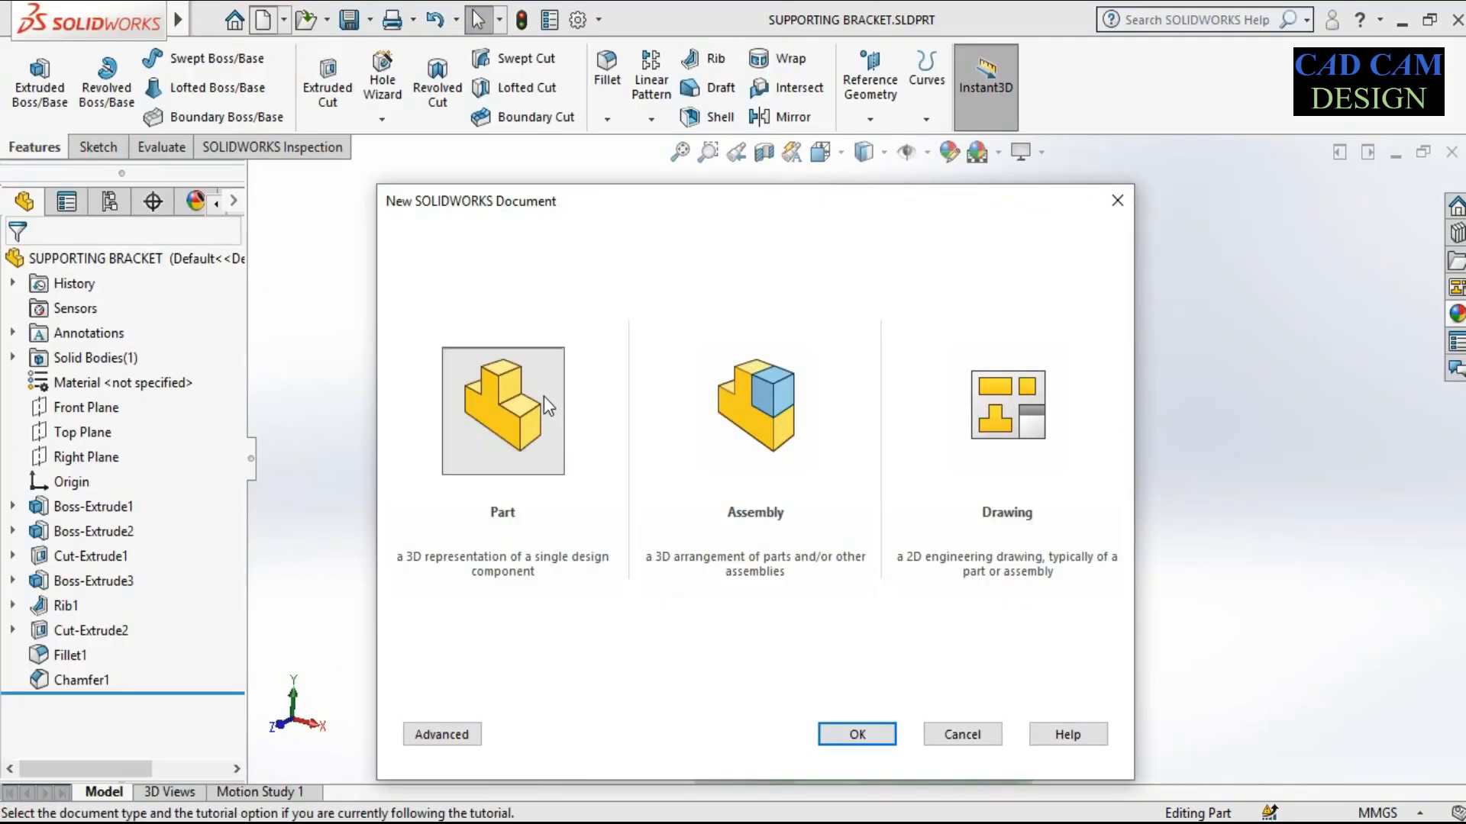
pyautogui.doubleClick(542, 395)
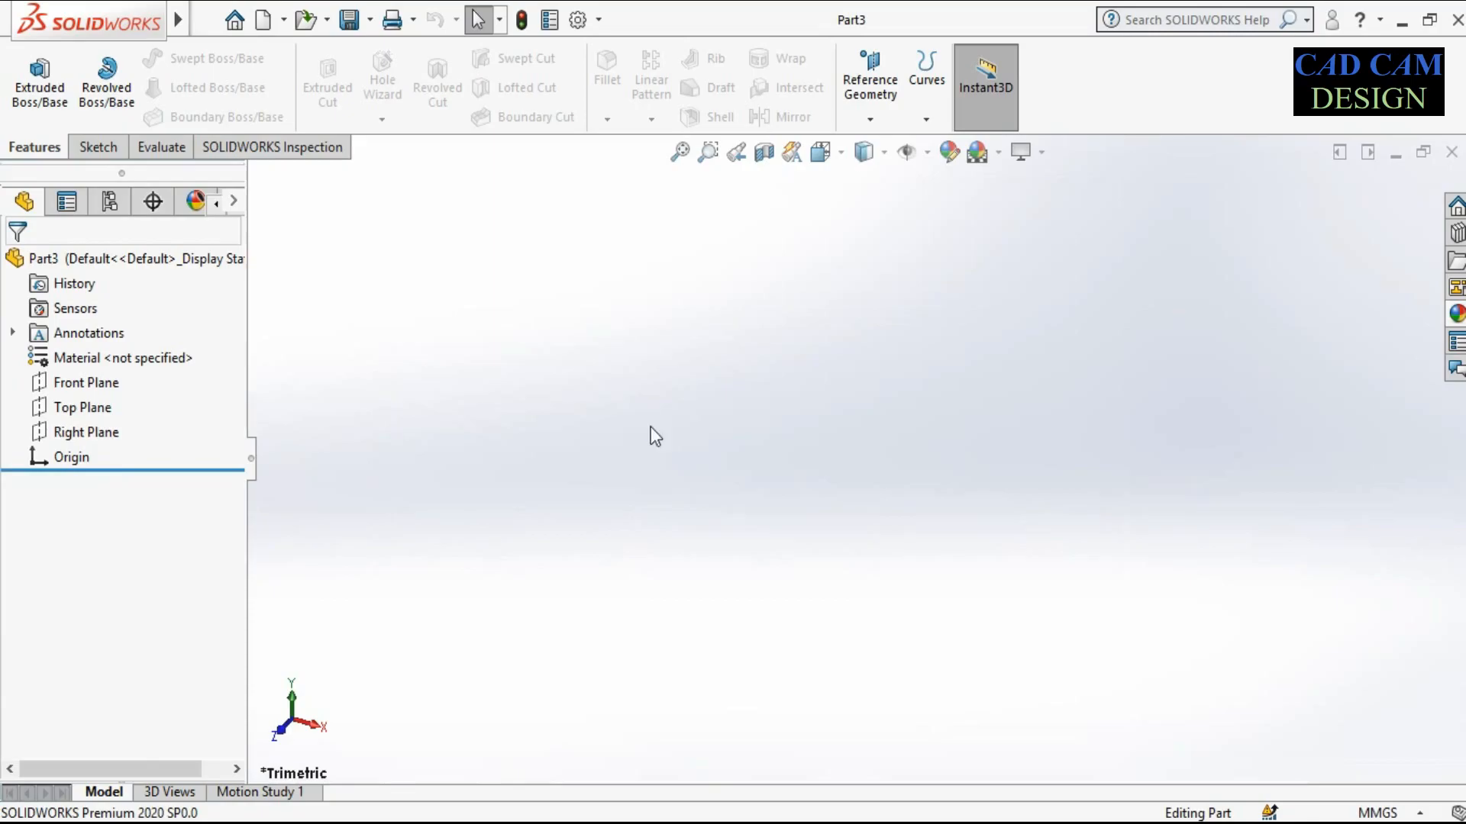
pyautogui.hotkey('ctrl', 's')
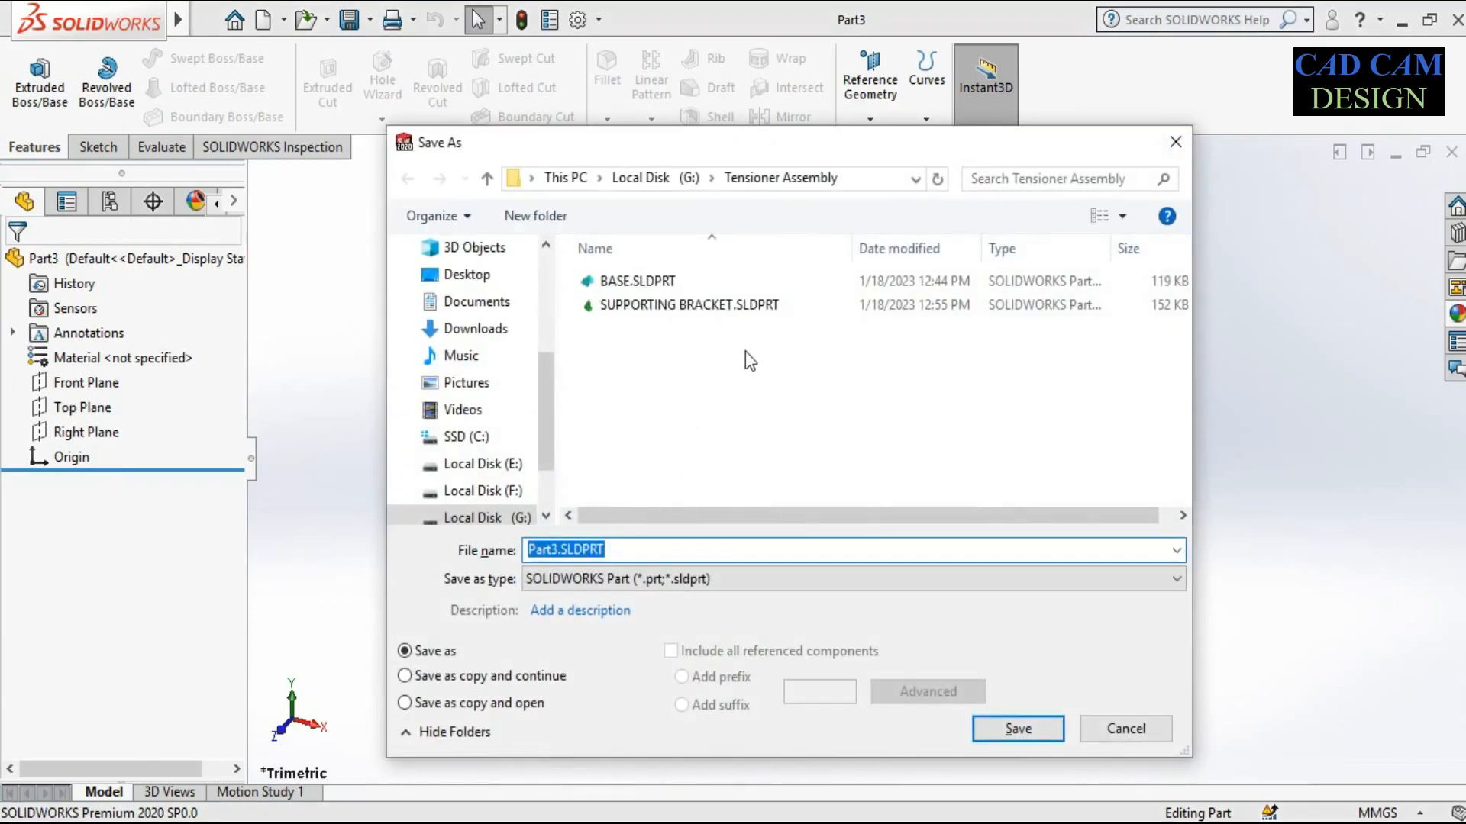
pyautogui.write('PULLEY')
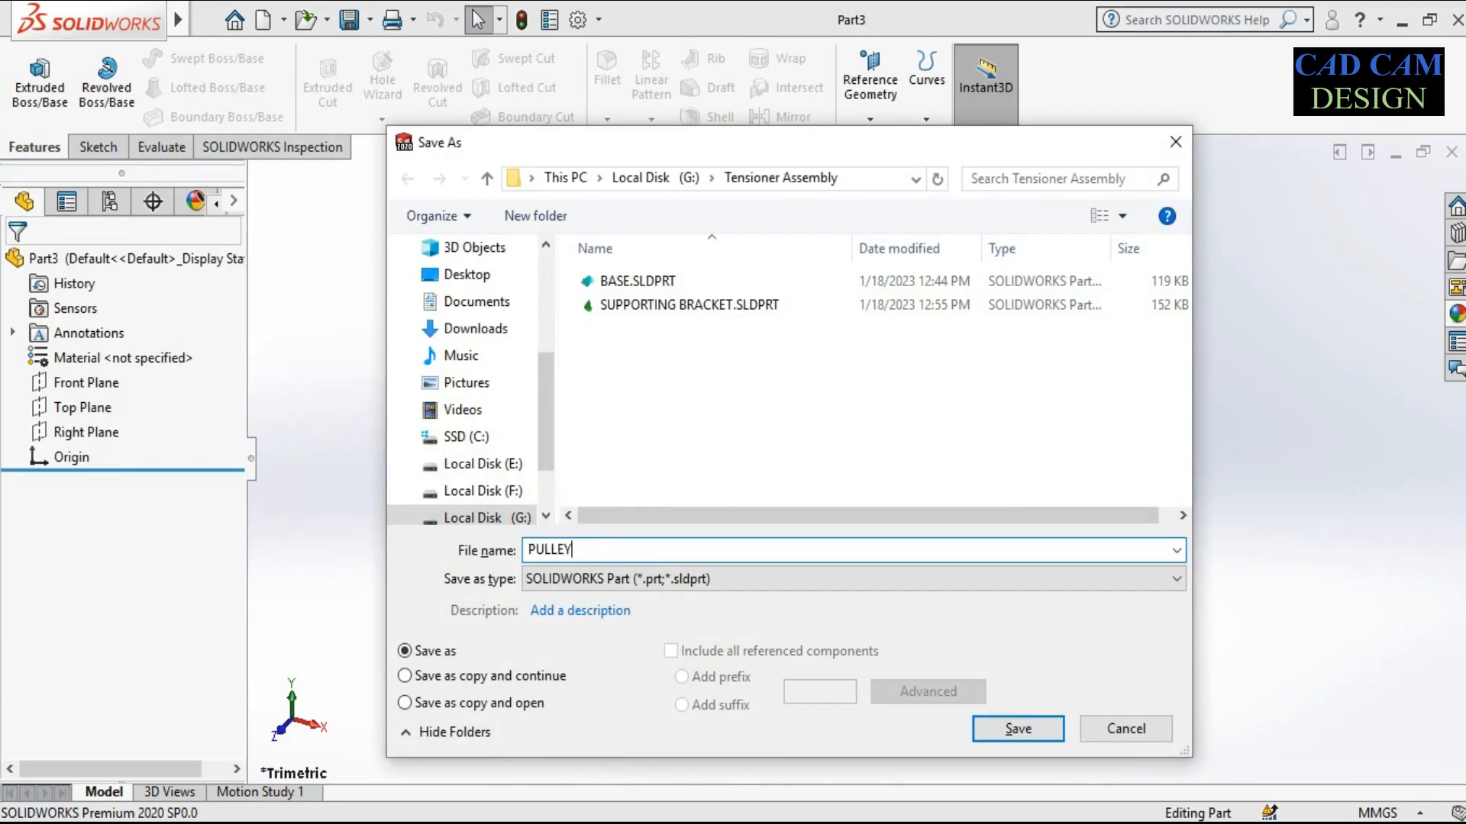
pyautogui.press('Return')
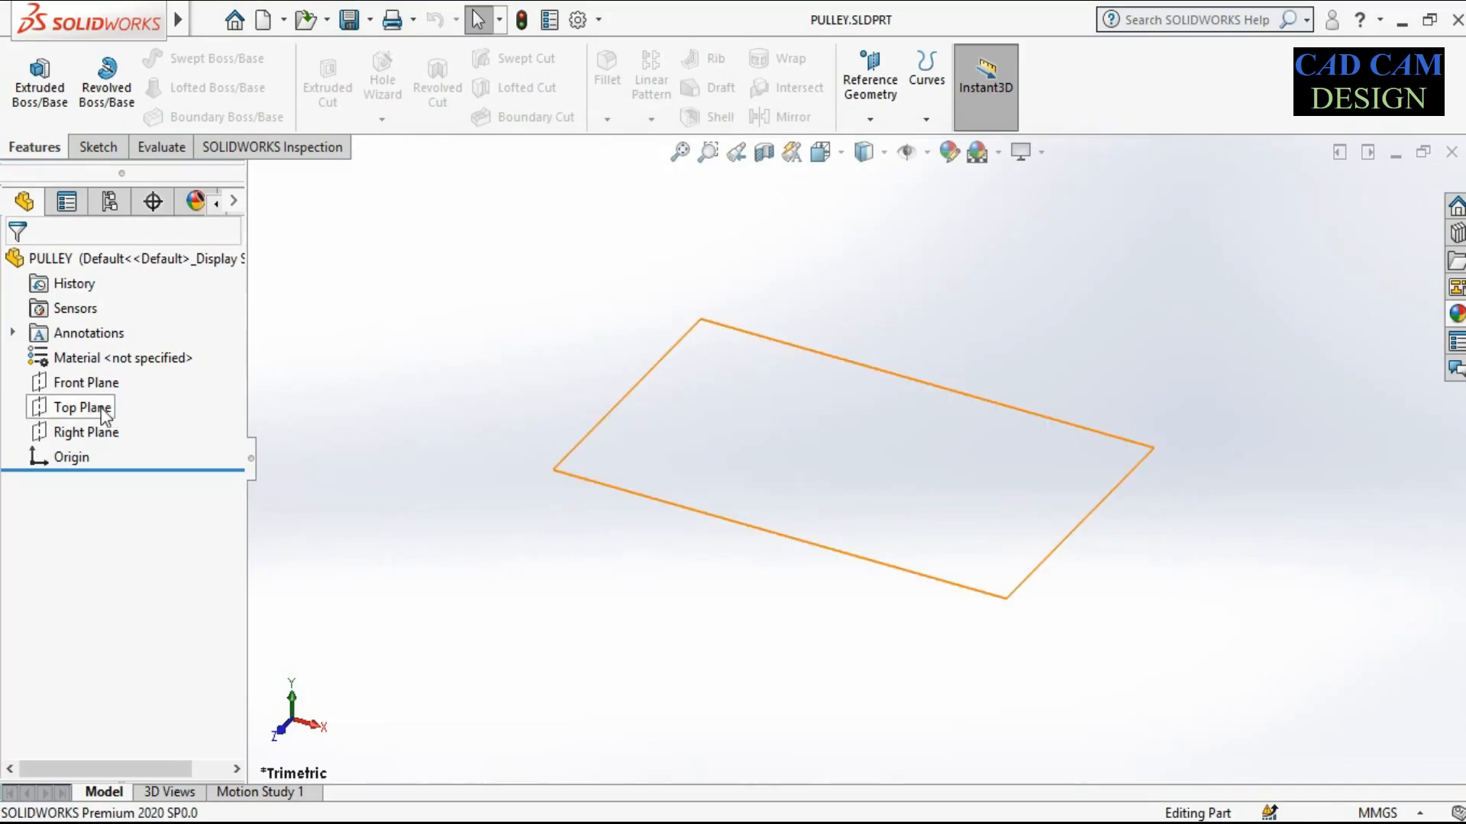
# Start a Revolved Boss/Base sketch on the Right Plane and draw an infinite horizontal centerline through the origin
pyautogui.click(93, 431)
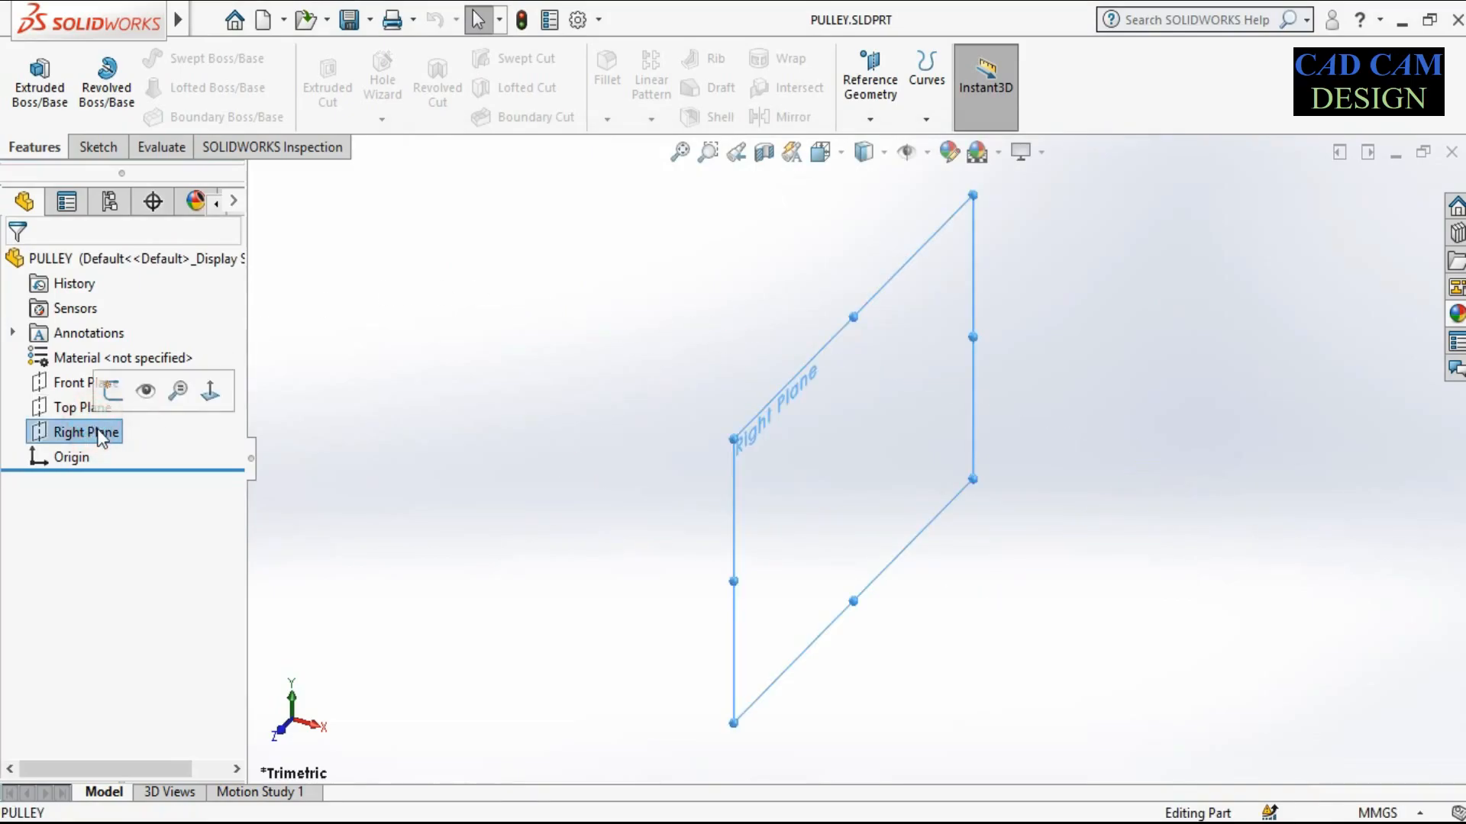
pyautogui.click(119, 67)
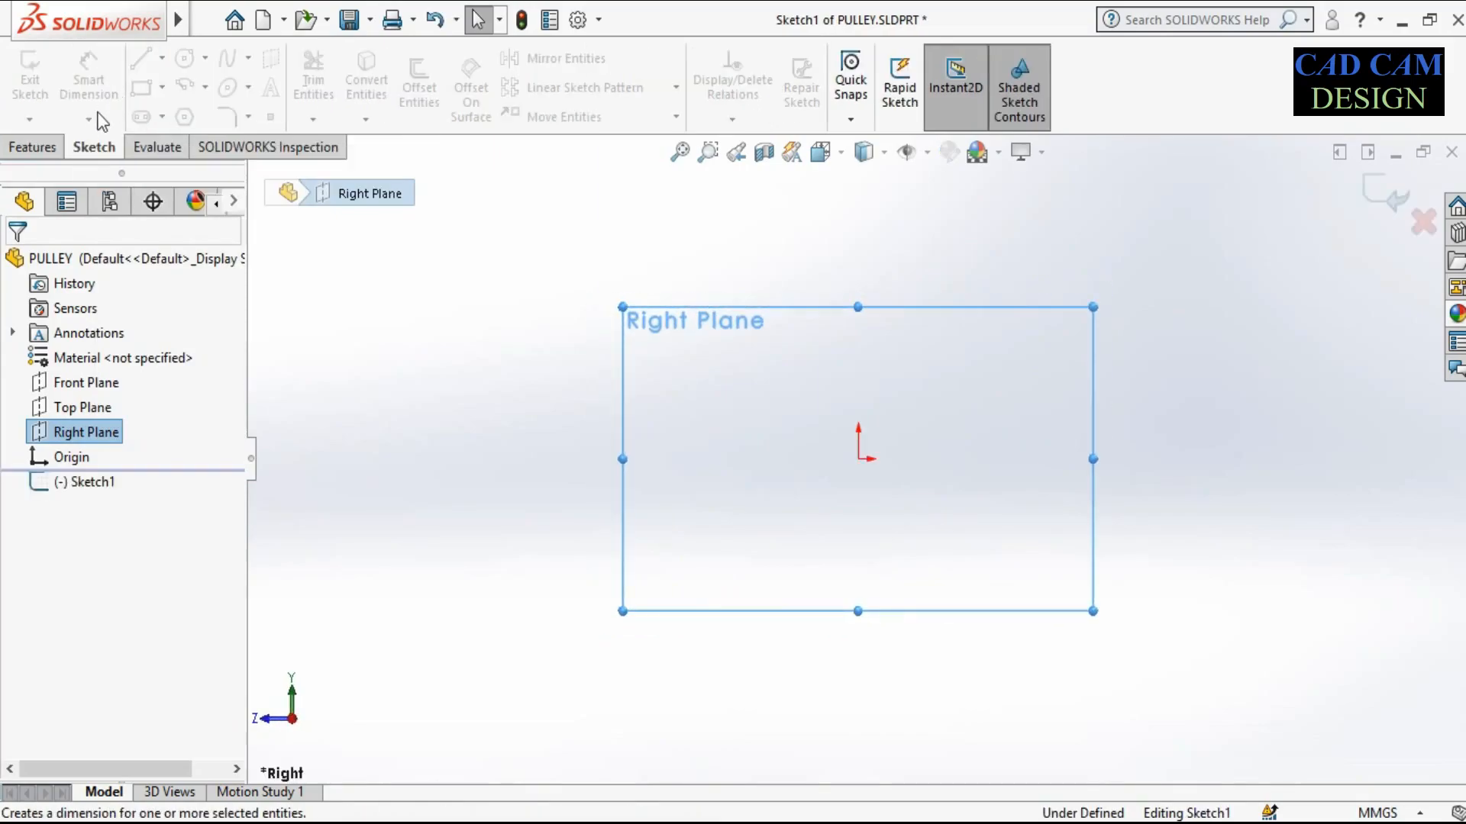
pyautogui.click(163, 58)
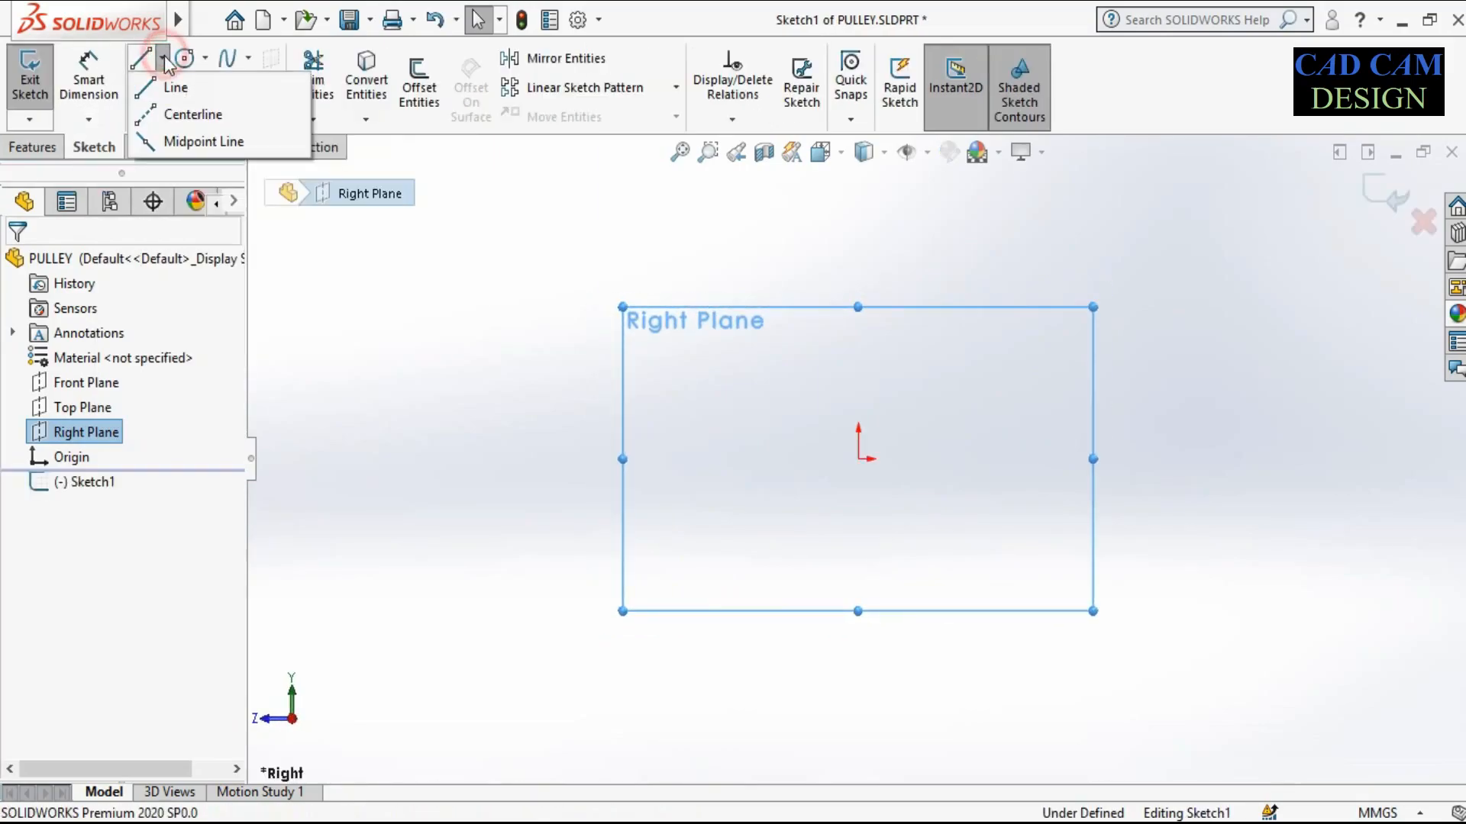
pyautogui.click(175, 112)
pyautogui.click(107, 549)
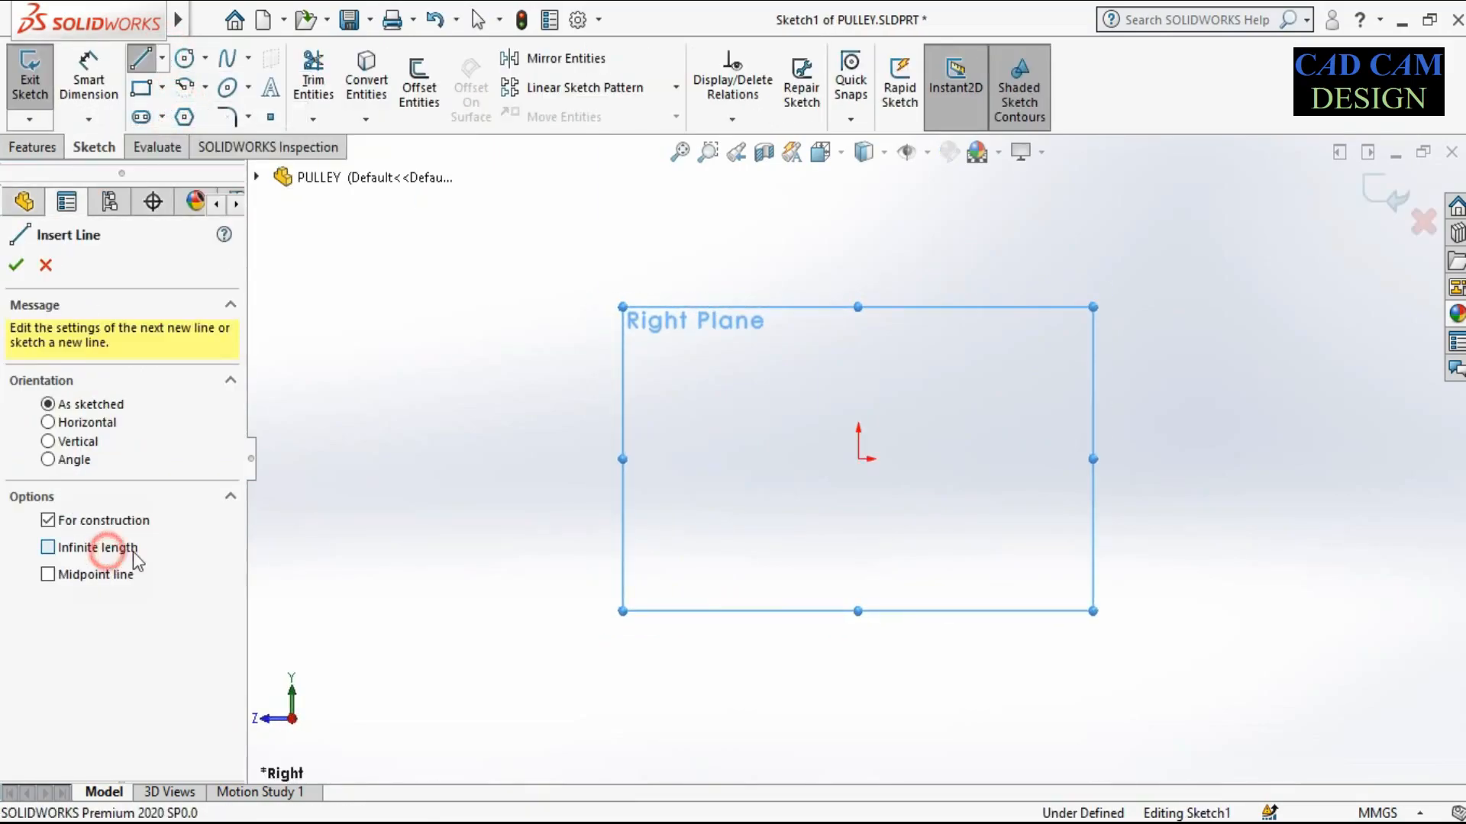
pyautogui.click(859, 459)
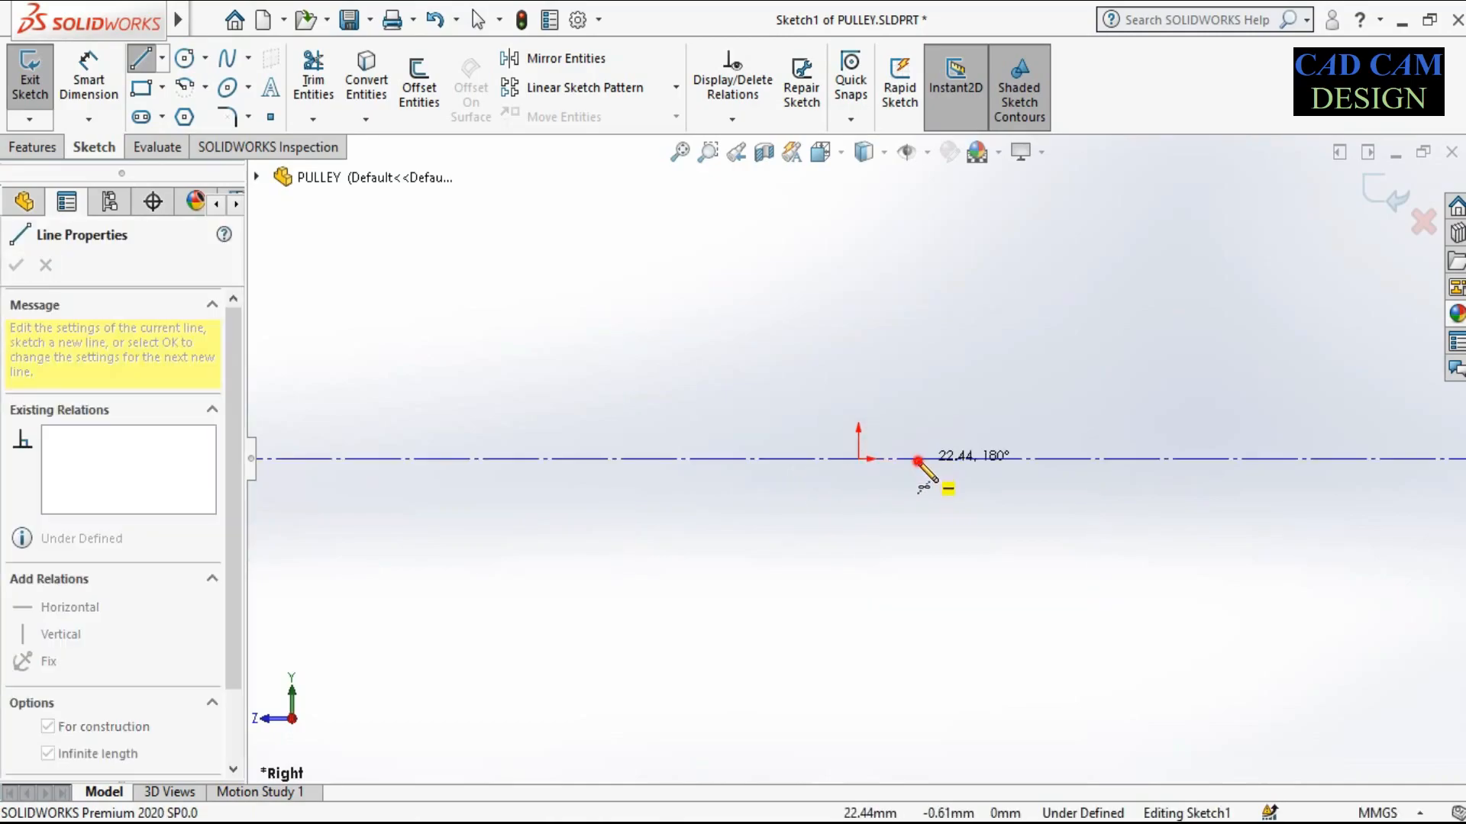
pyautogui.click(919, 467)
# Draw a second infinite centerline through the origin and constrain it to be vertical
pyautogui.click(845, 302)
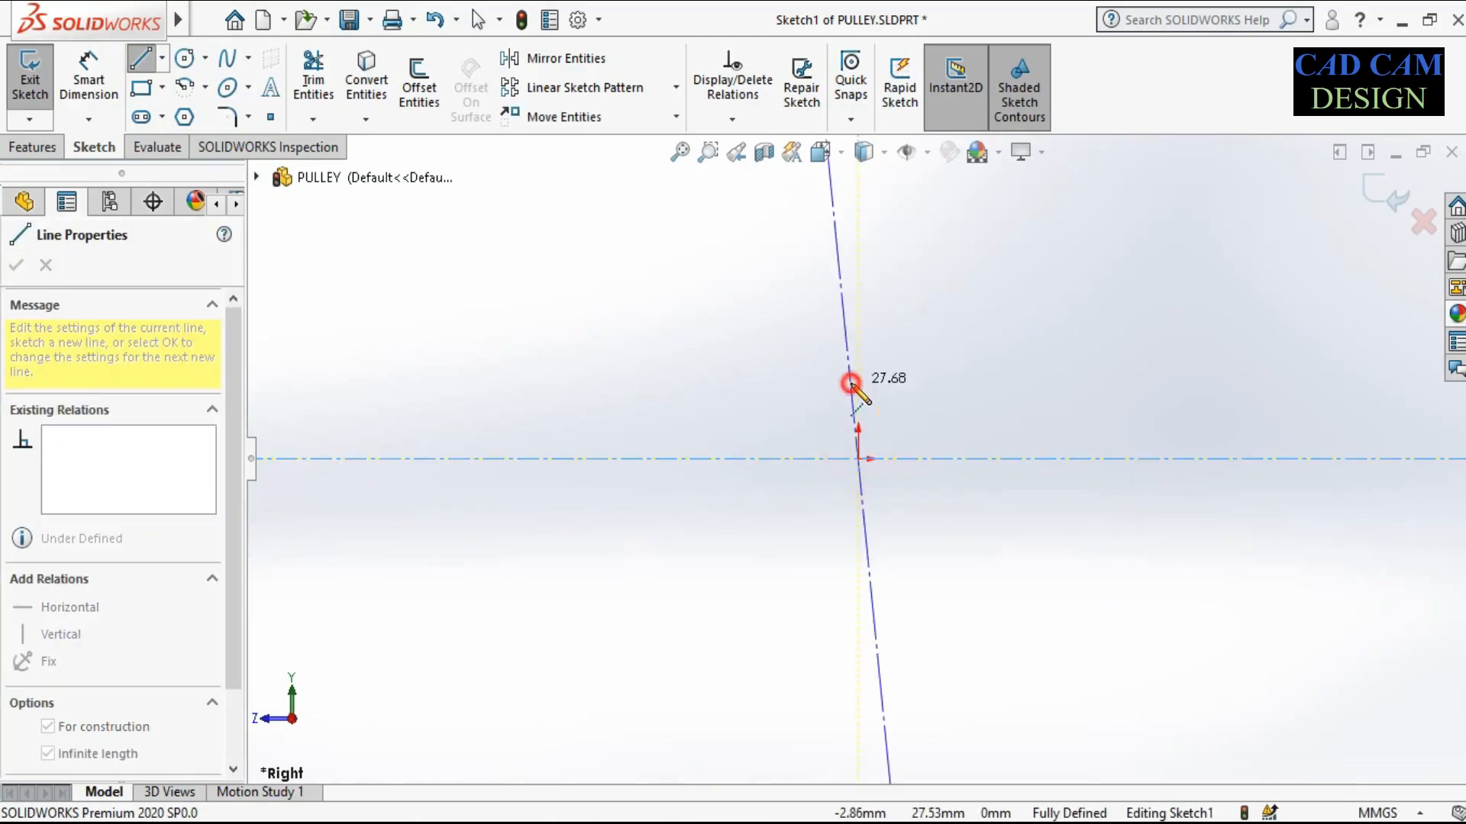
pyautogui.rightClick(919, 337)
pyautogui.click(936, 340)
pyautogui.click(845, 316)
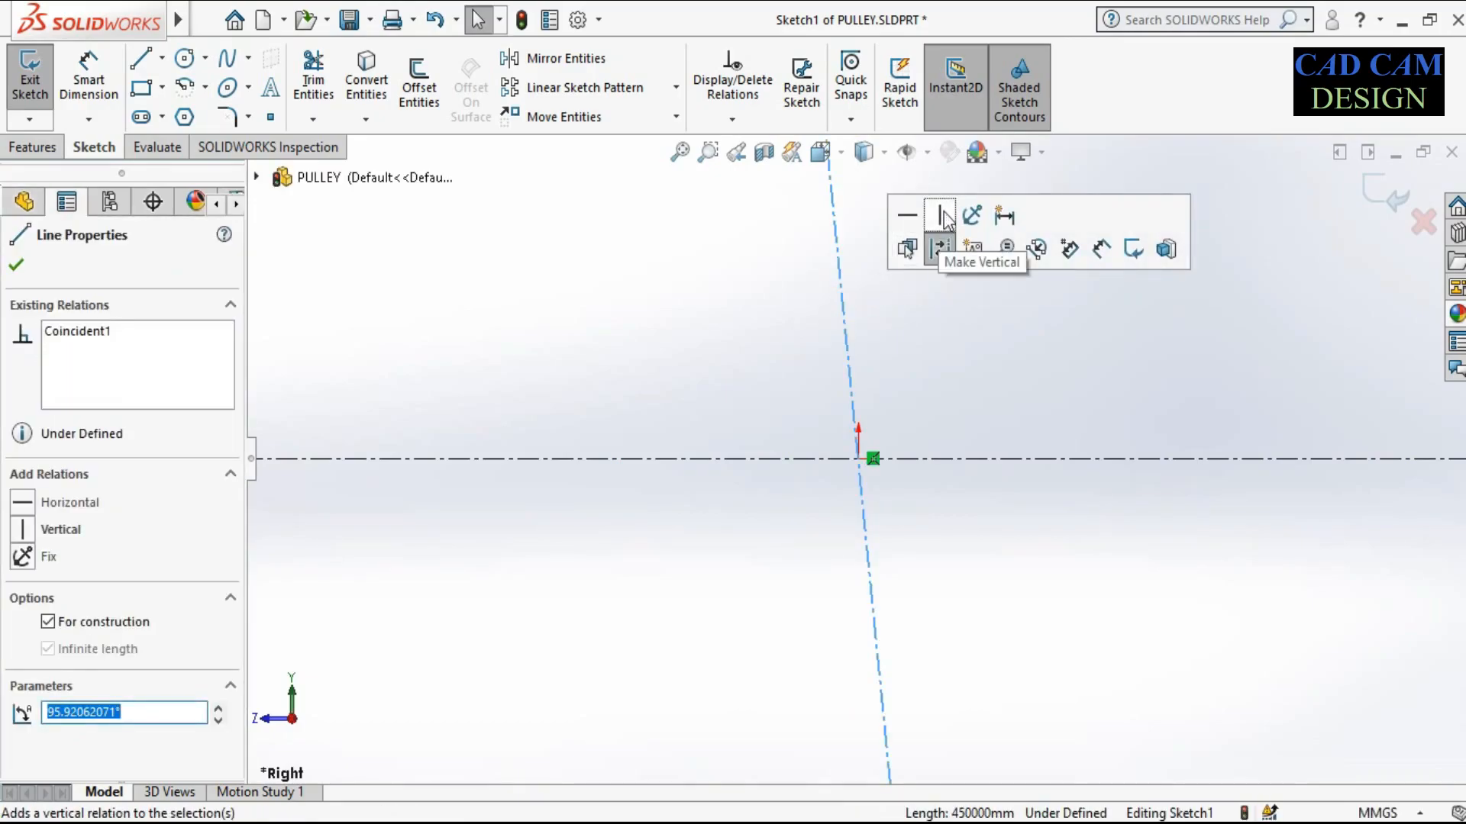
pyautogui.click(944, 217)
pyautogui.click(992, 302)
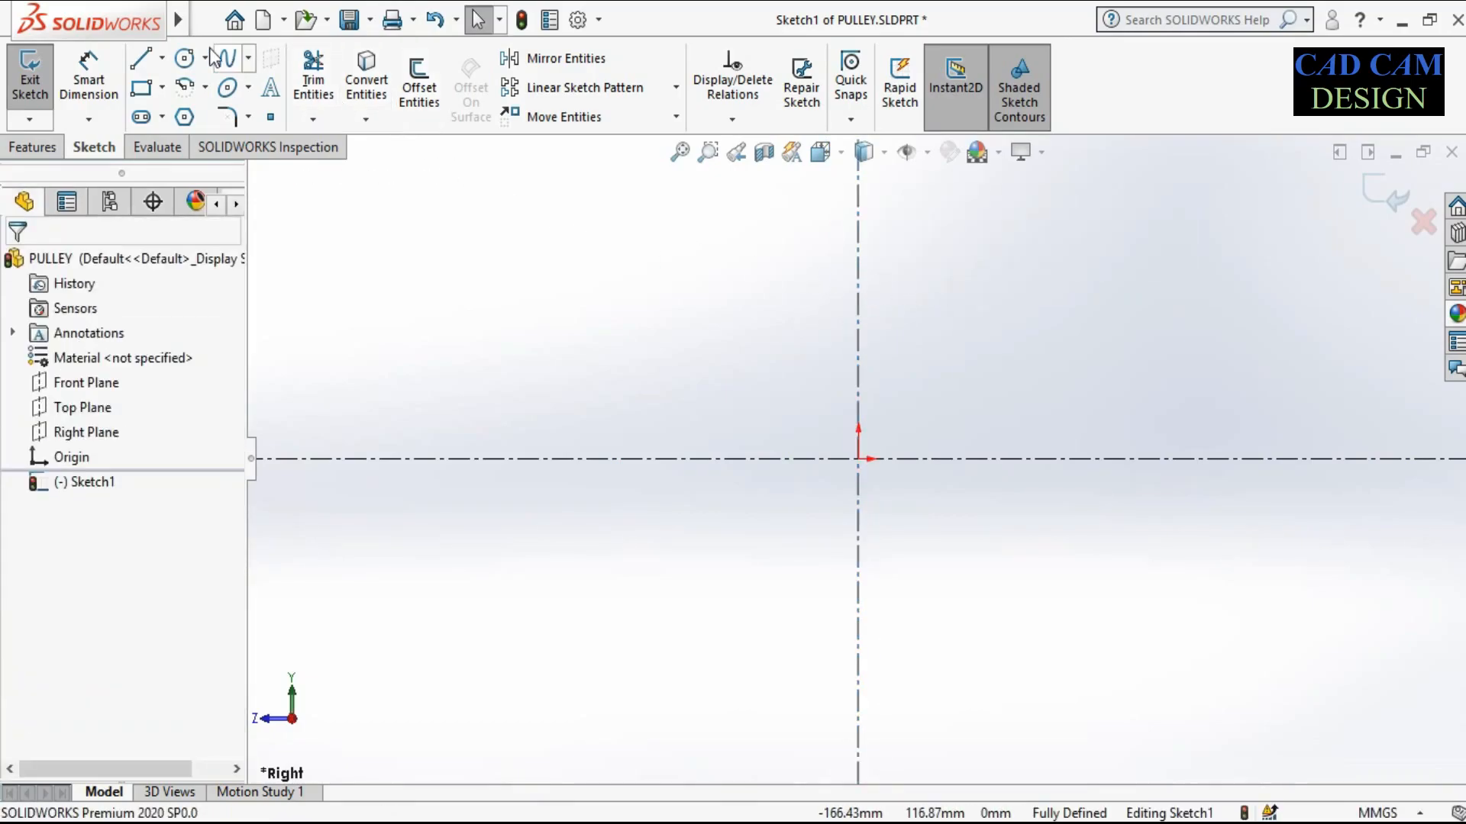
# Draw an open seven-line stepped half-profile above the origin, starting and ending on the vertical centerline, about 50 mm wide at the hub and 37 mm at the rim
pyautogui.click(141, 58)
pyautogui.click(858, 375)
pyautogui.click(990, 375)
pyautogui.click(990, 337)
pyautogui.click(902, 346)
pyautogui.click(901, 286)
pyautogui.click(957, 286)
pyautogui.click(956, 248)
pyautogui.click(858, 248)
pyautogui.rightClick(811, 235)
pyautogui.click(840, 242)
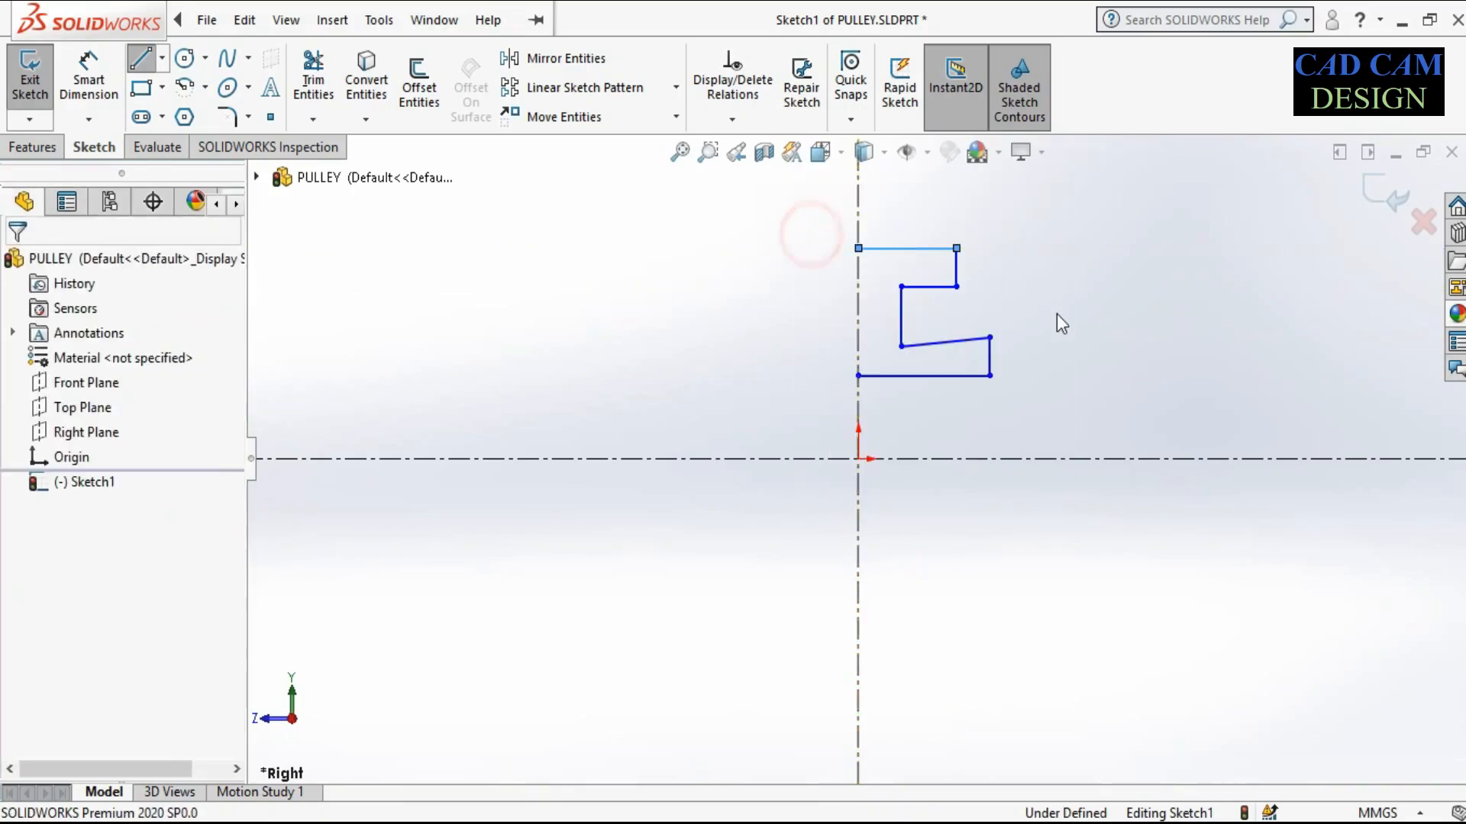
# Constrain the slanted upper hub line of the half-profile to be horizontal
pyautogui.click(929, 343)
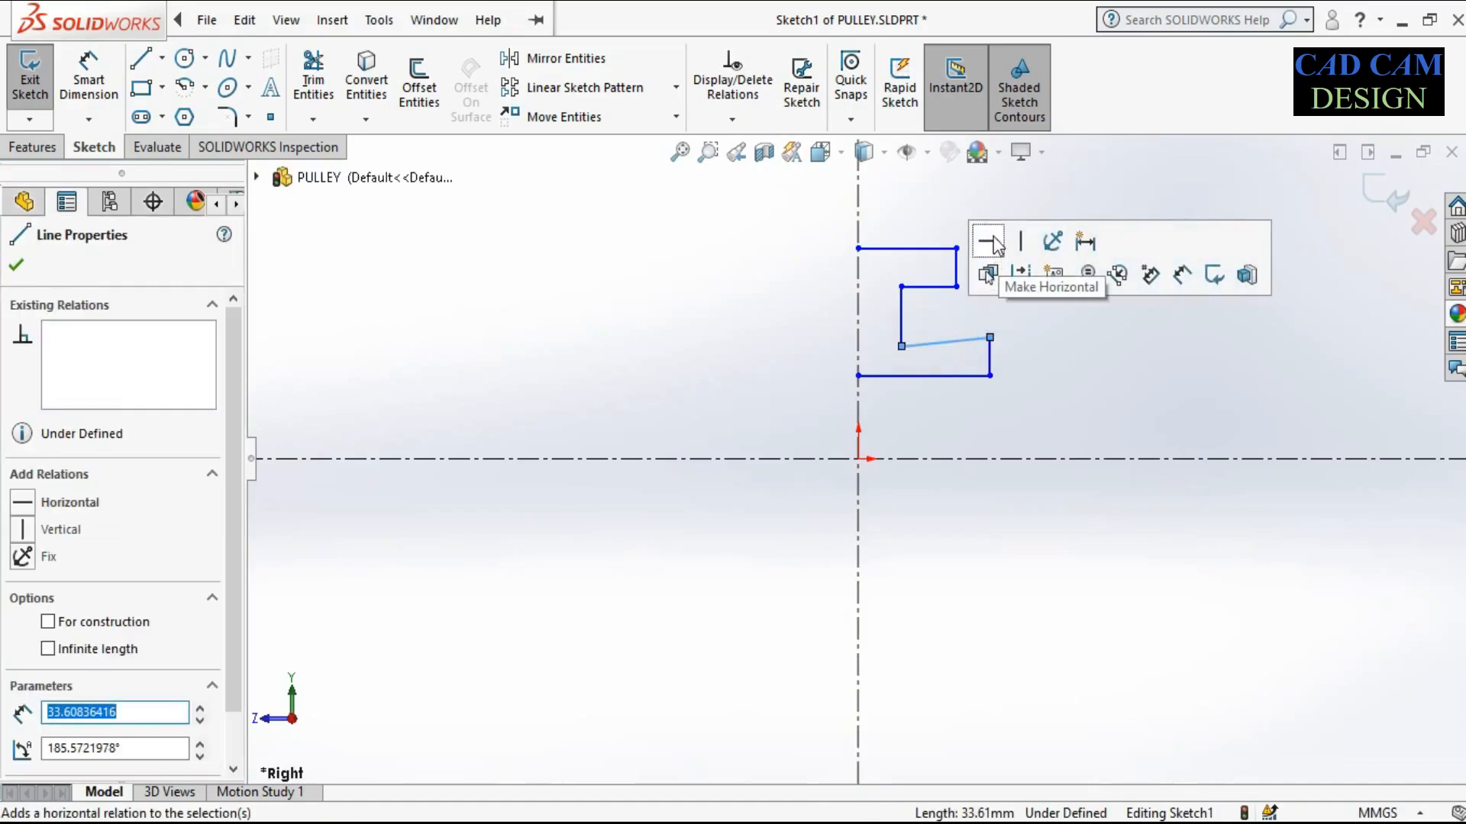
pyautogui.click(993, 242)
pyautogui.click(1029, 316)
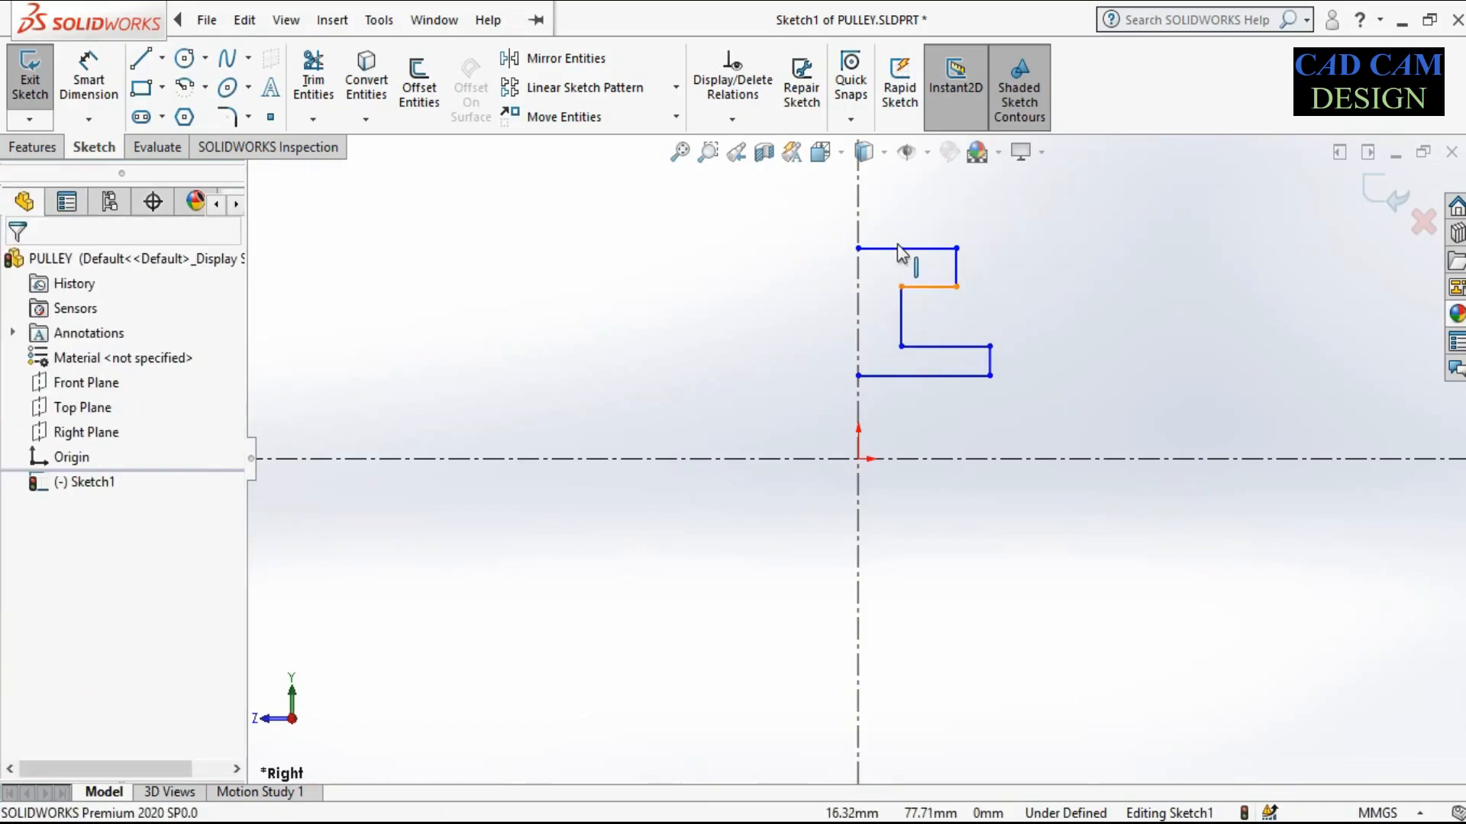
# Mirror all seven half-profile lines about the vertical centerline to close the pulley section
pyautogui.moveTo(808, 209); pyautogui.dragTo(1051, 386)
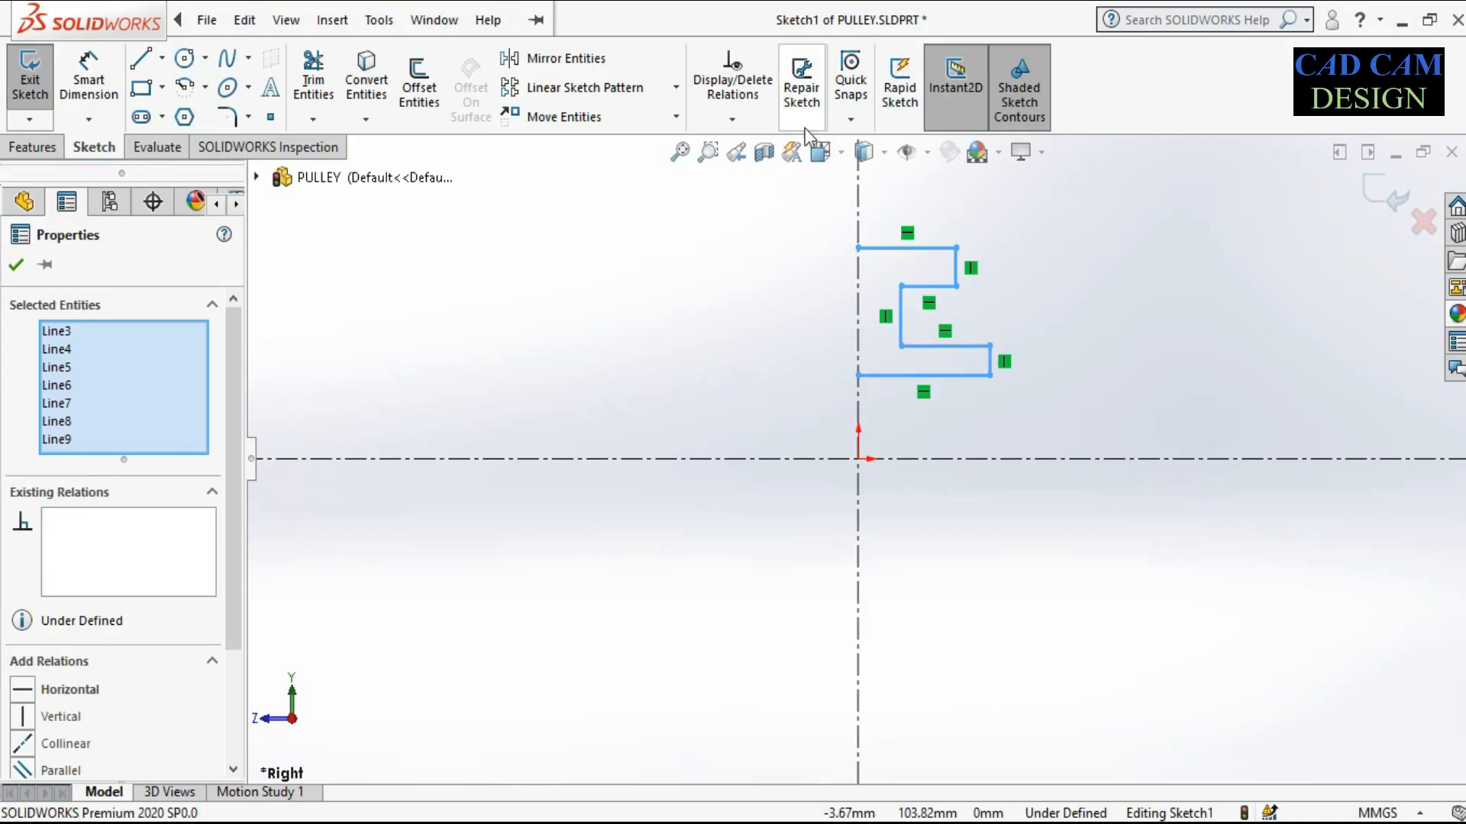
pyautogui.click(565, 58)
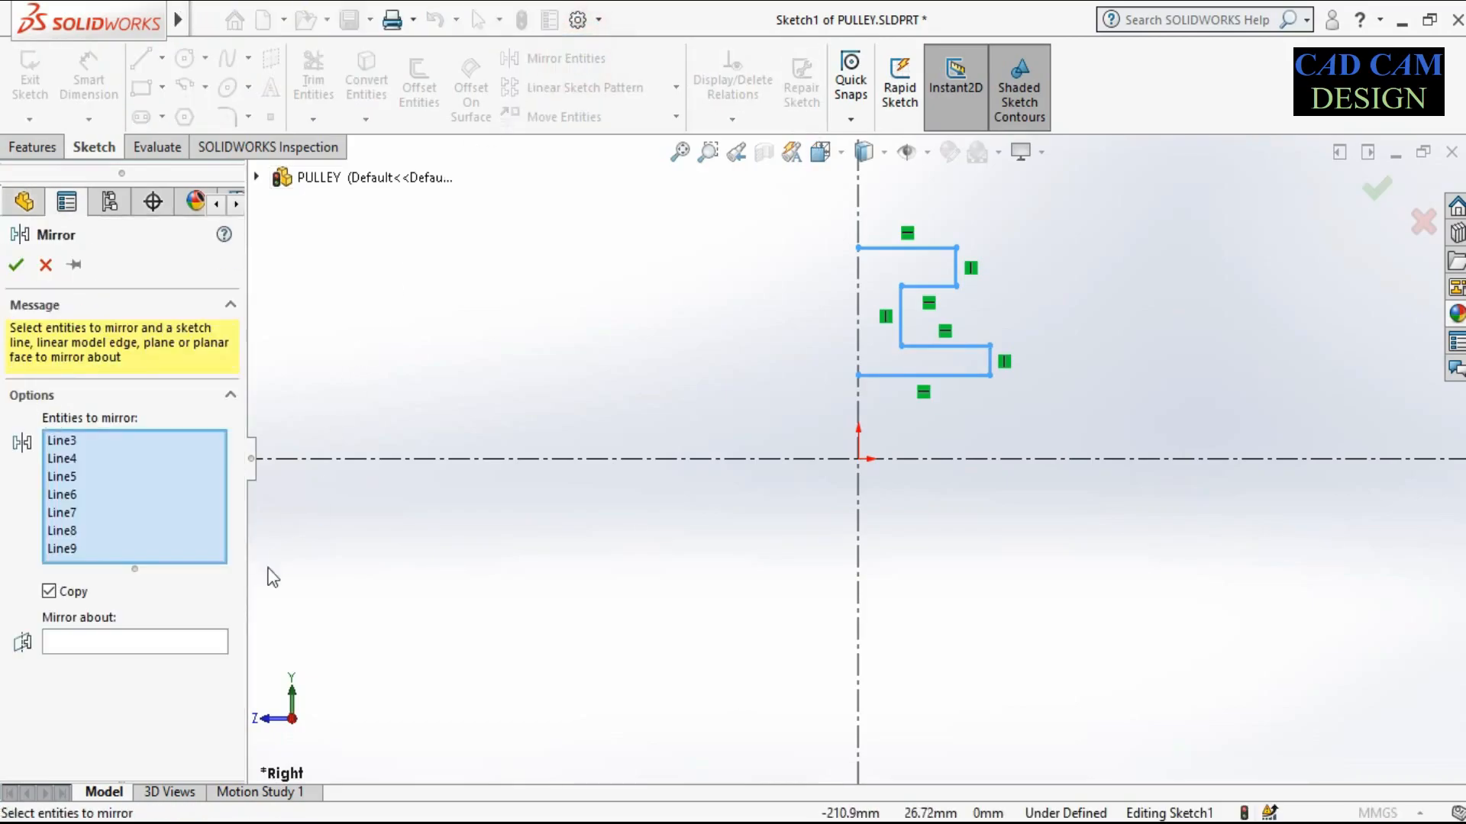
pyautogui.click(205, 640)
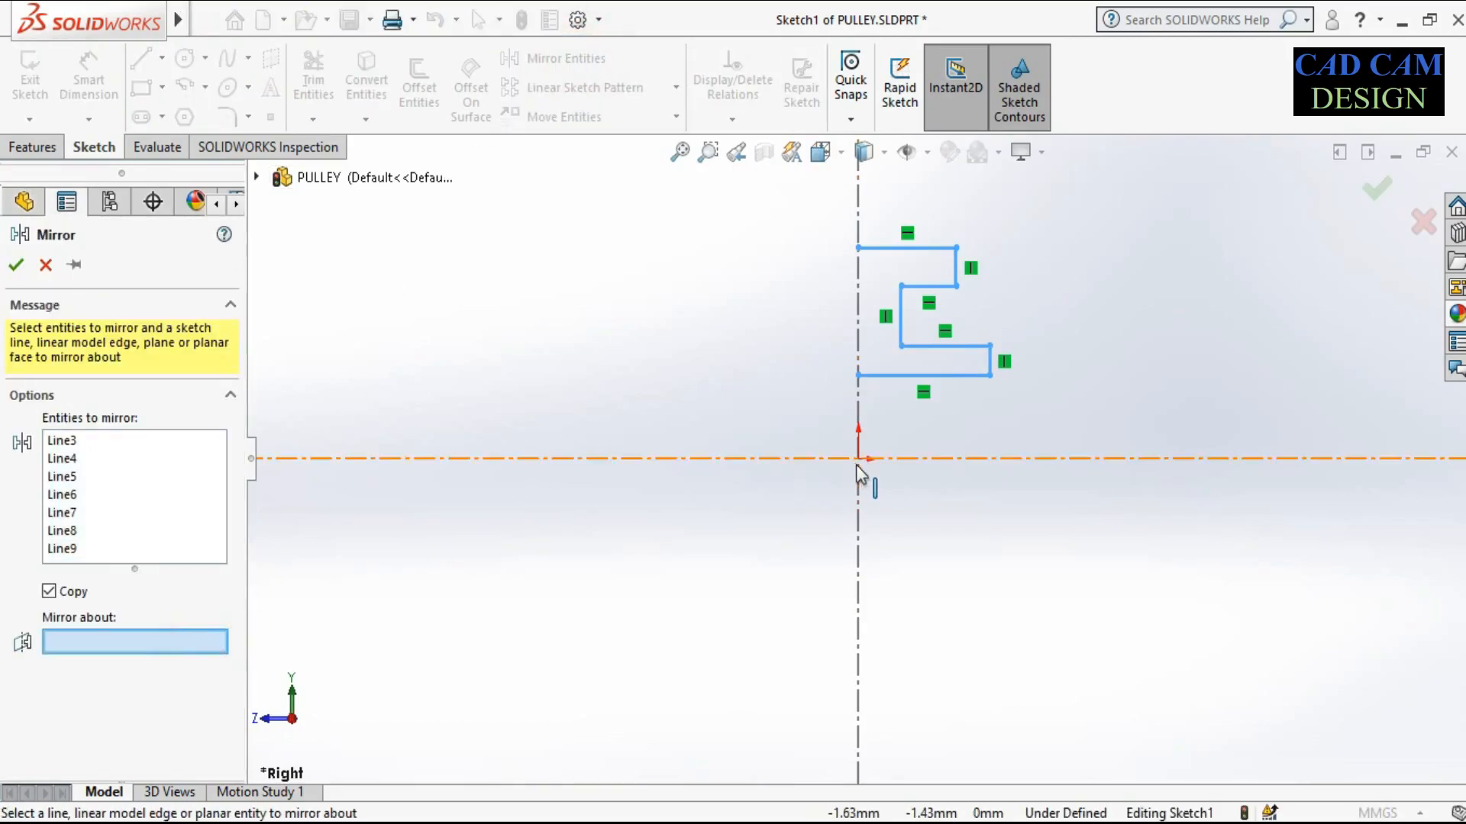
pyautogui.click(857, 490)
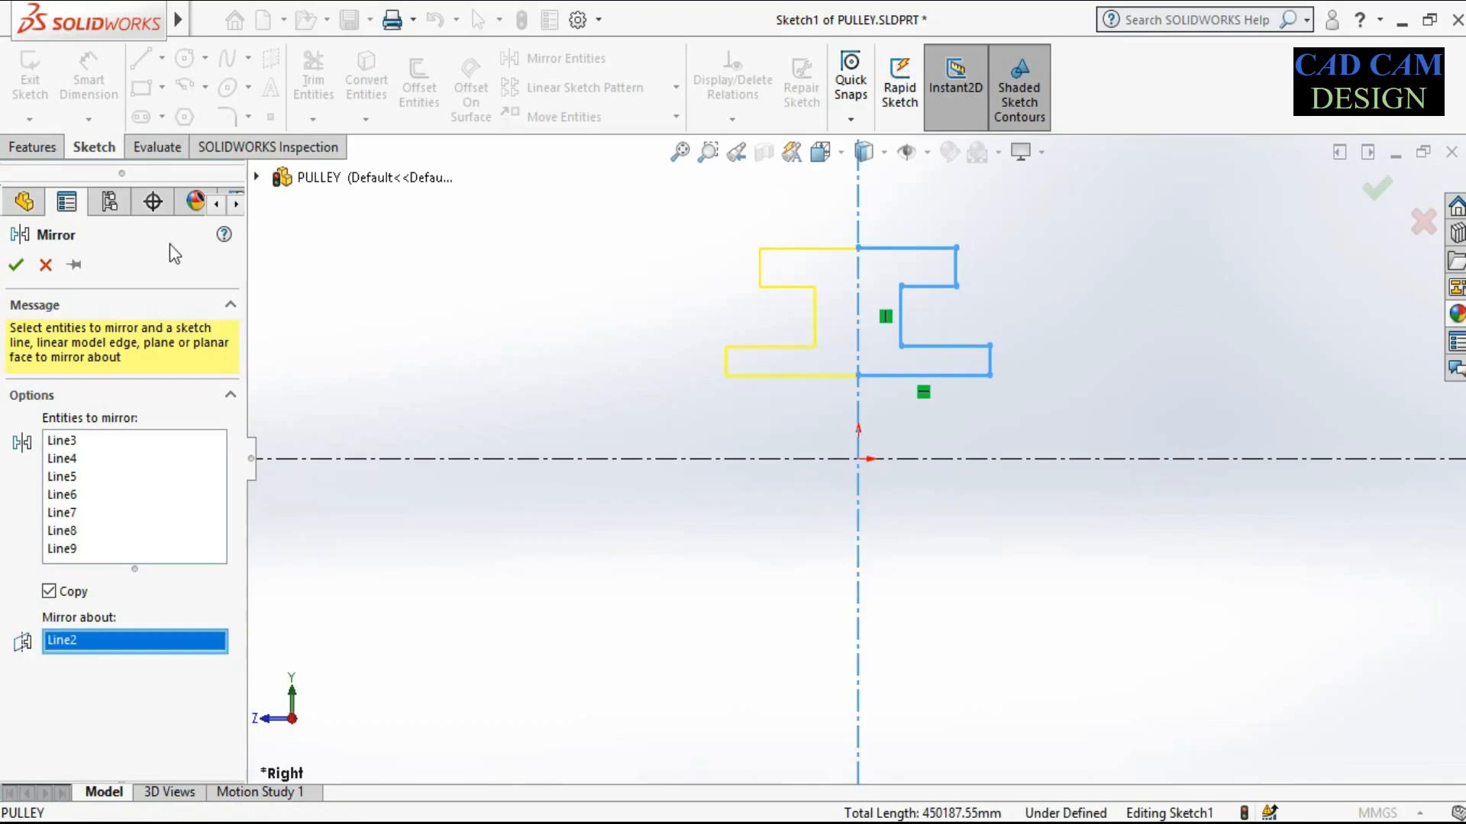
pyautogui.click(18, 265)
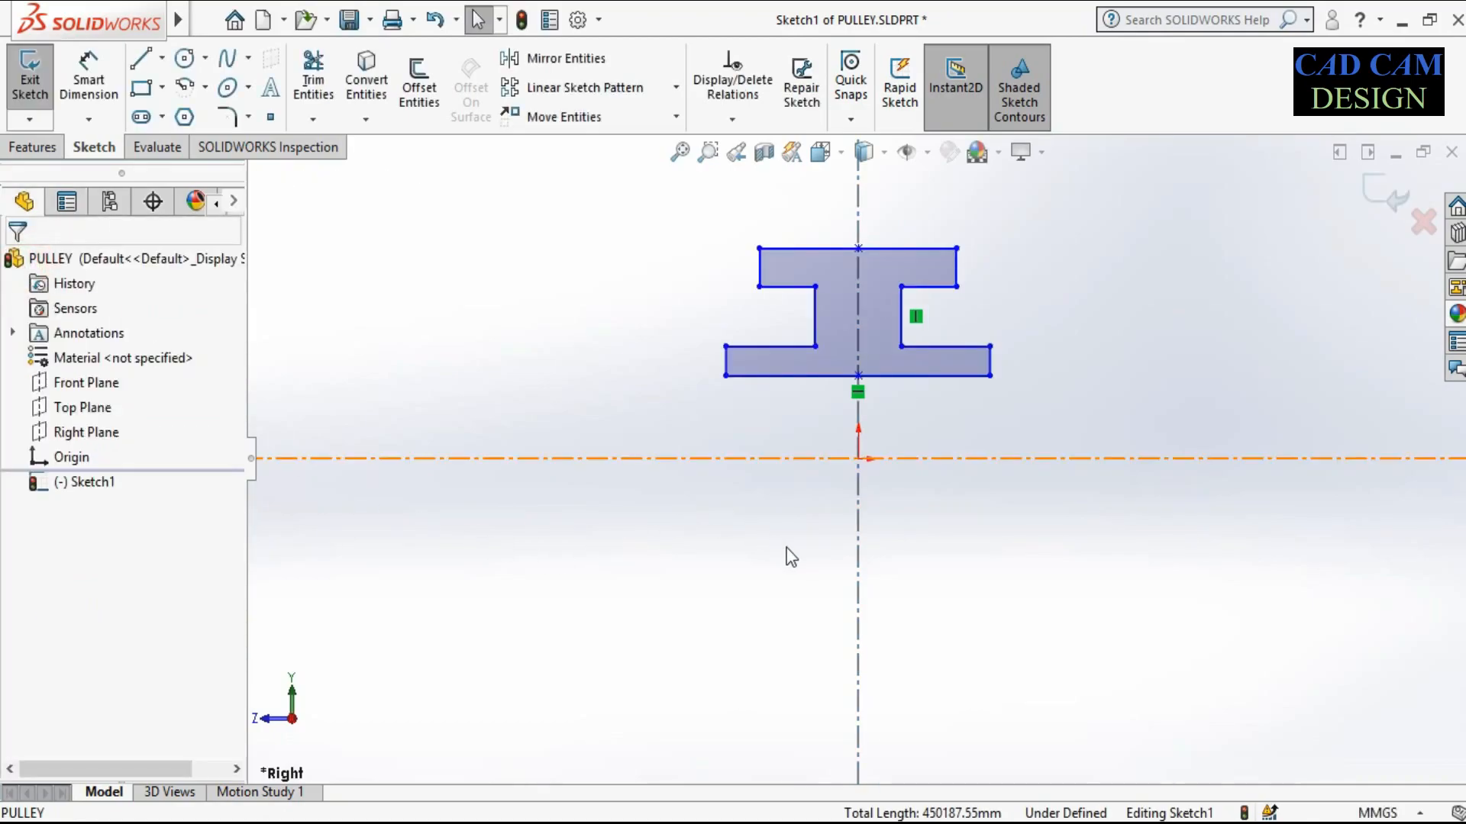
# Dimension the overall hub width between the two outer vertical hub edges as 100 mm
pyautogui.click(98, 78)
pyautogui.click(992, 368)
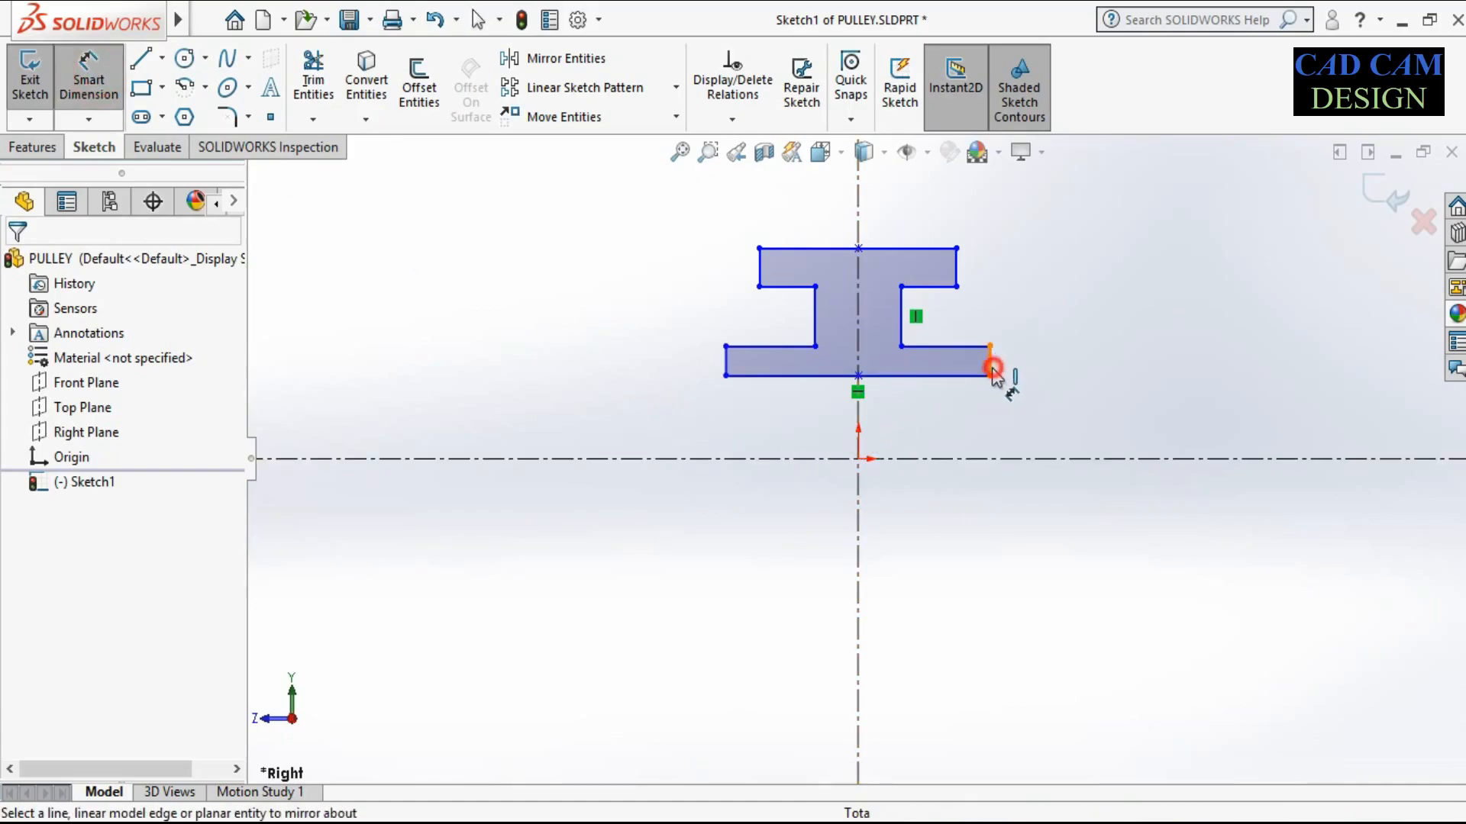
pyautogui.click(725, 365)
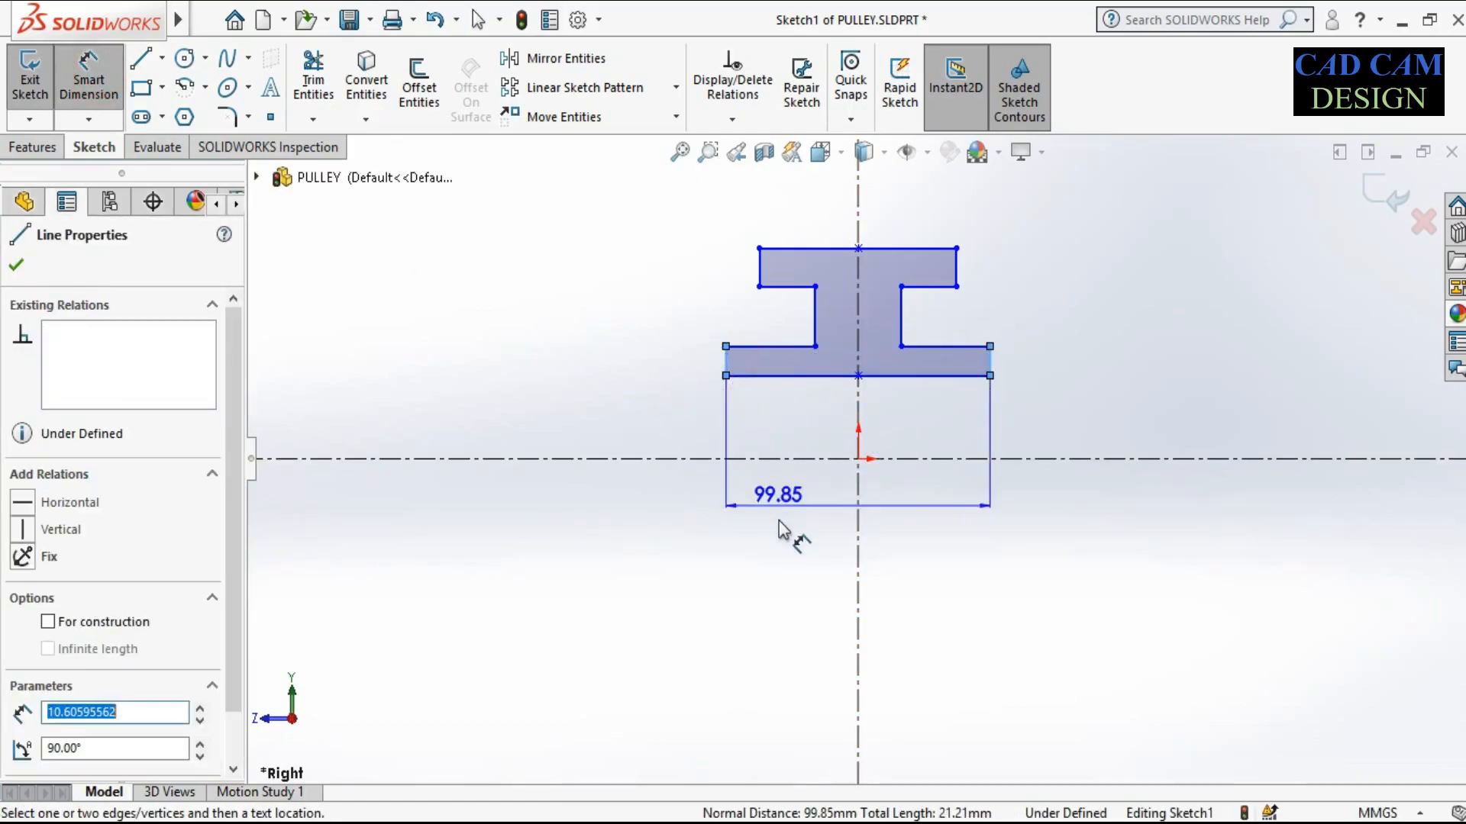
pyautogui.click(803, 530)
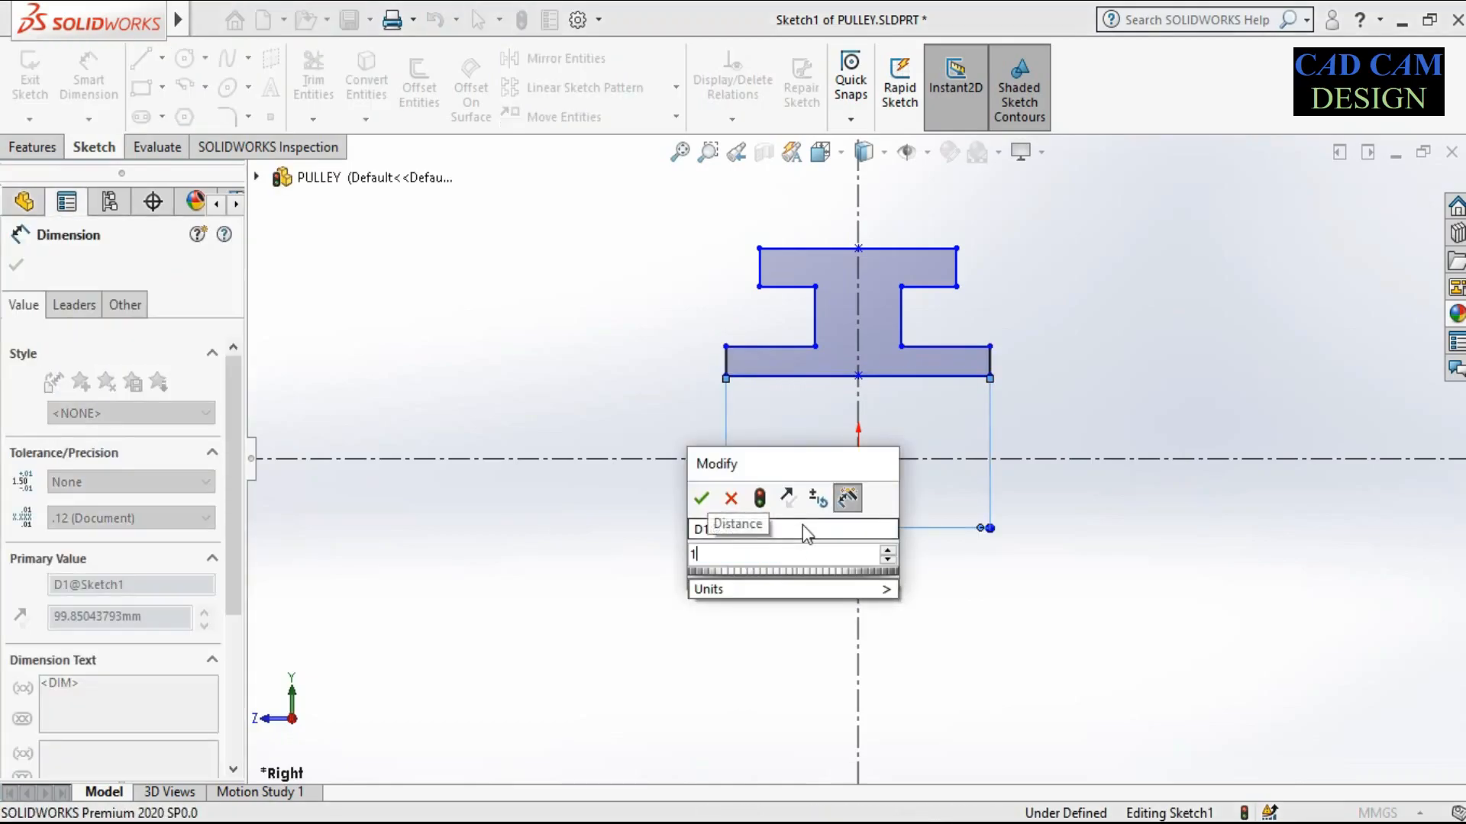
pyautogui.write('100')
pyautogui.press('Return')
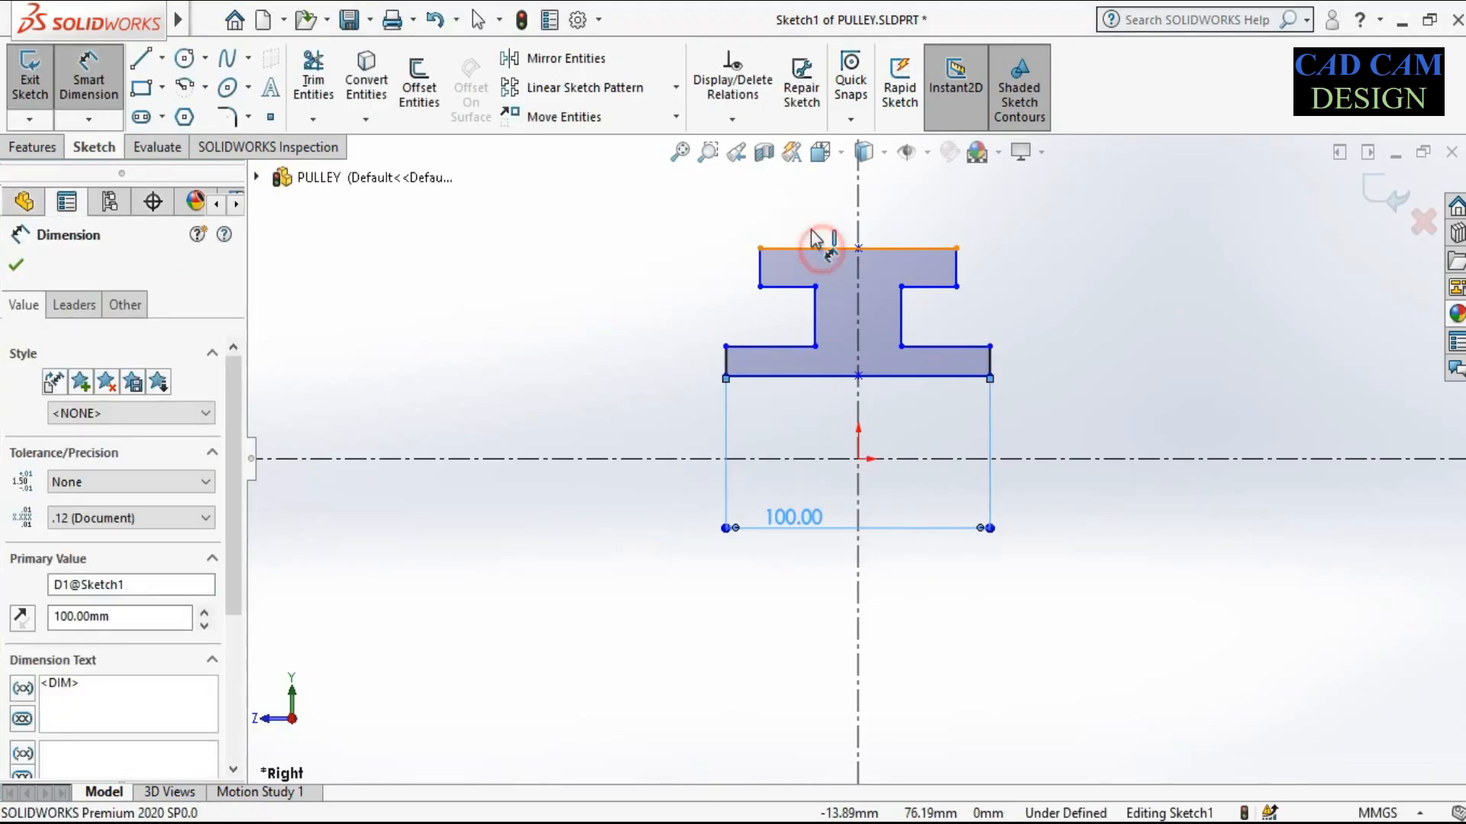
# Dimension the rim's outermost horizontal line to a width of 75 mm
pyautogui.click(825, 249)
pyautogui.click(838, 191)
pyautogui.write('75')
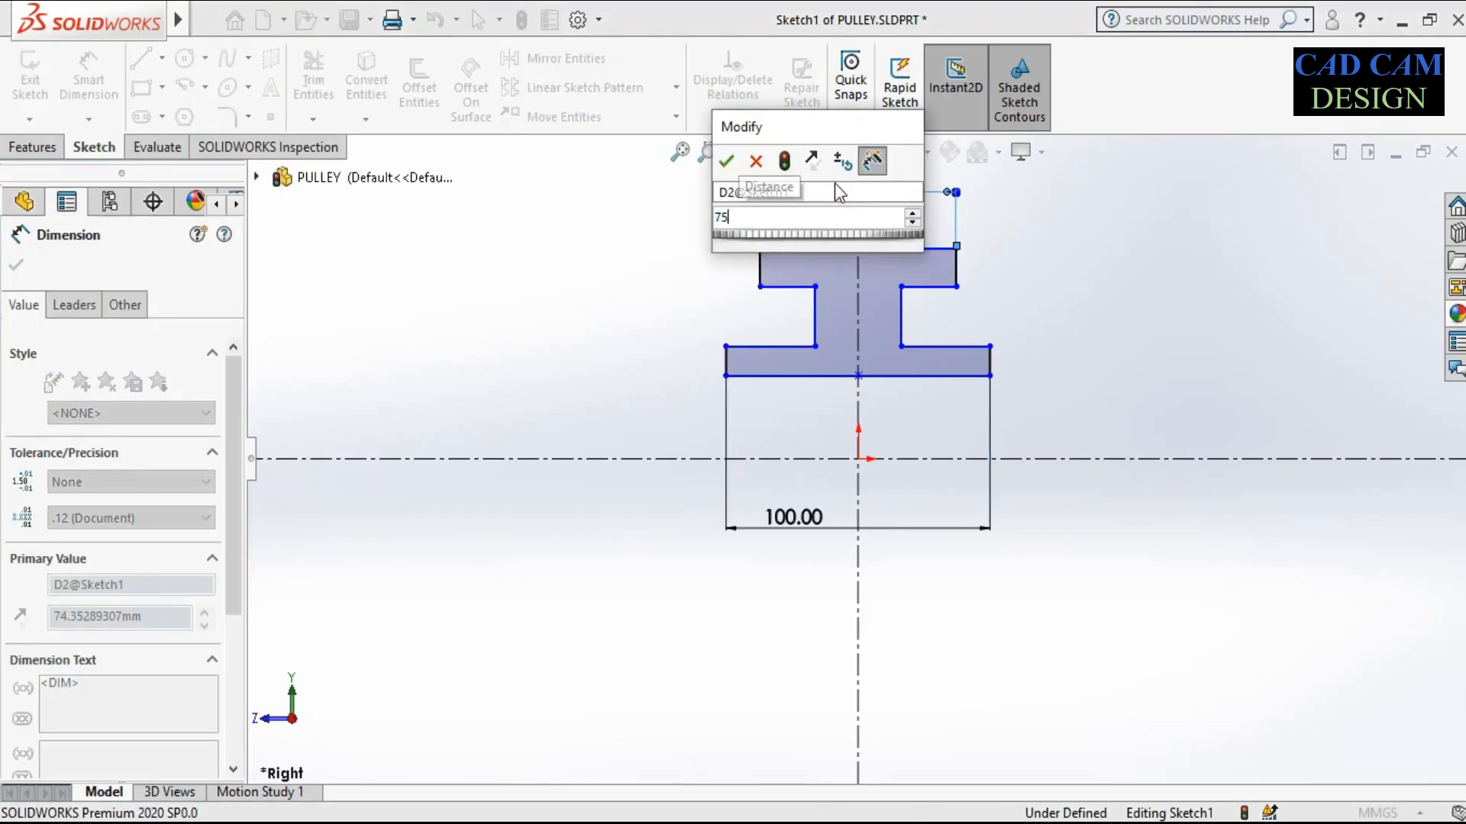
pyautogui.press('Return')
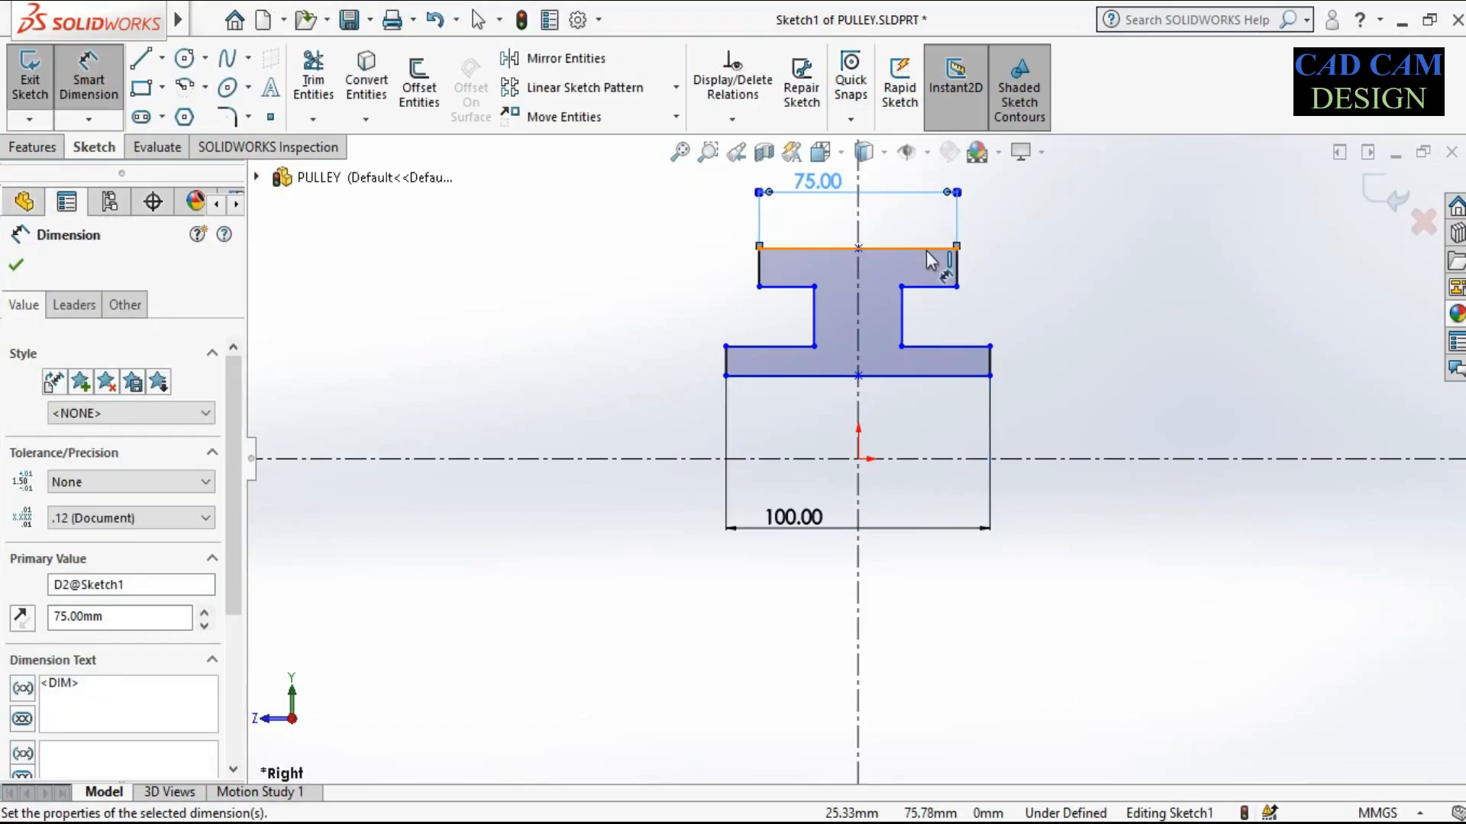
# Dimension the hub's lowest line to the horizontal centerline as a 50 mm bore diameter
pyautogui.click(948, 377)
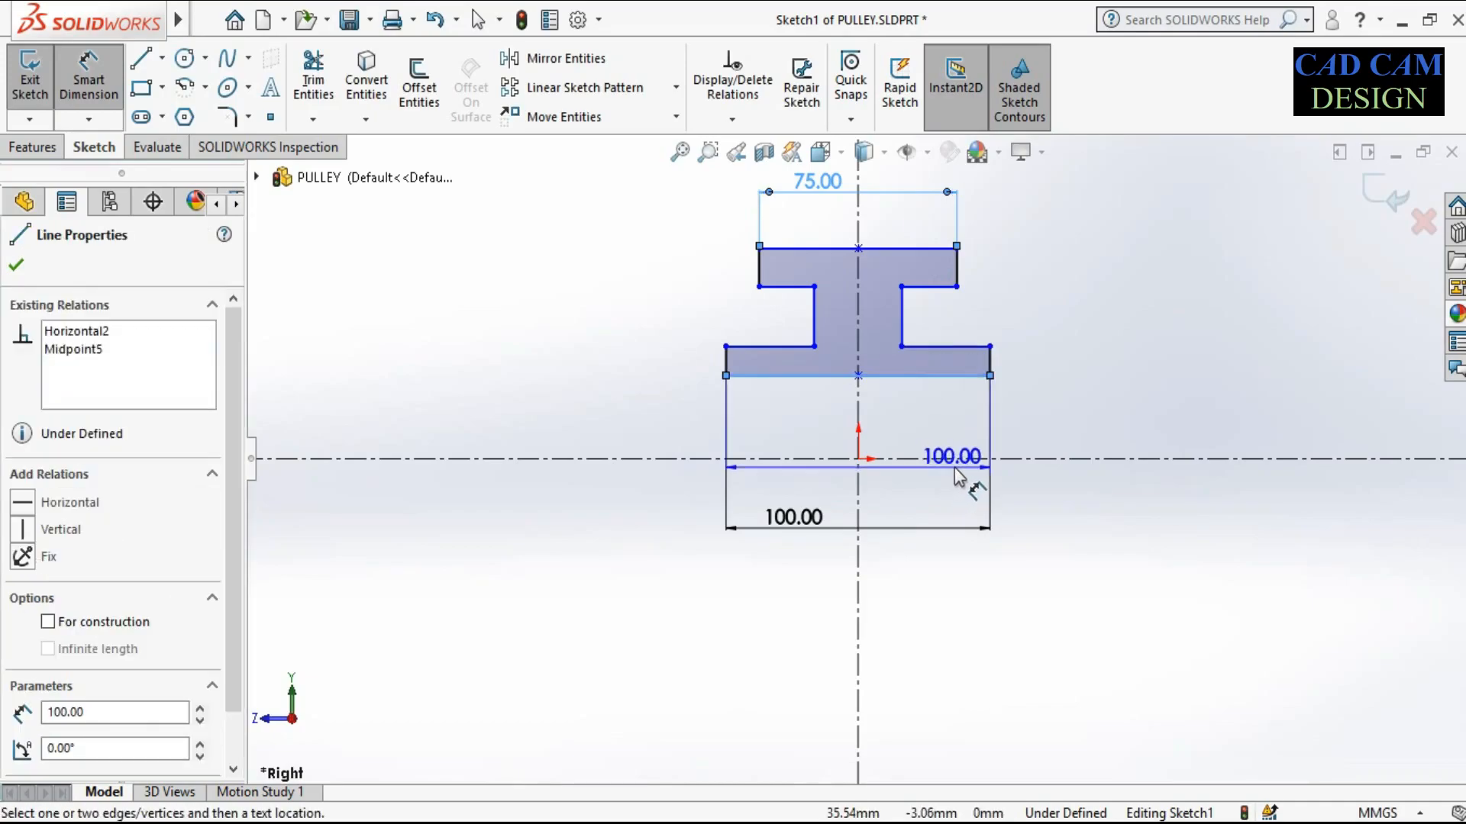
pyautogui.click(954, 458)
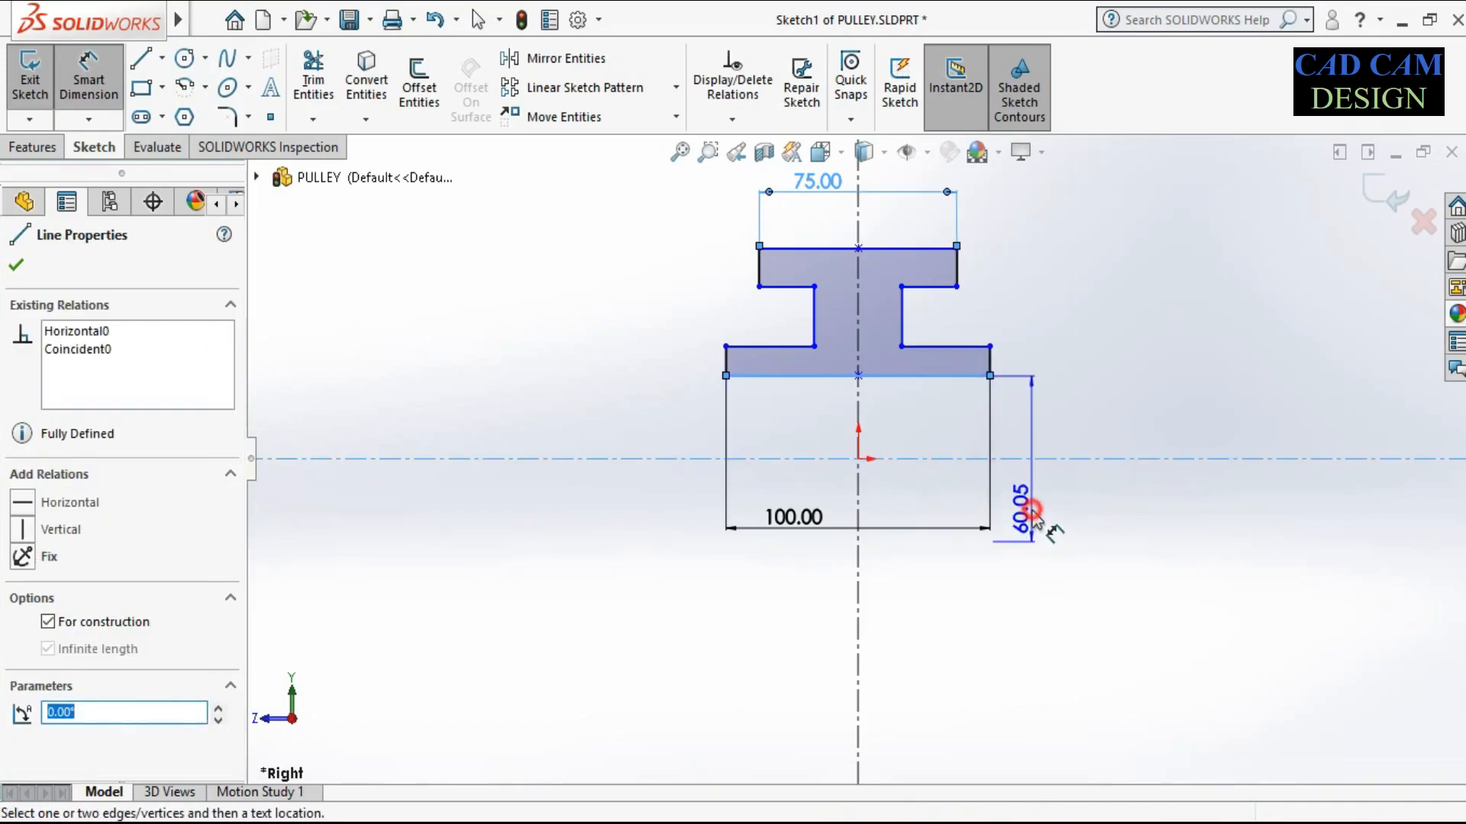
pyautogui.click(1030, 539)
pyautogui.write('50')
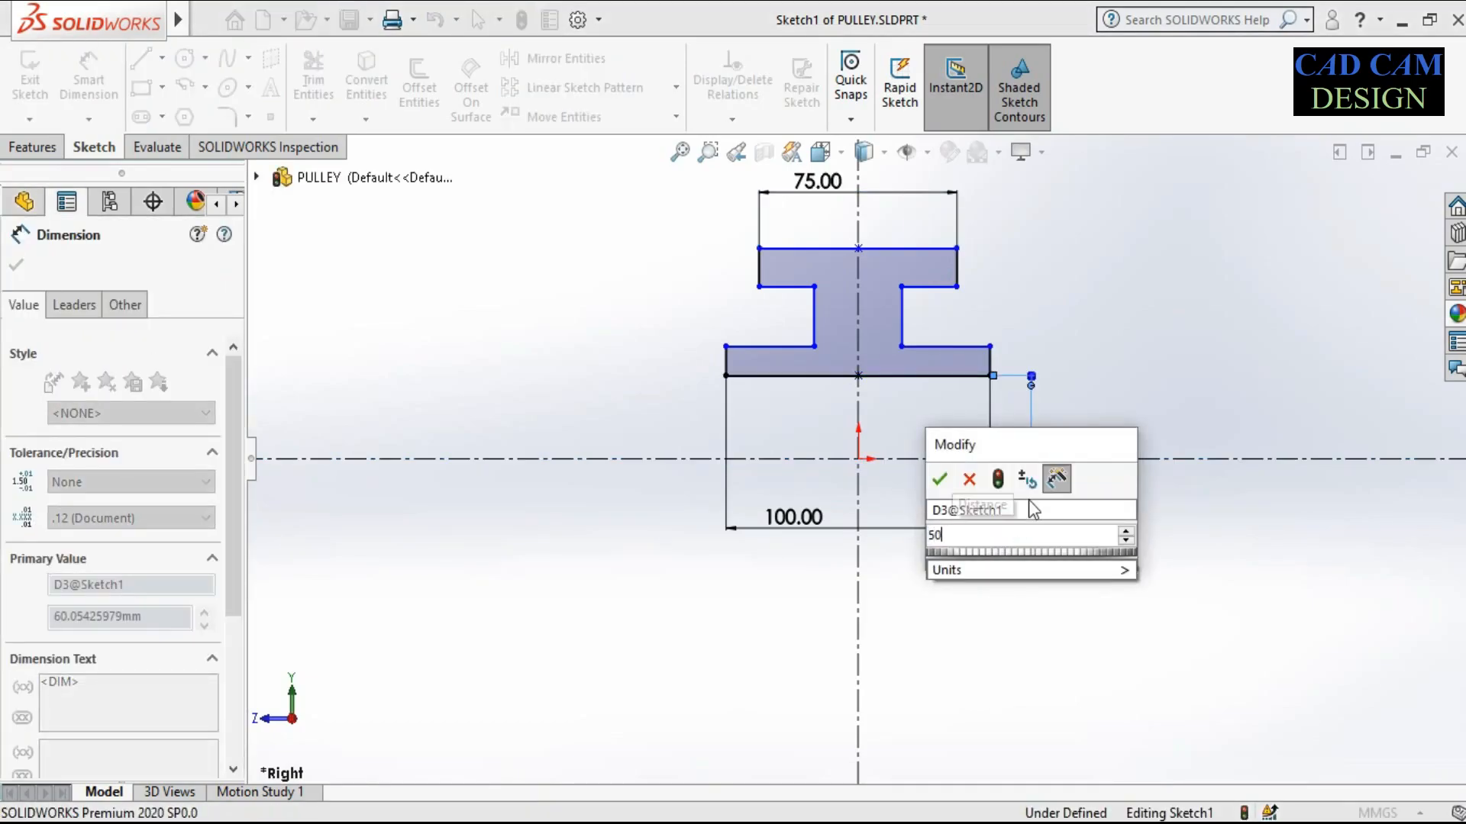
pyautogui.press('Return')
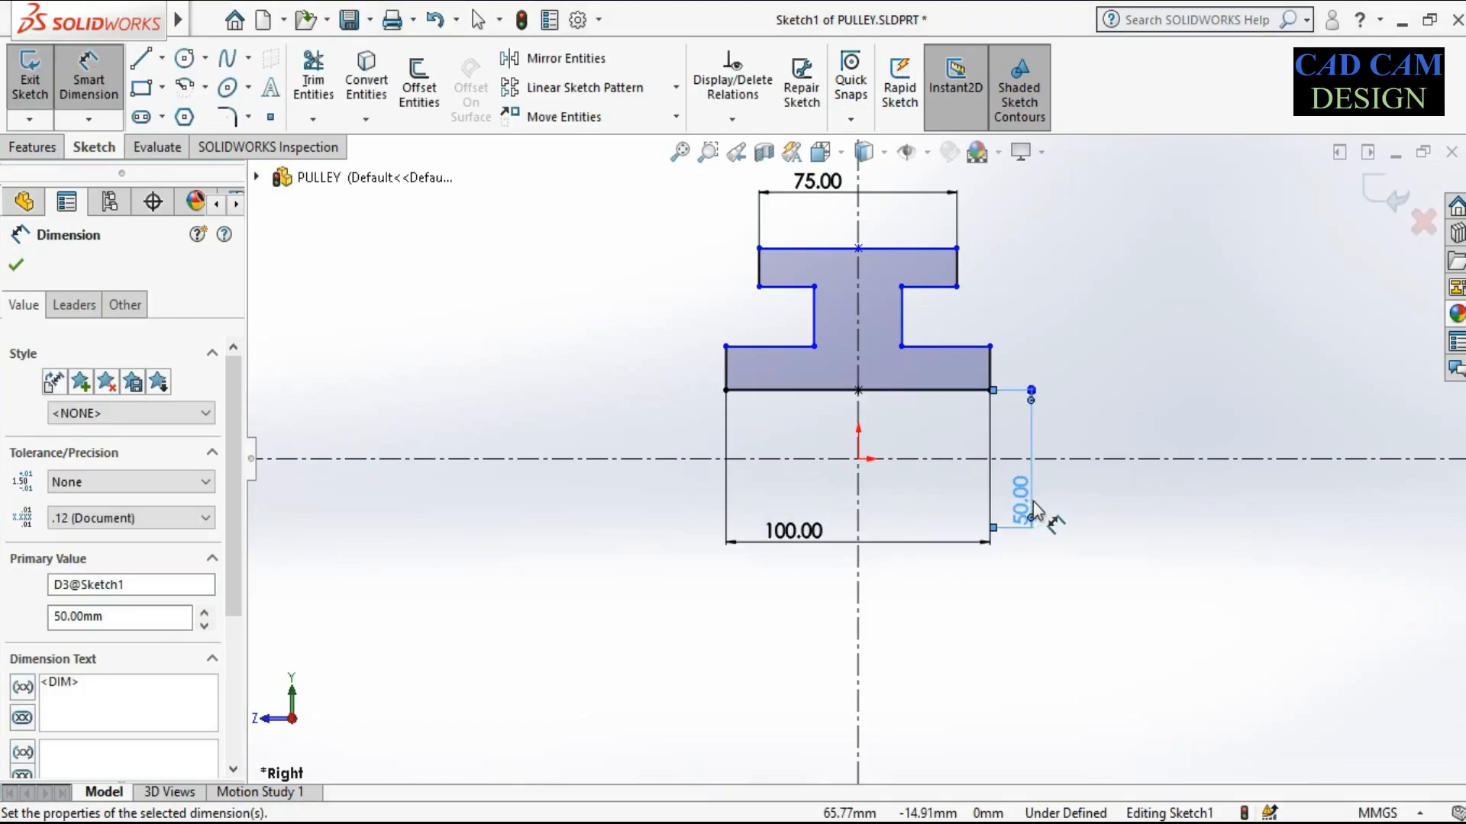
# Dimension the hub's upper line to the horizontal centerline as an 80 mm outer hub diameter
pyautogui.click(960, 346)
pyautogui.click(1080, 458)
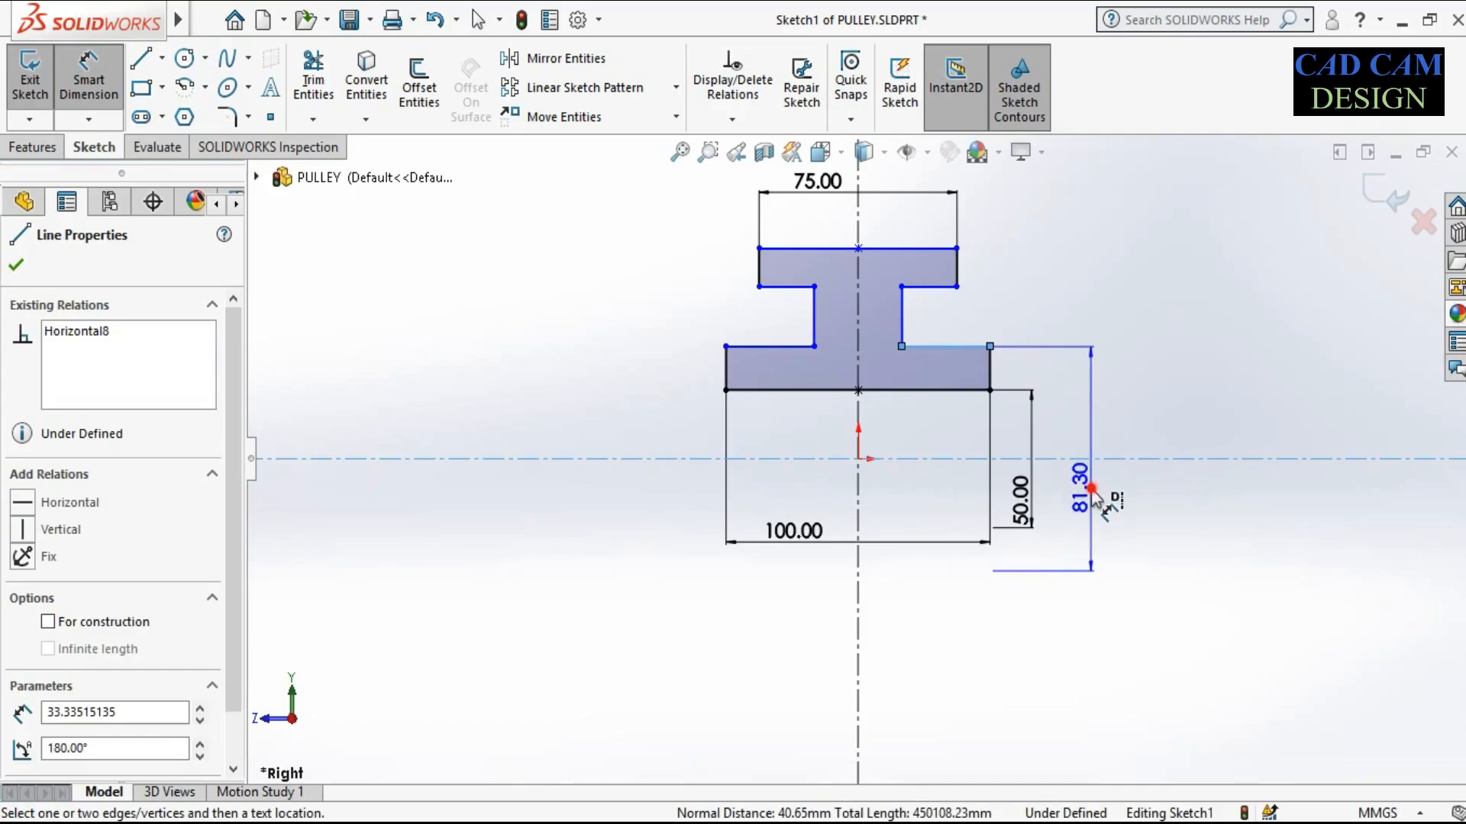
pyautogui.click(1092, 488)
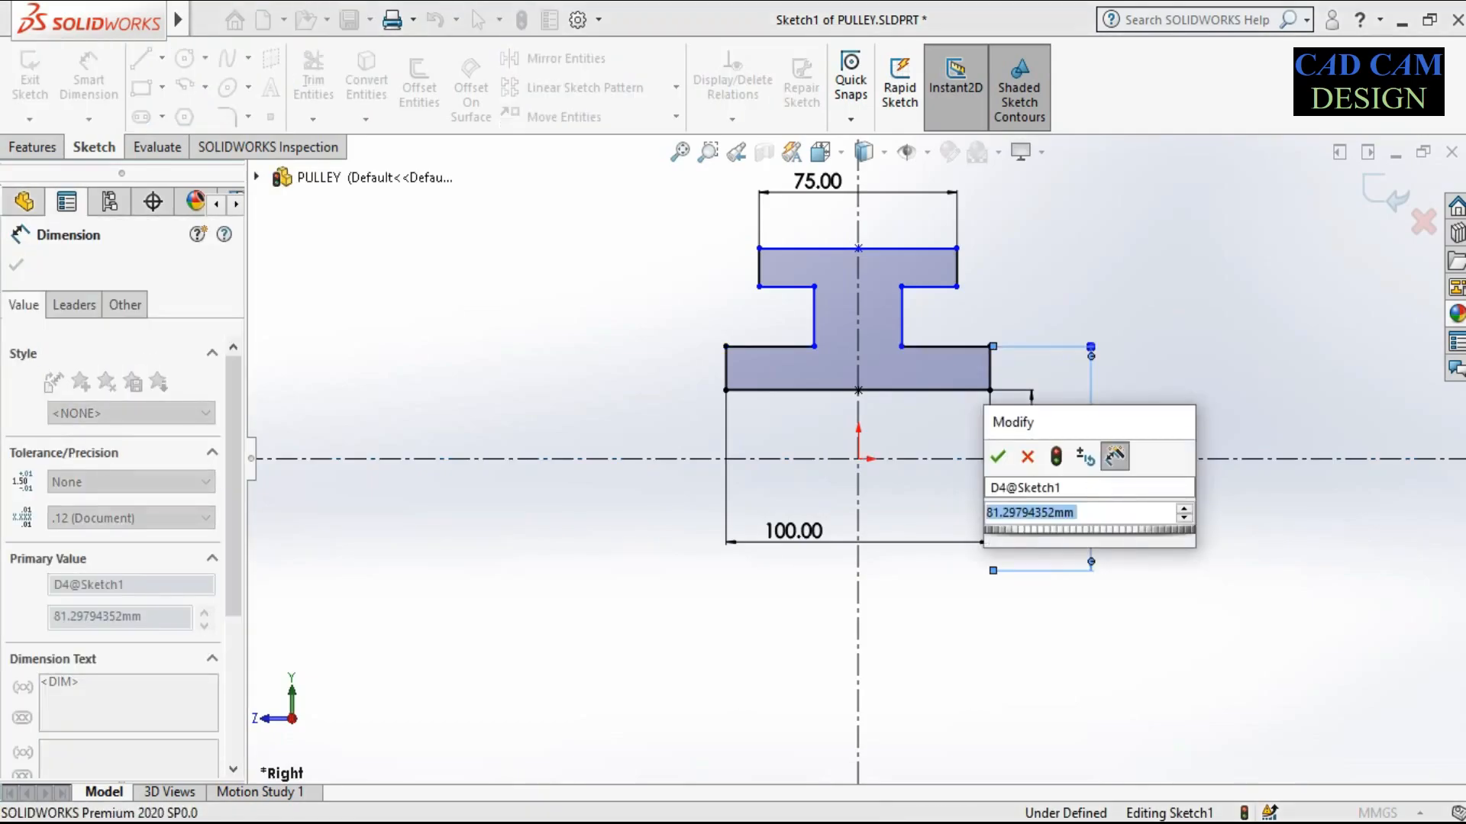
pyautogui.write('80')
pyautogui.press('Return')
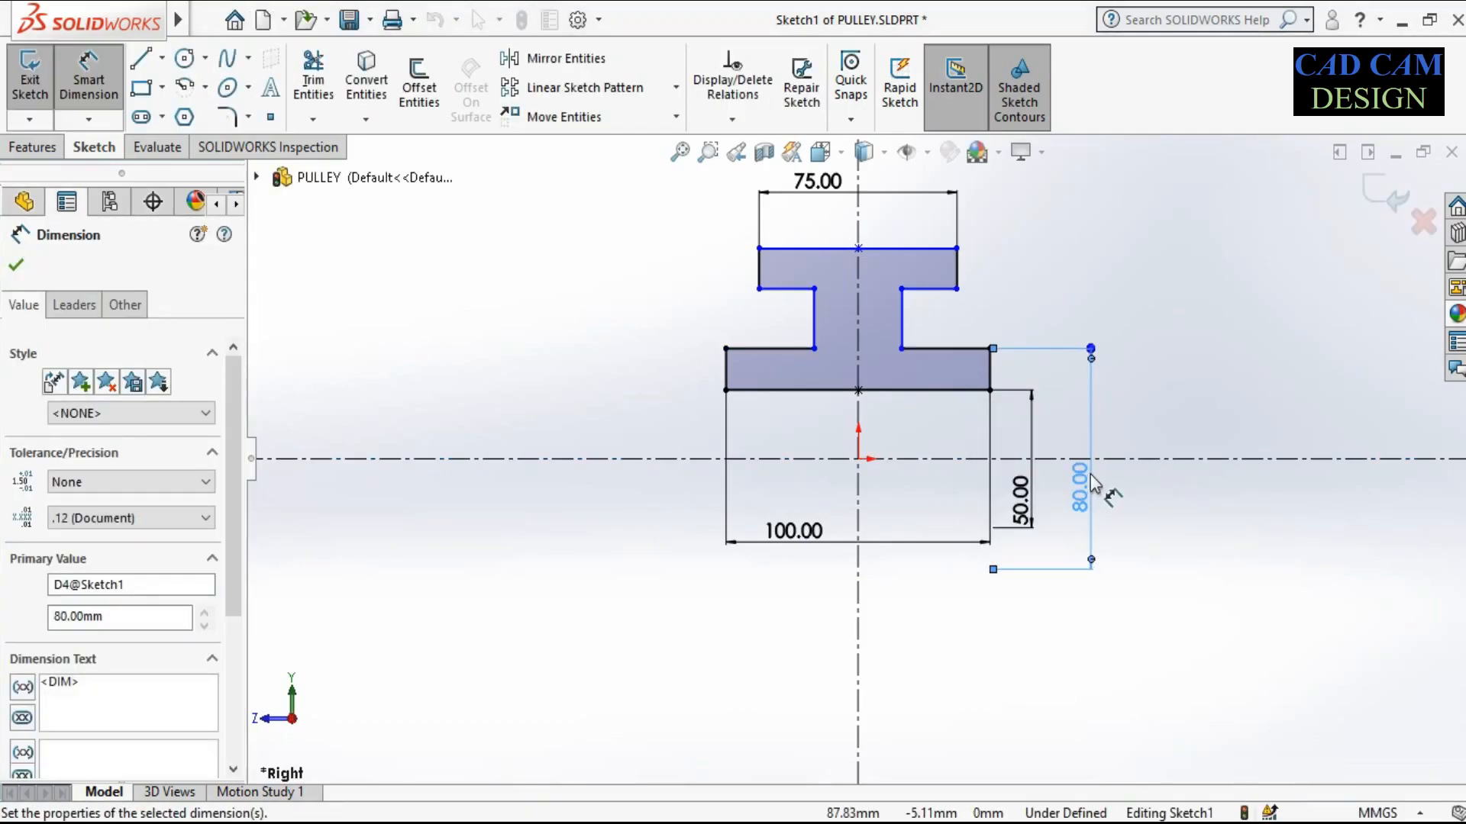
# Dimension the rim's underside line about the horizontal centerline as a 170 mm inner rim diameter
pyautogui.click(943, 289)
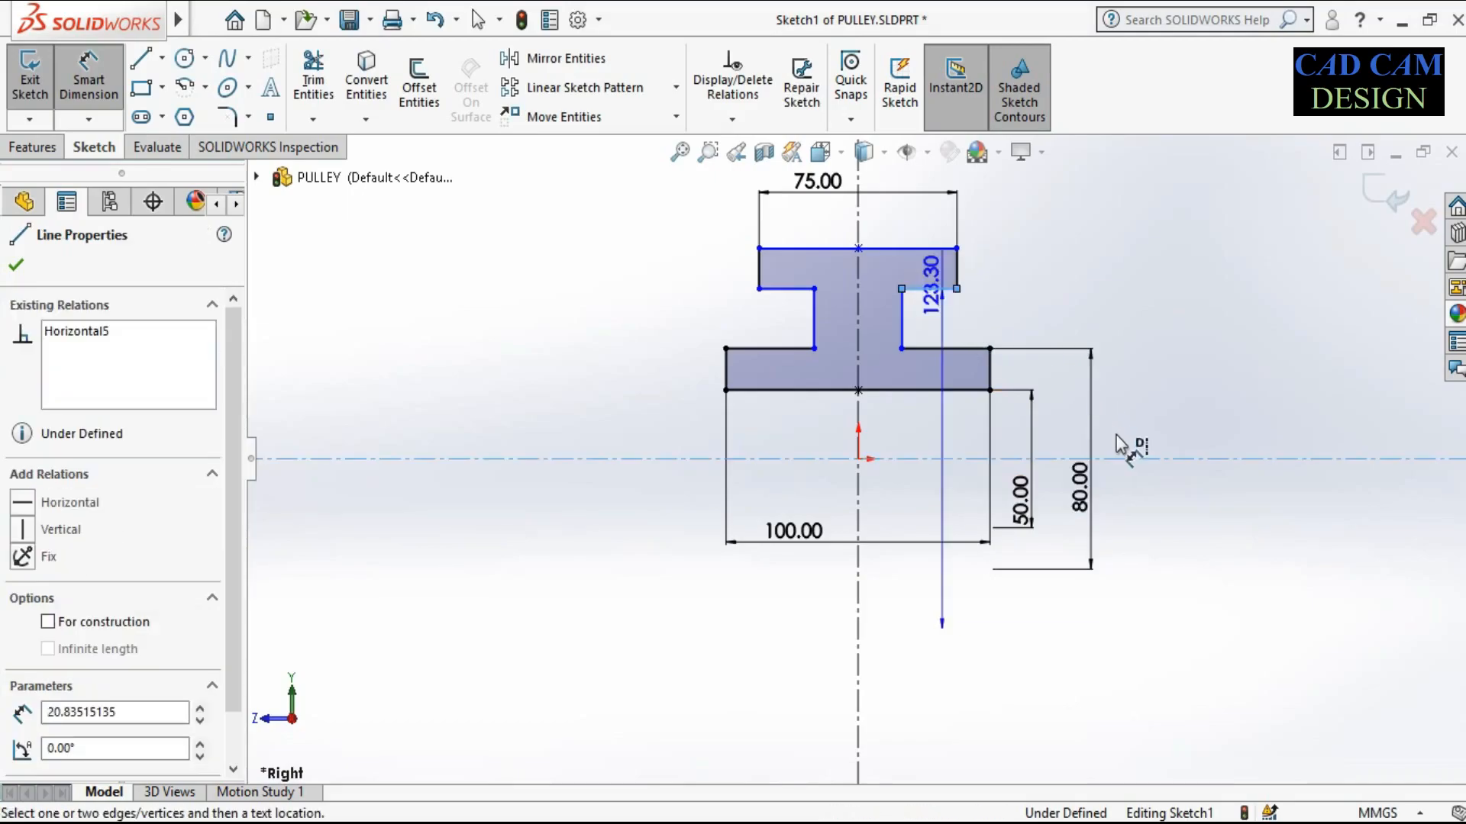
pyautogui.click(1151, 511)
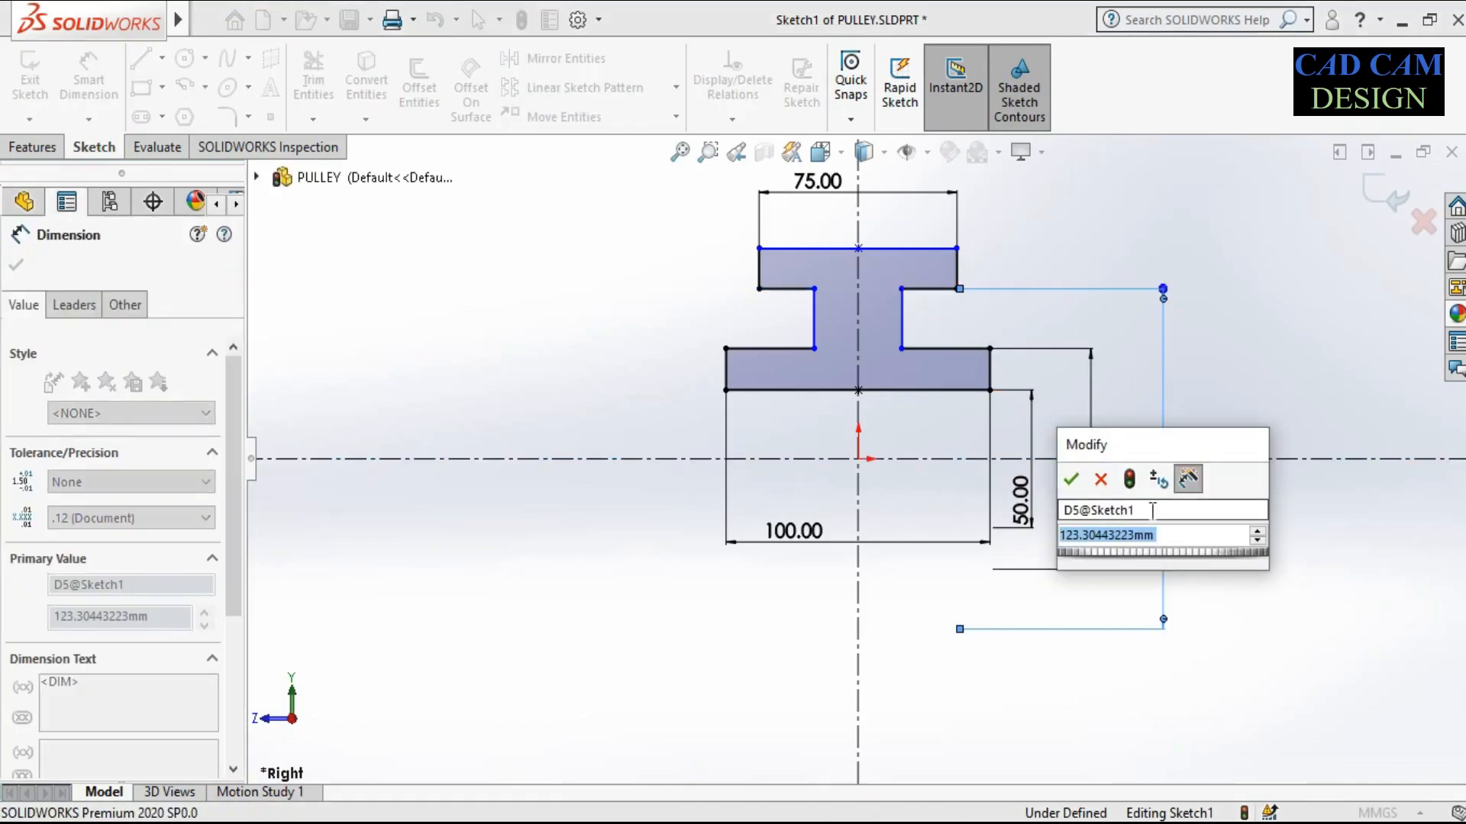
pyautogui.write('170')
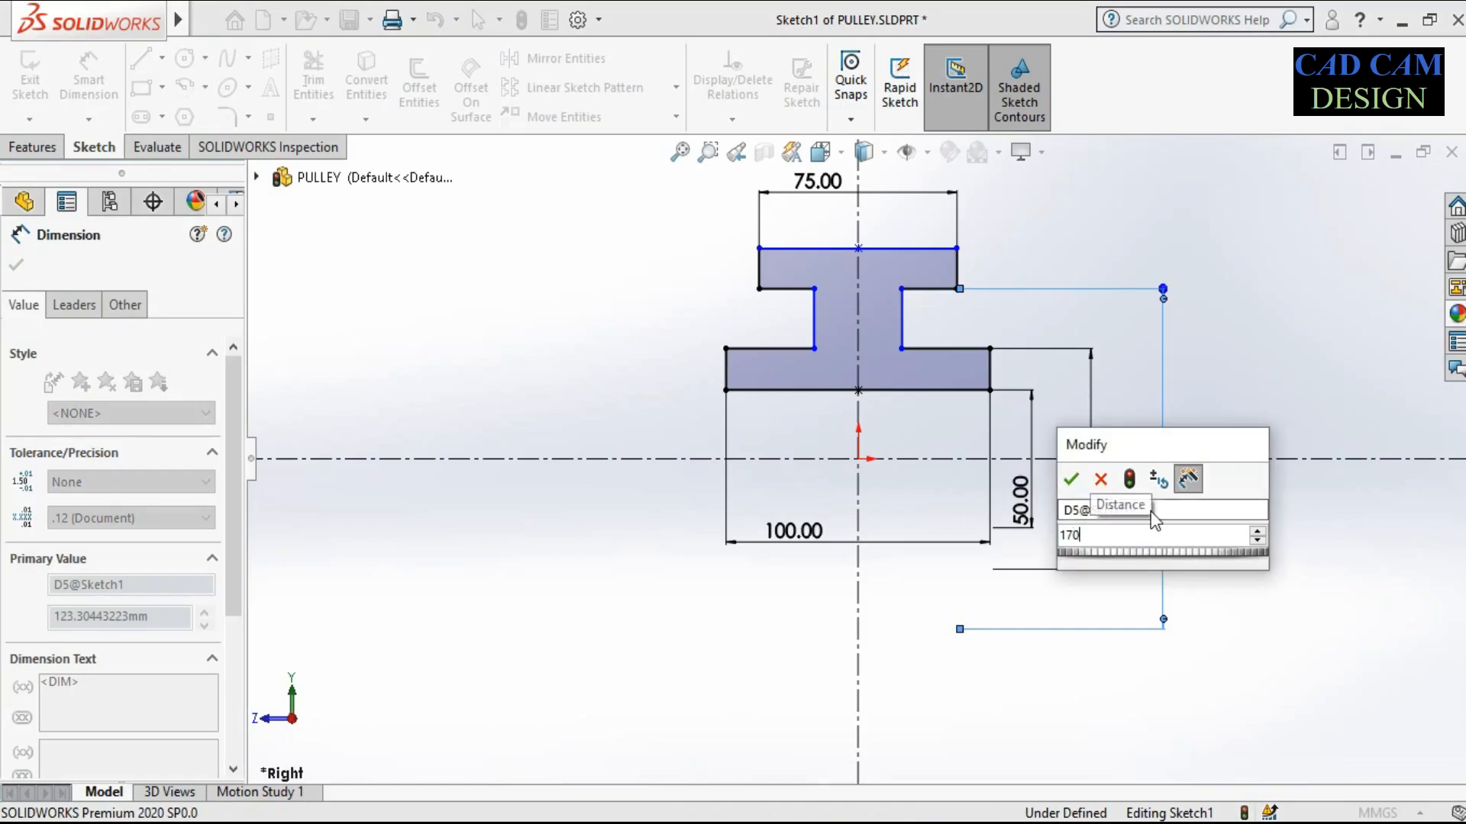
pyautogui.press('Return')
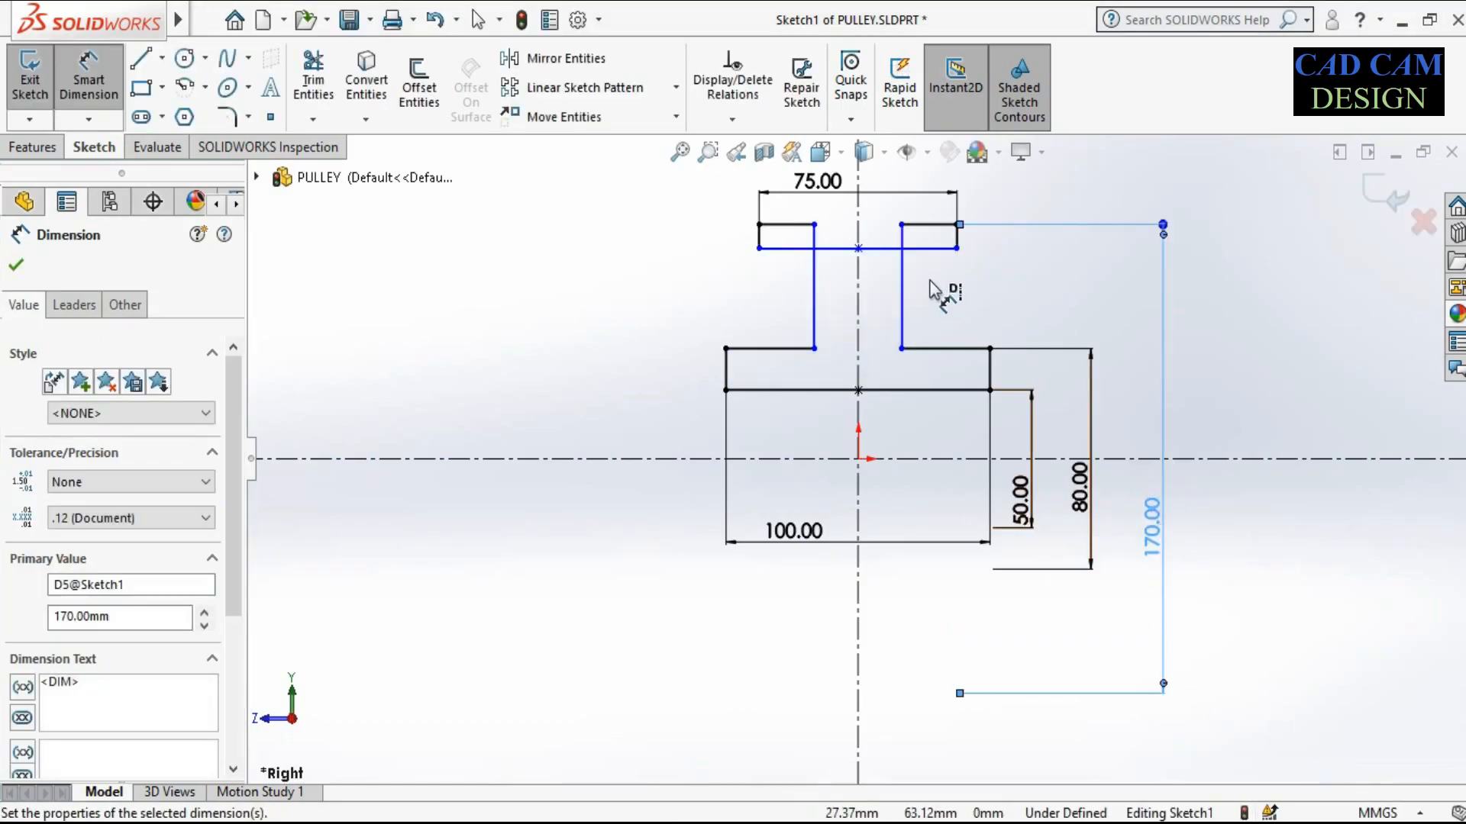
# Dimension the rim's full-width line to the horizontal centerline as a 210 mm outer pulley diameter
pyautogui.click(930, 250)
pyautogui.click(1114, 459)
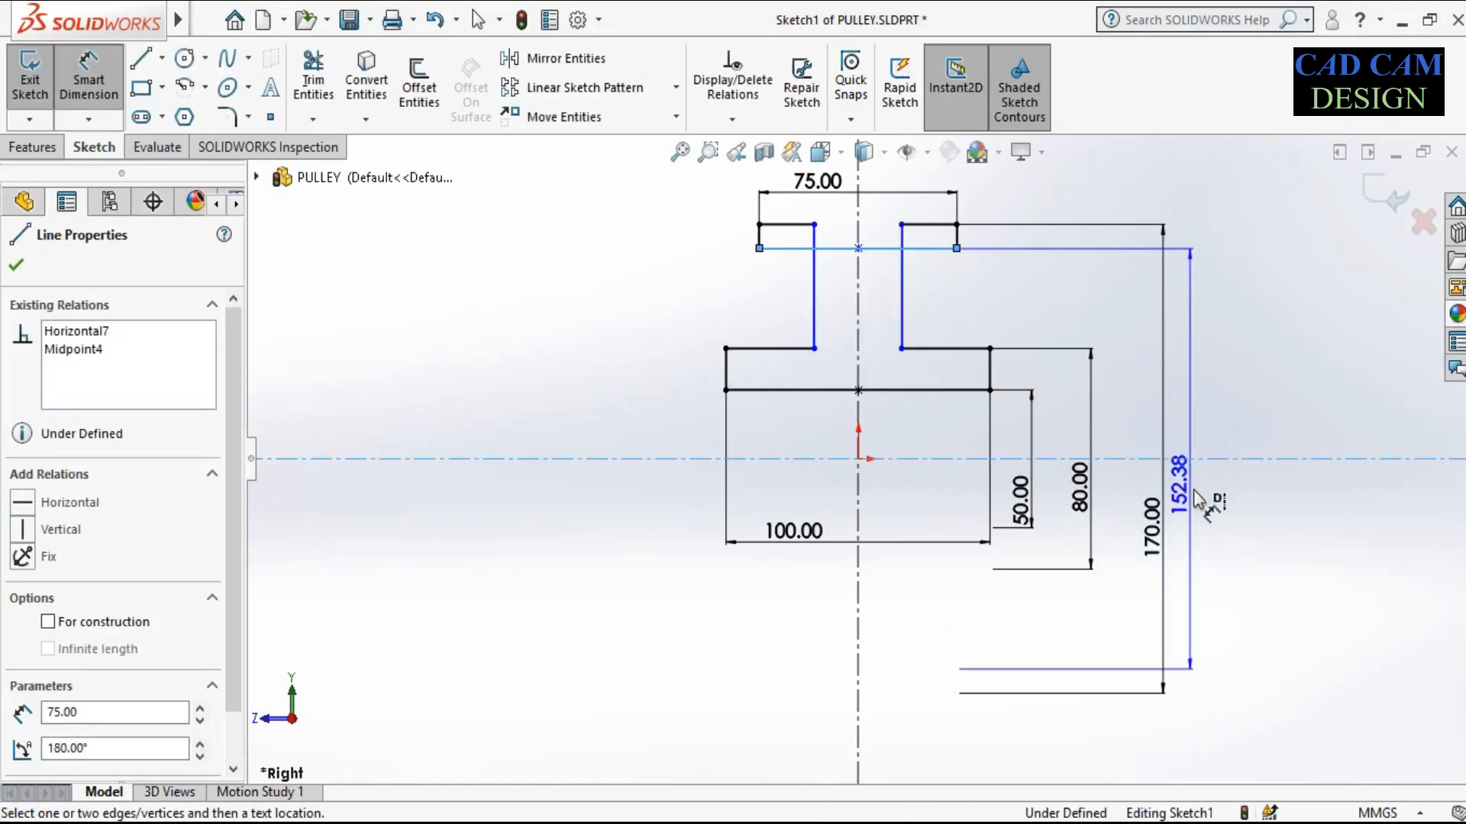
pyautogui.click(1237, 519)
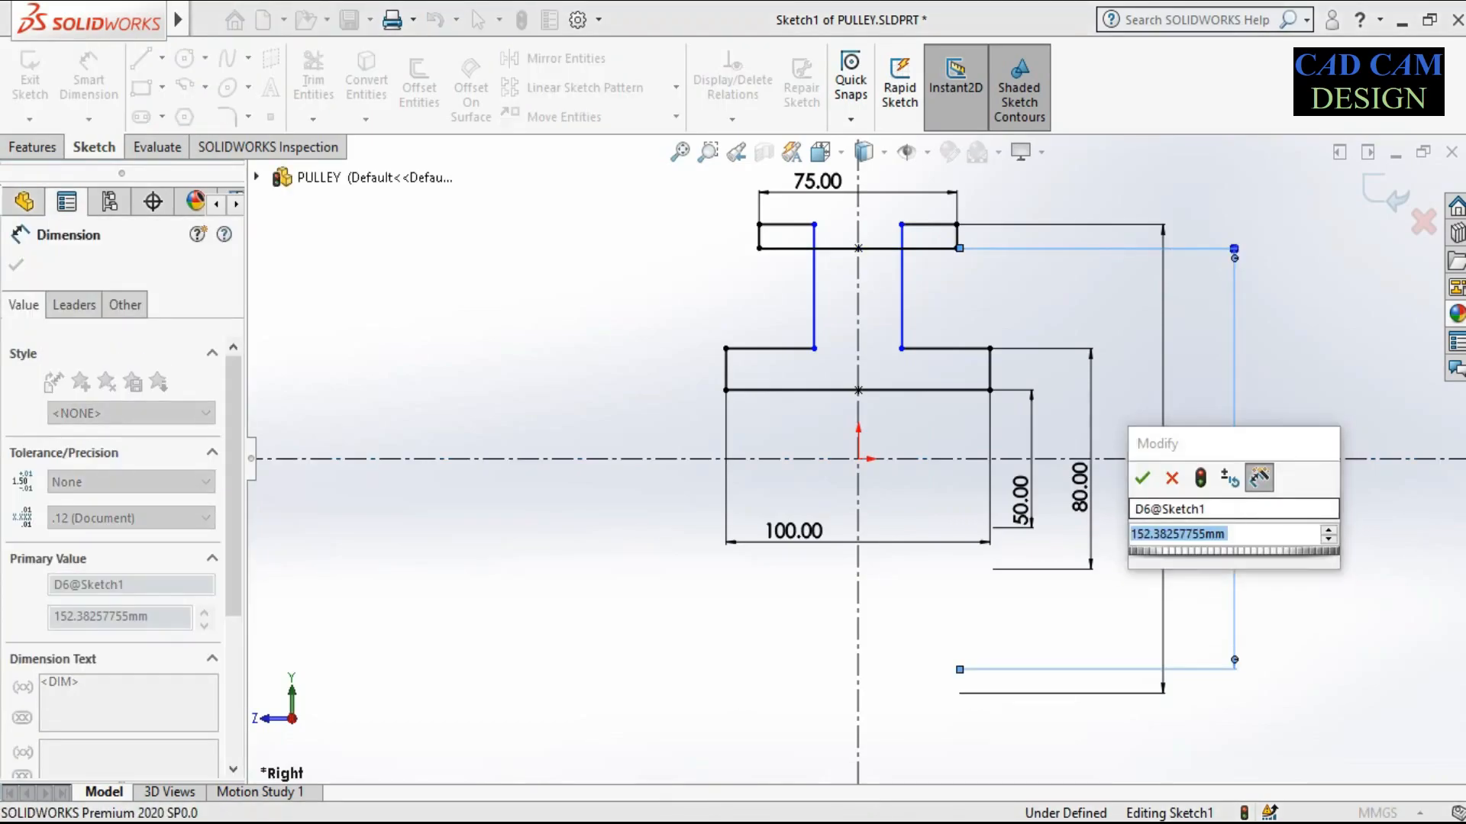
pyautogui.write('210')
pyautogui.press('Return')
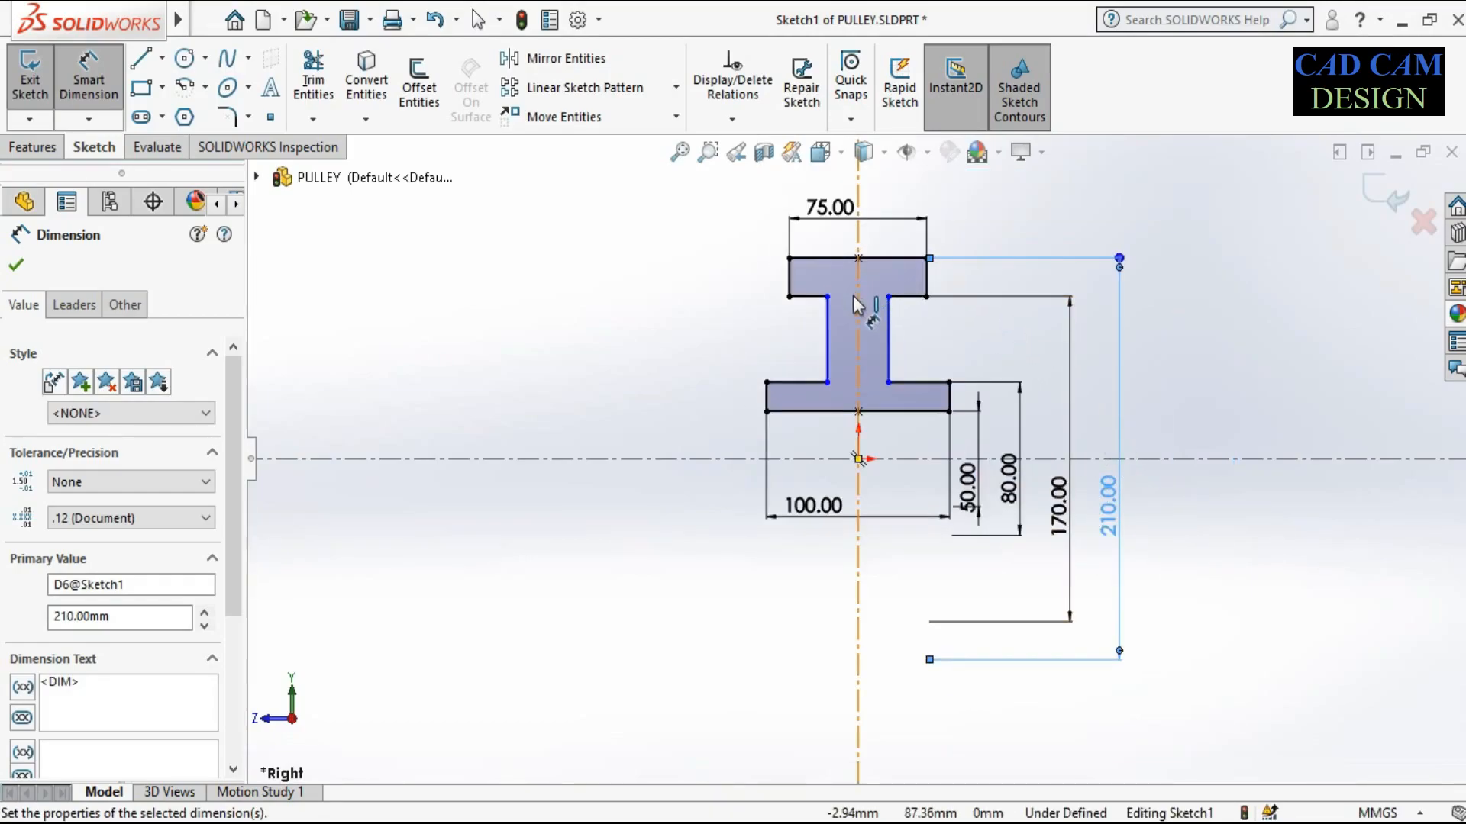
# Dimension the web thickness between its two vertical lines as 15 mm
pyautogui.click(828, 326)
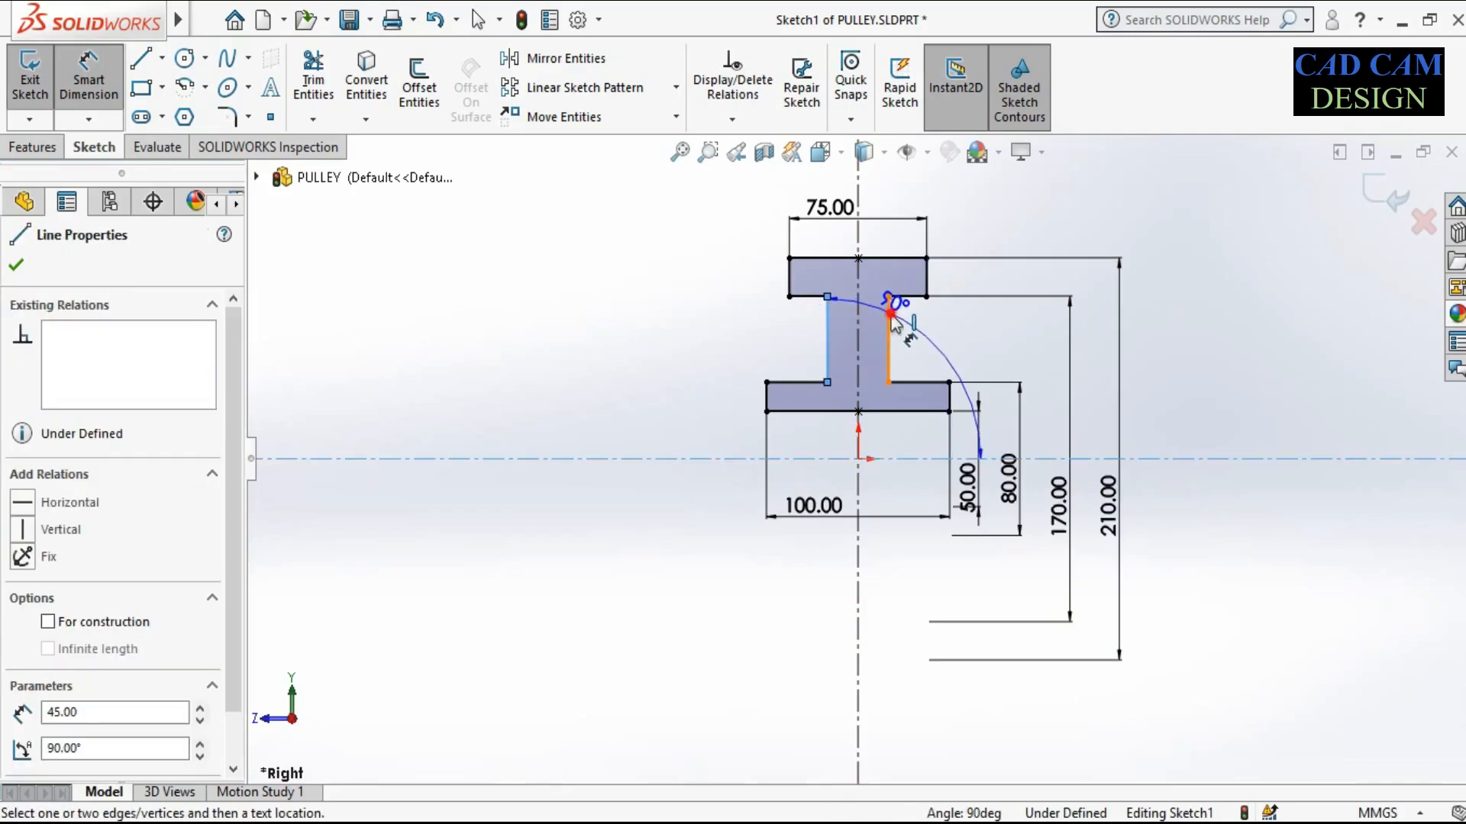
pyautogui.click(889, 314)
pyautogui.click(748, 320)
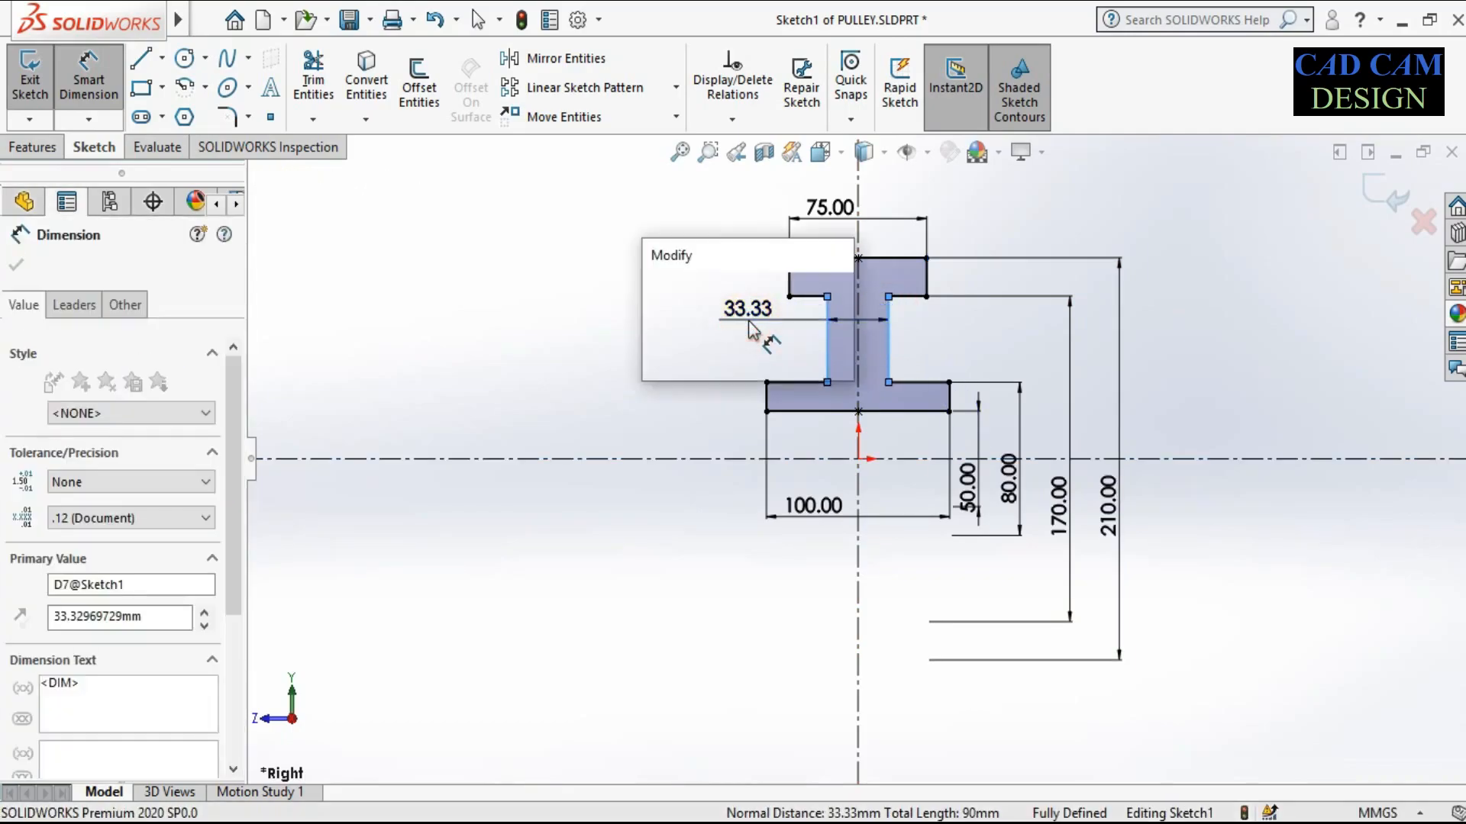
pyautogui.press('Return')
pyautogui.click(703, 304)
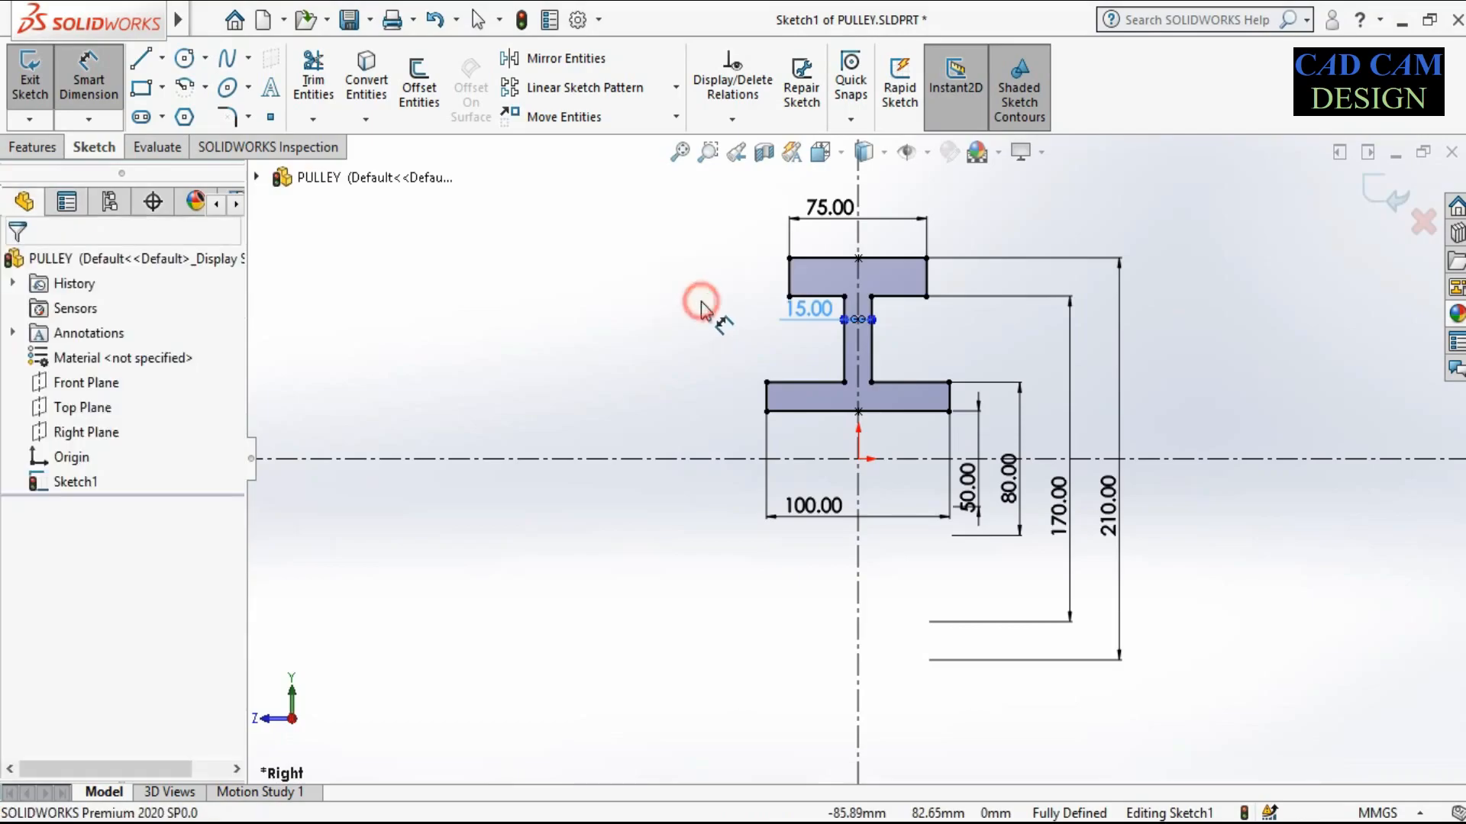
# Finish the sketch and revolve the section 360 degrees about the horizontal centerline
pyautogui.click(1390, 195)
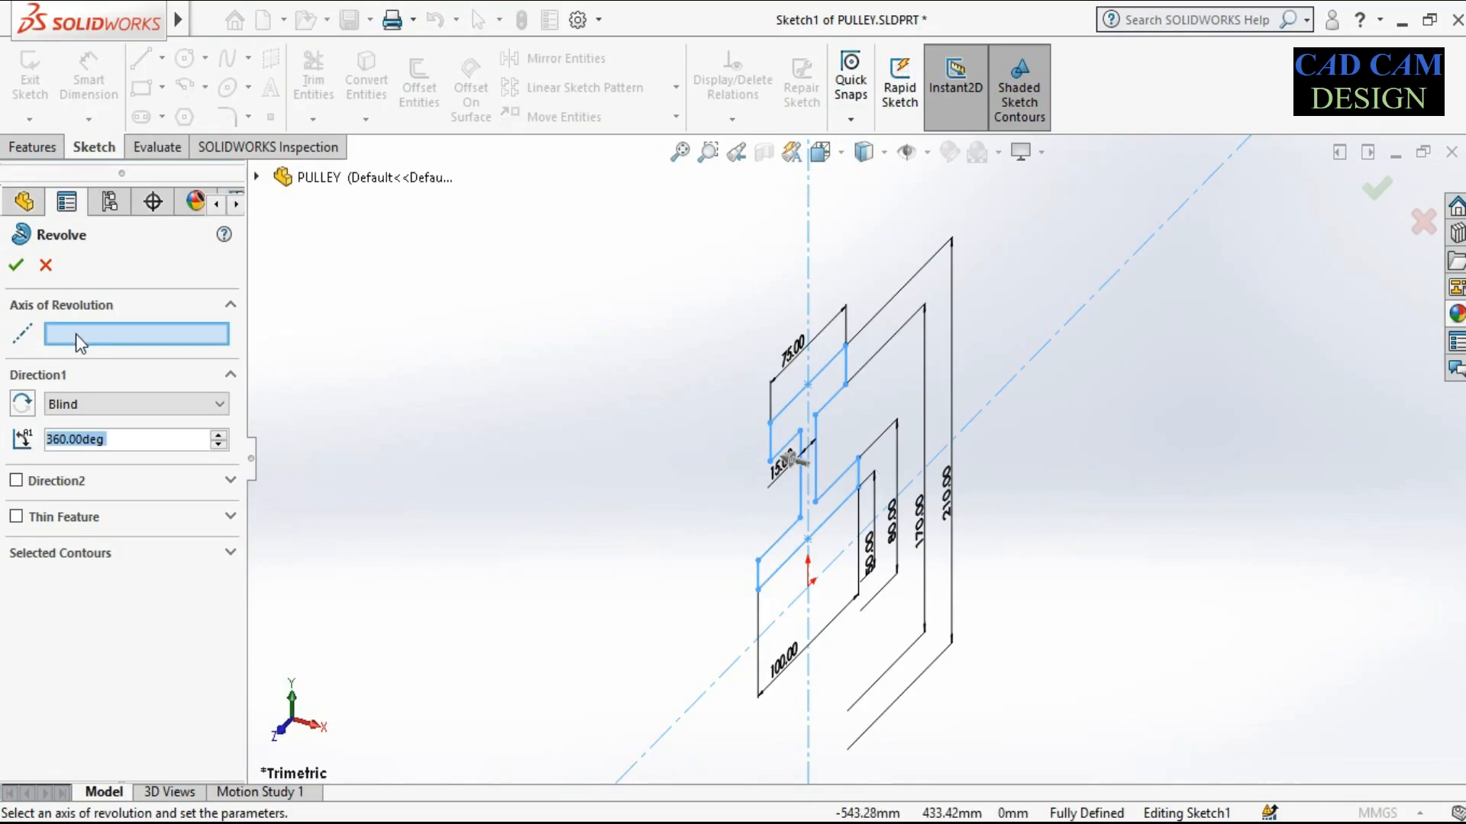
pyautogui.click(75, 332)
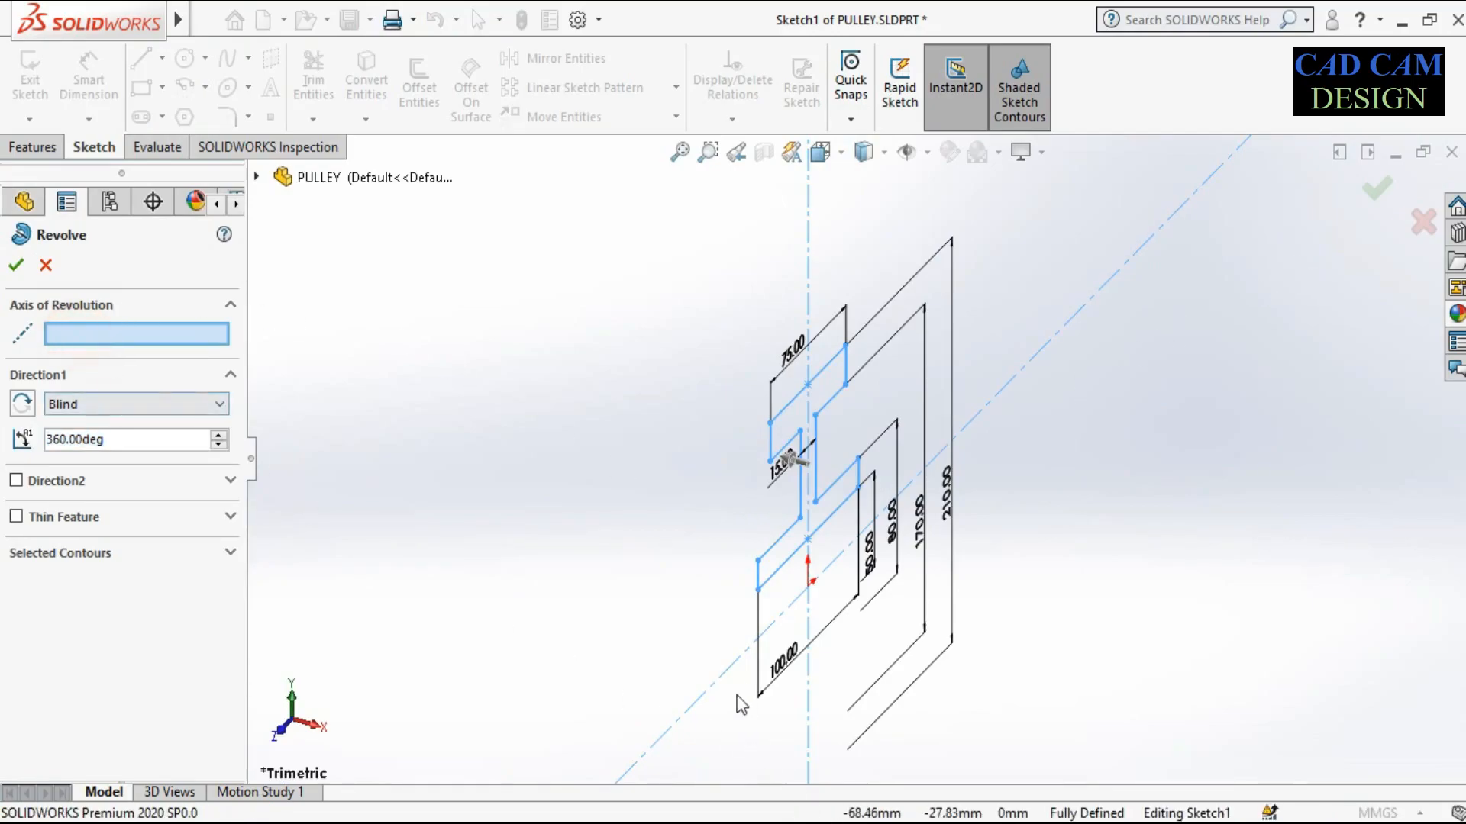
pyautogui.click(731, 662)
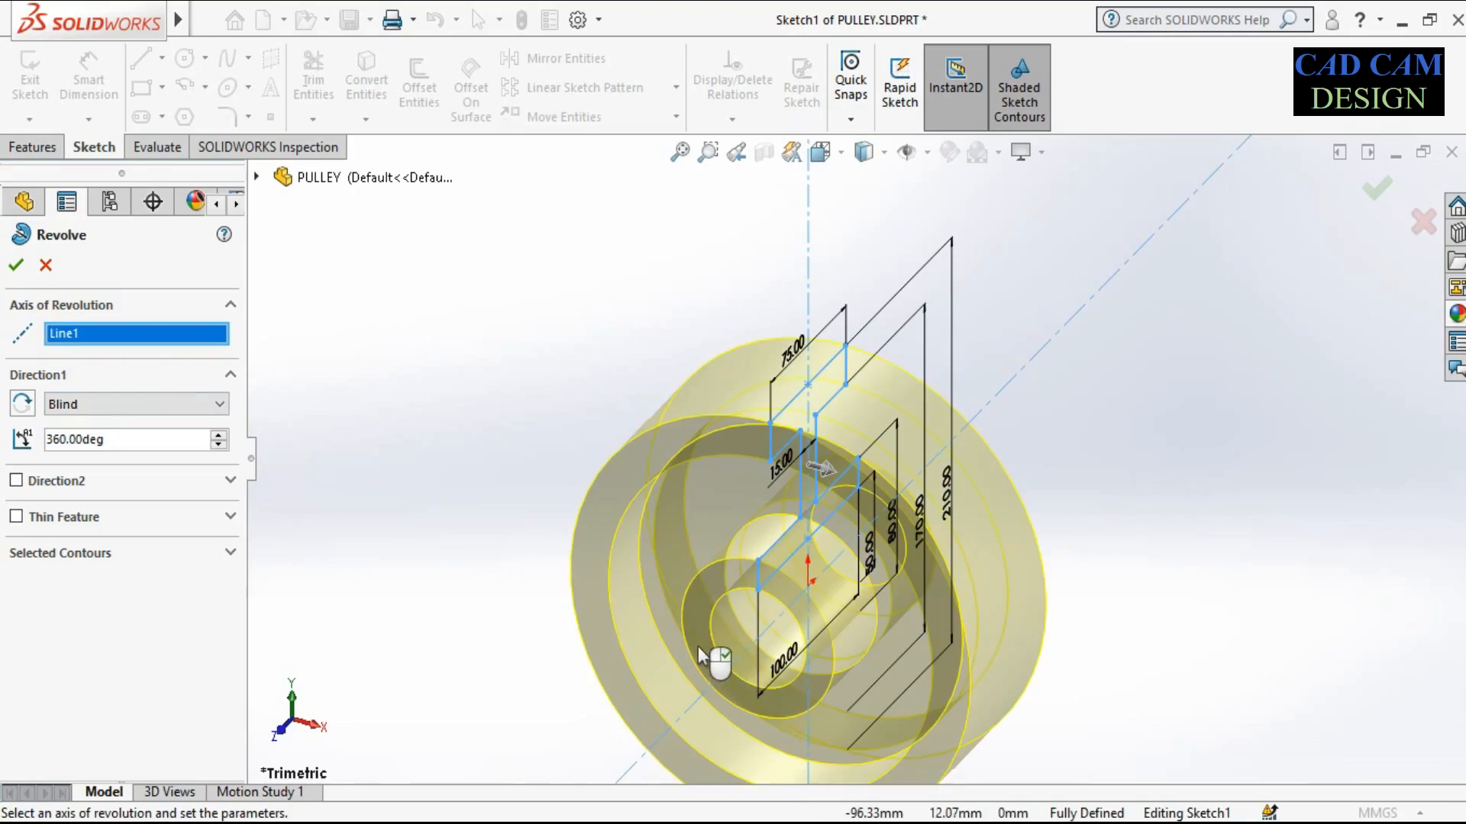
pyautogui.click(16, 266)
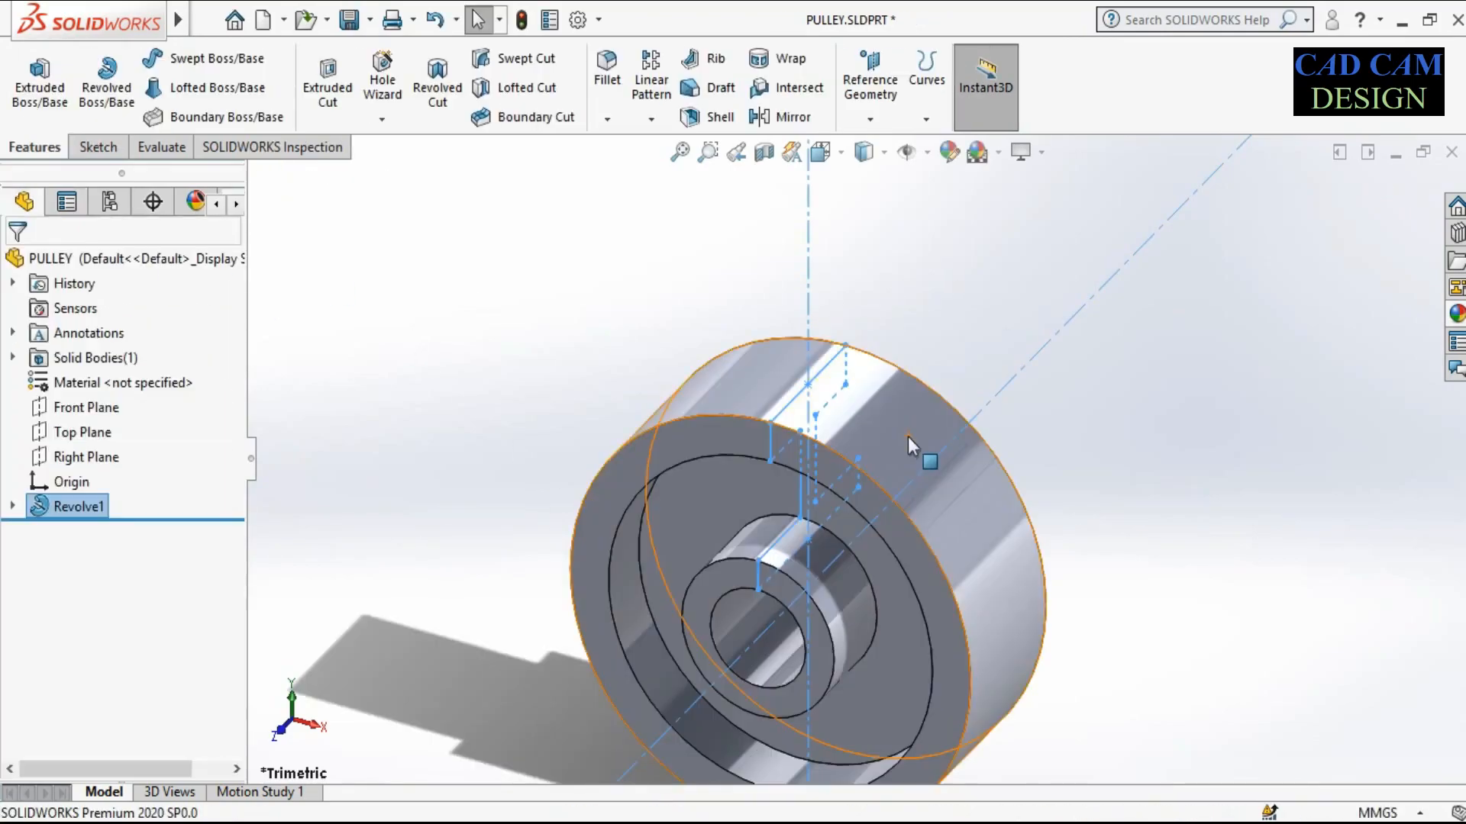
# Set up a 6 mm fillet on the front side's hub-to-web edge, web-to-rim edge and inner rim edge
pyautogui.scroll(2, 902, 320)
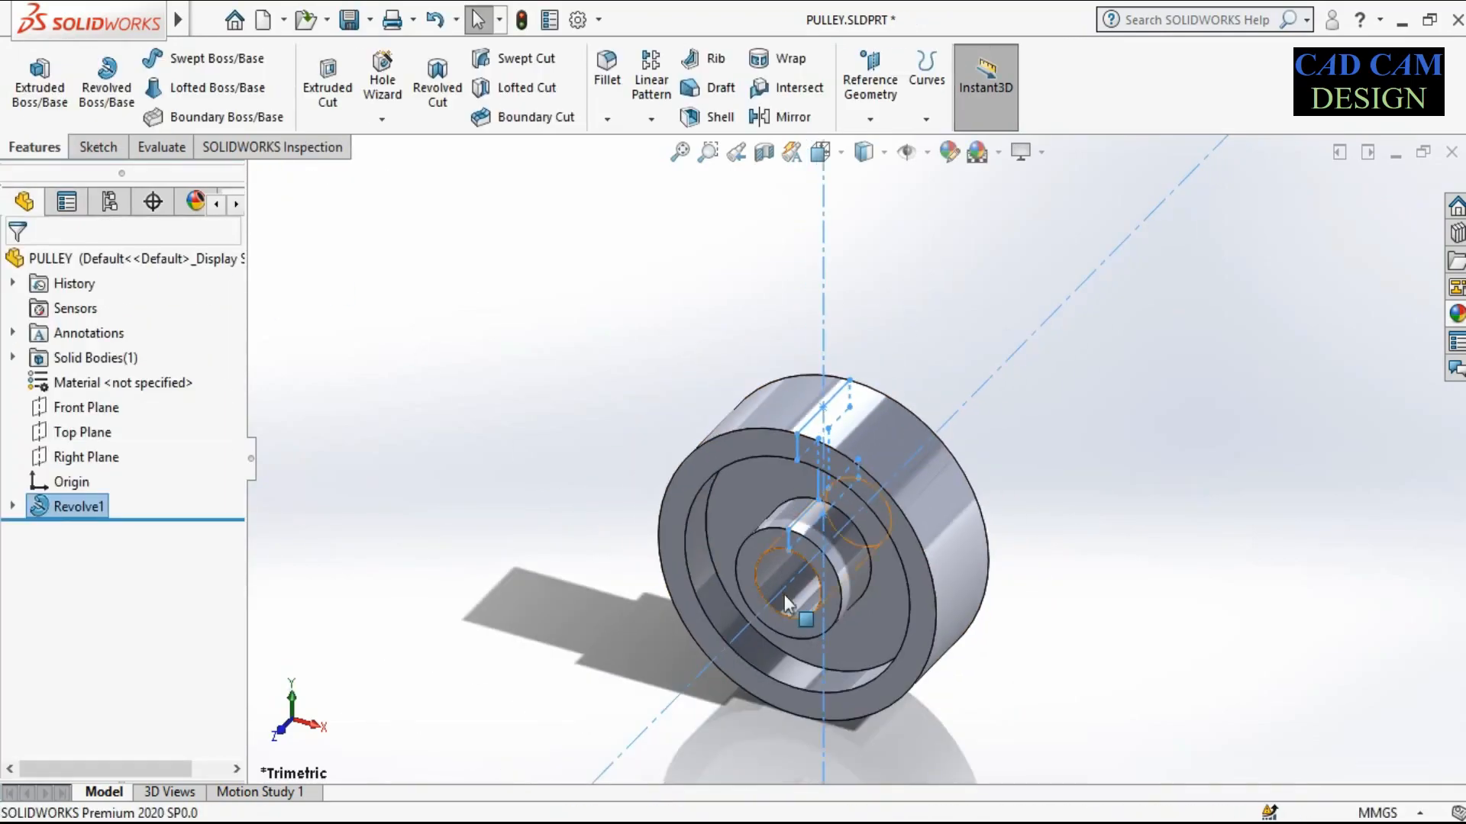
pyautogui.scroll(-3, 797, 603)
pyautogui.click(479, 473)
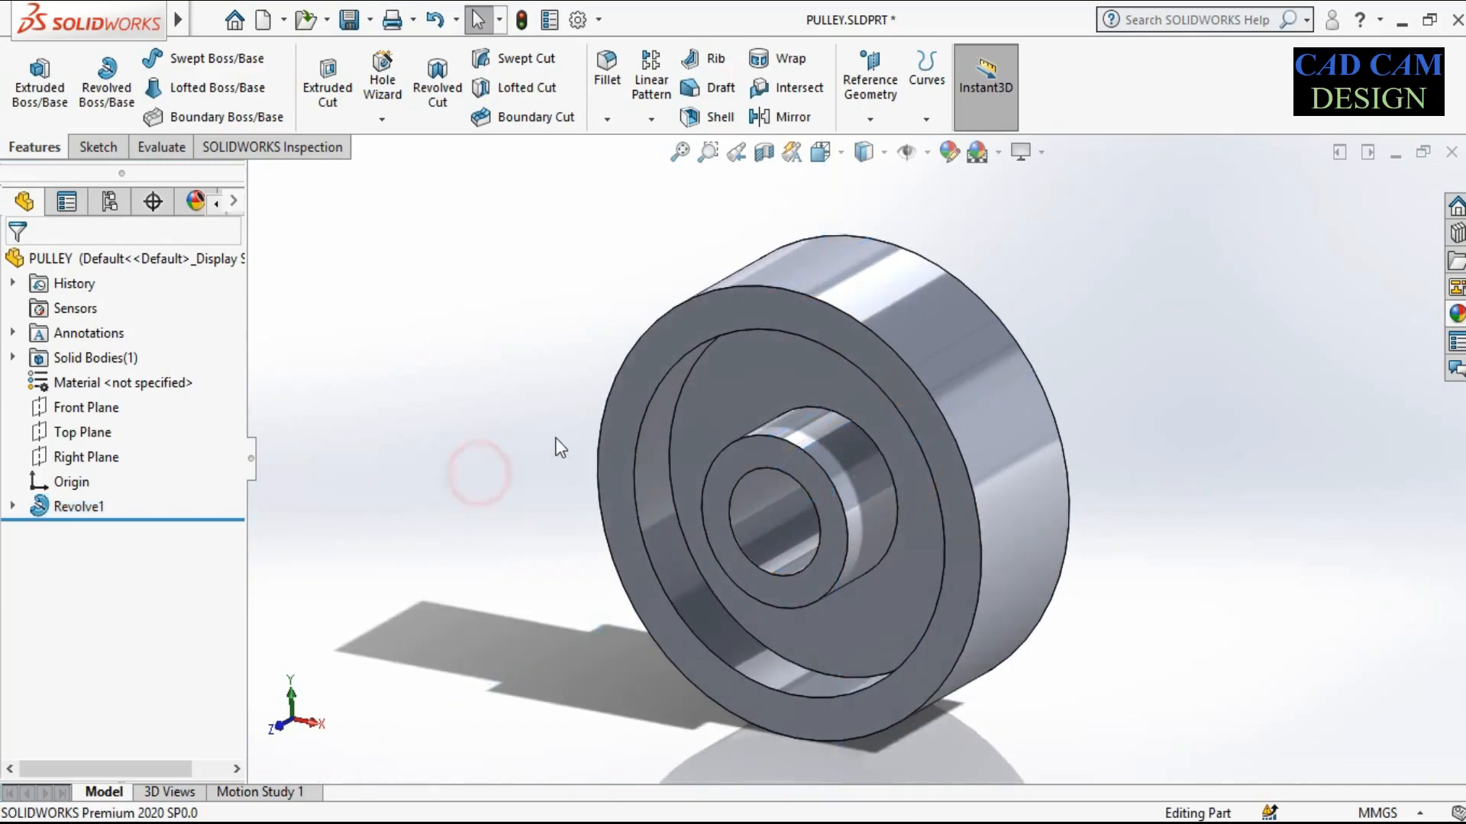
pyautogui.moveTo(604, 431)
pyautogui.mouseDown(button='middle')
pyautogui.moveTo(511, 400)
pyautogui.moveTo(468, 425)
pyautogui.moveTo(589, 415)
pyautogui.mouseUp(button='middle')
pyautogui.moveTo(766, 293); pyautogui.dragTo(780, 299, button='middle')
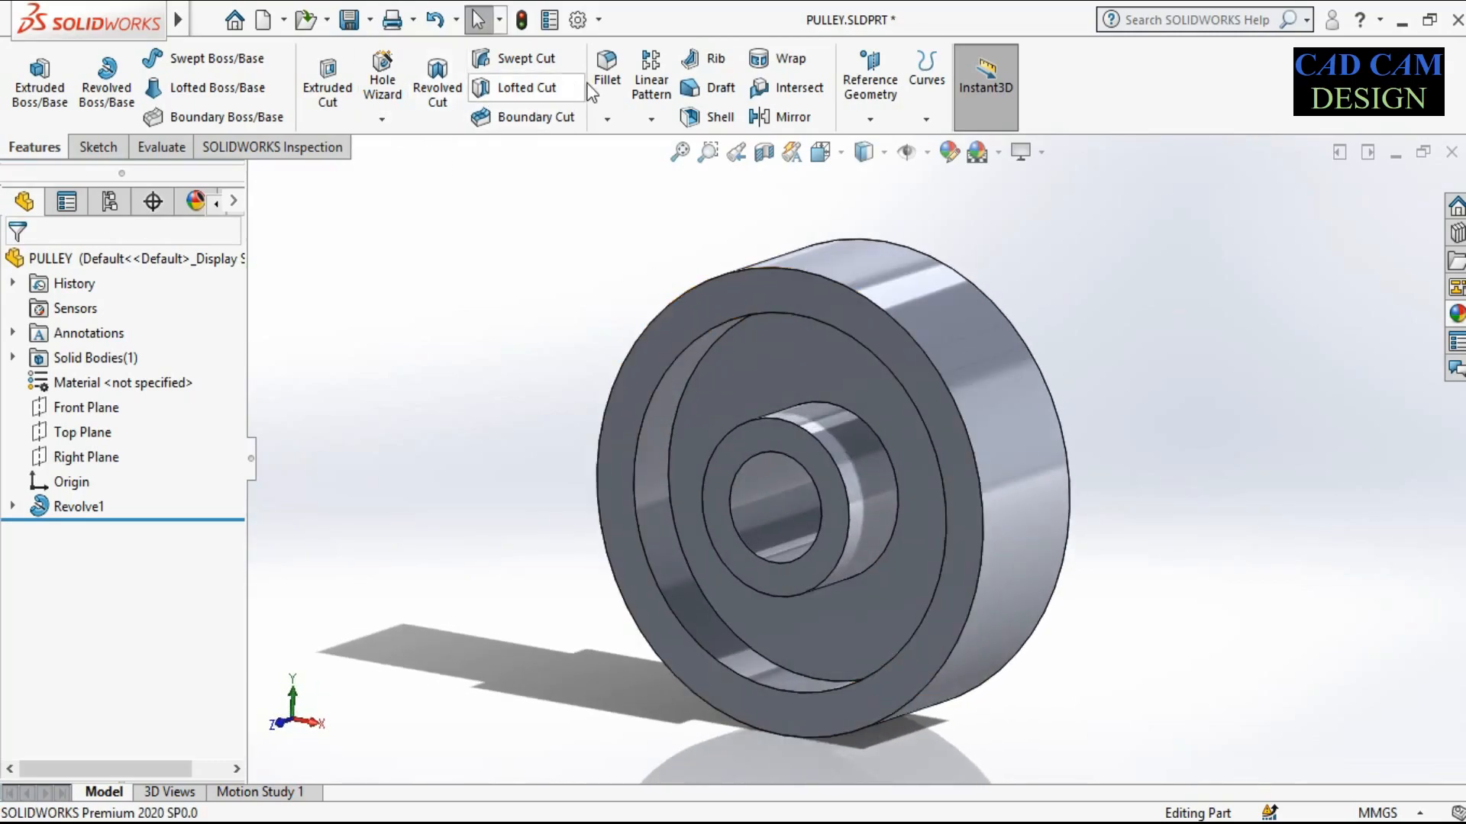
pyautogui.click(611, 67)
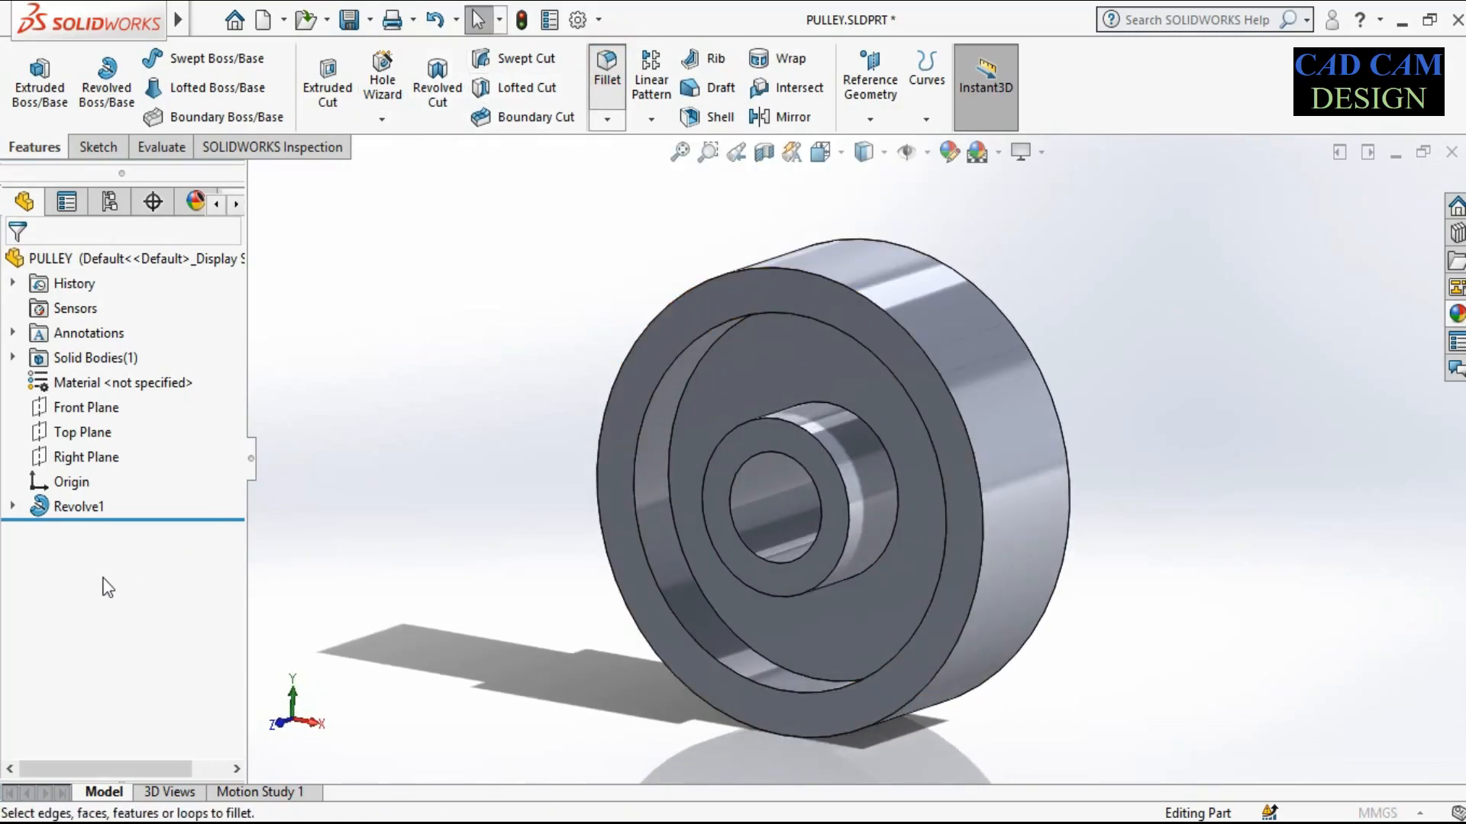
pyautogui.click(110, 722)
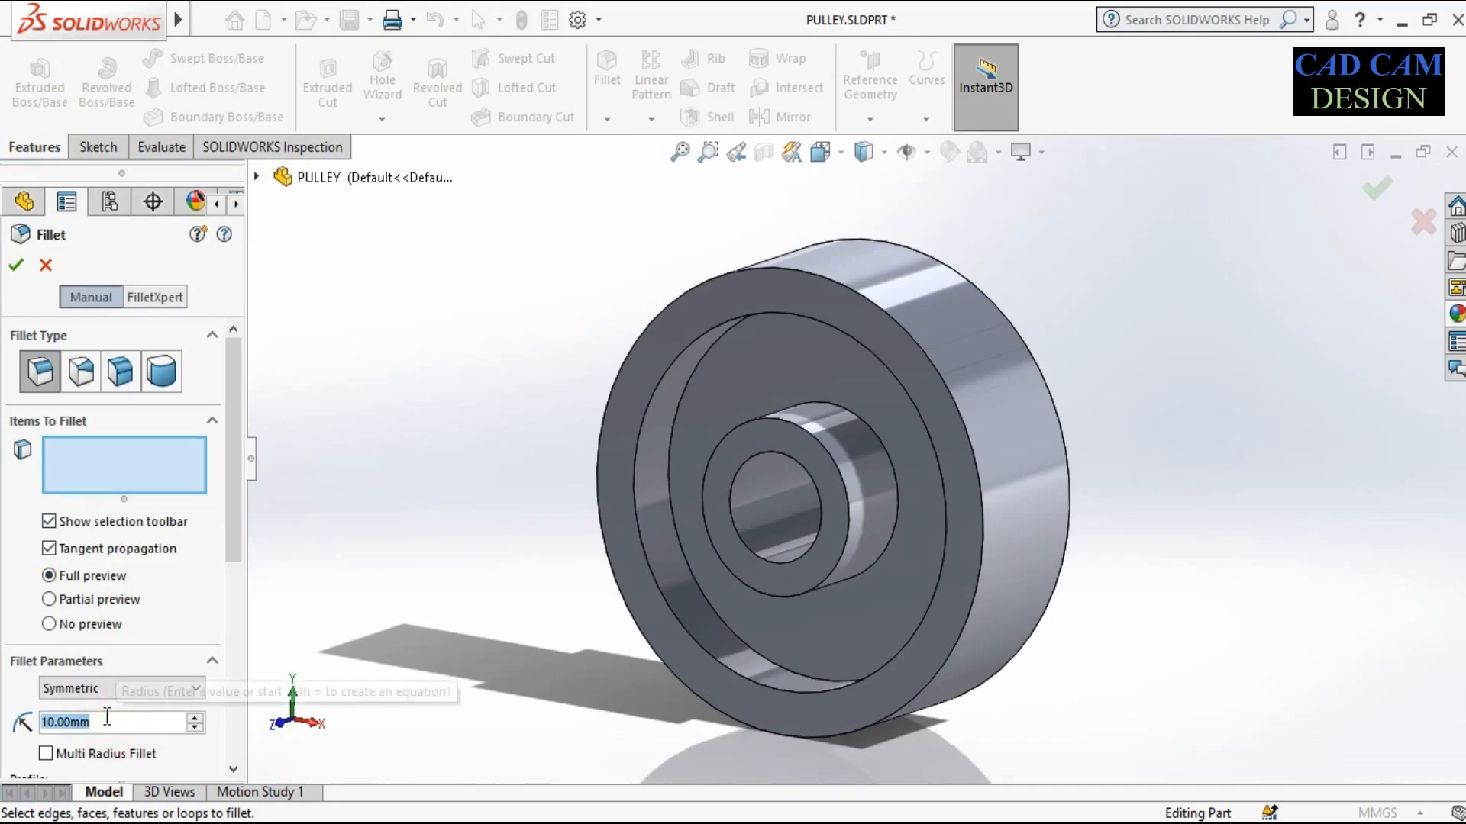
pyautogui.write('6')
pyautogui.press('Return')
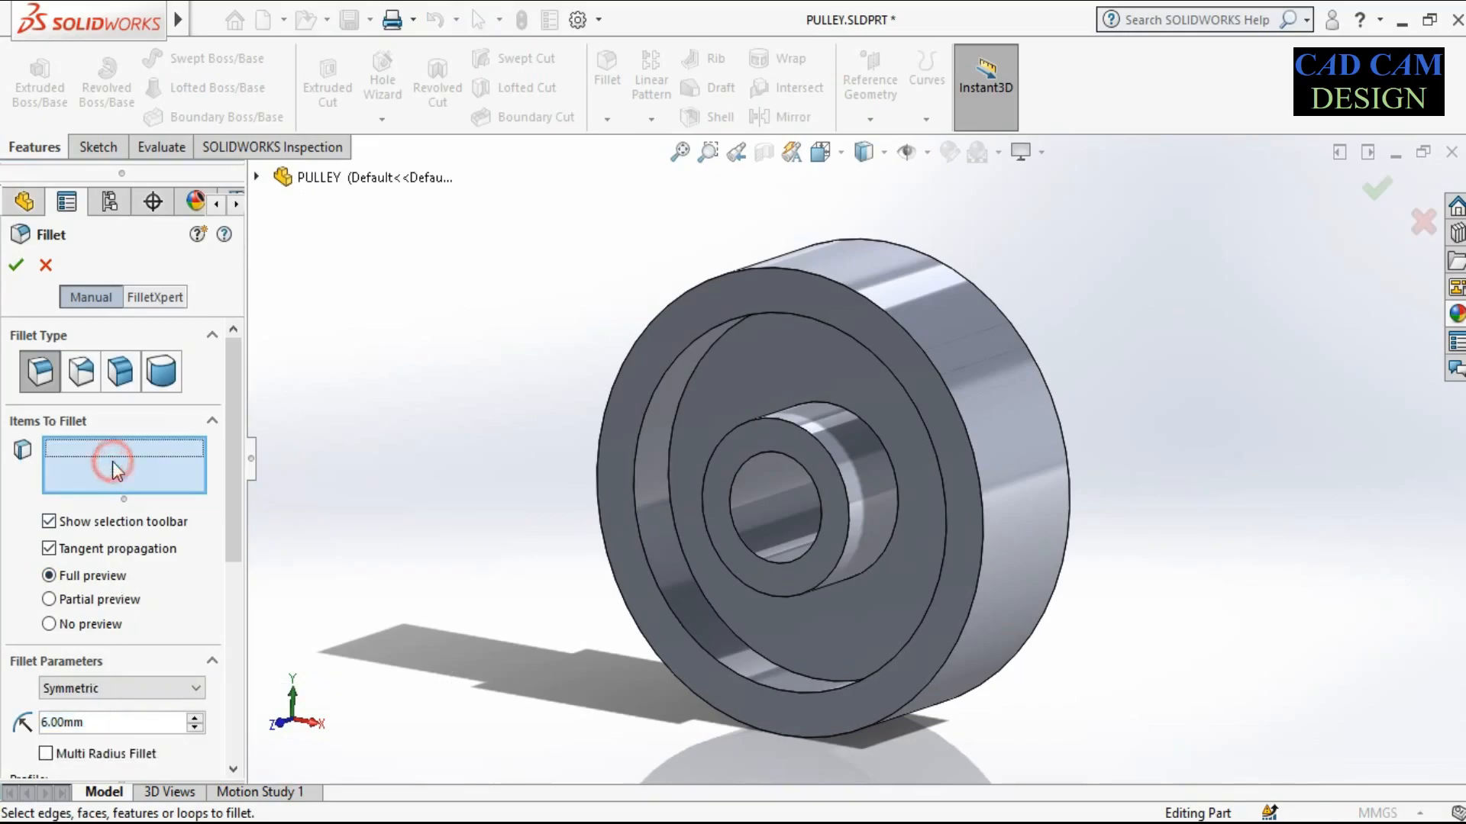
pyautogui.click(874, 426)
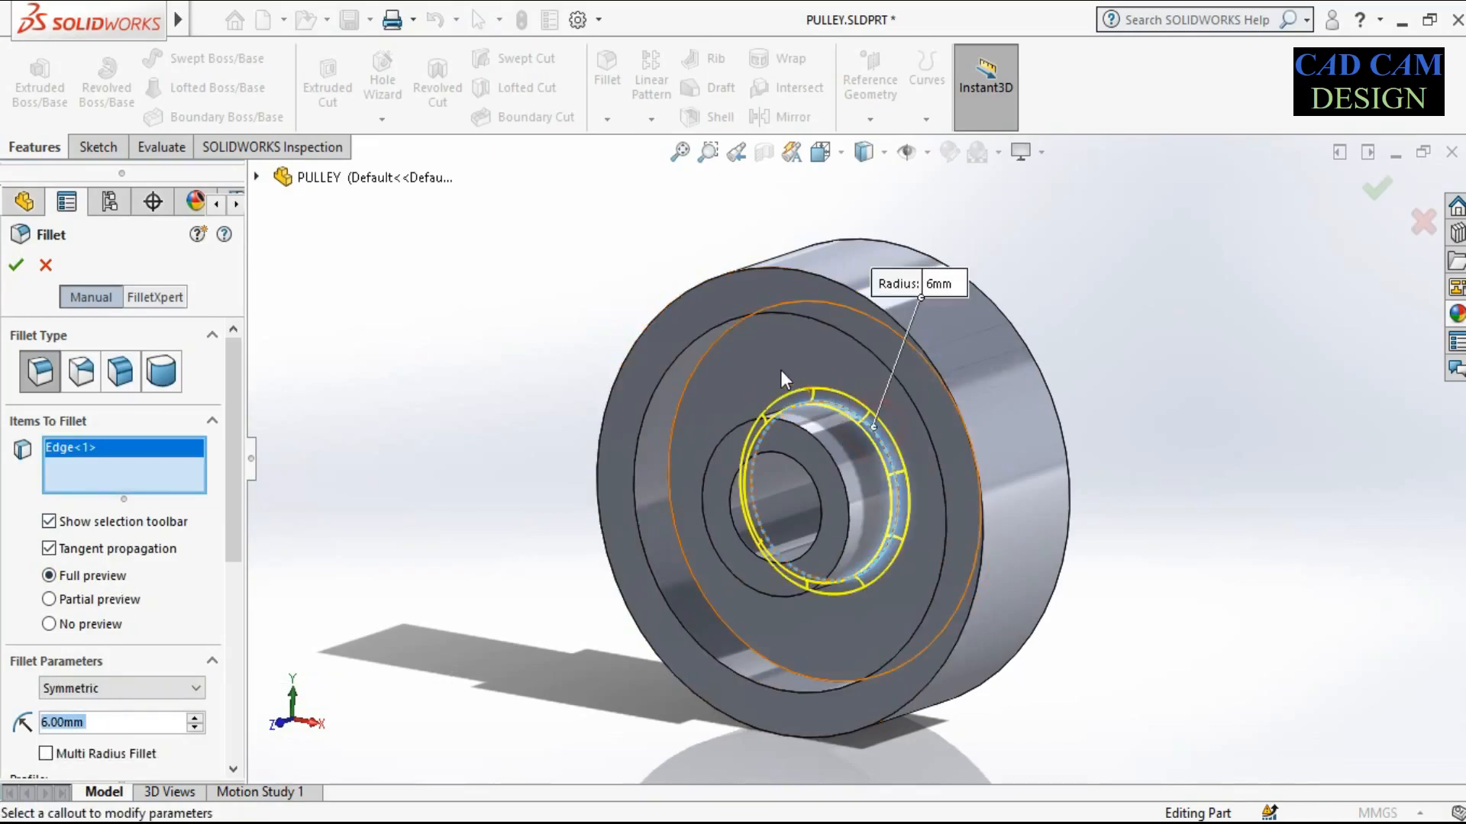
pyautogui.click(698, 347)
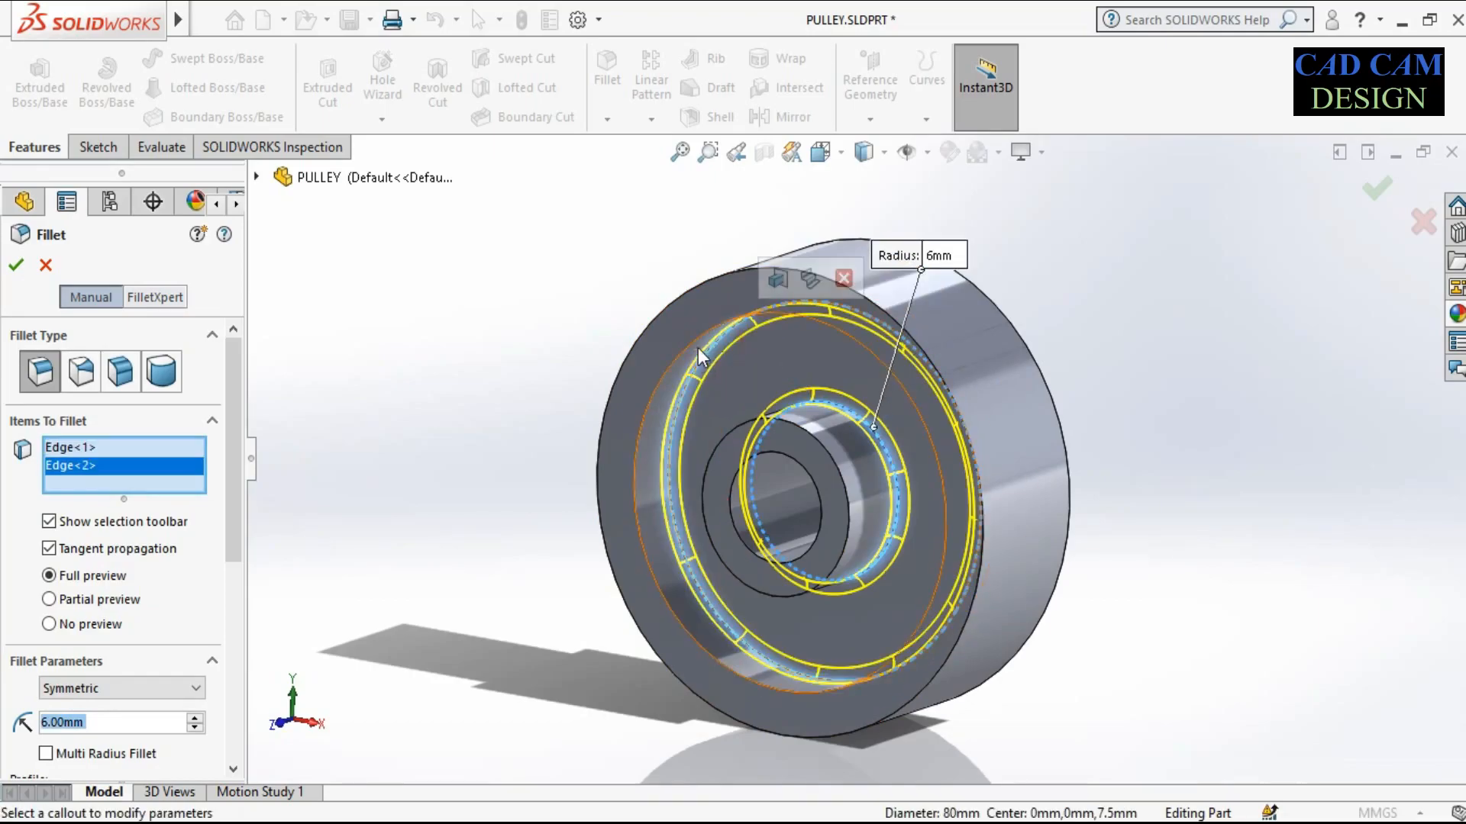
pyautogui.click(695, 342)
# Add the matching hub, web and inner rim edges on the pulley's back side and apply the 6 mm fillet
pyautogui.moveTo(695, 342); pyautogui.dragTo(859, 337, button='middle')
pyautogui.click(785, 433)
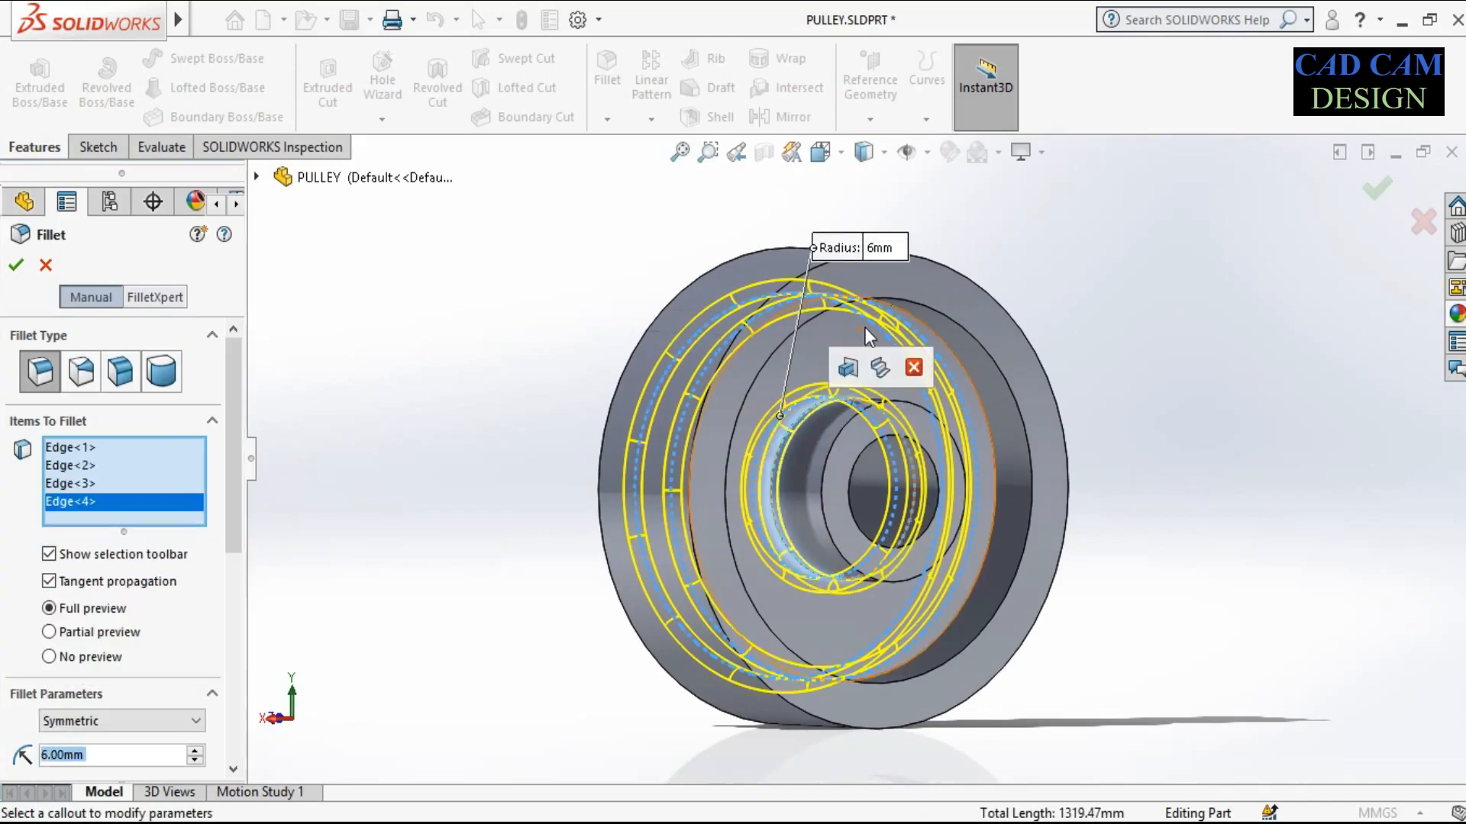
pyautogui.click(950, 336)
pyautogui.click(956, 329)
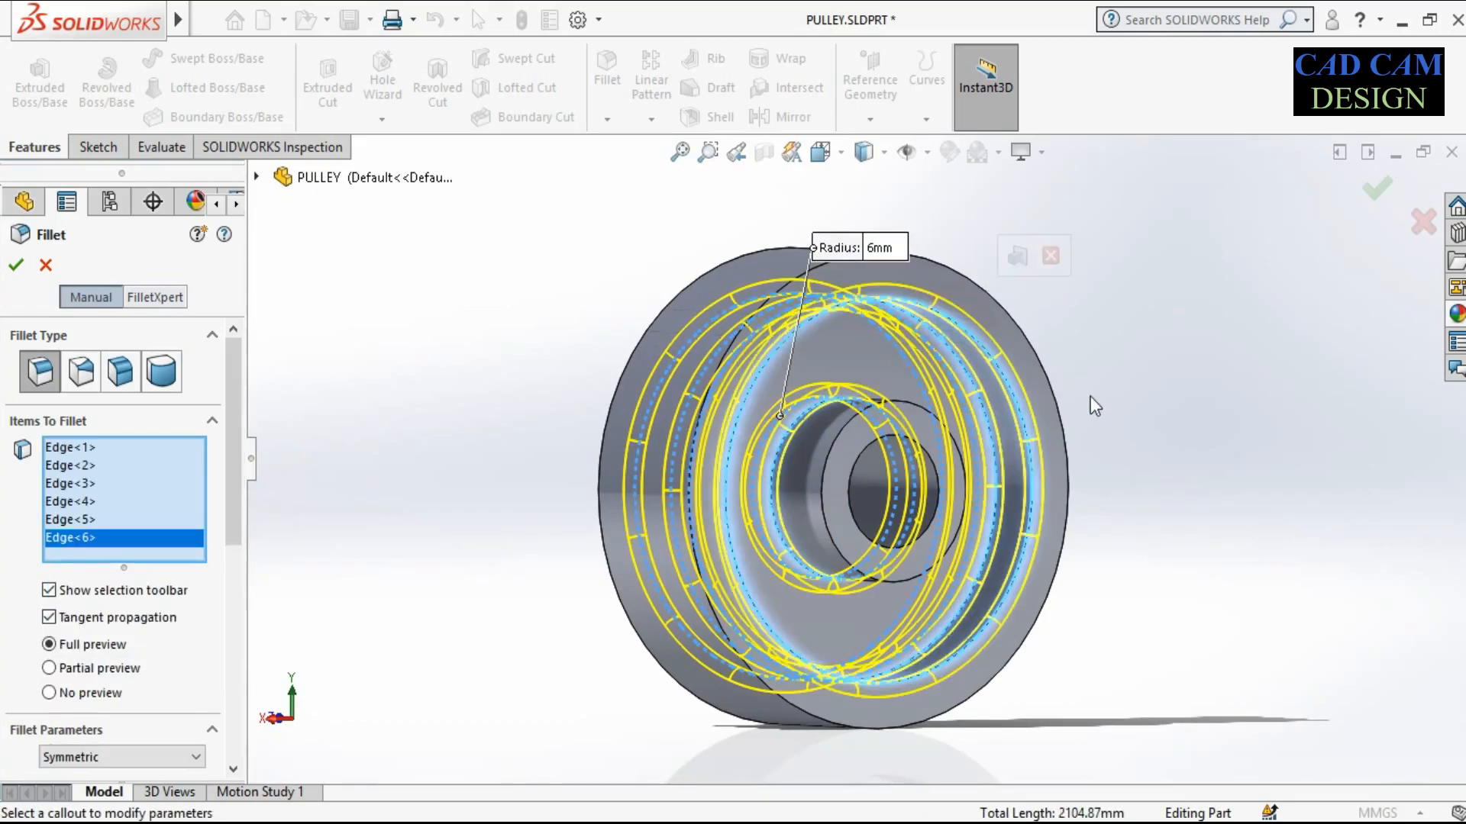
pyautogui.scroll(-3, 1135, 449)
pyautogui.moveTo(829, 386); pyautogui.dragTo(1006, 449, button='middle')
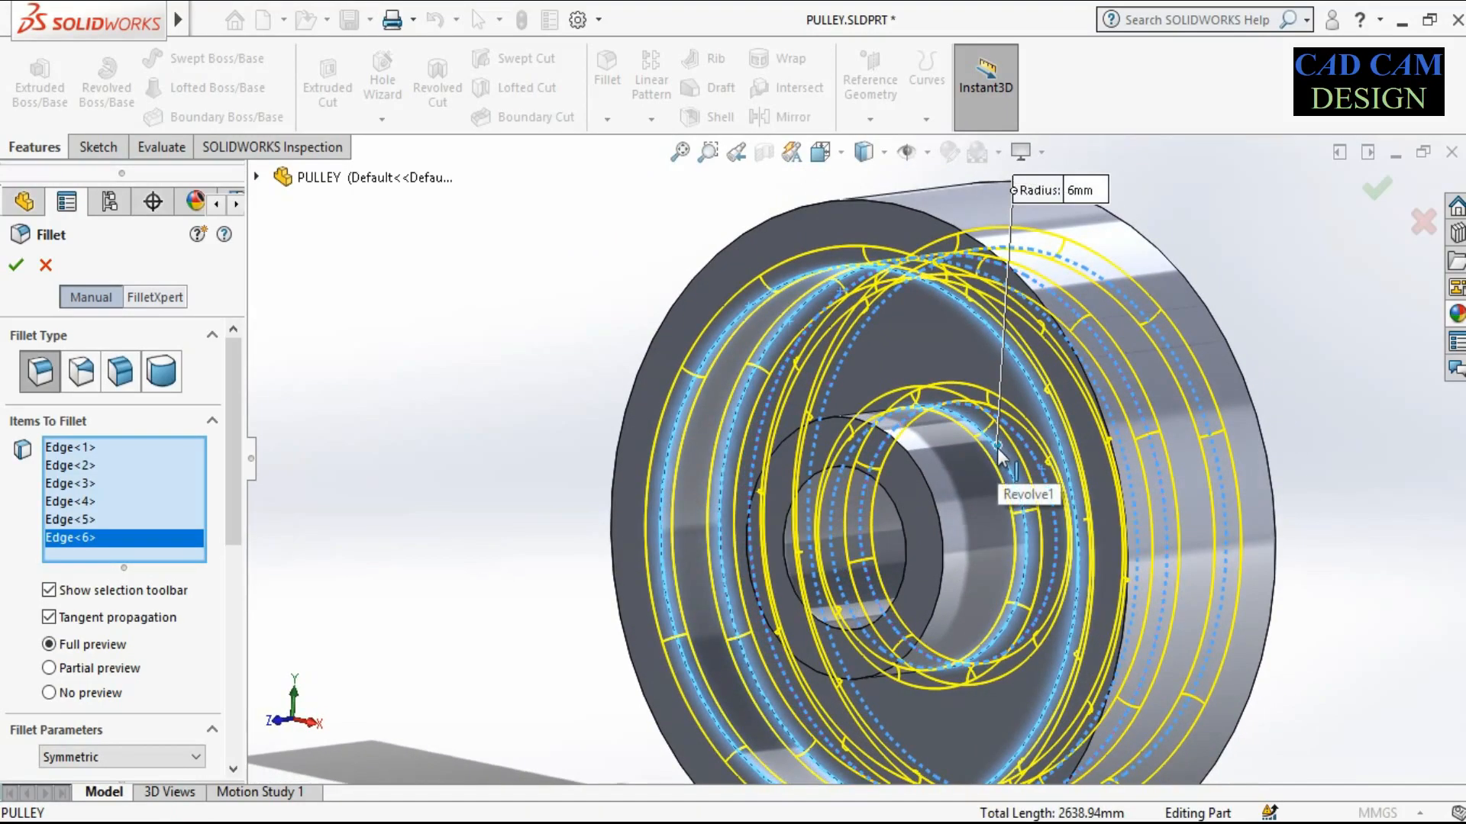
pyautogui.click(16, 265)
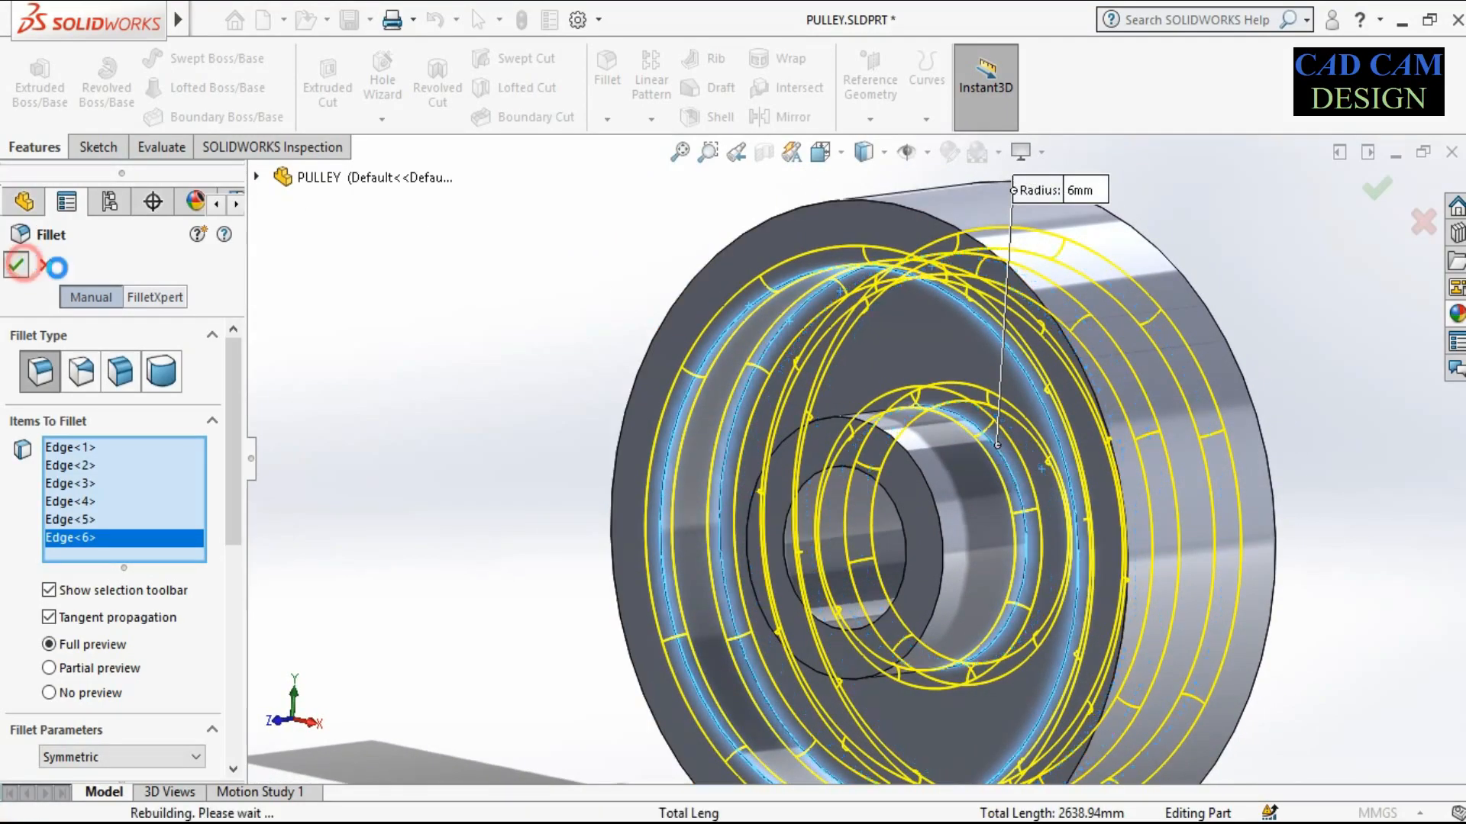
# Show a section view of the pulley cut along the Right Plane
pyautogui.scroll(2, 767, 364)
pyautogui.moveTo(766, 363)
pyautogui.mouseDown(button='middle')
pyautogui.moveTo(835, 391)
pyautogui.moveTo(782, 381)
pyautogui.mouseUp(button='middle')
pyautogui.click(764, 152)
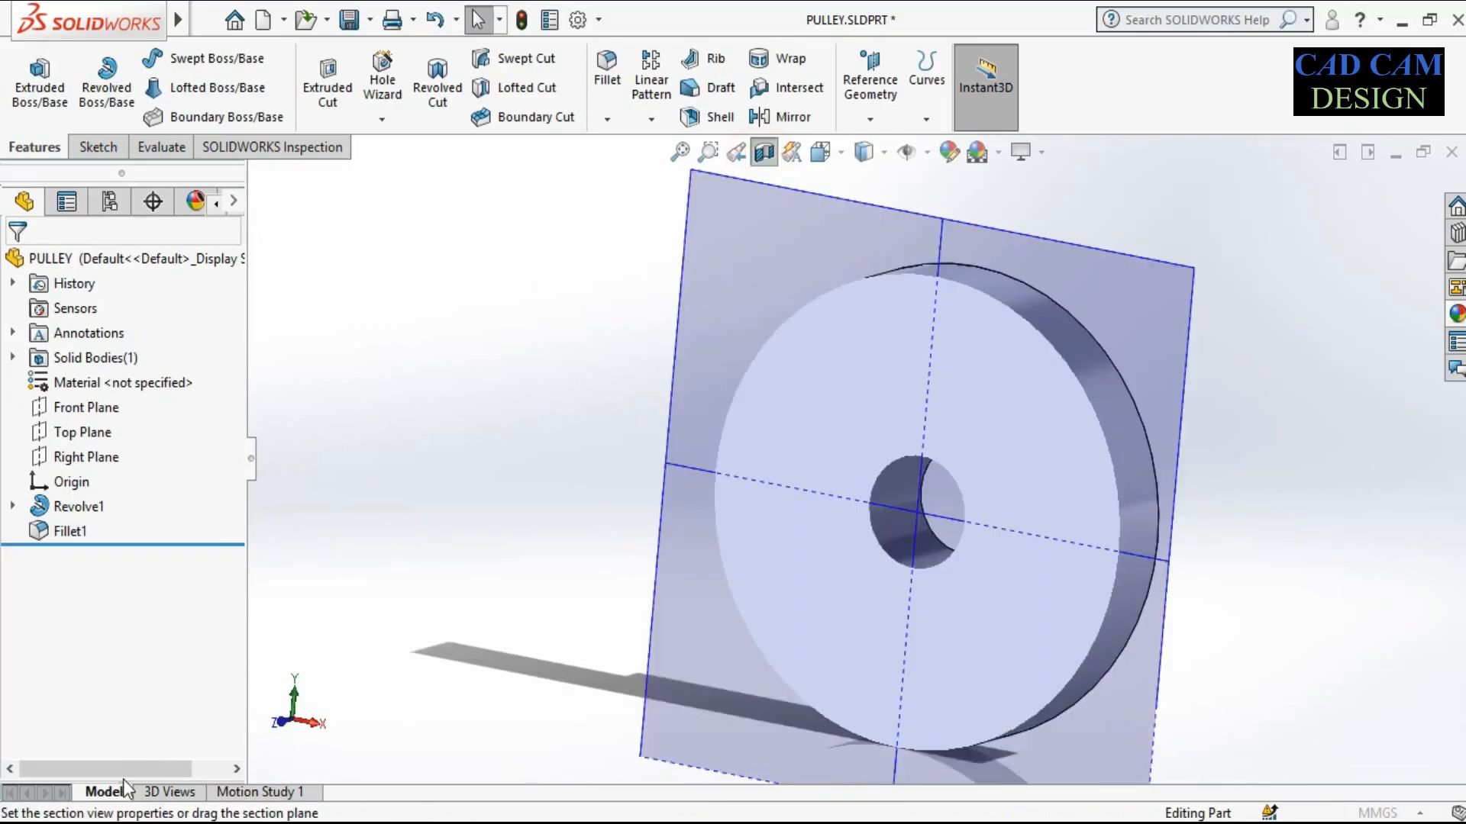
pyautogui.click(83, 673)
pyautogui.click(113, 674)
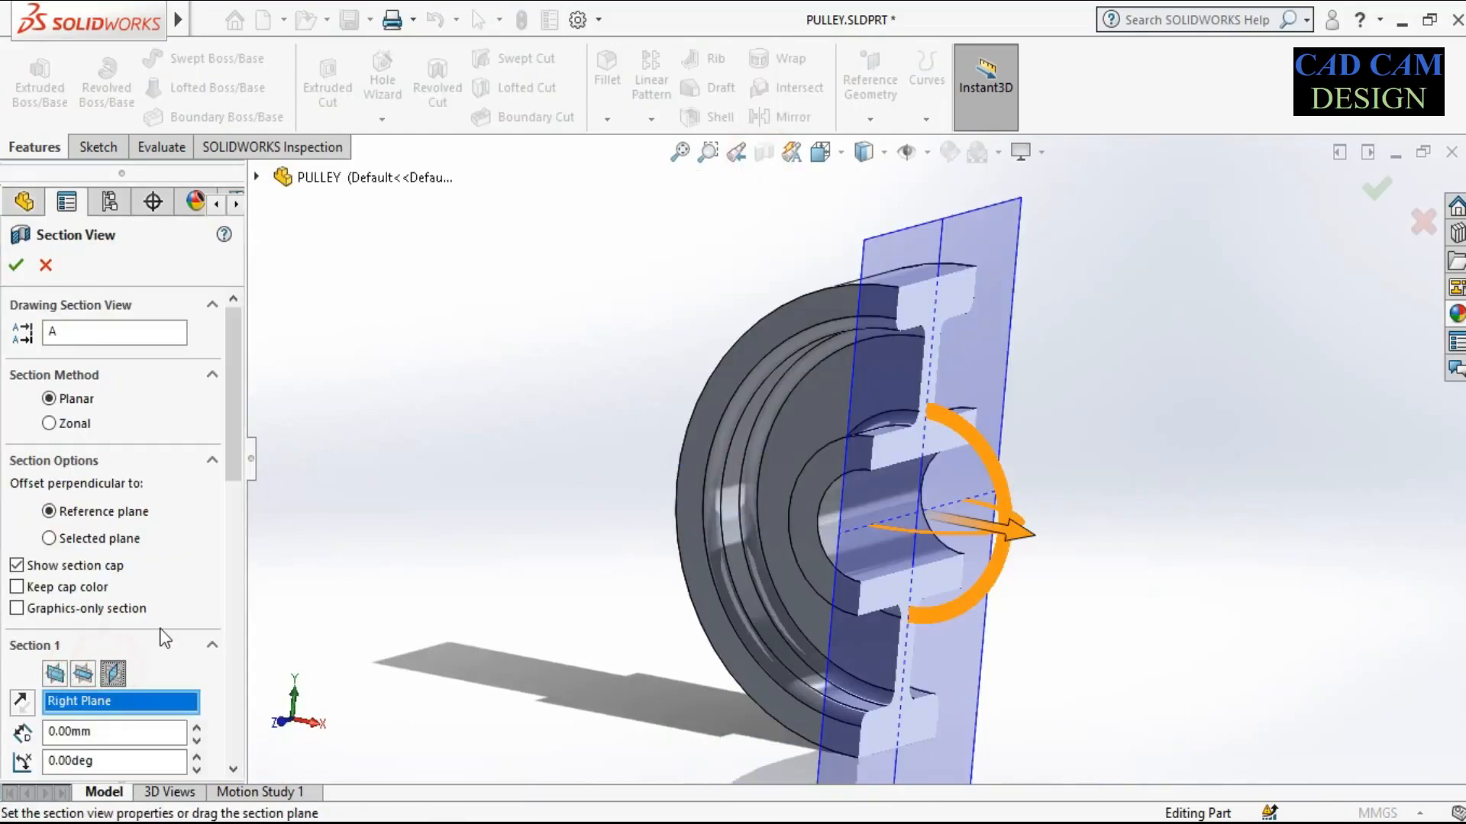
pyautogui.click(17, 267)
# Set up a chamfer on both end edges of the hub bore with a distance of 5 mm
pyautogui.moveTo(603, 435); pyautogui.dragTo(1017, 469, button='middle')
pyautogui.scroll(-1, 1022, 457)
pyautogui.scroll(1, 832, 439)
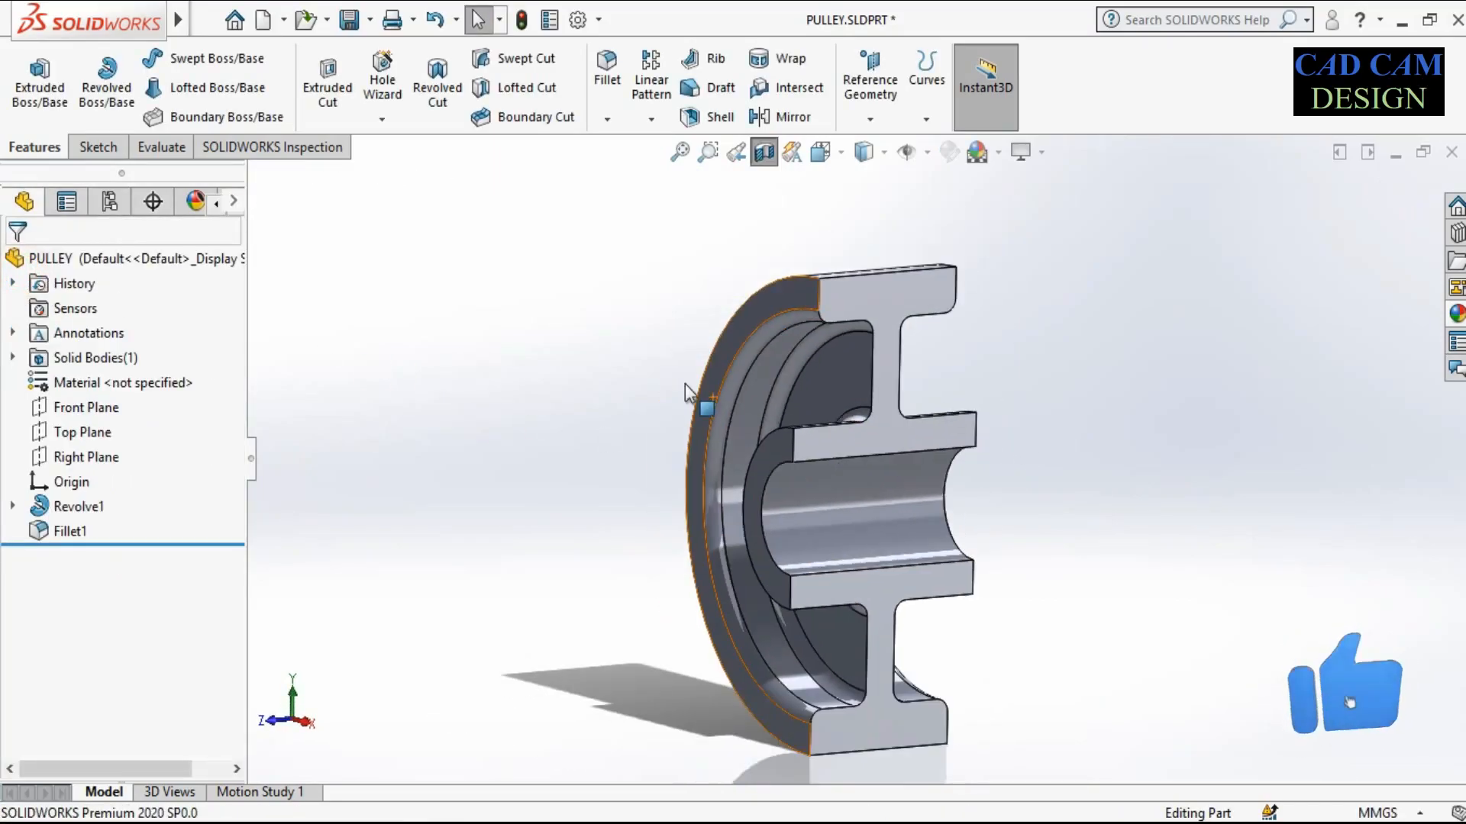
pyautogui.scroll(-1, 1019, 551)
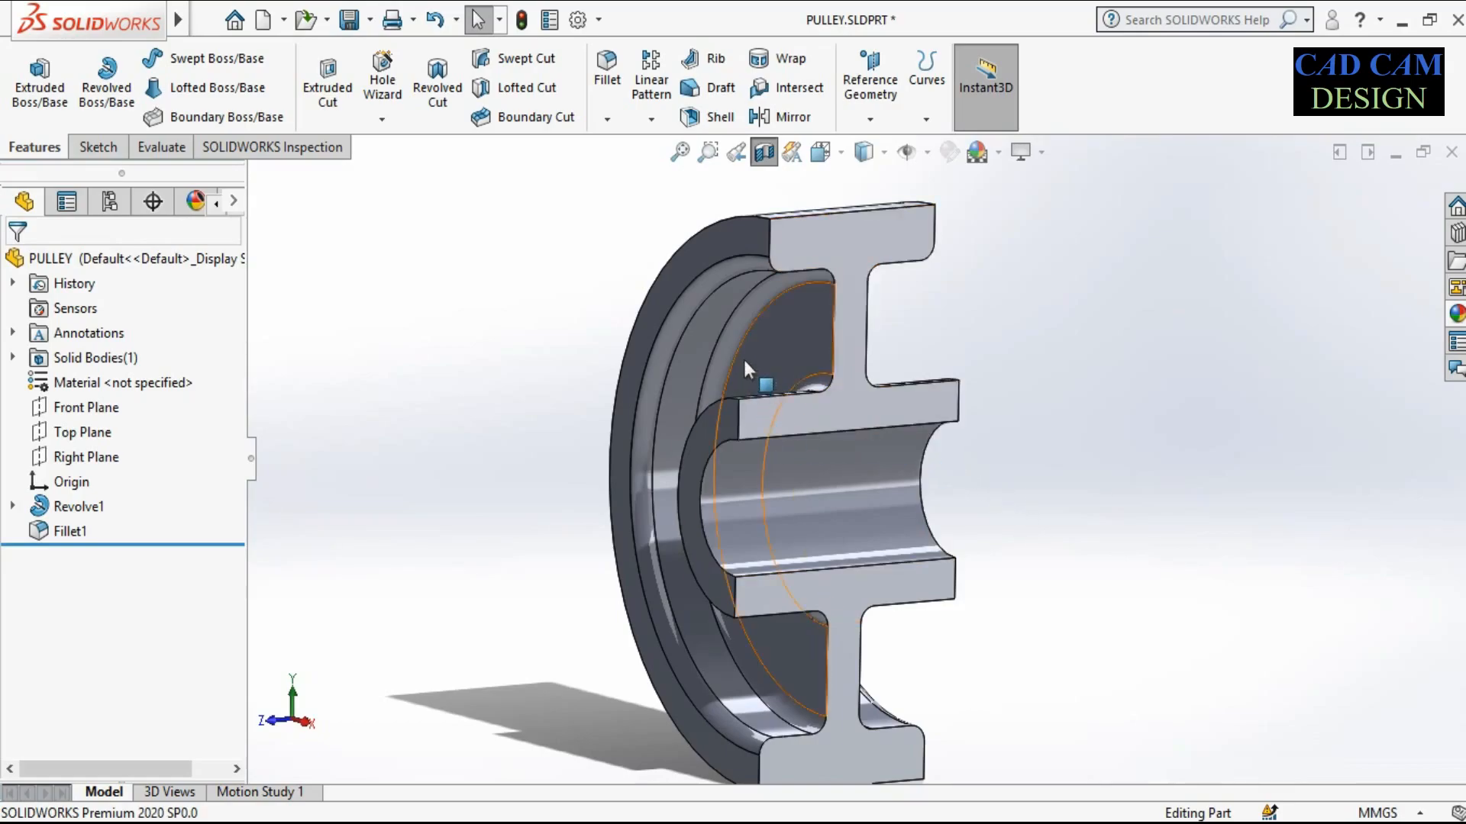
pyautogui.moveTo(759, 393); pyautogui.dragTo(756, 421, button='middle')
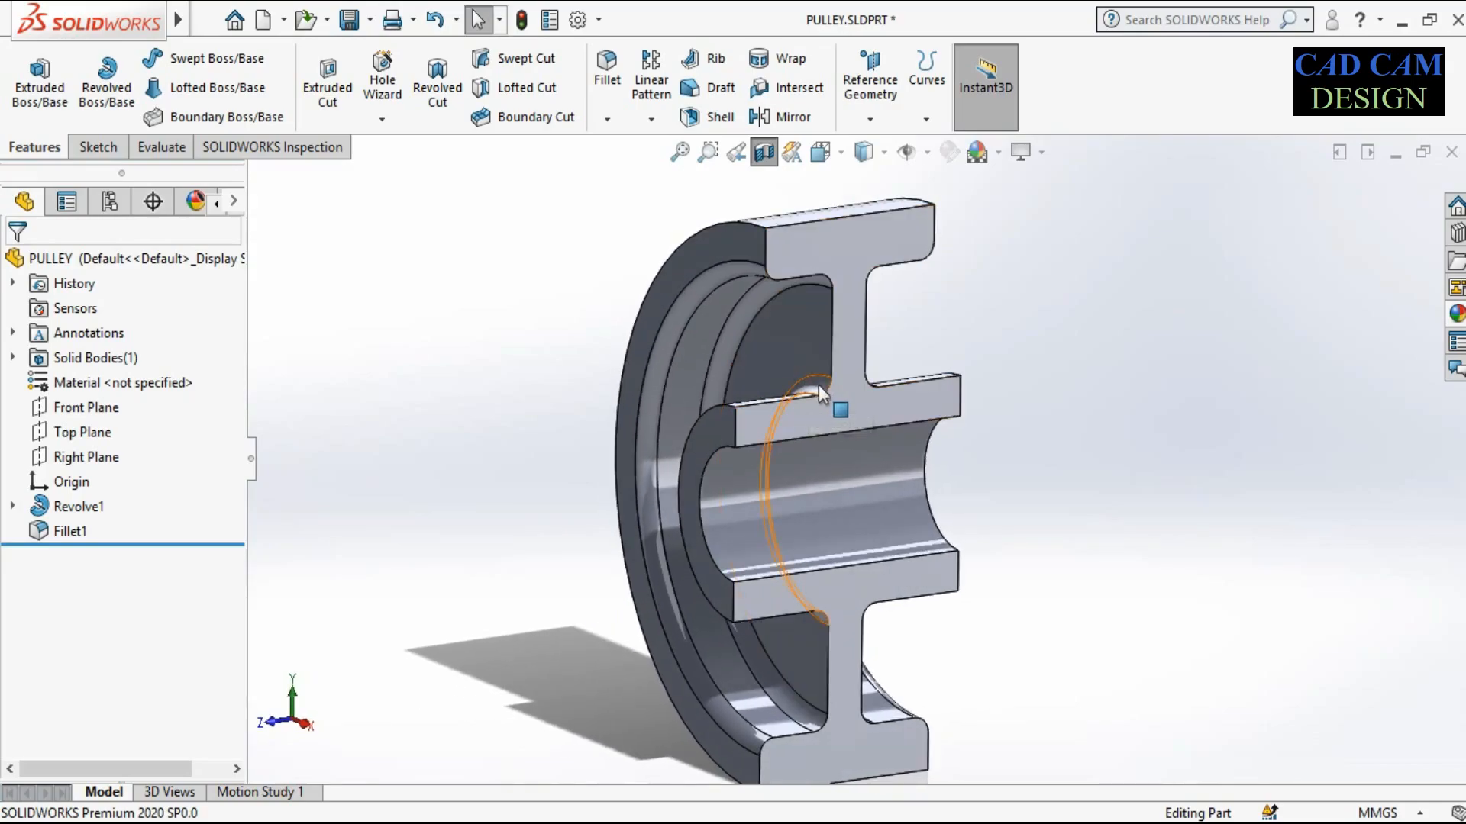
pyautogui.click(607, 119)
pyautogui.click(620, 173)
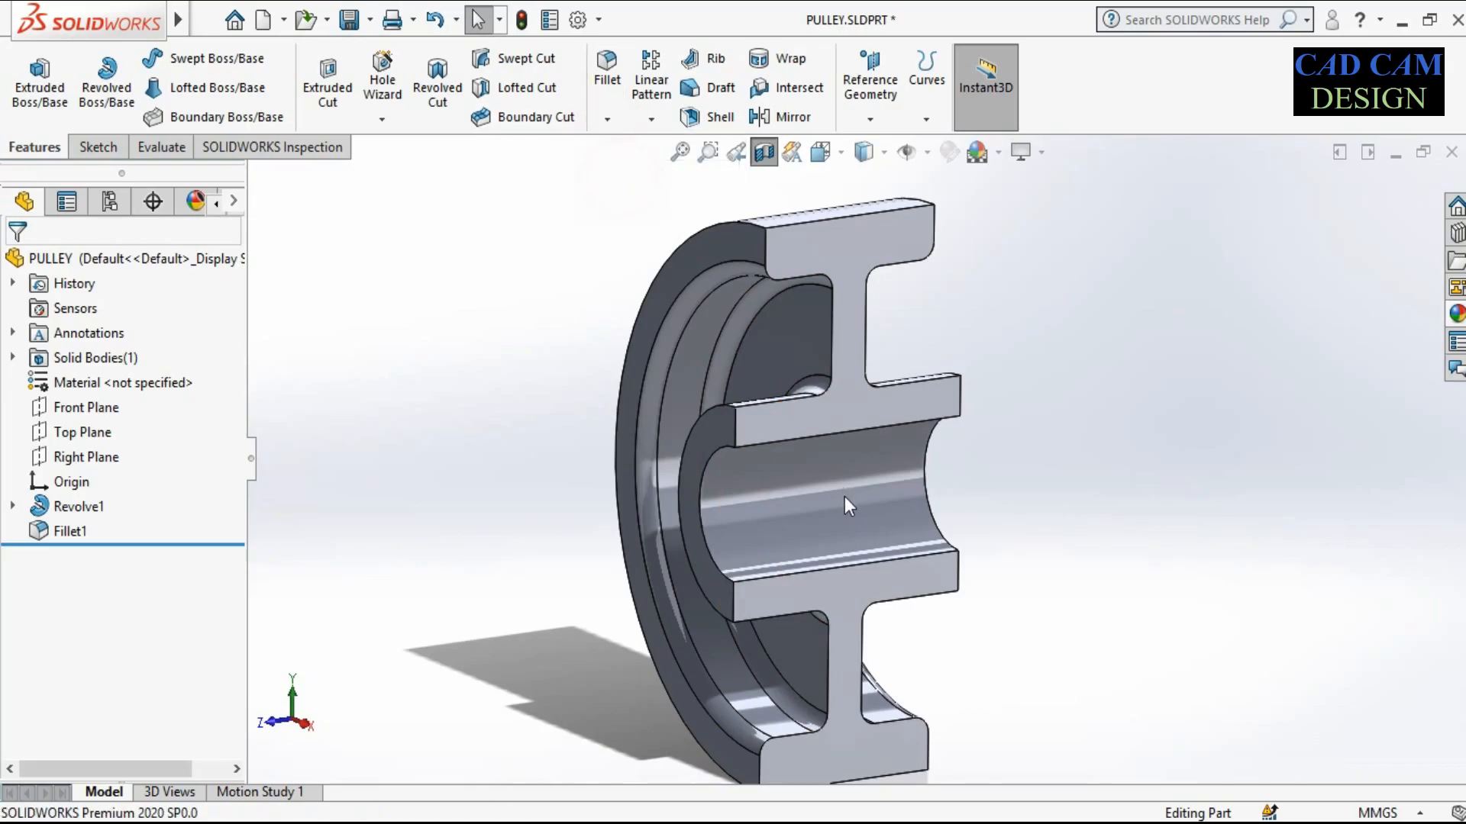
pyautogui.click(712, 452)
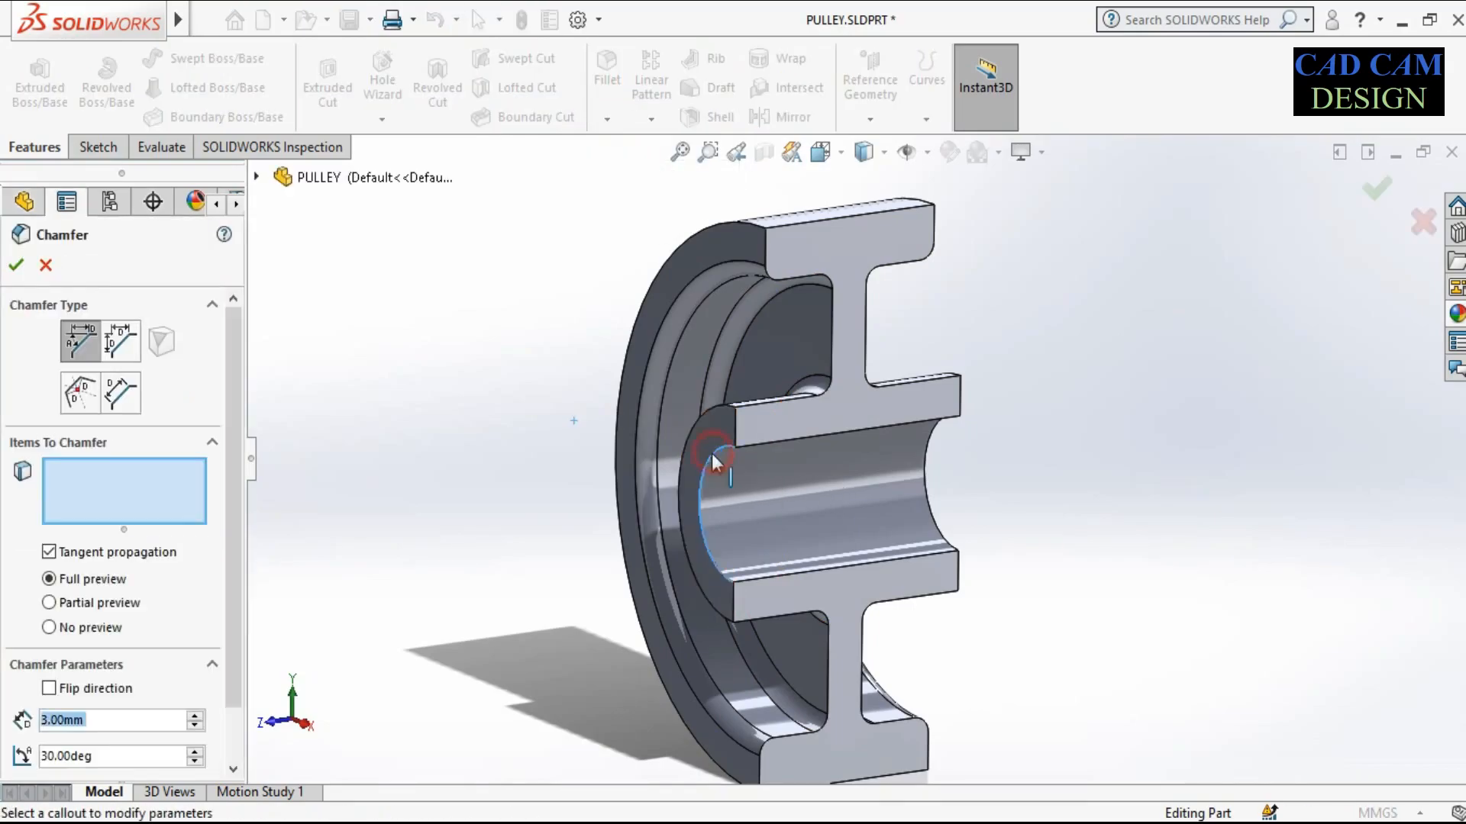
pyautogui.click(931, 454)
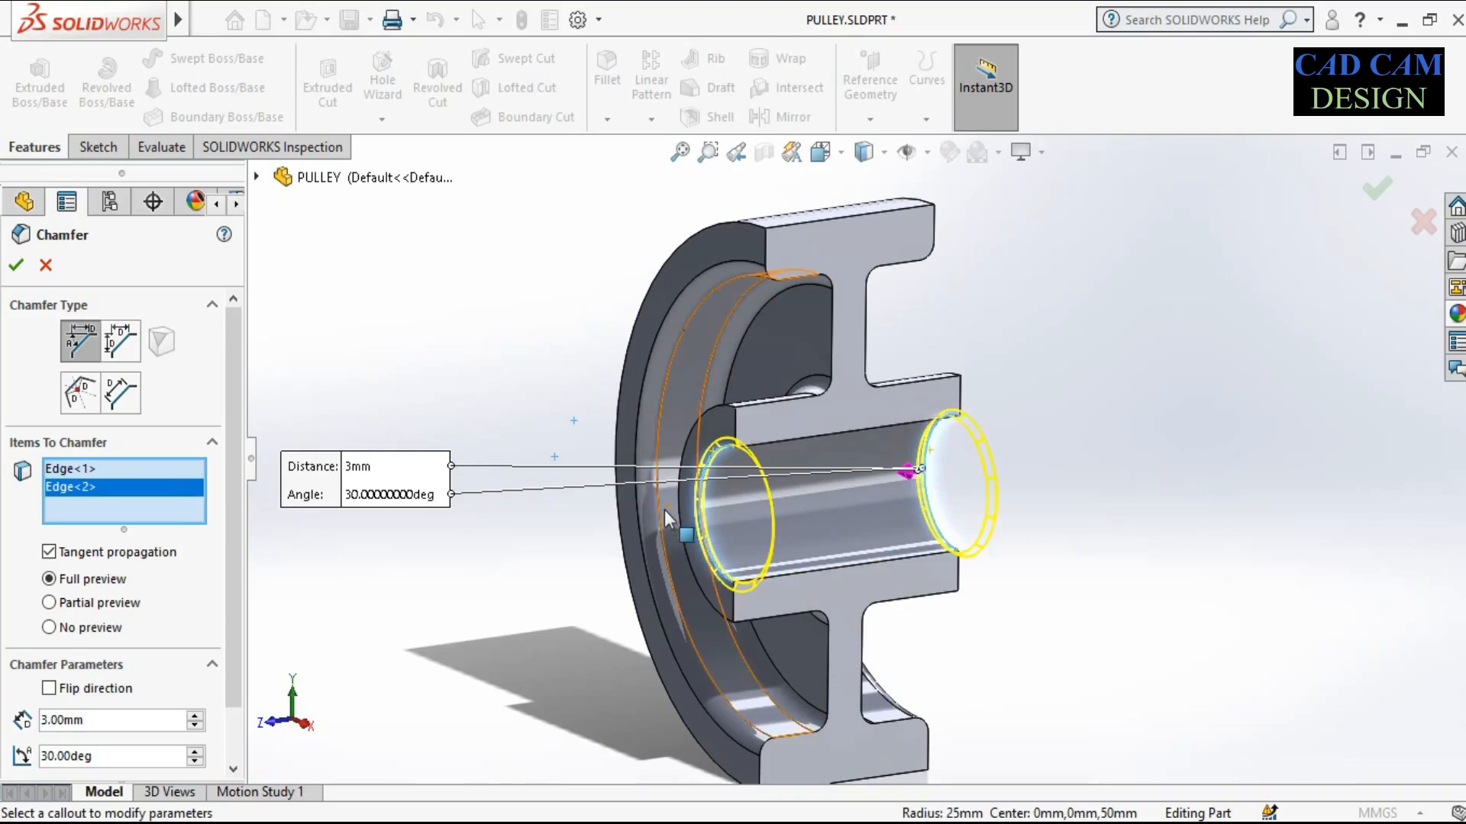
pyautogui.doubleClick(99, 723)
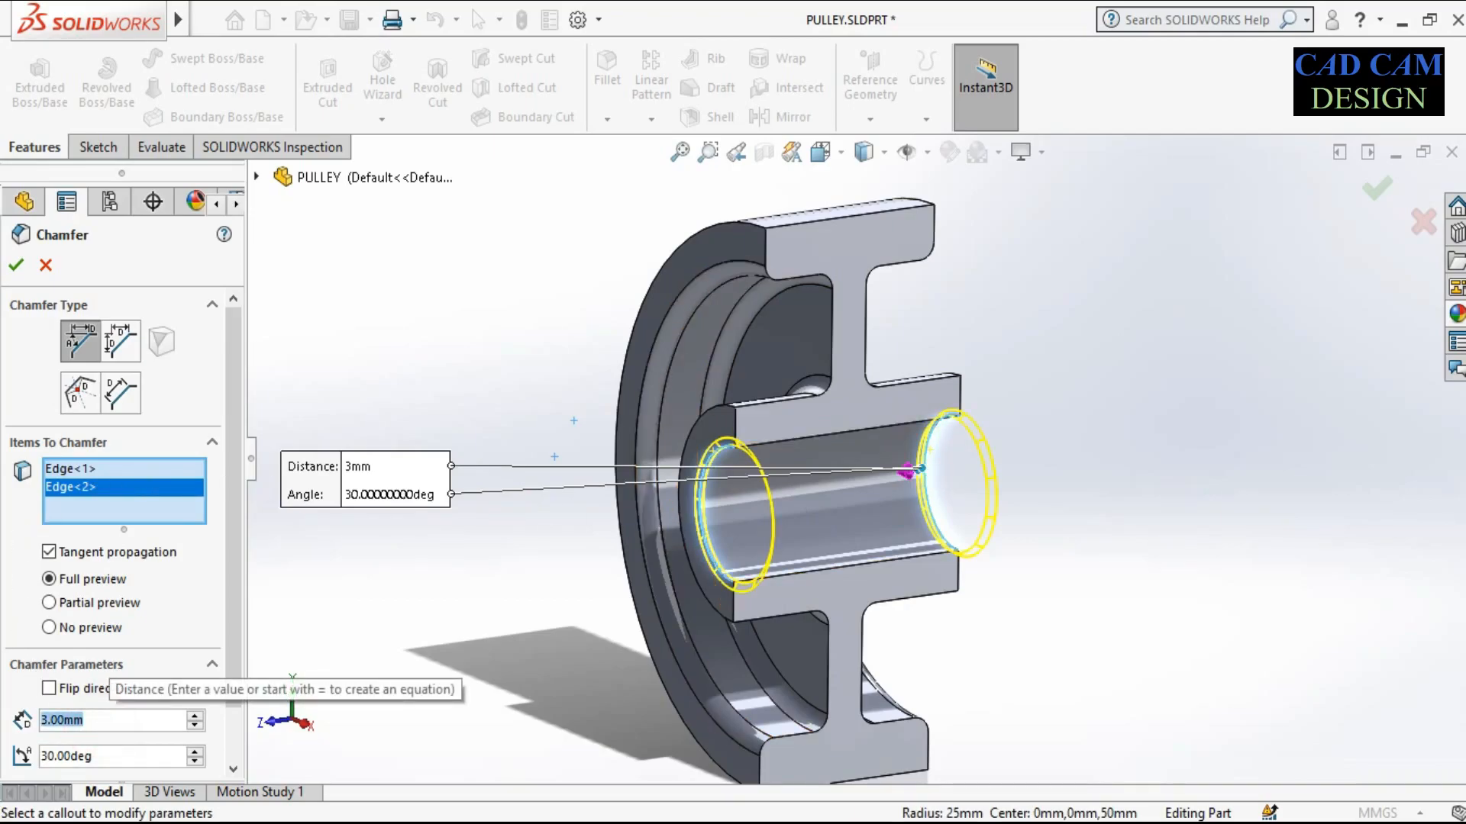
pyautogui.write('5')
pyautogui.press('Return')
# Flip the chamfer direction for the first bore edge and apply the chamfer at 30 degrees
pyautogui.doubleClick(111, 754)
pyautogui.moveTo(930, 488); pyautogui.dragTo(850, 394, button='middle')
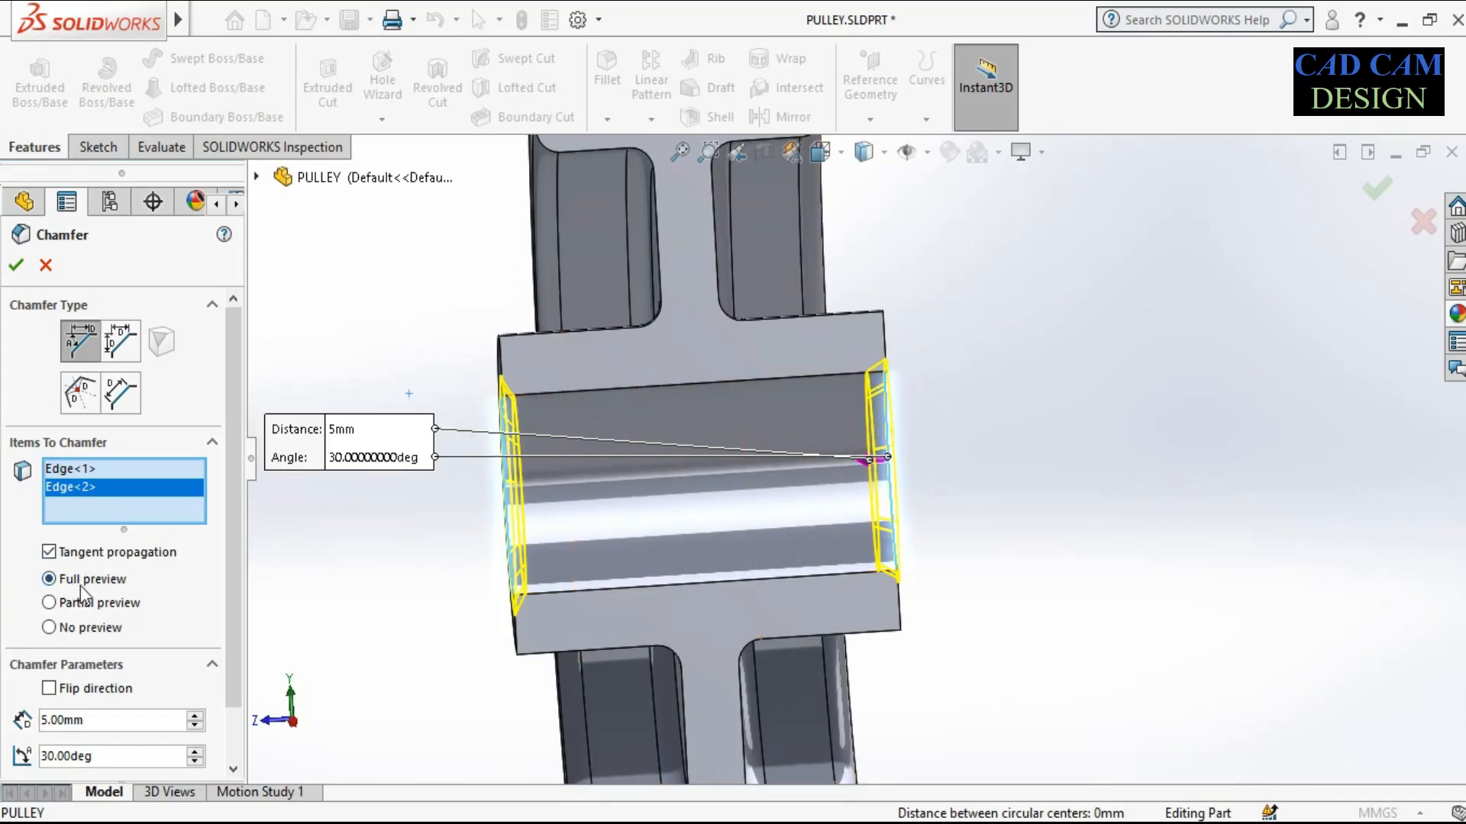
pyautogui.click(72, 469)
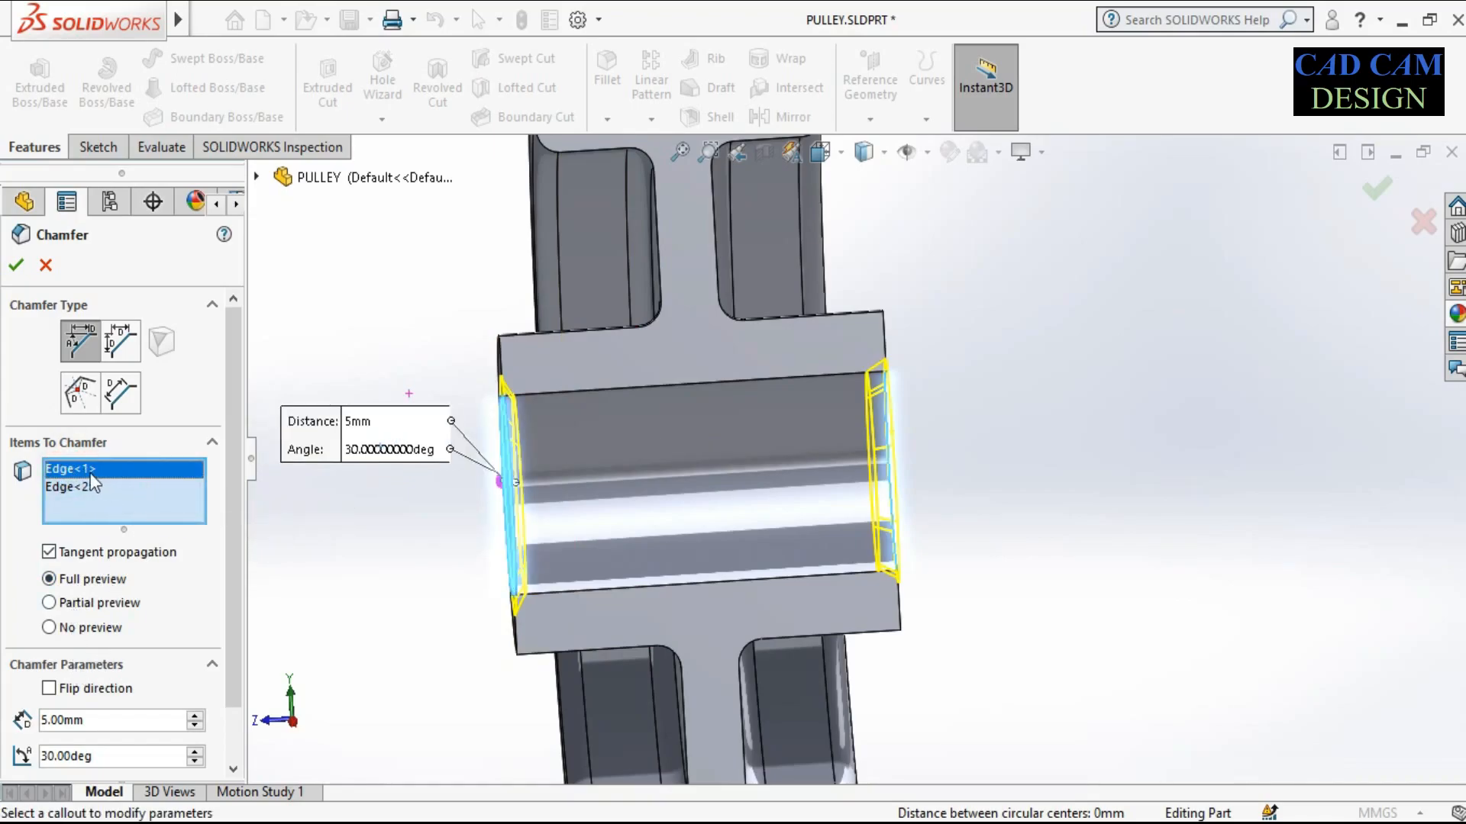
pyautogui.click(49, 689)
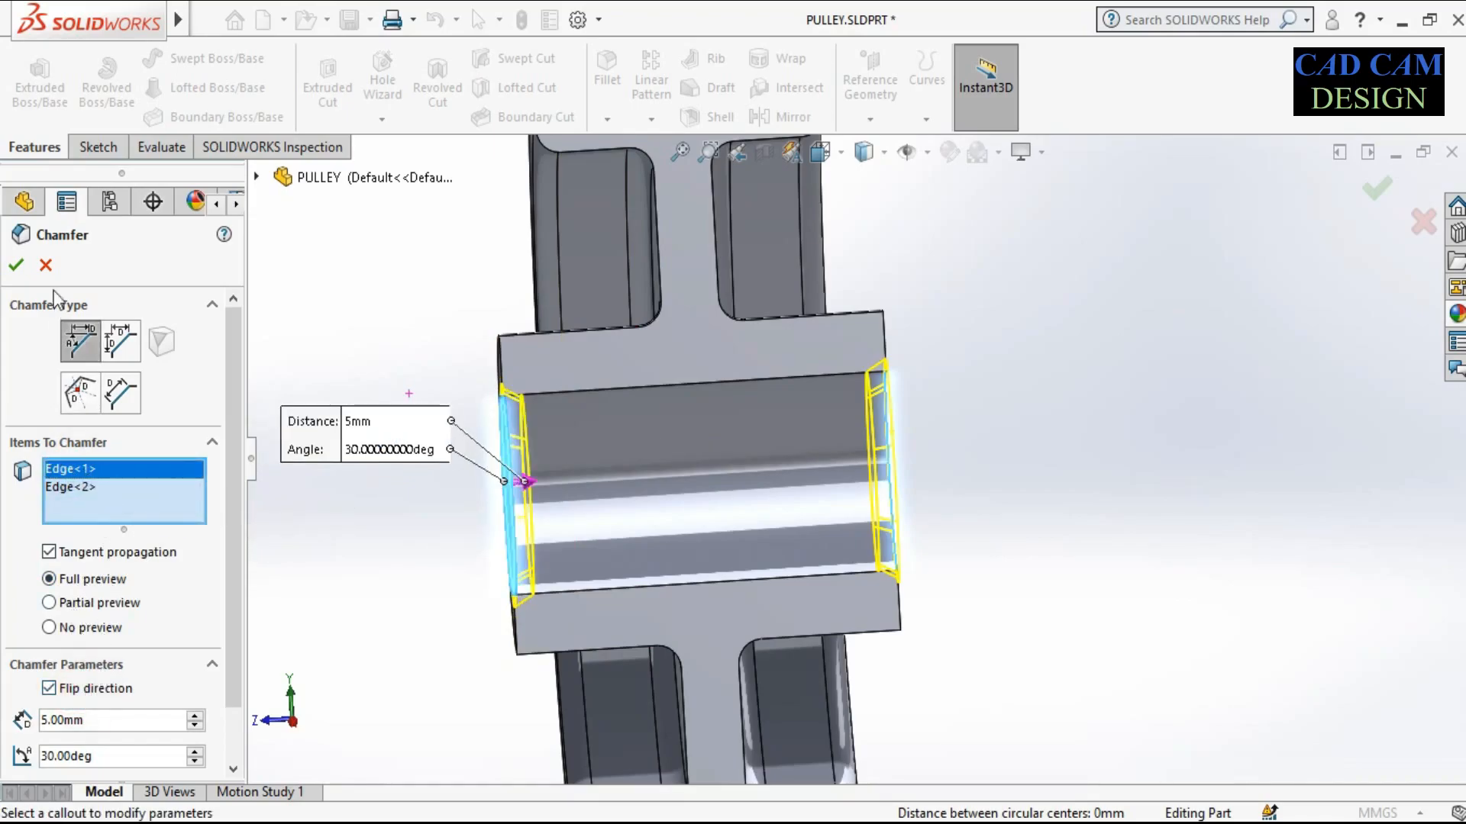
pyautogui.click(18, 267)
# Turn off the section view to show the whole pulley again
pyautogui.scroll(5, 688, 359)
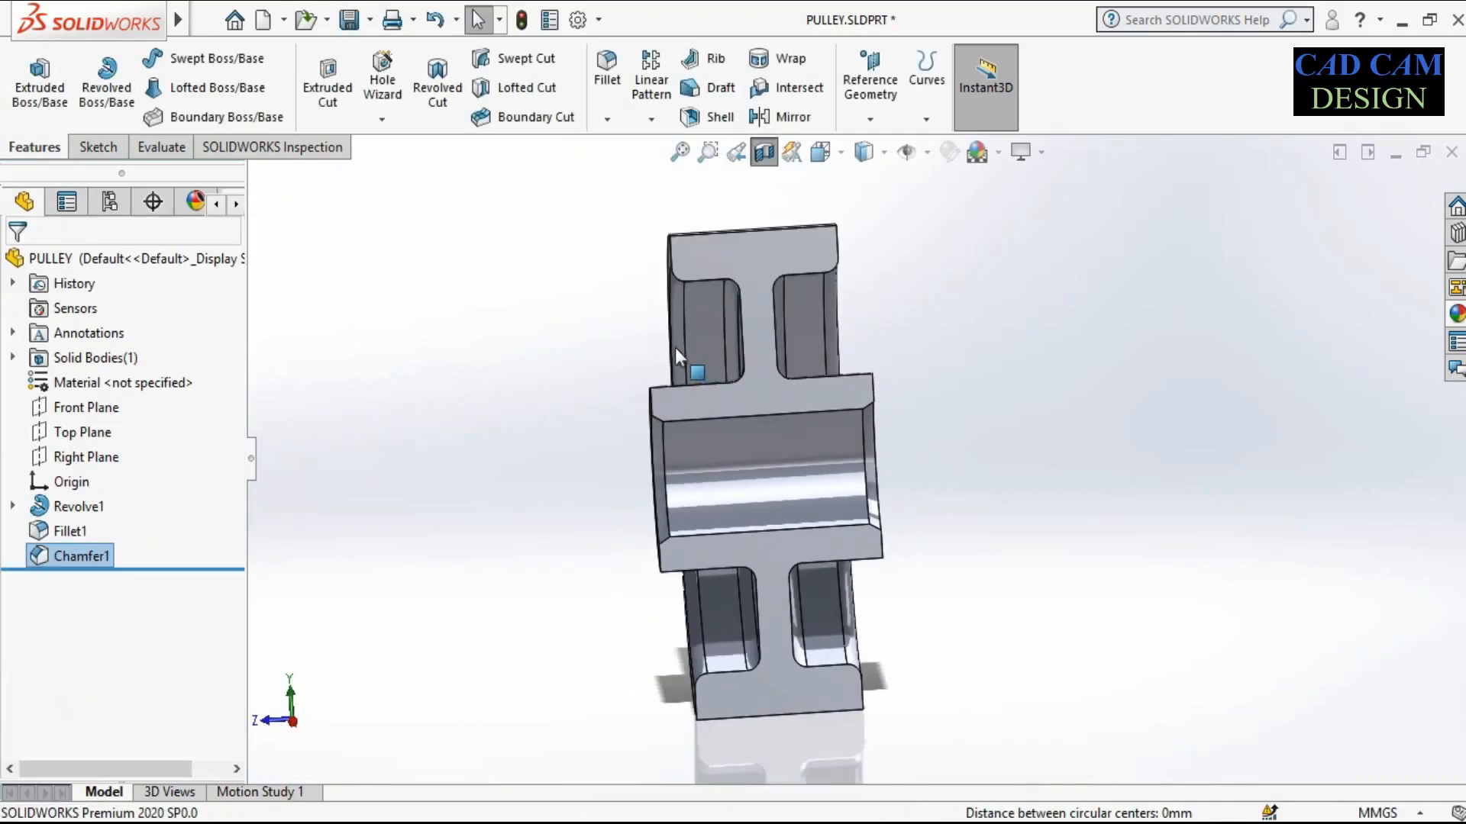
pyautogui.moveTo(603, 340); pyautogui.dragTo(634, 374, button='middle')
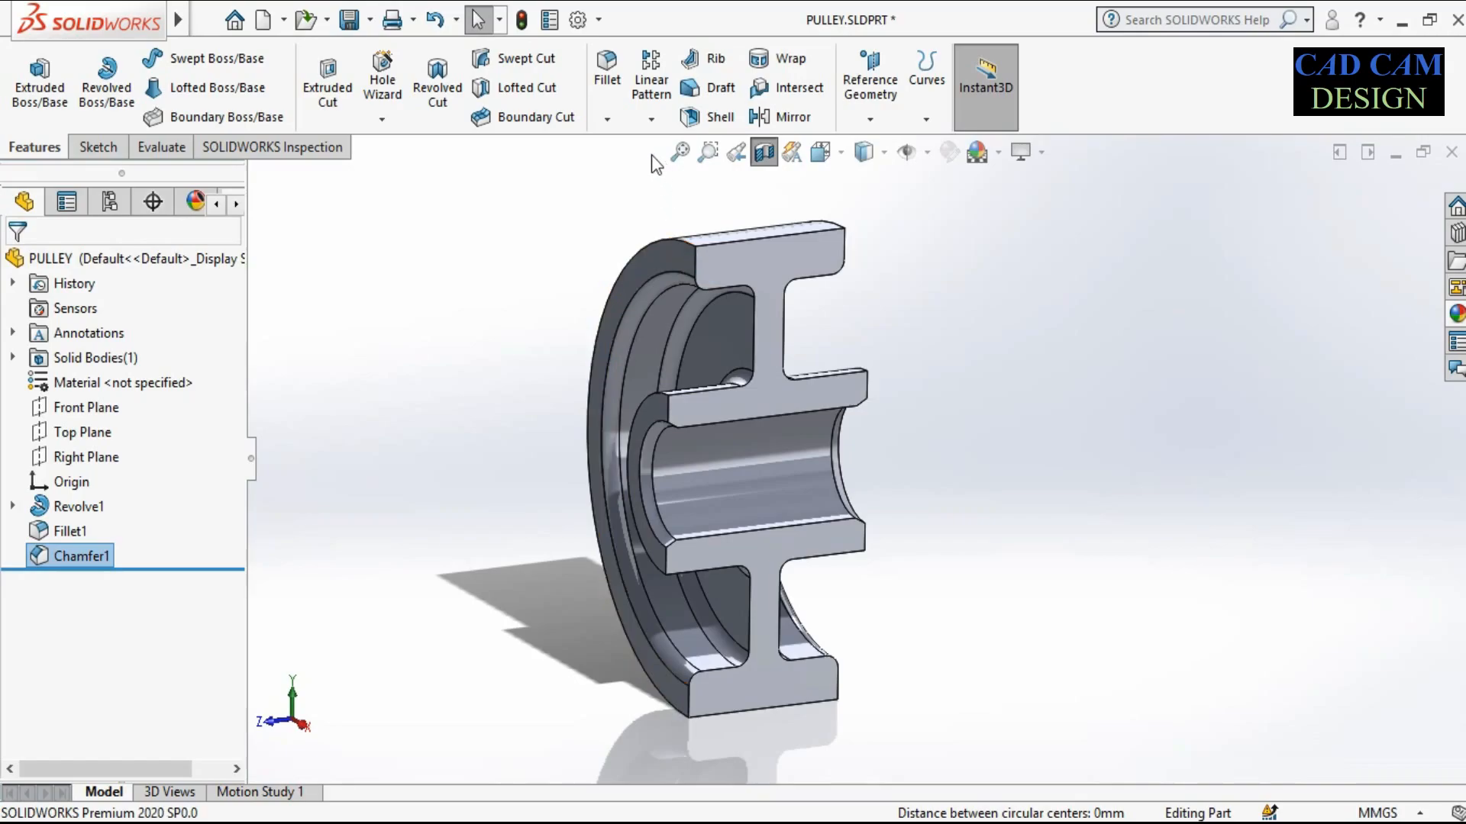
pyautogui.click(381, 119)
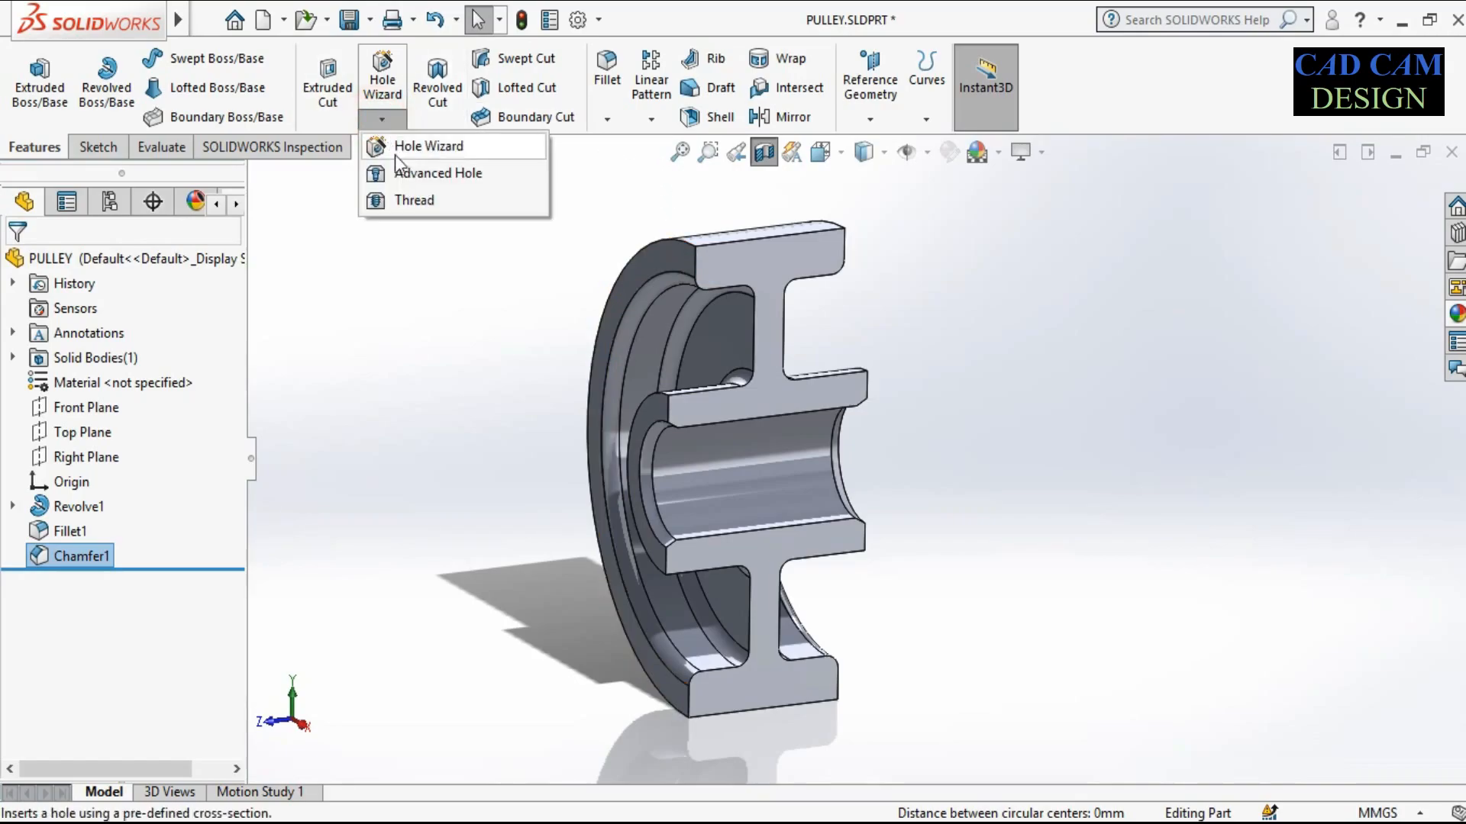
pyautogui.click(291, 497)
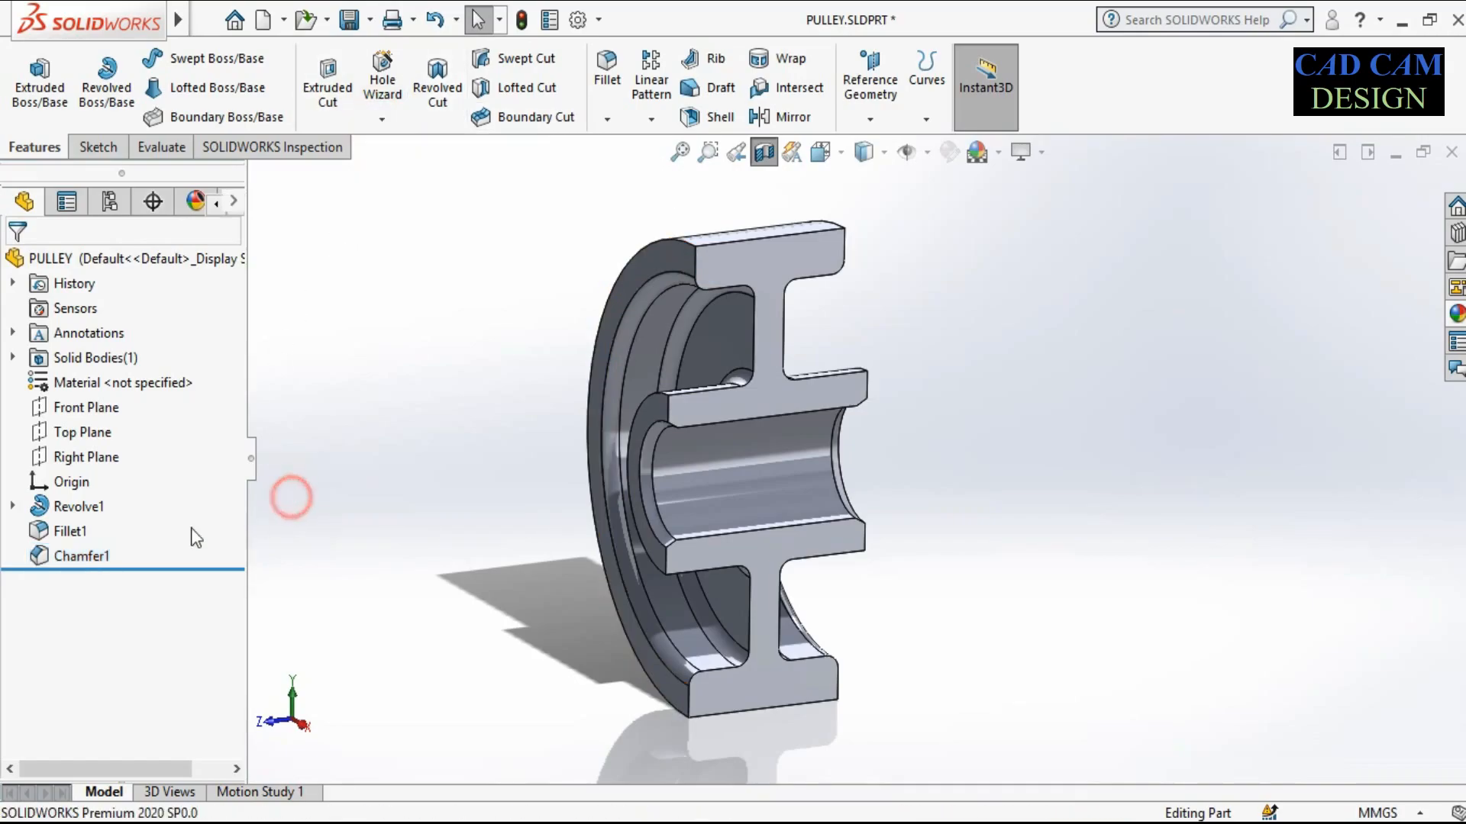
pyautogui.click(765, 153)
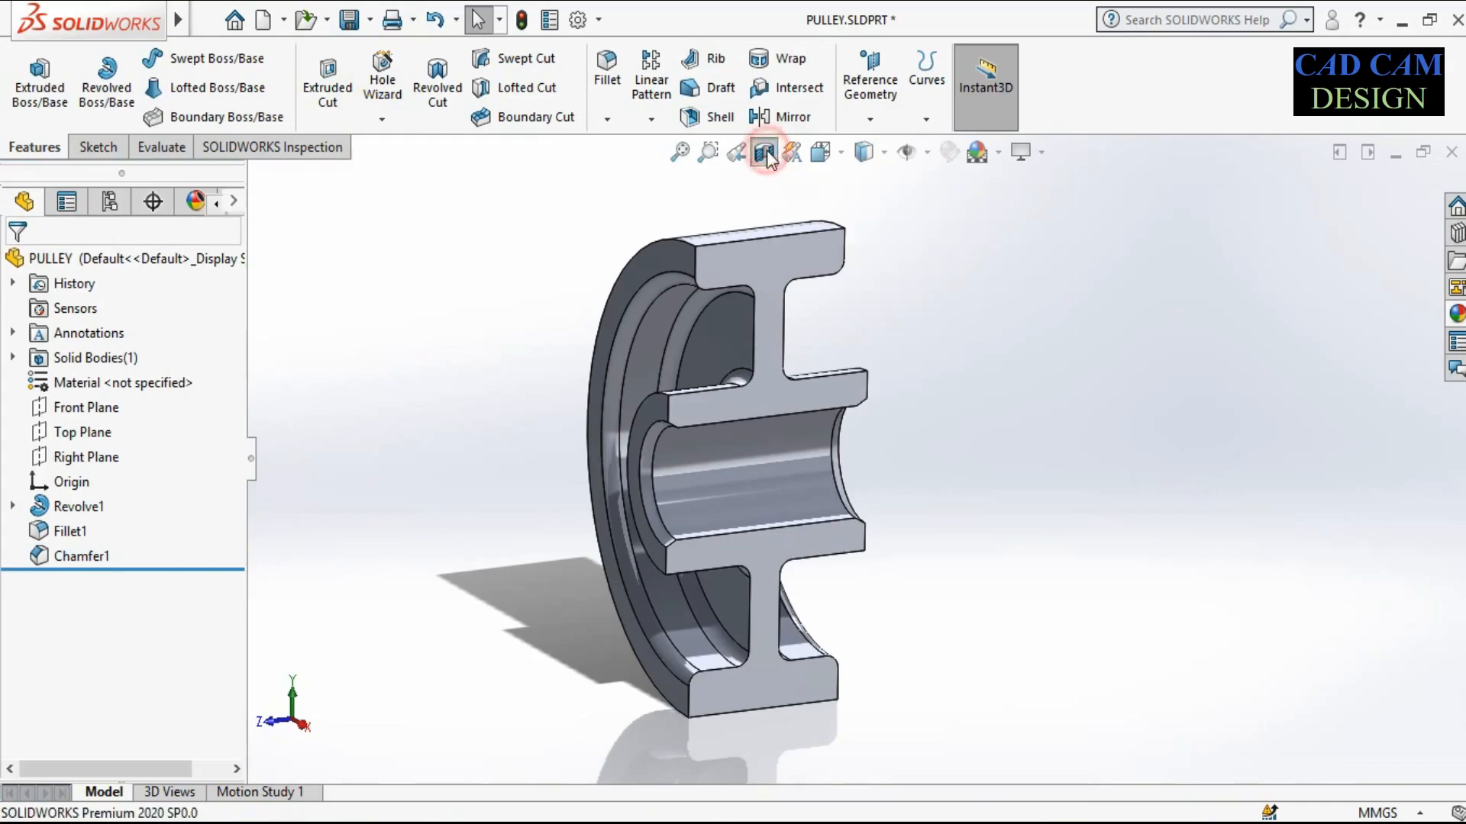
pyautogui.moveTo(503, 357); pyautogui.dragTo(523, 349, button='middle')
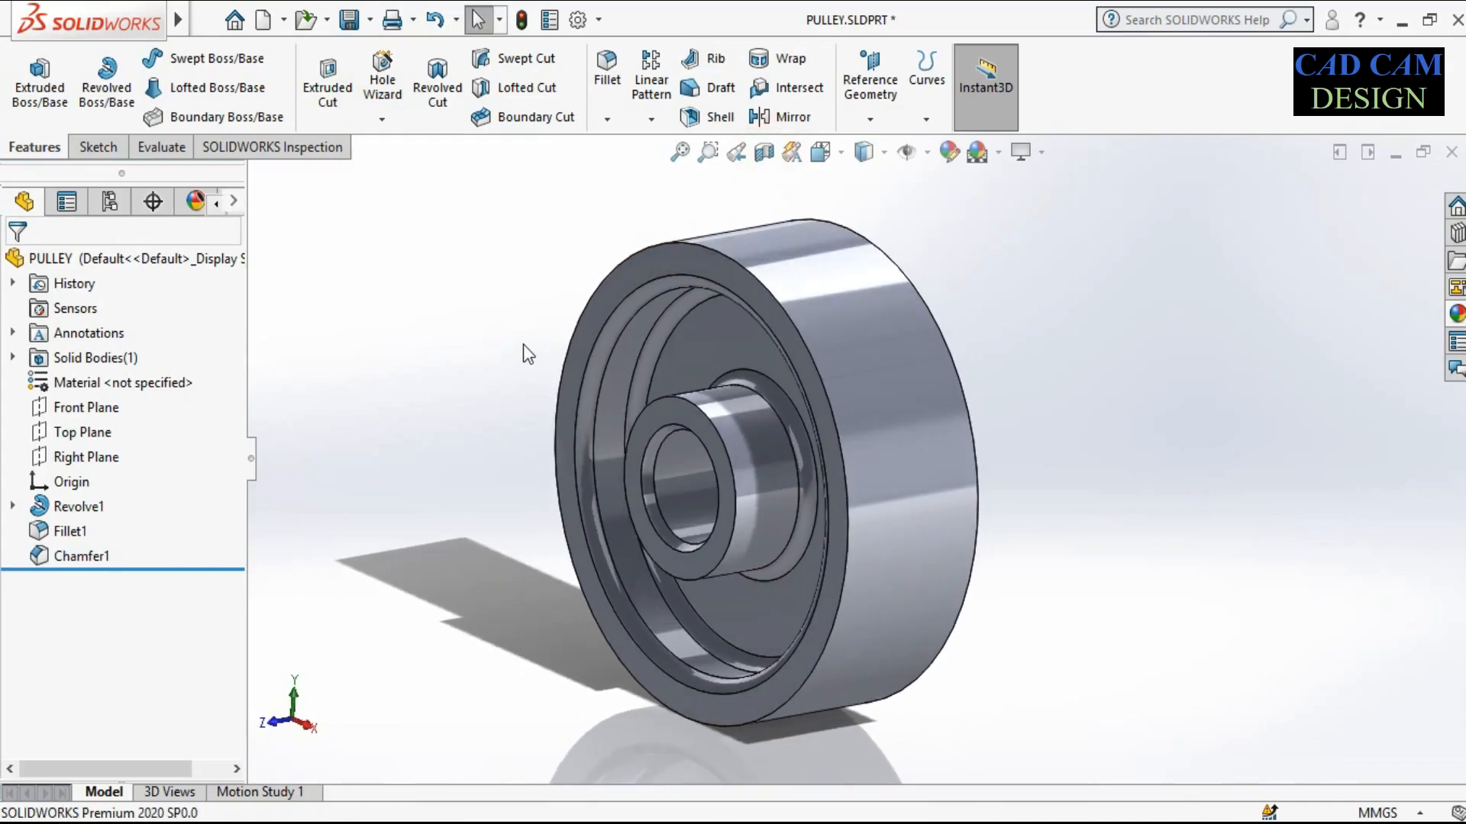
# Start a Hole Wizard hole of the plain Hole type, using the ISO standard and Dowel Holes
pyautogui.click(636, 120)
pyautogui.click(381, 119)
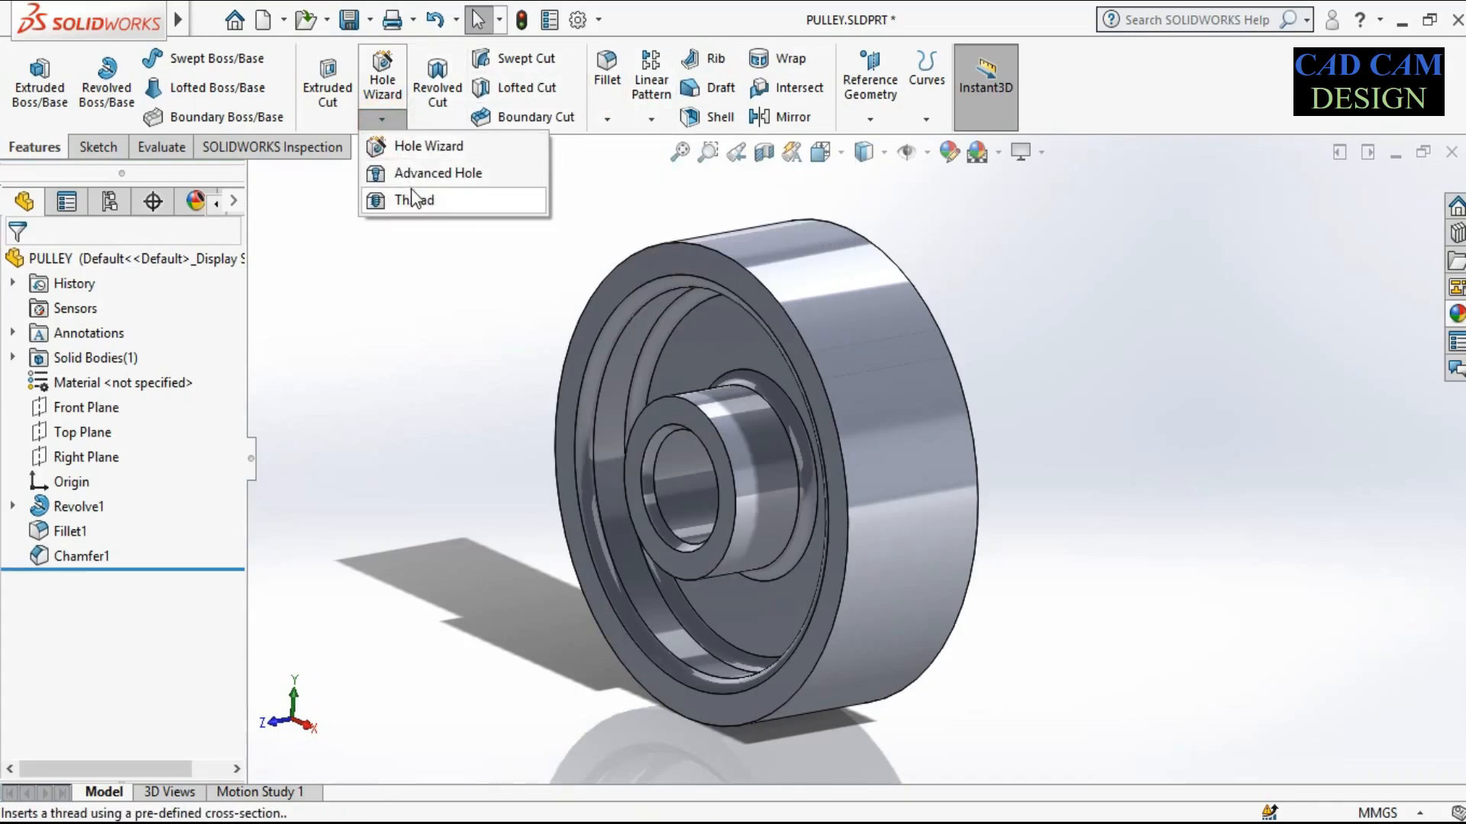
pyautogui.click(423, 147)
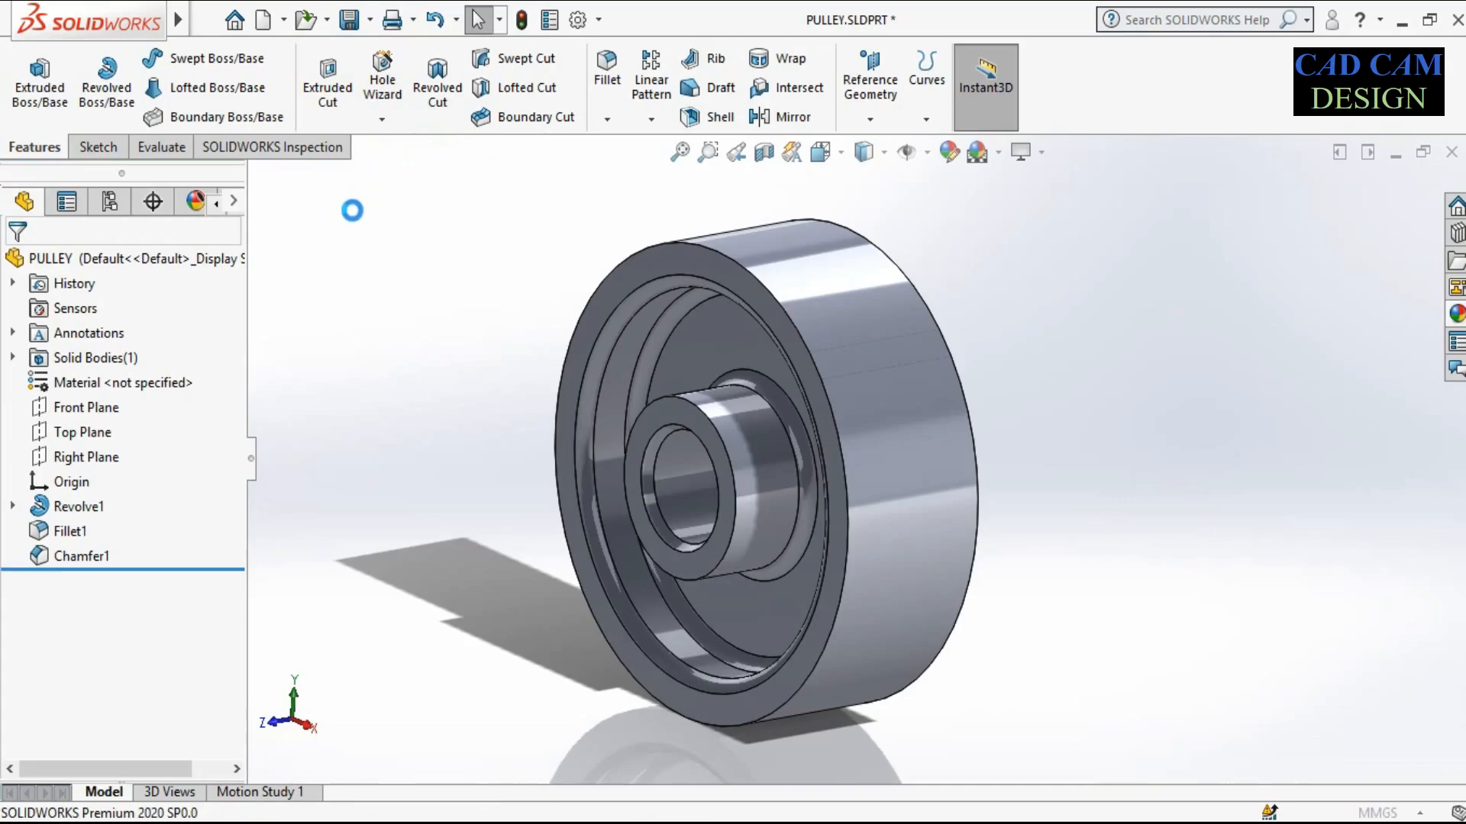
pyautogui.moveTo(235, 382); pyautogui.dragTo(235, 425)
pyautogui.click(150, 425)
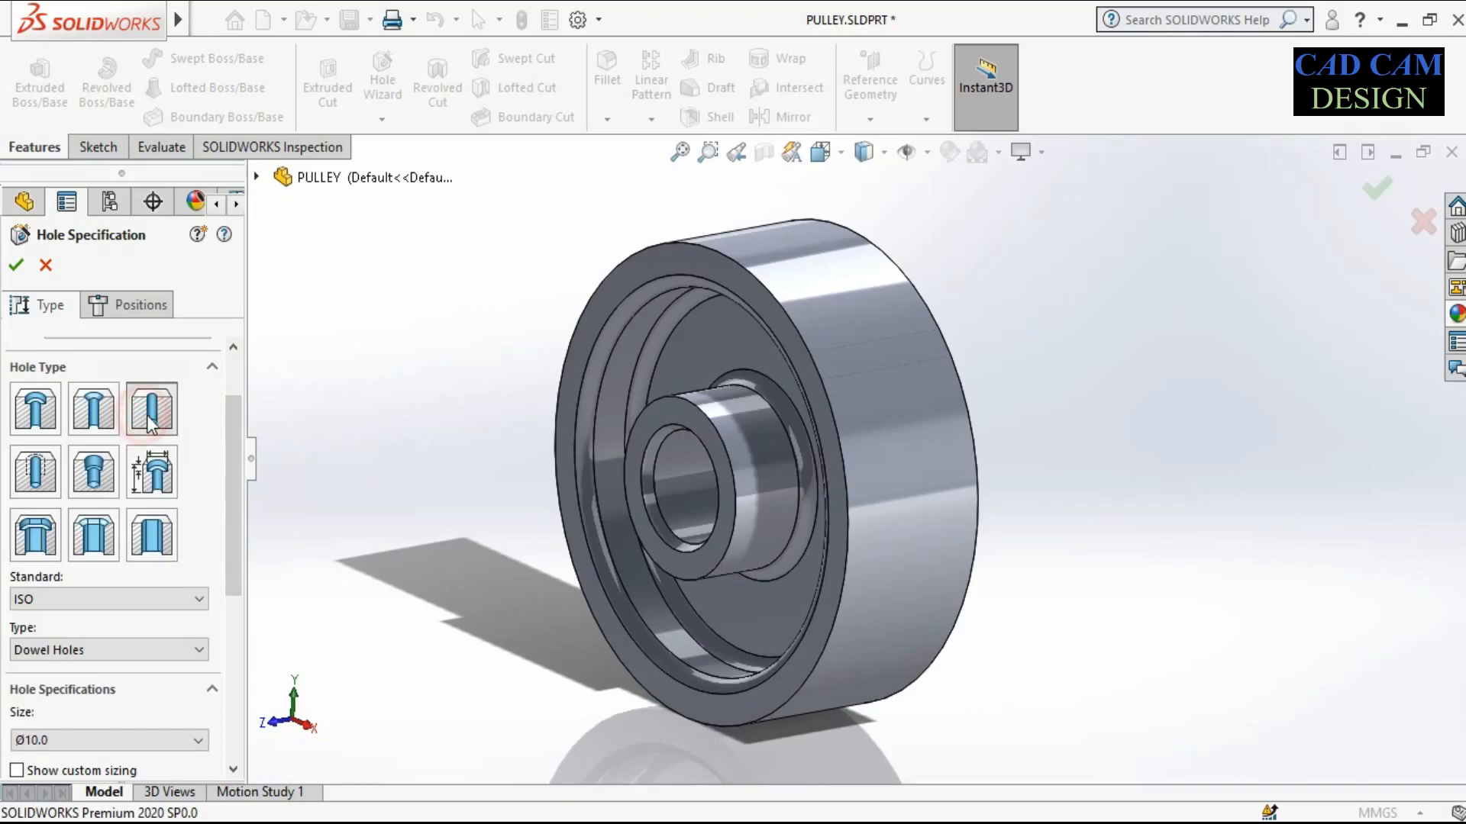
pyautogui.moveTo(229, 410); pyautogui.dragTo(230, 447)
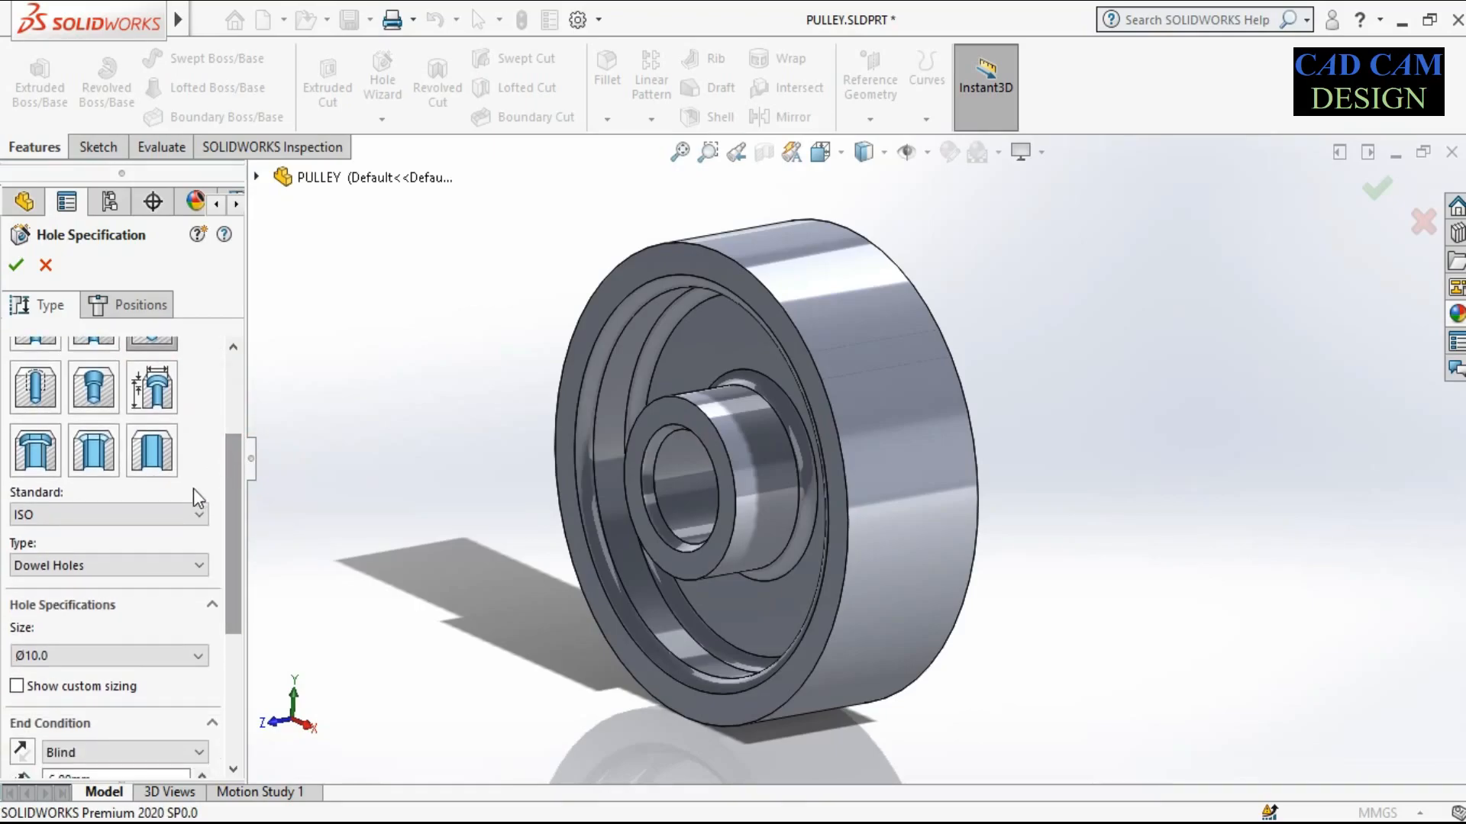
pyautogui.click(180, 526)
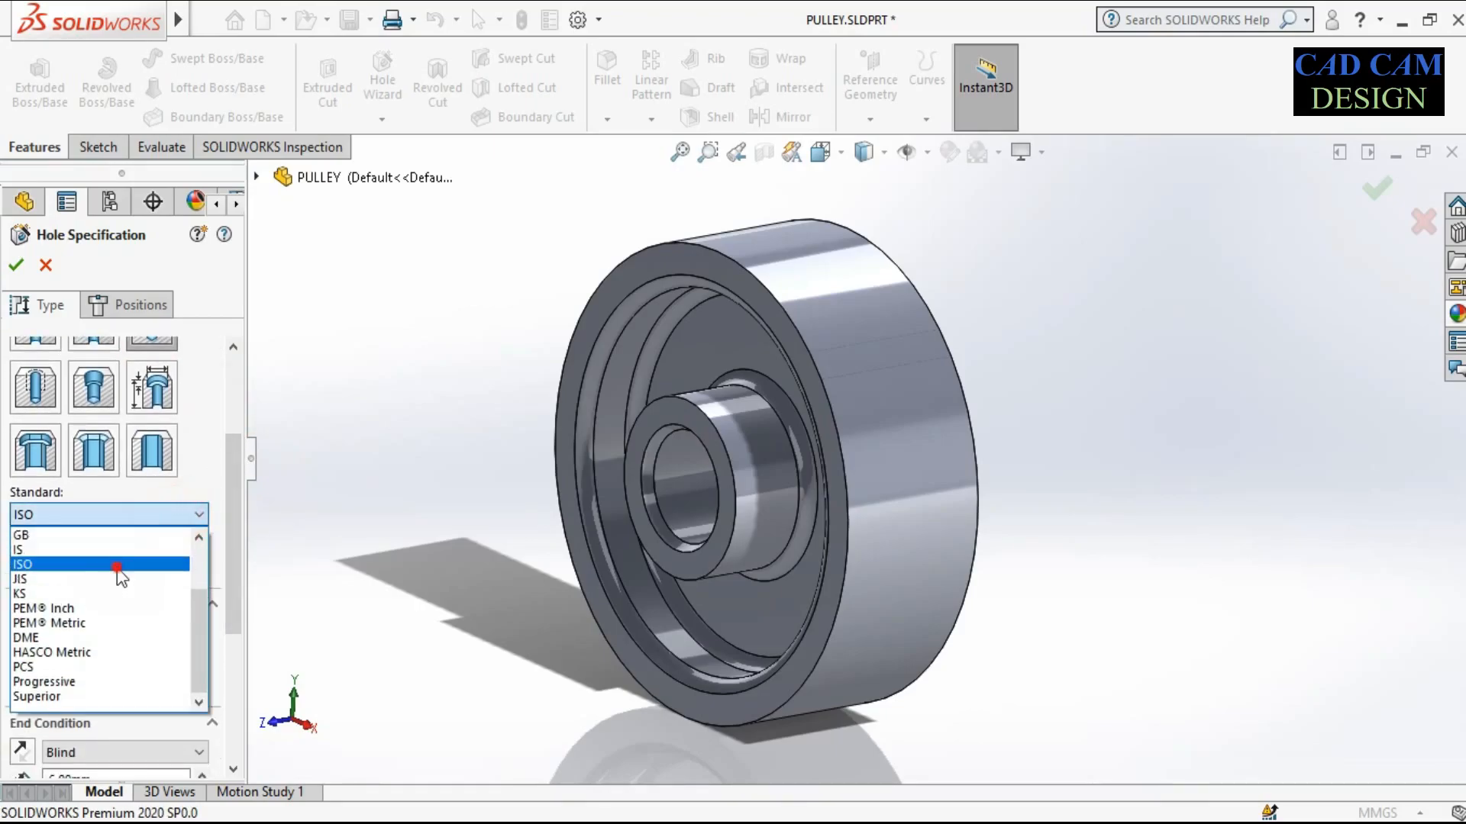
pyautogui.click(122, 565)
pyautogui.scroll(-1, 237, 469)
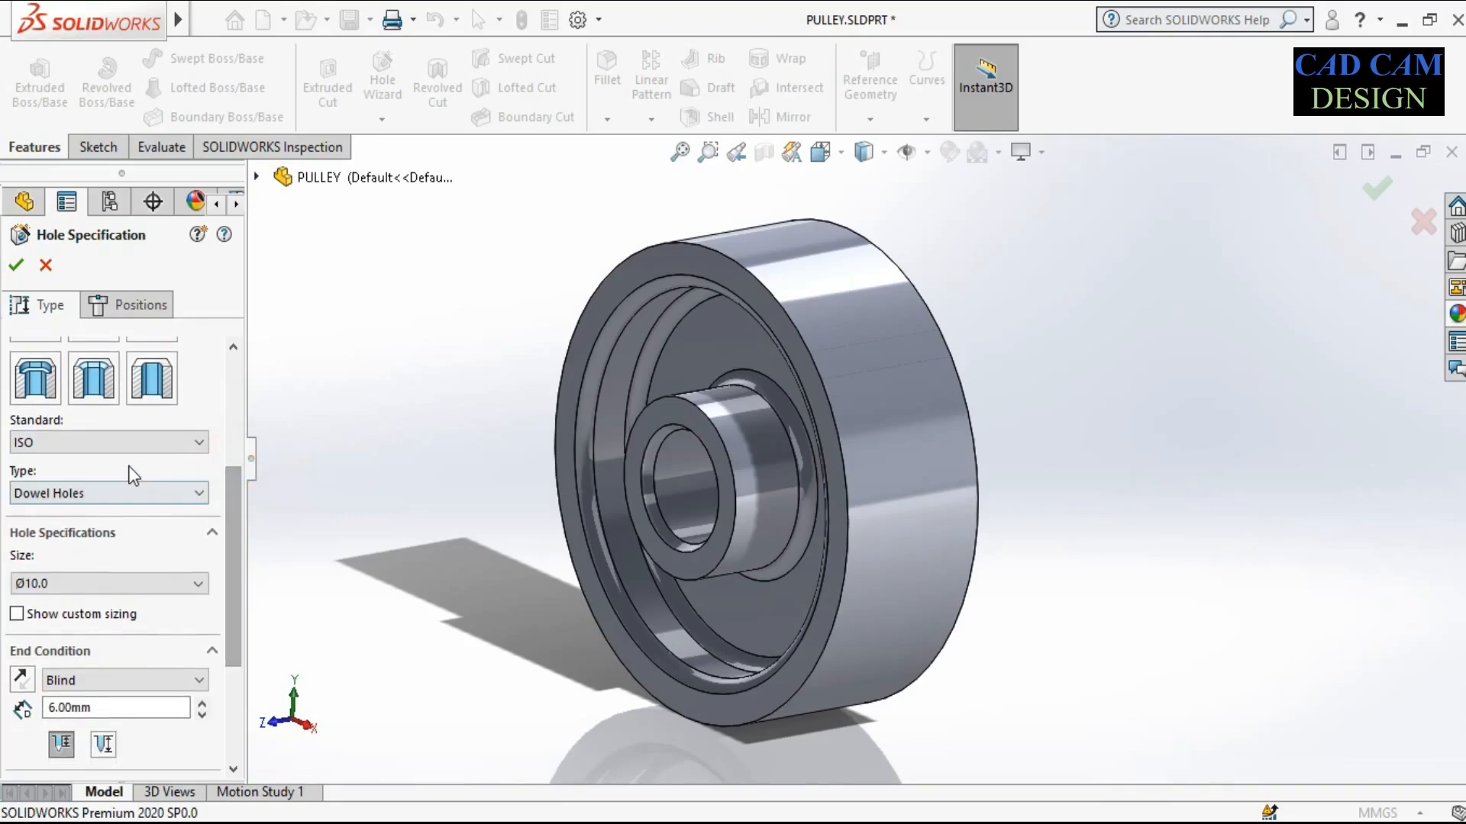
pyautogui.click(117, 491)
pyautogui.click(116, 496)
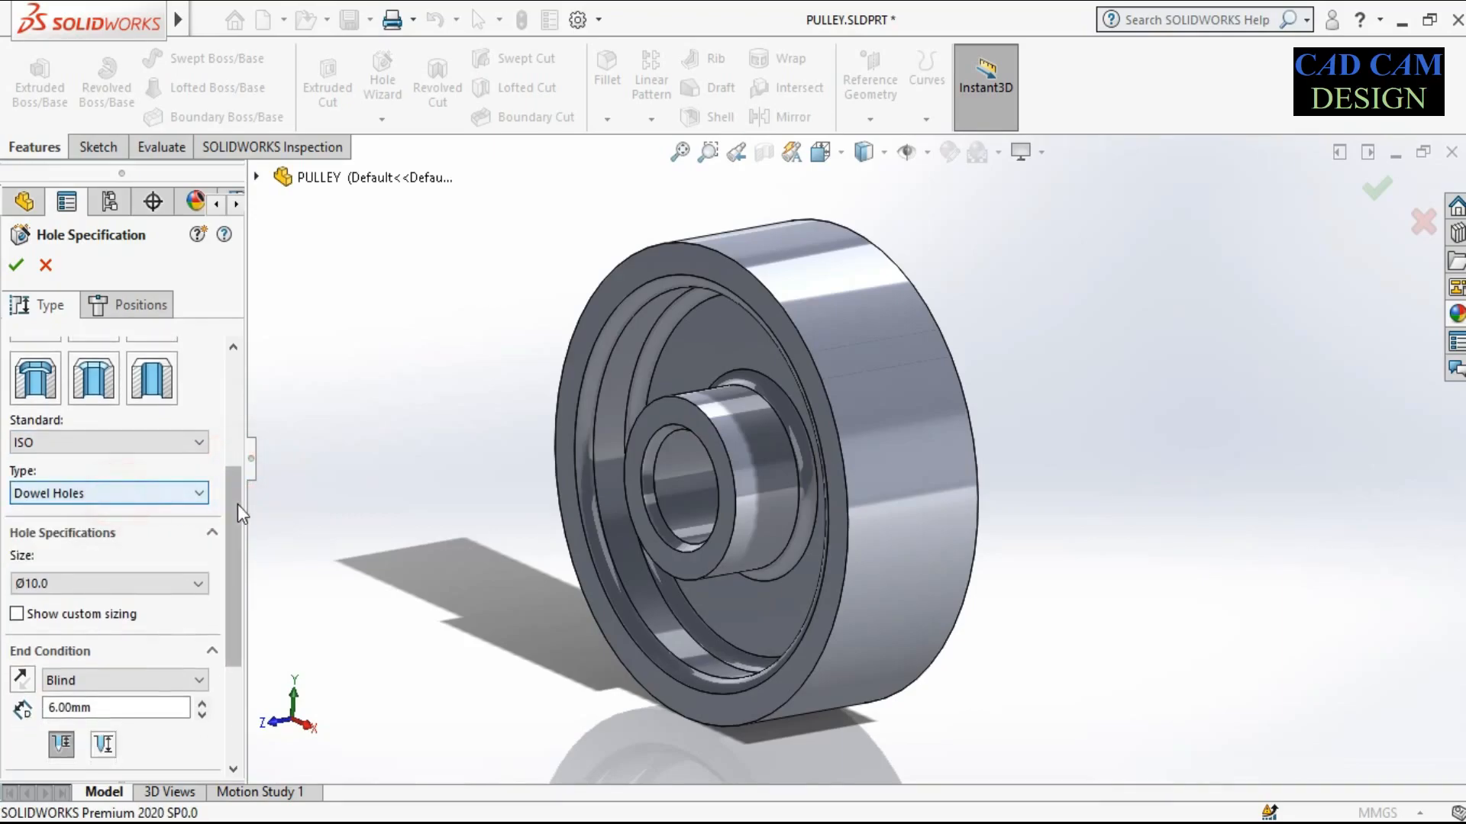
pyautogui.moveTo(235, 477); pyautogui.dragTo(222, 543)
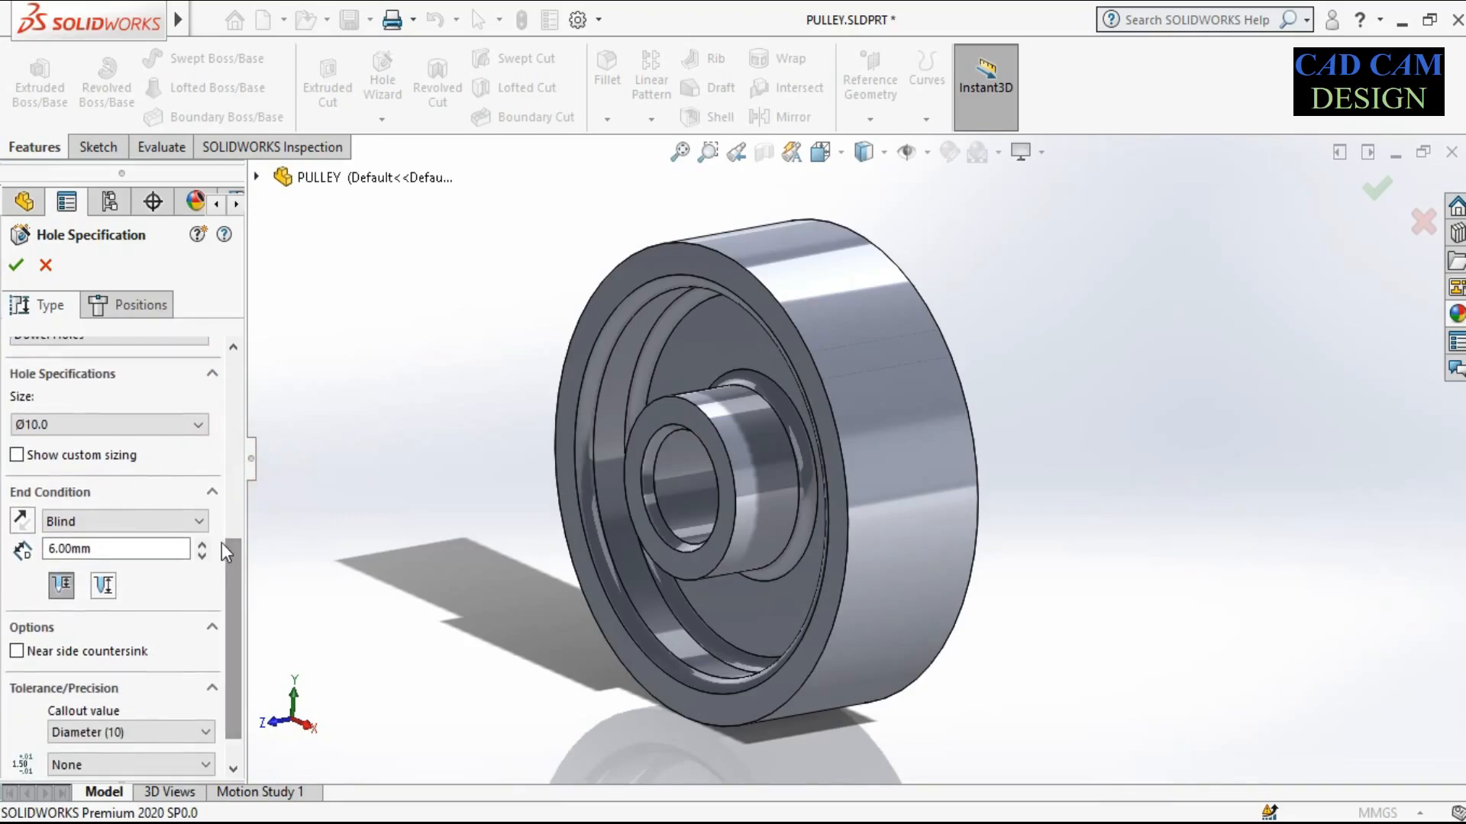
# Specify the dowel hole as size Ø10.0 with a Blind end condition and a depth of 6 mm
pyautogui.click(103, 423)
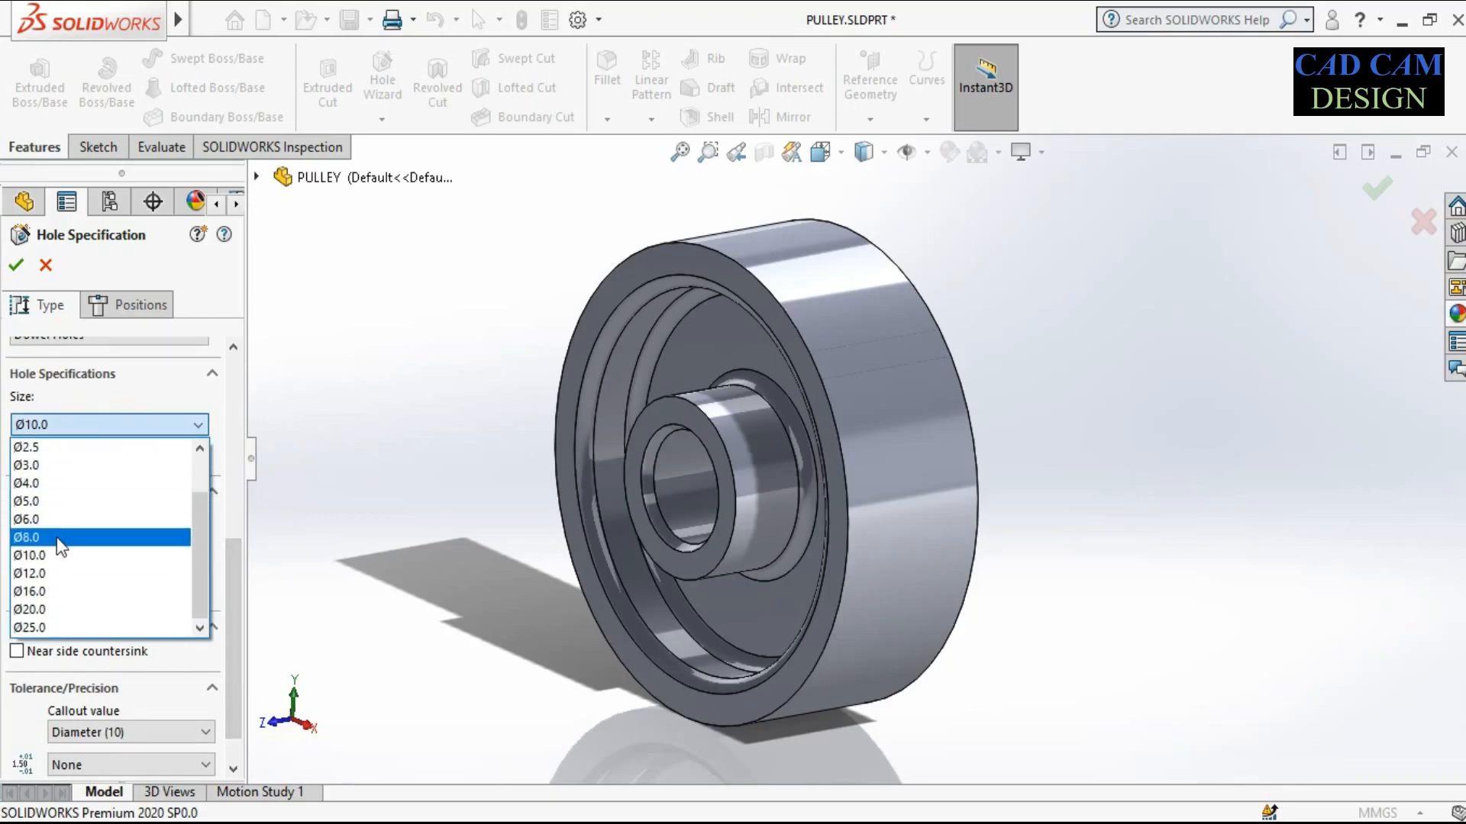
pyautogui.click(52, 557)
pyautogui.click(103, 550)
pyautogui.click(122, 522)
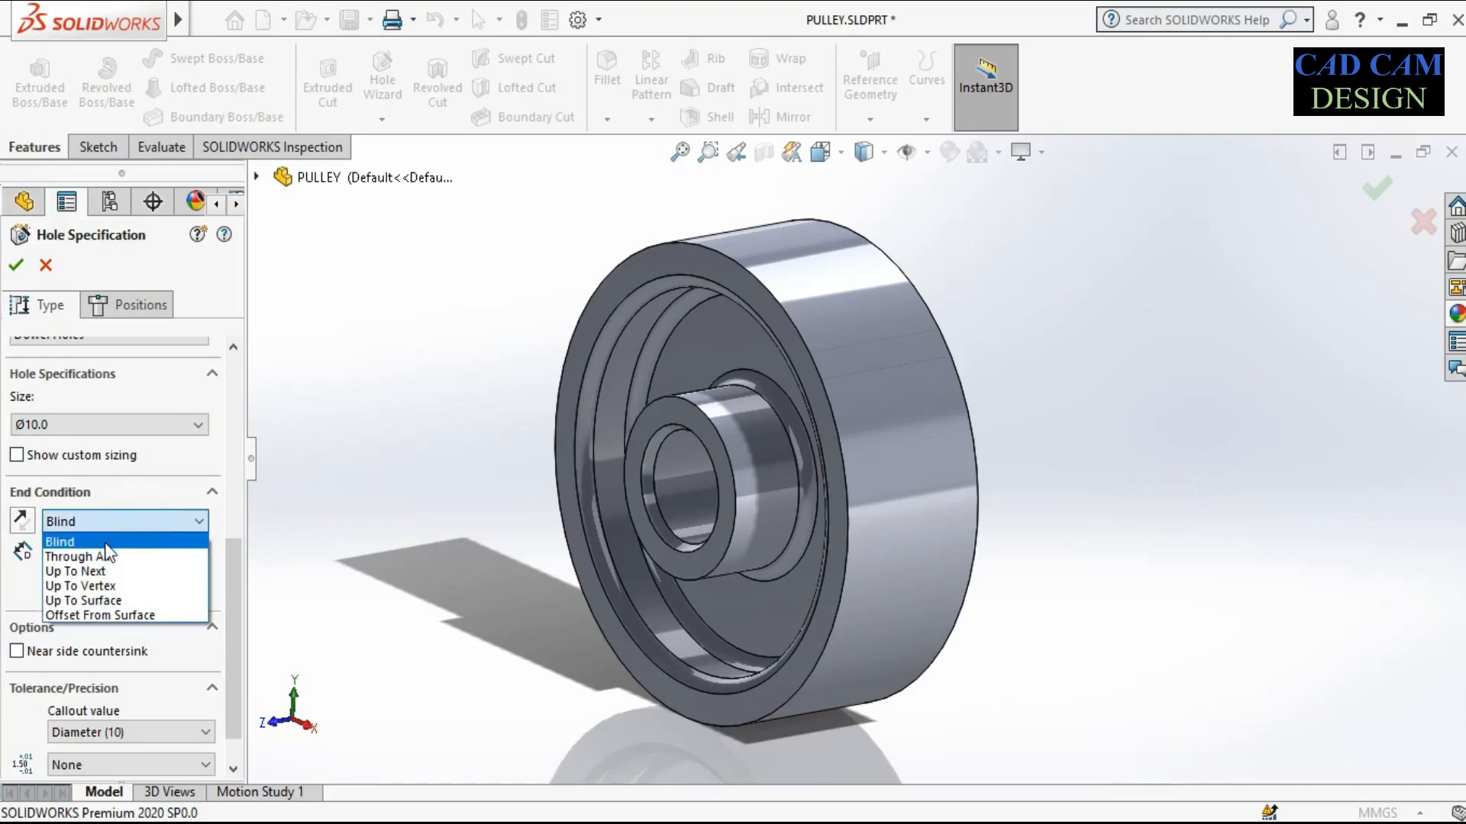
pyautogui.click(106, 543)
pyautogui.click(179, 546)
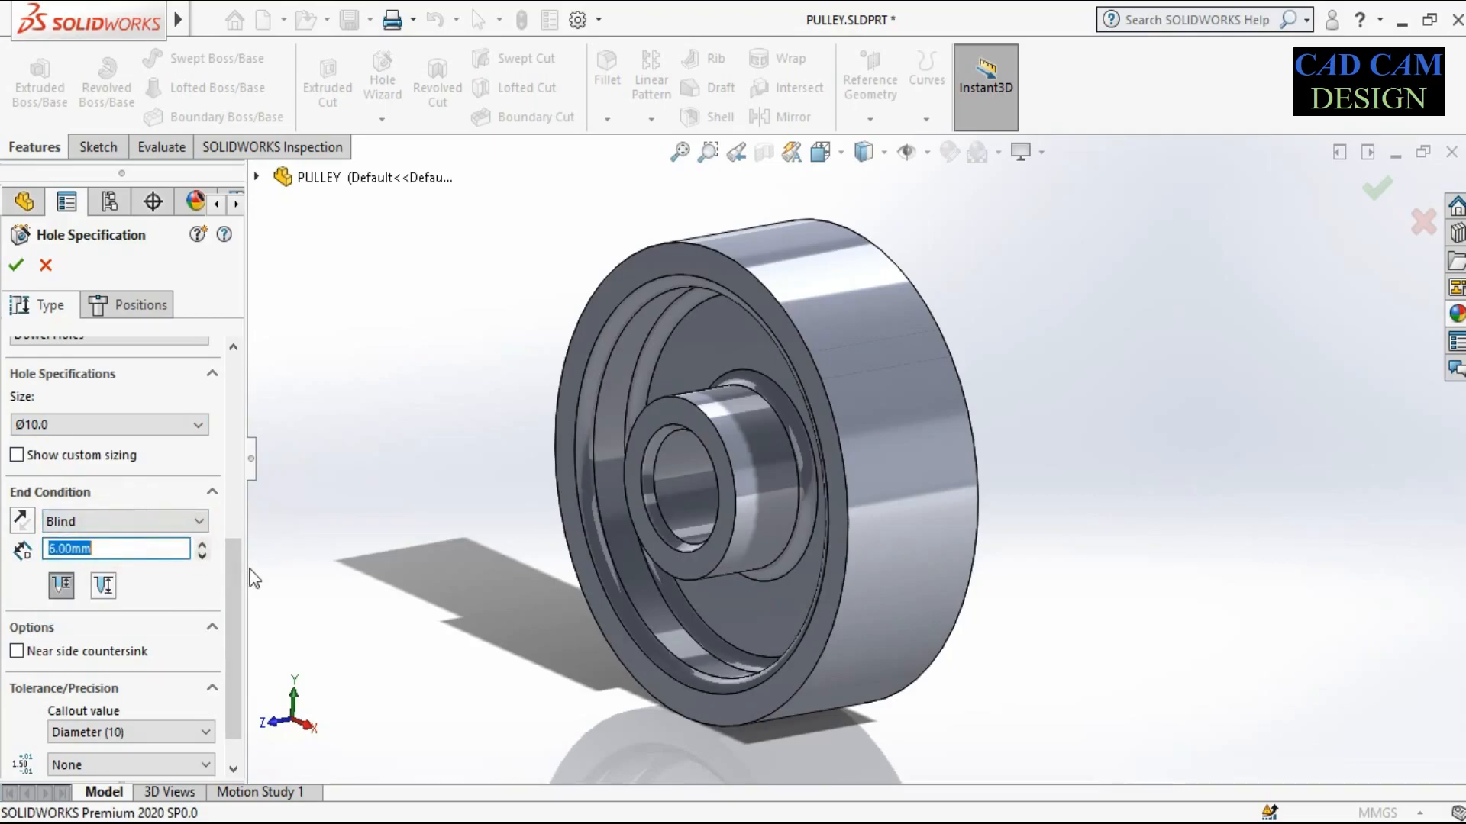
pyautogui.moveTo(230, 563); pyautogui.dragTo(232, 612)
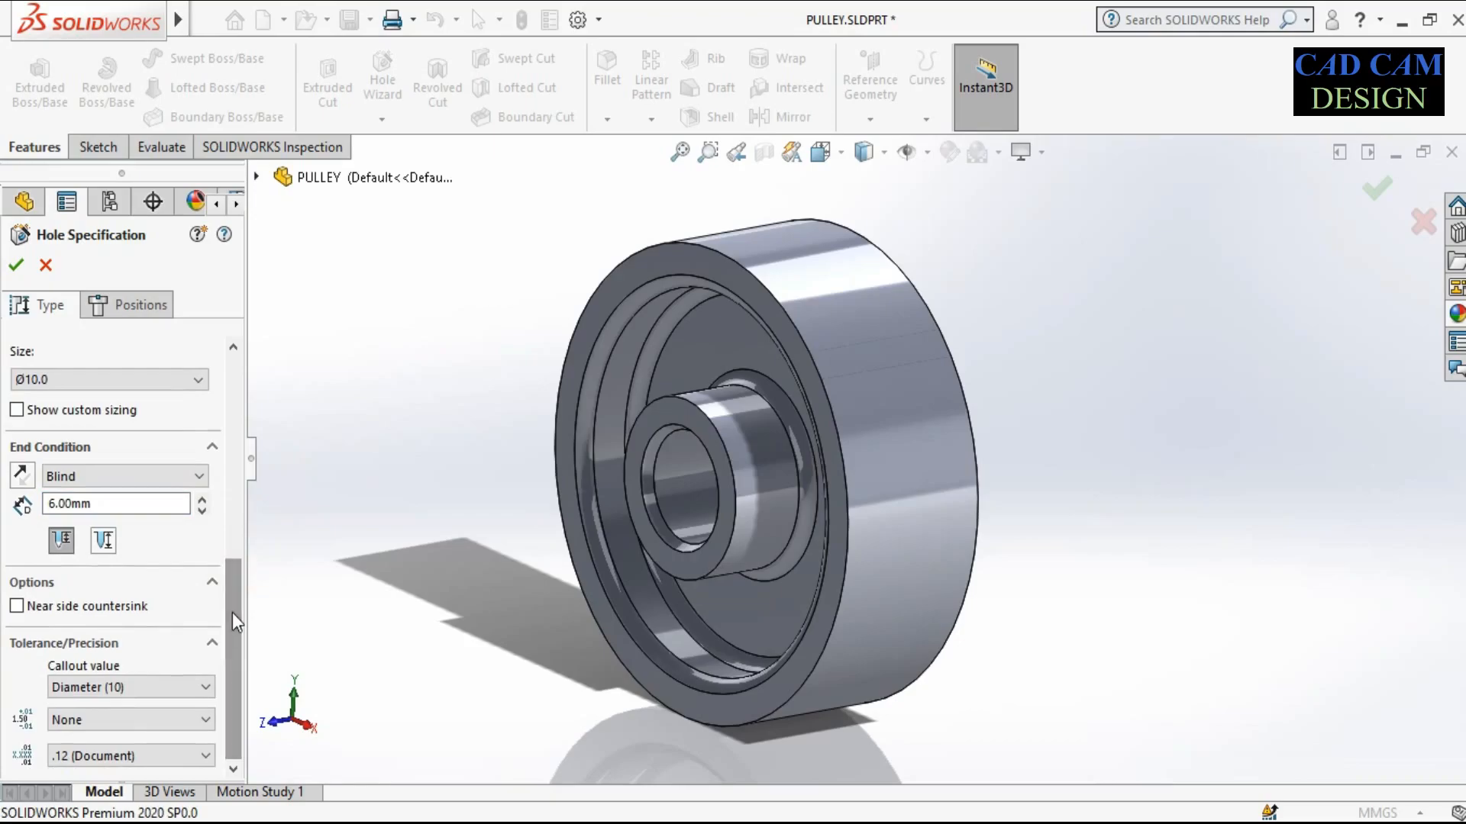
# Place the hole's centre point on the pulley's front rim face, about 94 mm above and 20 mm left of the origin
pyautogui.click(131, 306)
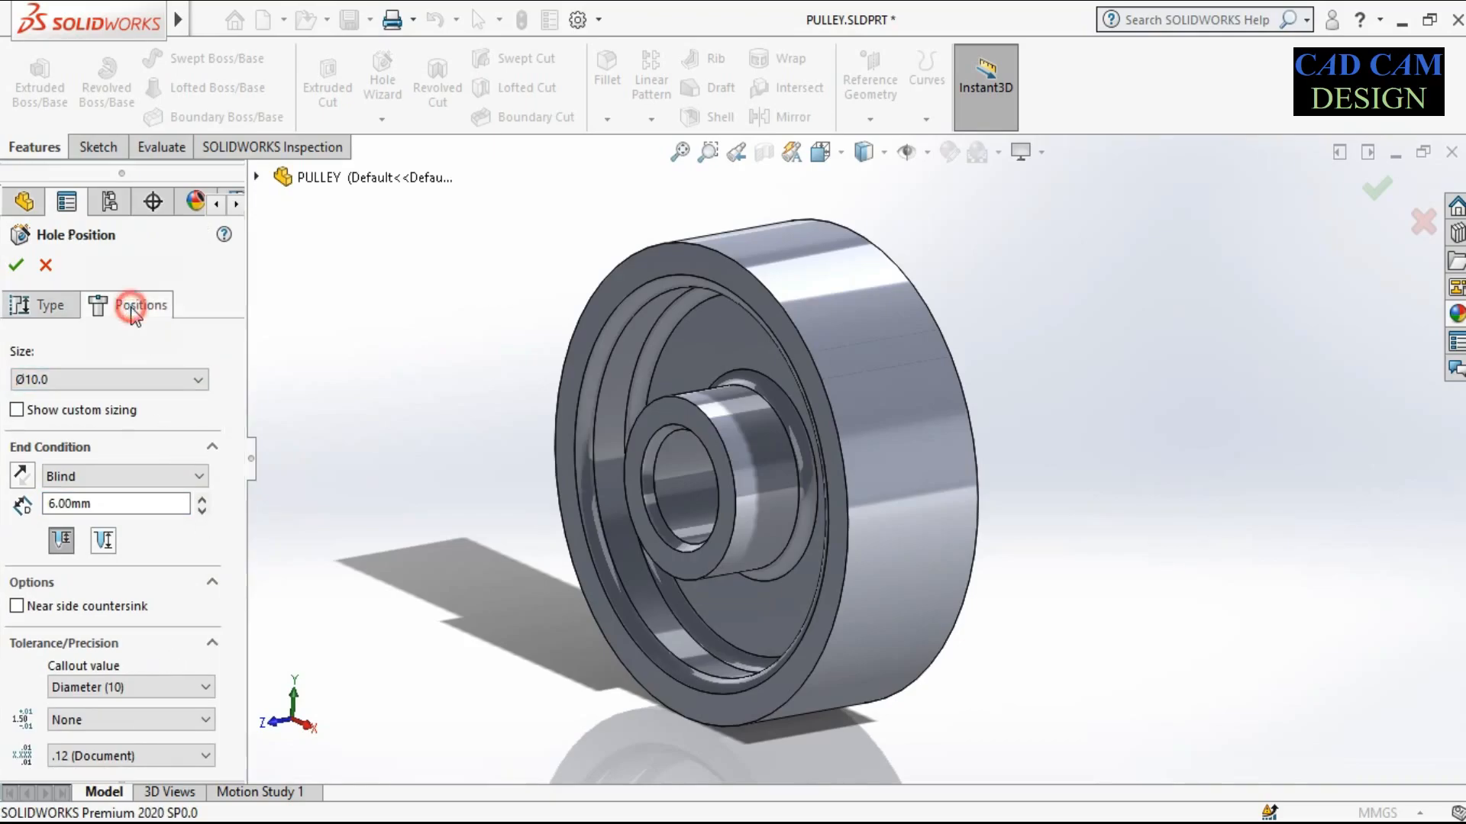
pyautogui.click(685, 252)
pyautogui.scroll(-5, 691, 264)
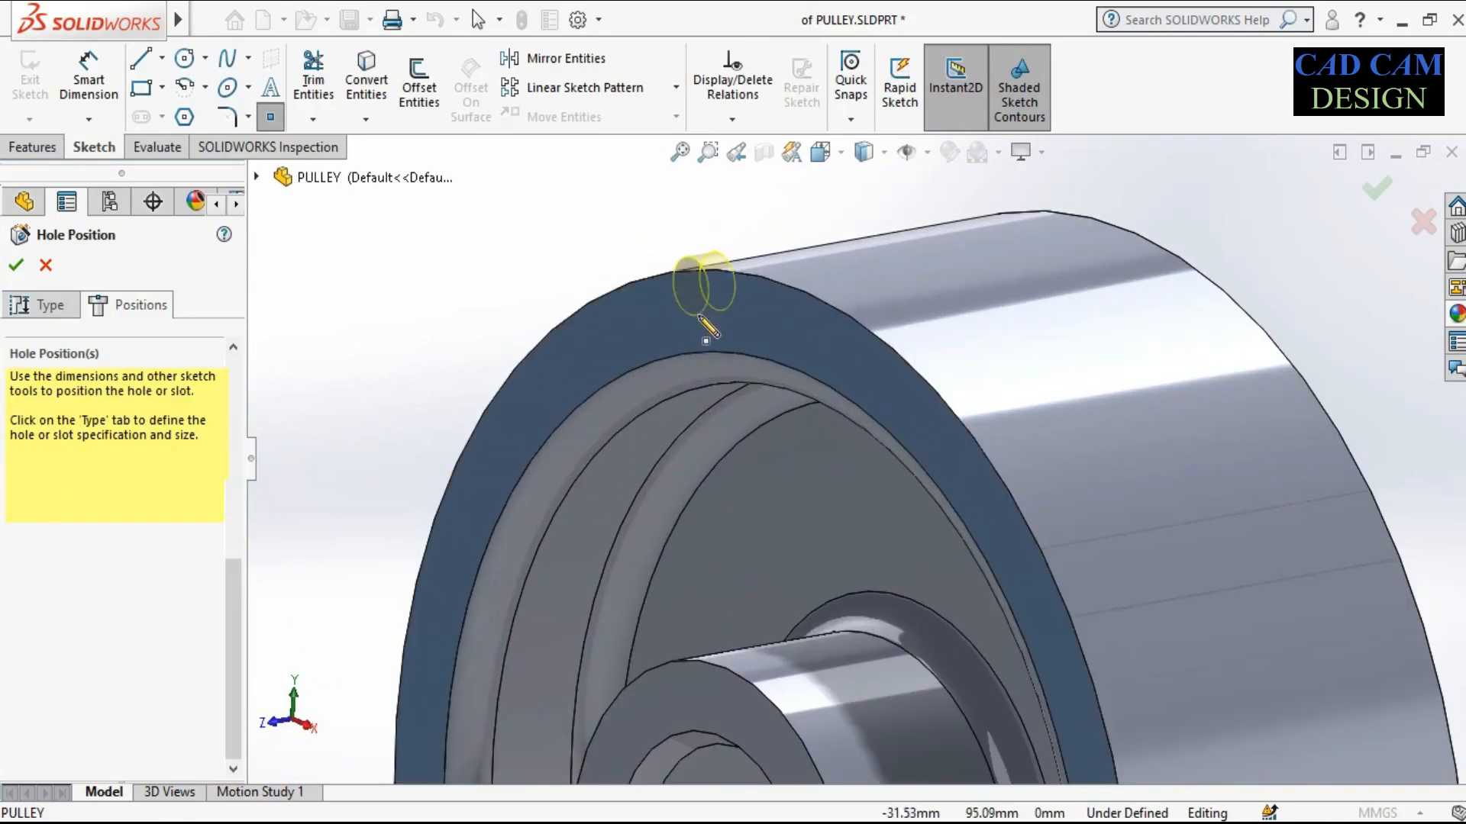
pyautogui.click(731, 321)
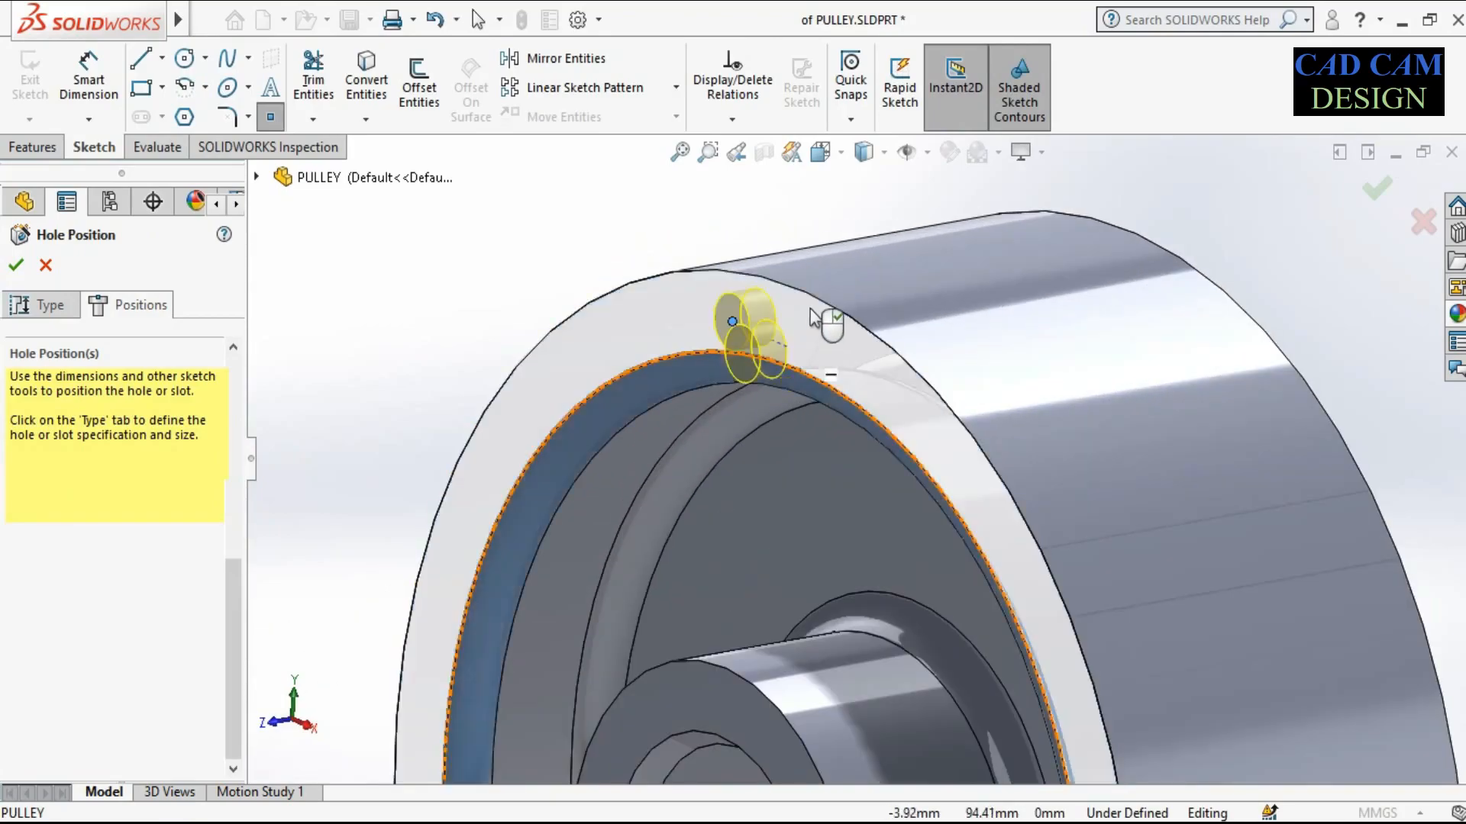
# Dimension the vertical distance between the origin and the hole's centre point as 94 mm
pyautogui.scroll(6, 811, 326)
pyautogui.scroll(-6, 840, 527)
pyautogui.moveTo(845, 501); pyautogui.dragTo(923, 507, button='middle')
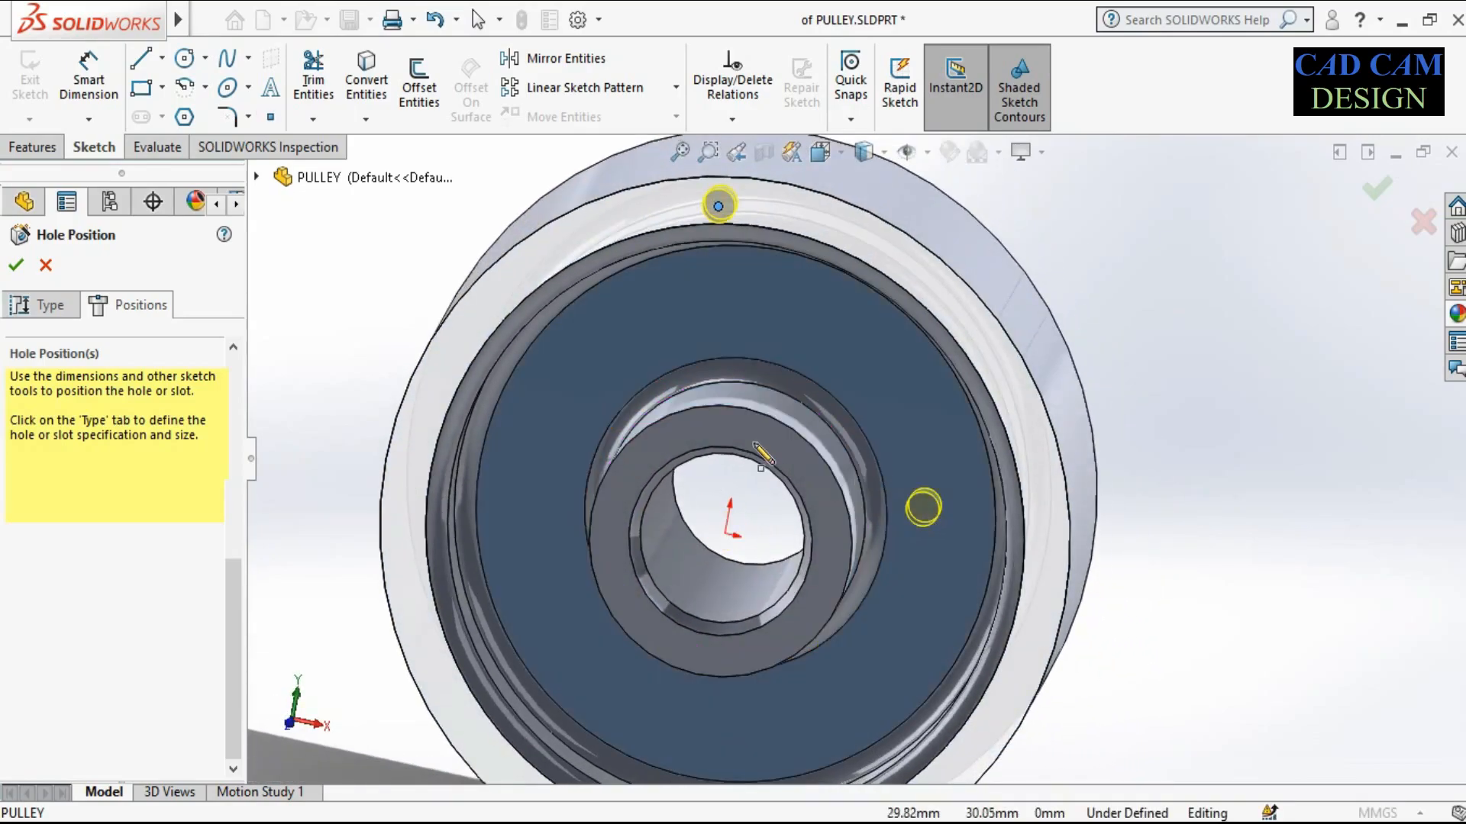
pyautogui.scroll(1, 778, 450)
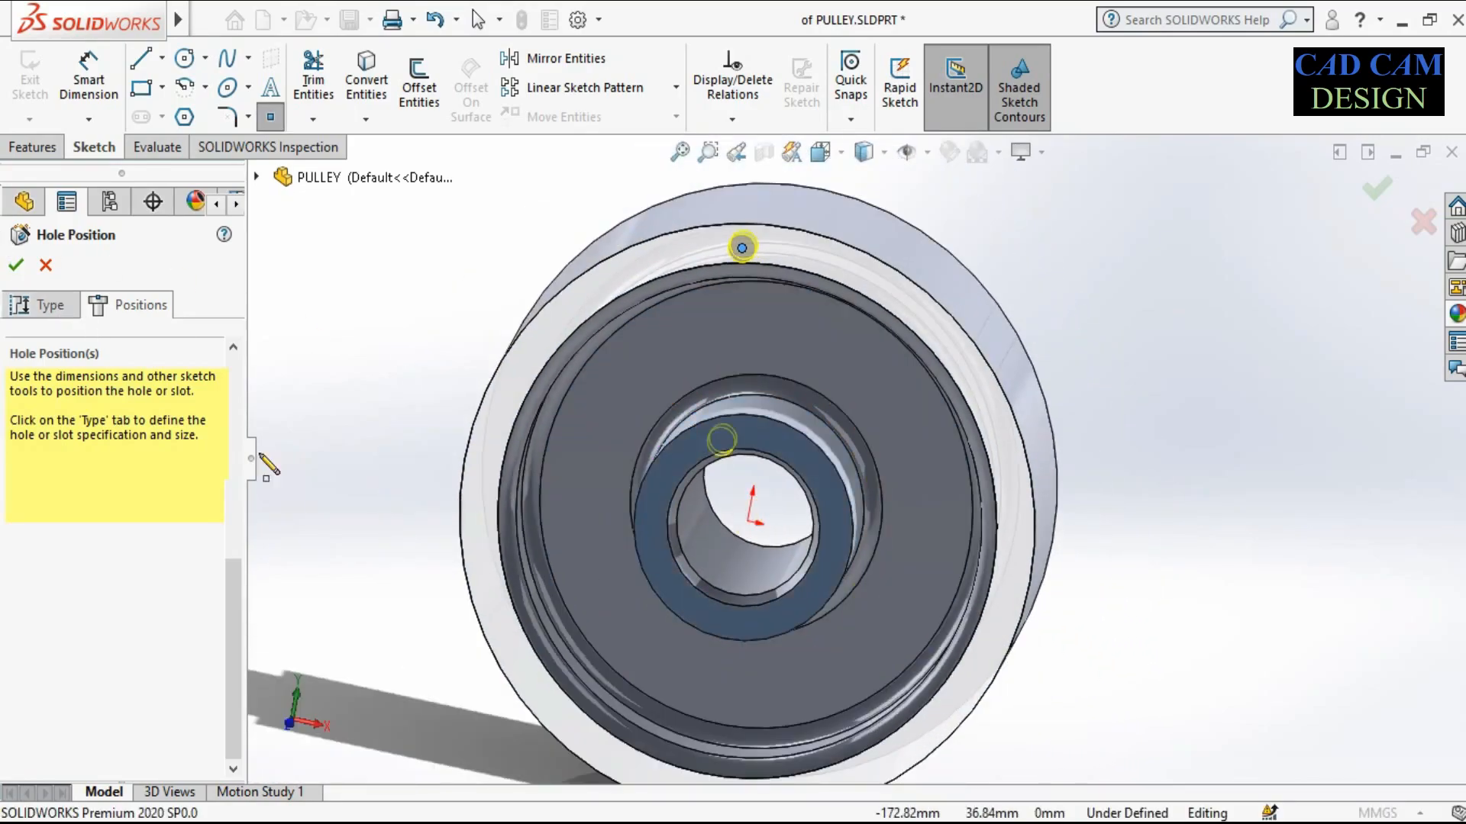
pyautogui.moveTo(327, 497); pyautogui.dragTo(351, 408, button='right')
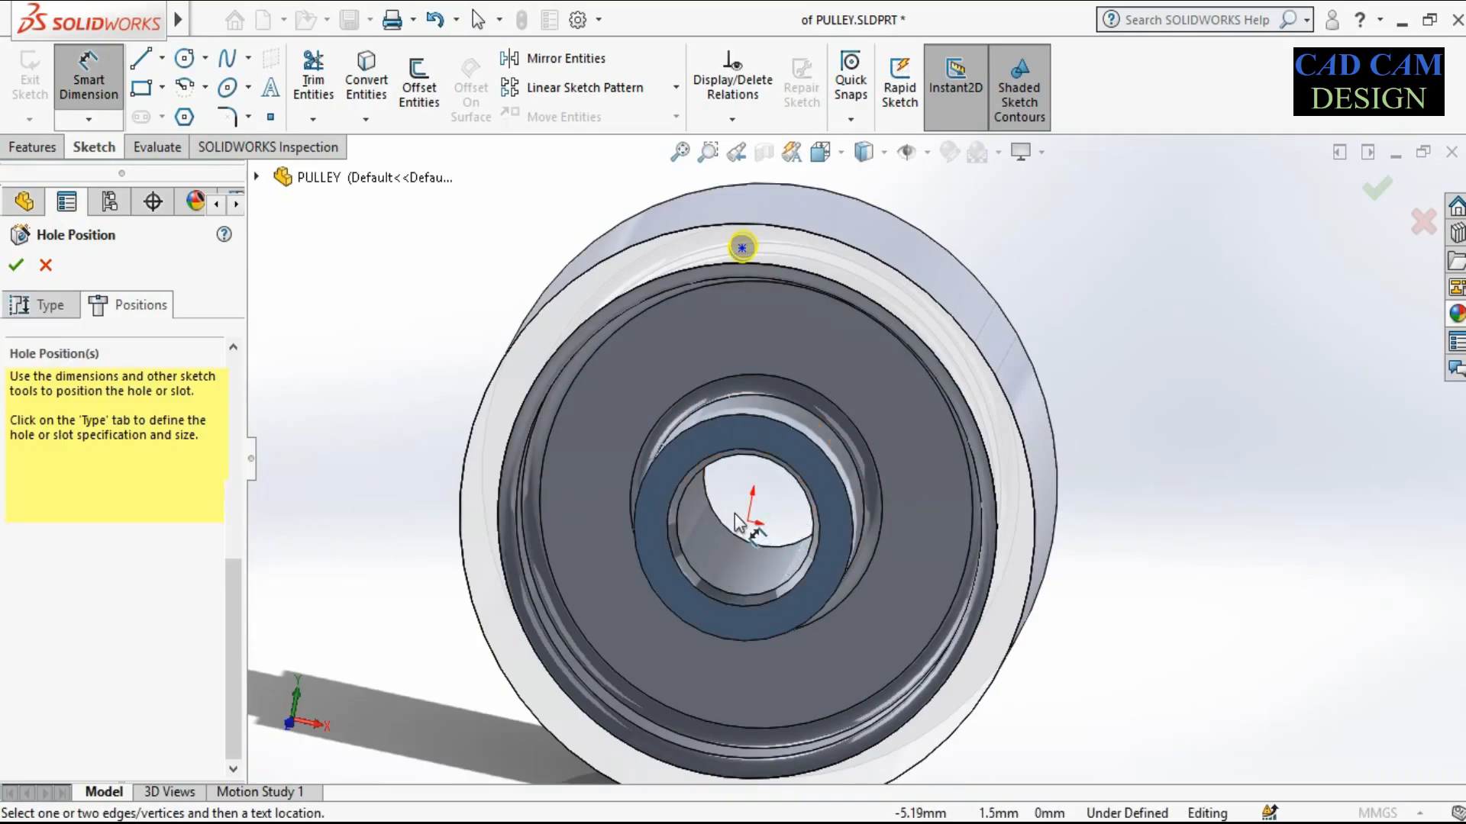
pyautogui.click(758, 500)
pyautogui.moveTo(748, 532)
pyautogui.mouseDown(button='middle')
pyautogui.moveTo(697, 497)
pyautogui.moveTo(754, 484)
pyautogui.moveTo(746, 522)
pyautogui.mouseUp(button='middle')
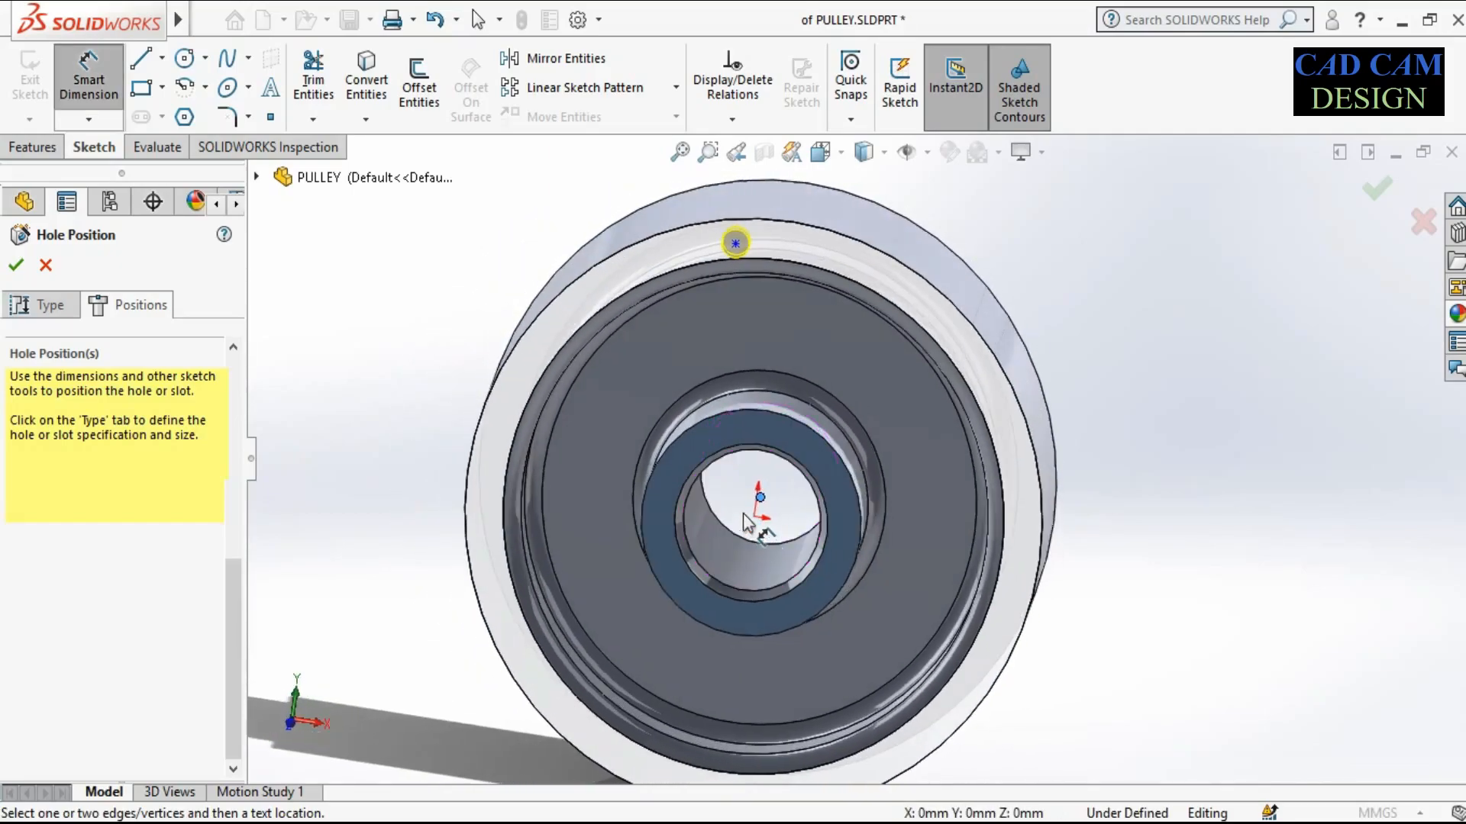
pyautogui.click(735, 244)
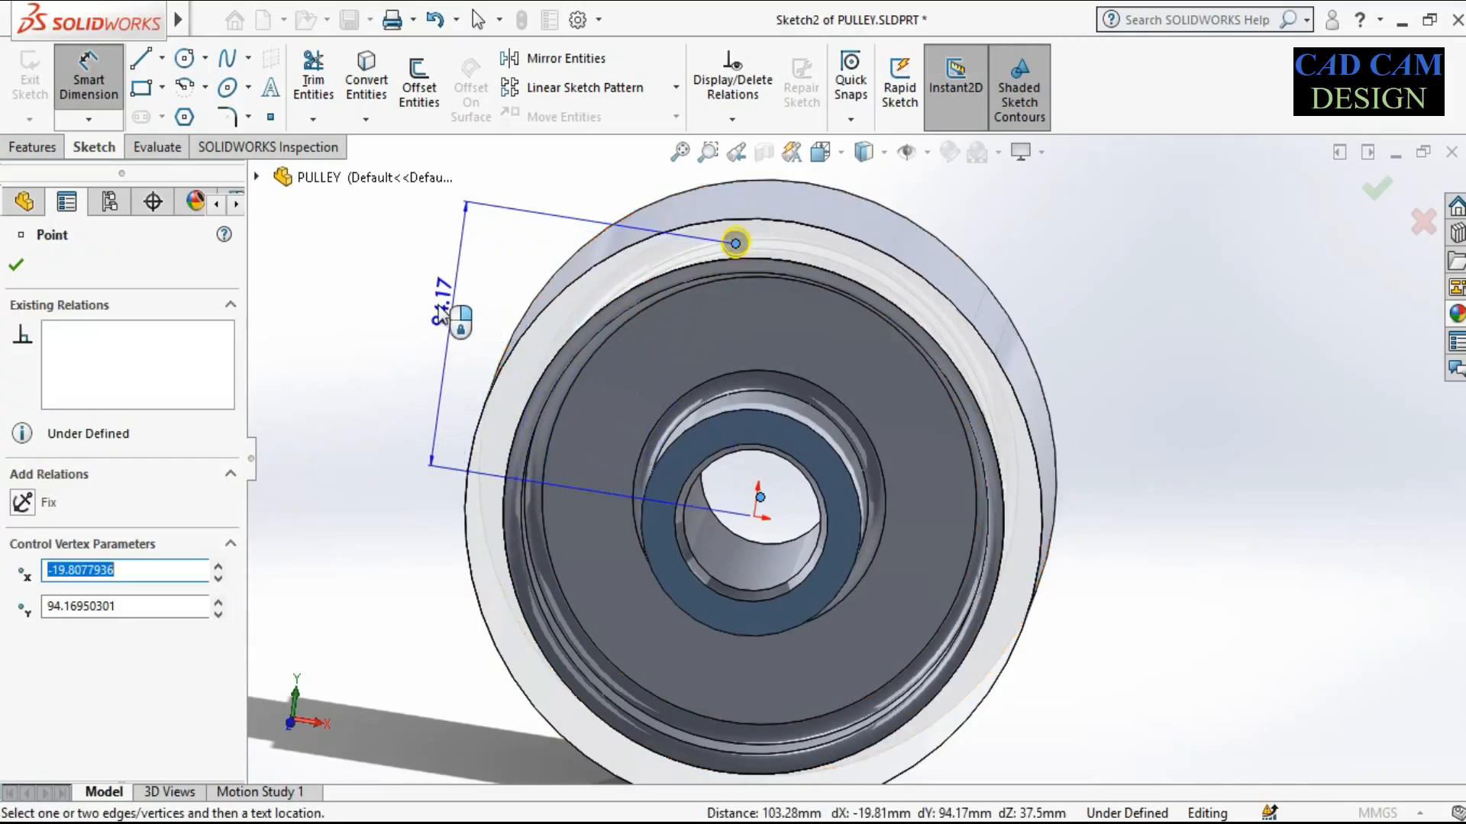
pyautogui.click(431, 313)
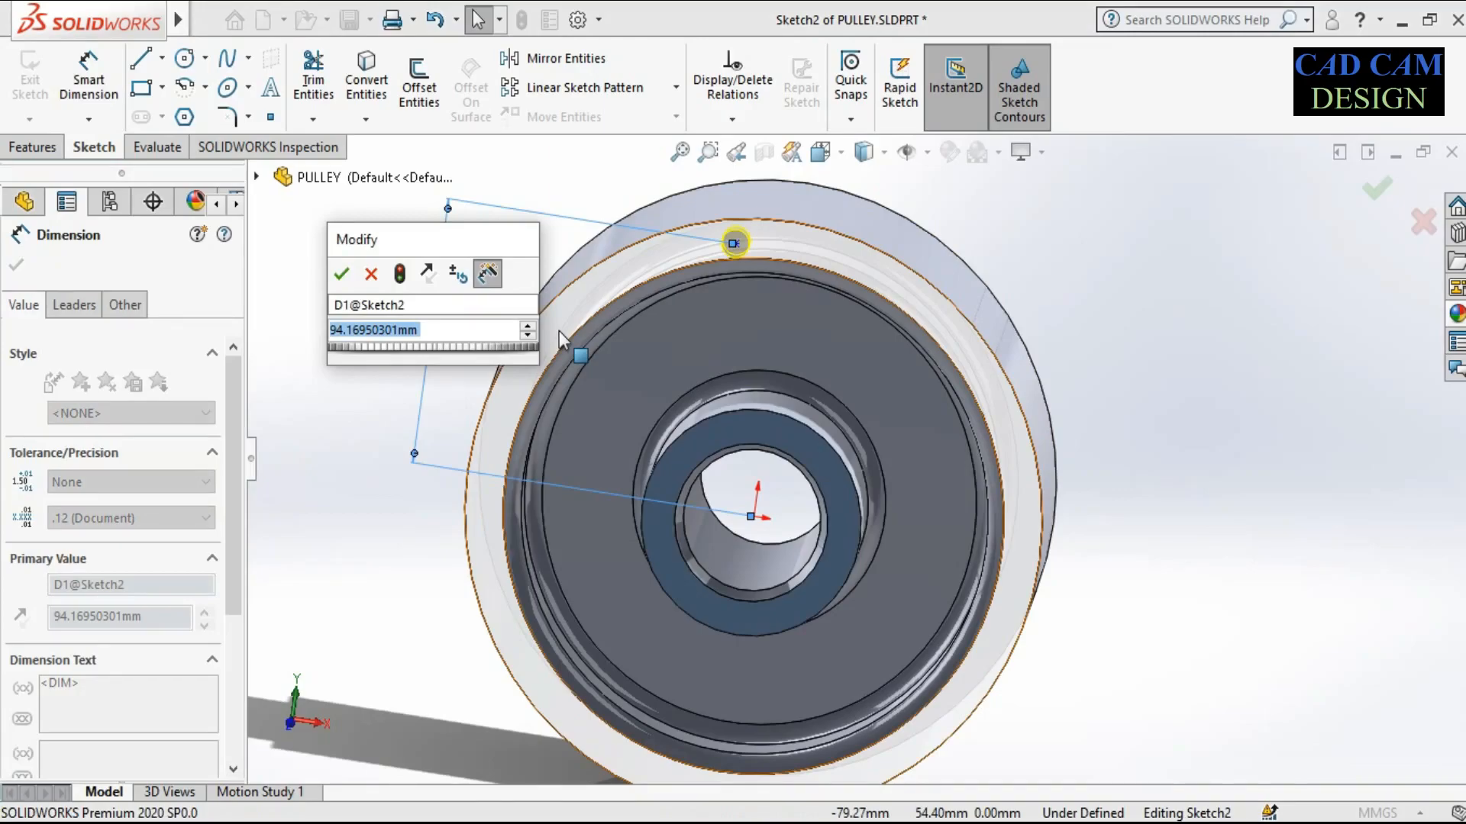
pyautogui.write('94')
pyautogui.press('Return')
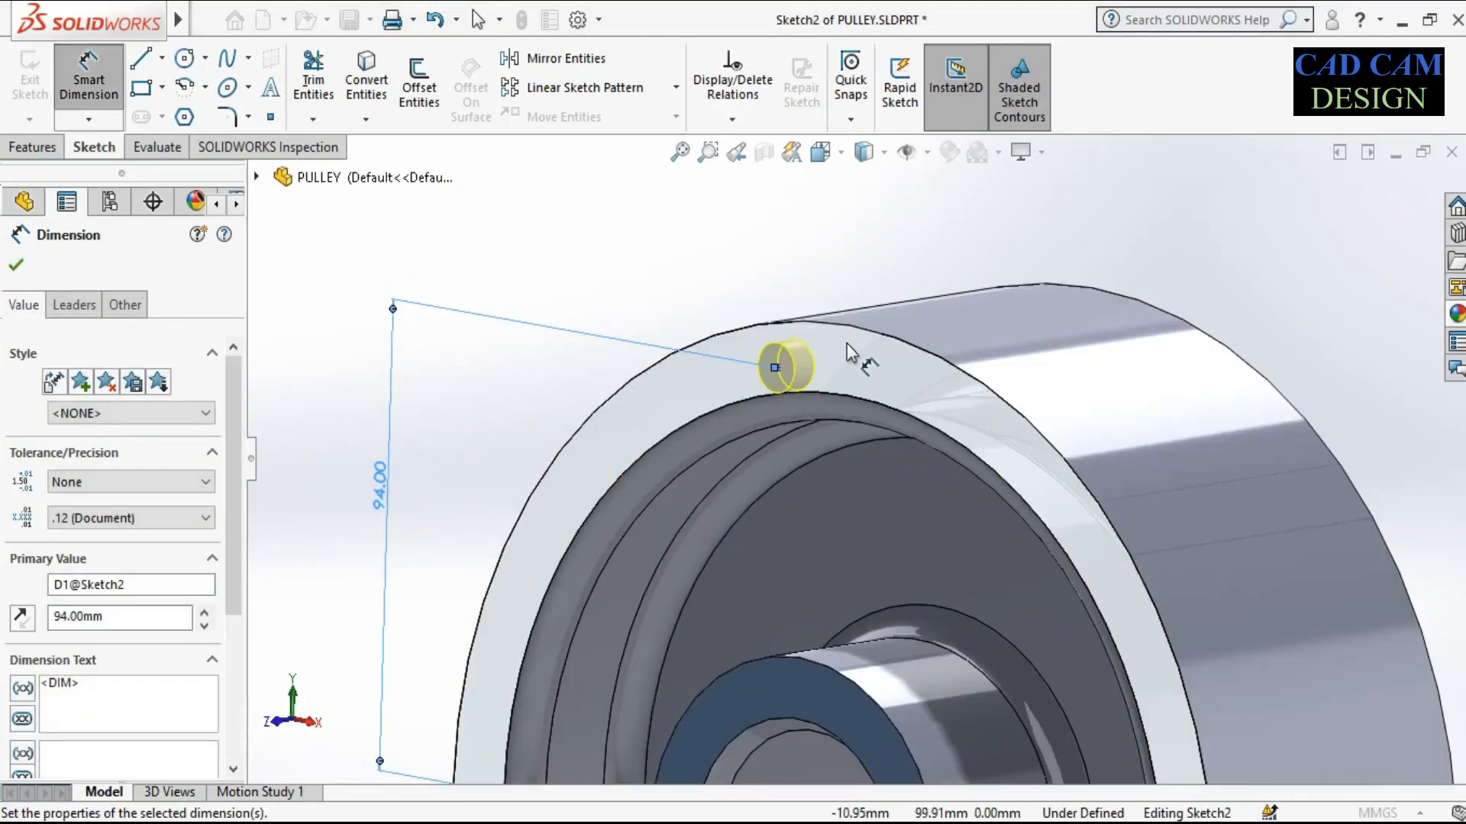
# Set the hole centre's vertical distance from the origin to 95 mm and finish the dowel hole
pyautogui.scroll(-3, 845, 345)
pyautogui.moveTo(787, 447)
pyautogui.mouseDown(button='middle')
pyautogui.moveTo(809, 424)
pyautogui.moveTo(859, 429)
pyautogui.moveTo(831, 427)
pyautogui.moveTo(812, 458)
pyautogui.mouseUp(button='middle')
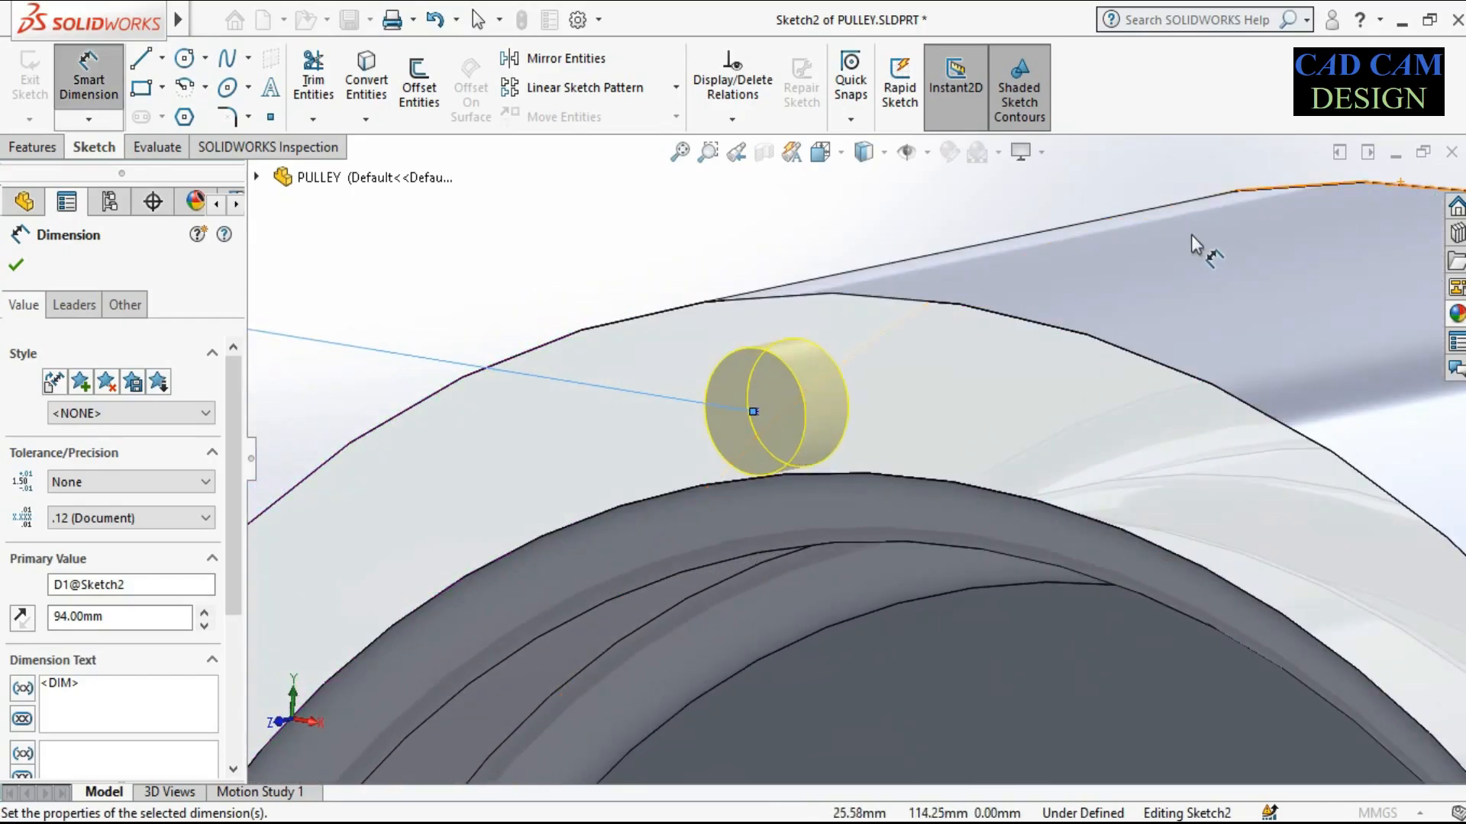
pyautogui.scroll(6, 926, 285)
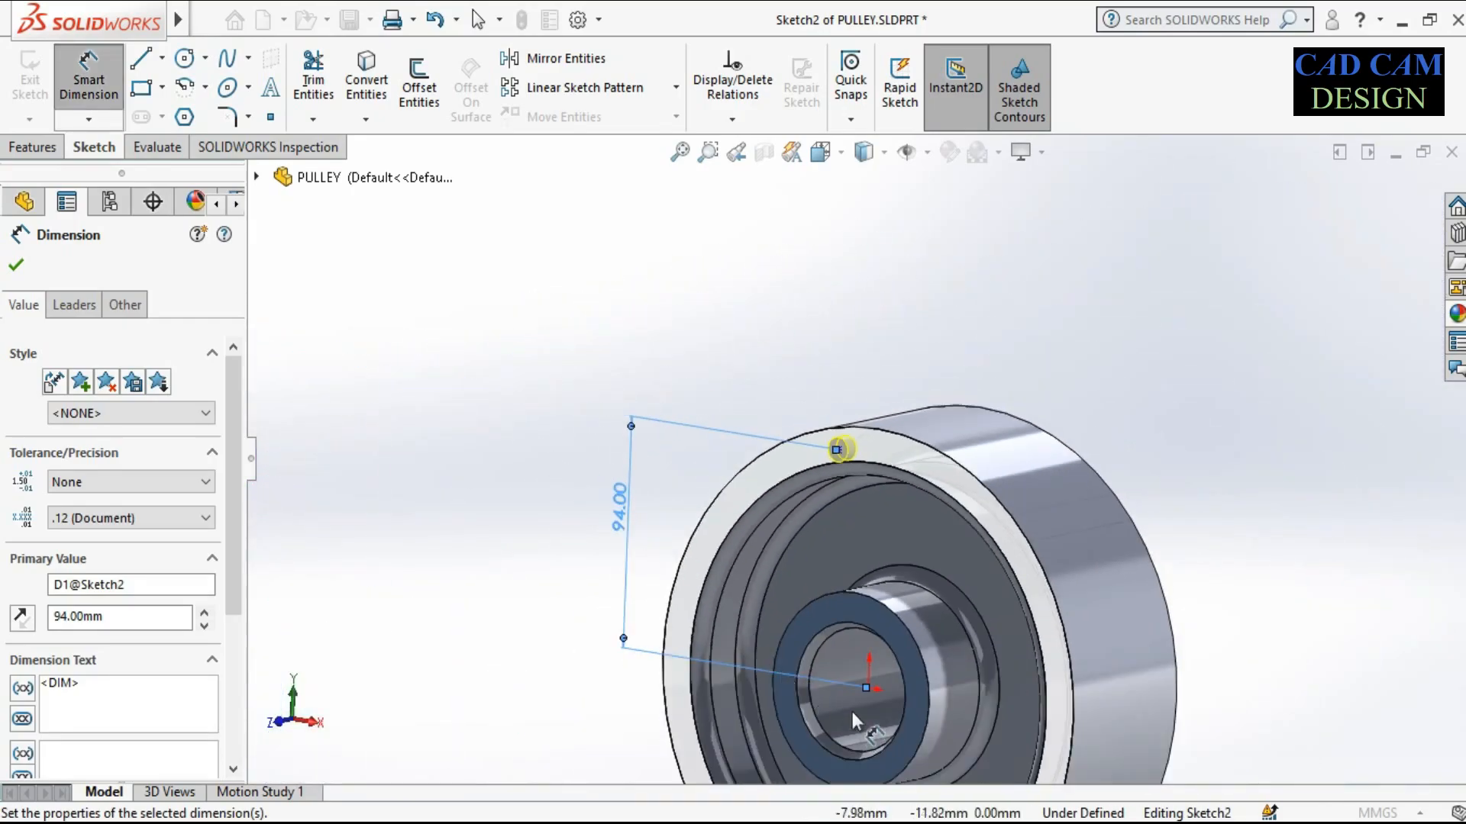
pyautogui.scroll(-2, 840, 729)
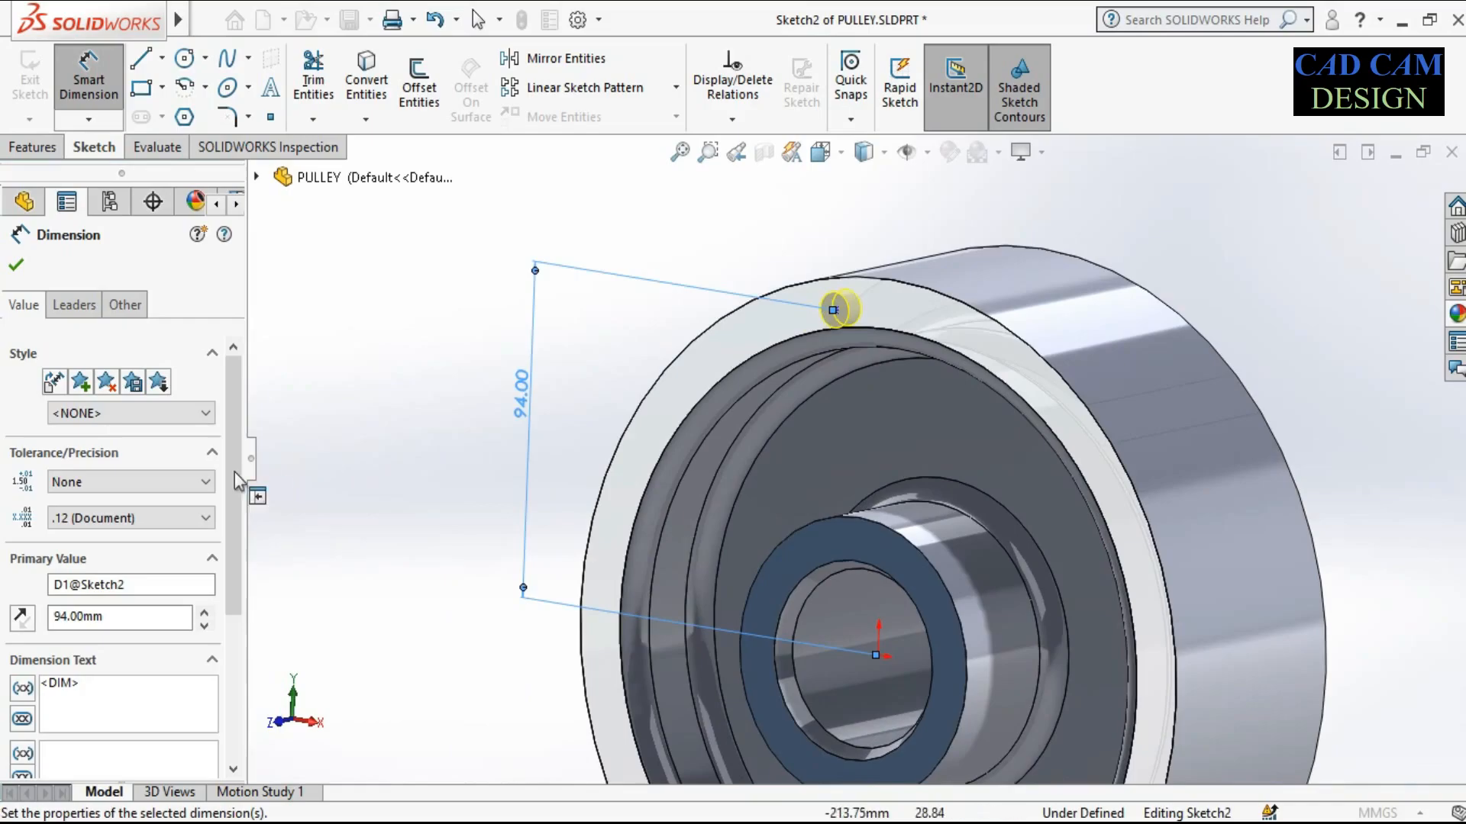
pyautogui.doubleClick(523, 397)
pyautogui.write('95')
pyautogui.press('Return')
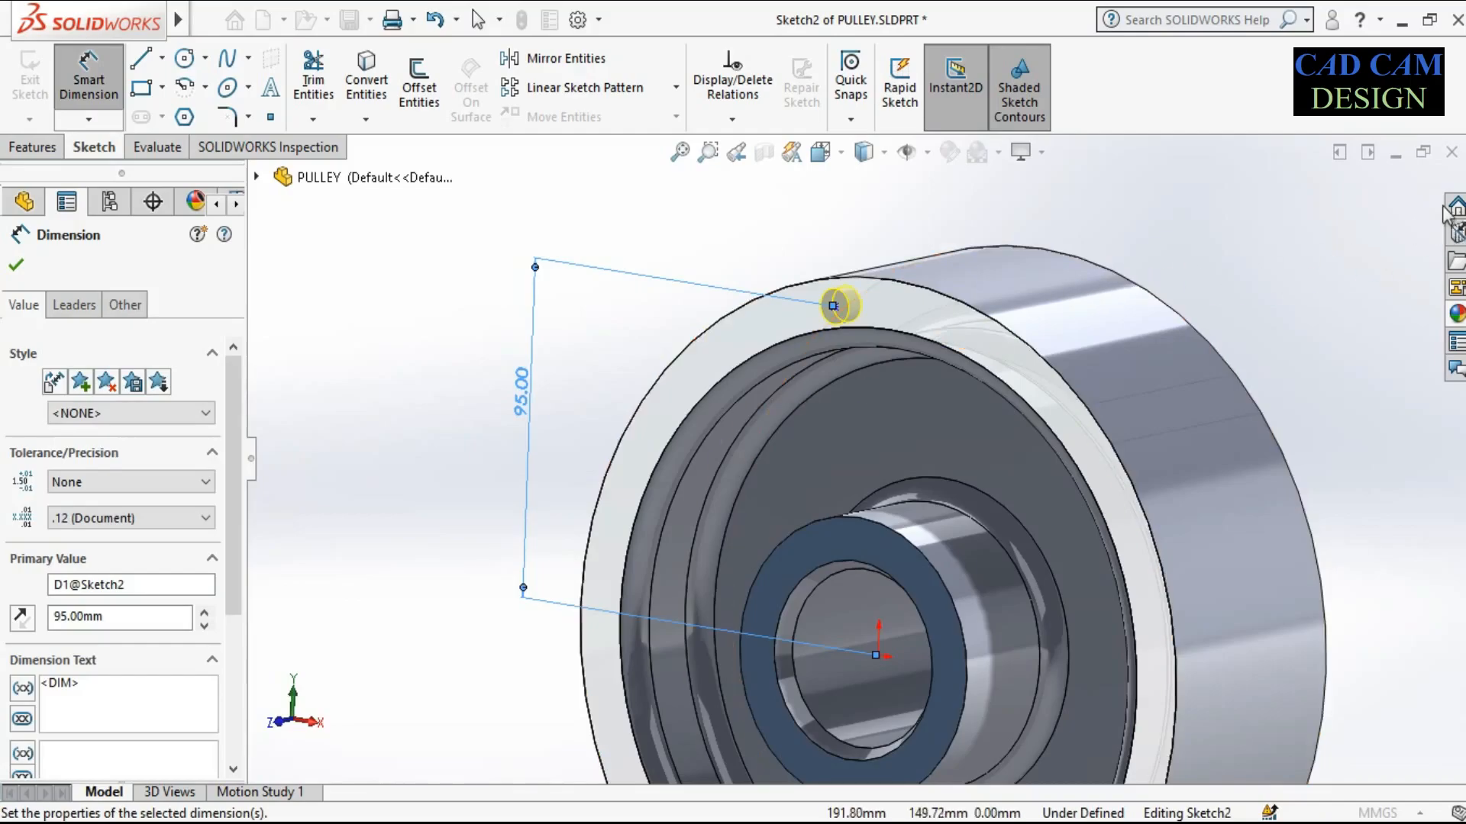
pyautogui.click(1363, 246)
pyautogui.click(62, 296)
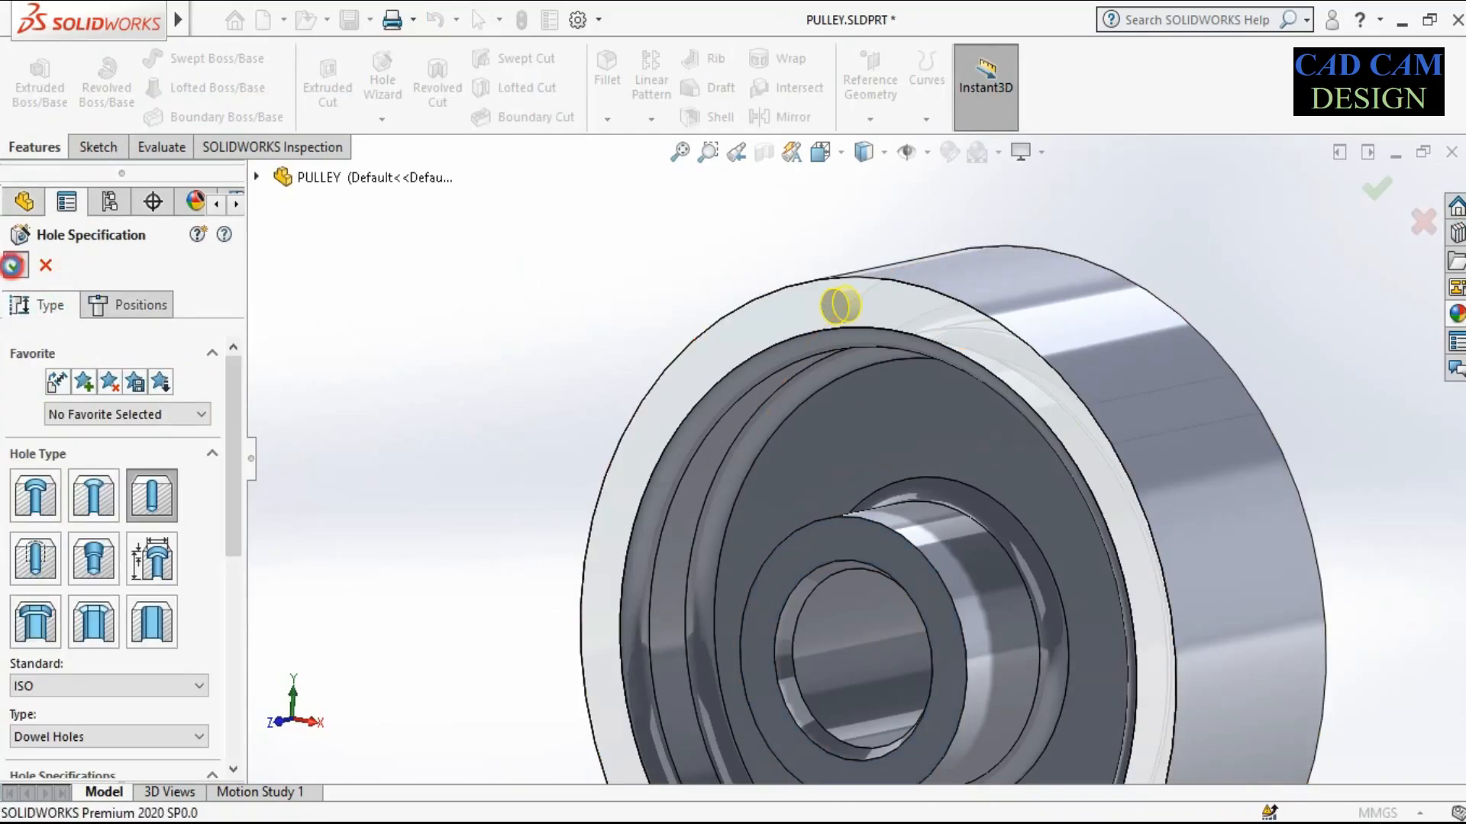
pyautogui.click(15, 264)
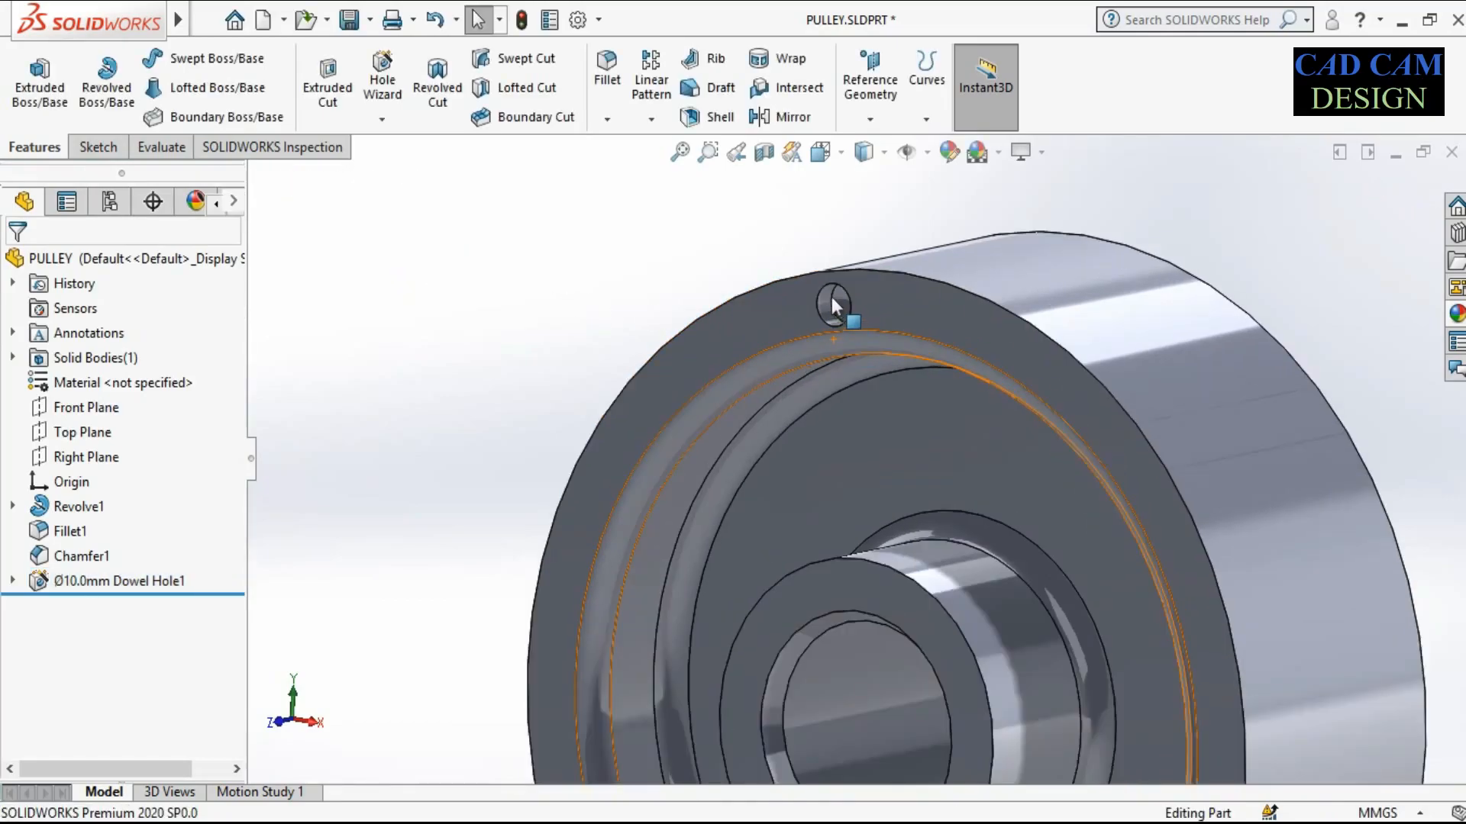
# Examine the new dowel hole in the pulley rim from near and far
pyautogui.scroll(5, 832, 295)
pyautogui.scroll(-2, 745, 305)
pyautogui.scroll(2, 878, 404)
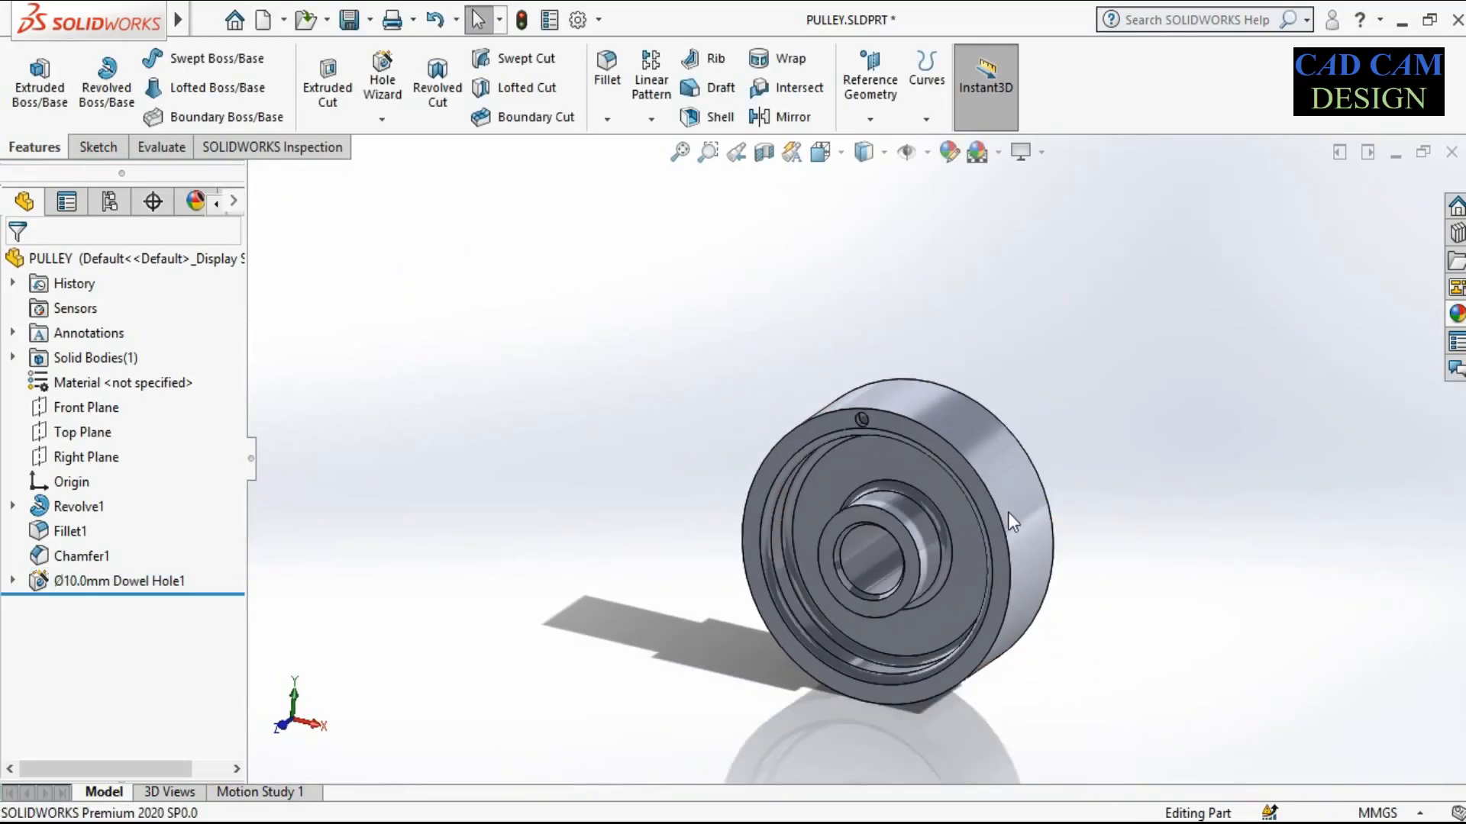
pyautogui.scroll(-4, 1008, 510)
pyautogui.moveTo(742, 418); pyautogui.dragTo(707, 409, button='middle')
pyautogui.scroll(1, 707, 409)
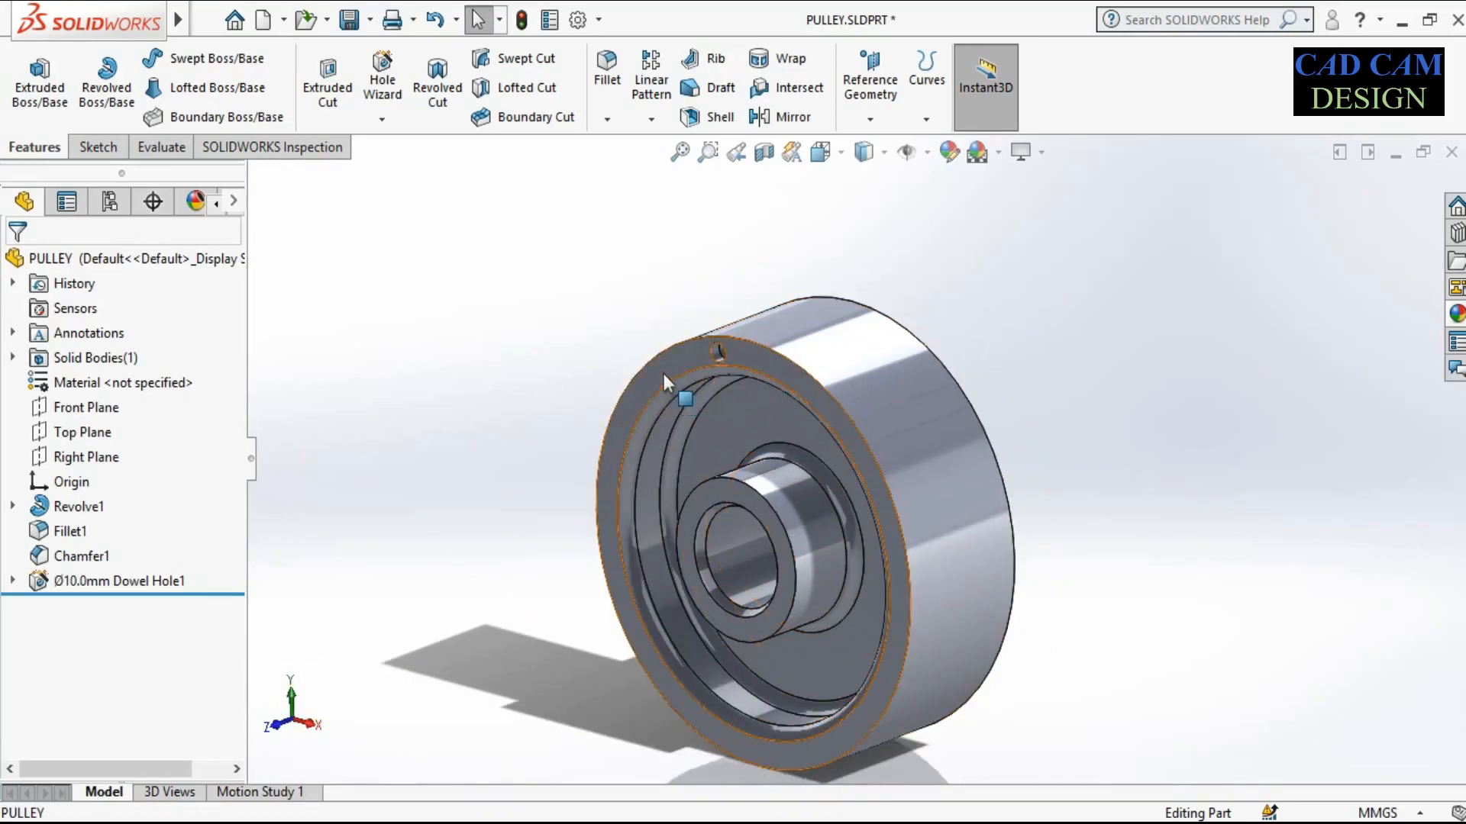
pyautogui.scroll(-2, 686, 366)
pyautogui.scroll(3, 718, 360)
pyautogui.scroll(-4, 687, 351)
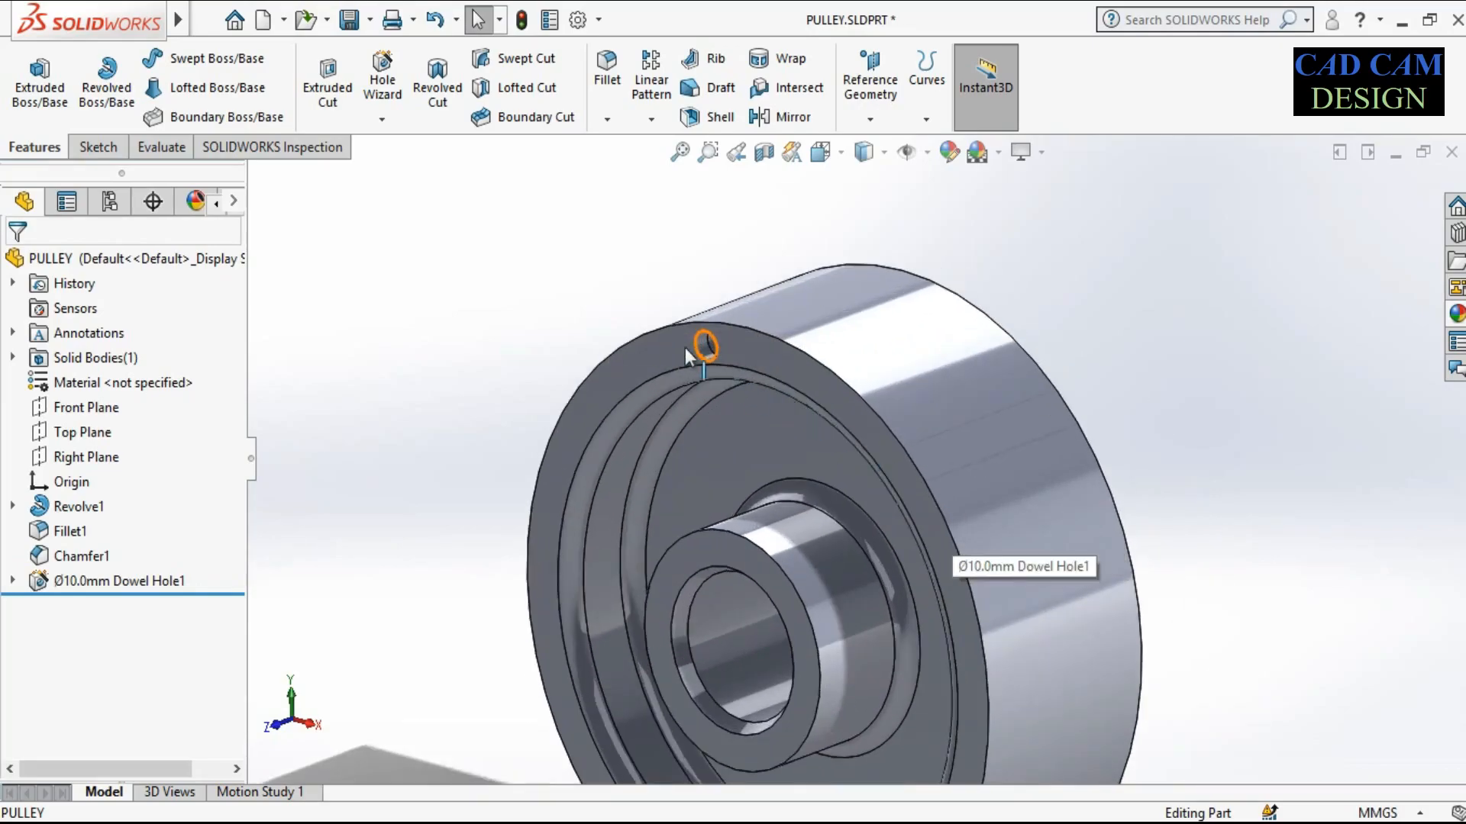
pyautogui.scroll(-2, 685, 346)
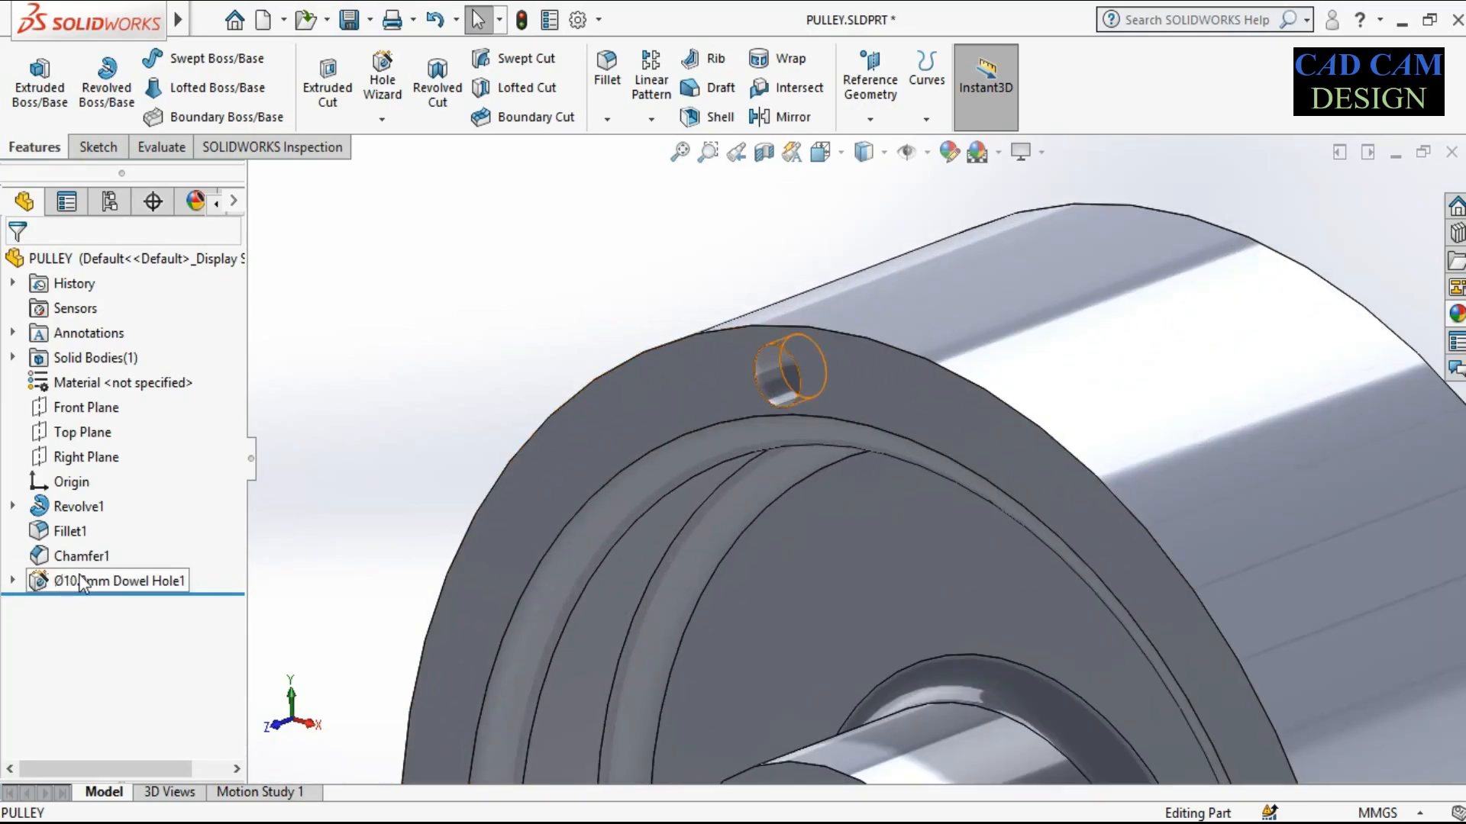
pyautogui.scroll(6, 432, 264)
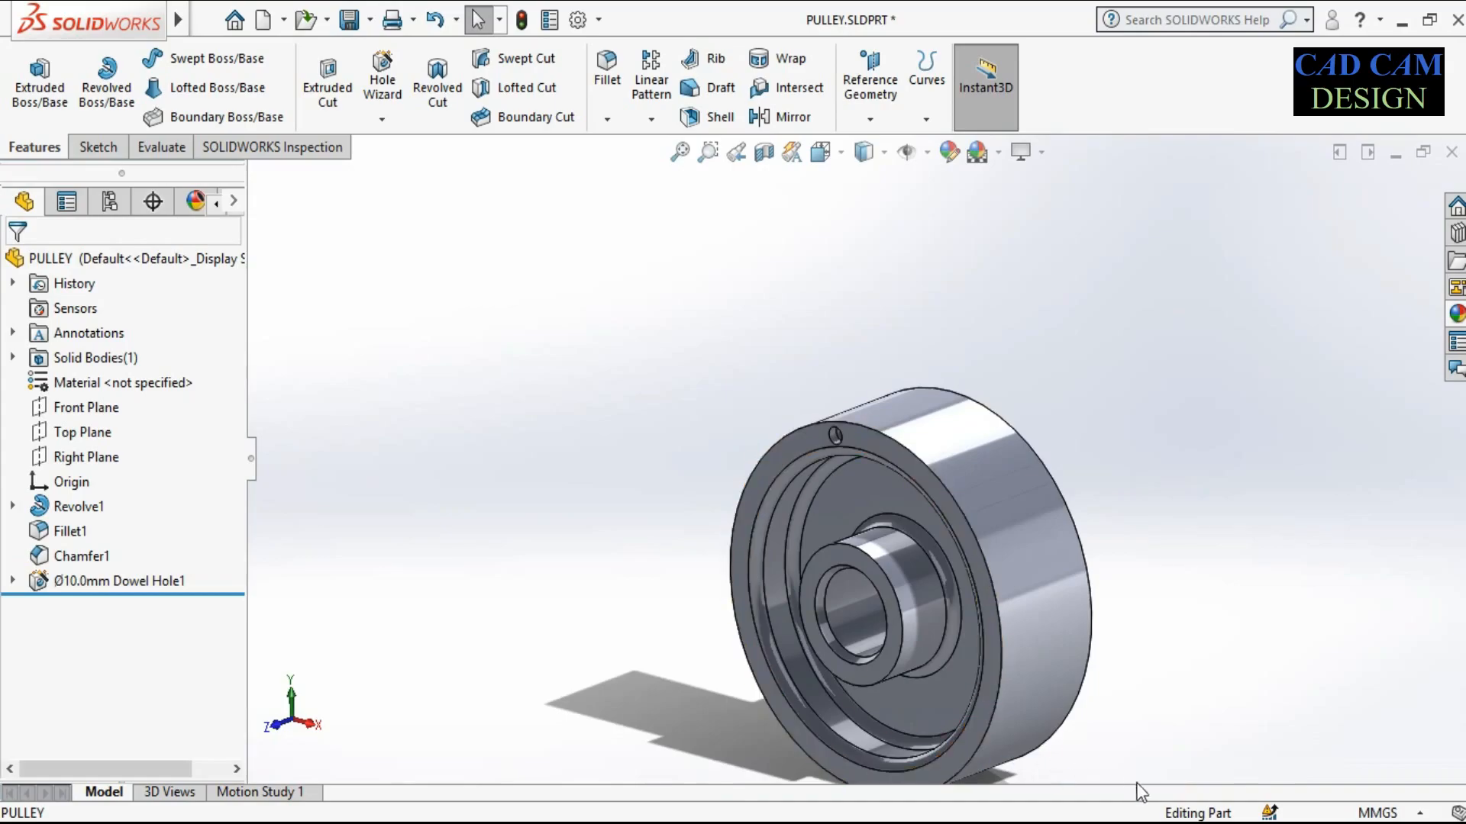
pyautogui.scroll(-2, 1106, 771)
# Pattern the dowel hole circularly about the pulley's outer cylindrical face with 5 instances at 10° instance spacing
pyautogui.click(145, 582)
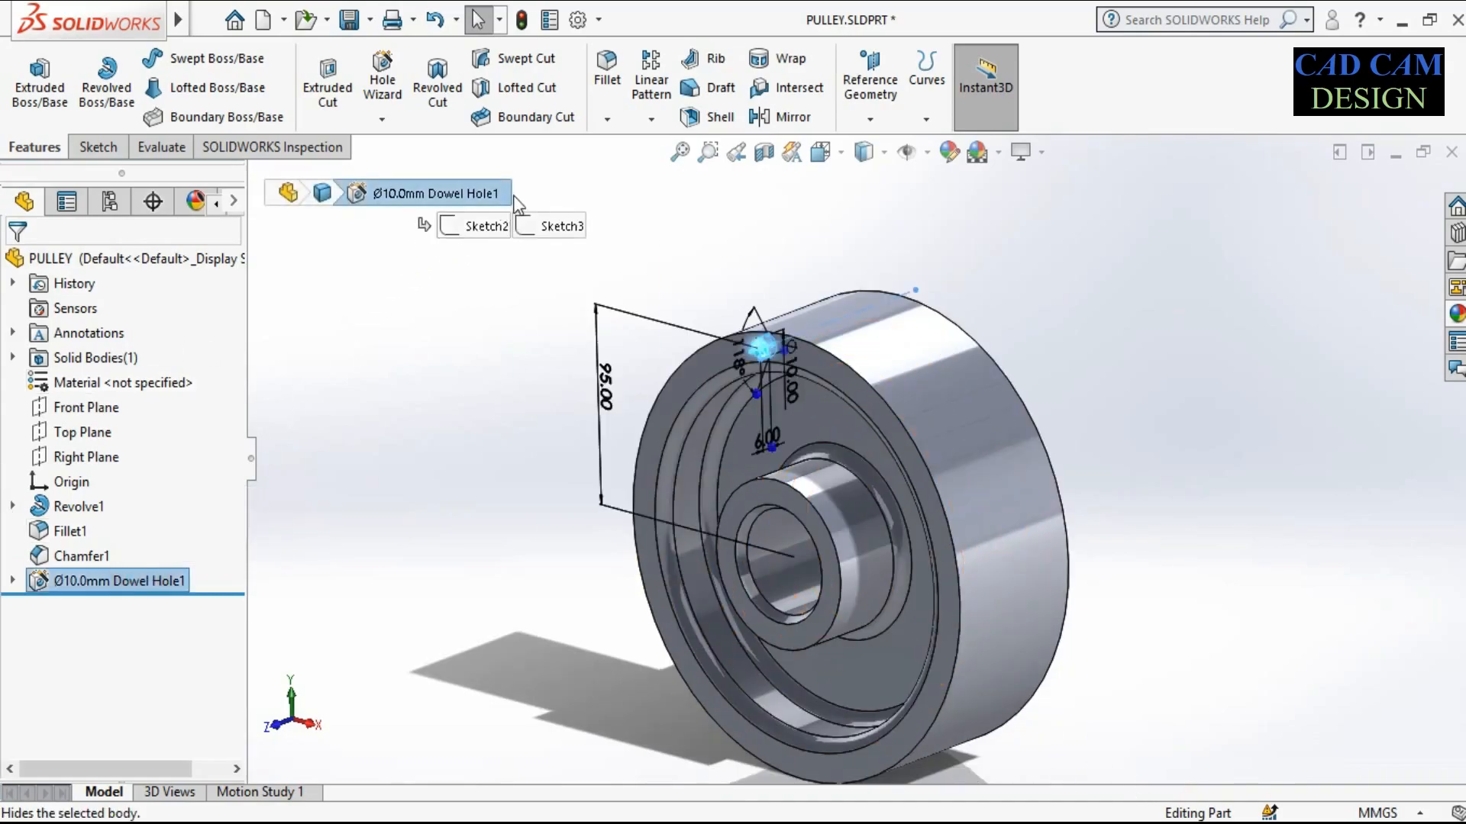
pyautogui.click(653, 119)
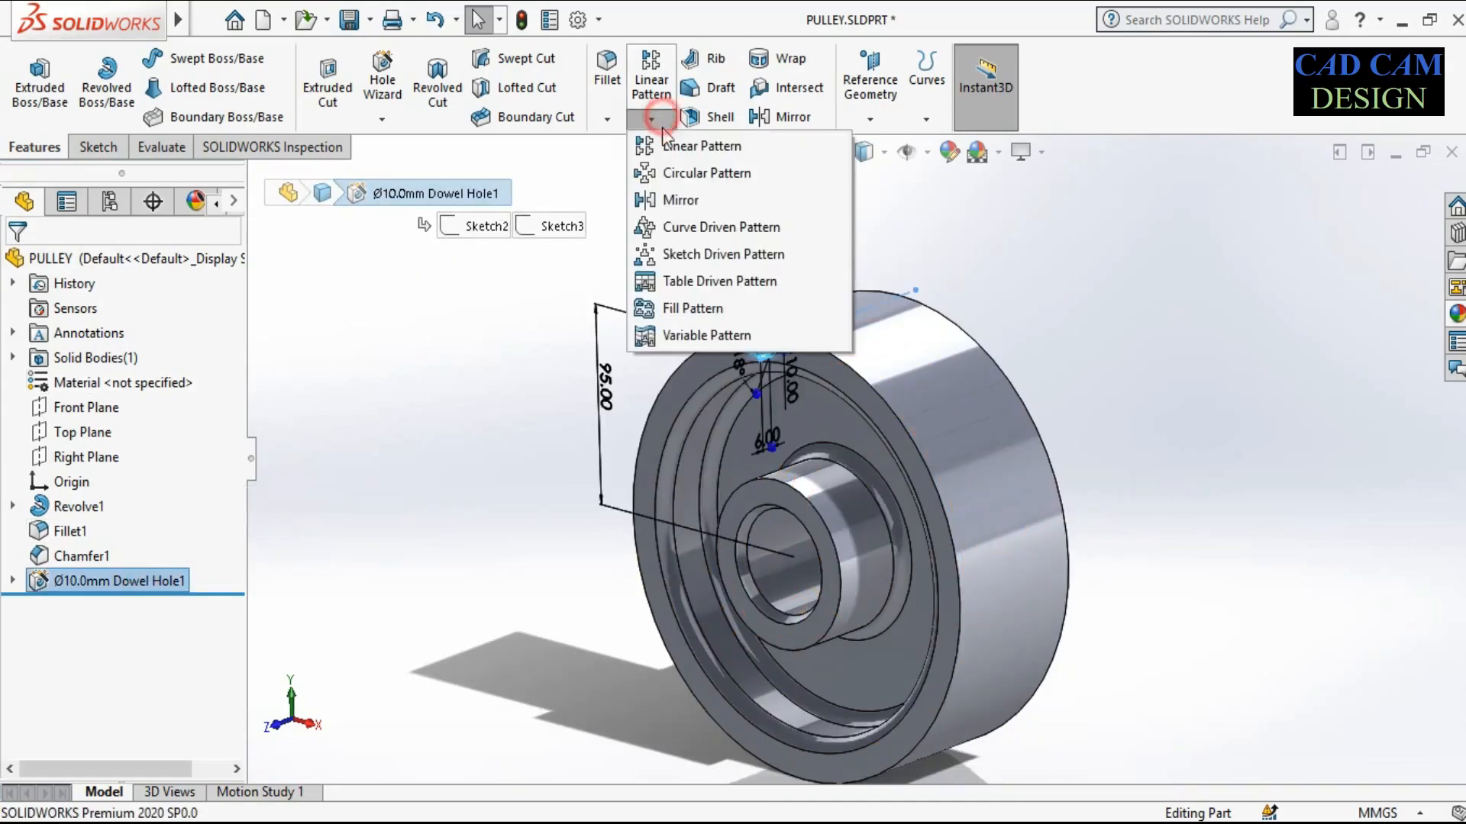
pyautogui.click(672, 174)
pyautogui.click(910, 373)
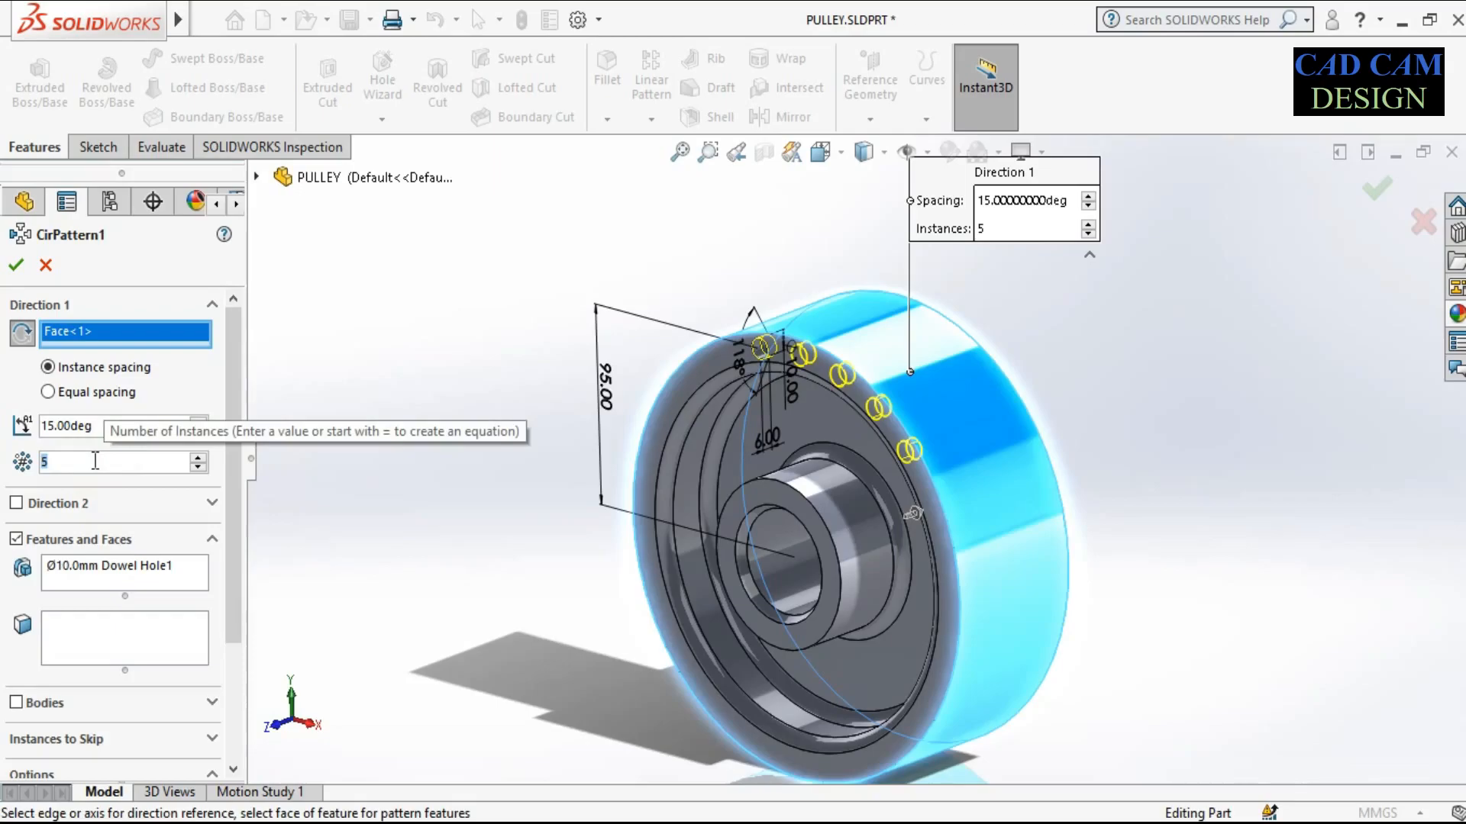
pyautogui.click(134, 425)
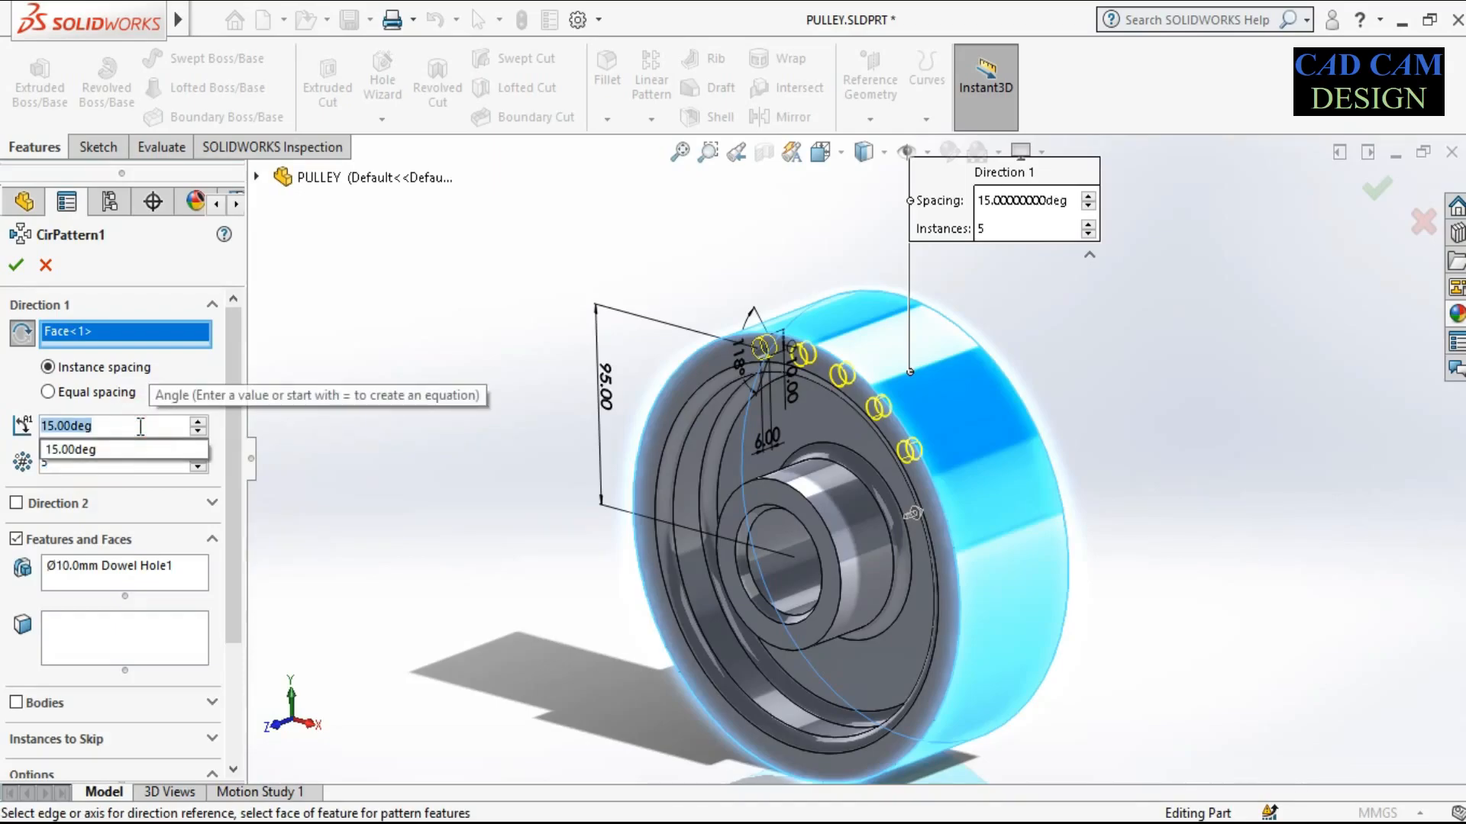
pyautogui.write('10')
pyautogui.press('Return')
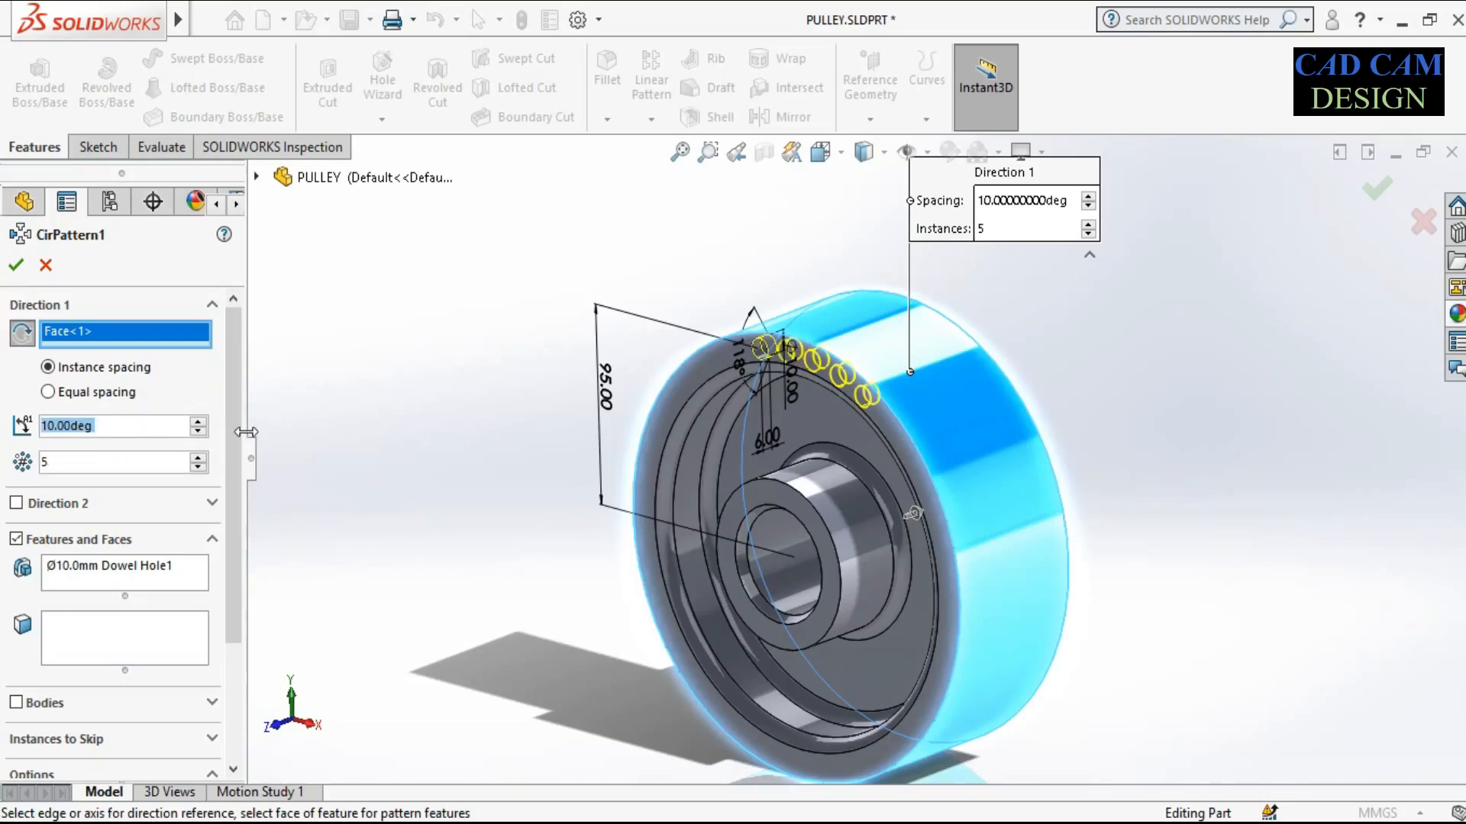
pyautogui.scroll(-5, 789, 400)
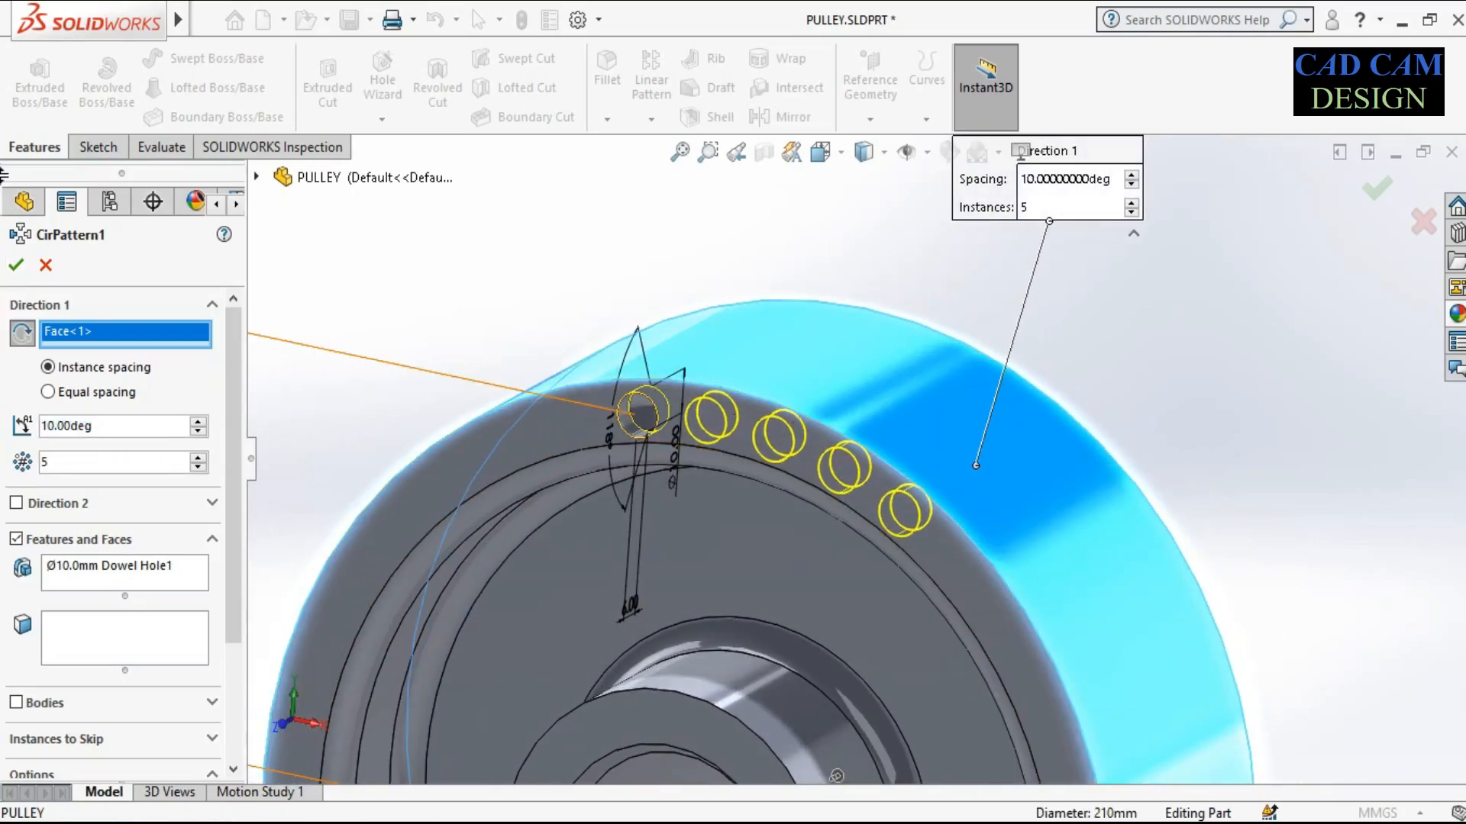
pyautogui.click(16, 264)
pyautogui.scroll(3, 779, 352)
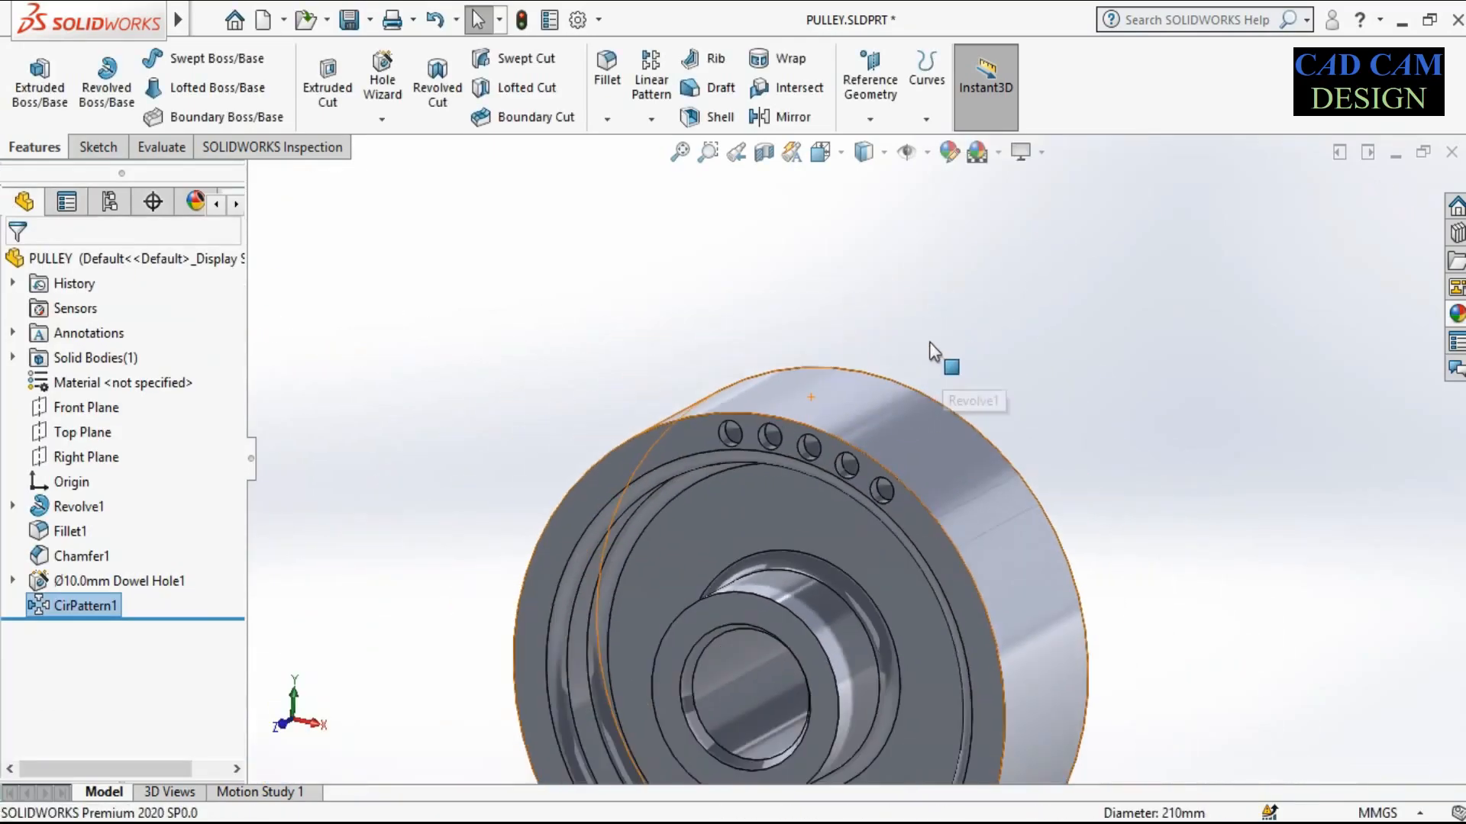
# Examine the patterned holes up close and inspect the pulley's interior with a temporary section view through the Right Plane
pyautogui.click(697, 384)
pyautogui.scroll(3, 851, 450)
pyautogui.scroll(-5, 861, 442)
pyautogui.moveTo(904, 409)
pyautogui.mouseDown(button='middle')
pyautogui.moveTo(955, 359)
pyautogui.moveTo(913, 406)
pyautogui.moveTo(900, 397)
pyautogui.mouseUp(button='middle')
pyautogui.scroll(5, 786, 319)
pyautogui.scroll(-2, 902, 540)
pyautogui.moveTo(858, 479); pyautogui.dragTo(818, 293, button='middle')
pyautogui.click(765, 155)
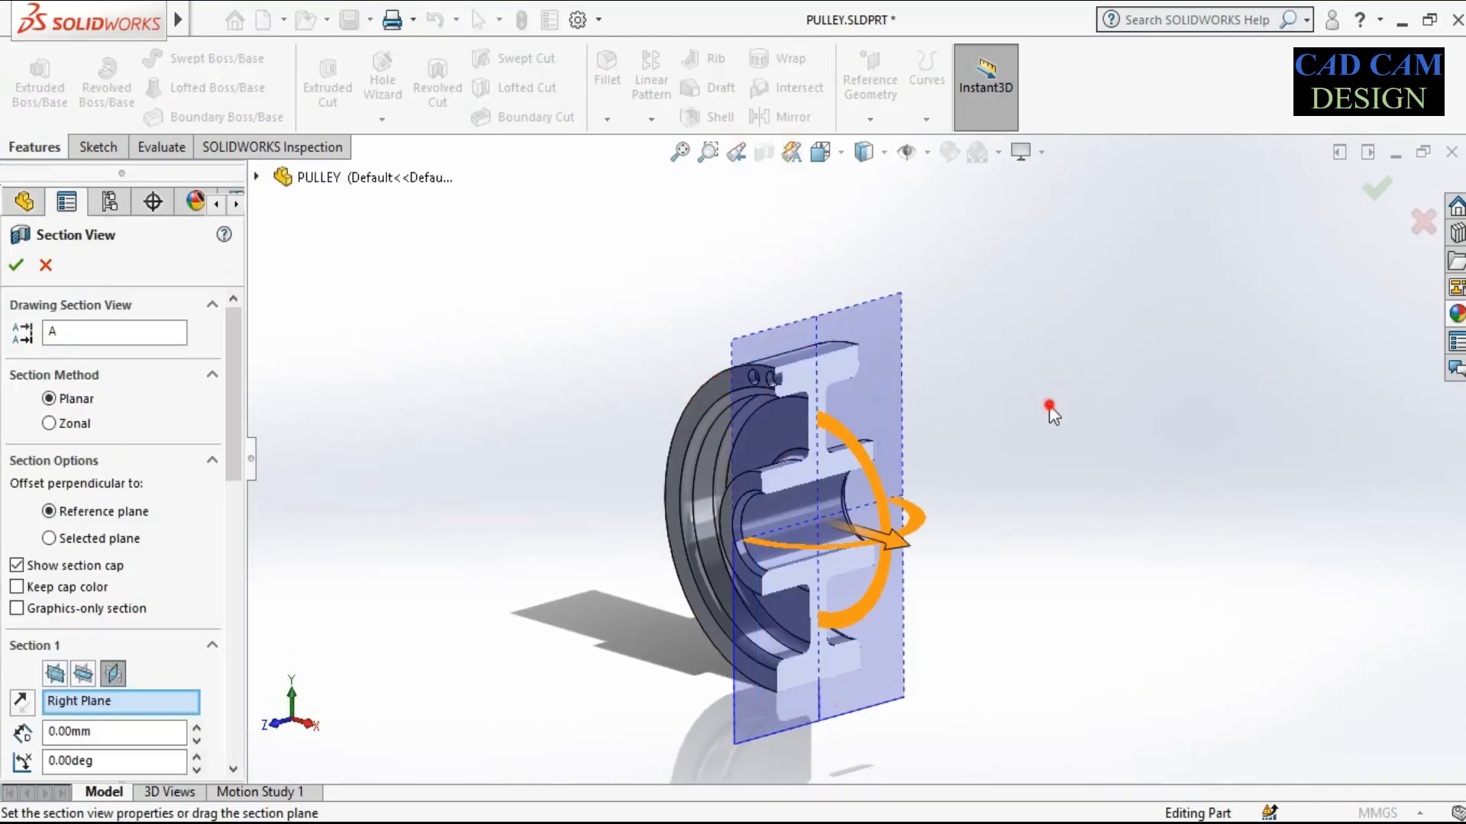
pyautogui.click(1376, 192)
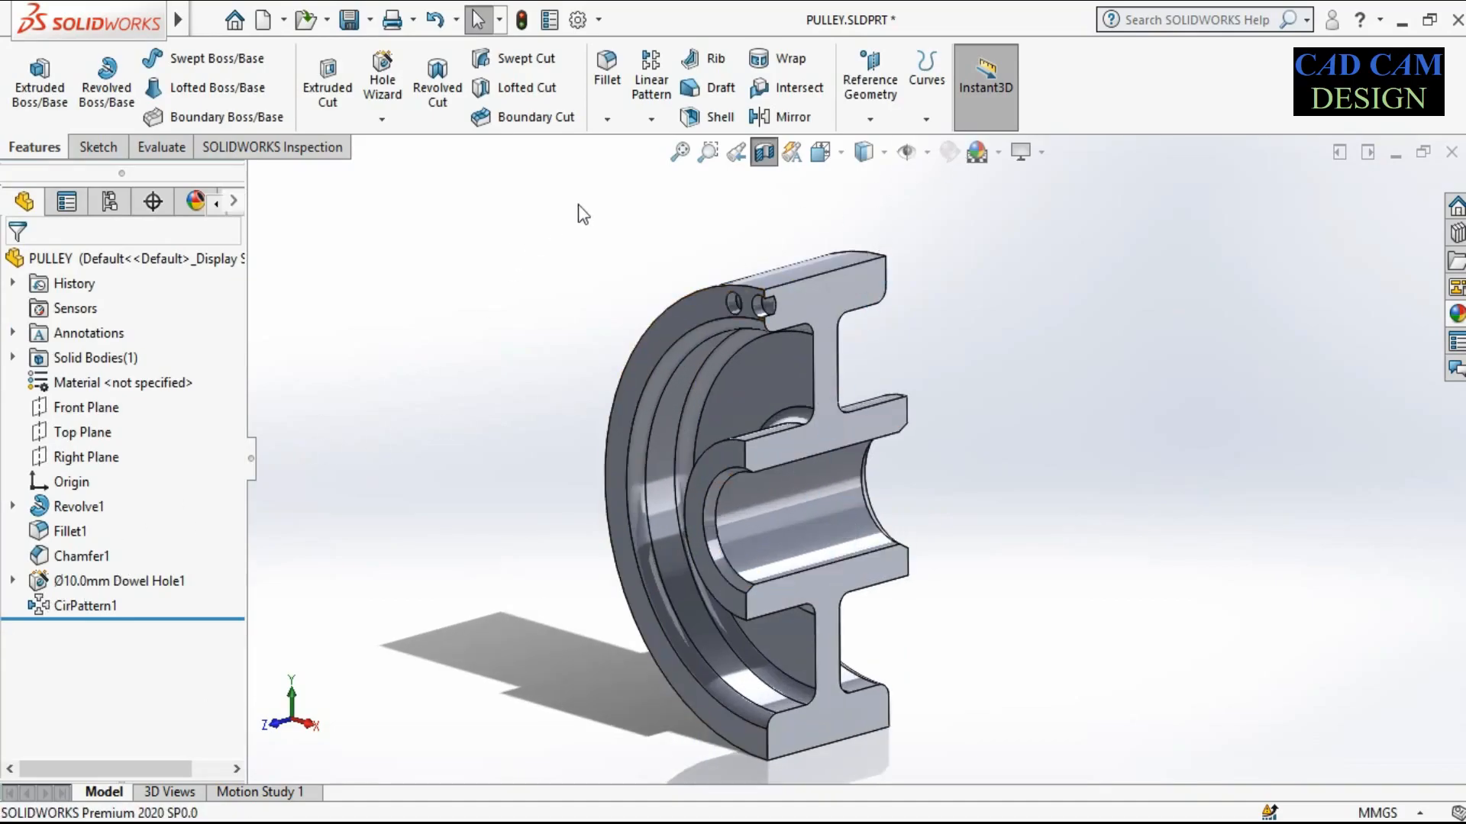
pyautogui.click(764, 152)
# Apply a yellow colour to the whole pulley part
pyautogui.click(950, 152)
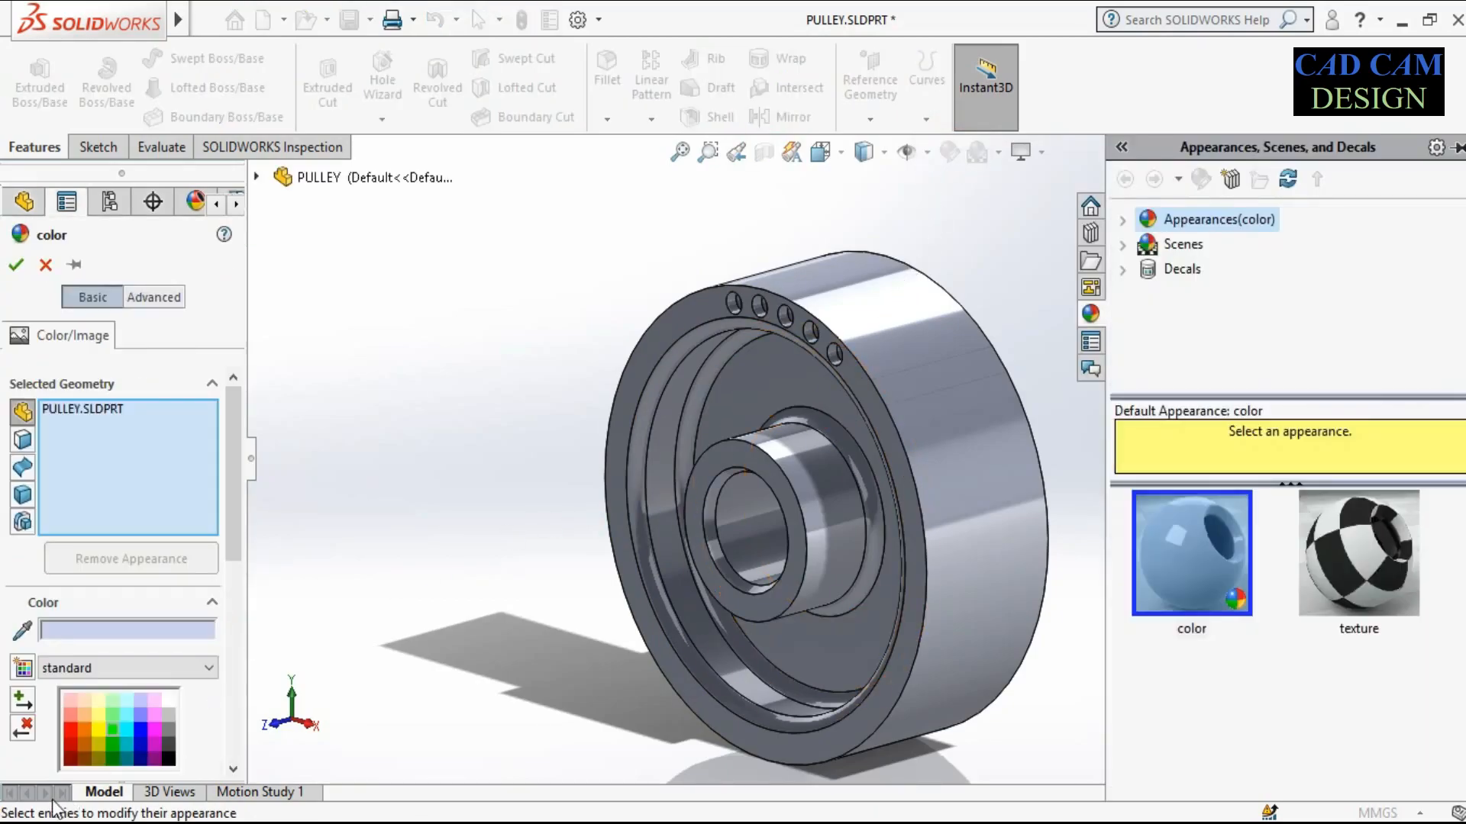
pyautogui.click(98, 739)
pyautogui.click(98, 724)
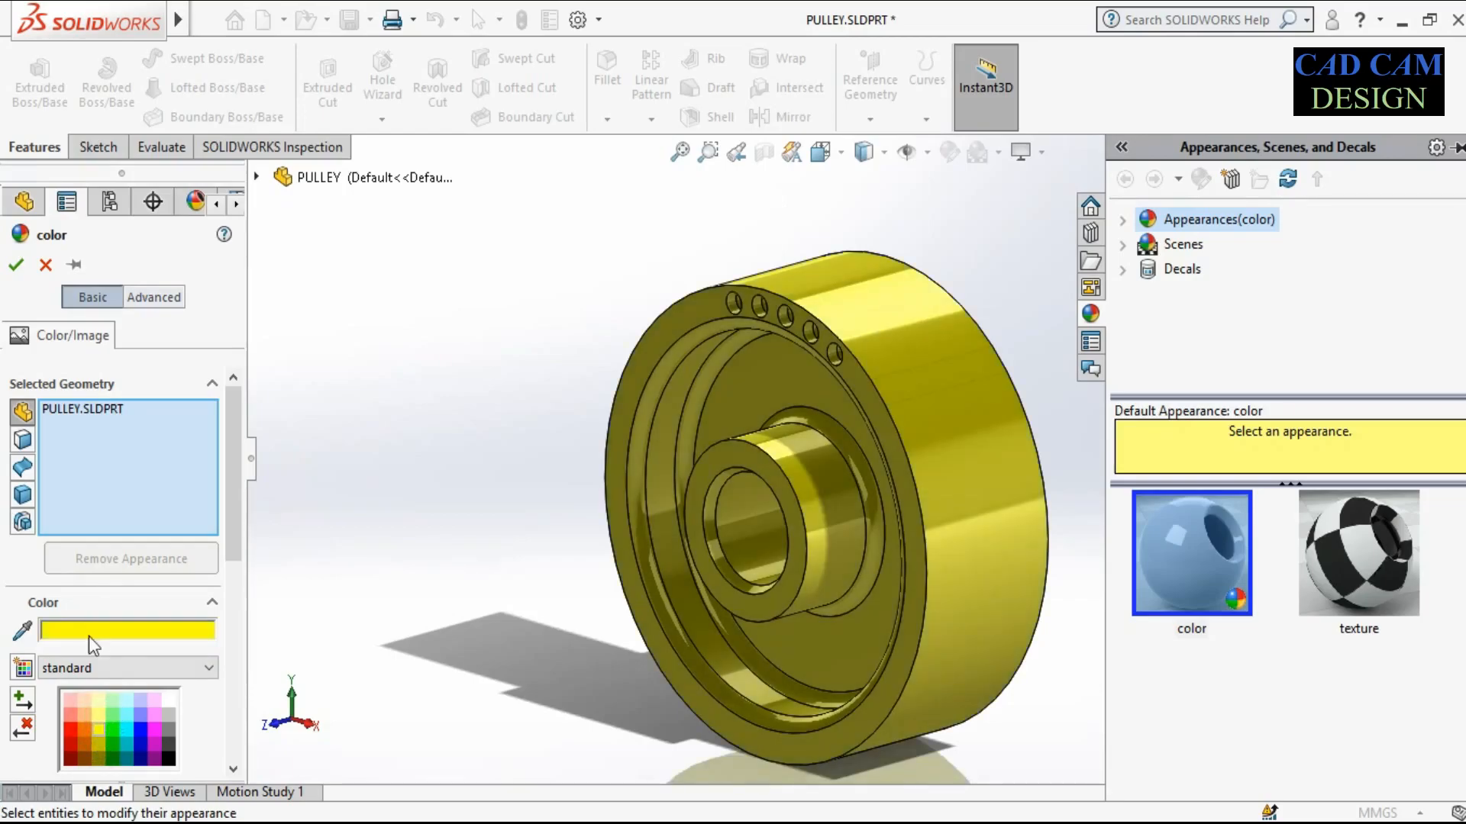
pyautogui.click(99, 713)
pyautogui.click(100, 730)
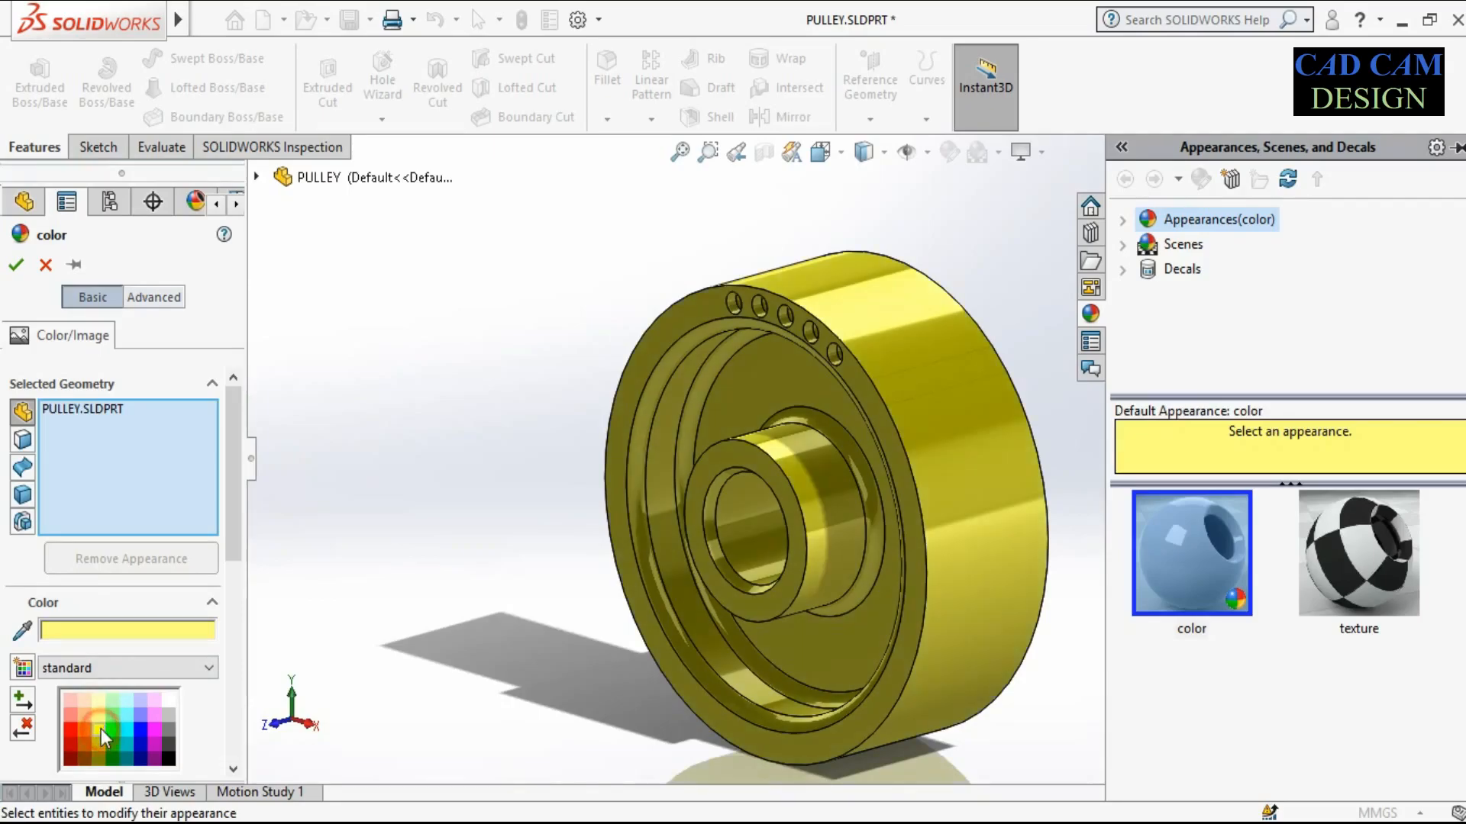
pyautogui.click(15, 265)
pyautogui.click(431, 391)
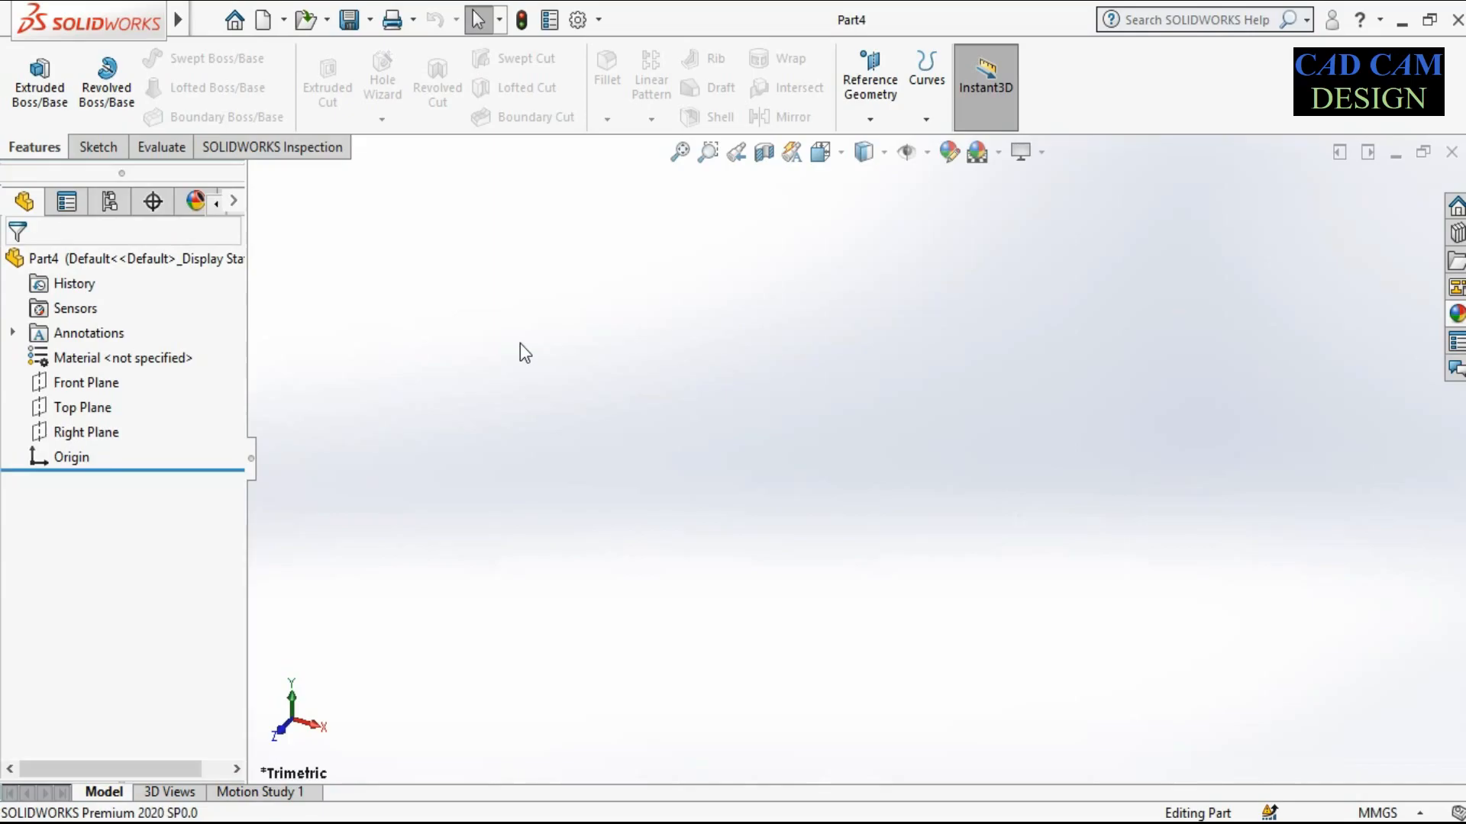
# Save the new empty part as SHAFT in the Tensioner Assembly folder
pyautogui.hotkey('ctrl', 's')
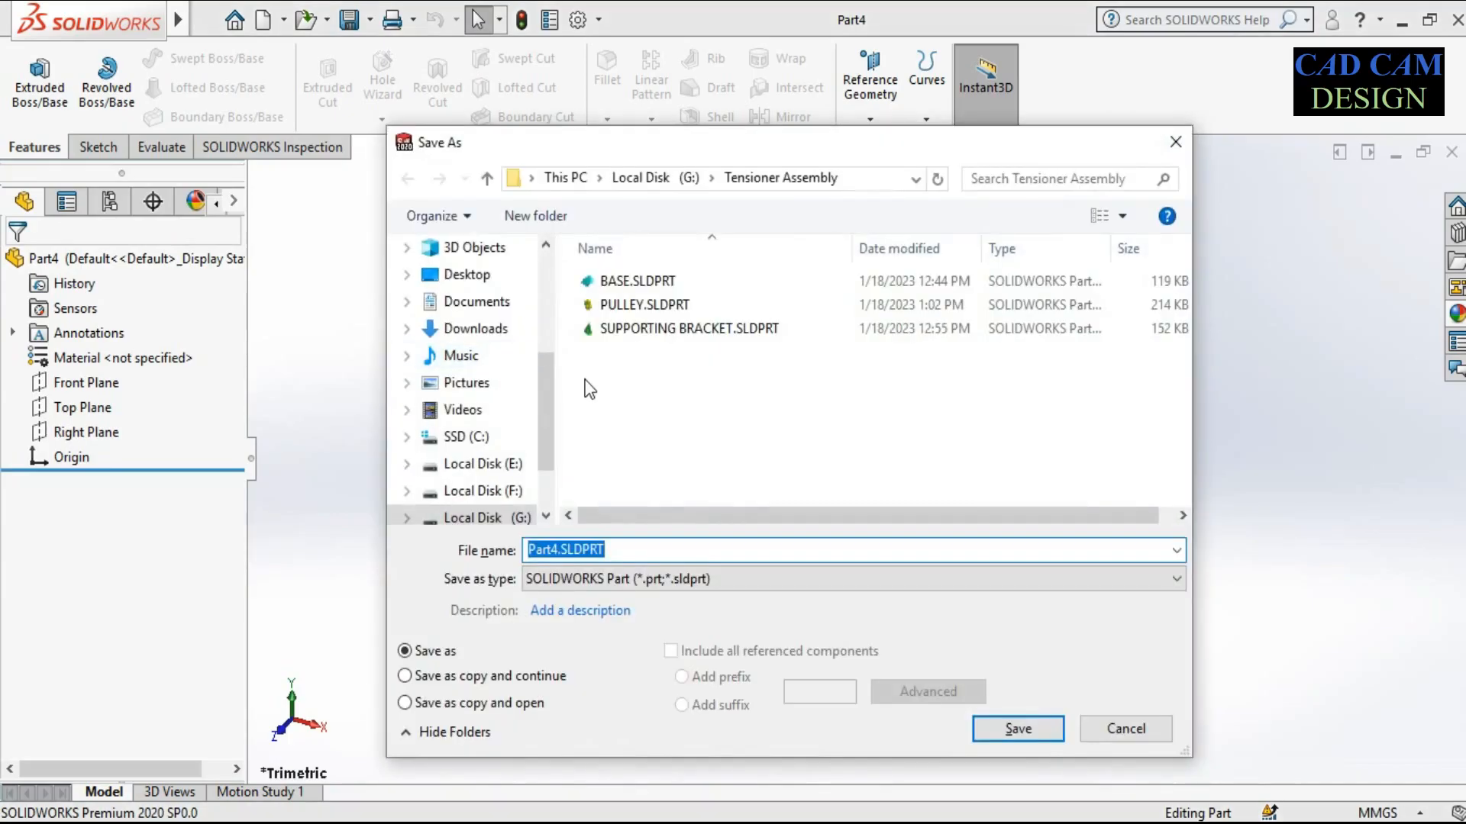
pyautogui.write('SHAFT')
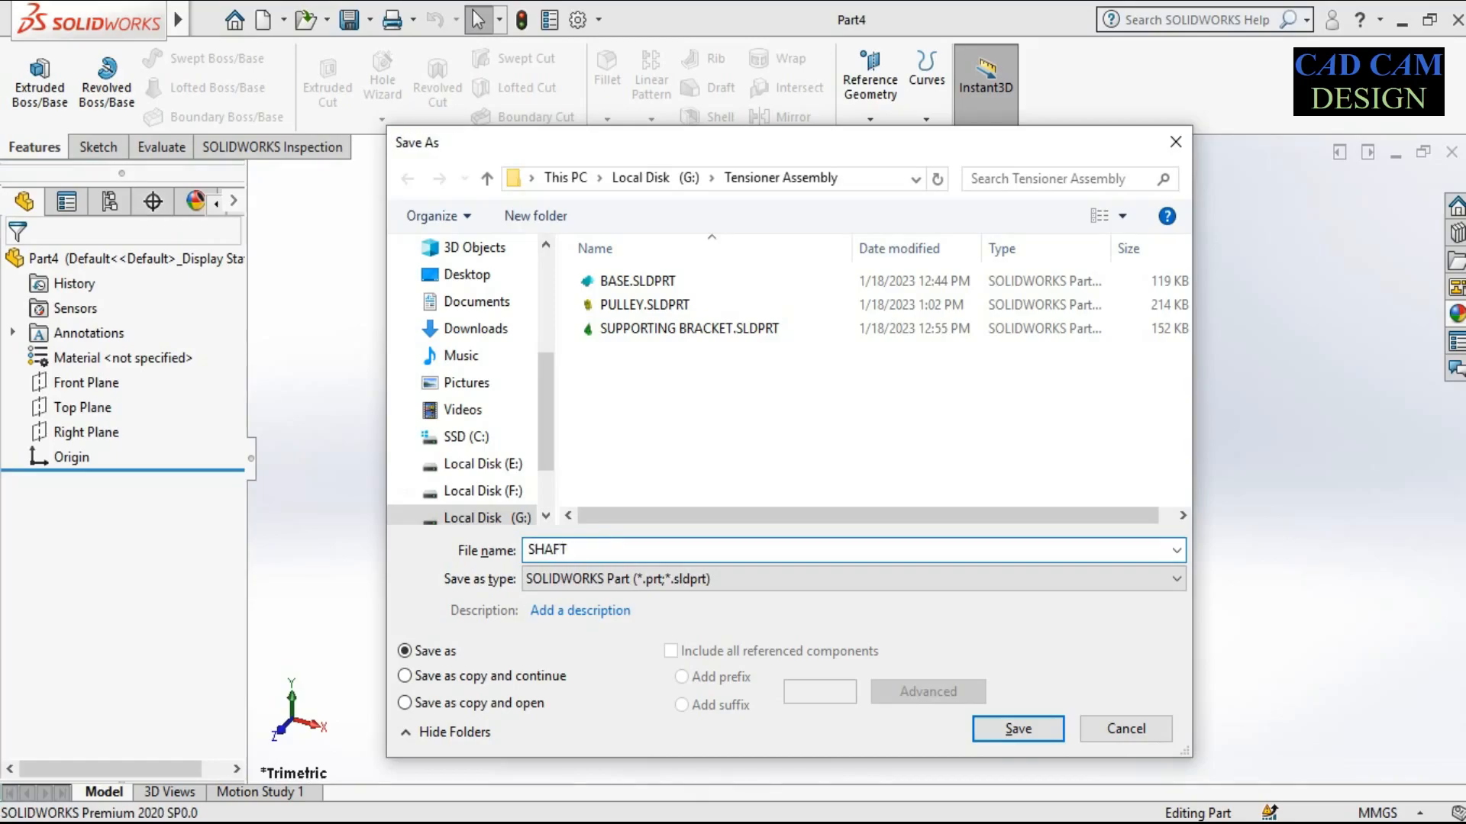
pyautogui.press('Return')
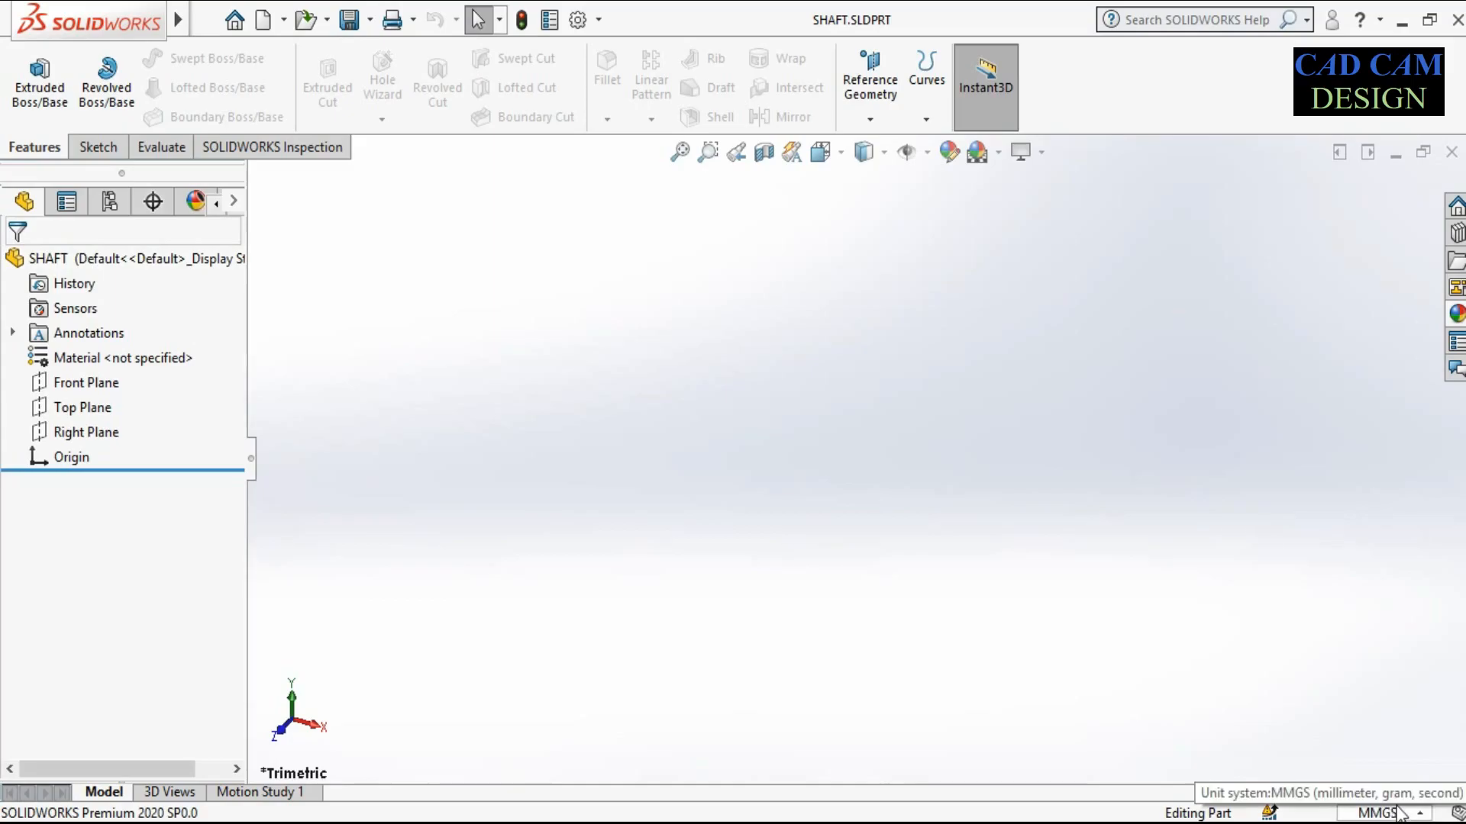
# Start a sketch on the Right Plane and draw an infinite horizontal centerline through the origin
pyautogui.click(87, 432)
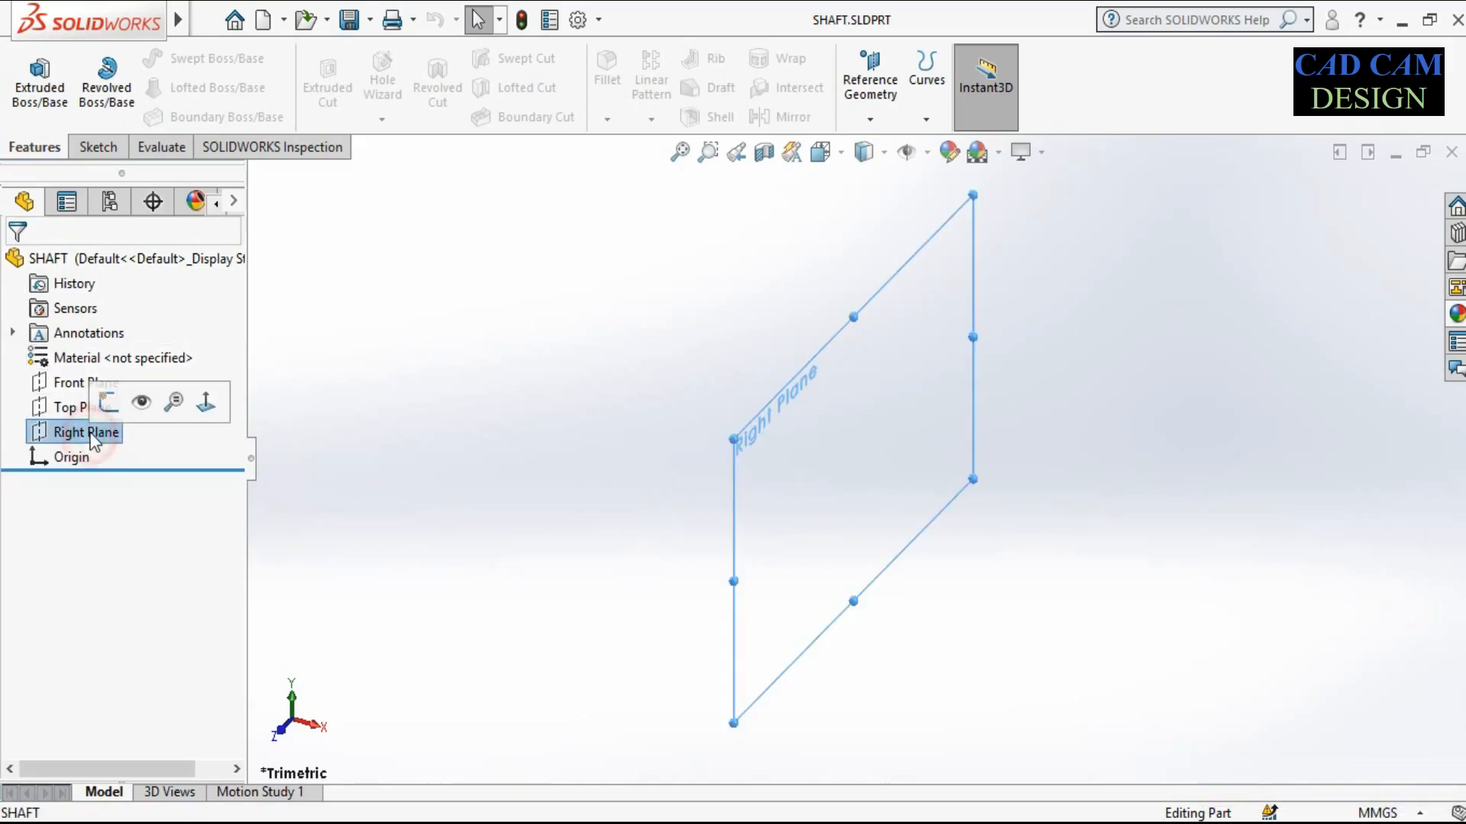
pyautogui.click(97, 110)
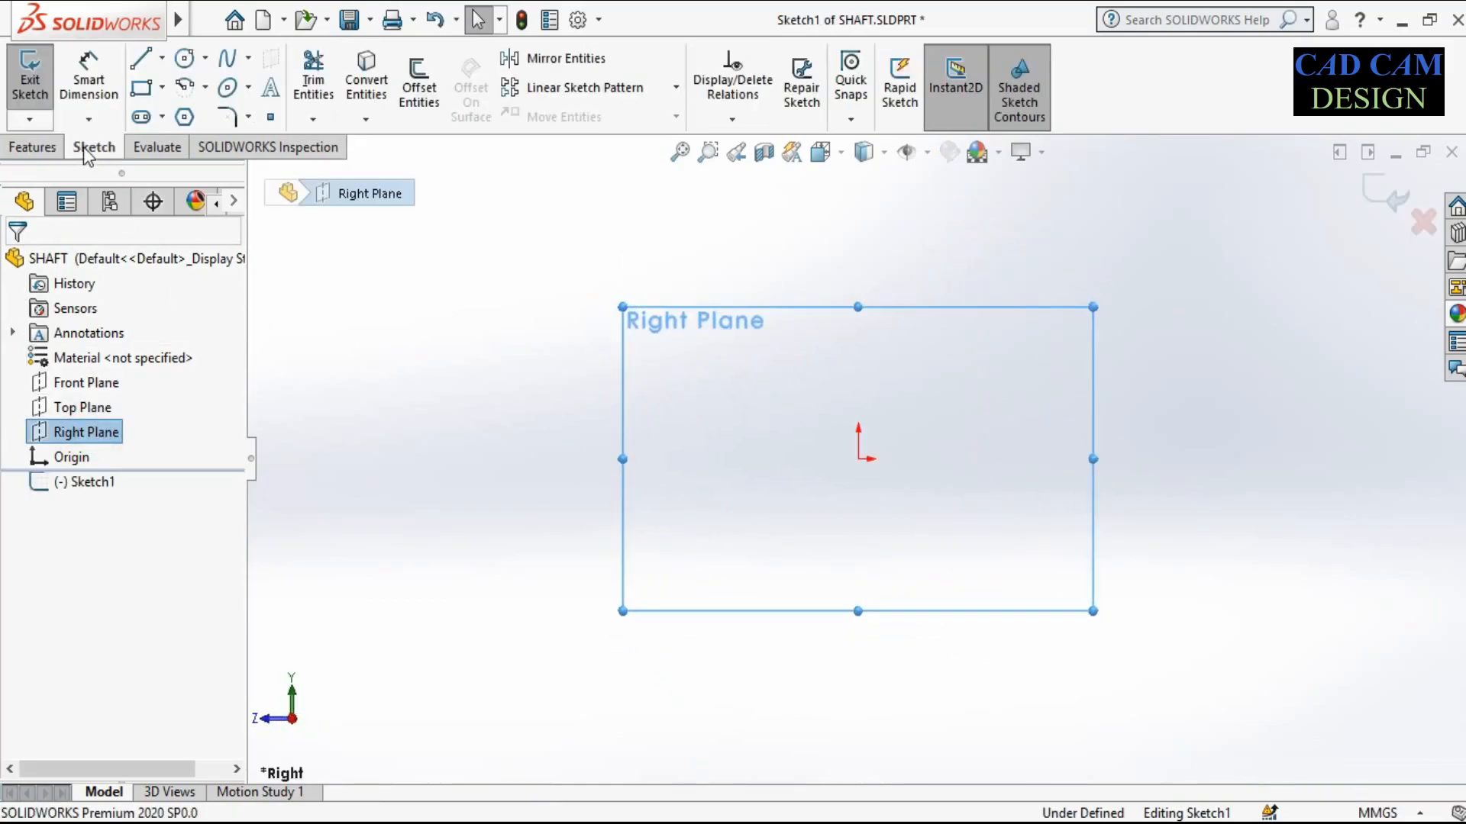
pyautogui.click(162, 58)
pyautogui.click(187, 114)
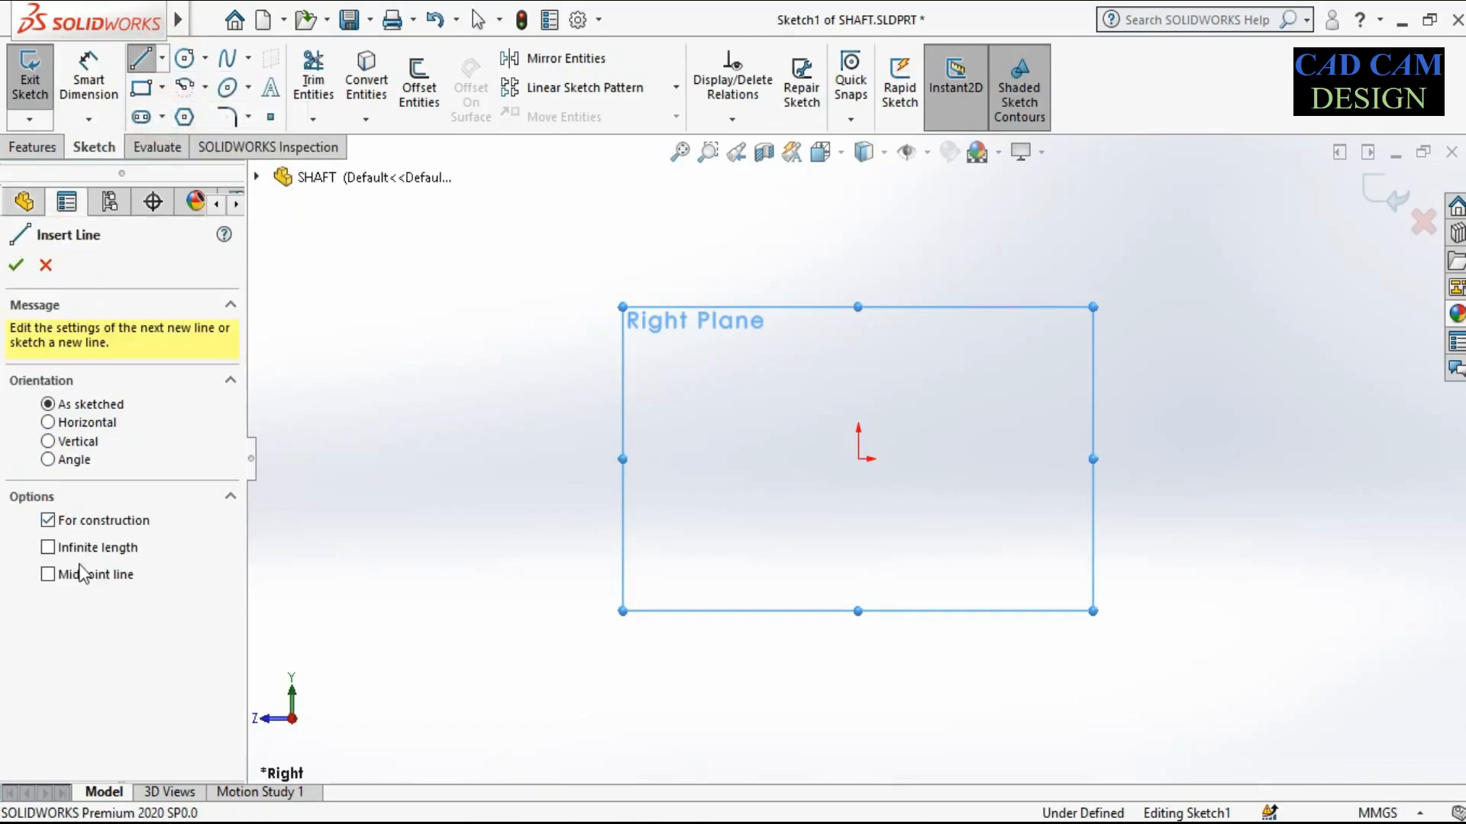
pyautogui.click(48, 547)
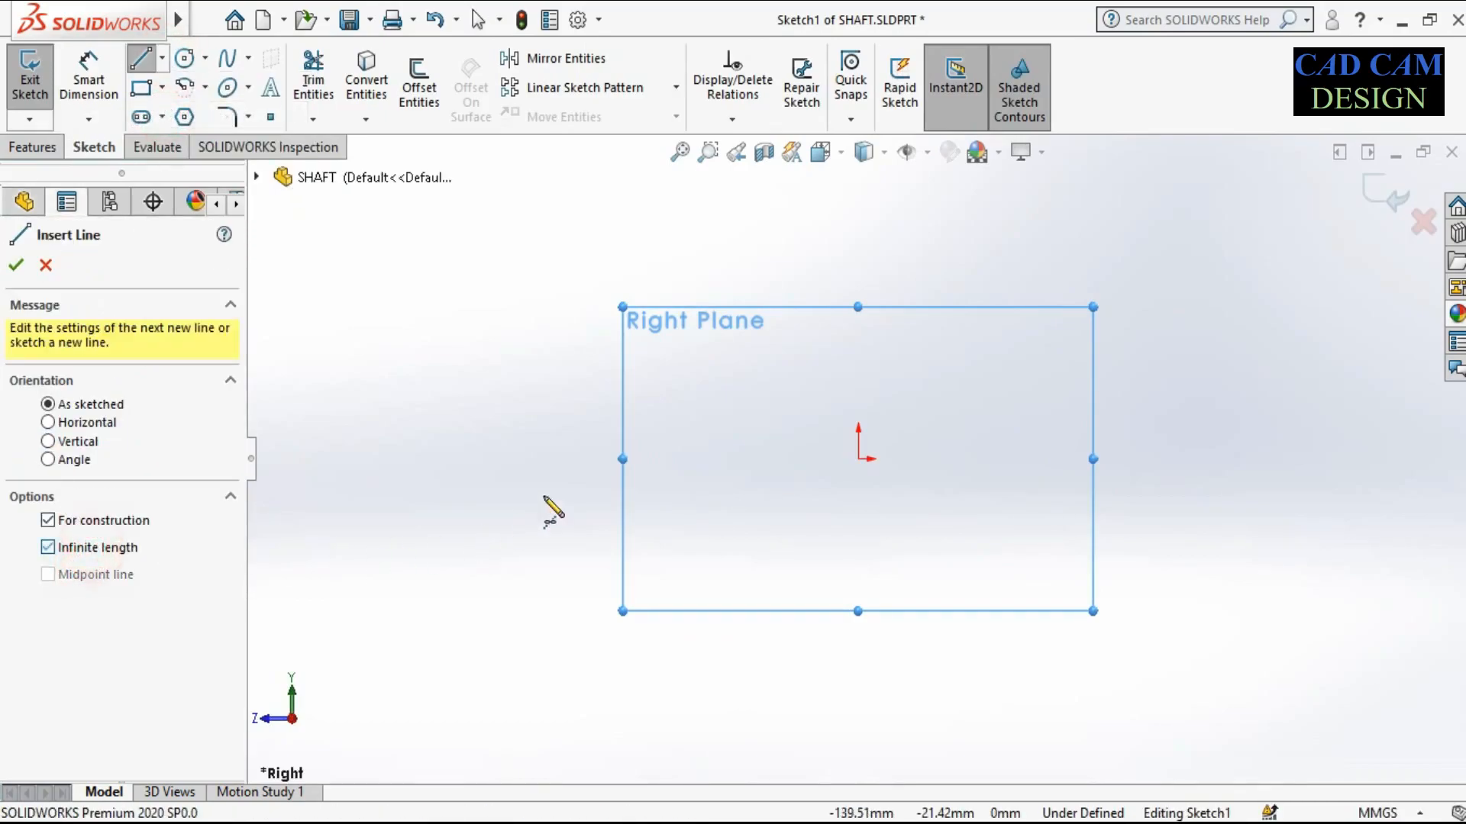
pyautogui.click(858, 458)
pyautogui.click(983, 456)
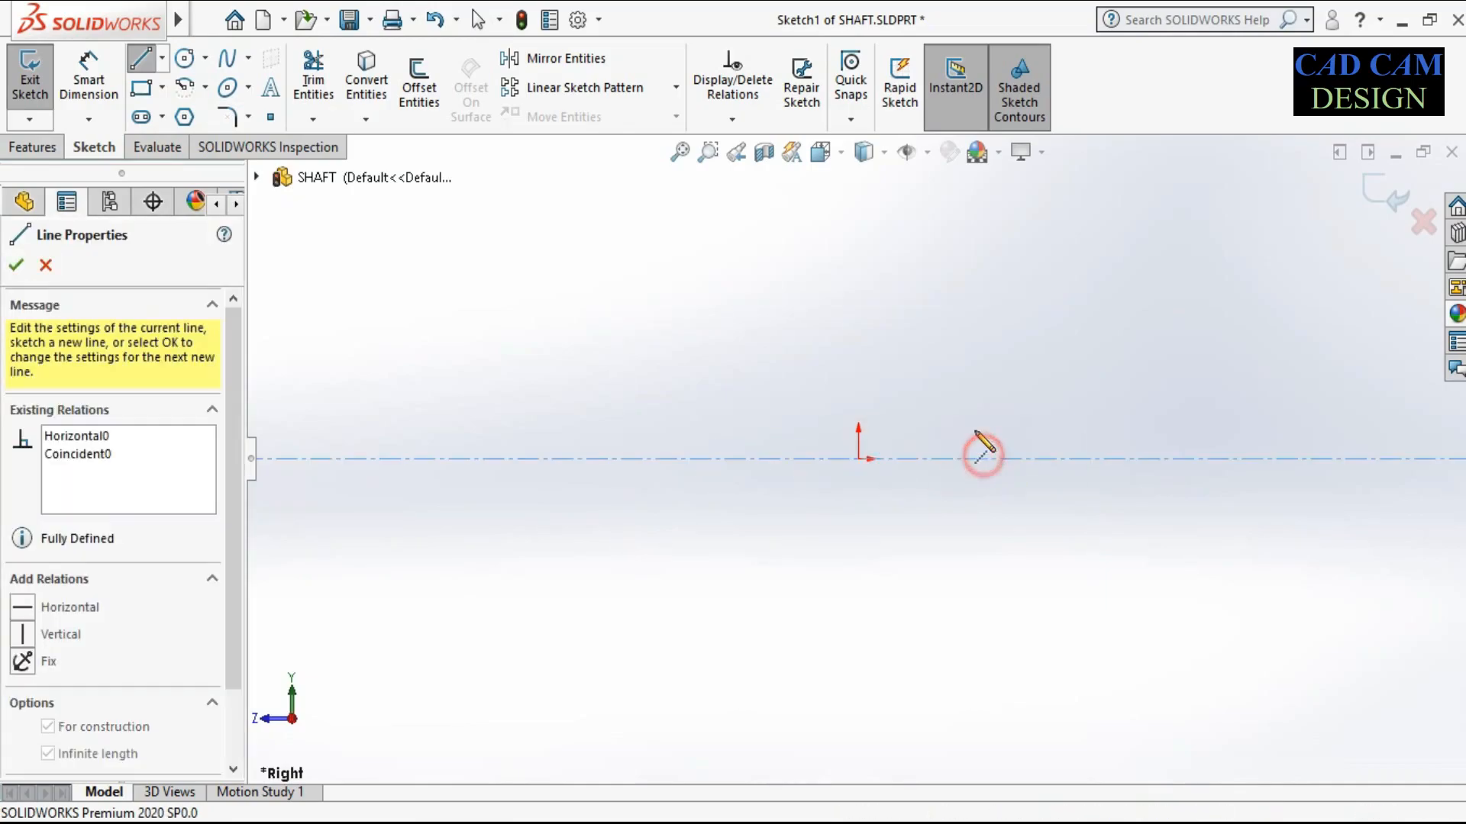
pyautogui.rightClick(844, 307)
pyautogui.click(859, 324)
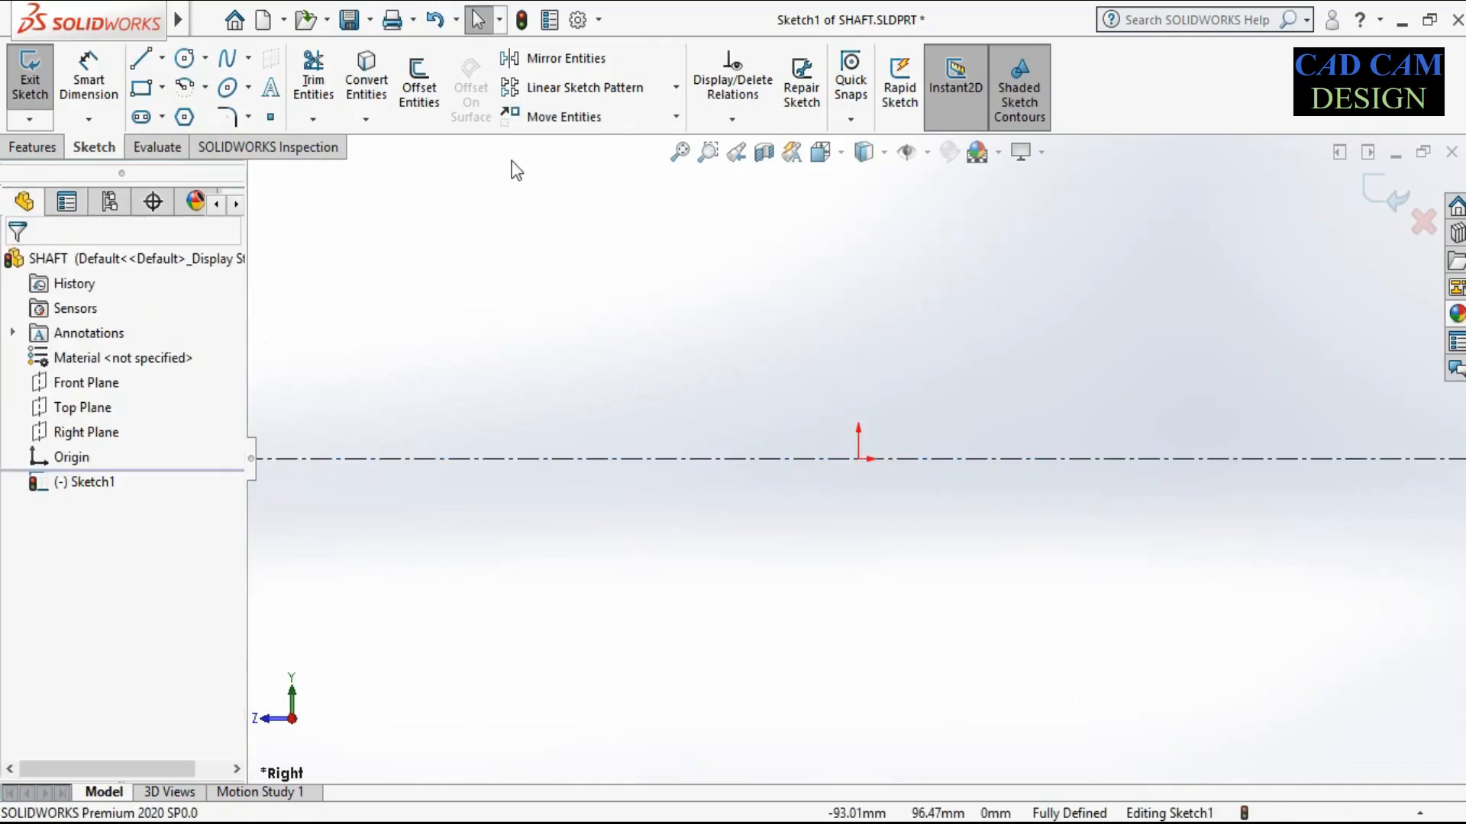
# Draw an infinite vertical centerline through the origin
pyautogui.click(161, 58)
pyautogui.click(191, 114)
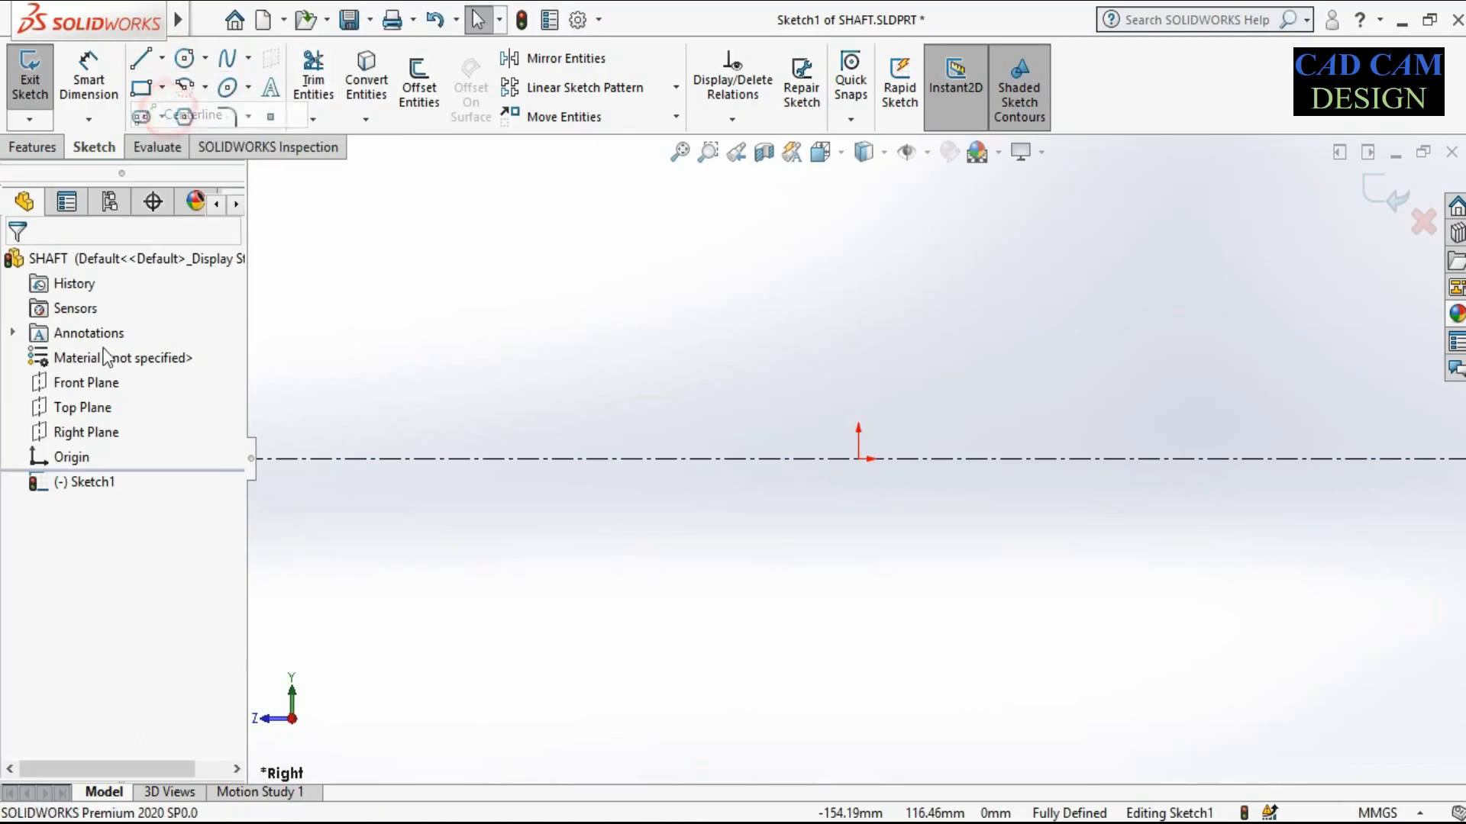
pyautogui.click(90, 547)
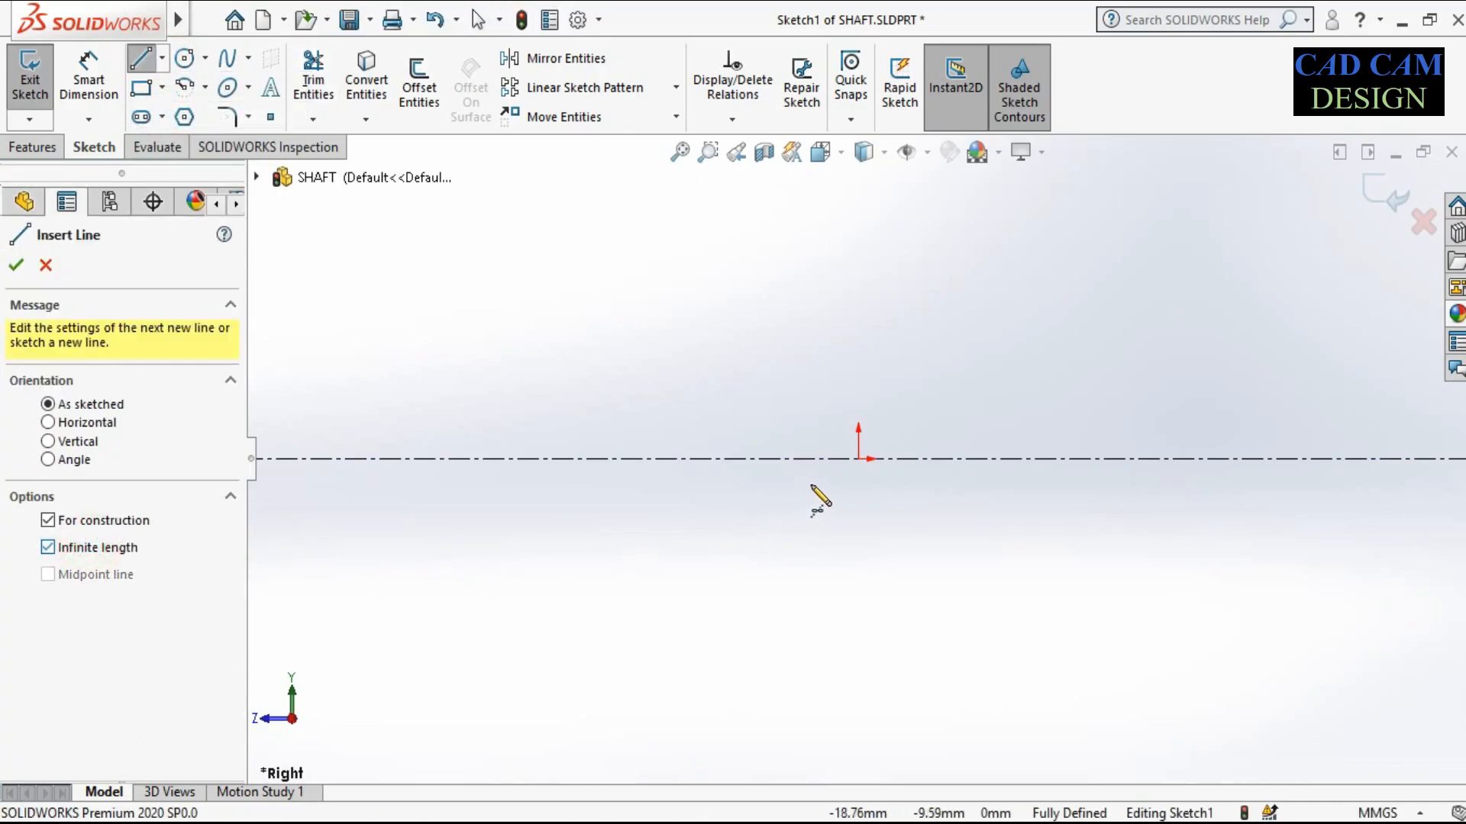
pyautogui.click(858, 458)
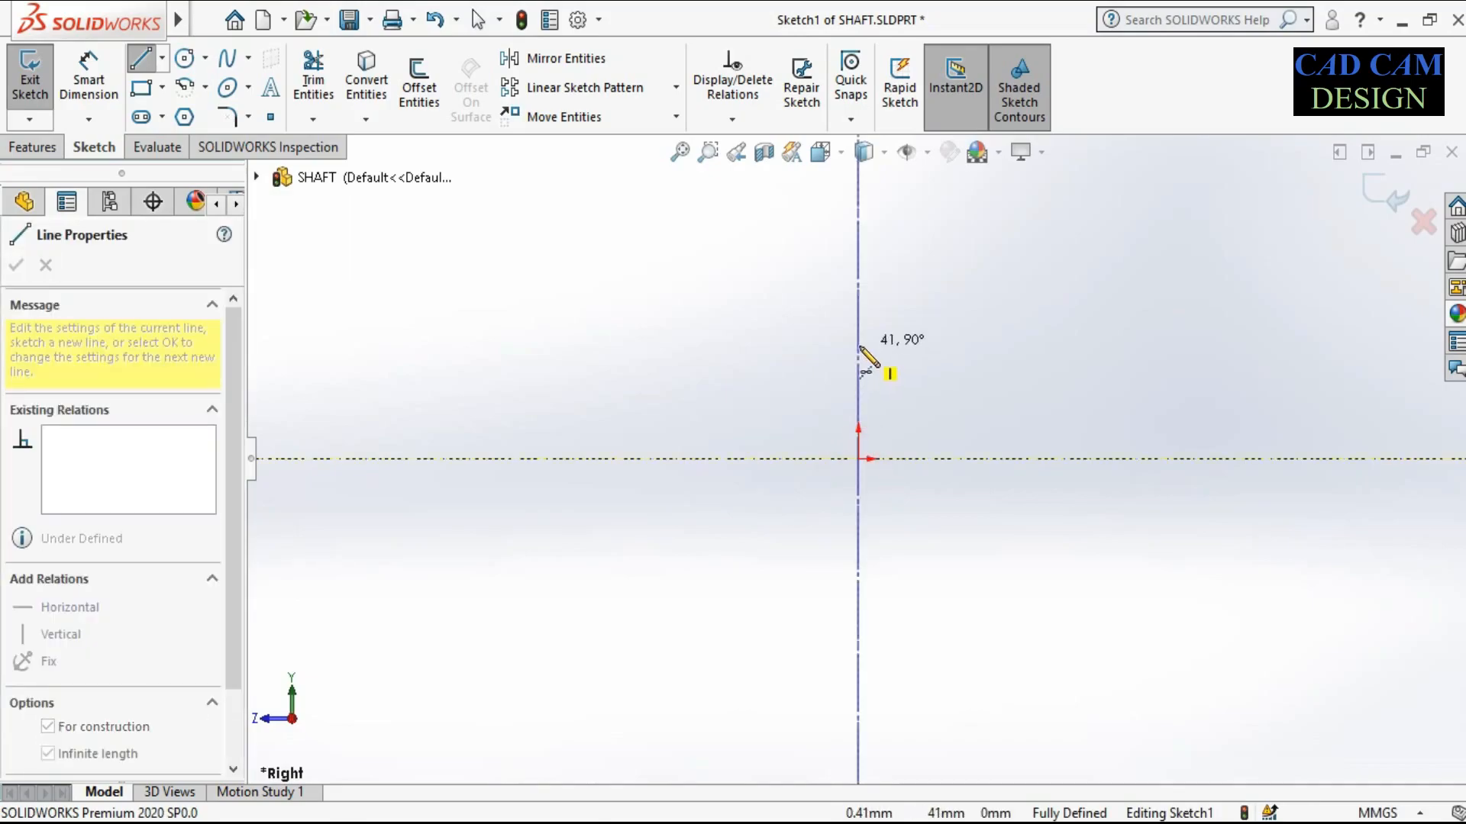
pyautogui.click(860, 349)
pyautogui.rightClick(966, 289)
pyautogui.click(974, 291)
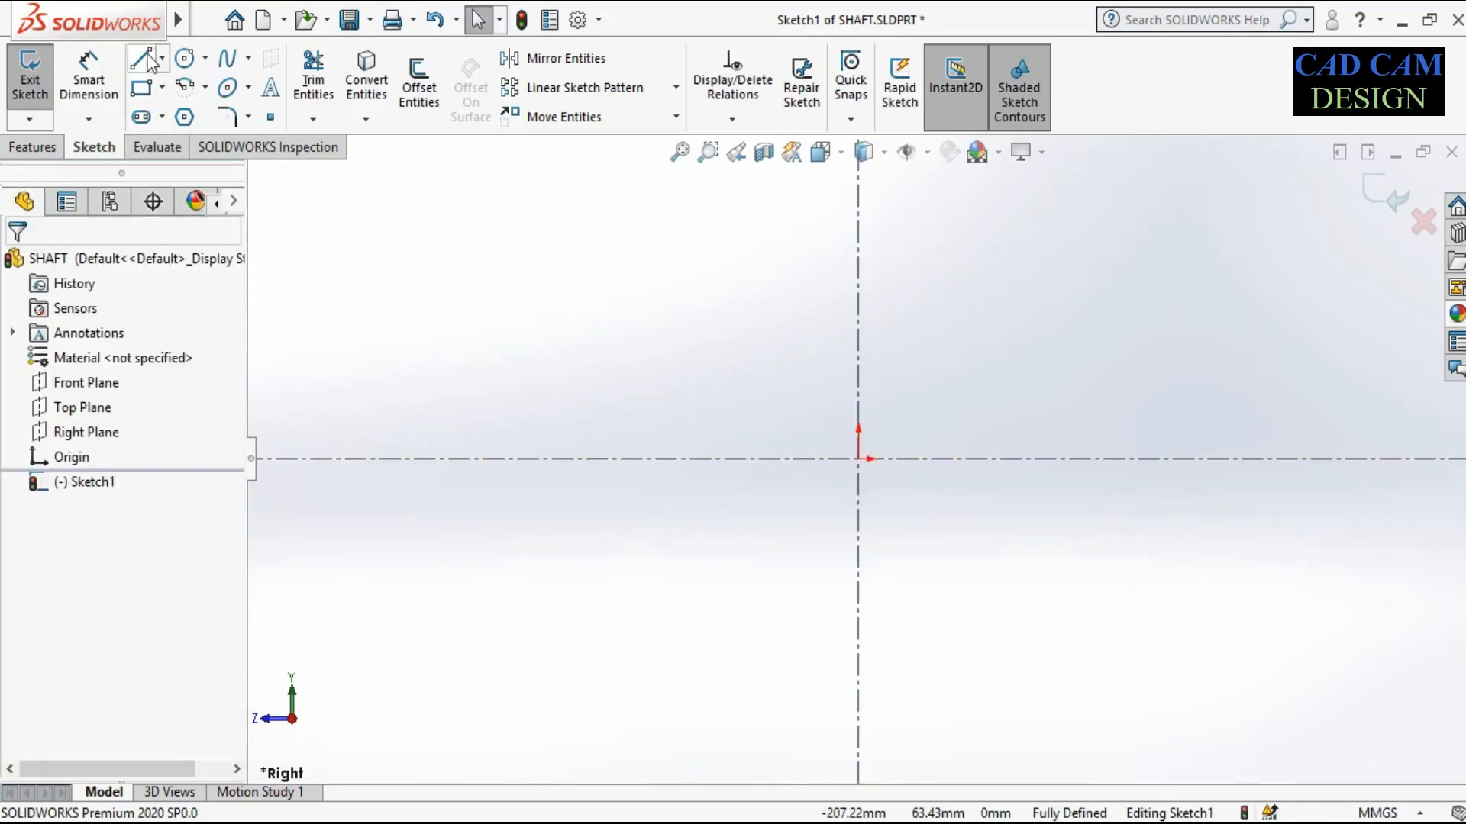
# Sketch a stepped half profile from the horizontal axis to the vertical centerline: about 20 mm up, 43 mm across, 20 mm up and 51 mm across
pyautogui.click(610, 459)
pyautogui.click(611, 406)
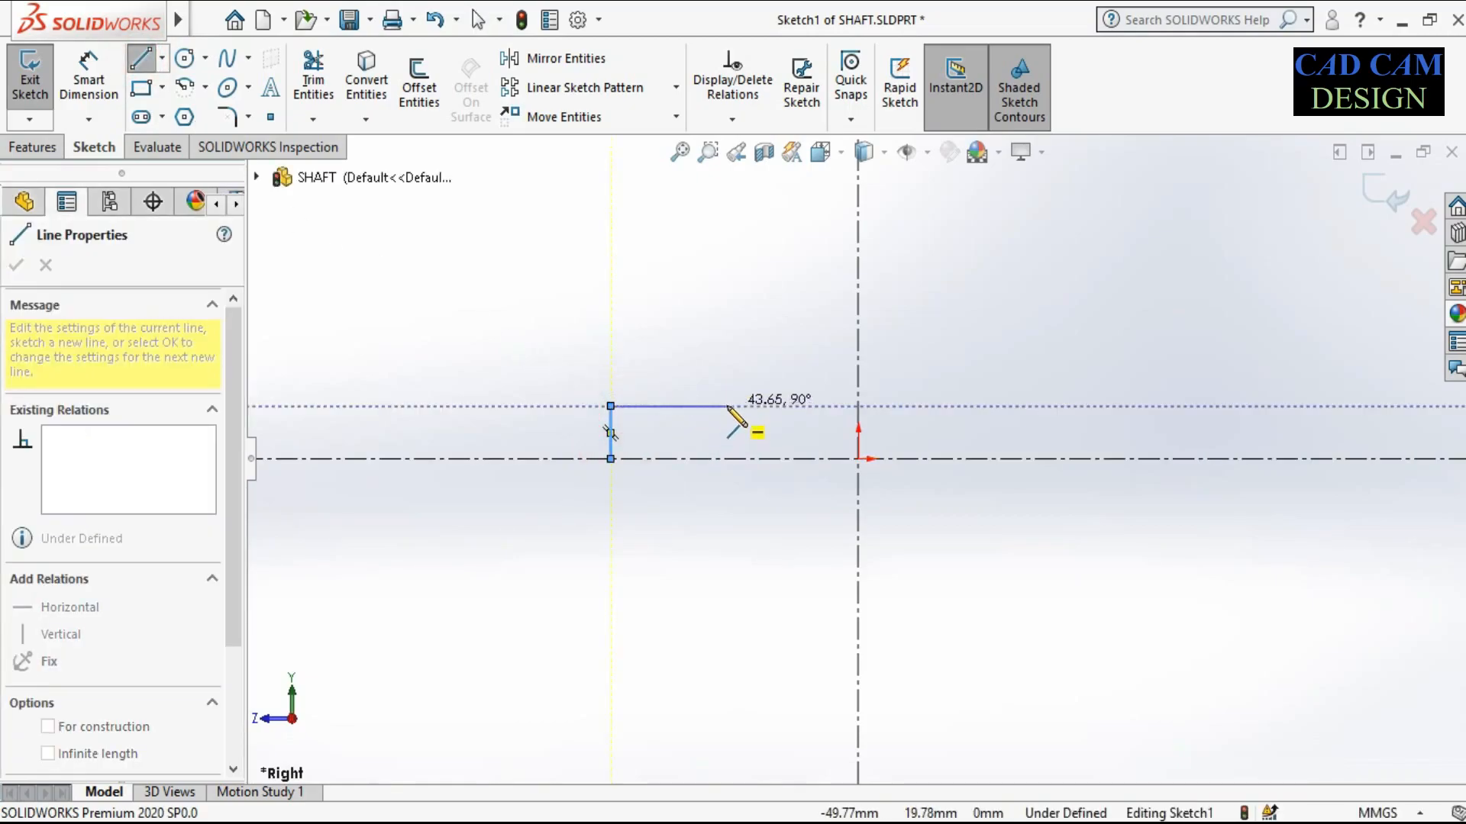
pyautogui.click(725, 406)
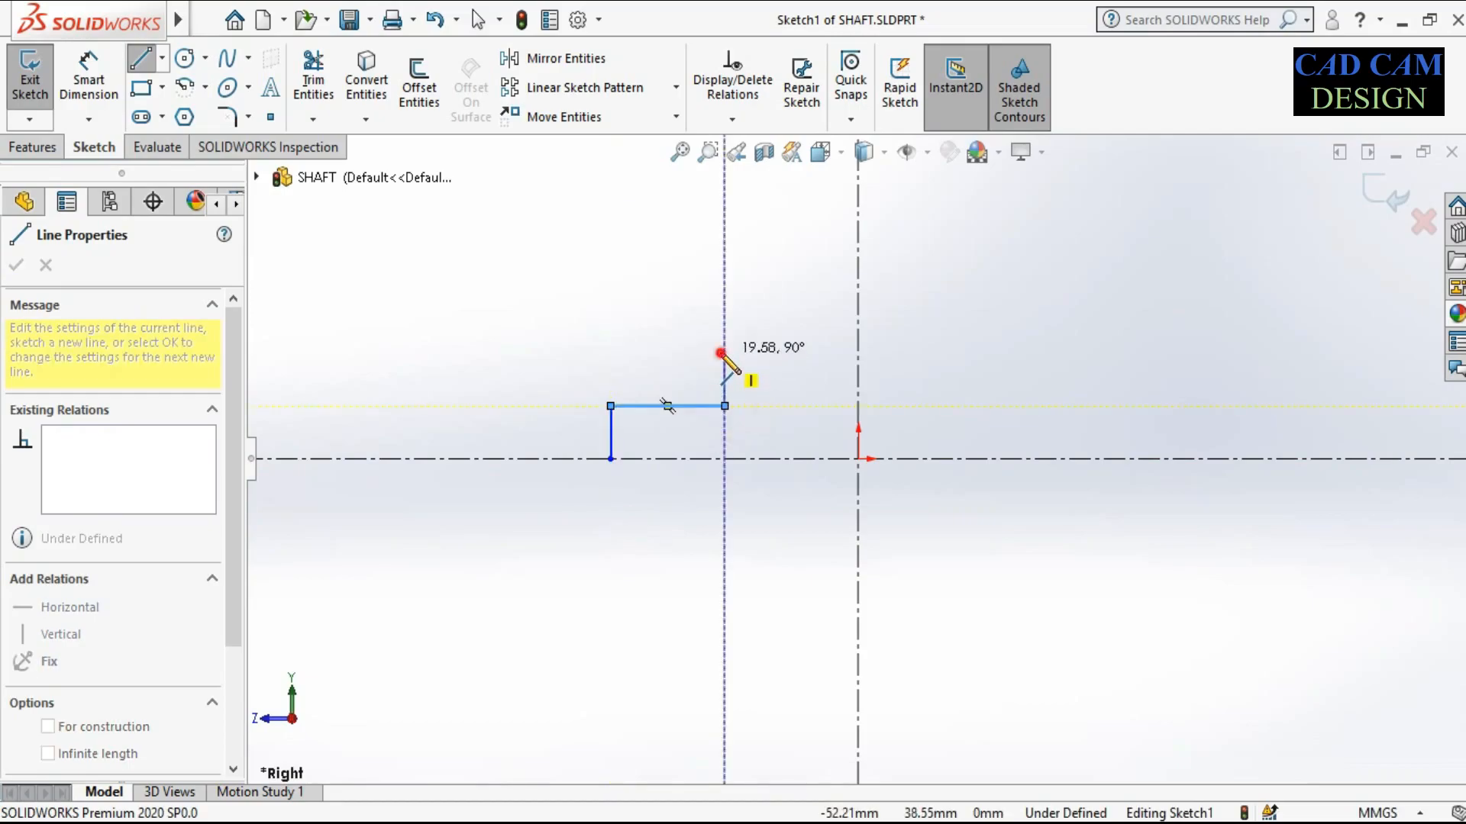
pyautogui.click(725, 352)
pyautogui.click(858, 352)
pyautogui.rightClick(790, 306)
pyautogui.click(824, 320)
# Mirror the four lines of the stepped half profile about the vertical centerline
pyautogui.moveTo(481, 290)
pyautogui.mouseDown()
pyautogui.moveTo(828, 495)
pyautogui.moveTo(887, 478)
pyautogui.mouseUp()
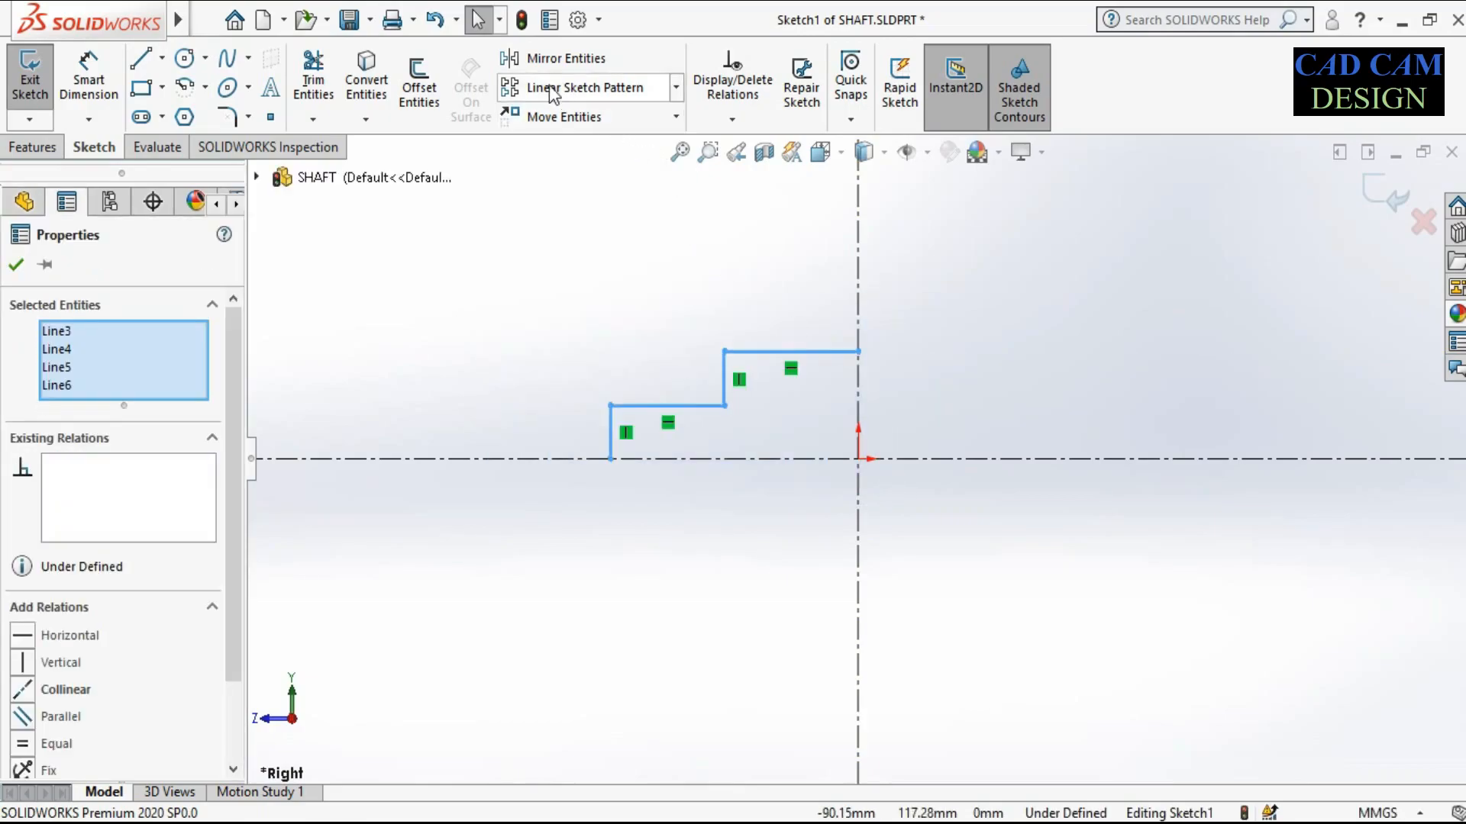
pyautogui.click(553, 58)
pyautogui.click(106, 589)
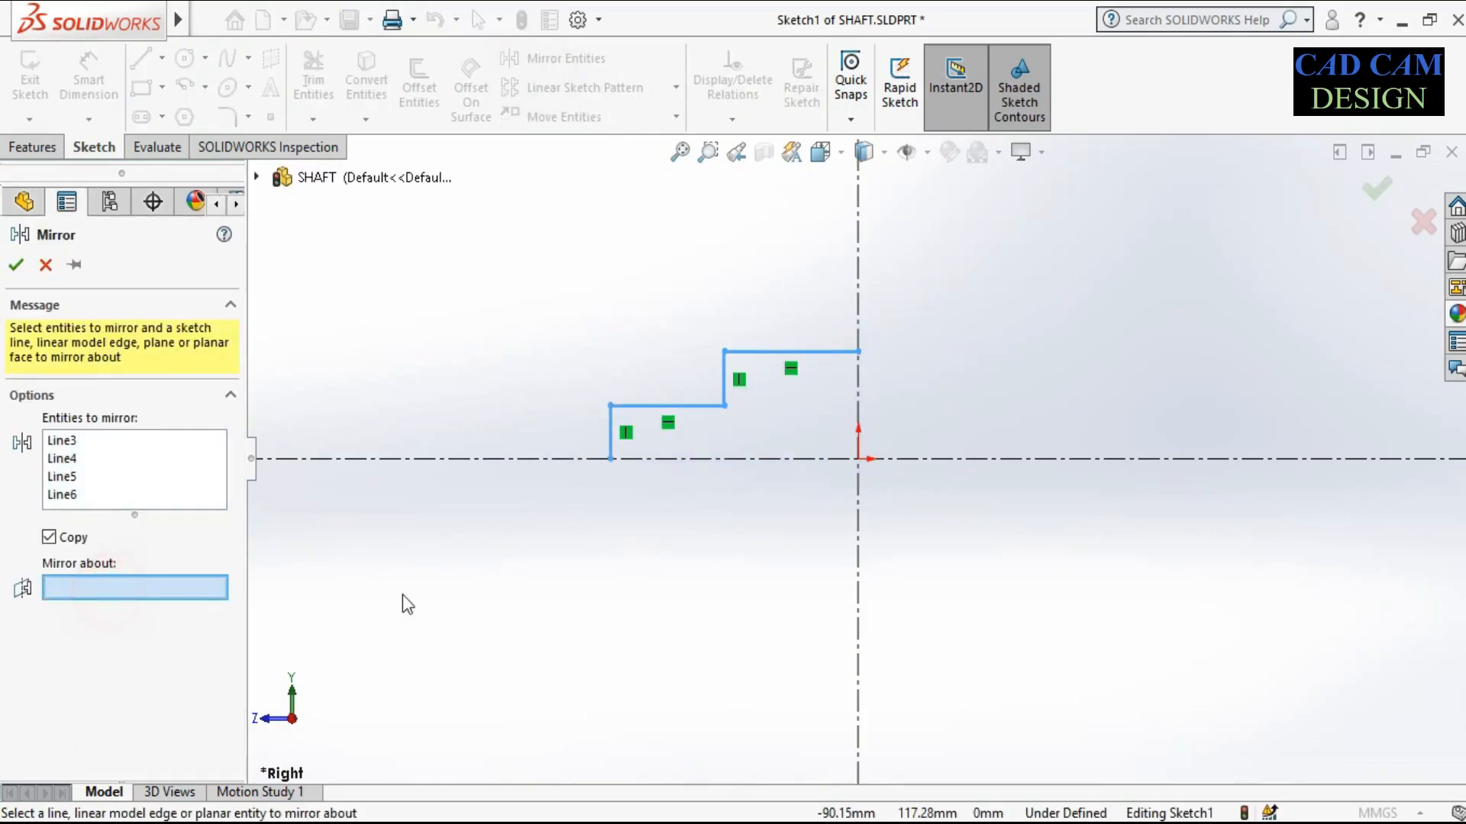
pyautogui.click(859, 507)
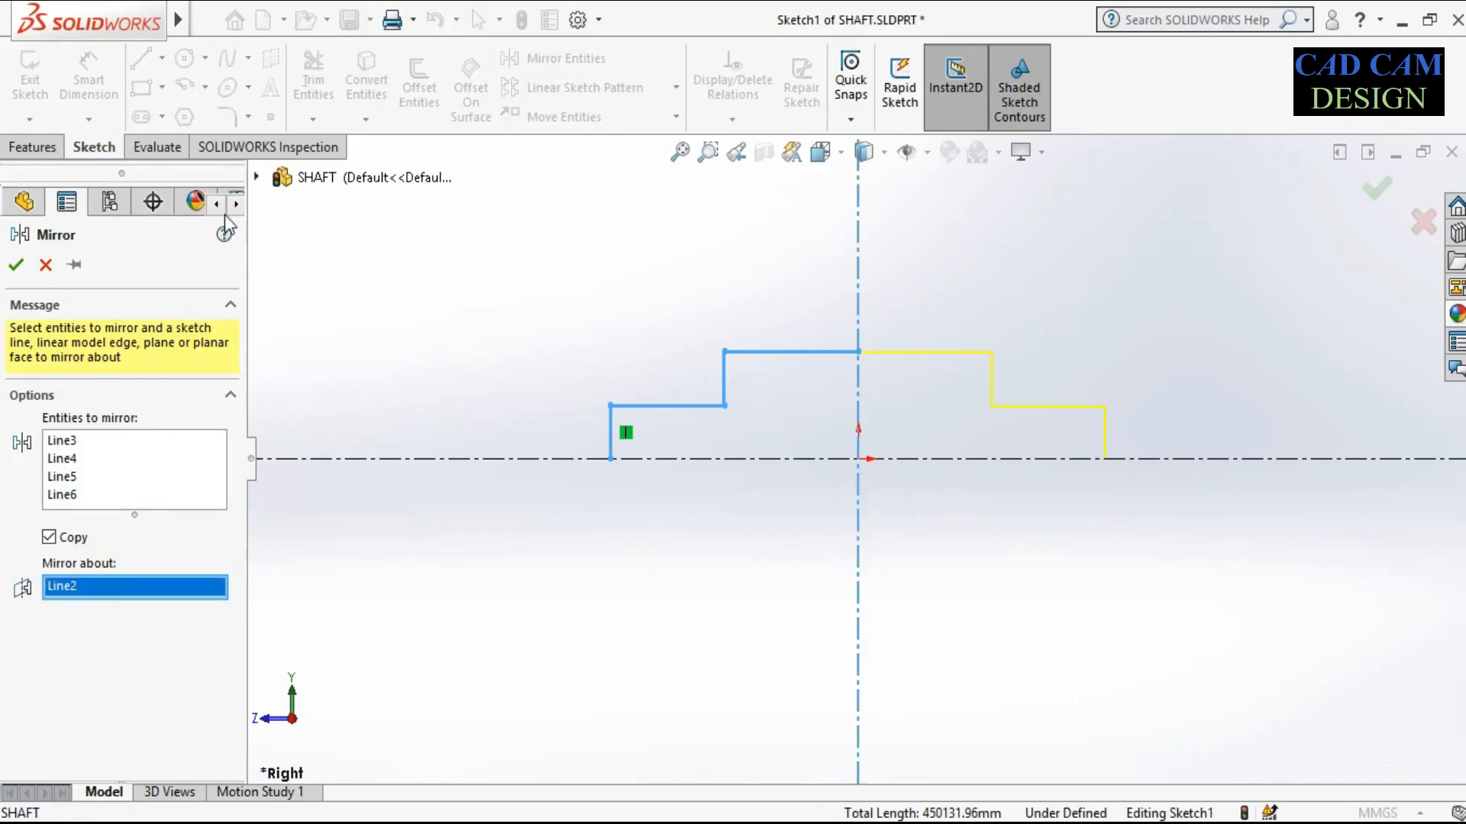
pyautogui.click(17, 265)
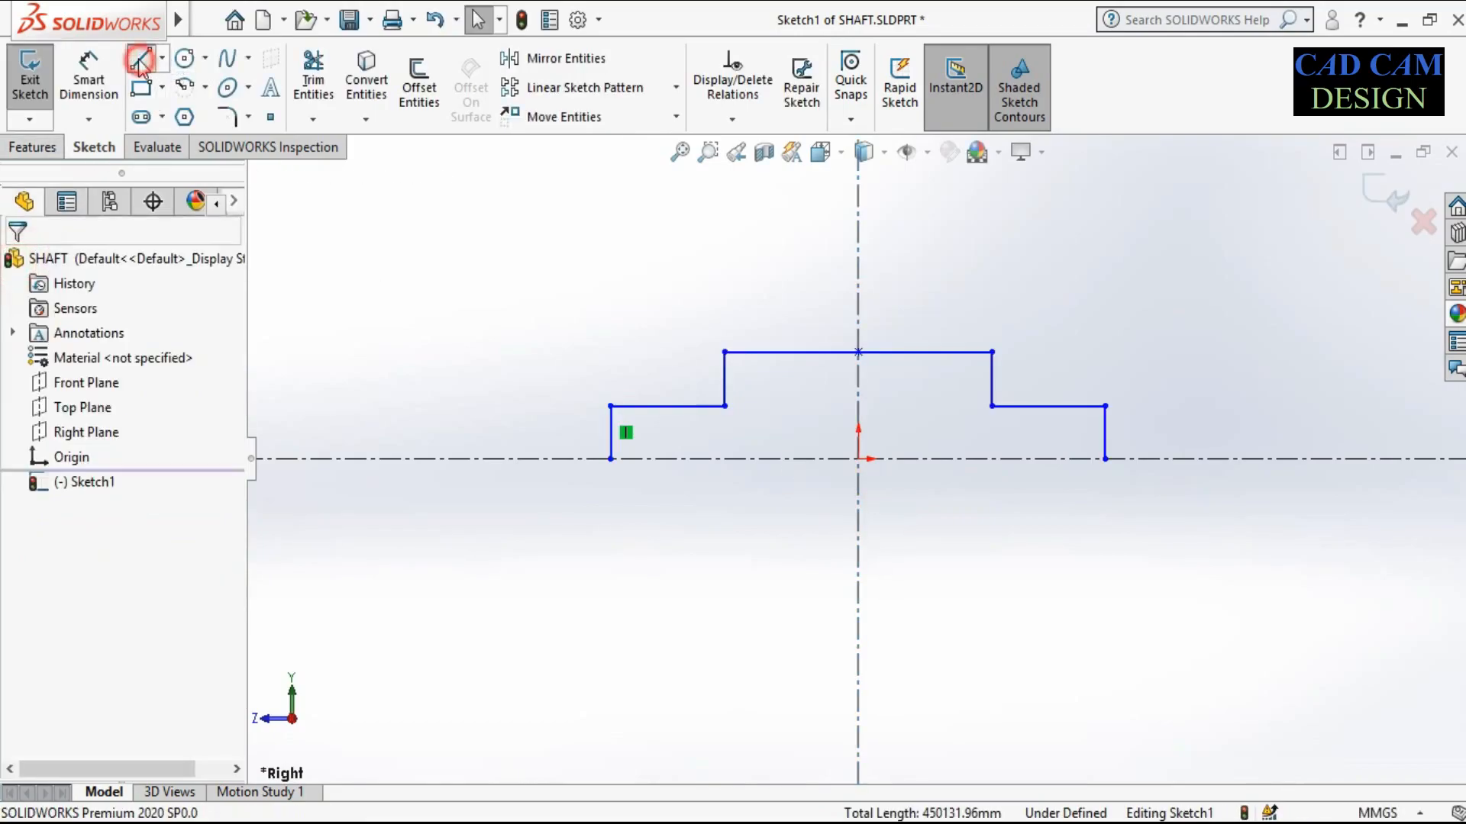
# Close the stepped profile with a line along the horizontal axis between its two lower end points
pyautogui.click(140, 57)
pyautogui.click(611, 459)
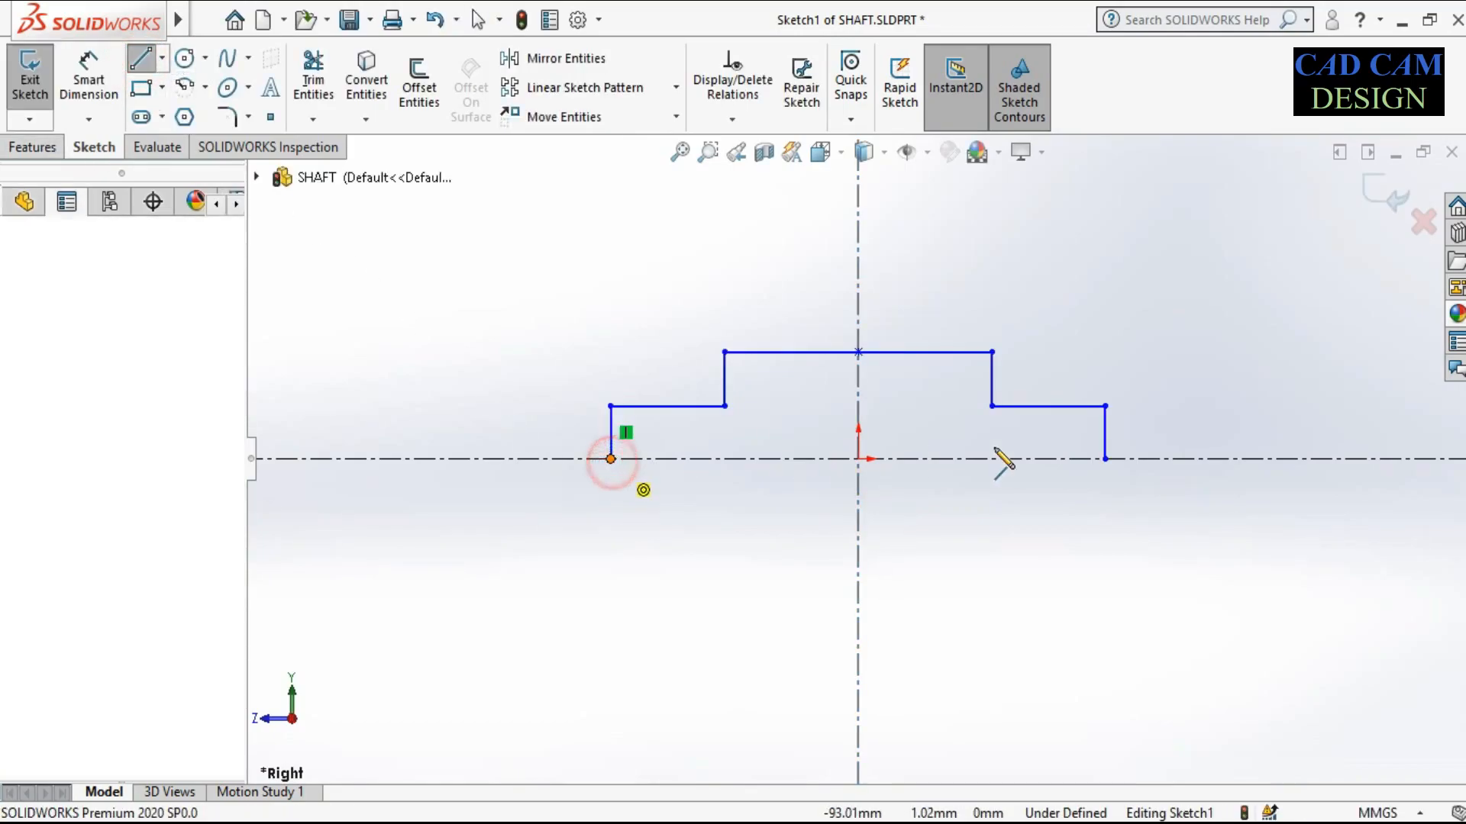
pyautogui.click(1105, 459)
# Dimension the profile's middle section to 100 mm long and one end section to 45 mm long
pyautogui.press('d')
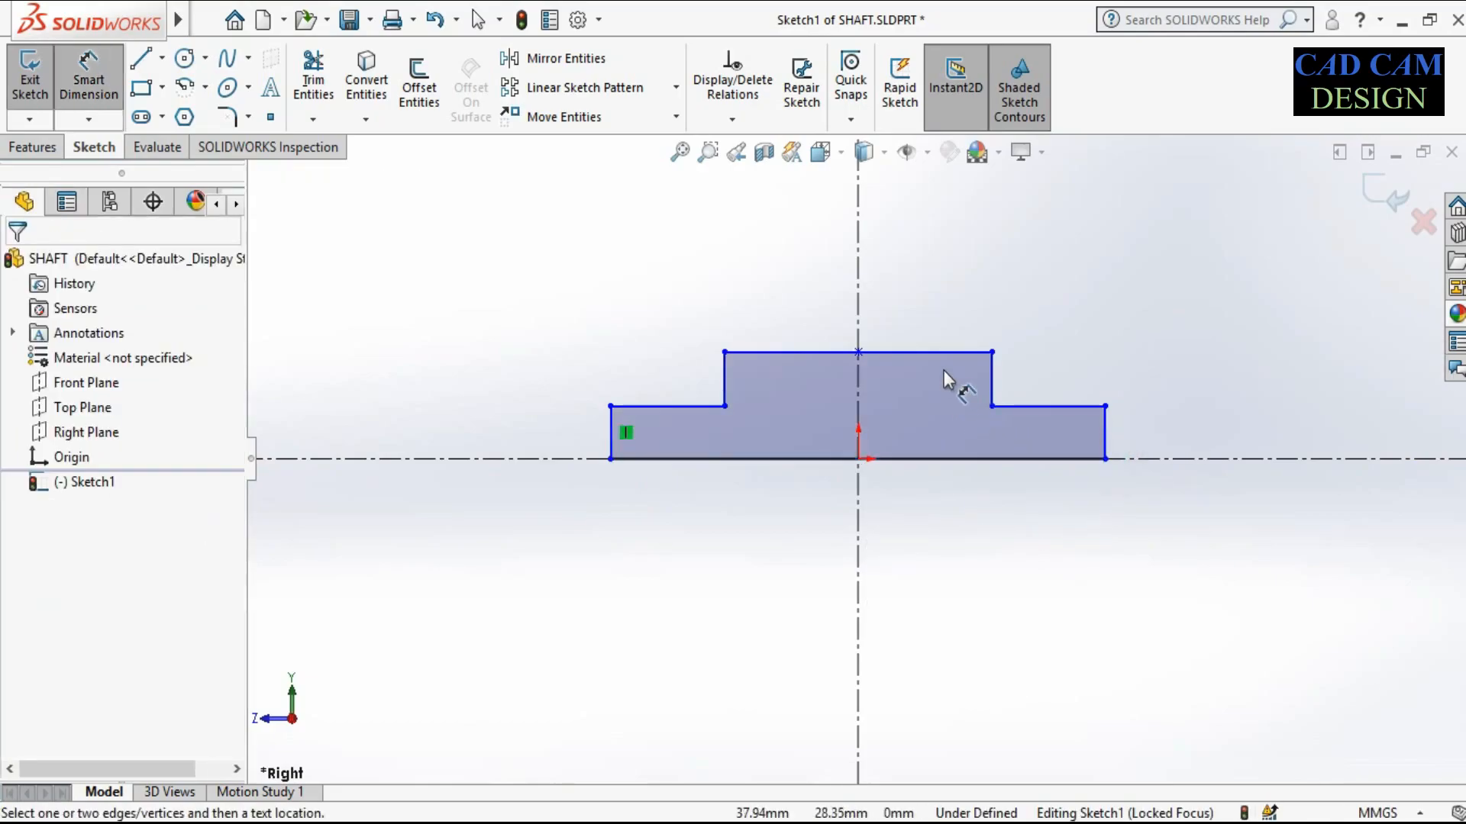
pyautogui.click(894, 353)
pyautogui.click(894, 286)
pyautogui.write('100')
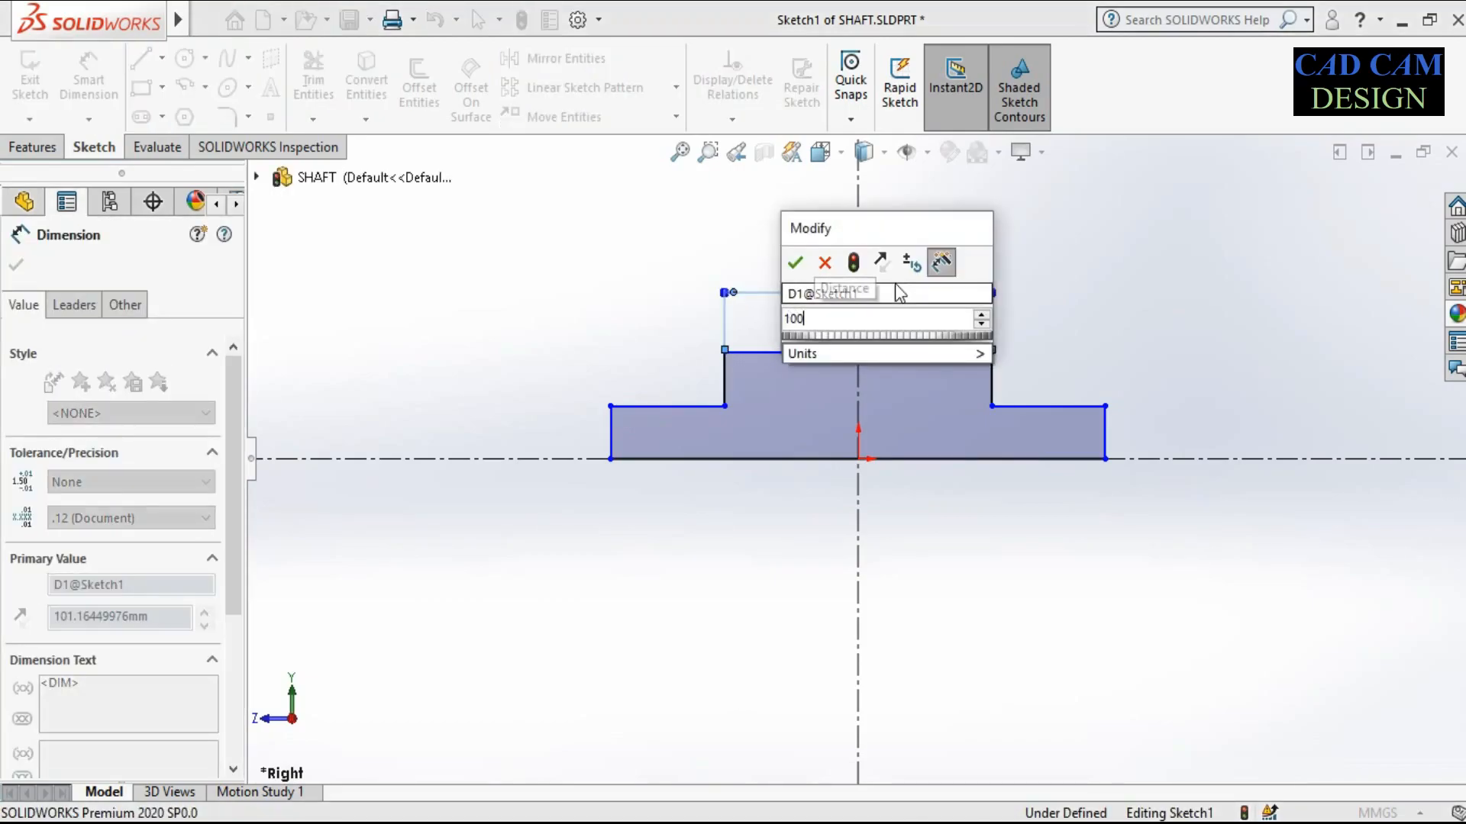
pyautogui.press('Return')
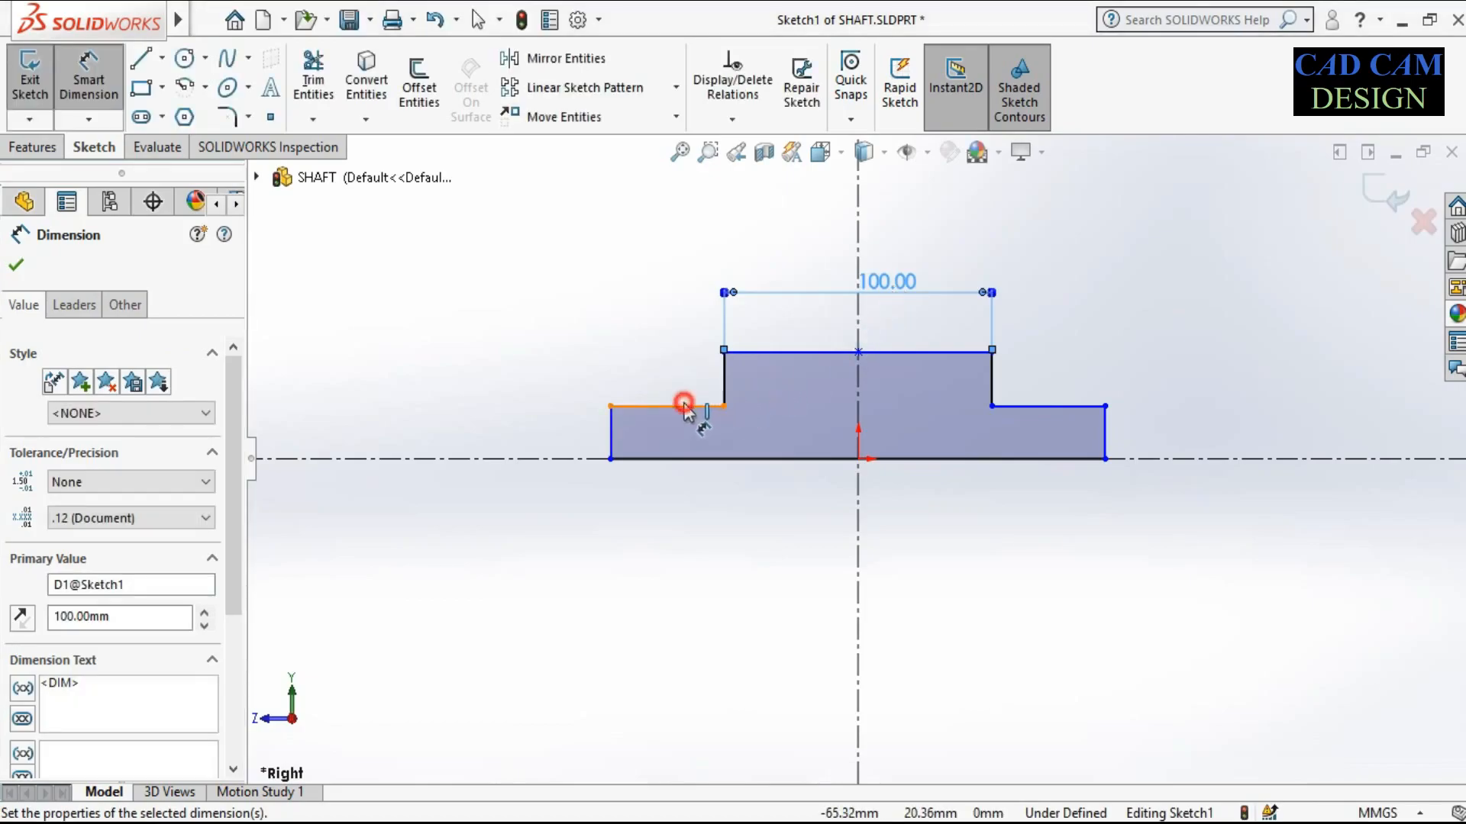
pyautogui.click(684, 405)
pyautogui.click(688, 359)
pyautogui.write('45')
pyautogui.press('Return')
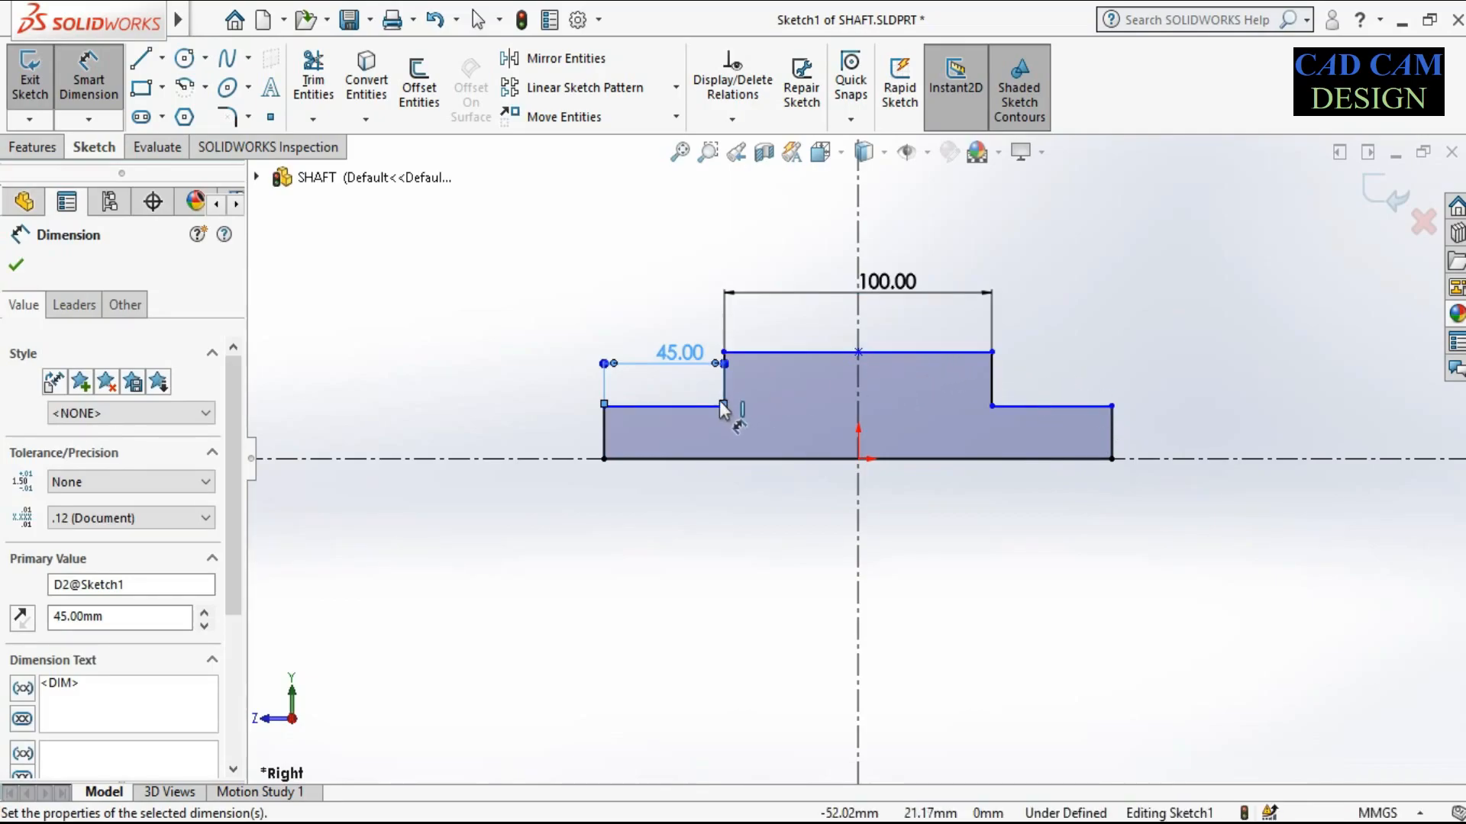
# Dimension the profile diametrically about the horizontal centerline: 30 mm for the end section and 50 mm for the middle section
pyautogui.click(614, 458)
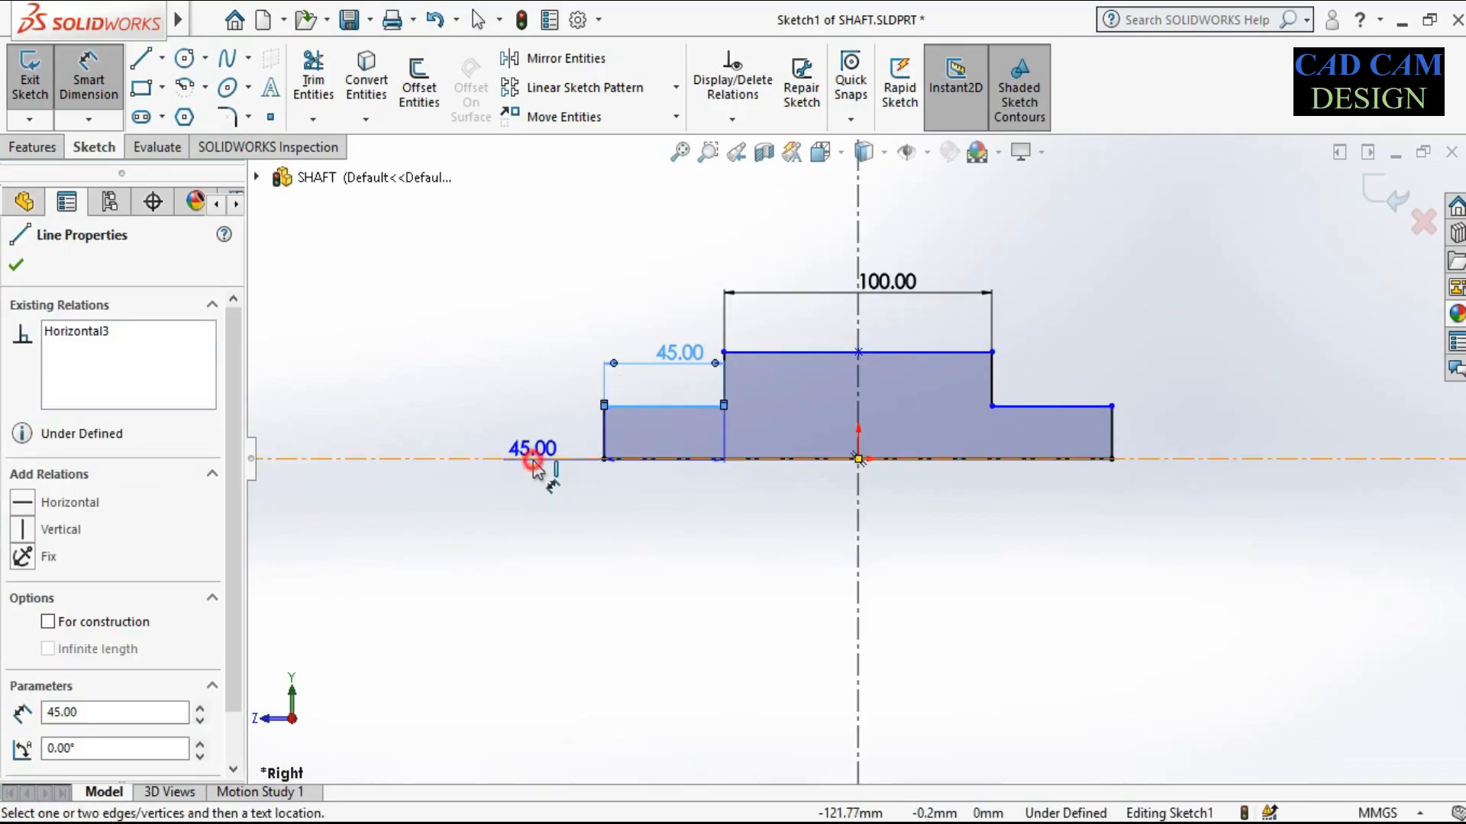
pyautogui.click(532, 461)
pyautogui.click(533, 527)
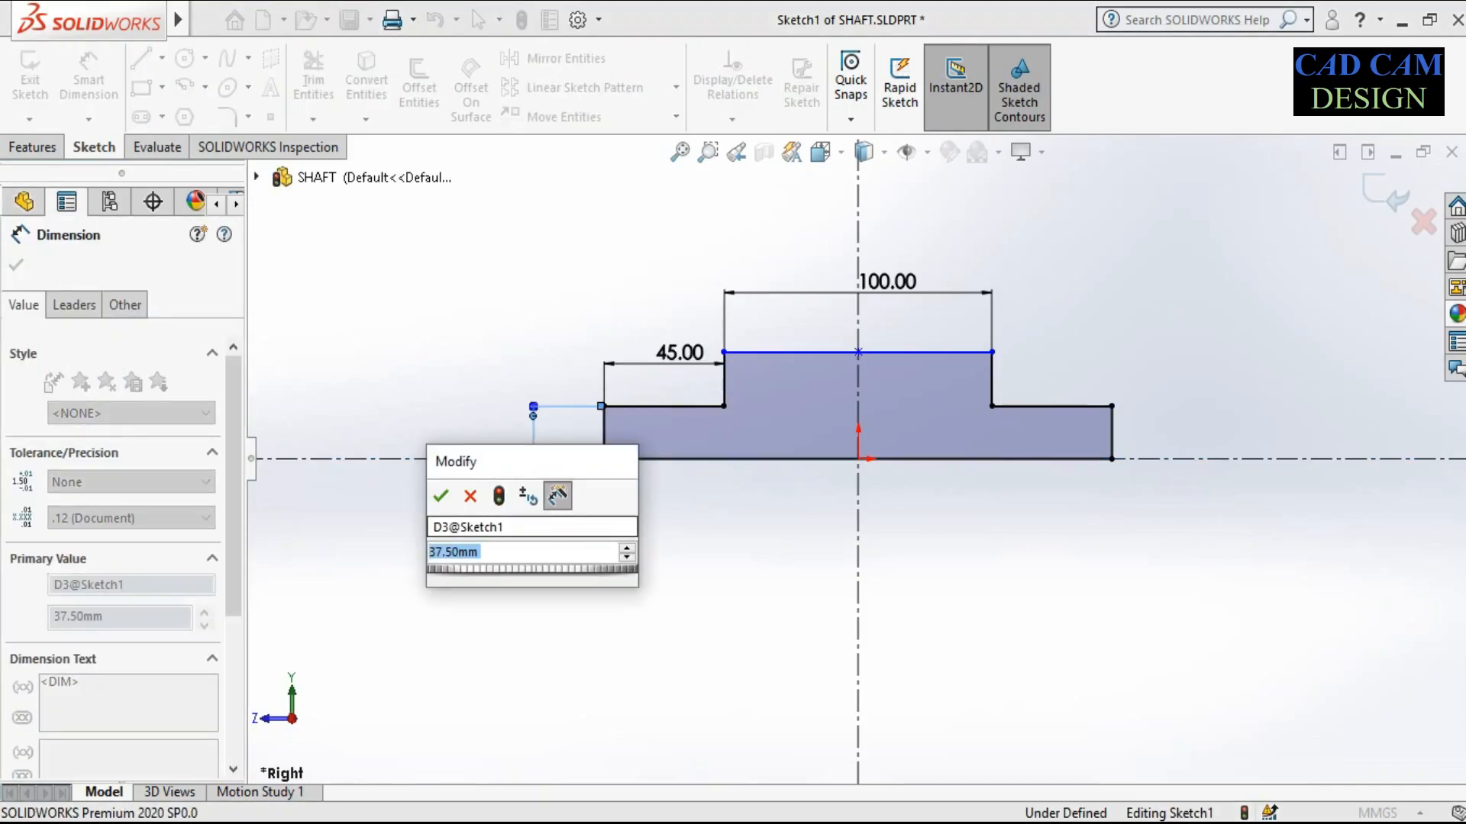
pyautogui.write('30')
pyautogui.press('Return')
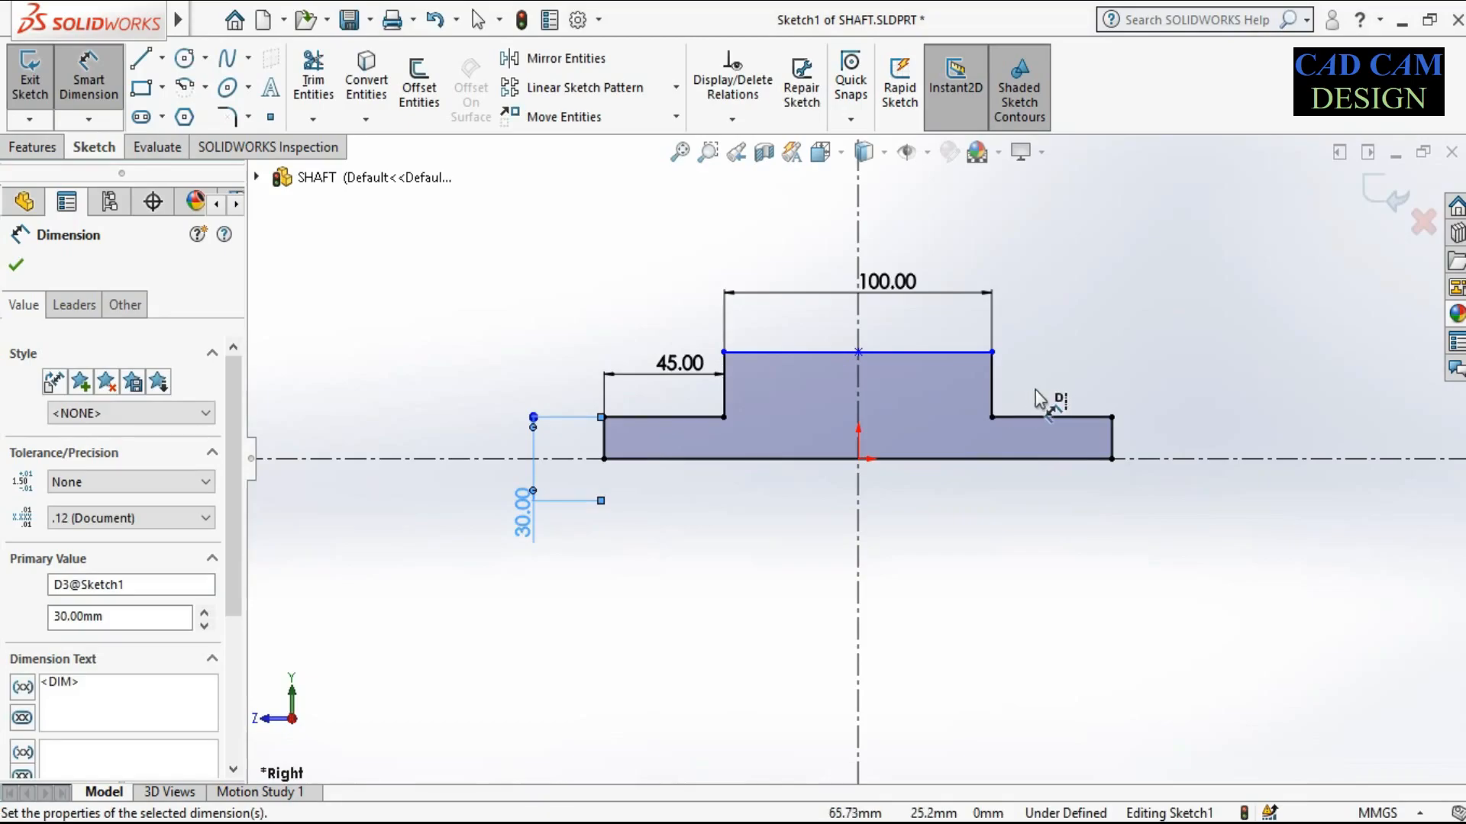
pyautogui.click(950, 353)
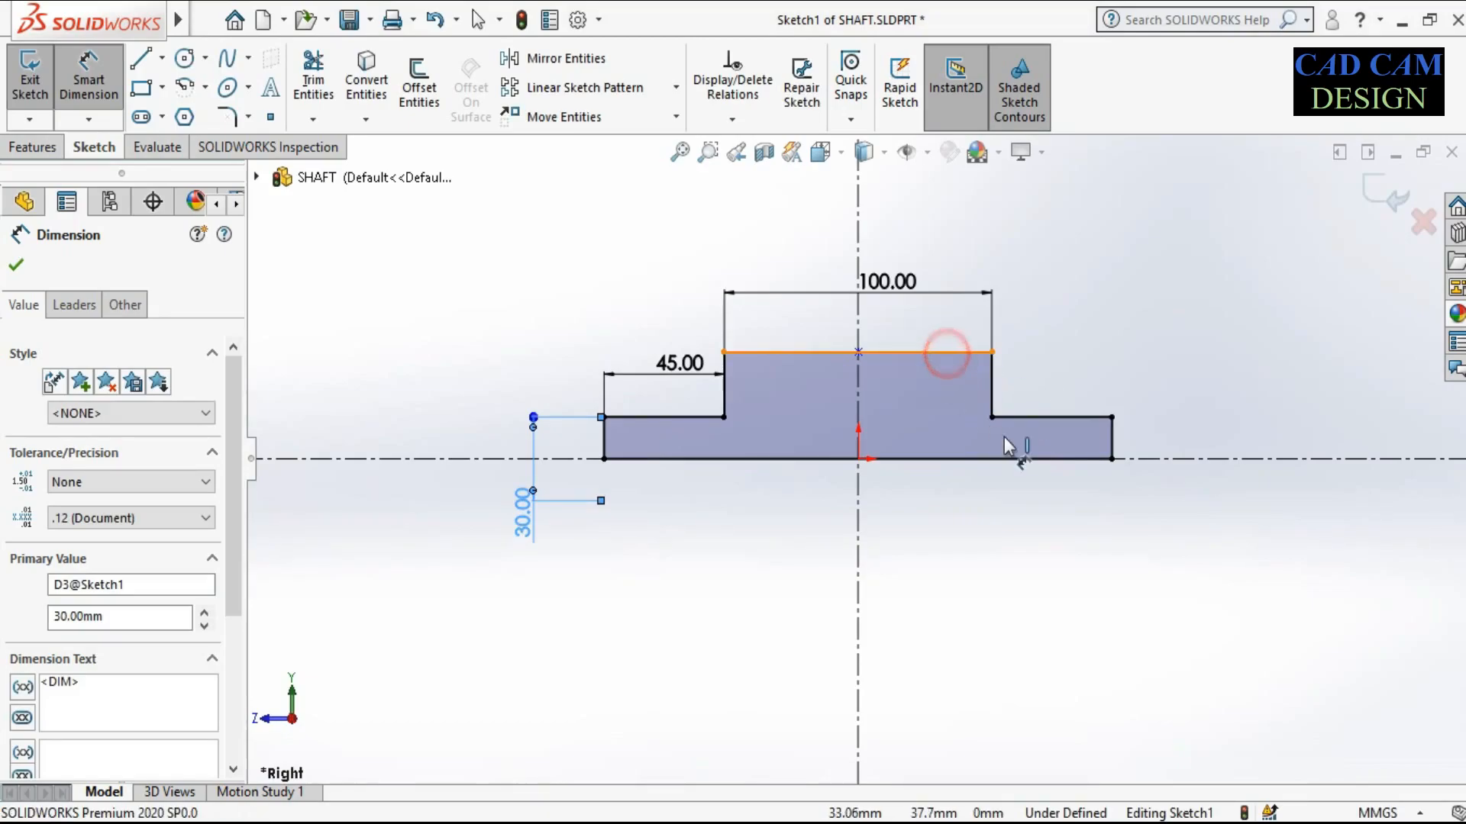
pyautogui.click(1197, 467)
pyautogui.write('50')
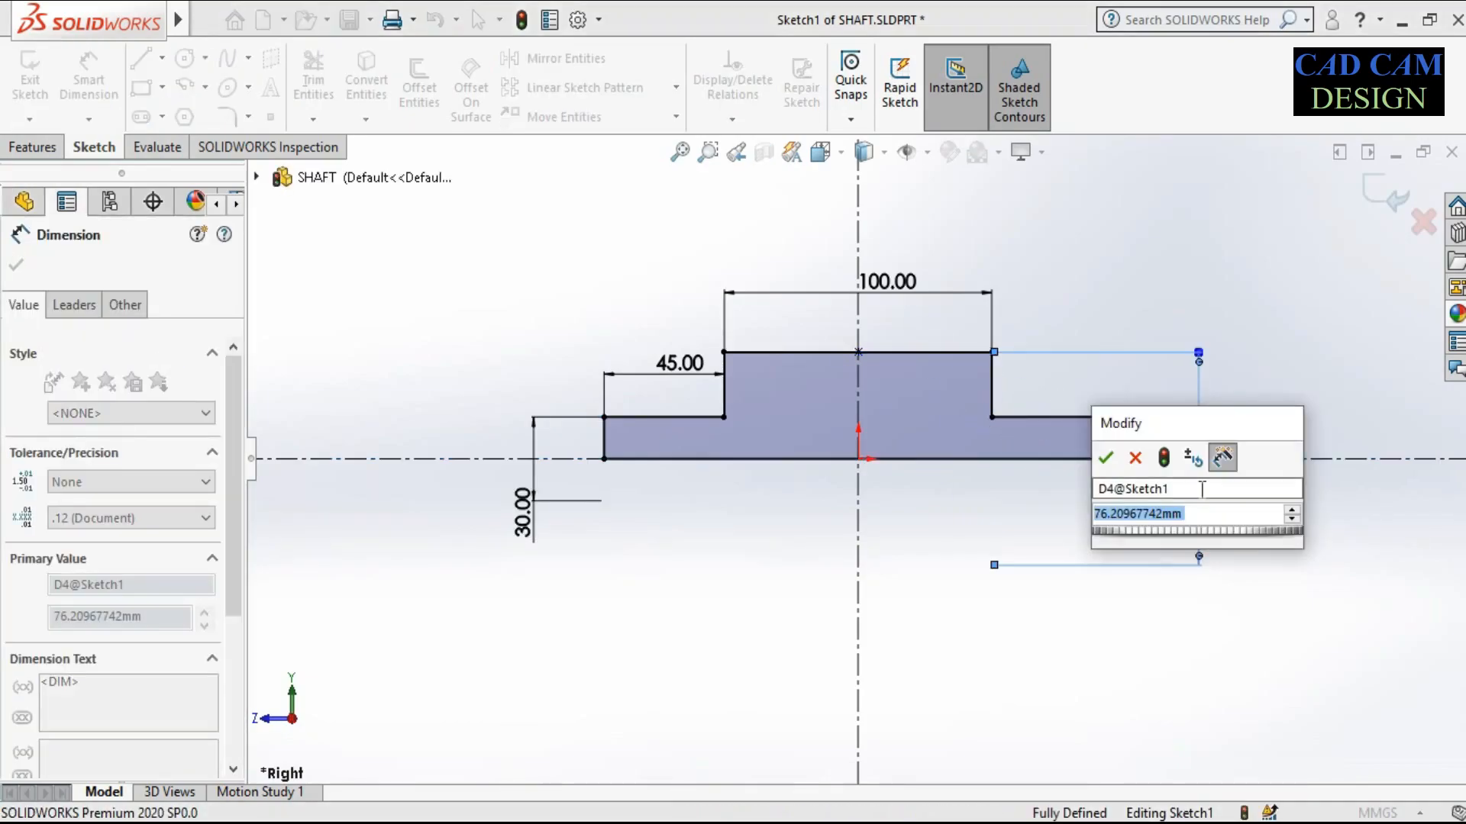
pyautogui.press('Return')
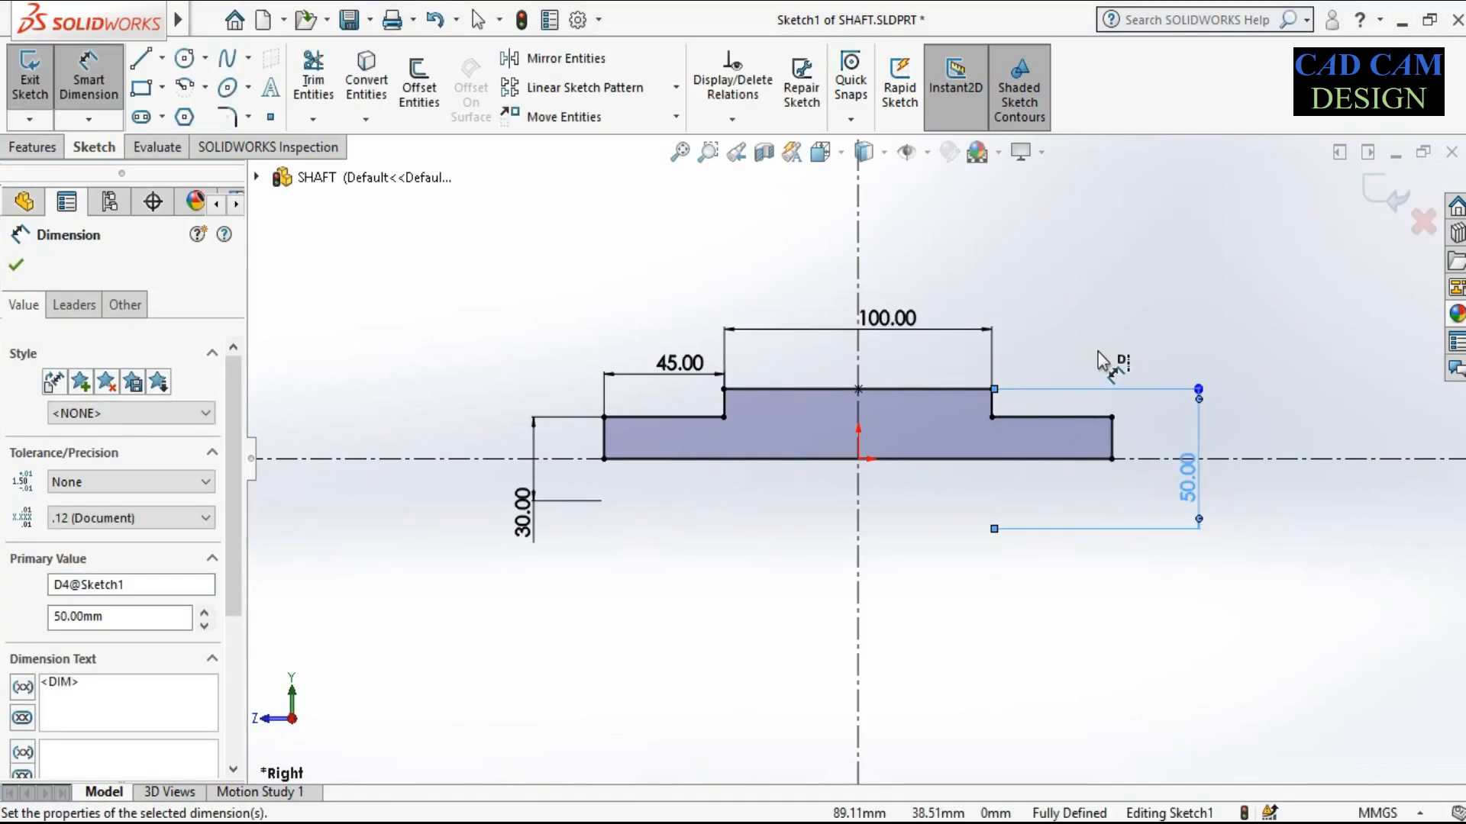
# Revolve the stepped profile 360° about the horizontal centerline
pyautogui.click(1384, 200)
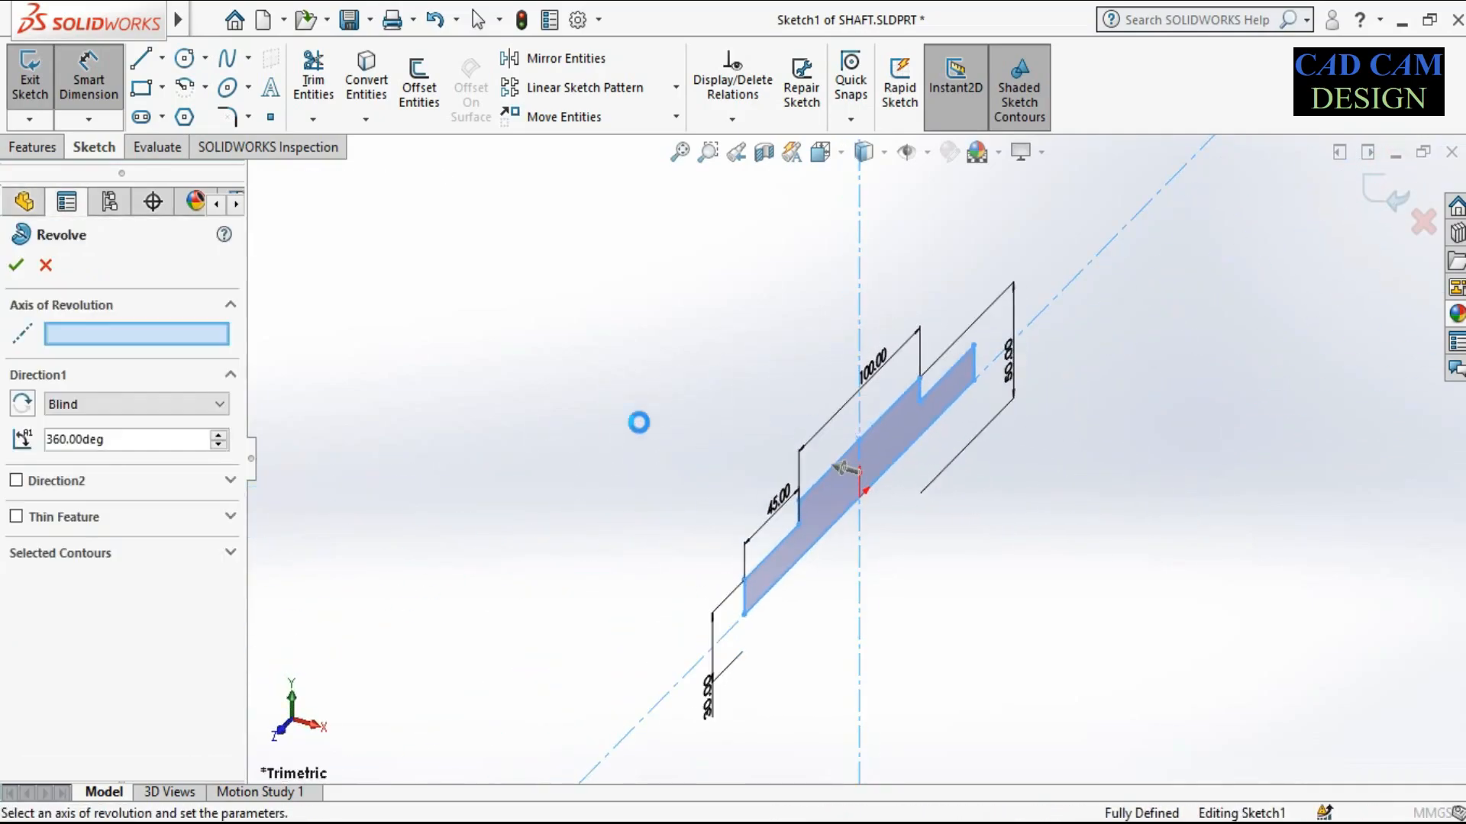
pyautogui.click(140, 335)
pyautogui.click(664, 696)
pyautogui.click(668, 704)
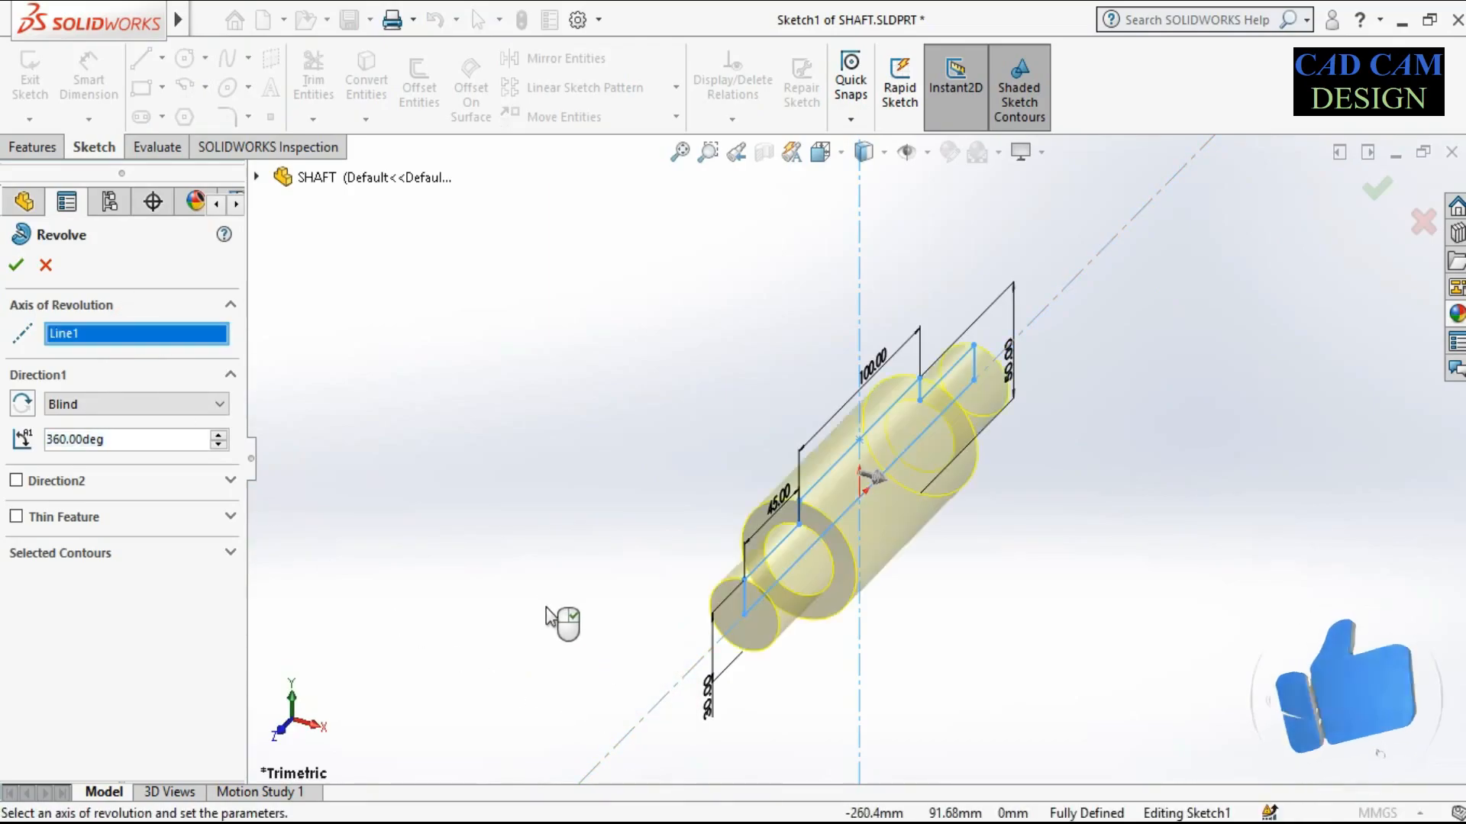
pyautogui.click(17, 266)
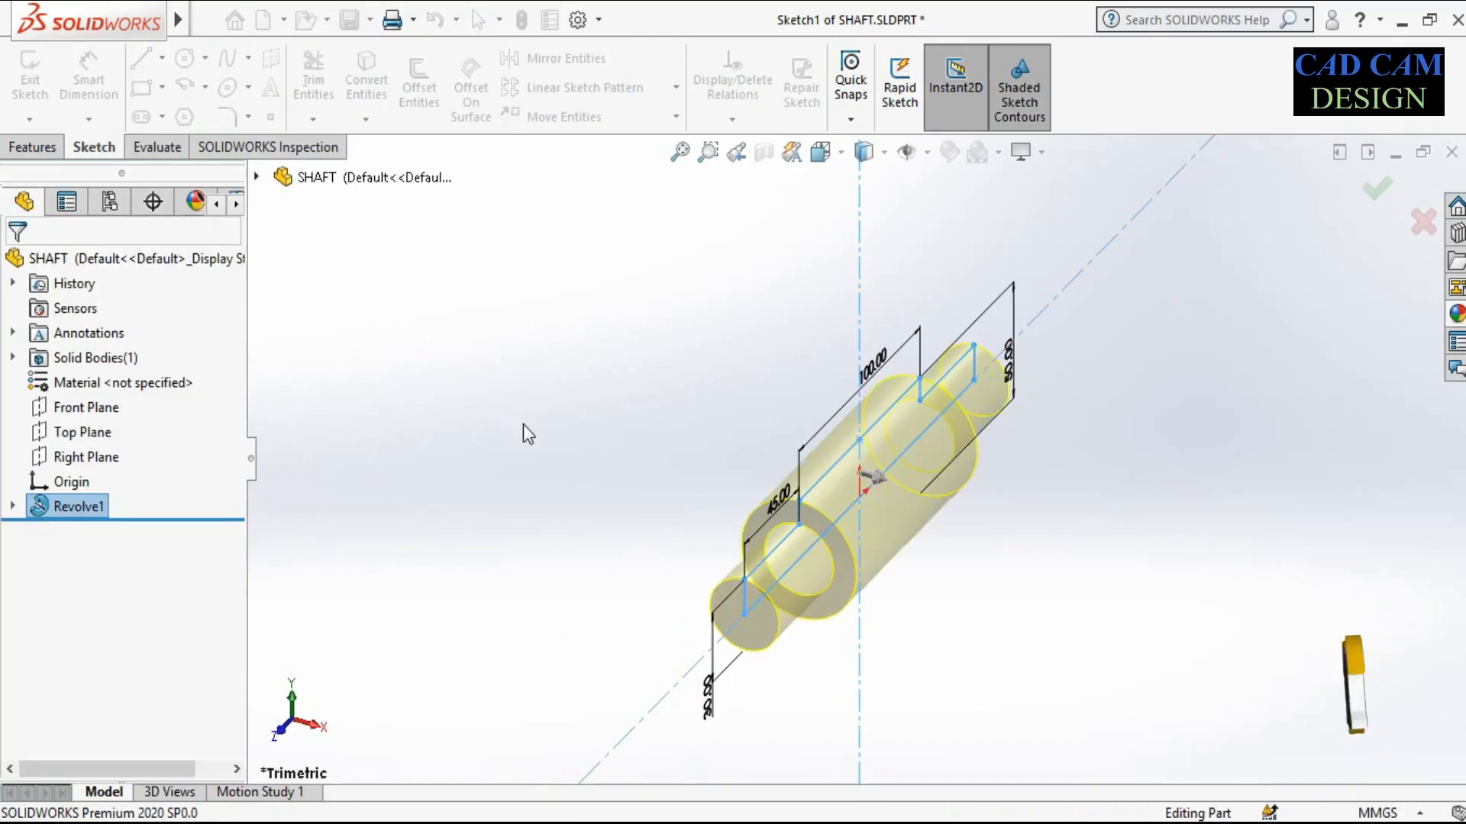
# Fillet the two inner edges where the thin end sections meet the thick middle section with a 1 mm radius
pyautogui.moveTo(730, 595); pyautogui.dragTo(675, 582, button='middle')
pyautogui.moveTo(931, 603); pyautogui.dragTo(957, 558, button='middle')
pyautogui.click(576, 368)
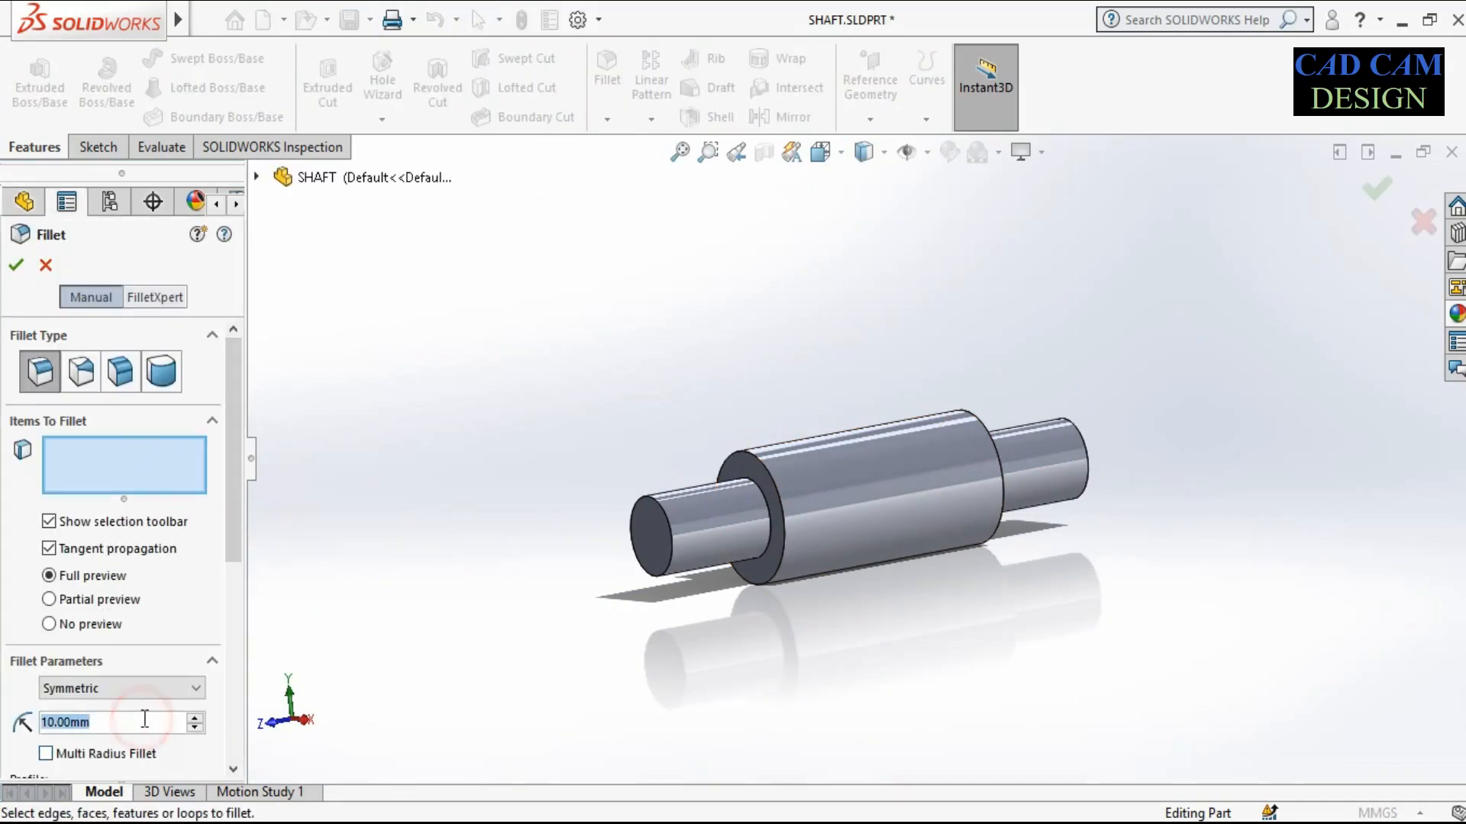
pyautogui.write('0.')
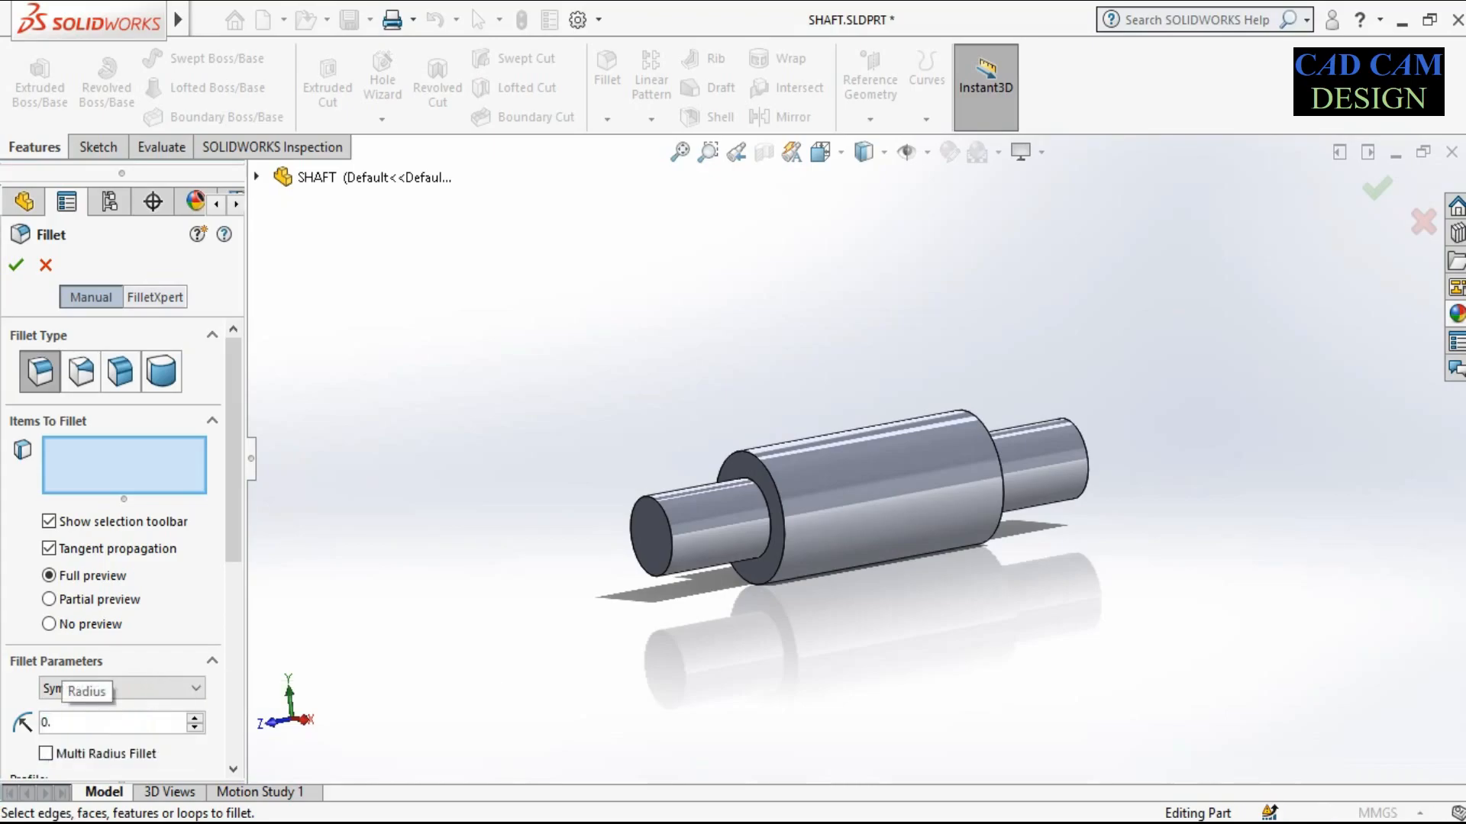
pyautogui.write('5')
pyautogui.press('Return')
pyautogui.click(144, 717)
pyautogui.write('1')
pyautogui.press('Return')
pyautogui.click(125, 465)
pyautogui.scroll(-3, 754, 508)
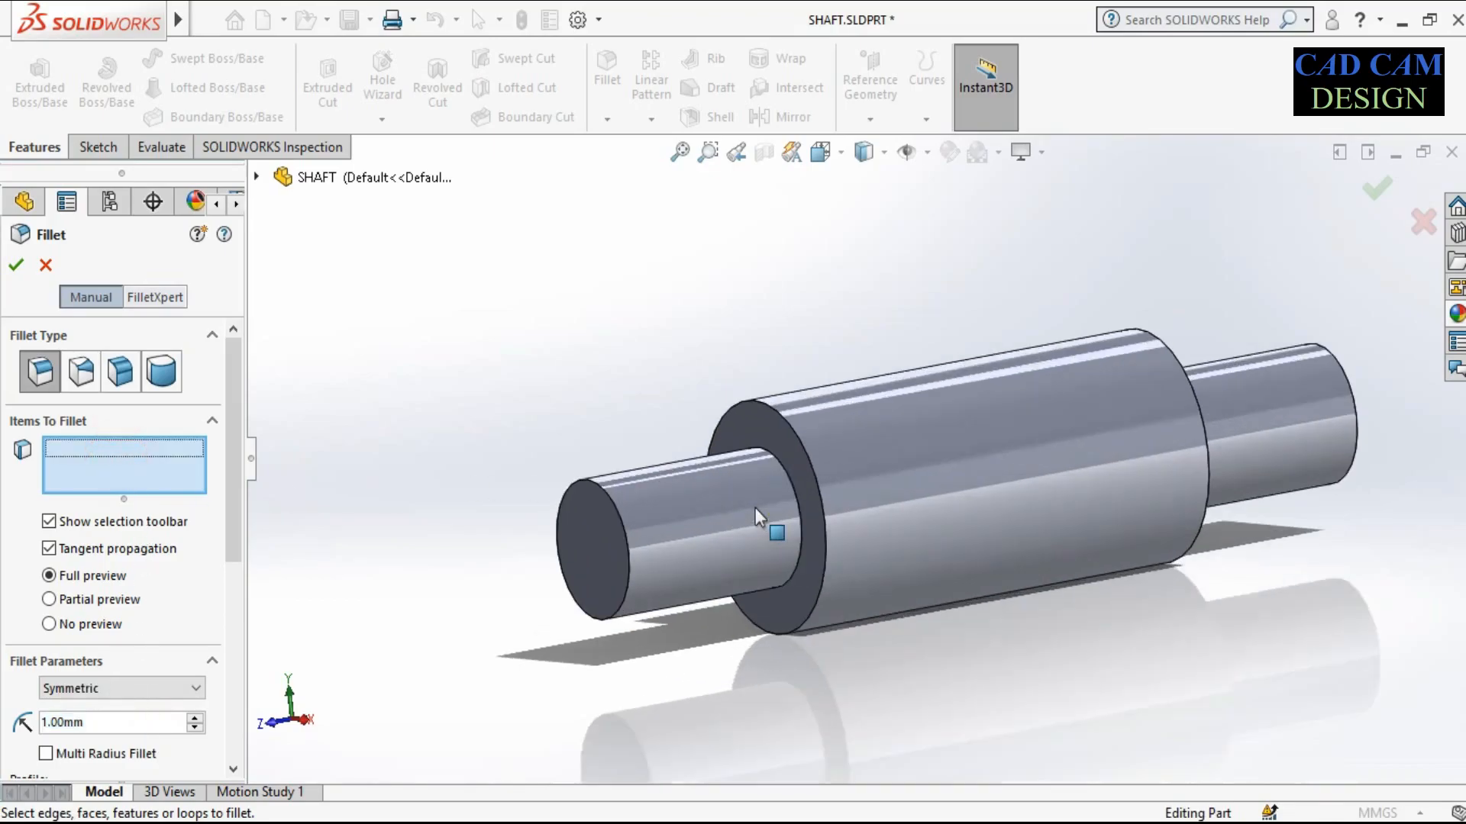
pyautogui.click(786, 472)
pyautogui.moveTo(1144, 394)
pyautogui.mouseDown(button='middle')
pyautogui.moveTo(1080, 419)
pyautogui.moveTo(1145, 399)
pyautogui.mouseUp(button='middle')
pyautogui.scroll(-3, 1151, 393)
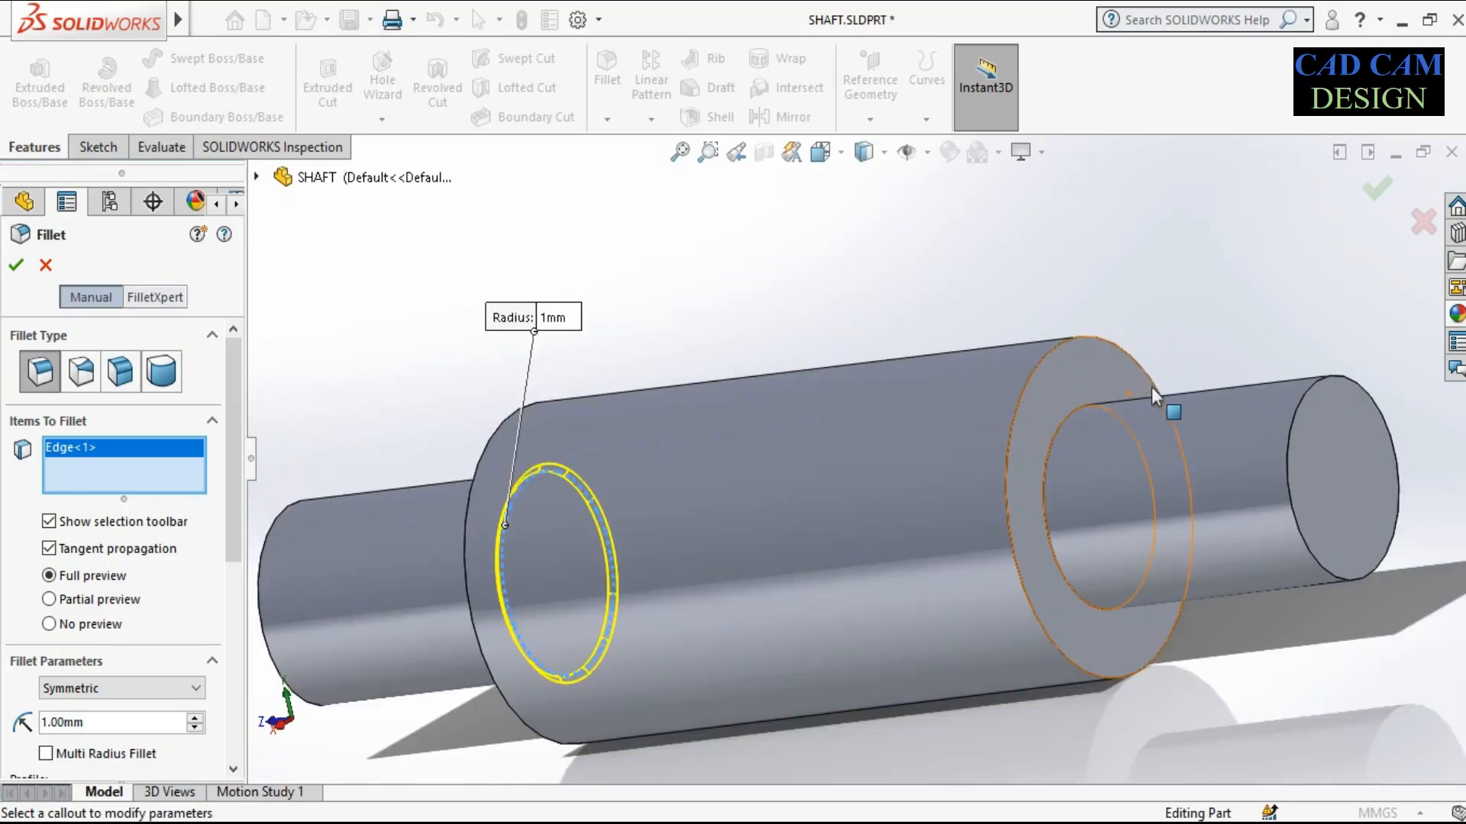
pyautogui.click(1069, 425)
pyautogui.scroll(3, 1071, 425)
pyautogui.moveTo(1070, 425); pyautogui.dragTo(1094, 437, button='middle')
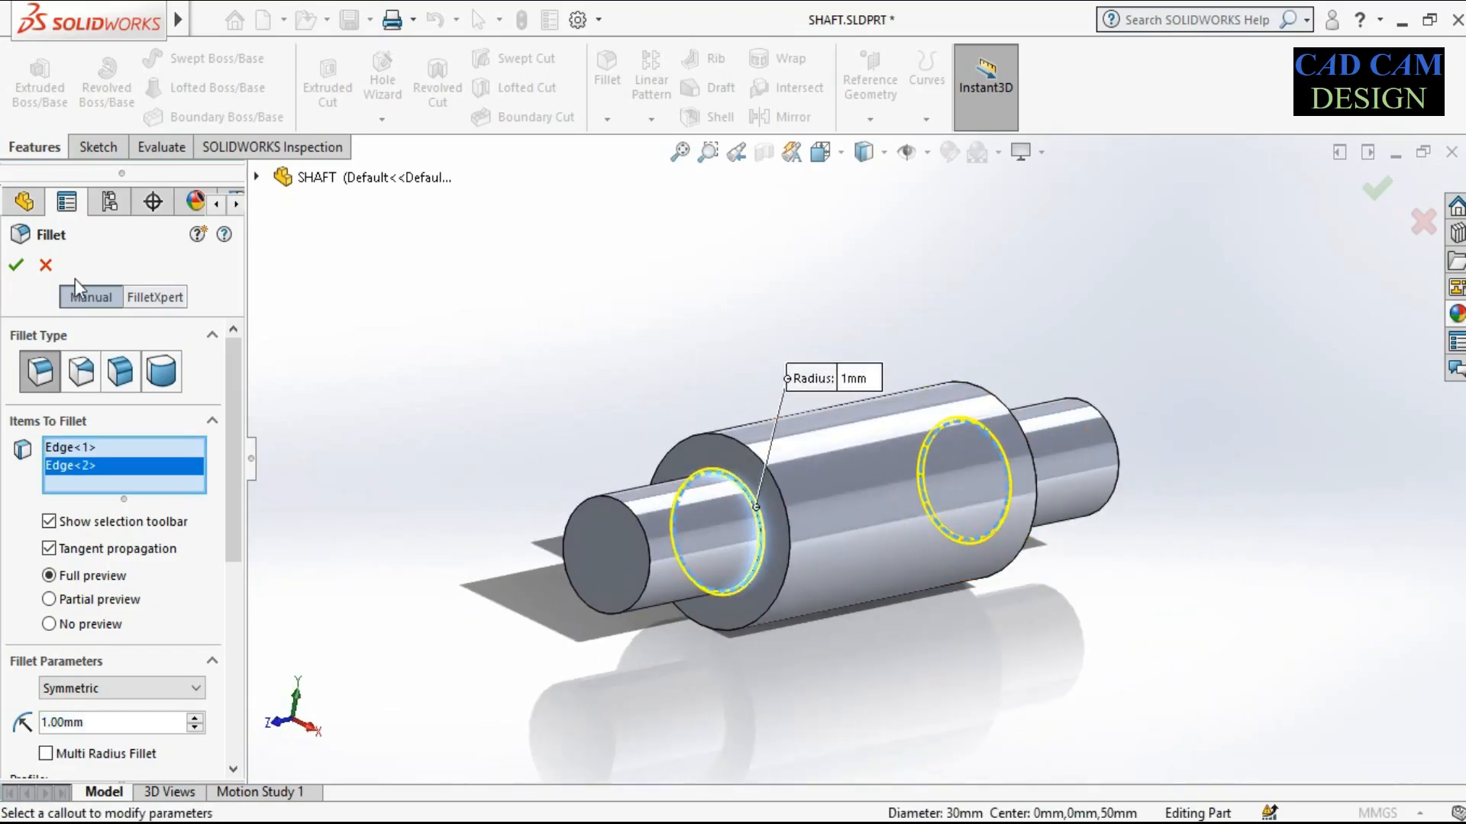
pyautogui.click(16, 265)
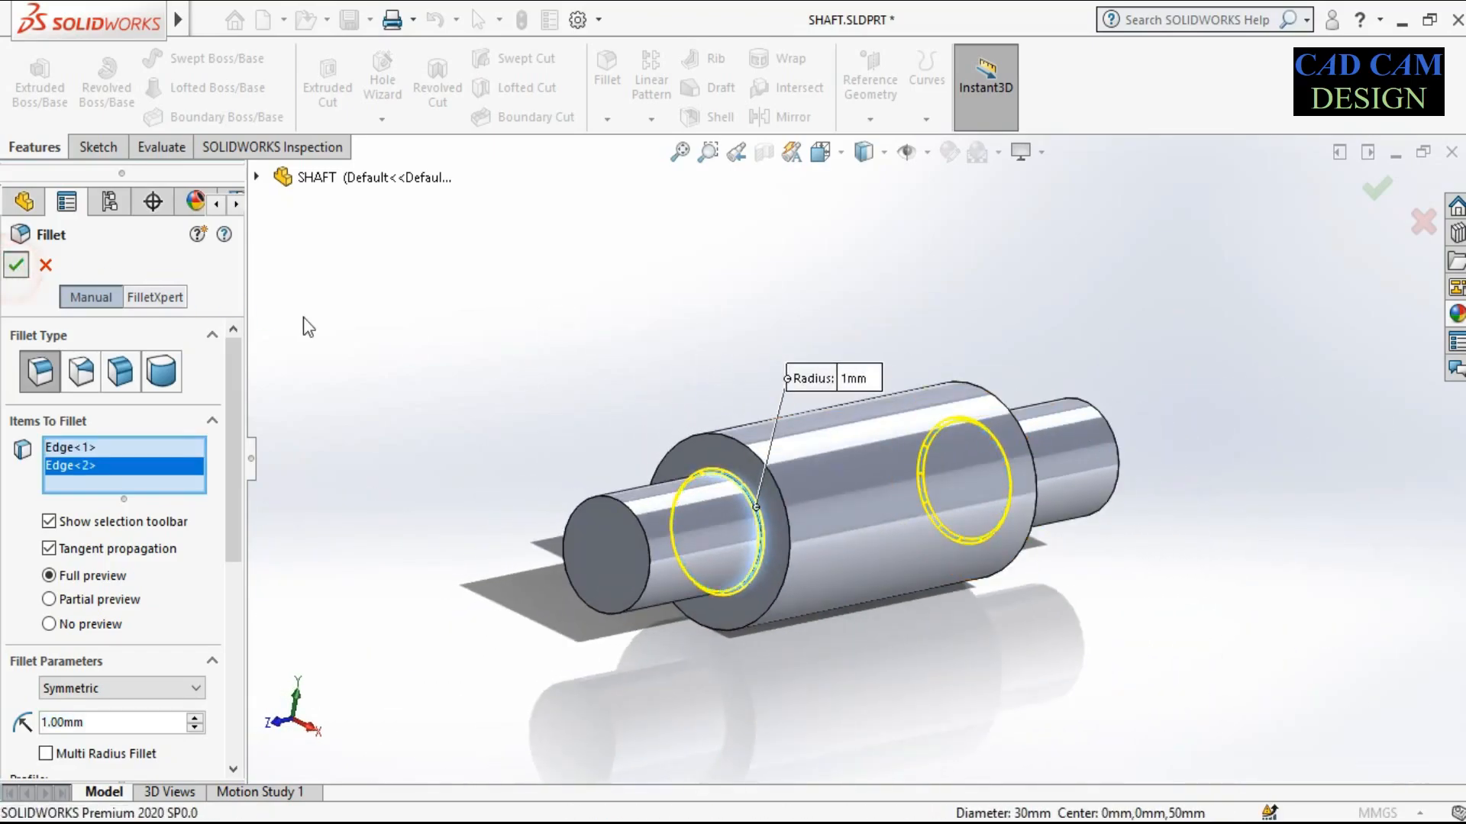
# Set up a 2 mm by 30° chamfer on both outer edges of the middle section and the outer edges of both shaft ends
pyautogui.click(613, 124)
pyautogui.click(633, 170)
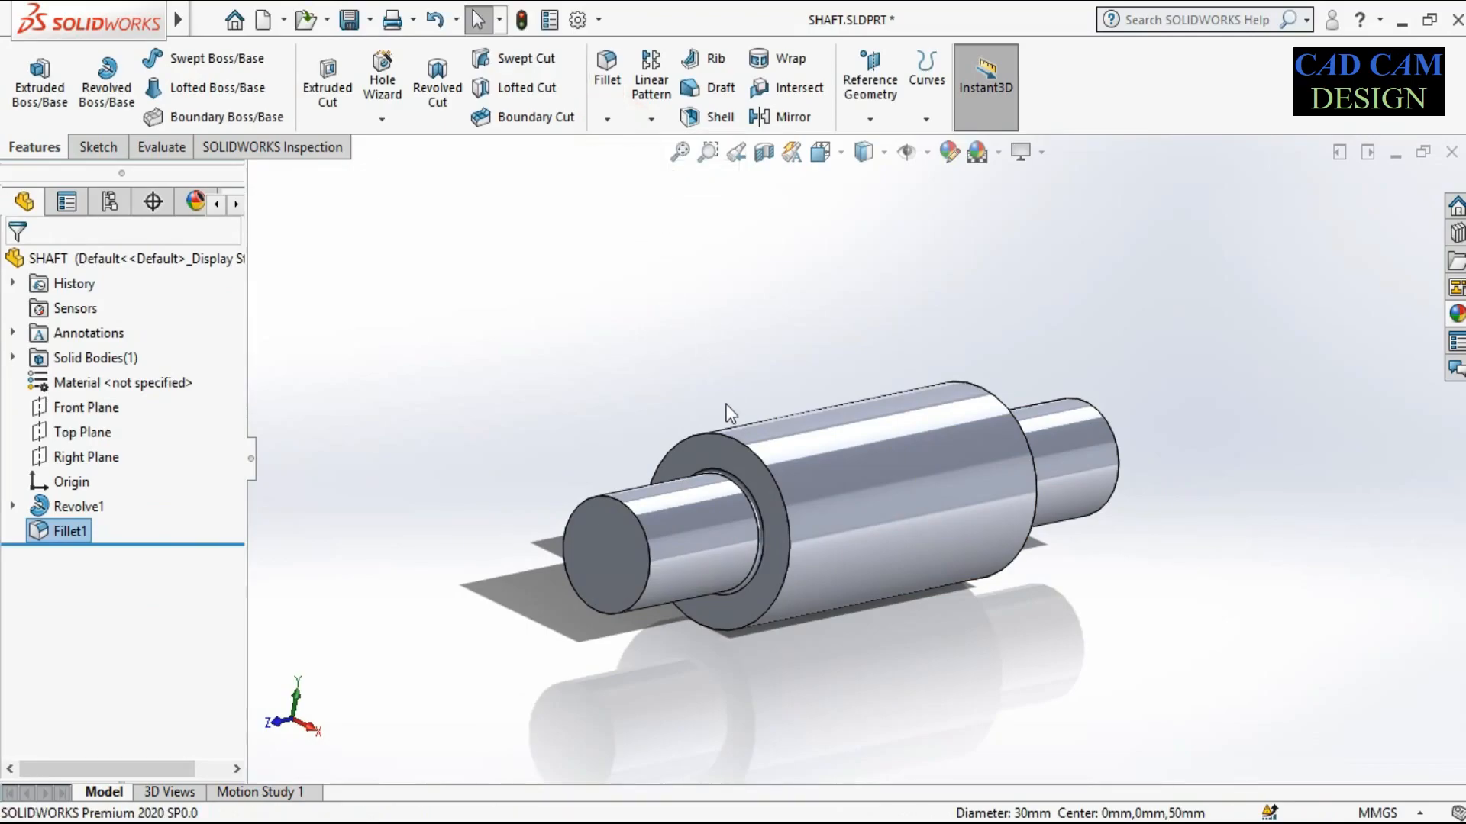
pyautogui.click(751, 463)
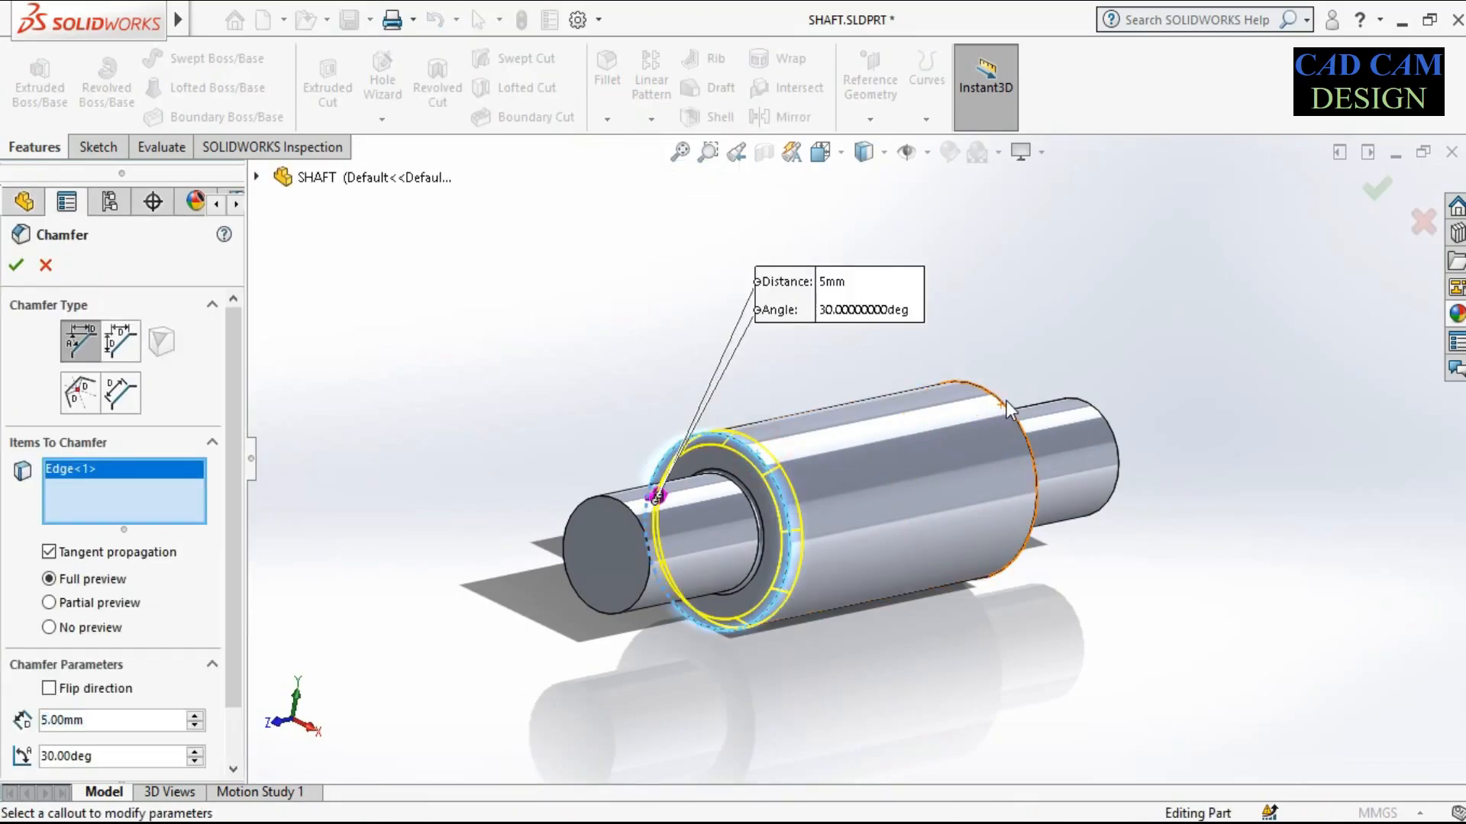
pyautogui.click(1003, 410)
pyautogui.click(1108, 420)
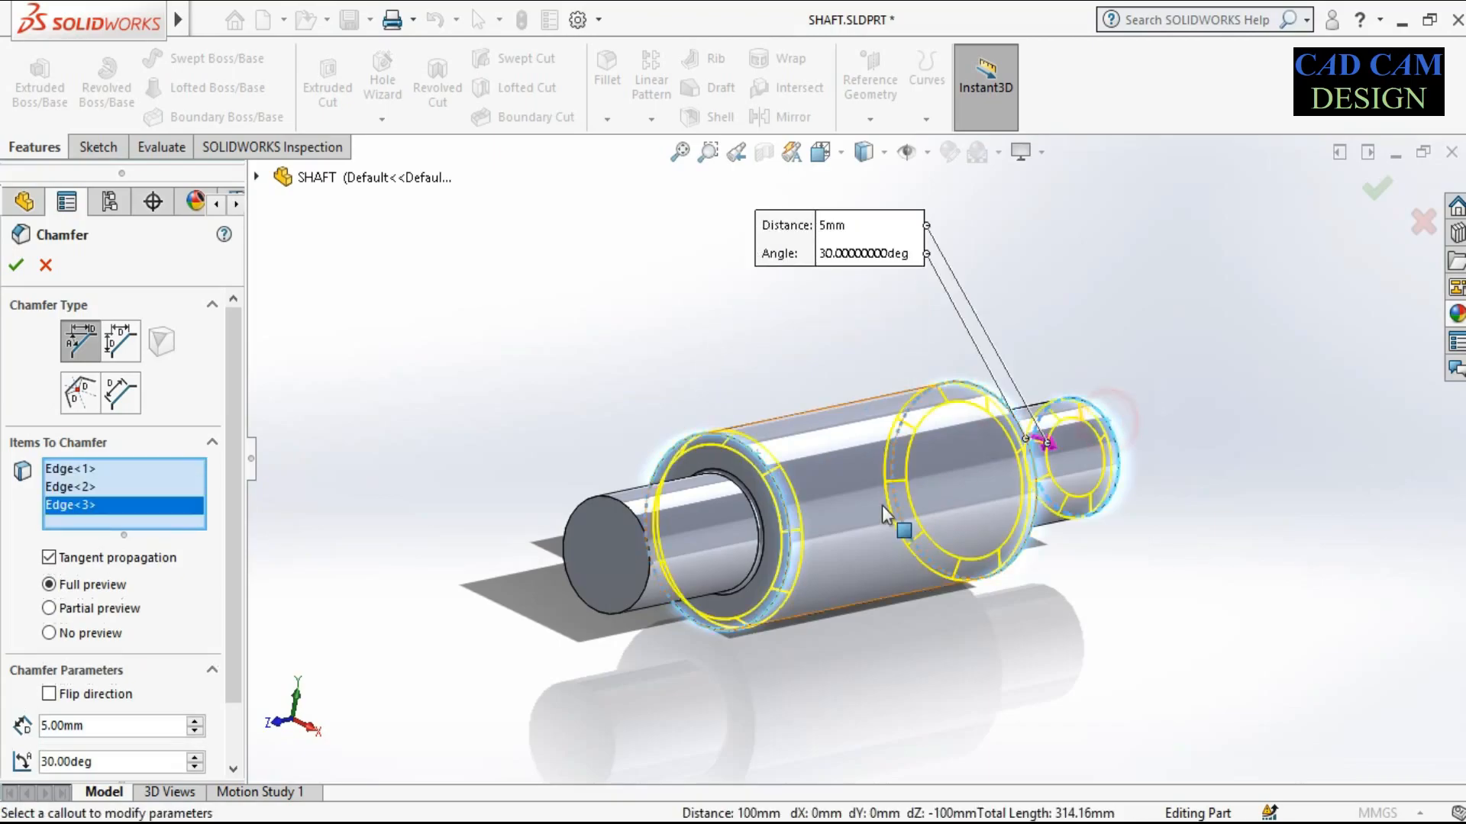
pyautogui.click(626, 517)
pyautogui.moveTo(832, 530); pyautogui.dragTo(750, 491, button='middle')
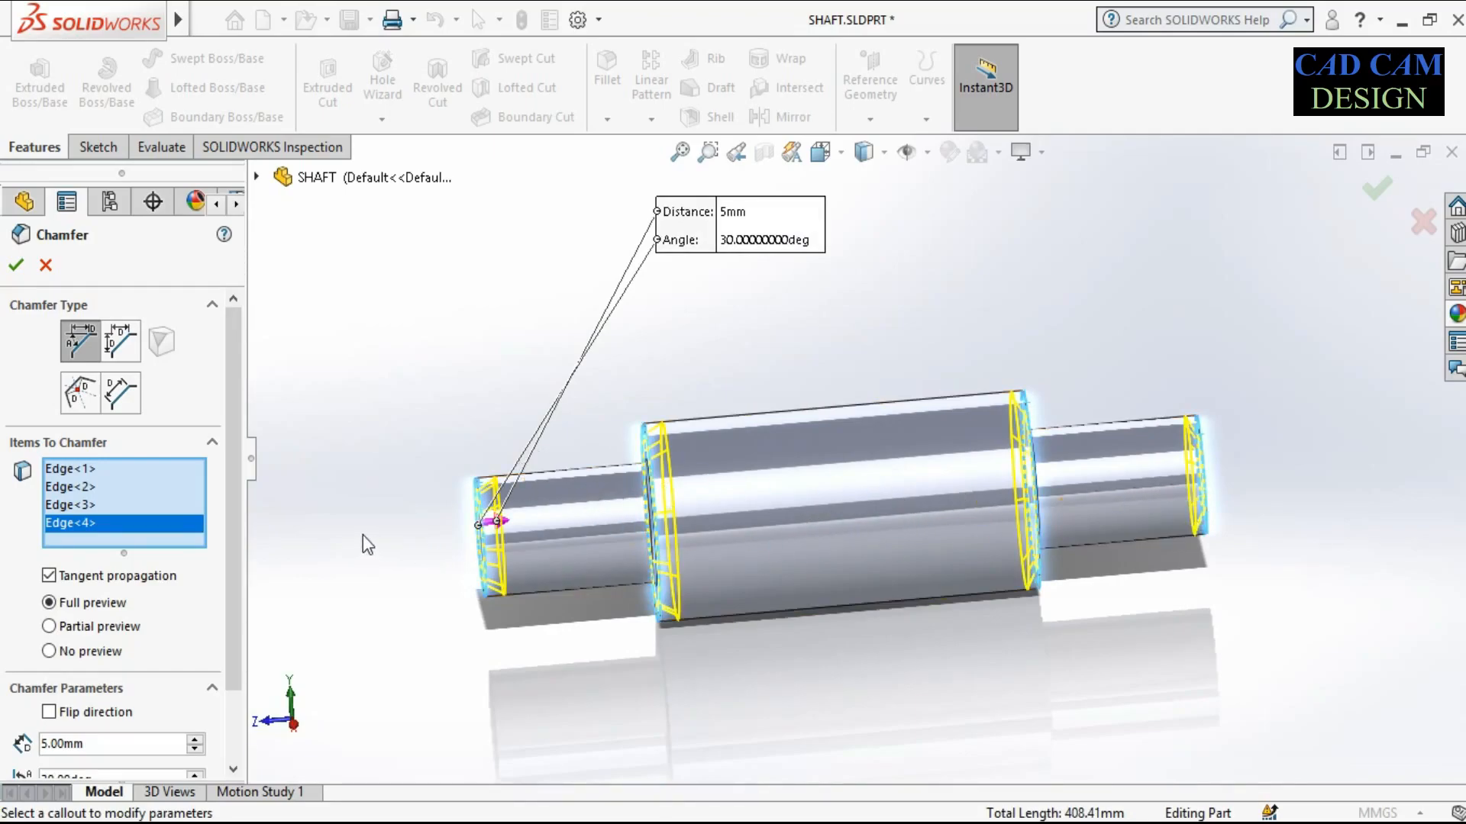
pyautogui.scroll(-3, 493, 502)
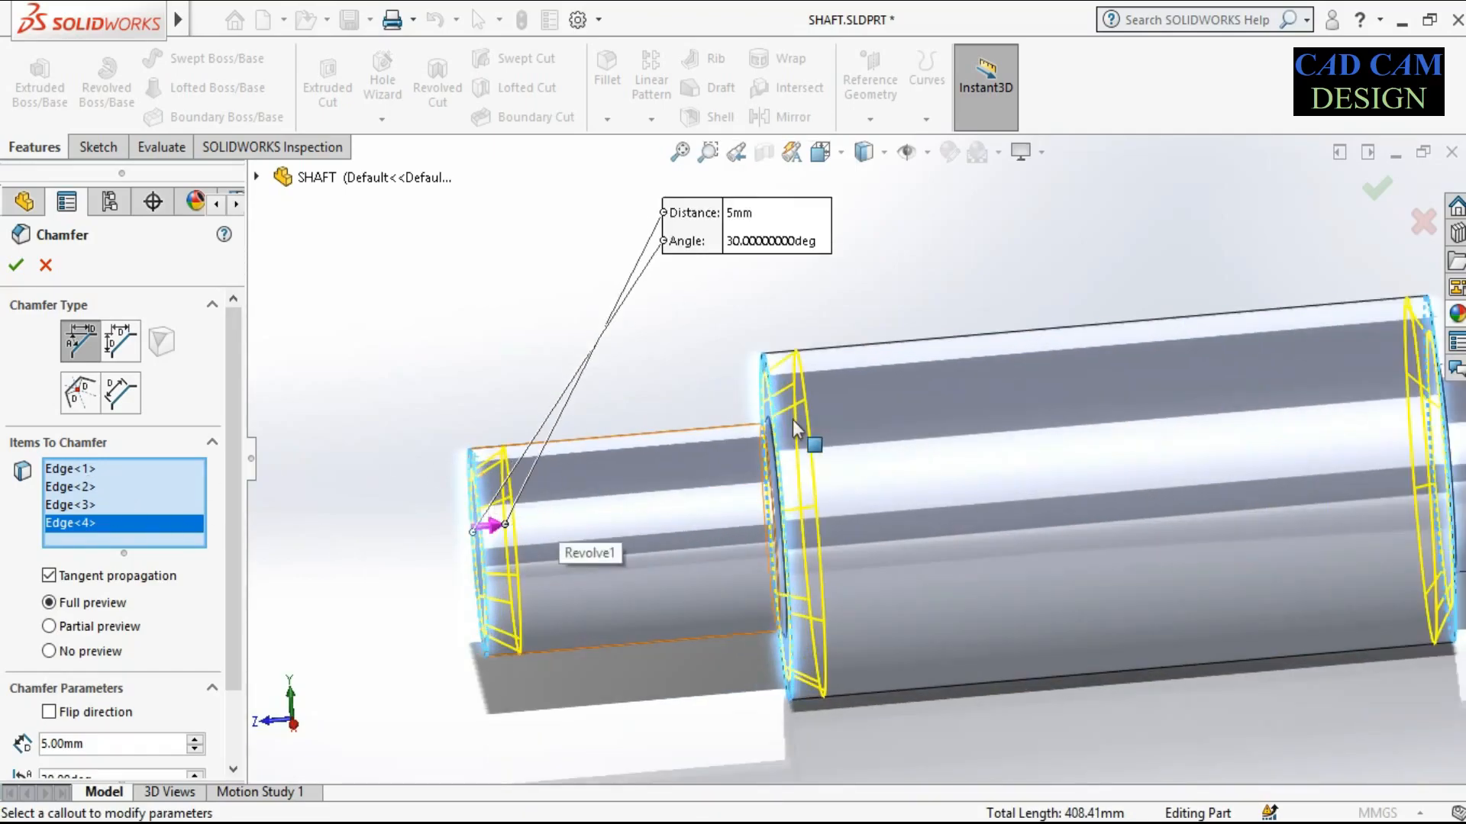
pyautogui.doubleClick(86, 742)
pyautogui.write('2')
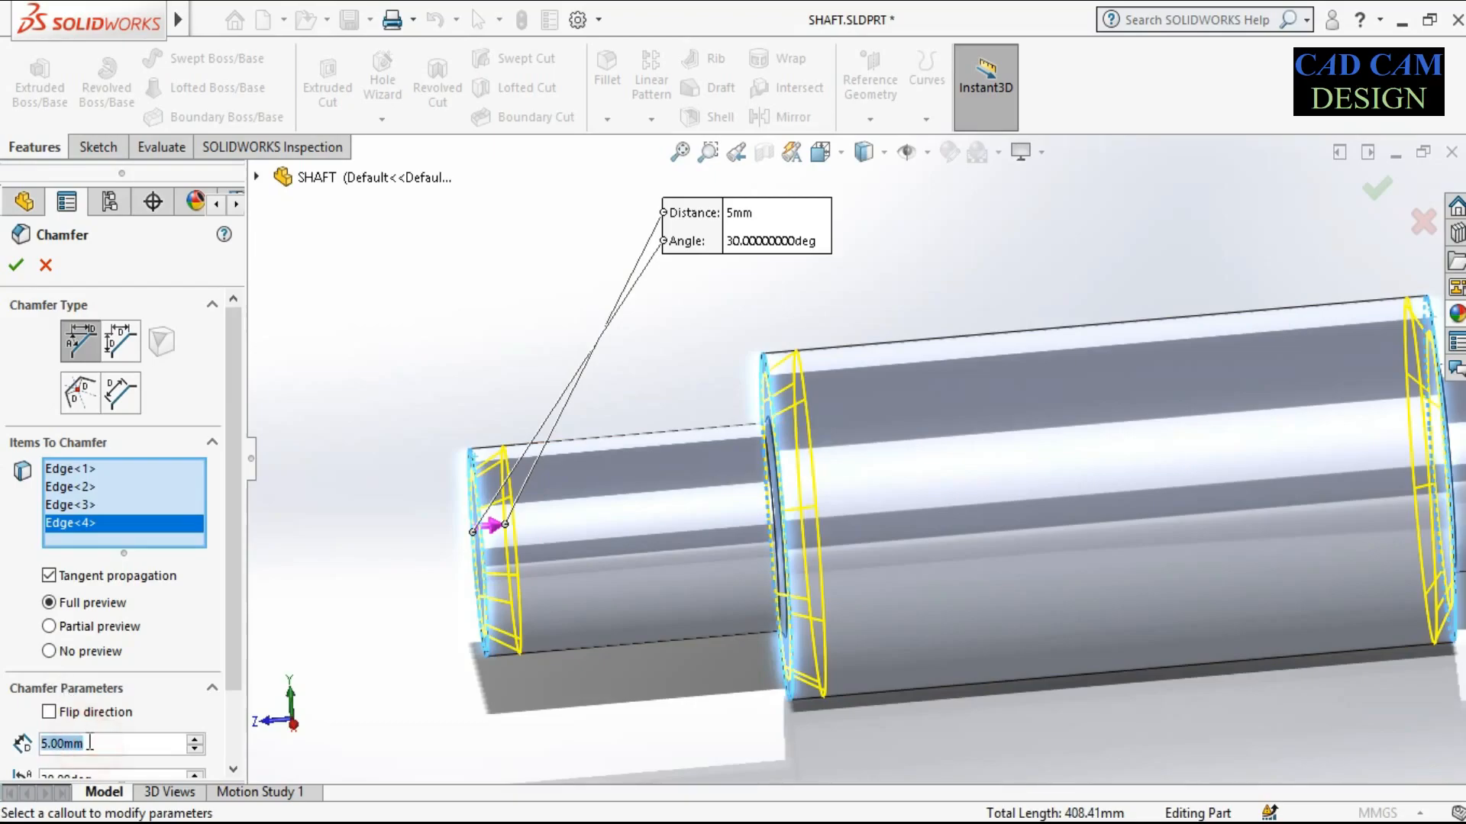
pyautogui.press('Return')
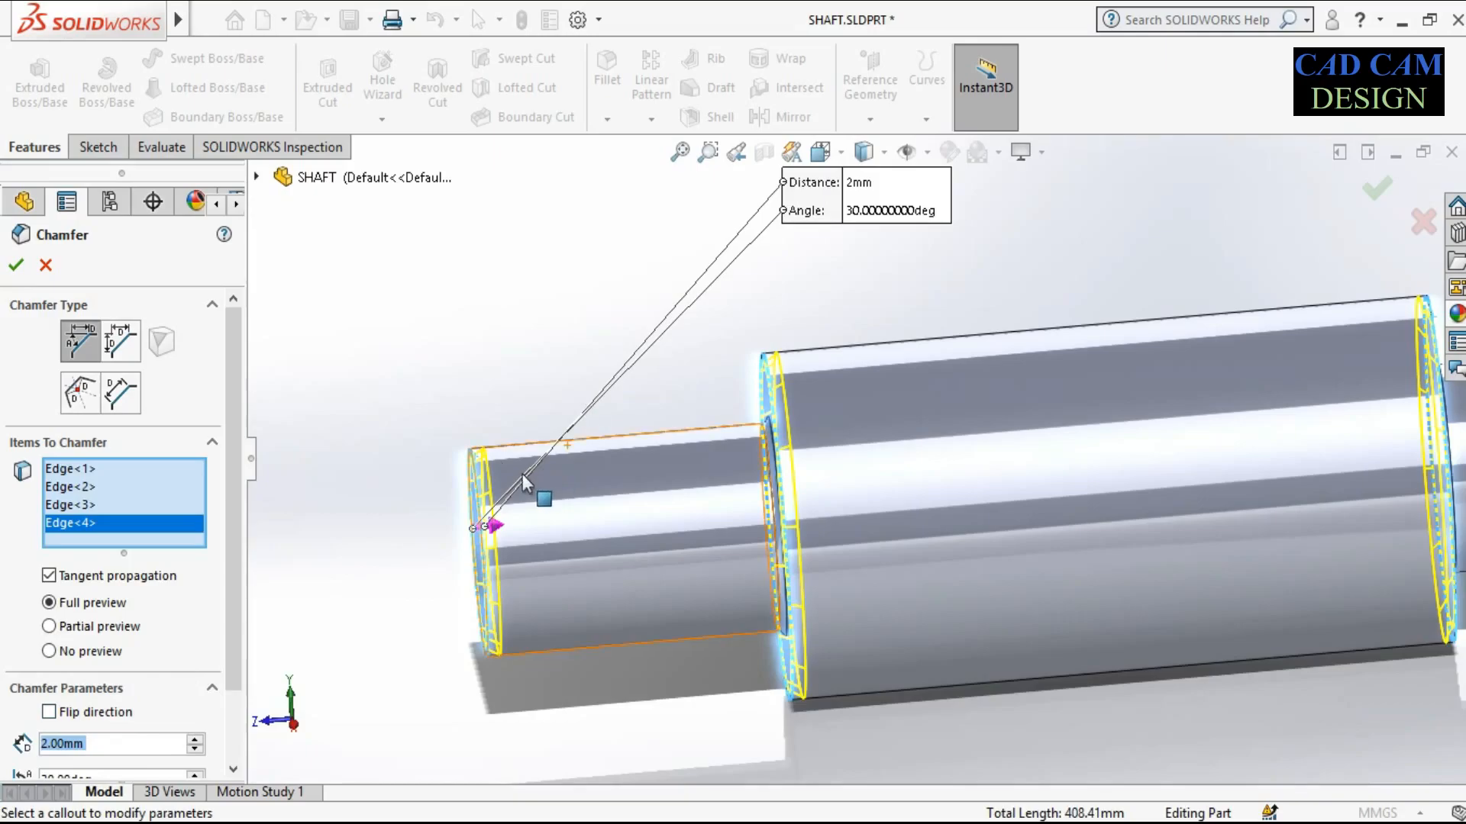
# Flip the chamfer direction for the second and third selected edges, at the negative Z end, and apply the chamfer
pyautogui.scroll(-4, 529, 474)
pyautogui.scroll(3, 470, 386)
pyautogui.scroll(6, 1212, 379)
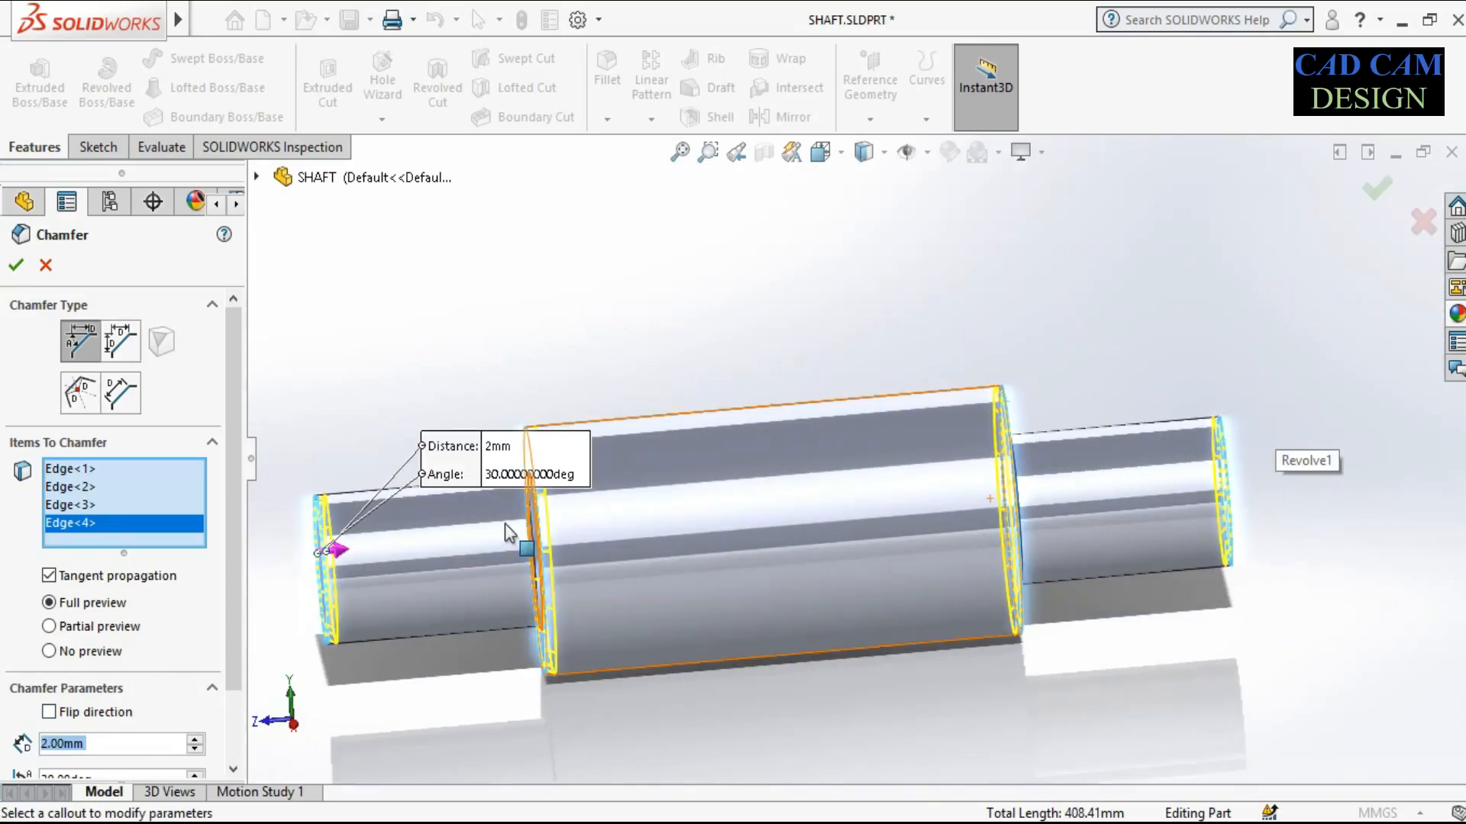
pyautogui.click(88, 502)
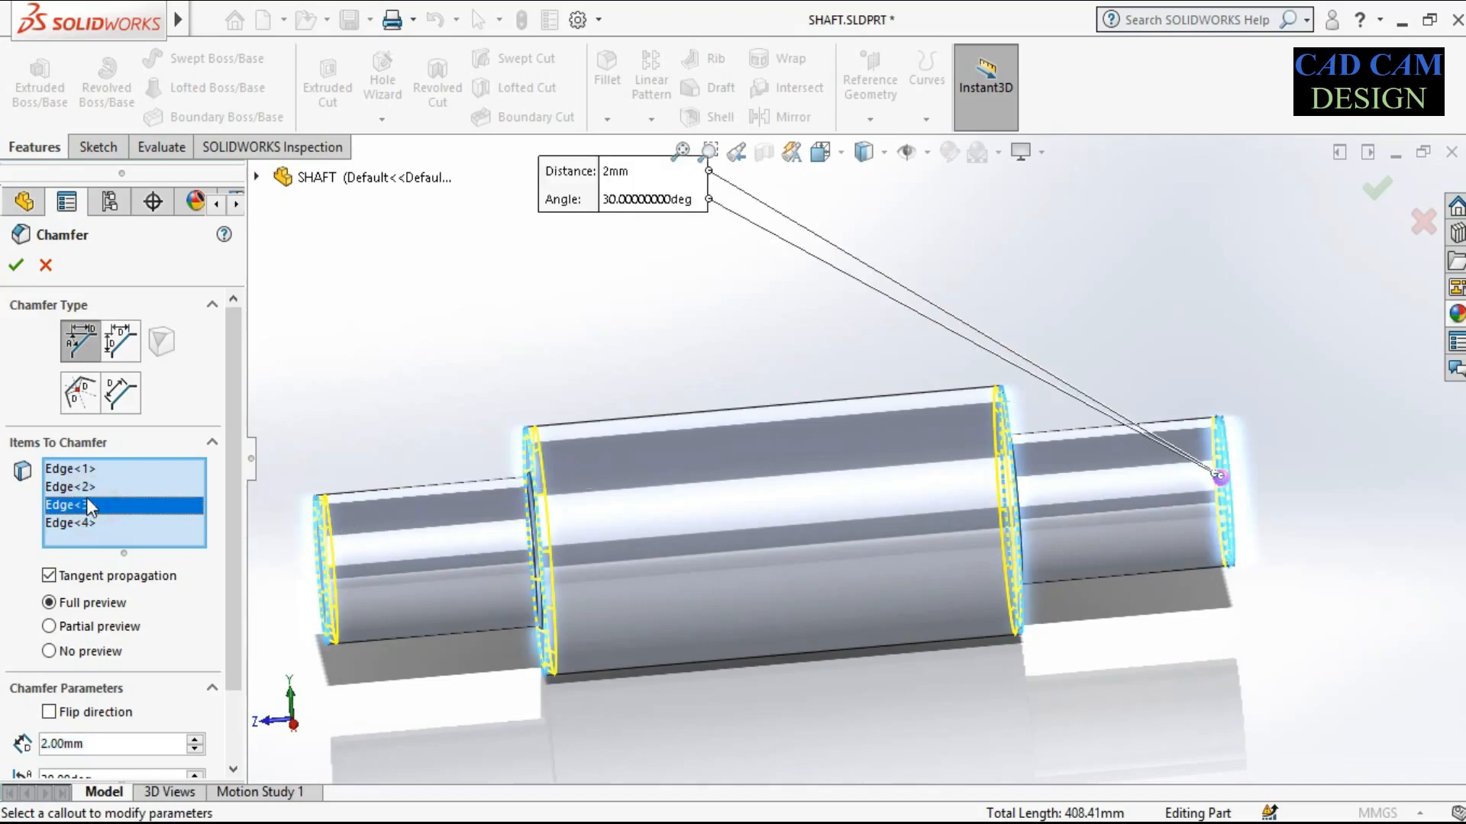
pyautogui.click(89, 715)
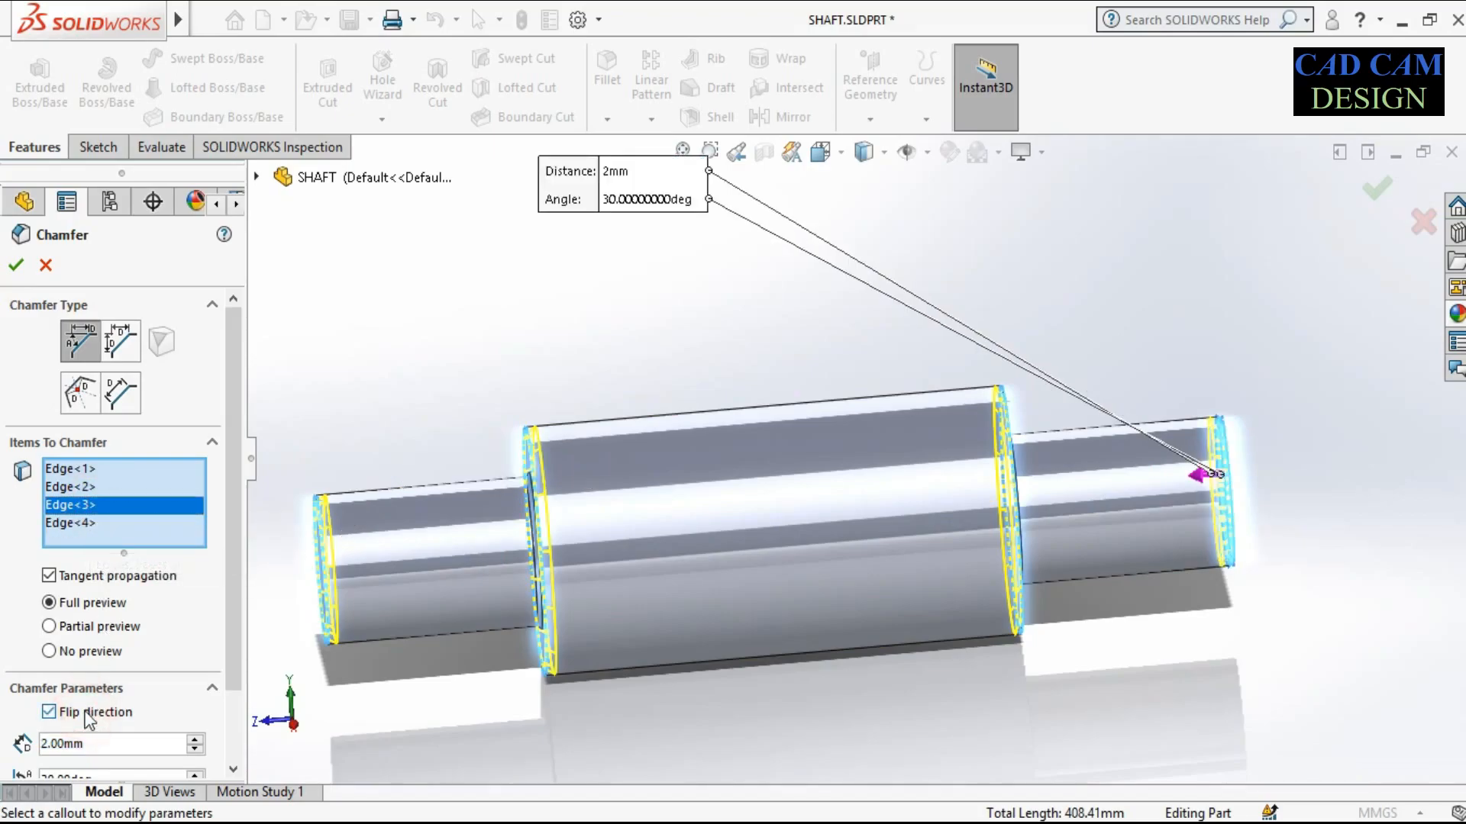
pyautogui.click(72, 487)
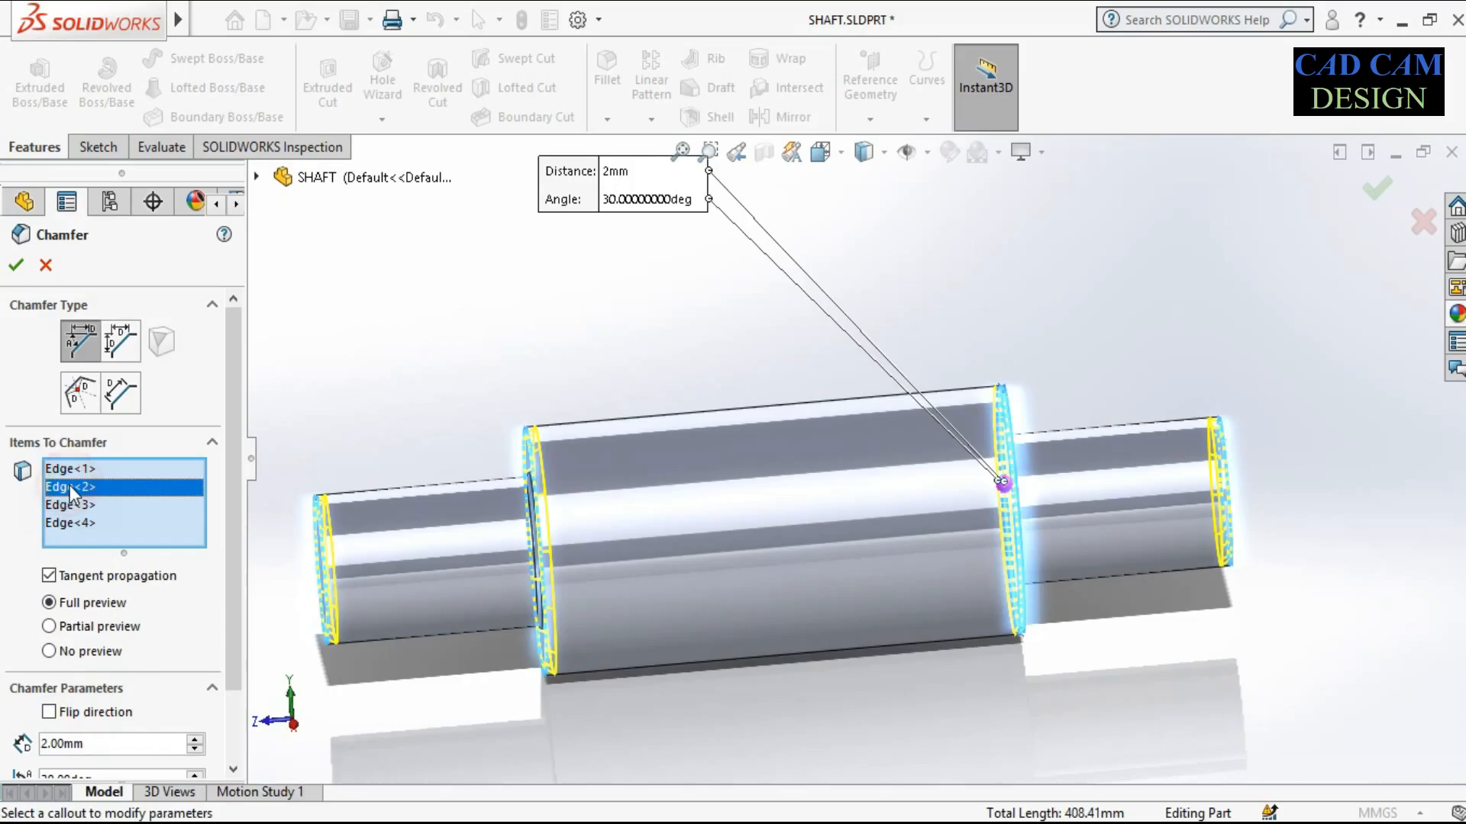
pyautogui.click(91, 713)
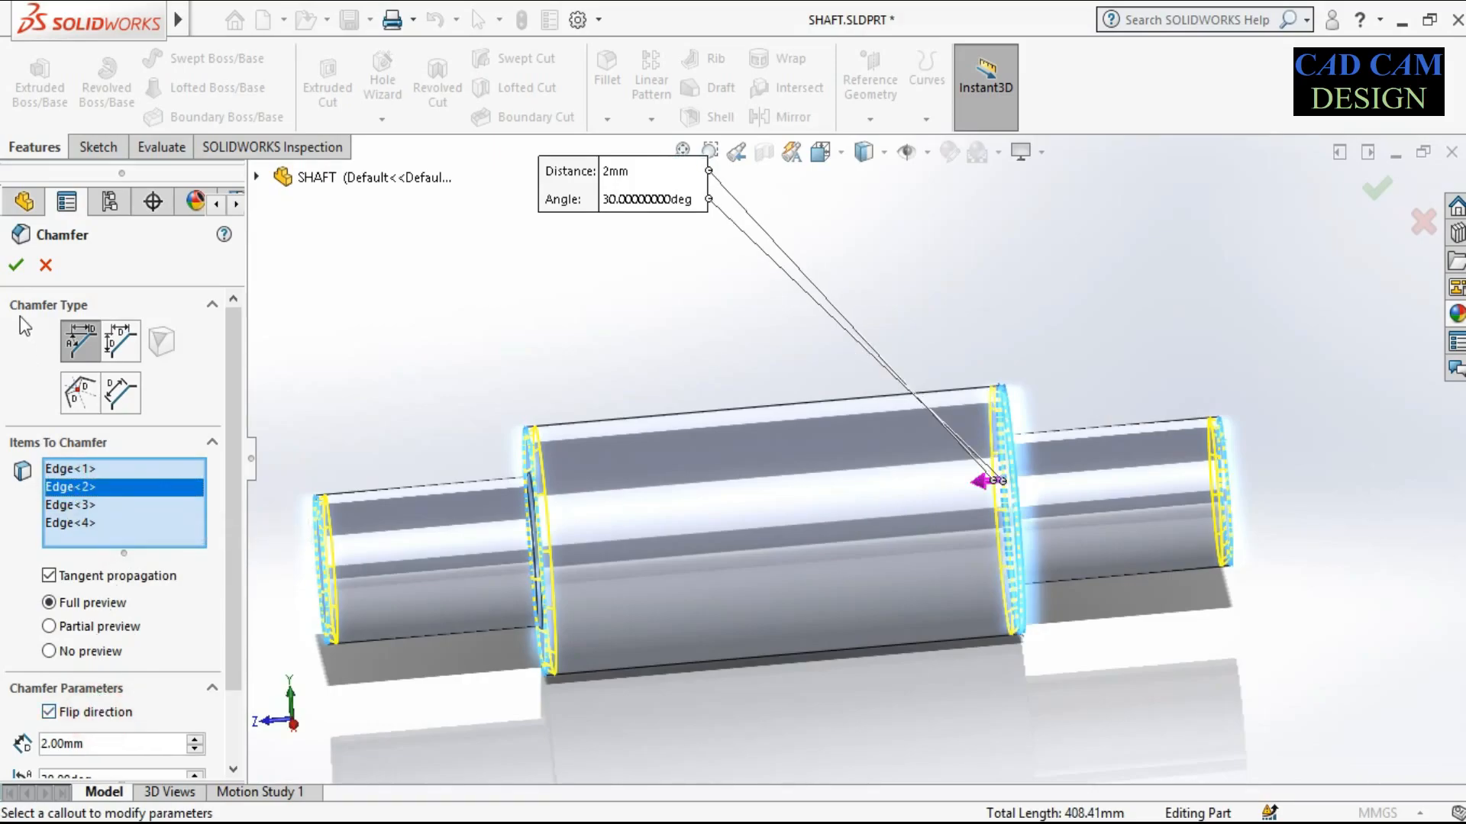
pyautogui.click(14, 264)
pyautogui.click(409, 339)
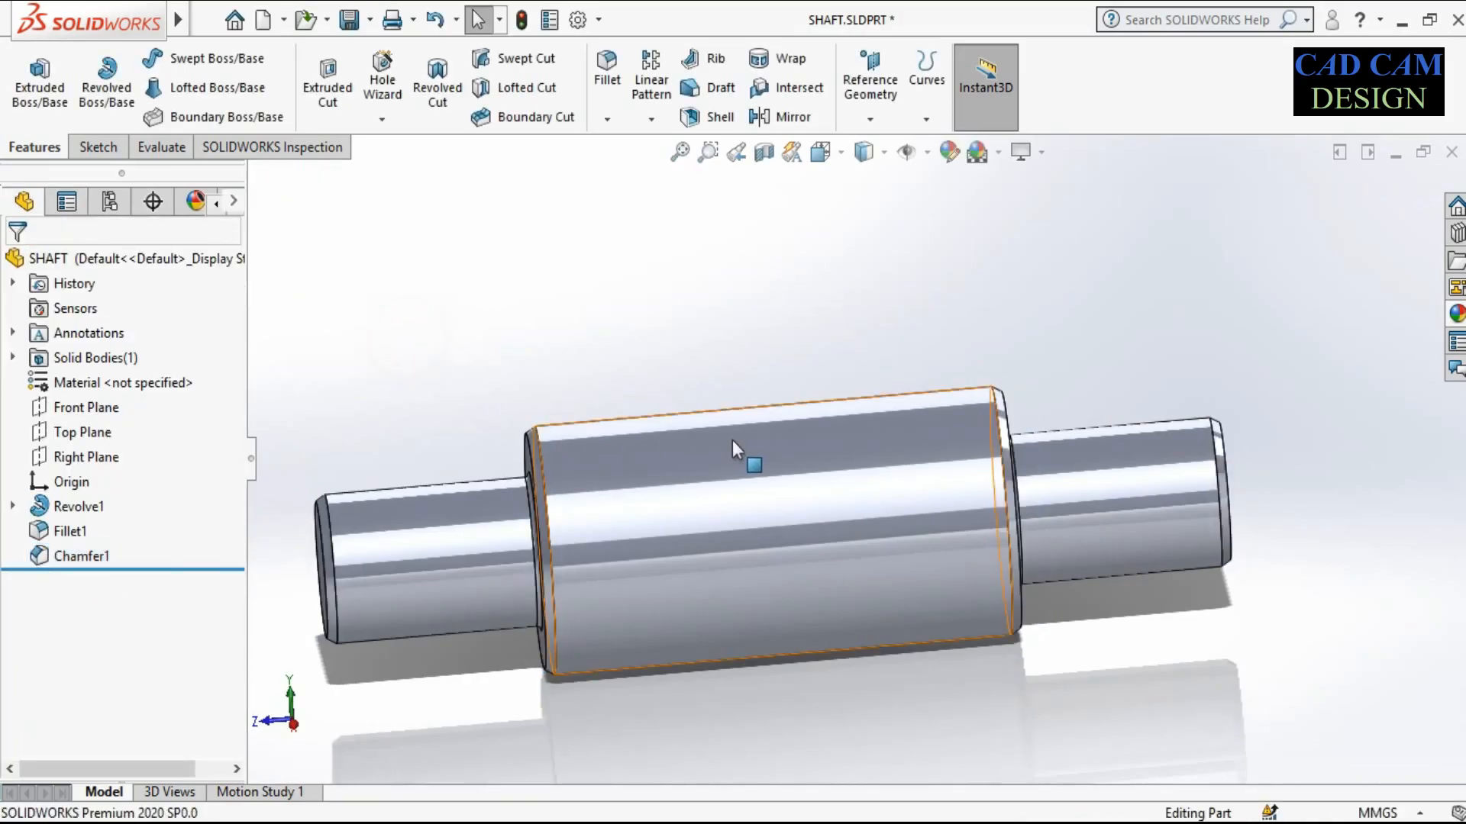
pyautogui.scroll(3, 731, 441)
pyautogui.moveTo(574, 467); pyautogui.dragTo(619, 466, button='middle')
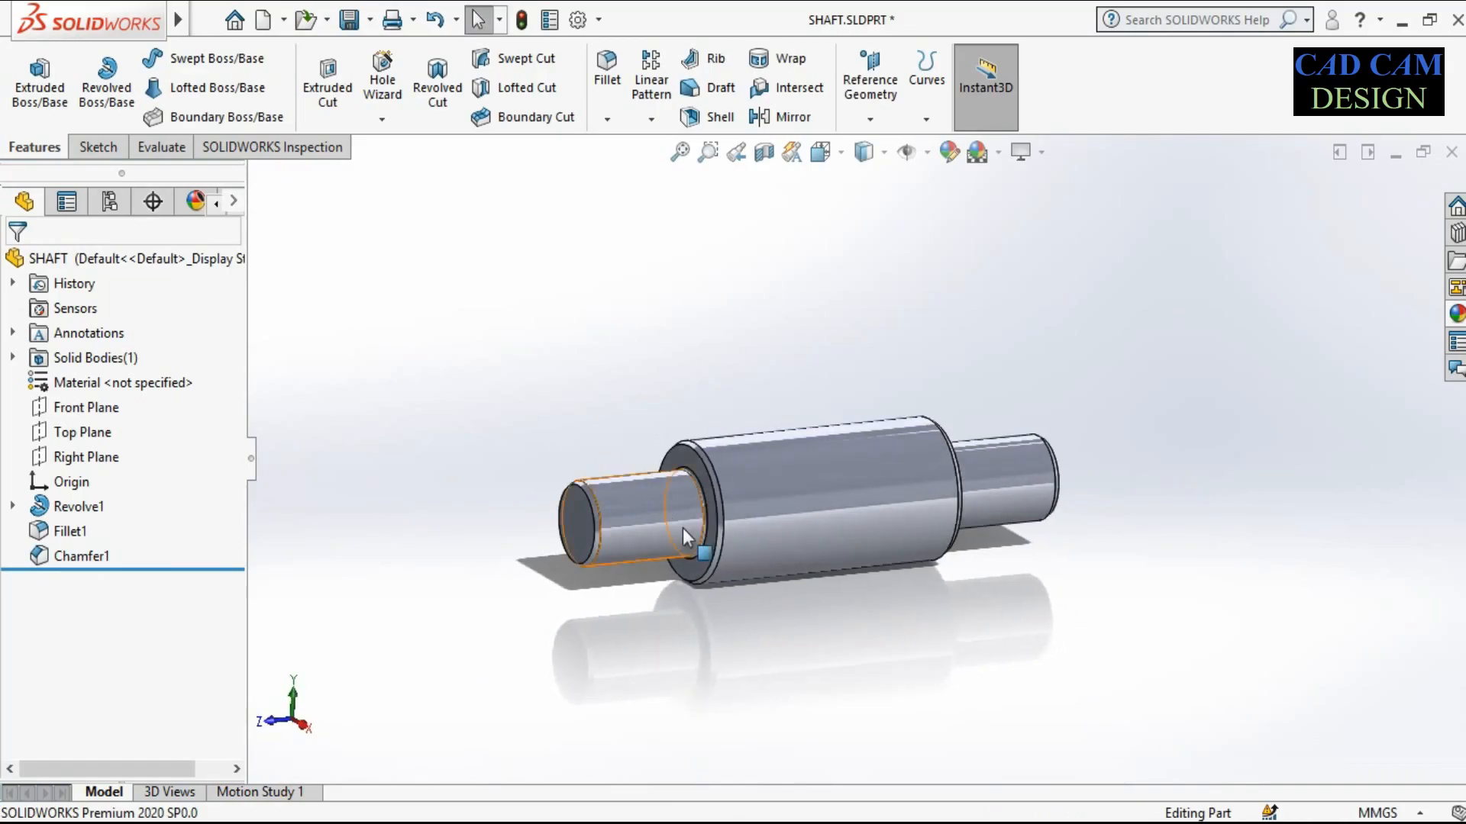
pyautogui.scroll(-3, 854, 496)
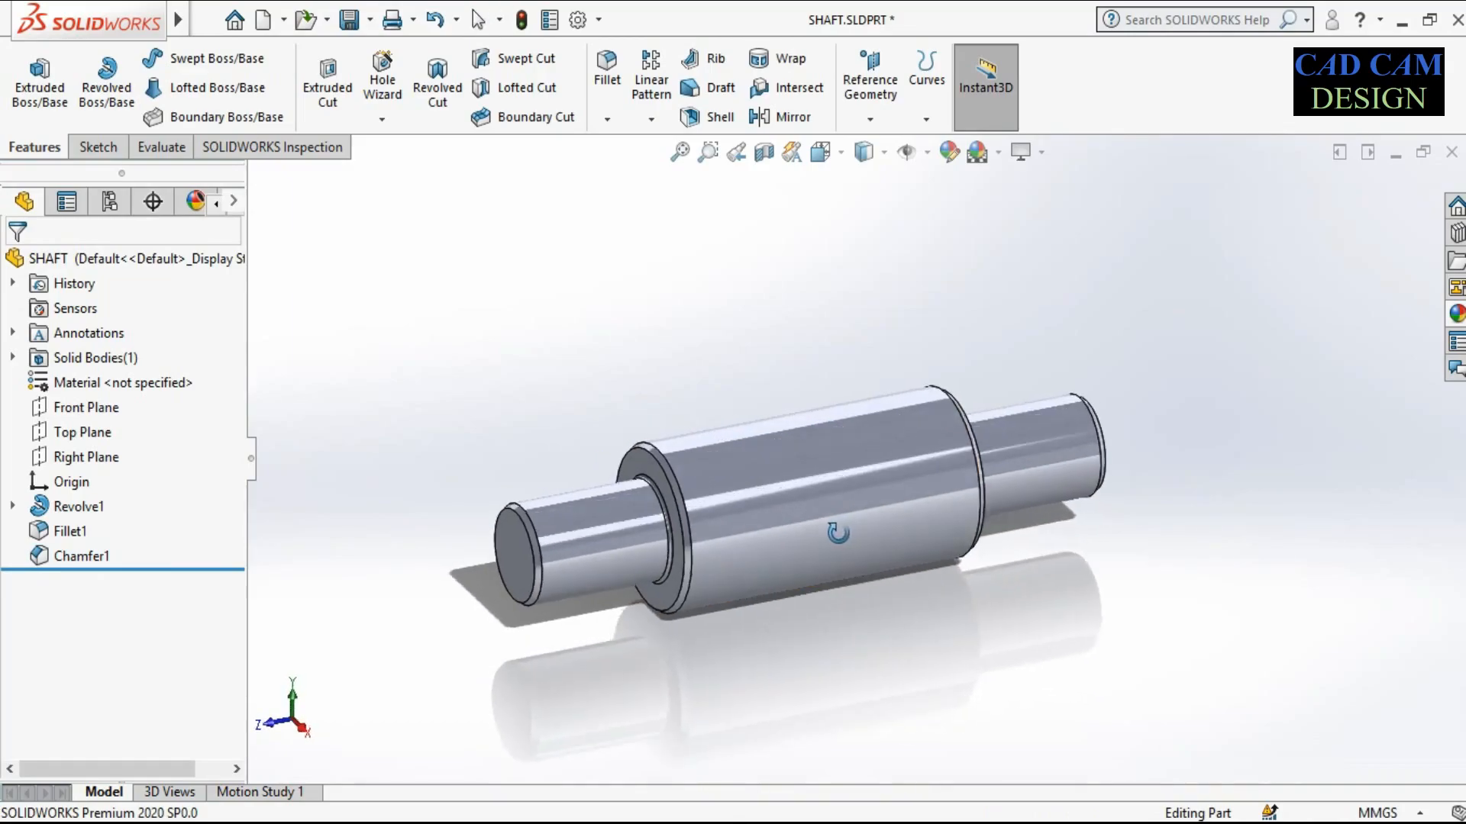
pyautogui.scroll(-2, 836, 534)
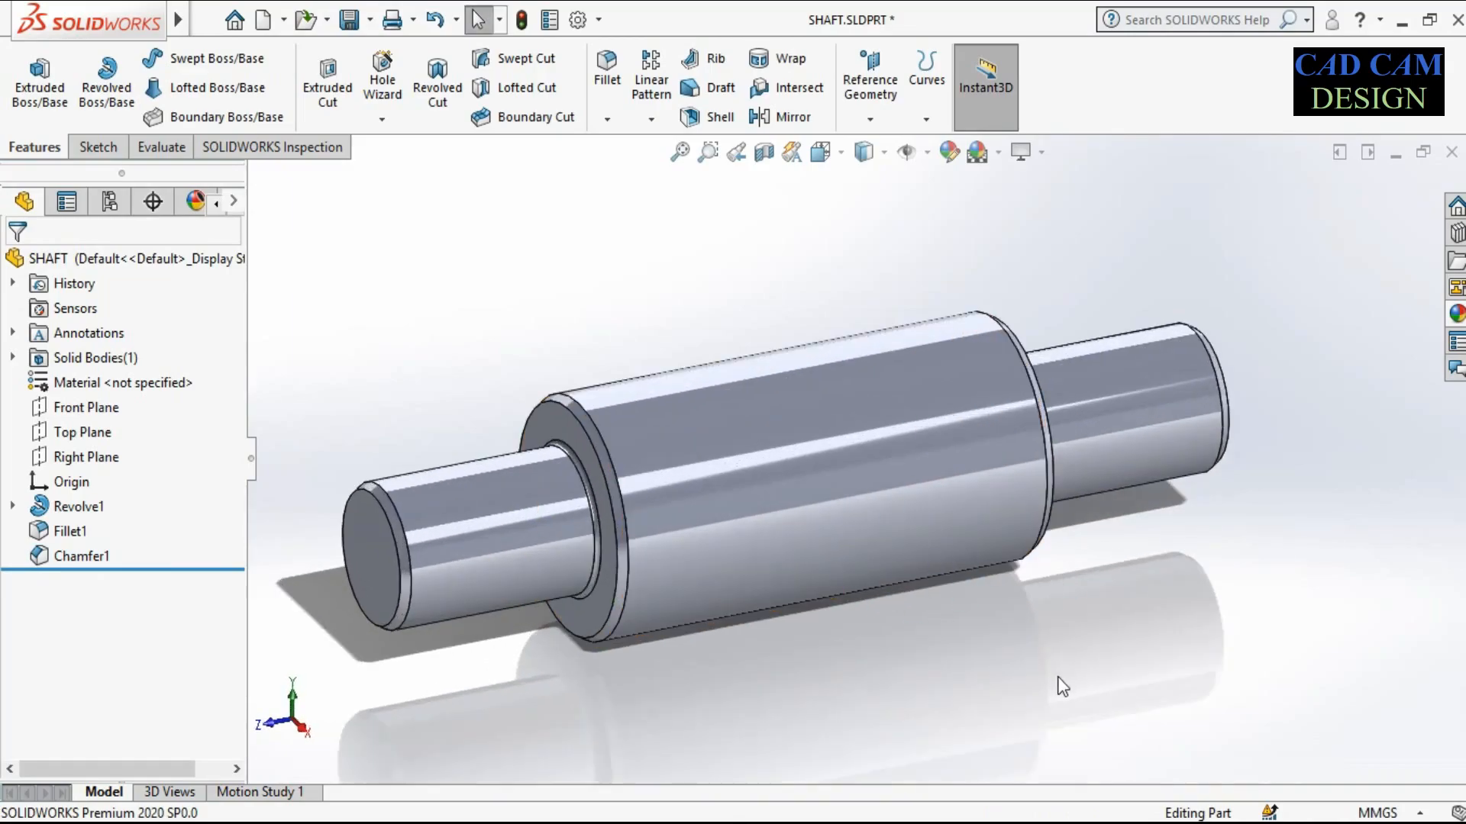
# Apply a red color appearance to the whole SHAFT part
pyautogui.click(956, 155)
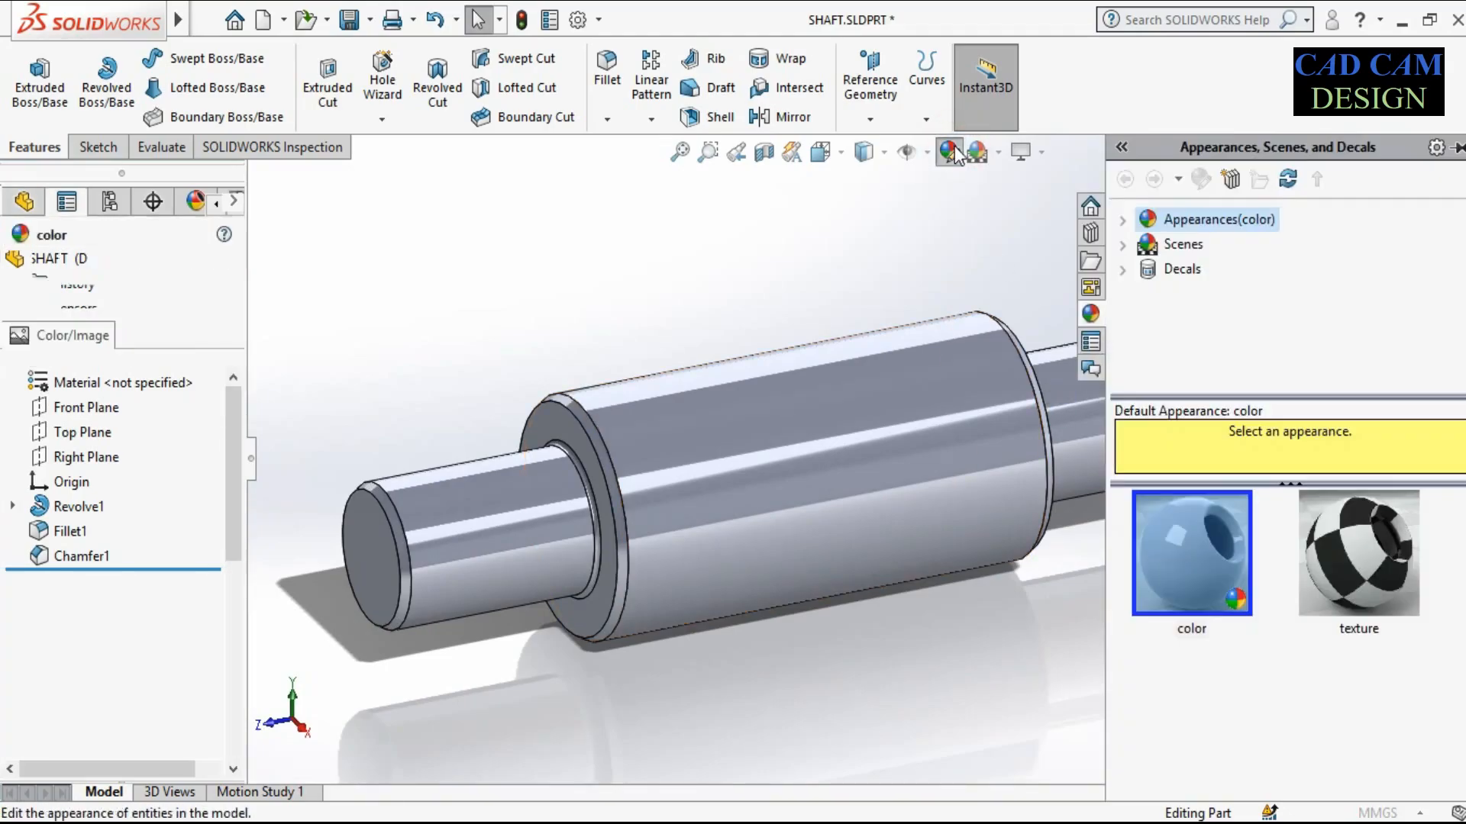
pyautogui.click(71, 728)
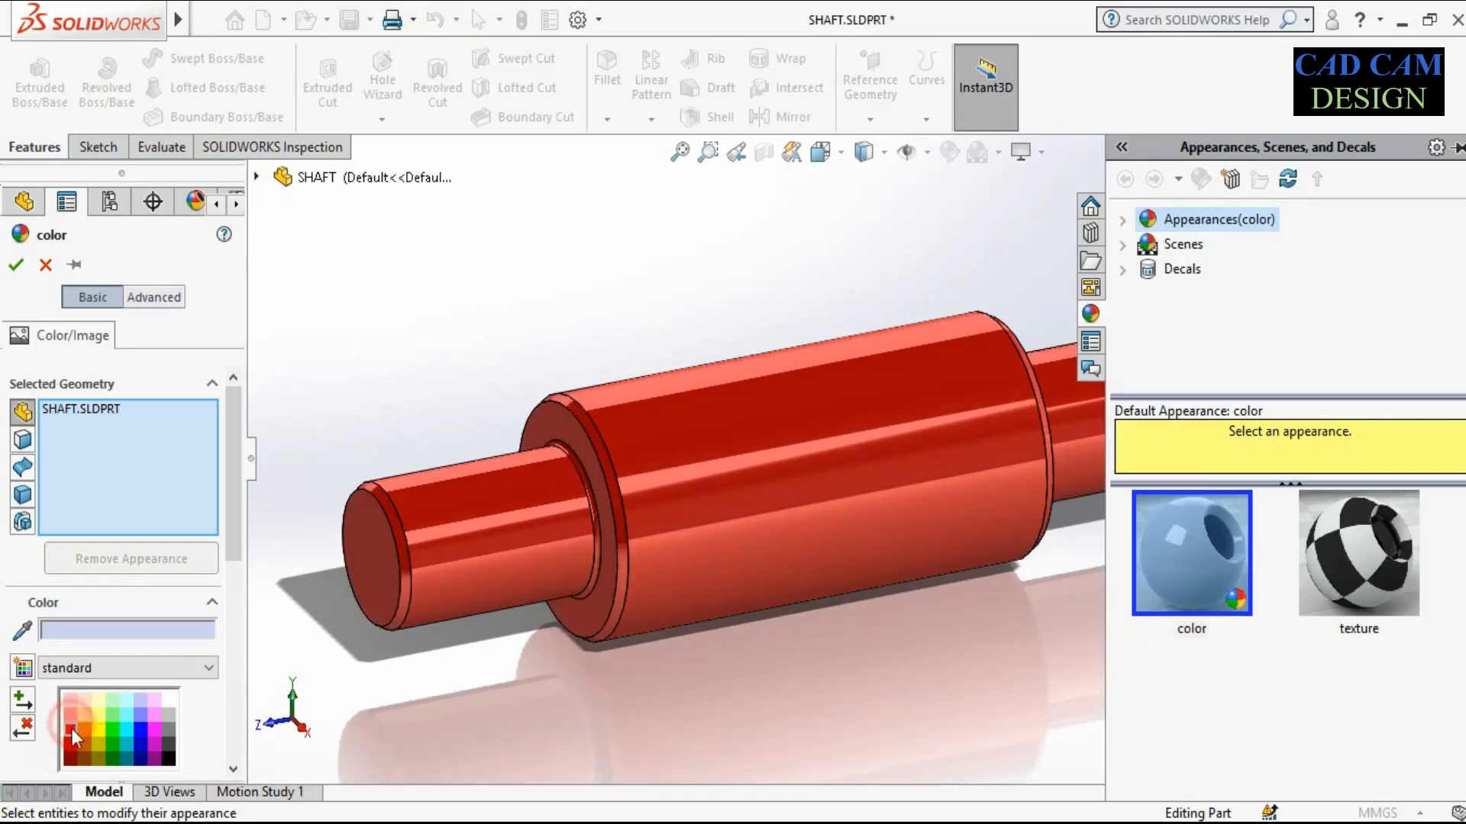
pyautogui.click(16, 267)
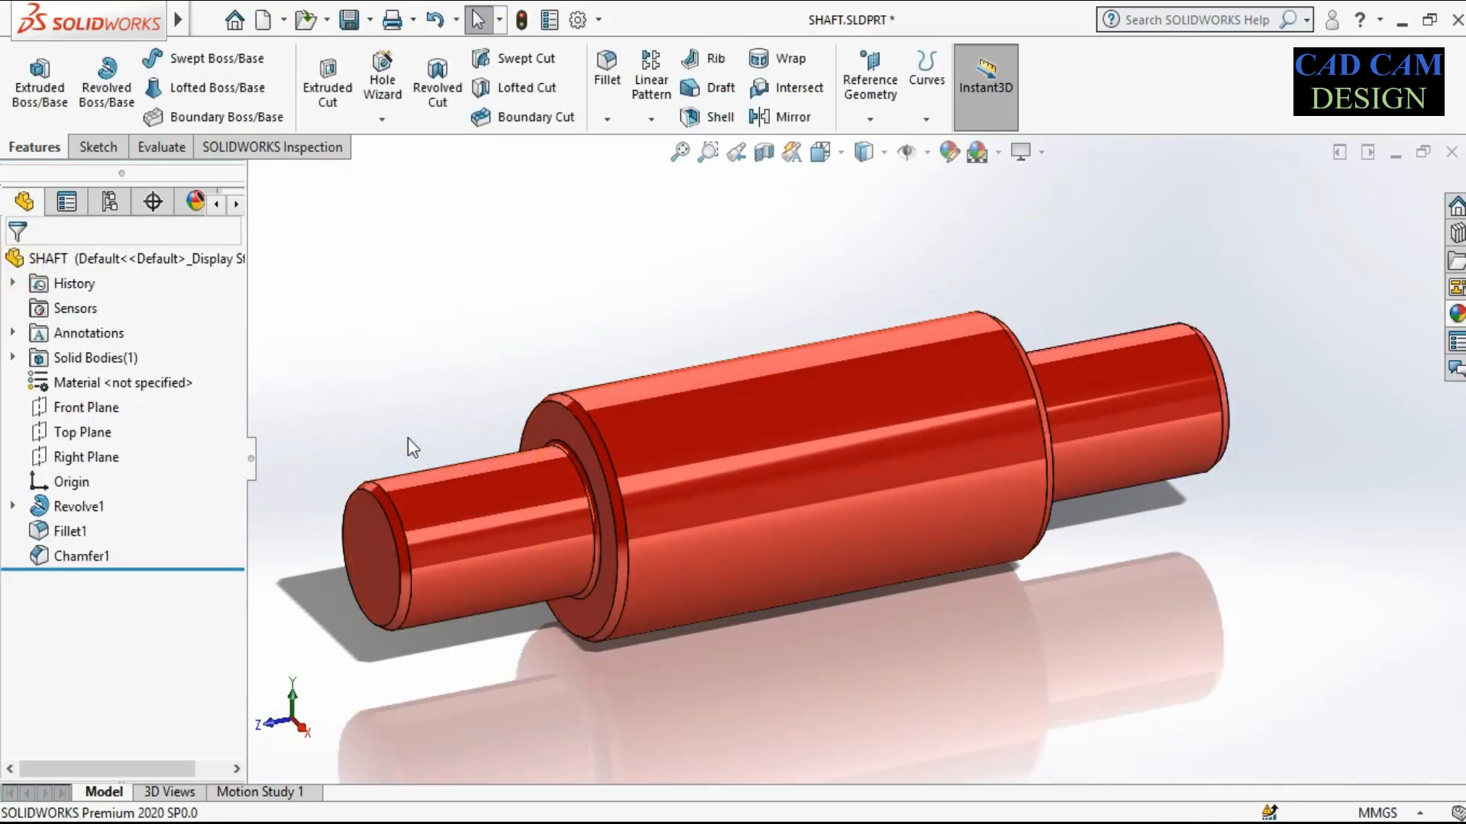
pyautogui.scroll(-2, 408, 437)
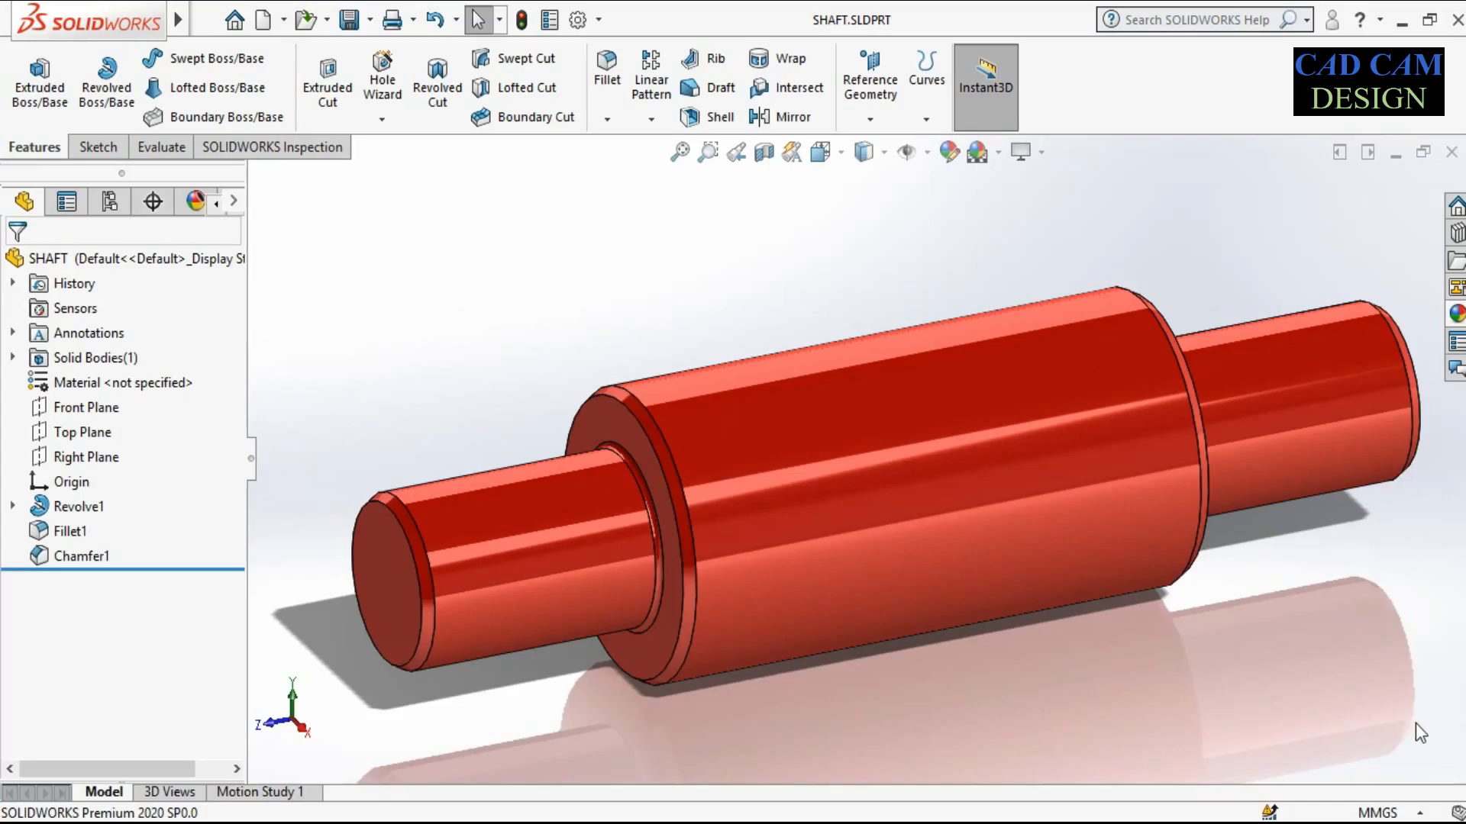
# Create a new assembly document and place the BASE part in it as the first component
pyautogui.click(264, 22)
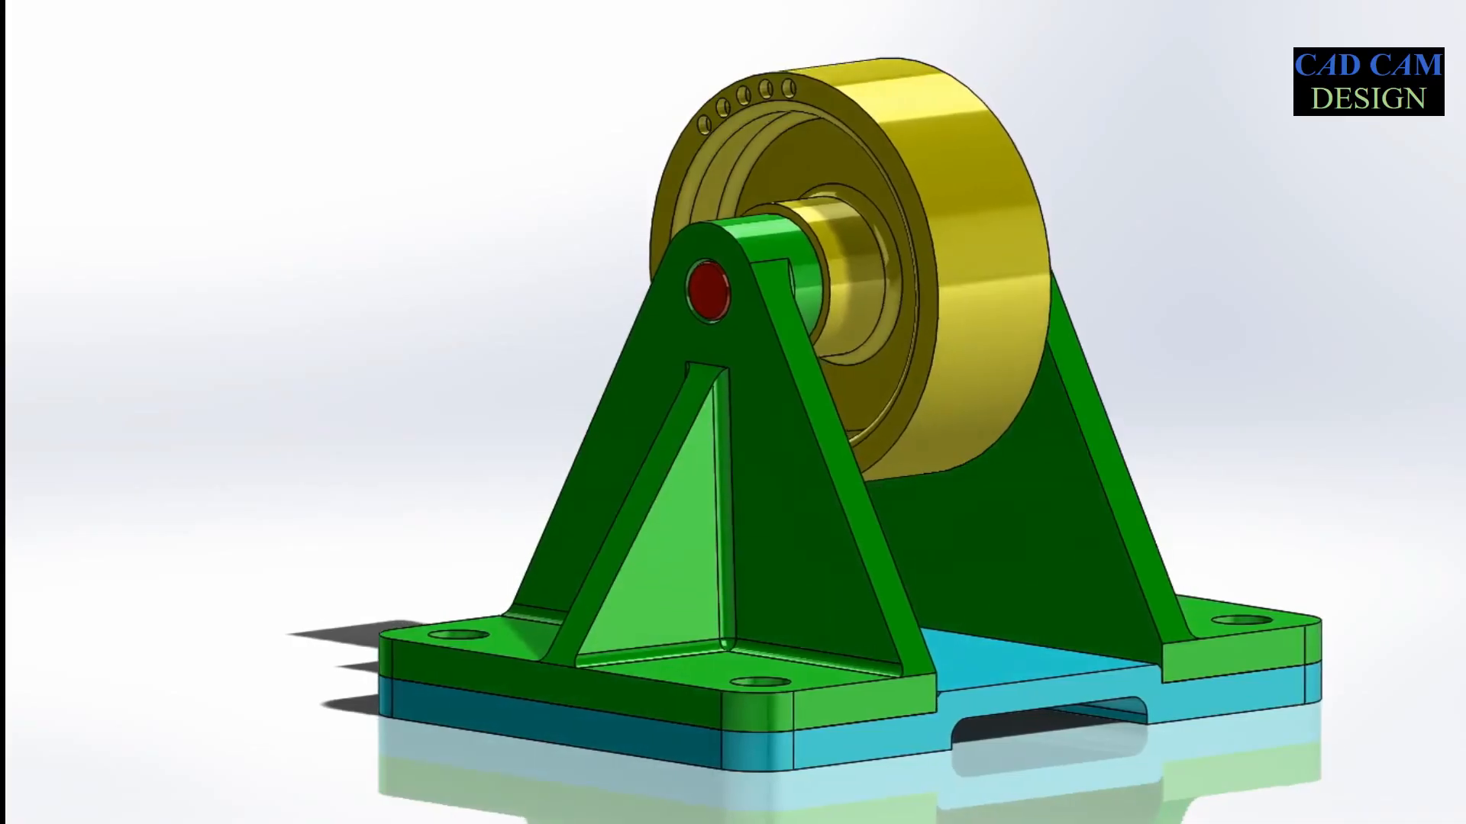
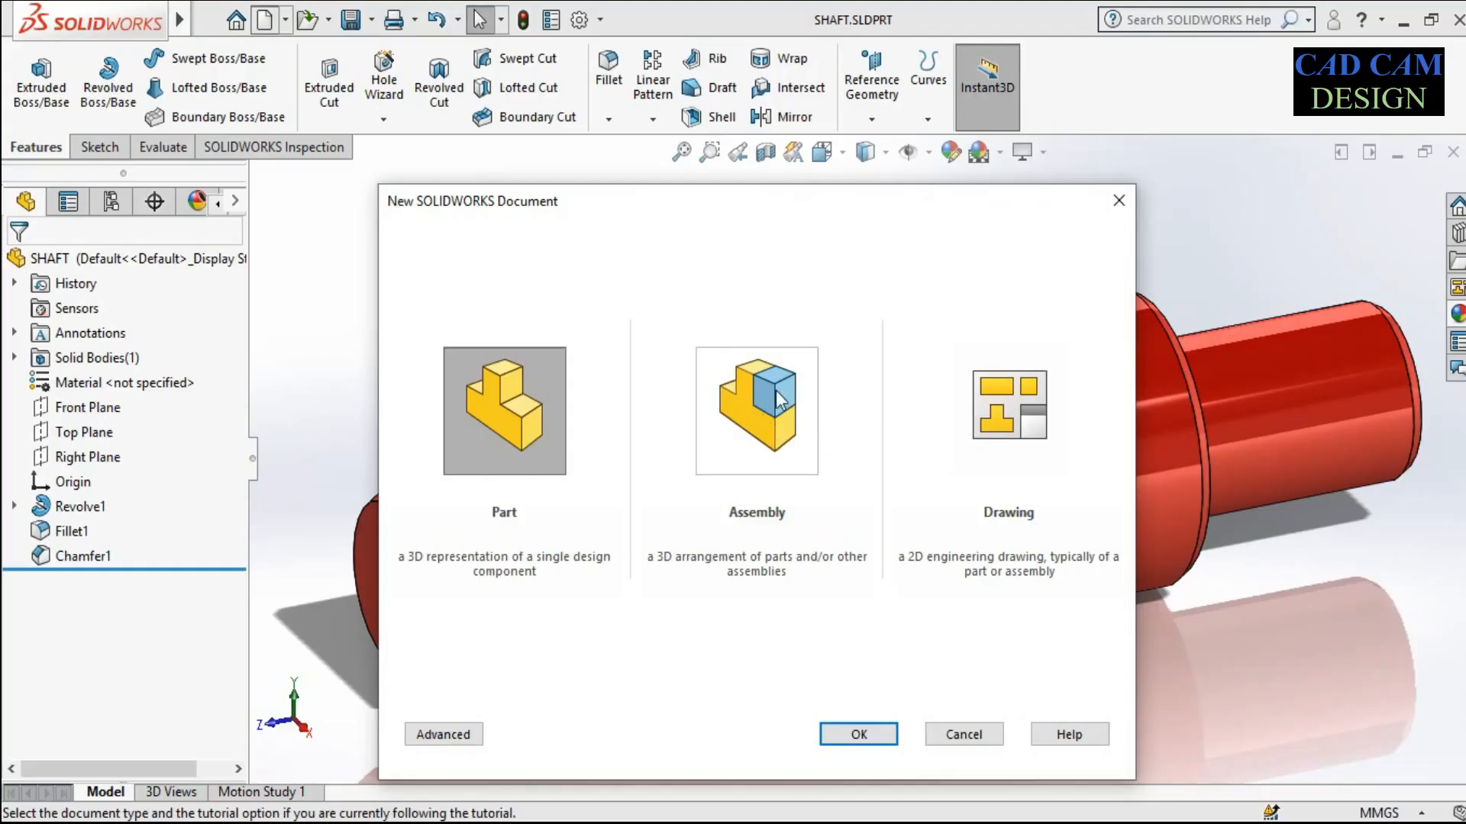
pyautogui.doubleClick(779, 399)
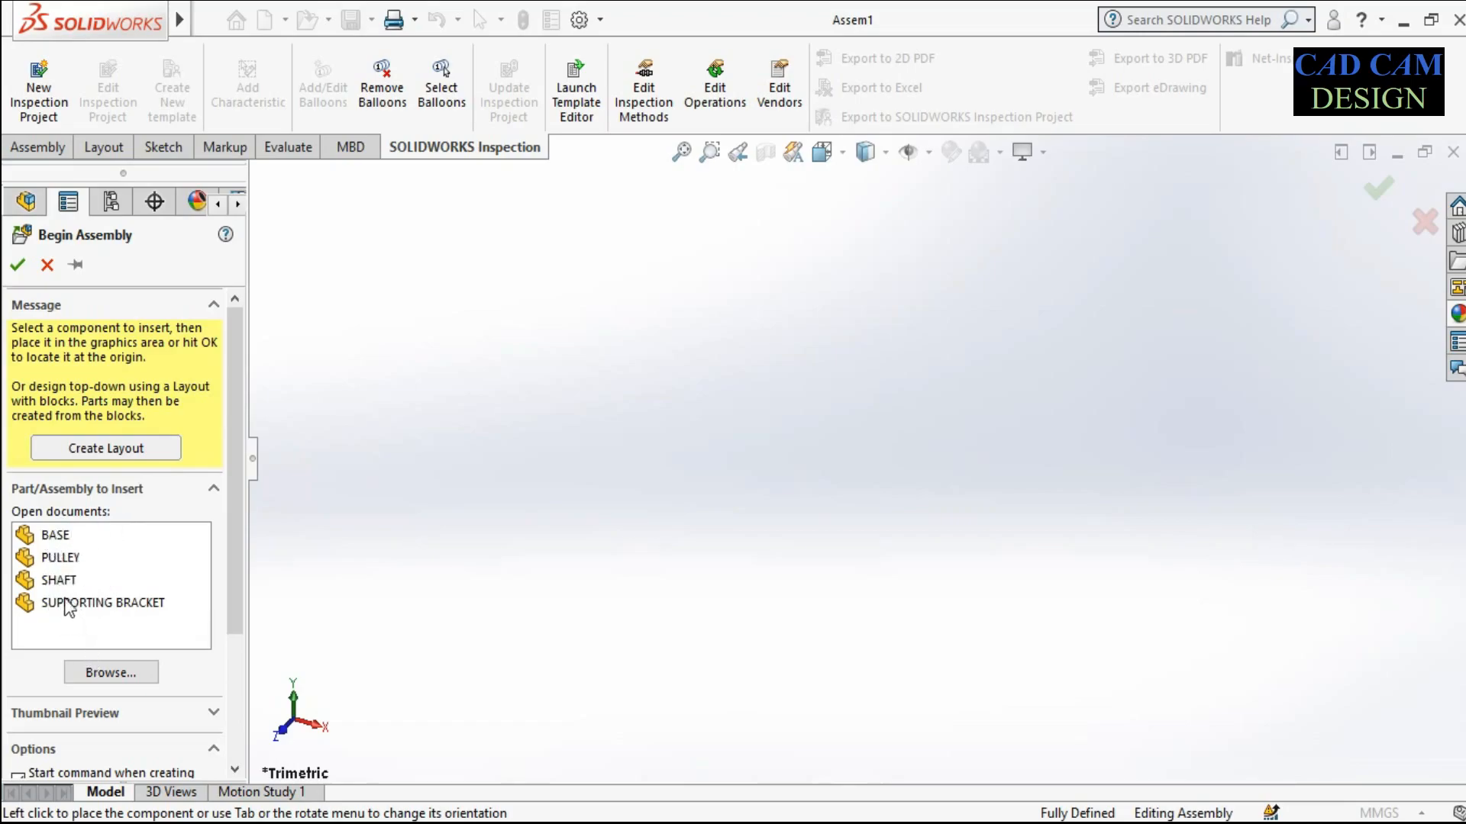
pyautogui.click(53, 536)
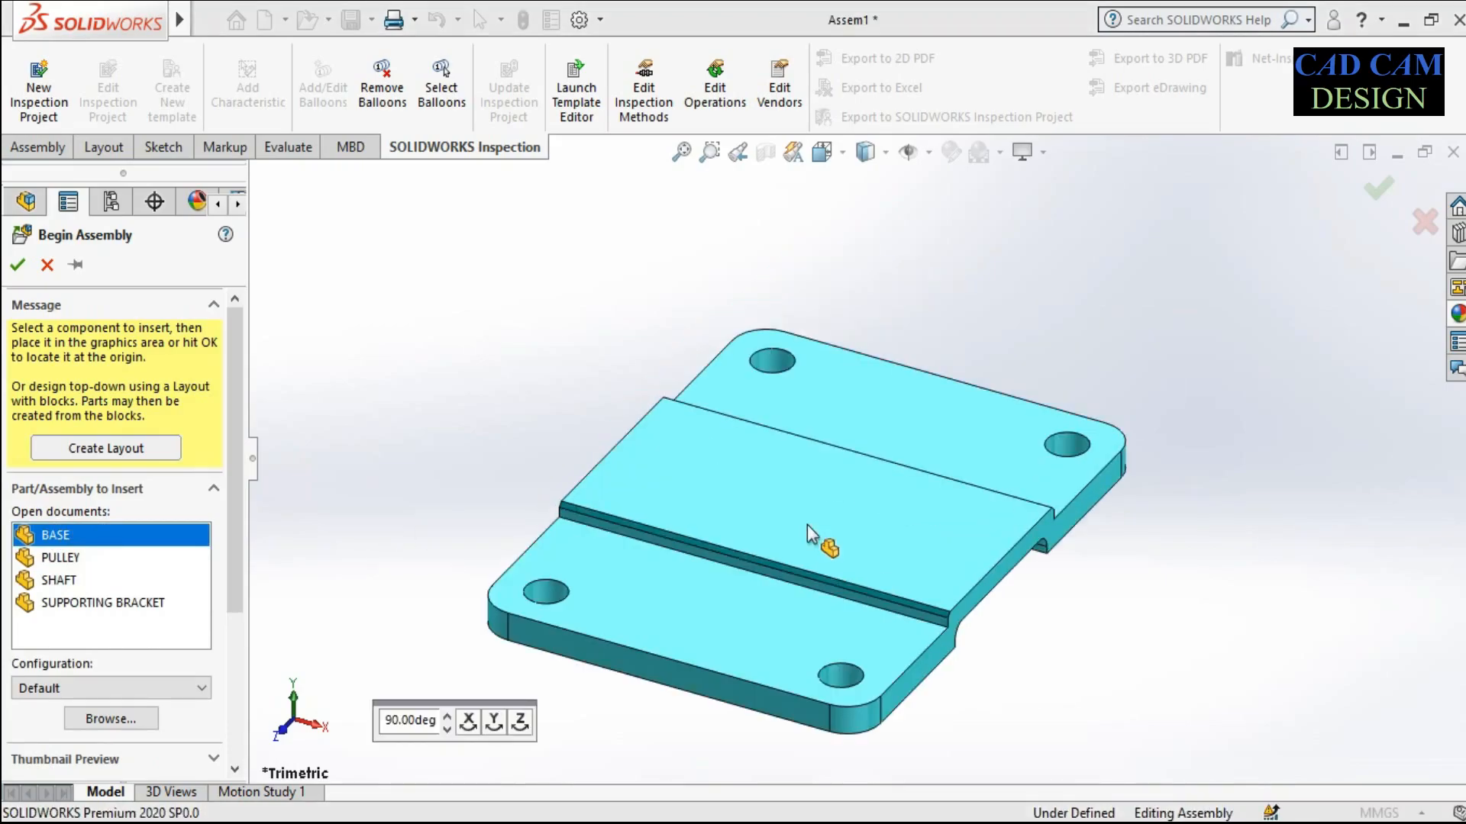
pyautogui.click(768, 510)
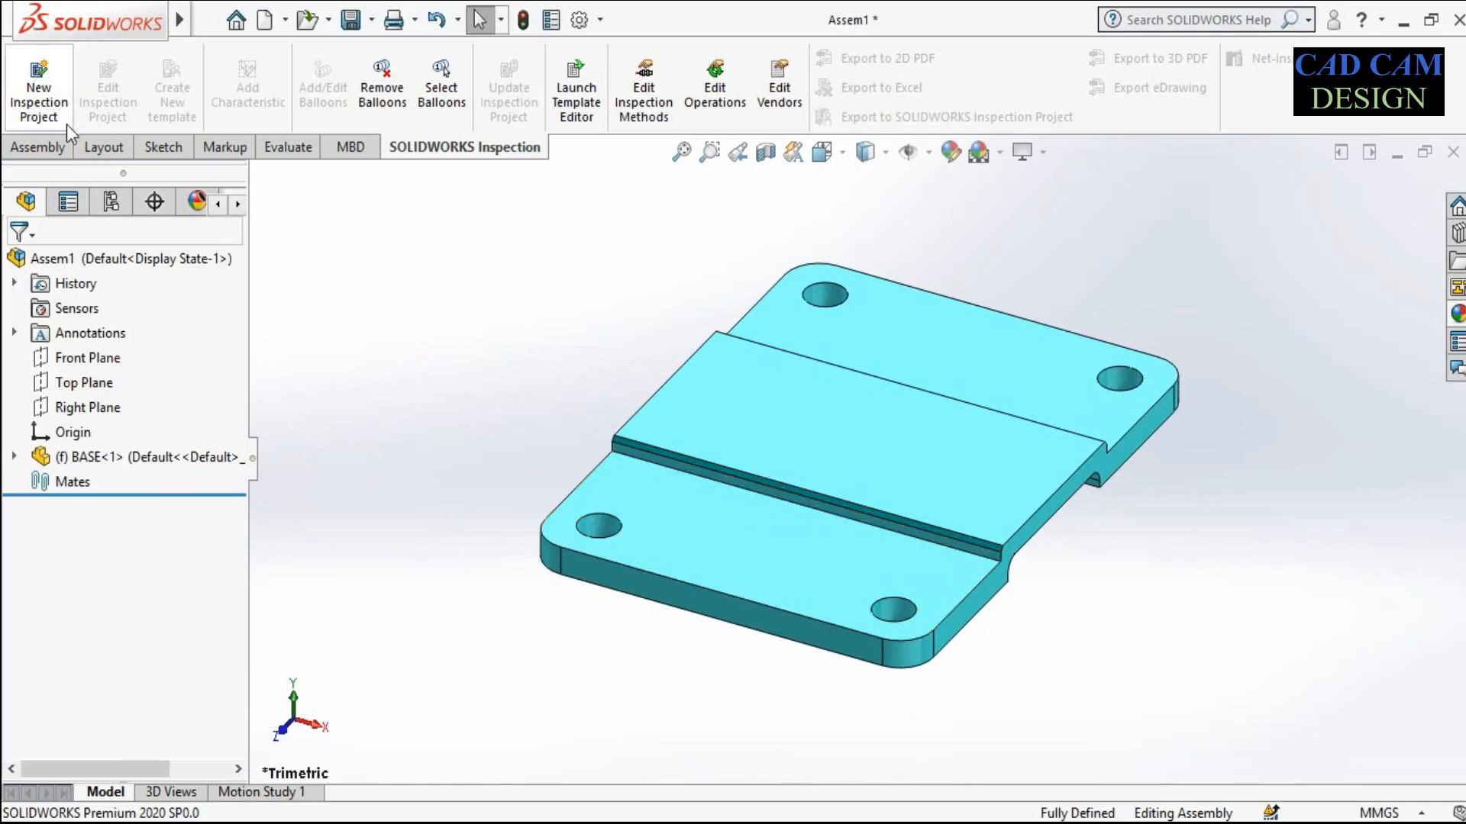
# Insert a SUPPORTING BRACKET component into the assembly, placing it near the front end of the base
pyautogui.click(59, 148)
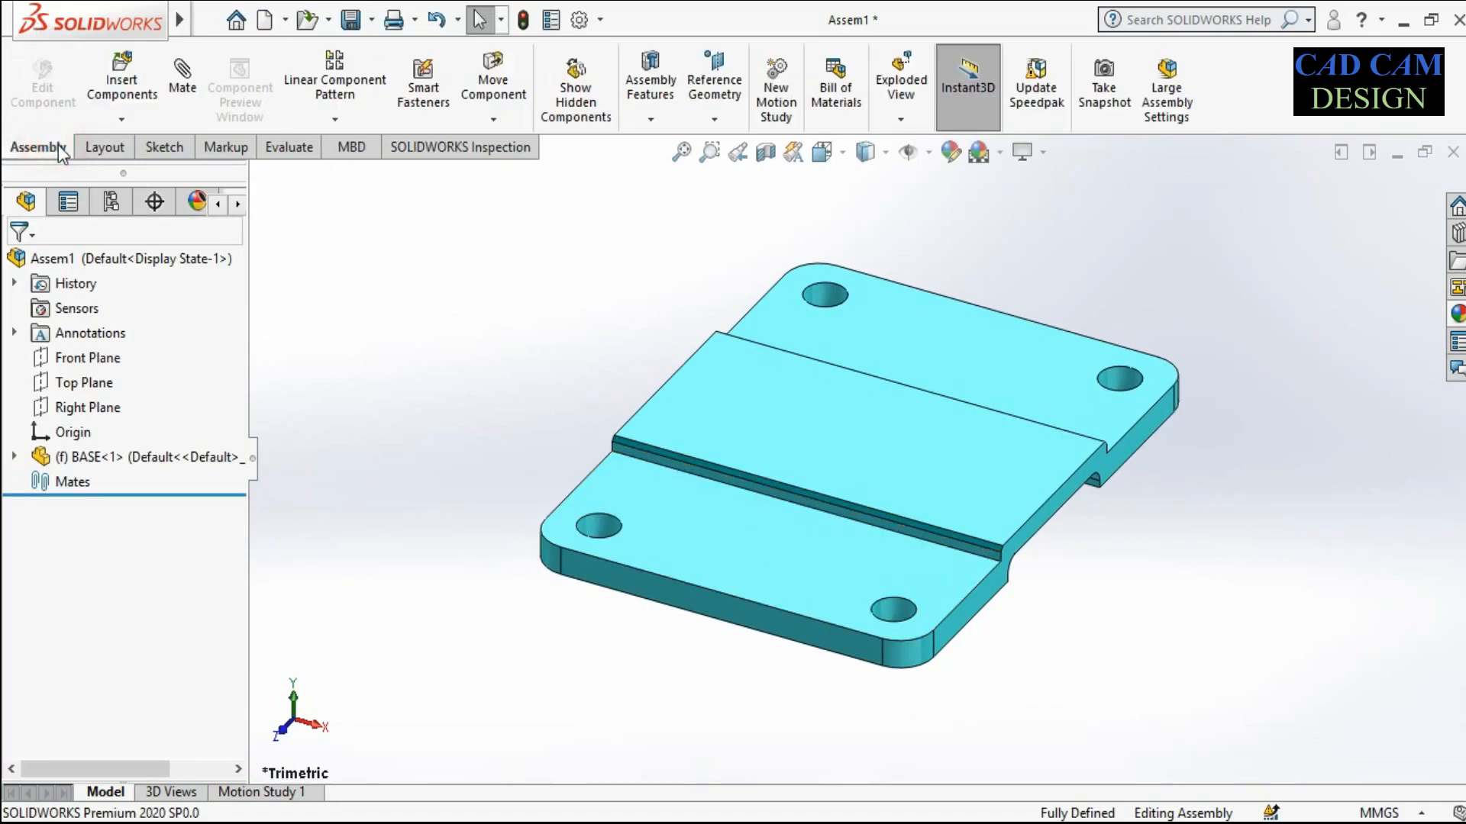
pyautogui.click(121, 82)
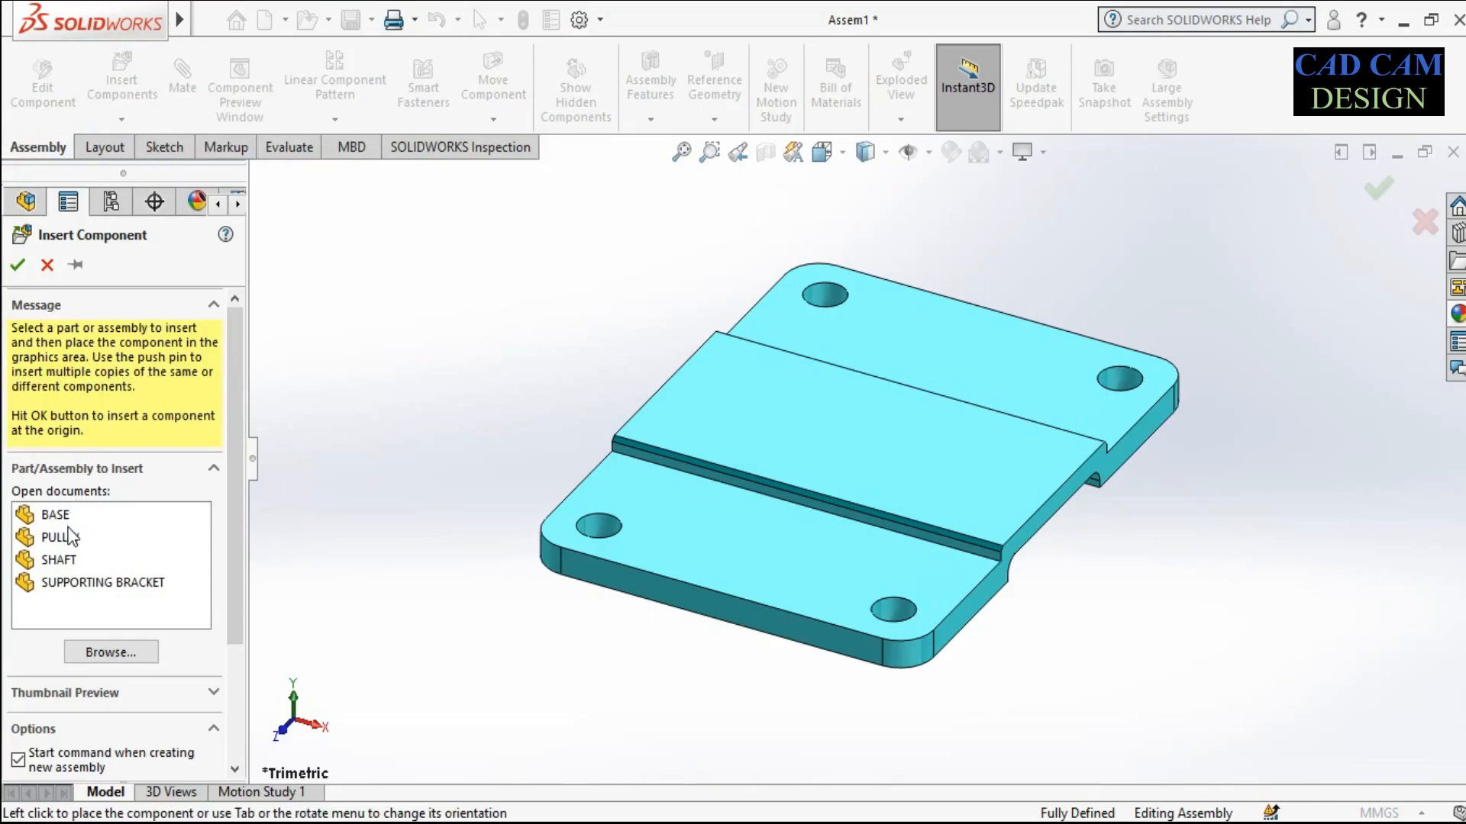
pyautogui.click(73, 584)
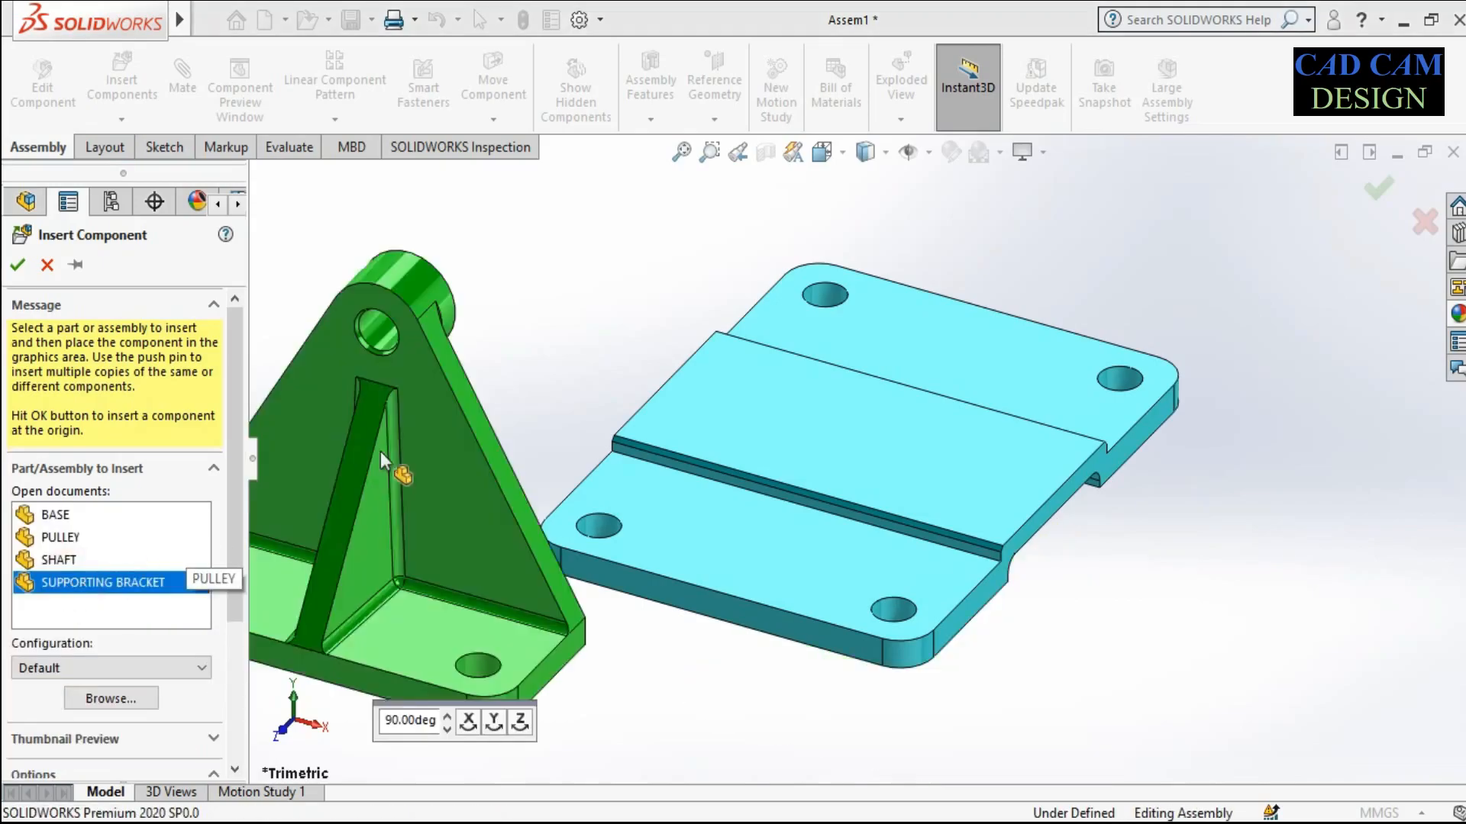
pyautogui.click(714, 368)
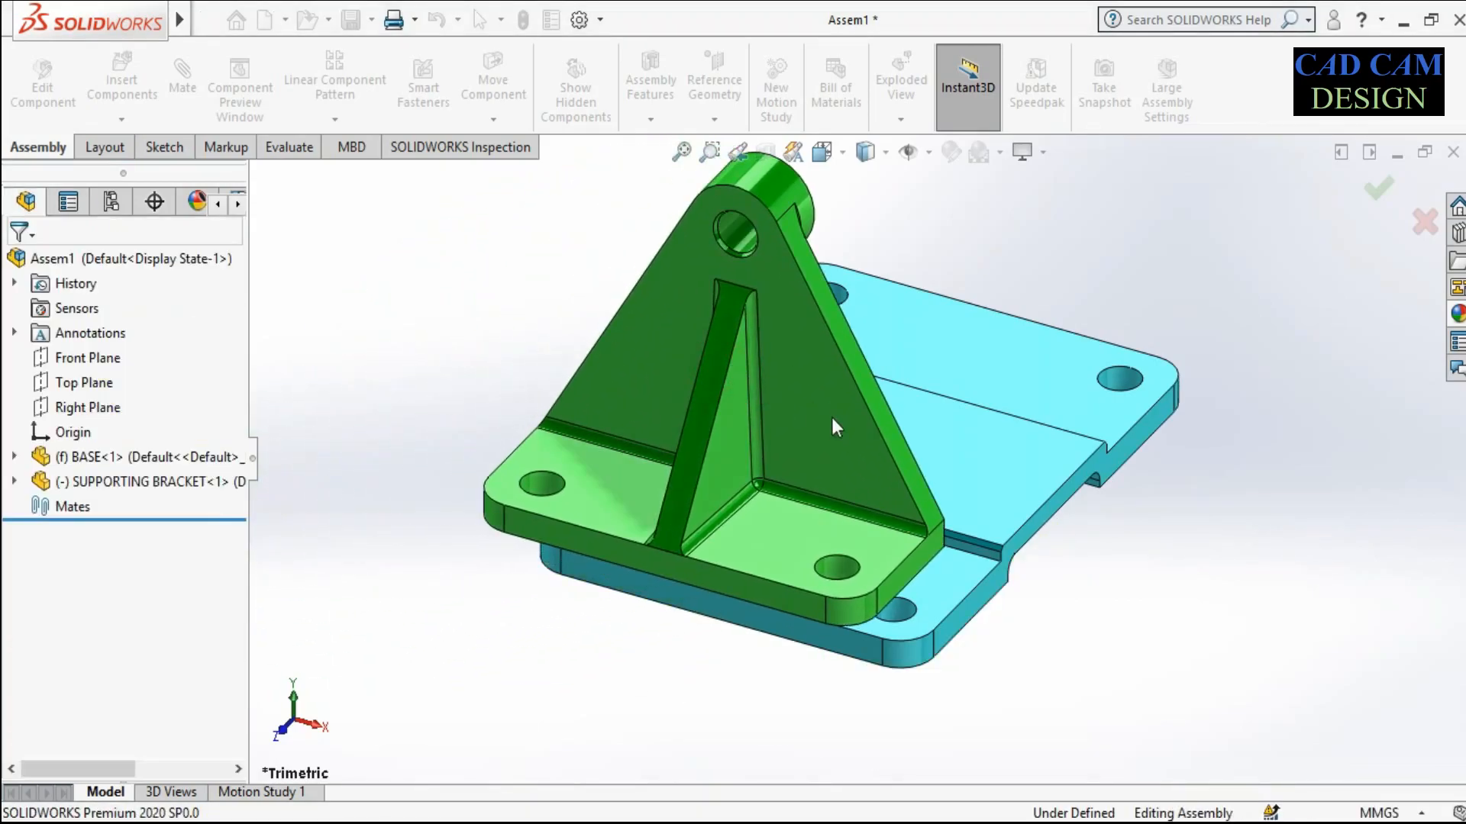
# Mate the supporting bracket's underside coincident with the lower top face at the base's front end, beside the raised middle section
pyautogui.scroll(3, 714, 532)
pyautogui.moveTo(795, 419)
pyautogui.mouseDown(button='middle')
pyautogui.moveTo(762, 366)
pyautogui.moveTo(780, 398)
pyautogui.mouseUp(button='middle')
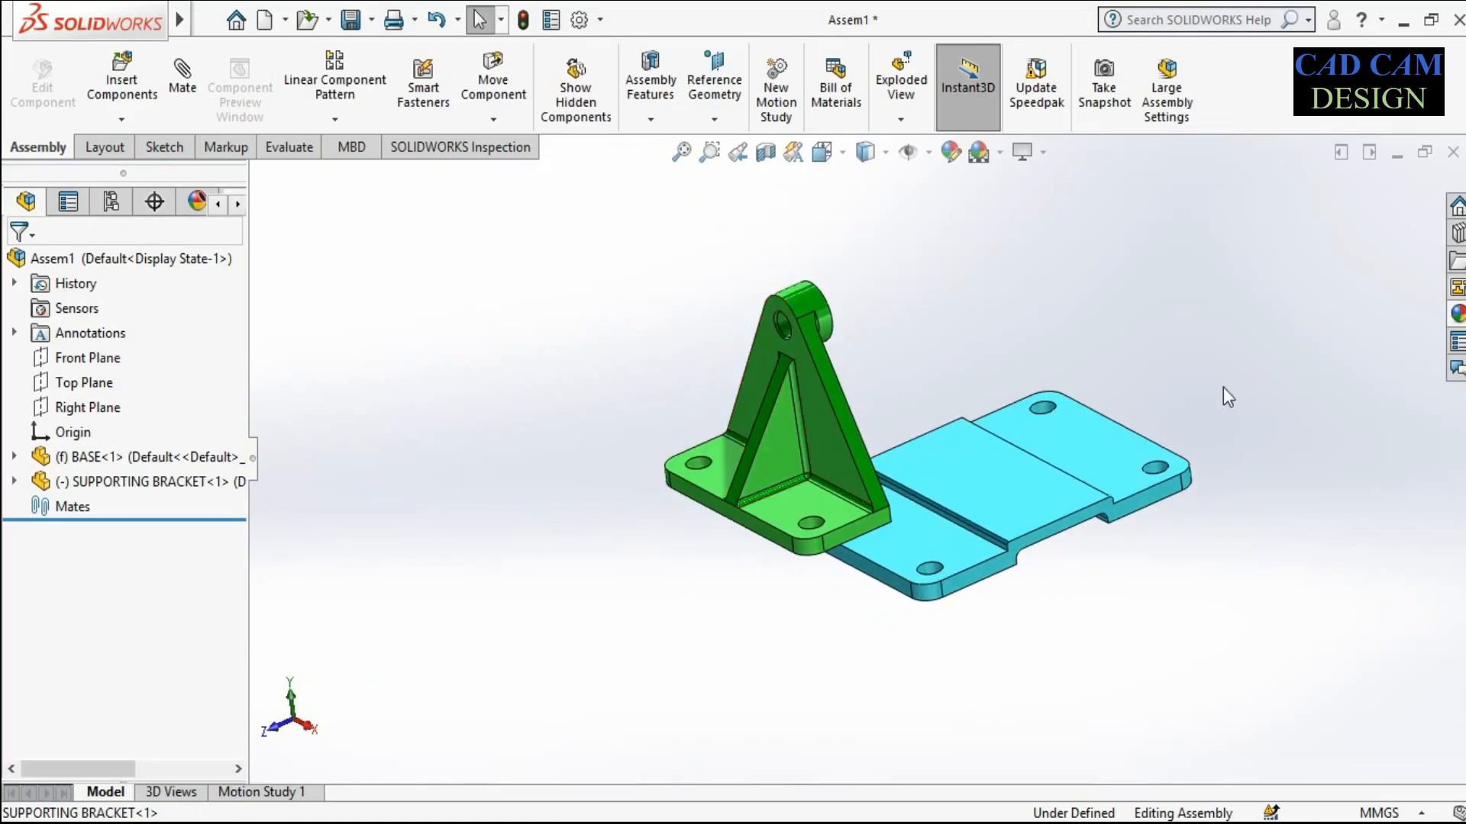
pyautogui.scroll(-1, 1129, 404)
pyautogui.click(182, 76)
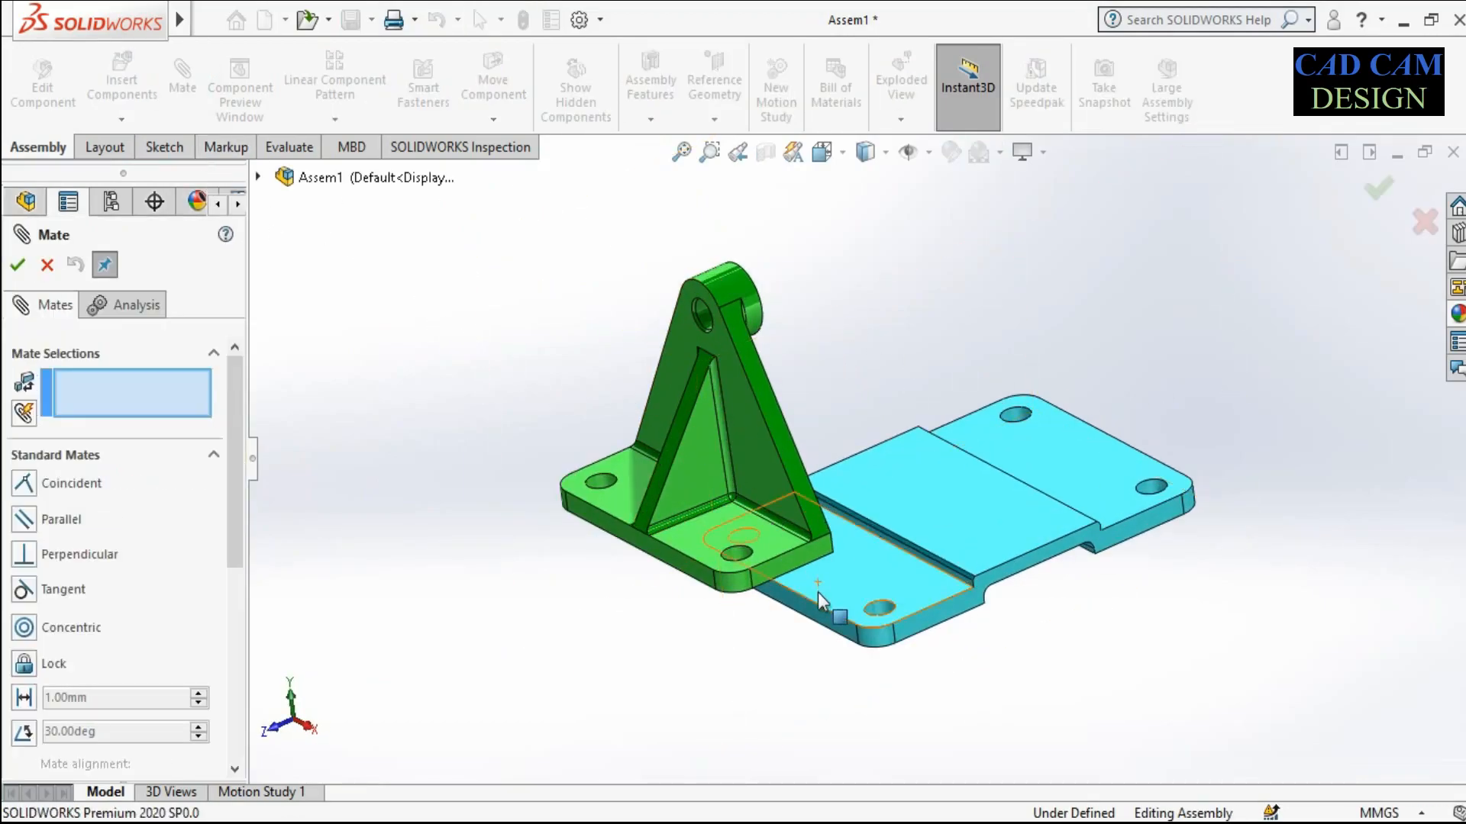
pyautogui.moveTo(791, 565); pyautogui.dragTo(786, 361, button='middle')
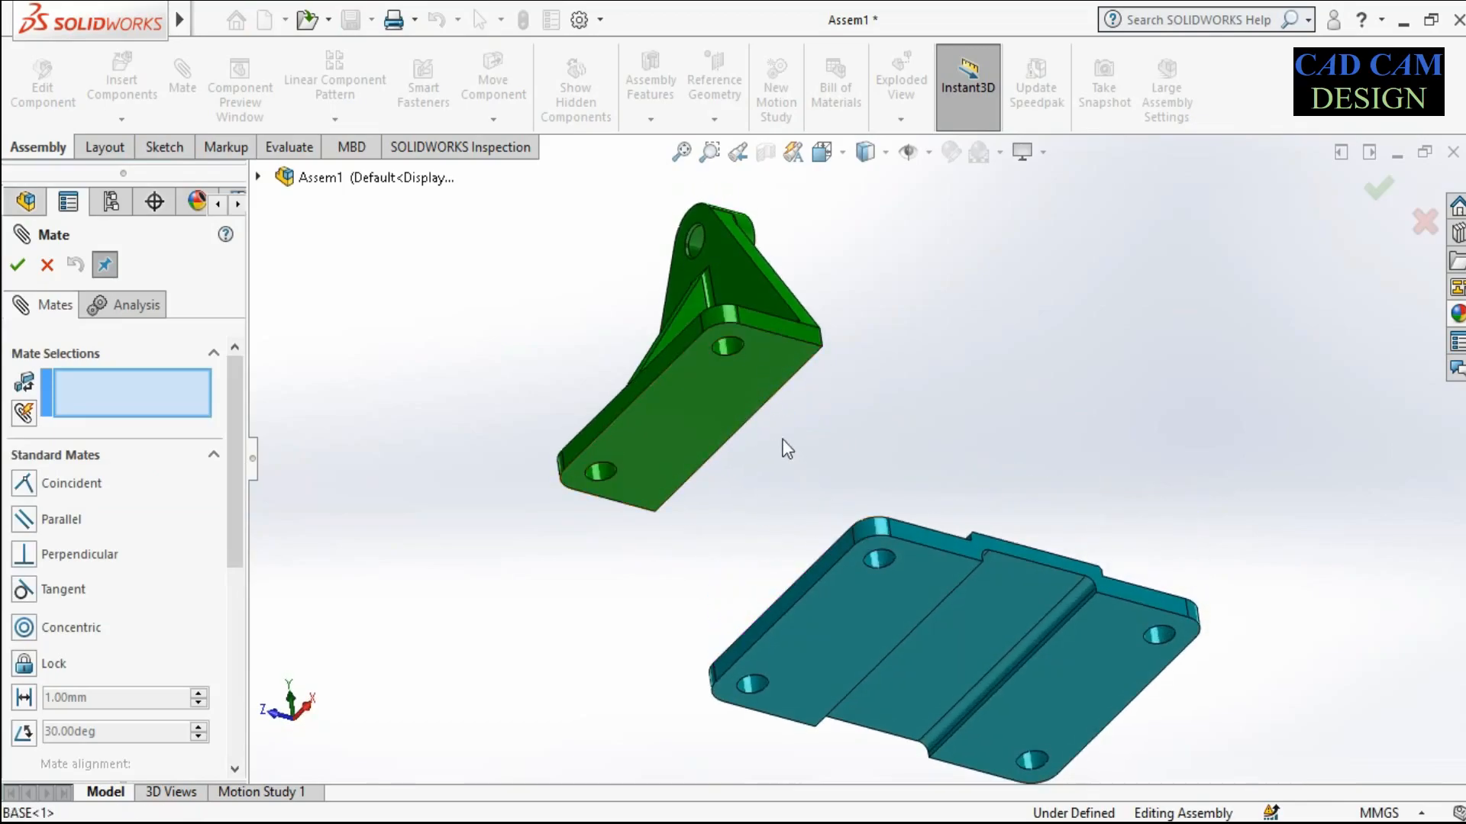
pyautogui.click(711, 405)
pyautogui.moveTo(977, 349); pyautogui.dragTo(913, 593, button='middle')
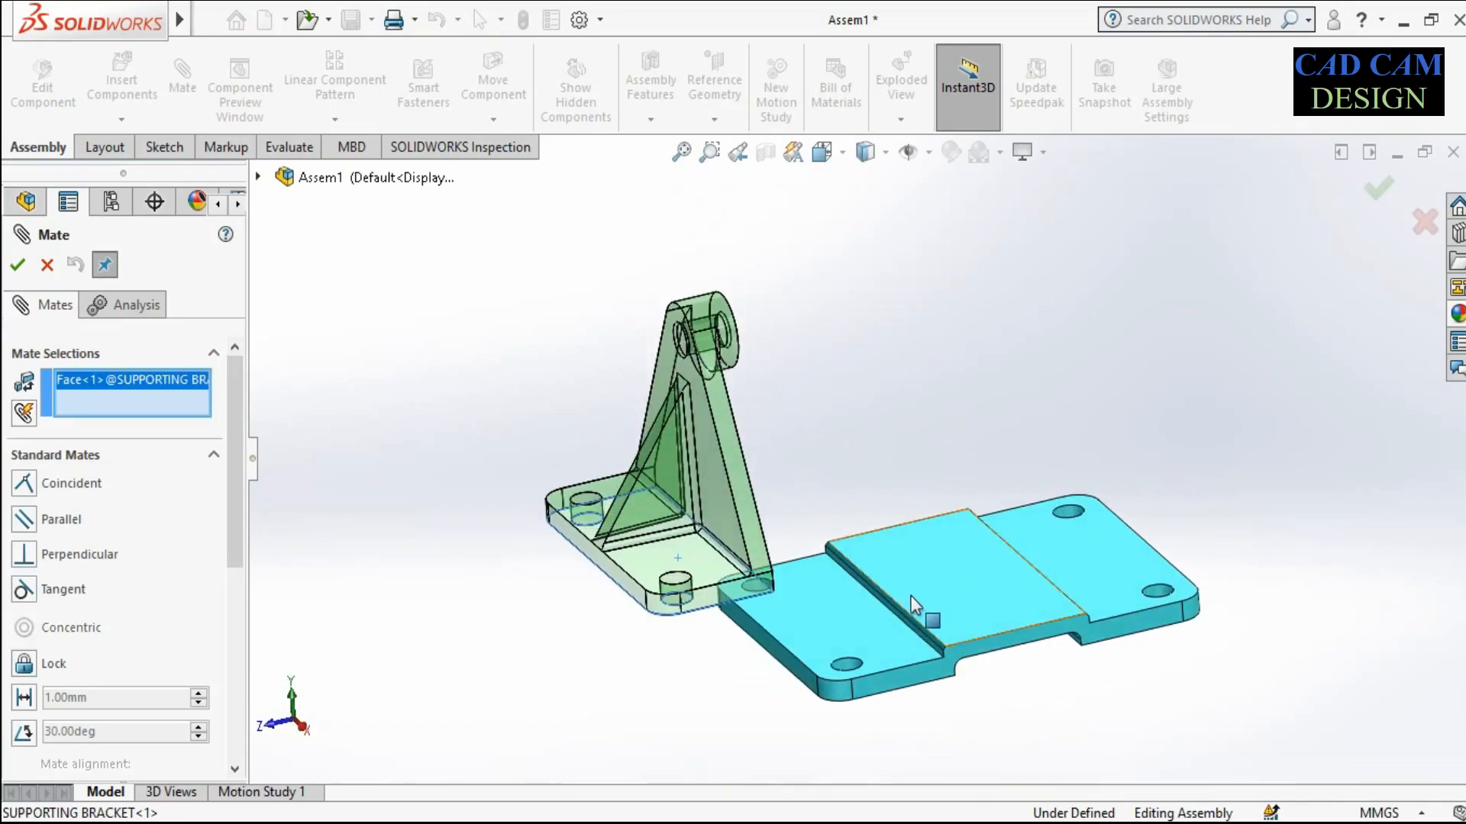
pyautogui.click(844, 625)
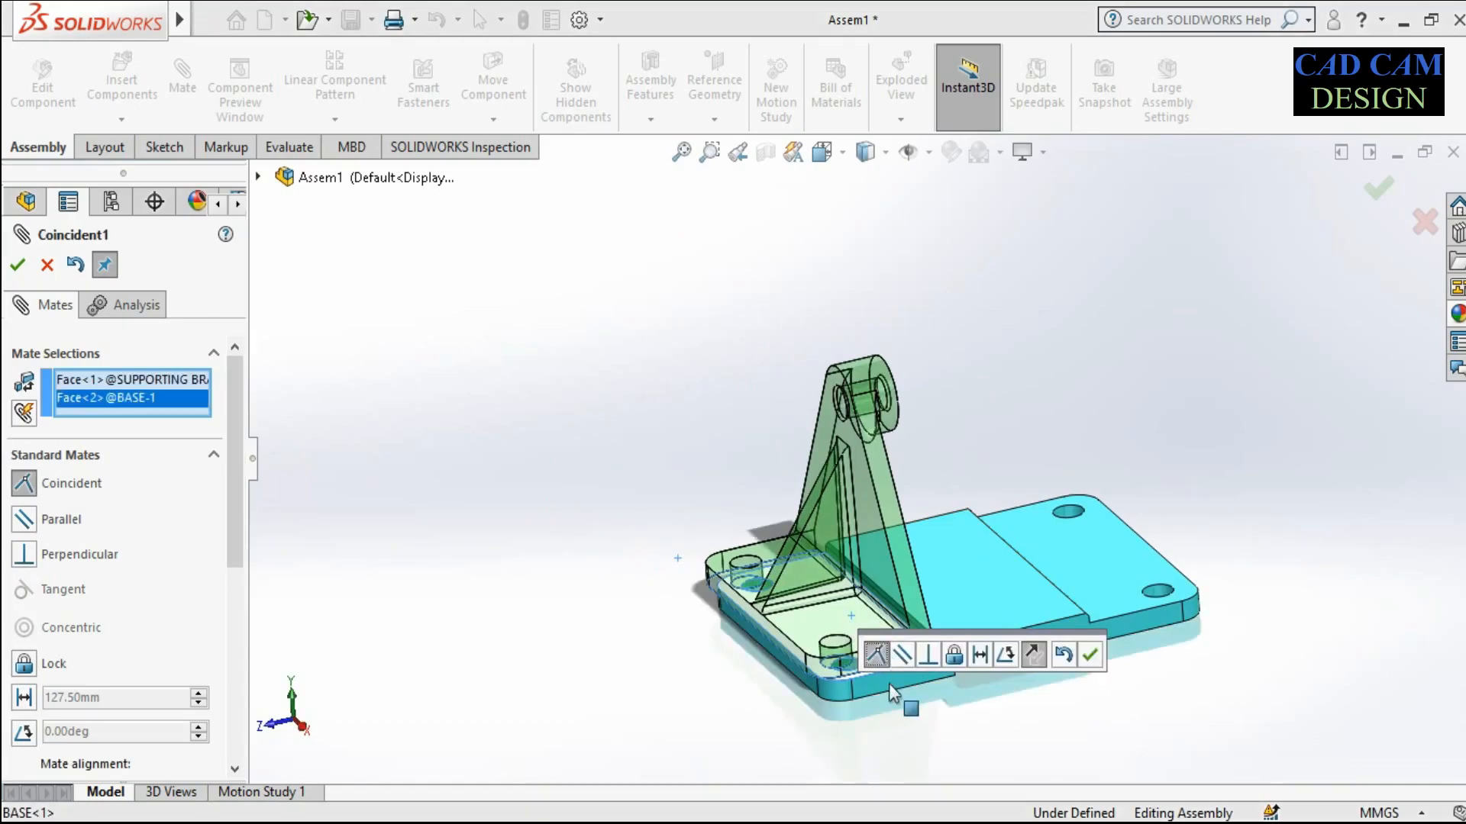
pyautogui.scroll(3, 587, 510)
pyautogui.scroll(-4, 988, 626)
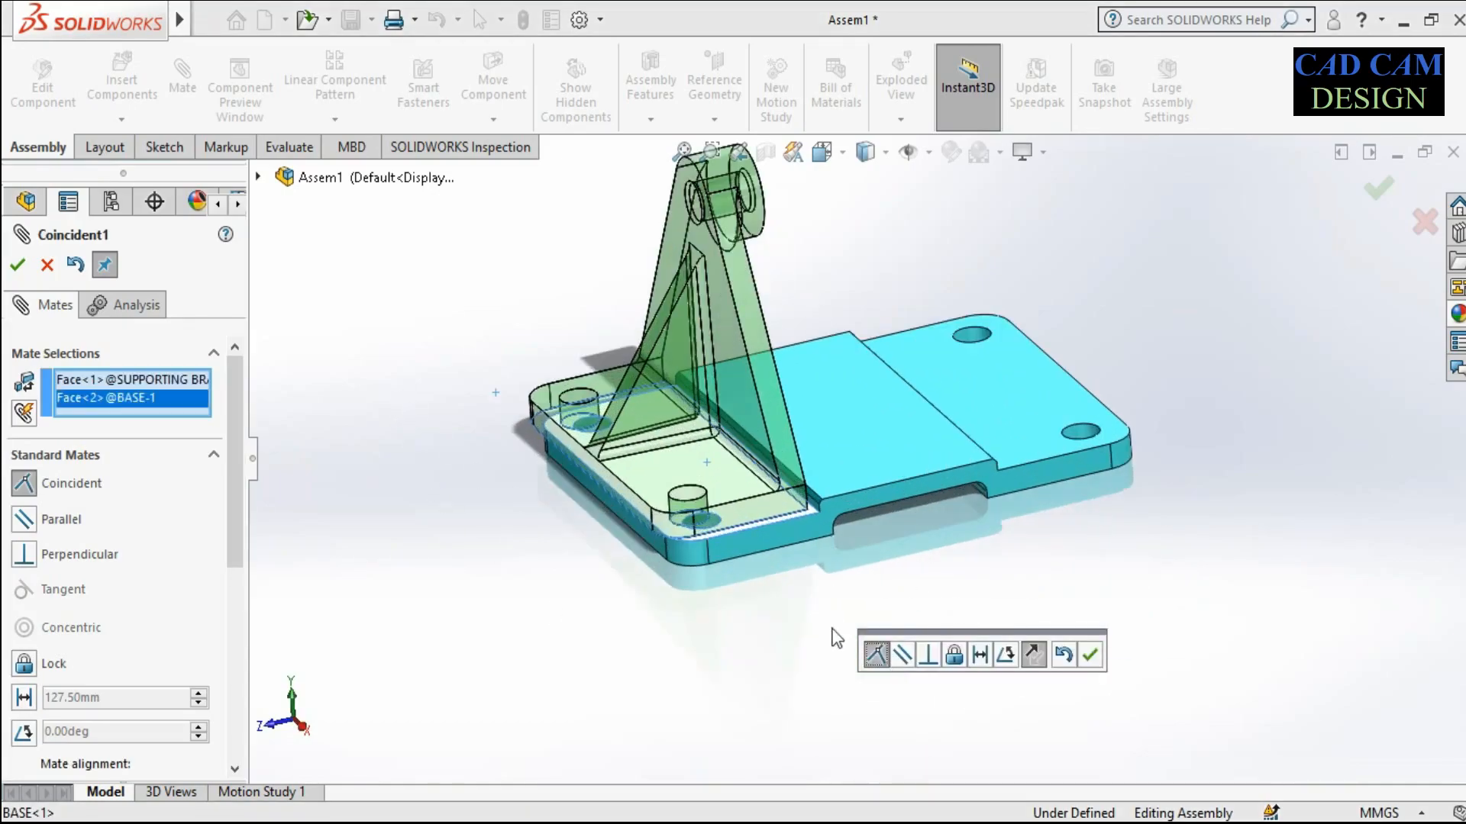
pyautogui.scroll(-3, 788, 527)
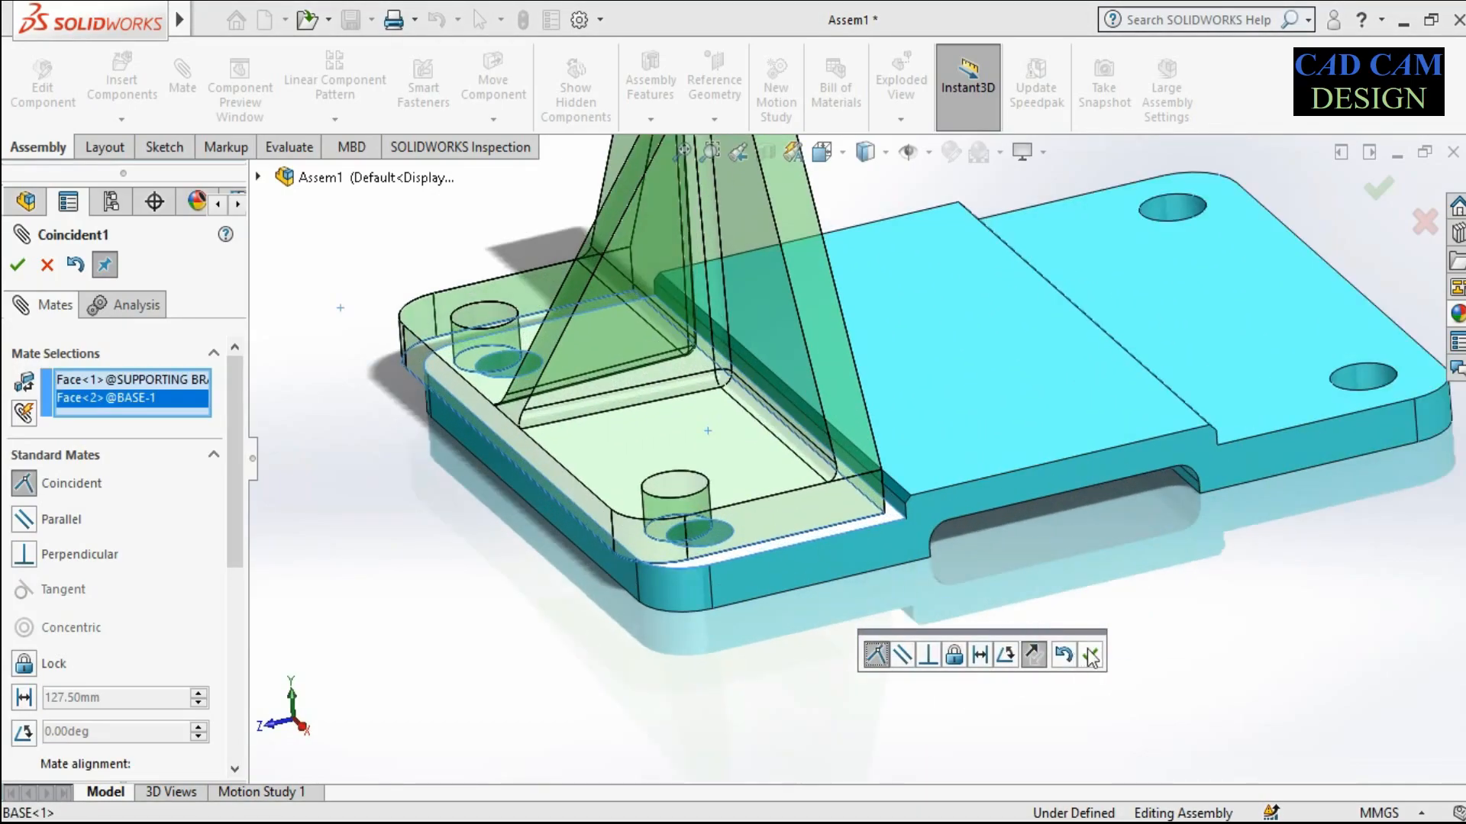
pyautogui.click(1091, 656)
# Add a coincident mate between the bracket plate's narrow side face and the matching side face of the base
pyautogui.click(764, 528)
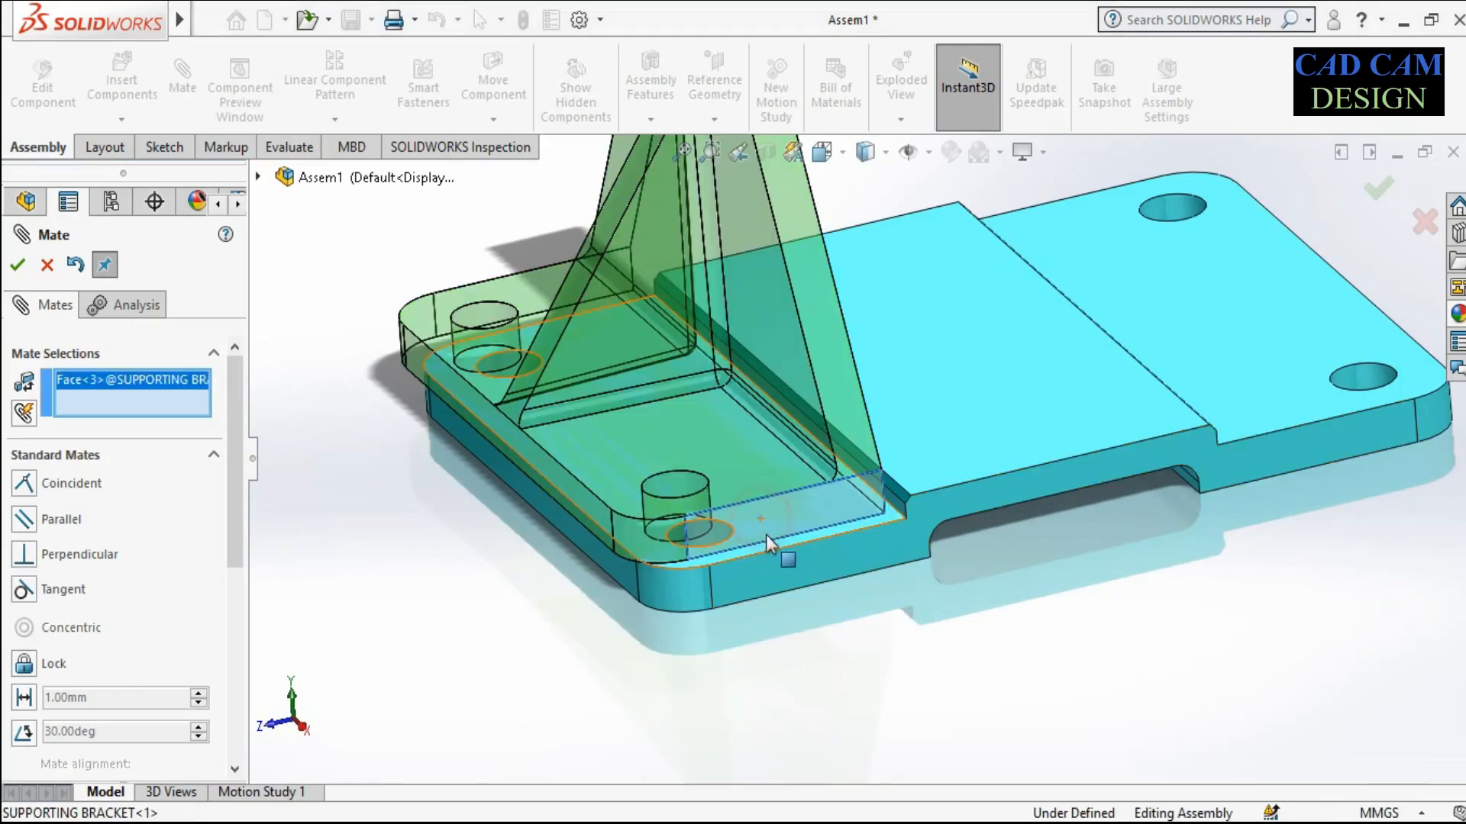
pyautogui.click(778, 558)
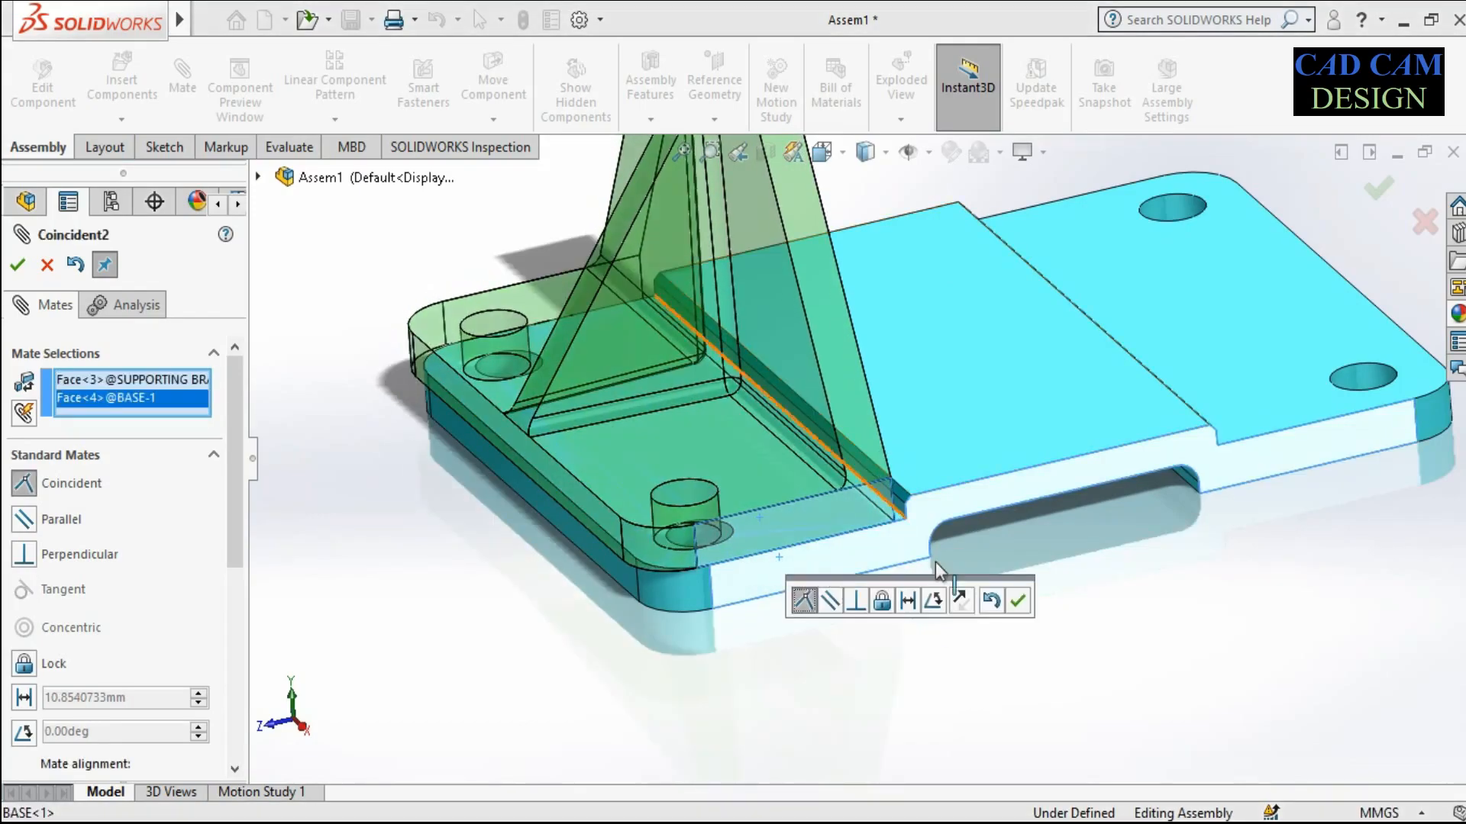
pyautogui.click(1016, 603)
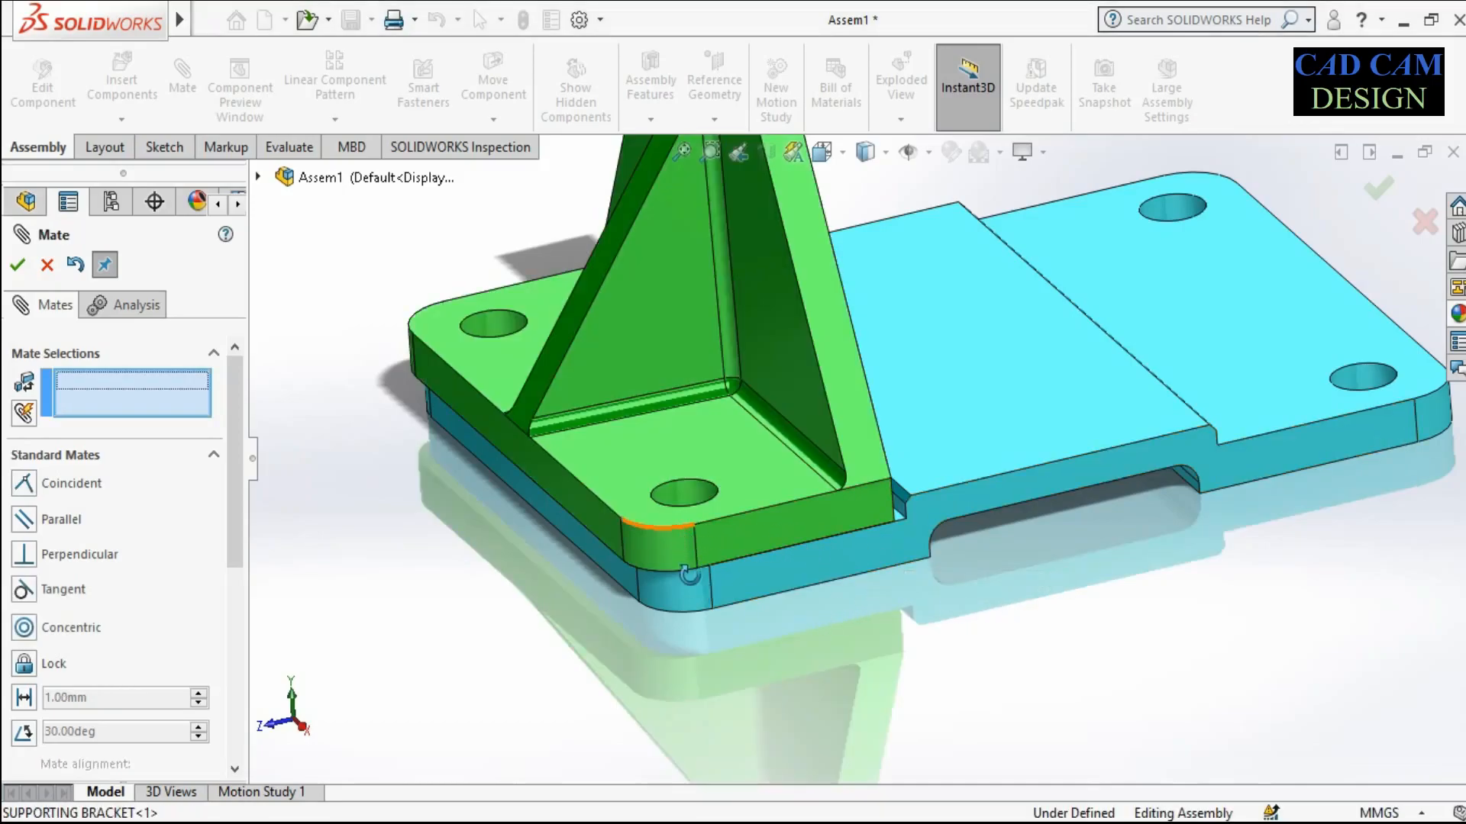
# Mate the bracket's front corner hole concentric with the base hole beneath it and finish mating
pyautogui.scroll(5, 691, 575)
pyautogui.click(701, 447)
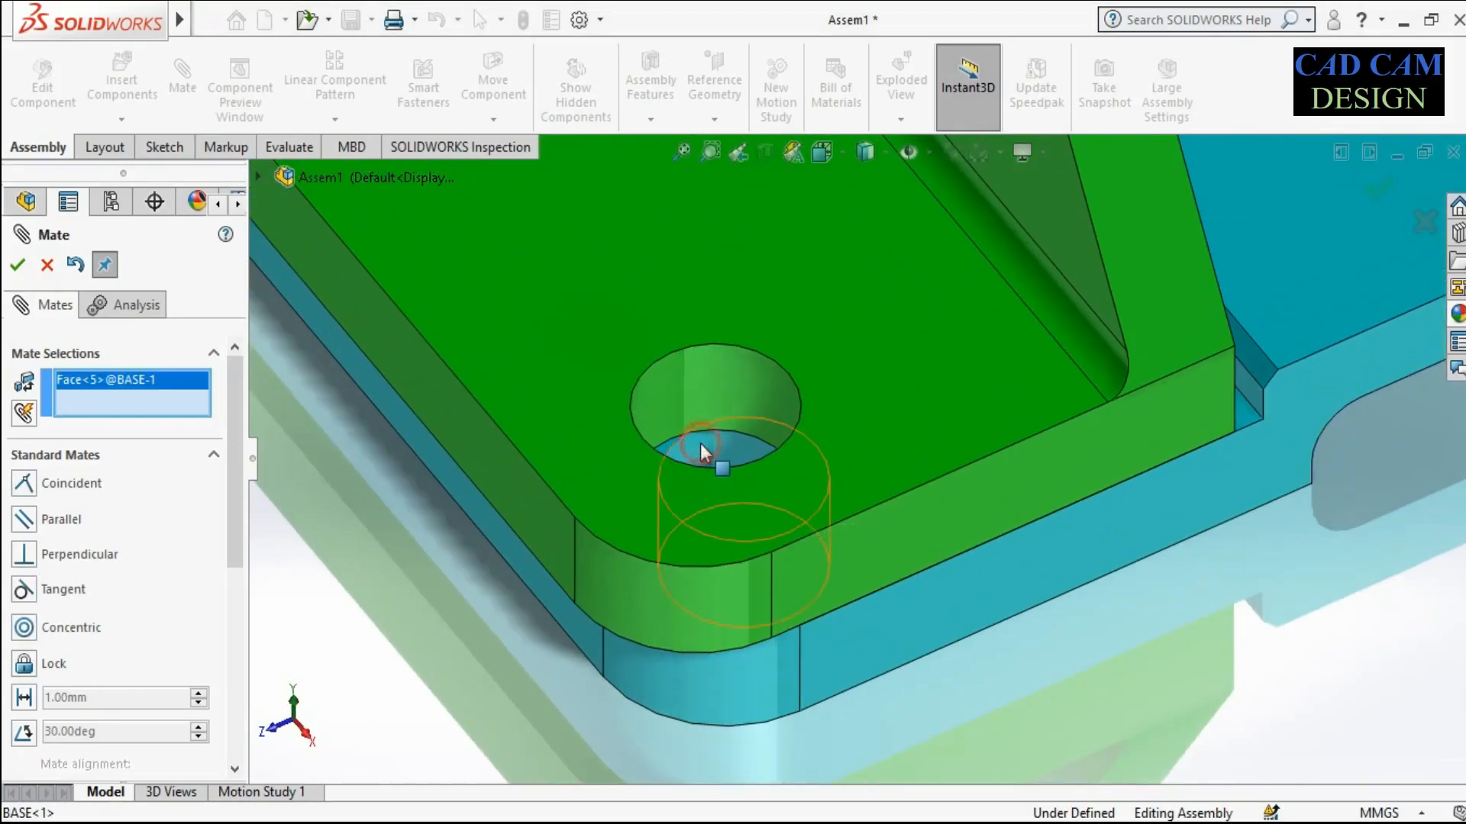
pyautogui.click(703, 400)
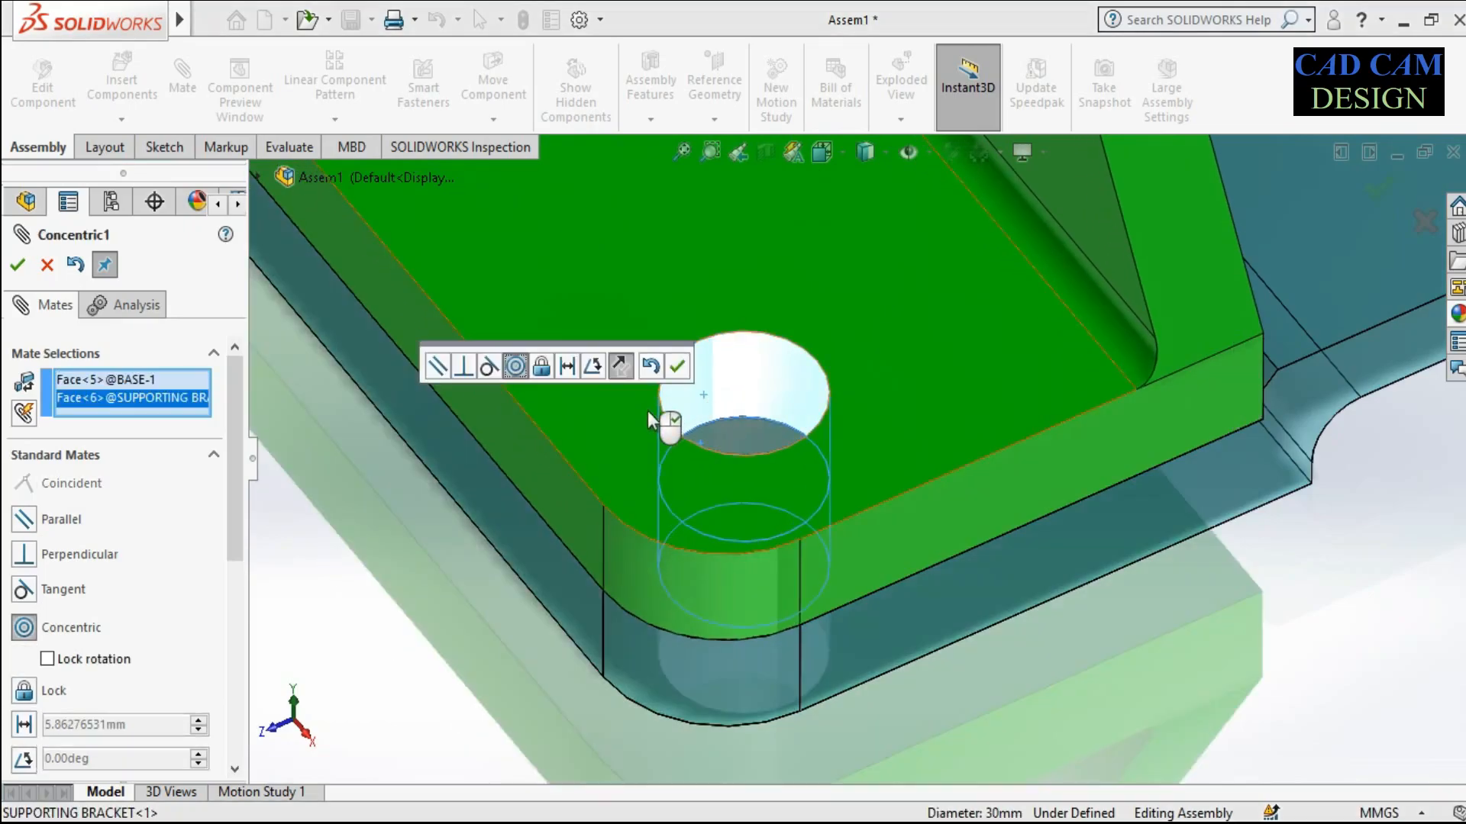
pyautogui.click(675, 370)
pyautogui.scroll(-10, 786, 539)
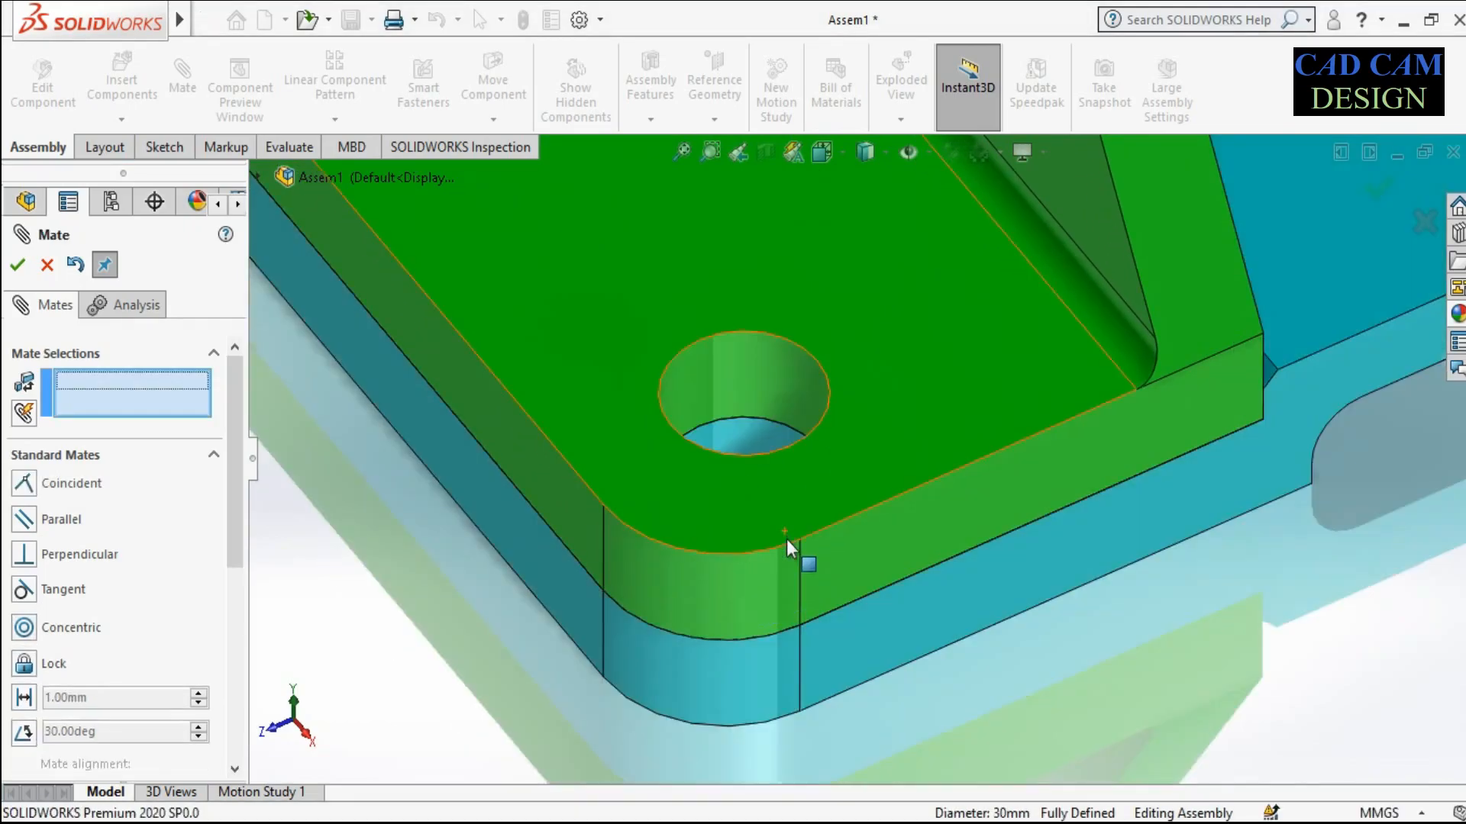
pyautogui.scroll(5, 949, 334)
pyautogui.moveTo(844, 382); pyautogui.dragTo(760, 402, button='middle')
pyautogui.hotkey('ctrl', '7')
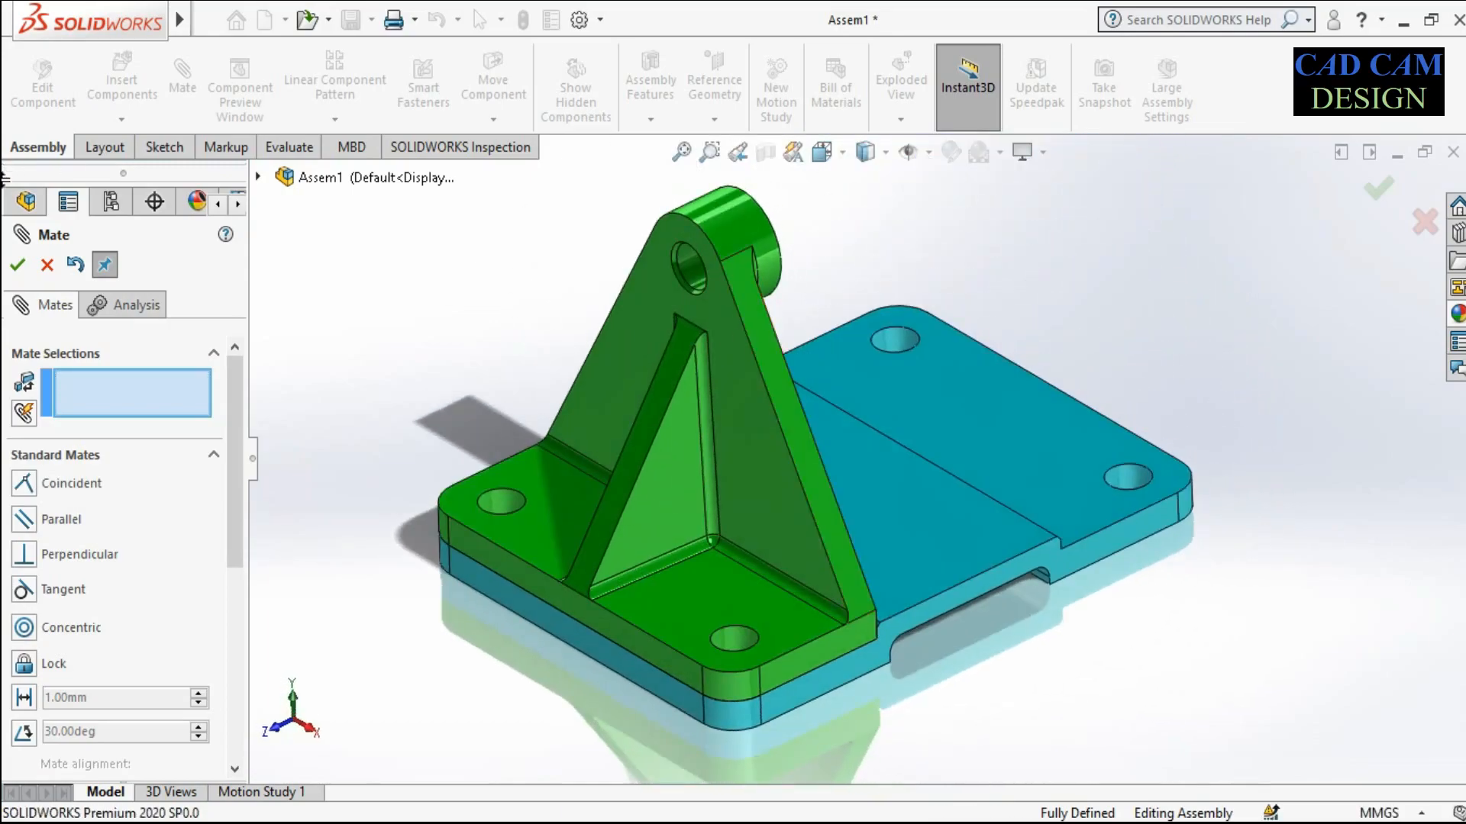
pyautogui.click(18, 265)
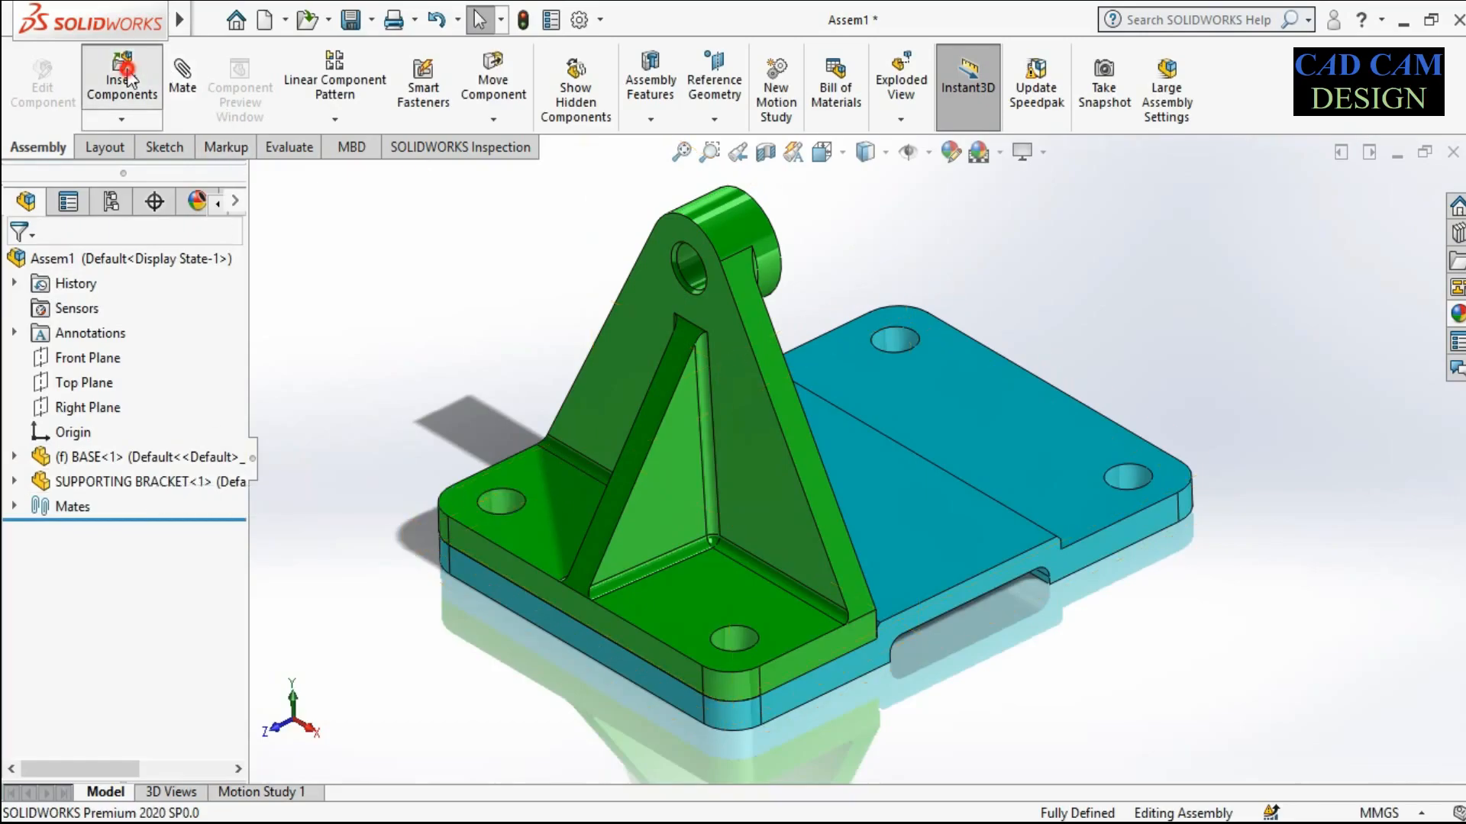
# Insert a second SUPPORTING BRACKET component, placing it beyond the free rear end of the base
pyautogui.click(128, 74)
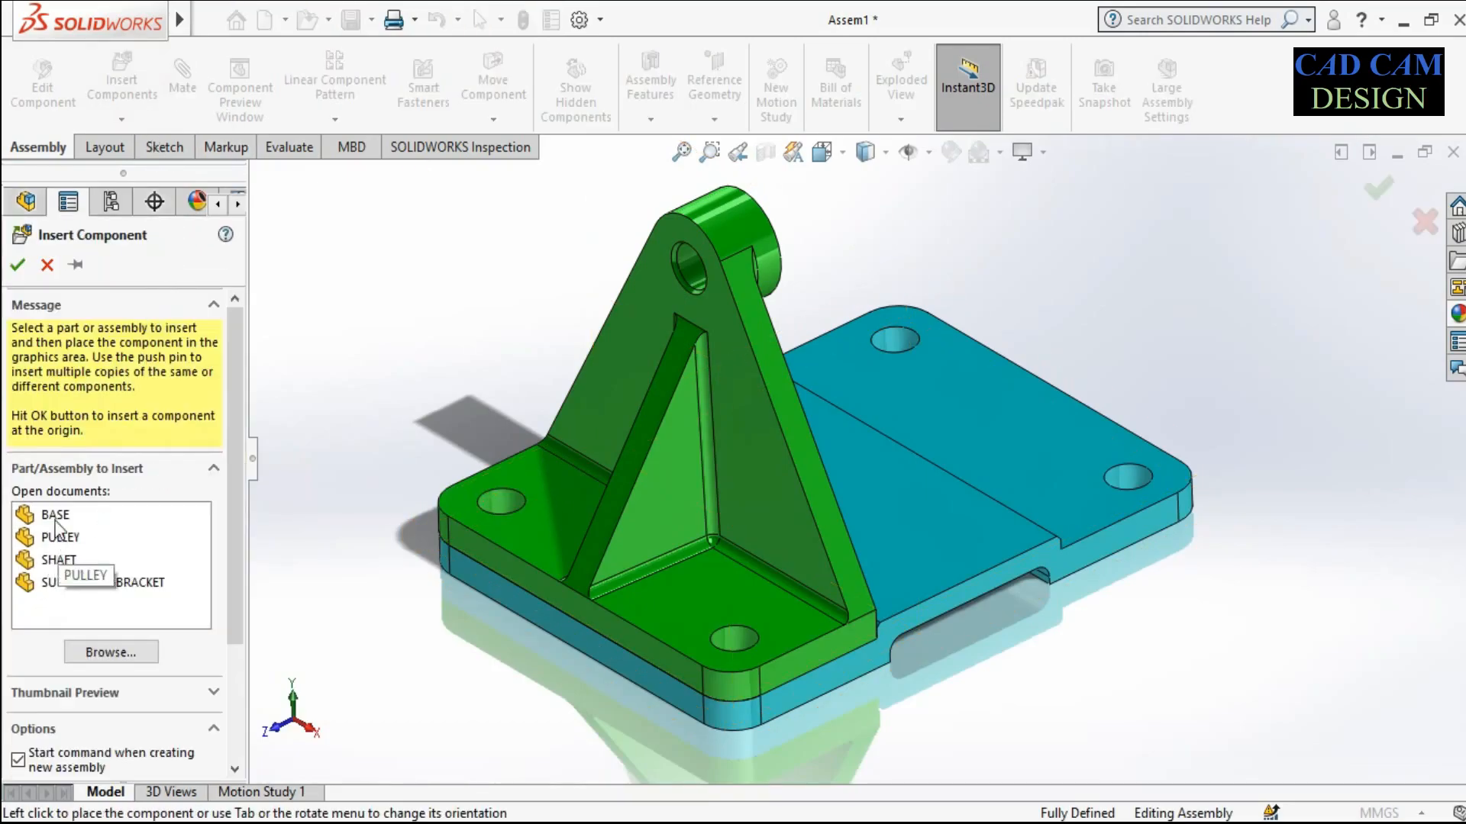
pyautogui.click(60, 584)
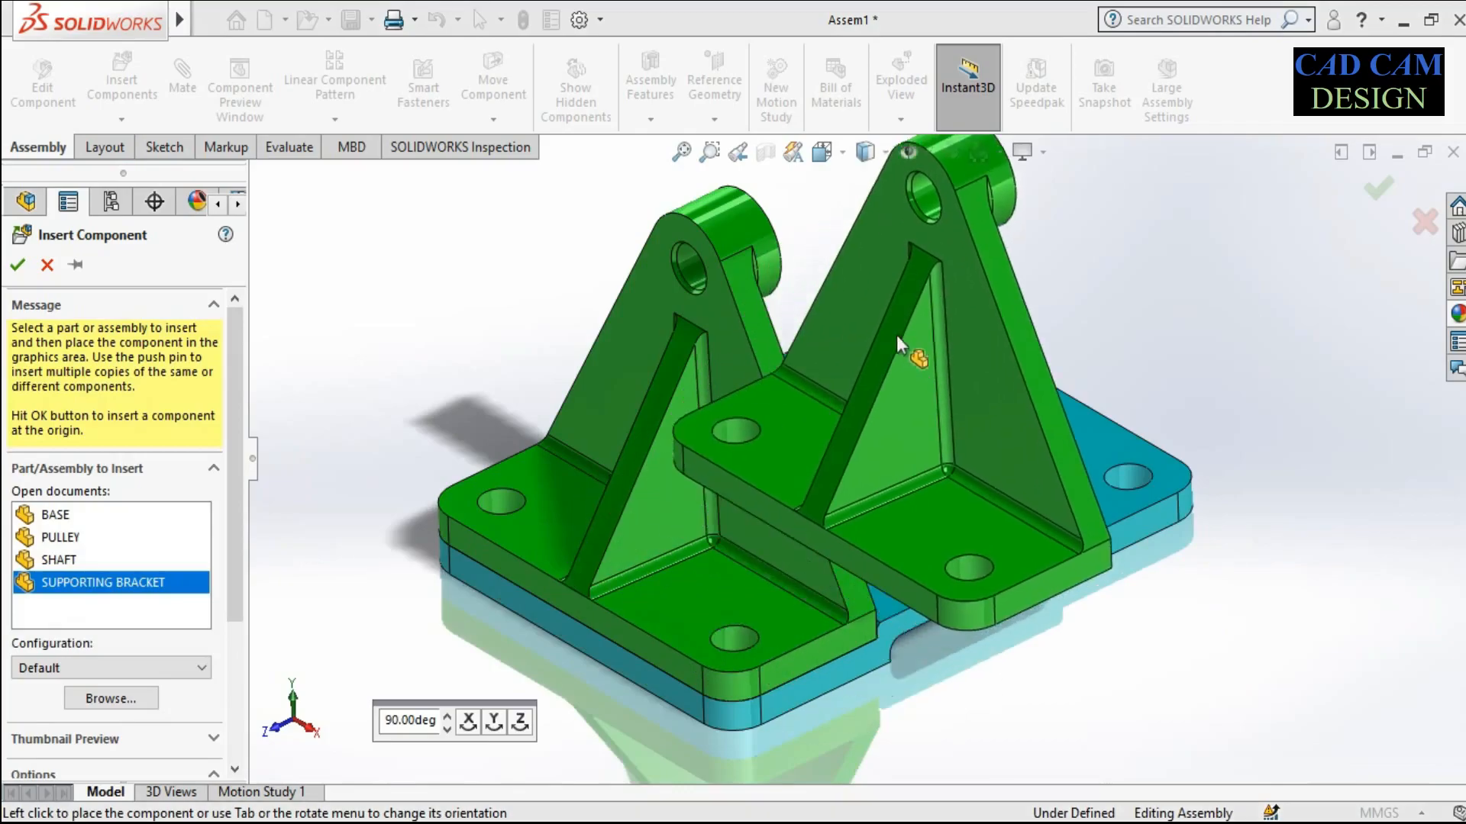
pyautogui.scroll(2, 900, 327)
pyautogui.scroll(-4, 832, 329)
pyautogui.scroll(4, 832, 328)
pyautogui.click(1114, 300)
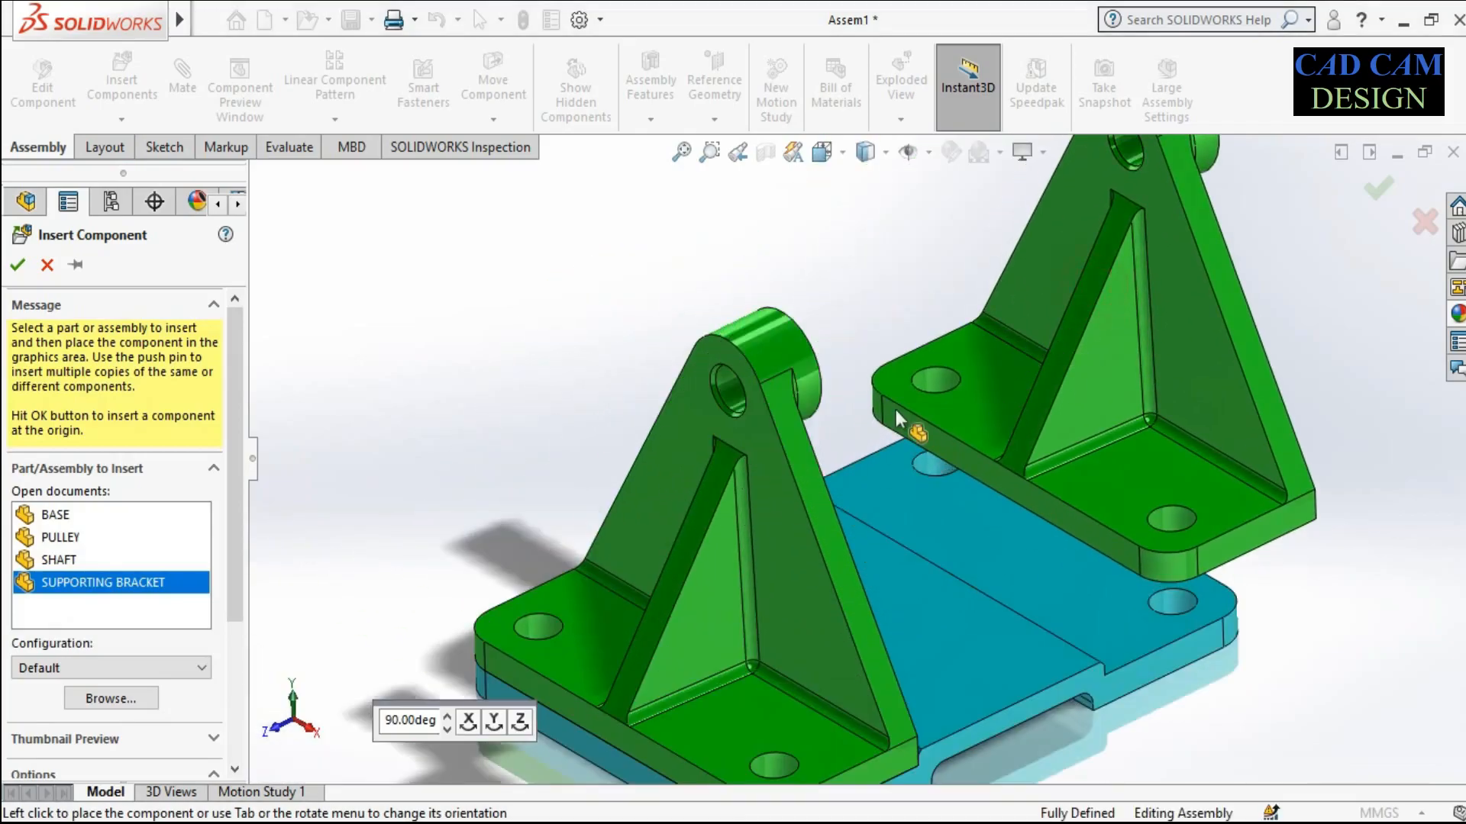
# Mate the second supporting bracket's underside coincident with the lower top face at the base's free rear end
pyautogui.scroll(2, 672, 368)
pyautogui.scroll(-3, 1054, 359)
pyautogui.scroll(2, 748, 330)
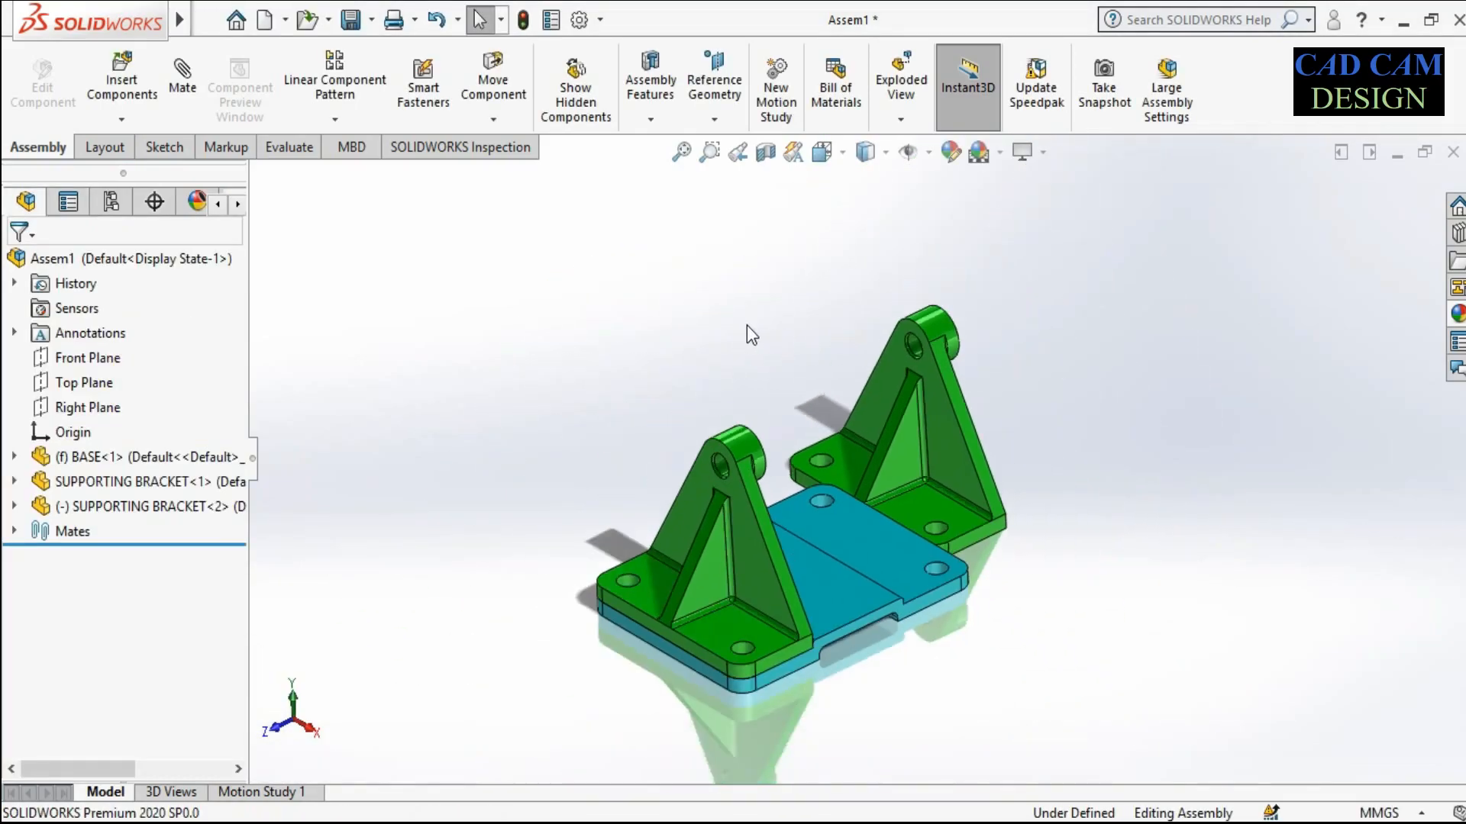
pyautogui.scroll(-1, 1032, 548)
pyautogui.moveTo(913, 426)
pyautogui.mouseDown(button='middle')
pyautogui.moveTo(903, 396)
pyautogui.moveTo(907, 422)
pyautogui.mouseUp(button='middle')
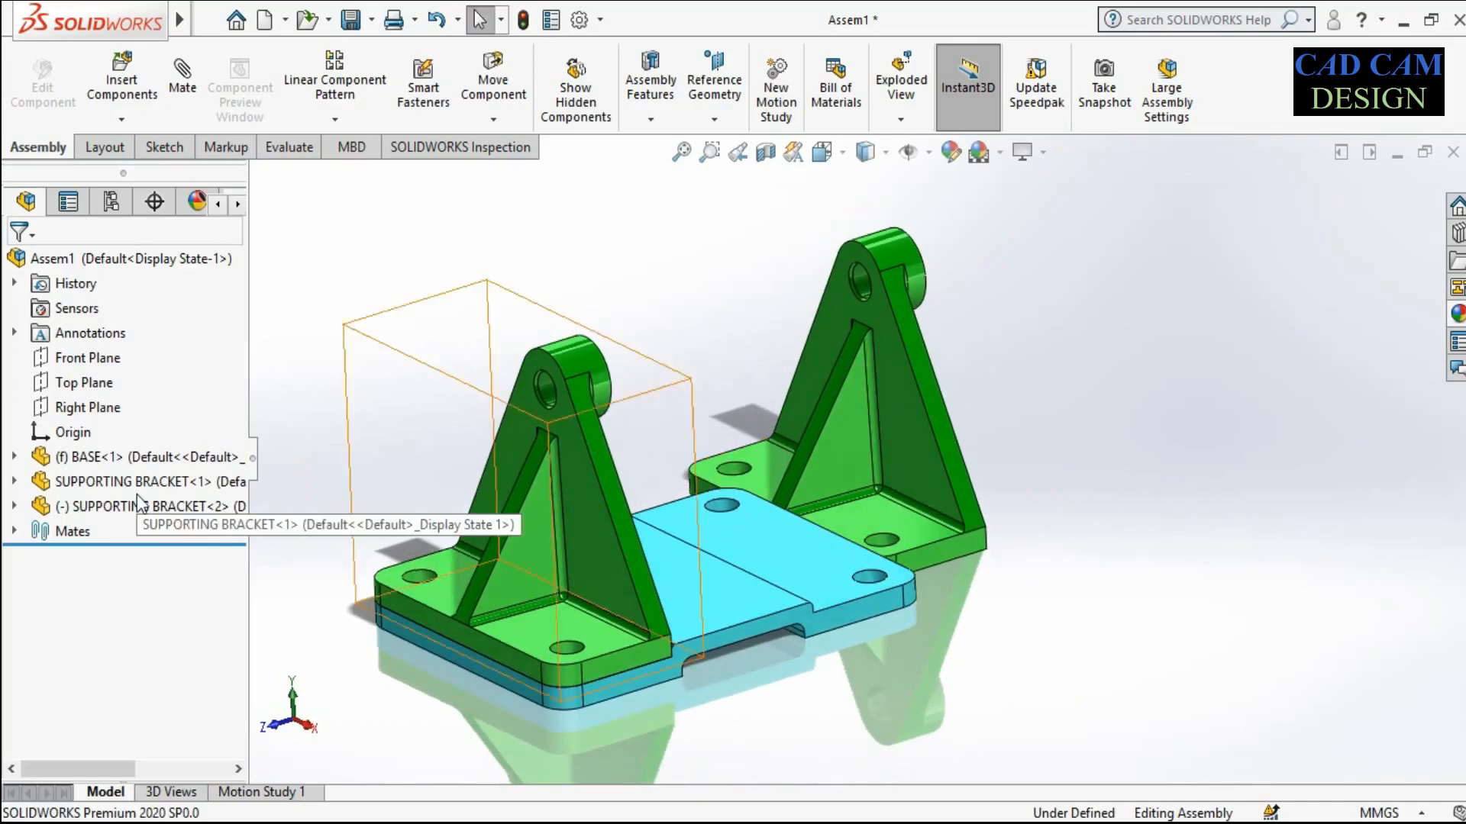
pyautogui.click(182, 80)
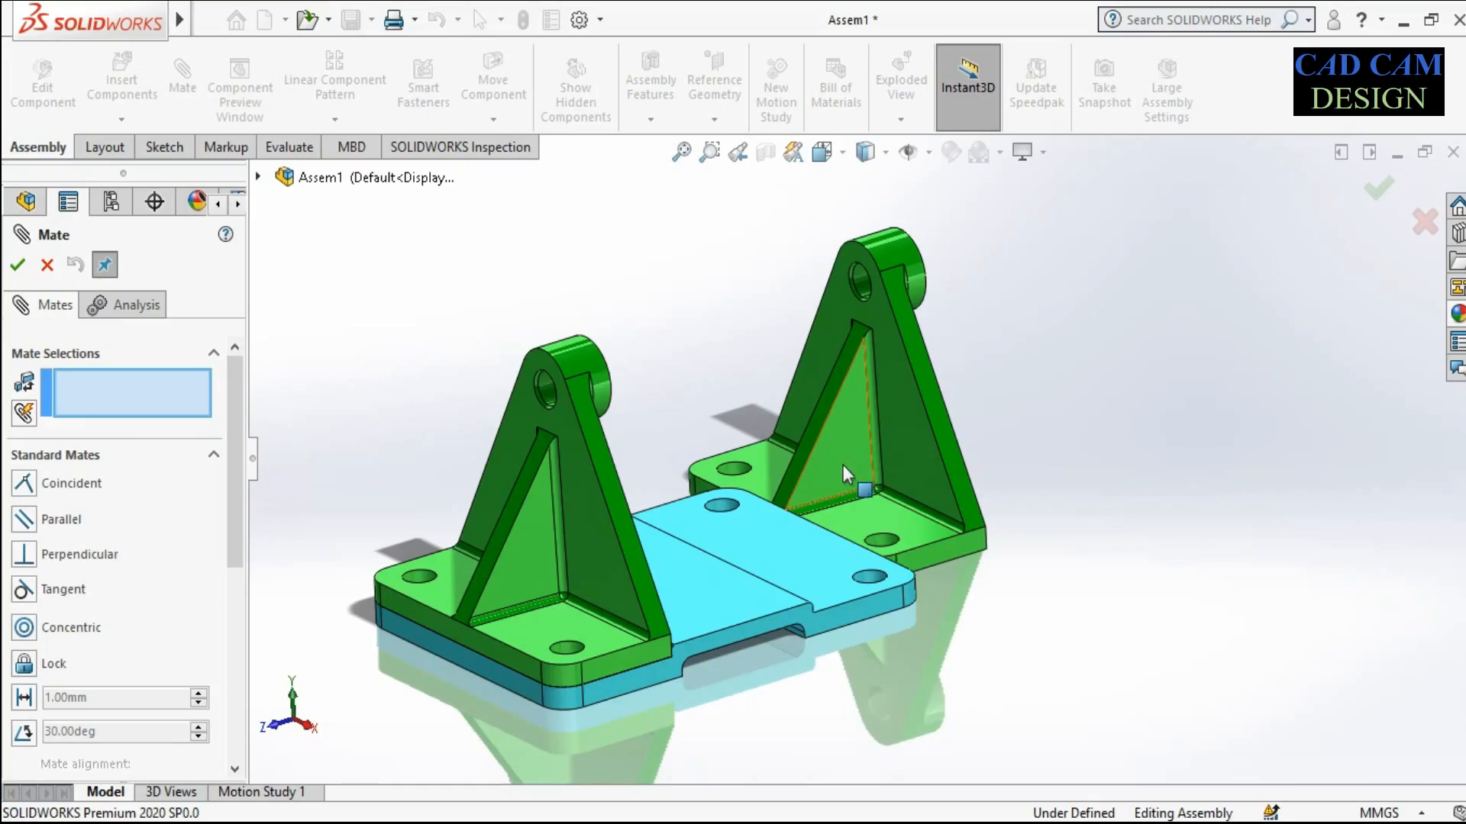
pyautogui.moveTo(905, 489); pyautogui.dragTo(933, 585)
pyautogui.moveTo(933, 585); pyautogui.dragTo(968, 629, button='middle')
pyautogui.click(911, 603)
pyautogui.moveTo(826, 442); pyautogui.dragTo(812, 573, button='middle')
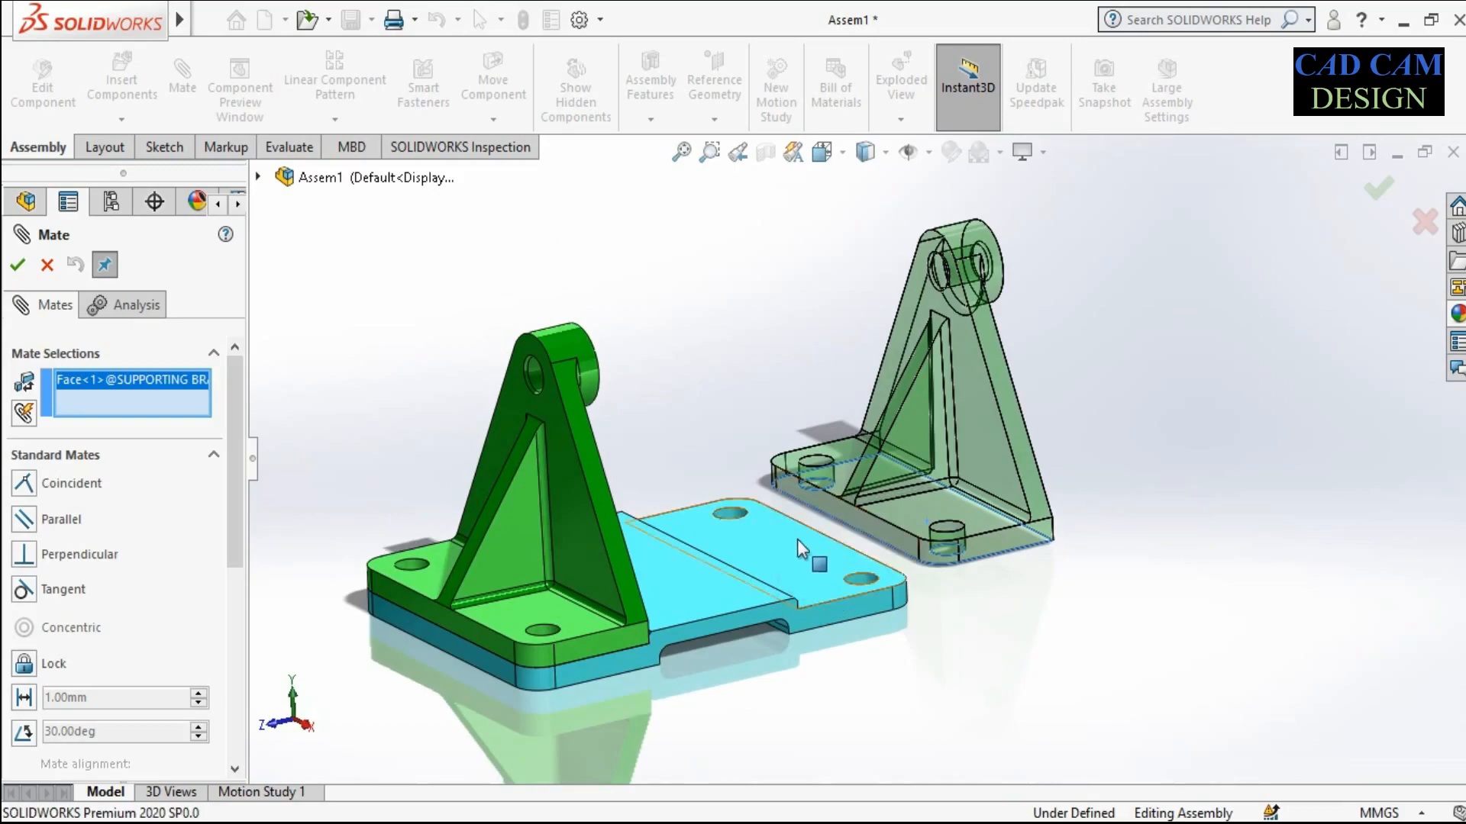
pyautogui.click(773, 568)
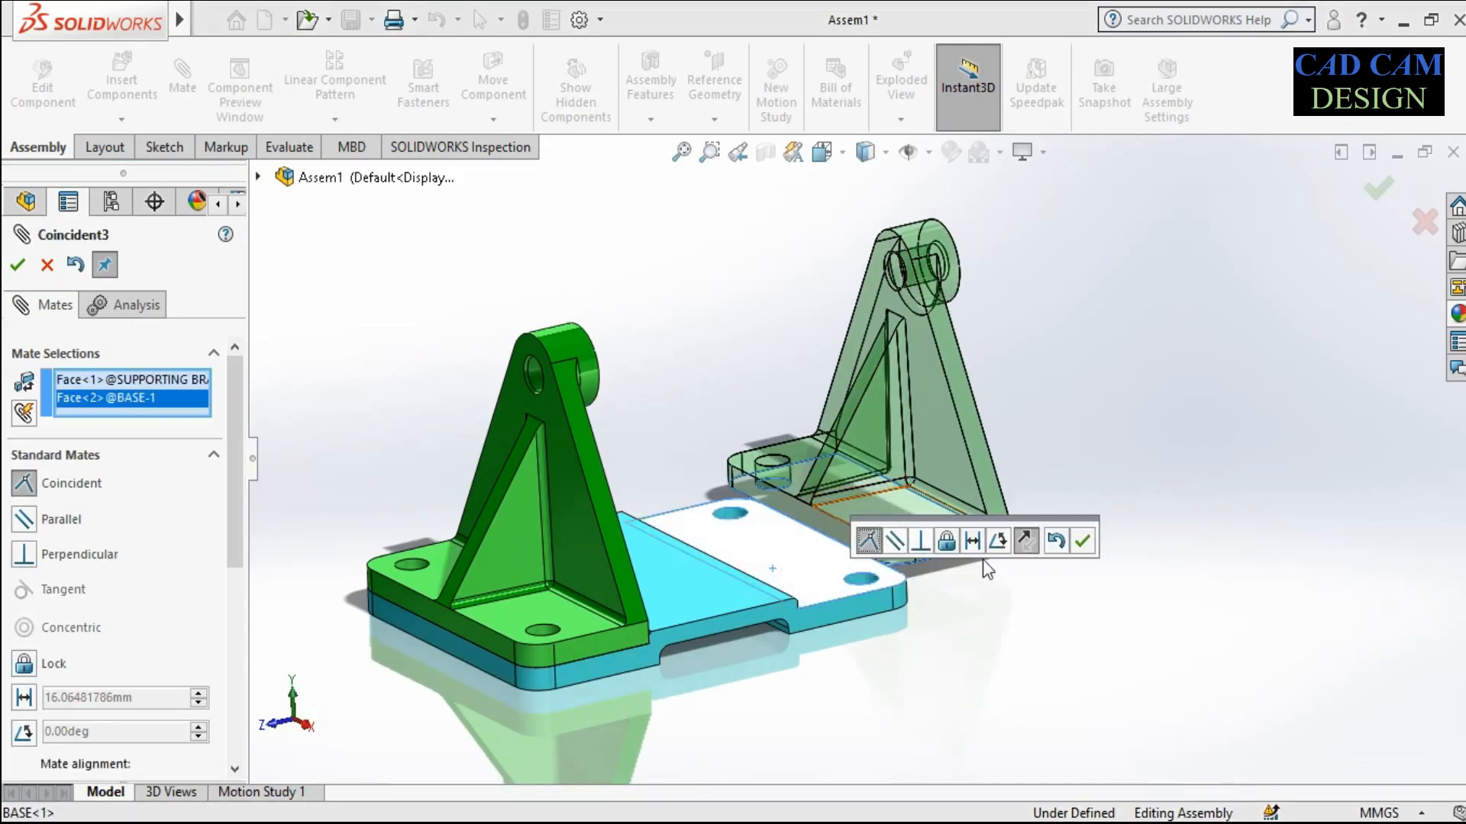
pyautogui.click(1081, 540)
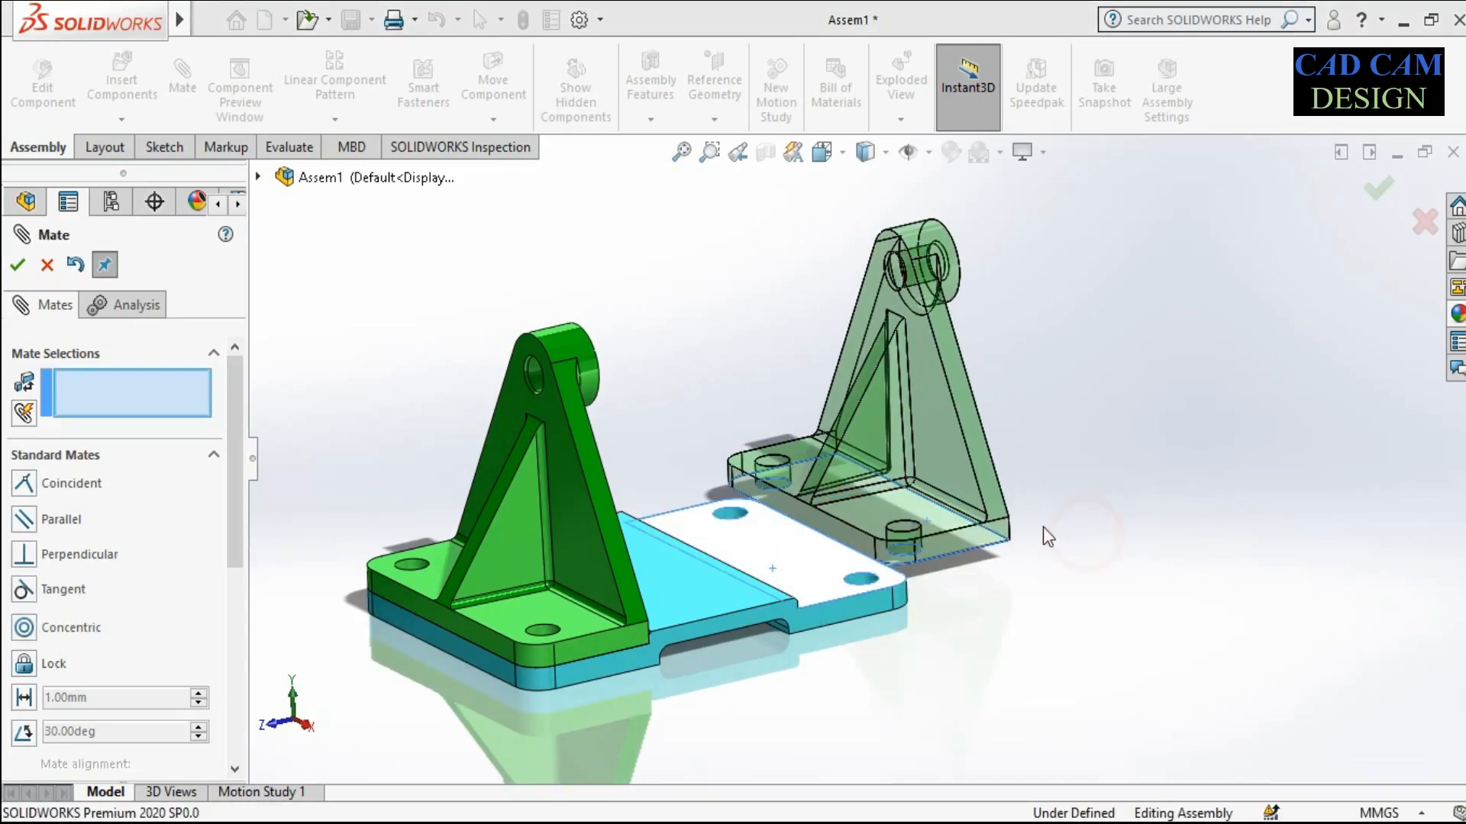
# Add a coincident mate between the second bracket plate's long outer edge face and the base's rear end face, with flipped mate alignment
pyautogui.scroll(-3, 718, 520)
pyautogui.click(786, 574)
pyautogui.moveTo(786, 574); pyautogui.dragTo(811, 616, button='middle')
pyautogui.click(818, 605)
pyautogui.moveTo(726, 571); pyautogui.dragTo(883, 618, button='middle')
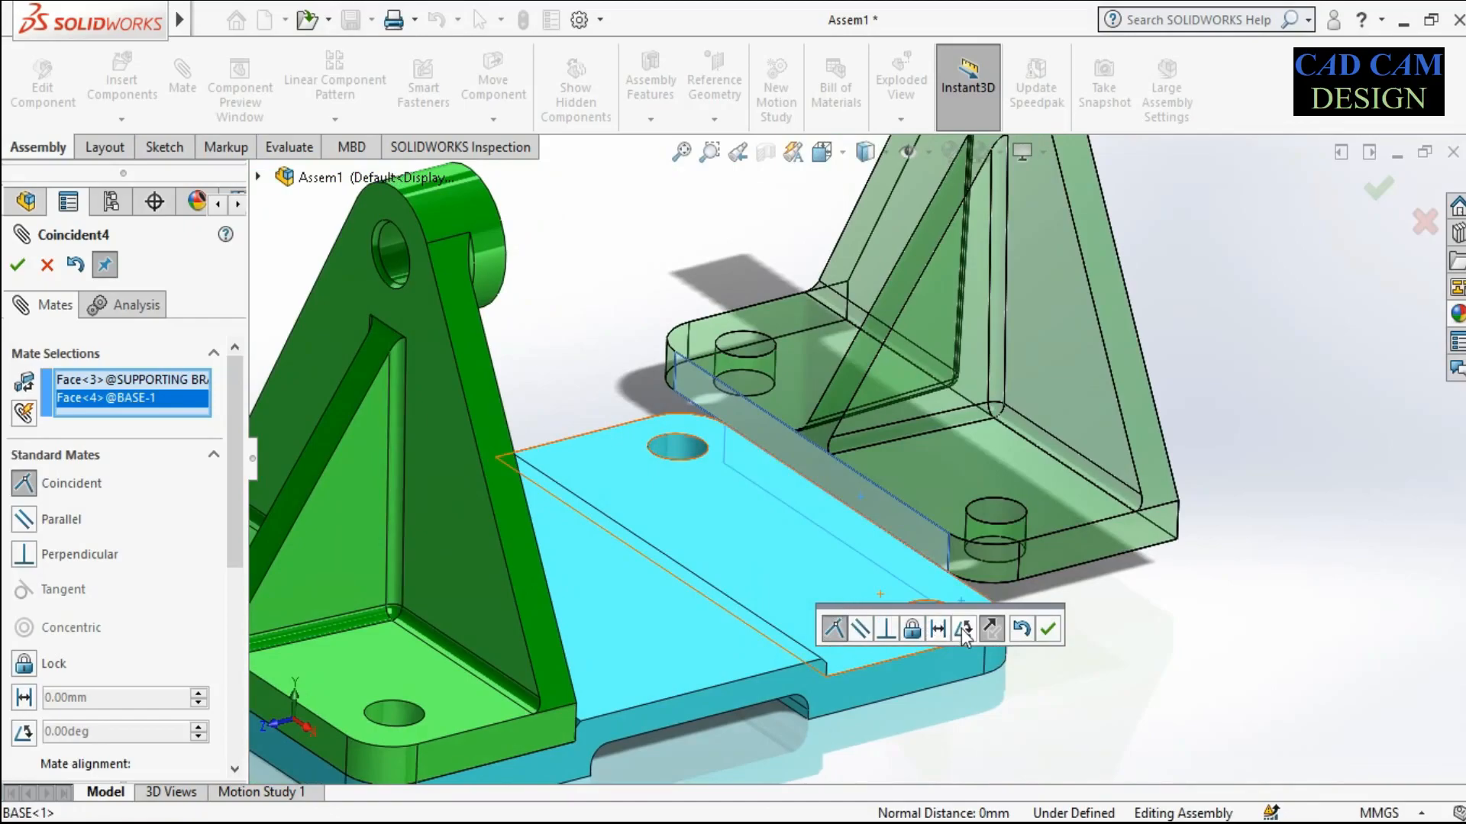
pyautogui.click(986, 631)
pyautogui.press('f')
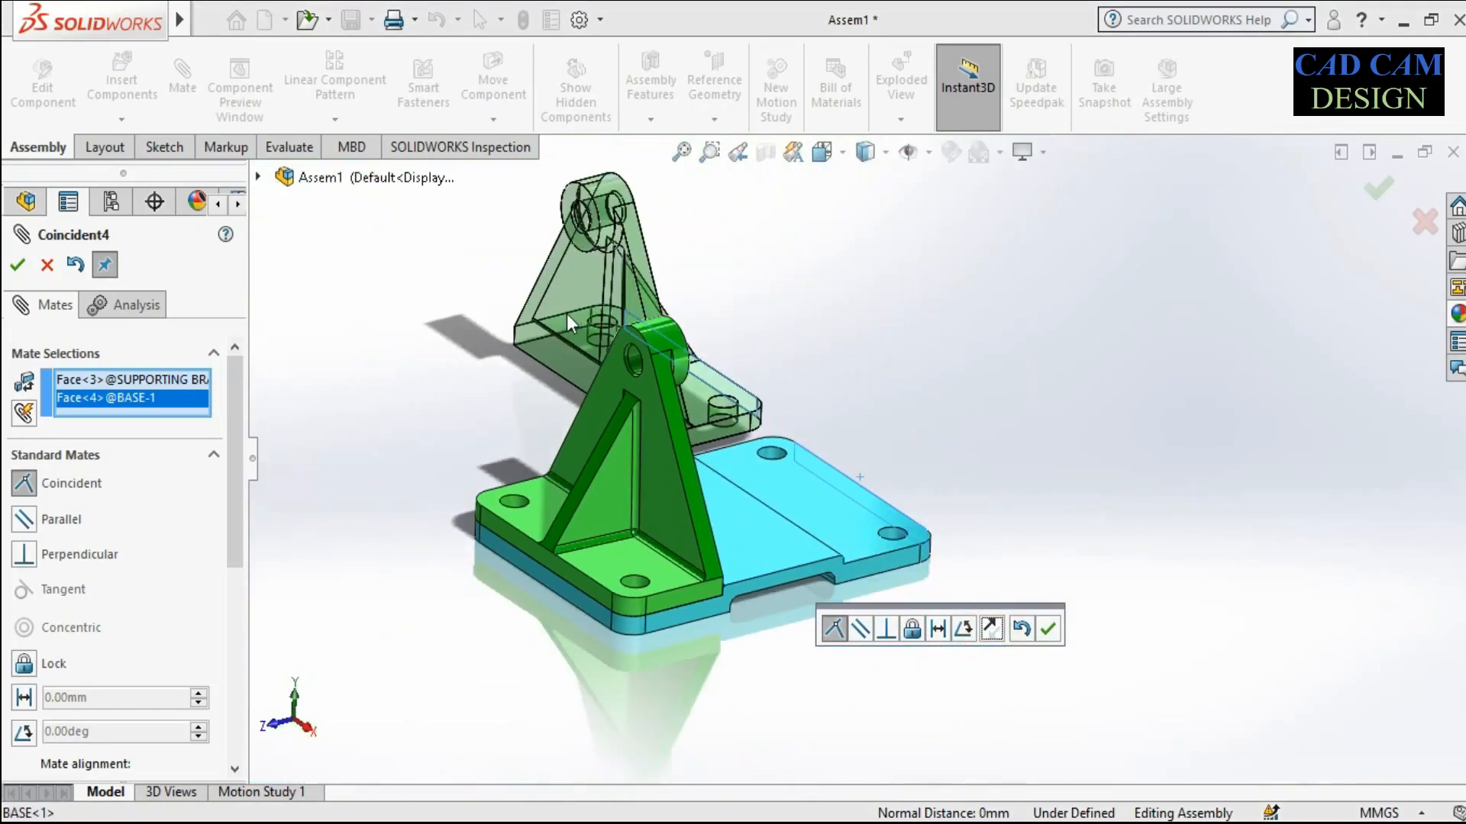
pyautogui.click(1048, 630)
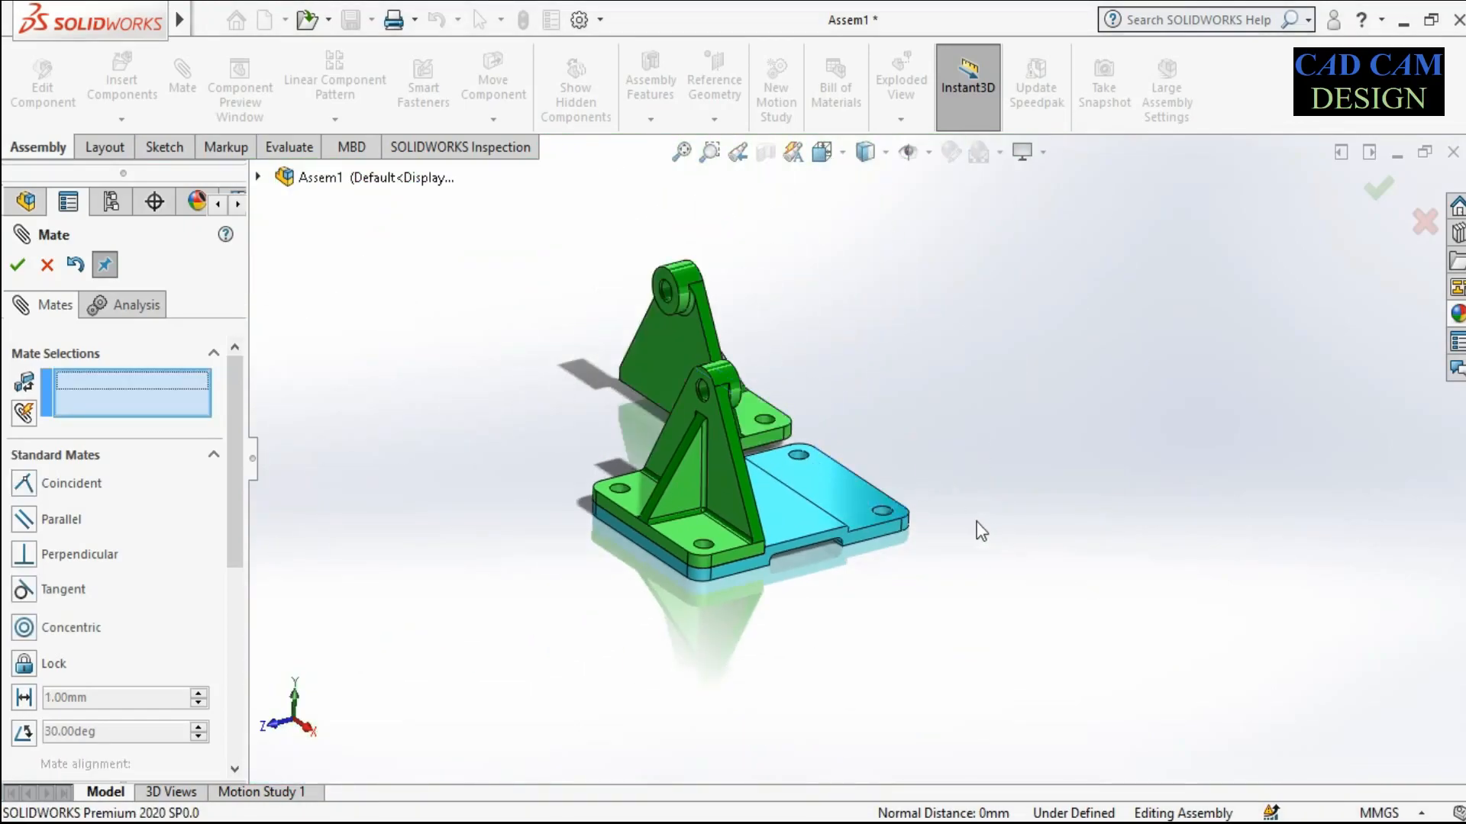
# Mate the second bracket's plate hole concentric with the base's rear corner hole on the near side and finish mating
pyautogui.scroll(-5, 547, 383)
pyautogui.scroll(-3, 606, 341)
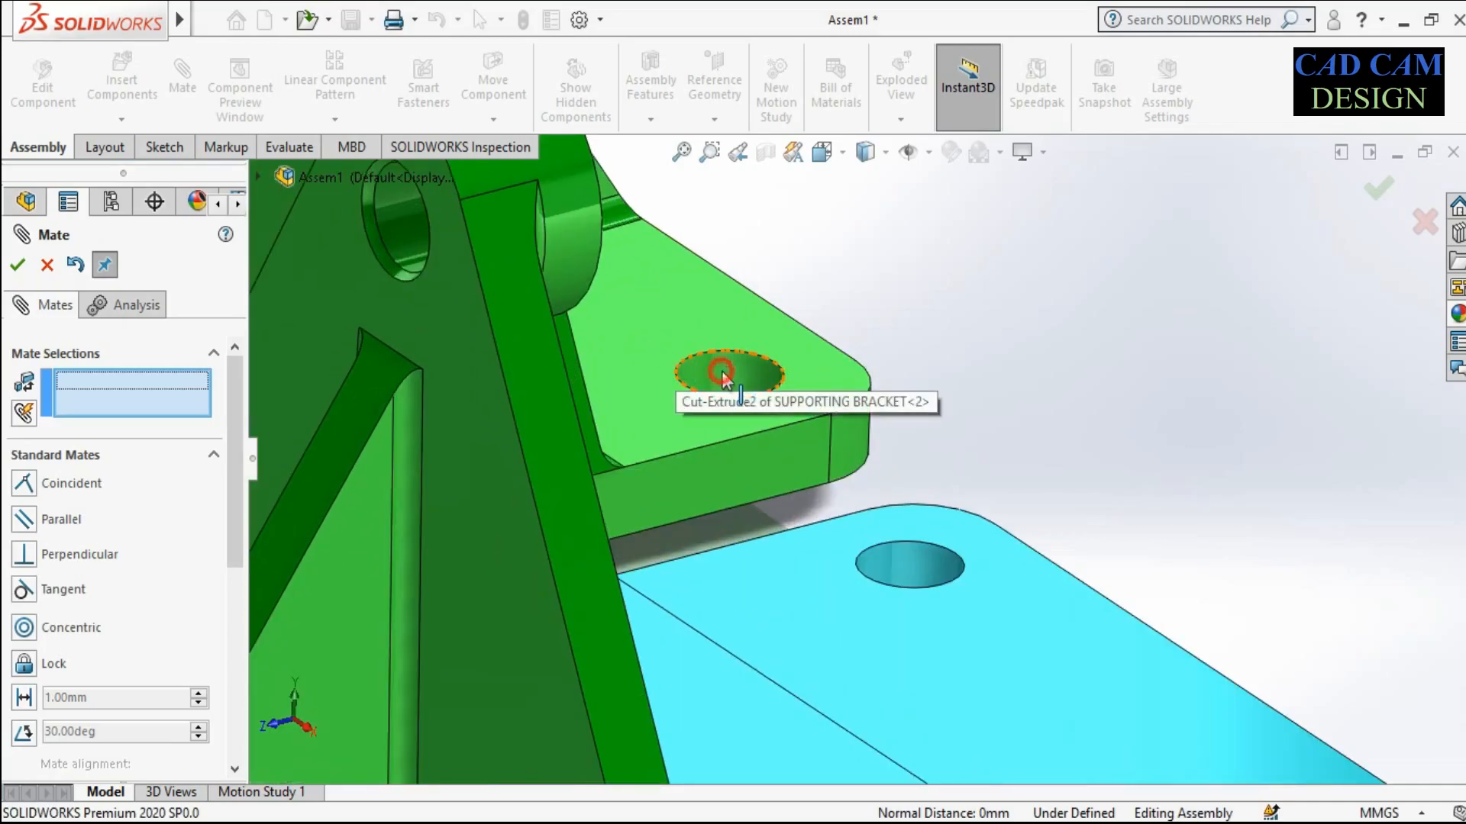
pyautogui.click(664, 366)
pyautogui.scroll(5, 575, 310)
pyautogui.scroll(-3, 1148, 713)
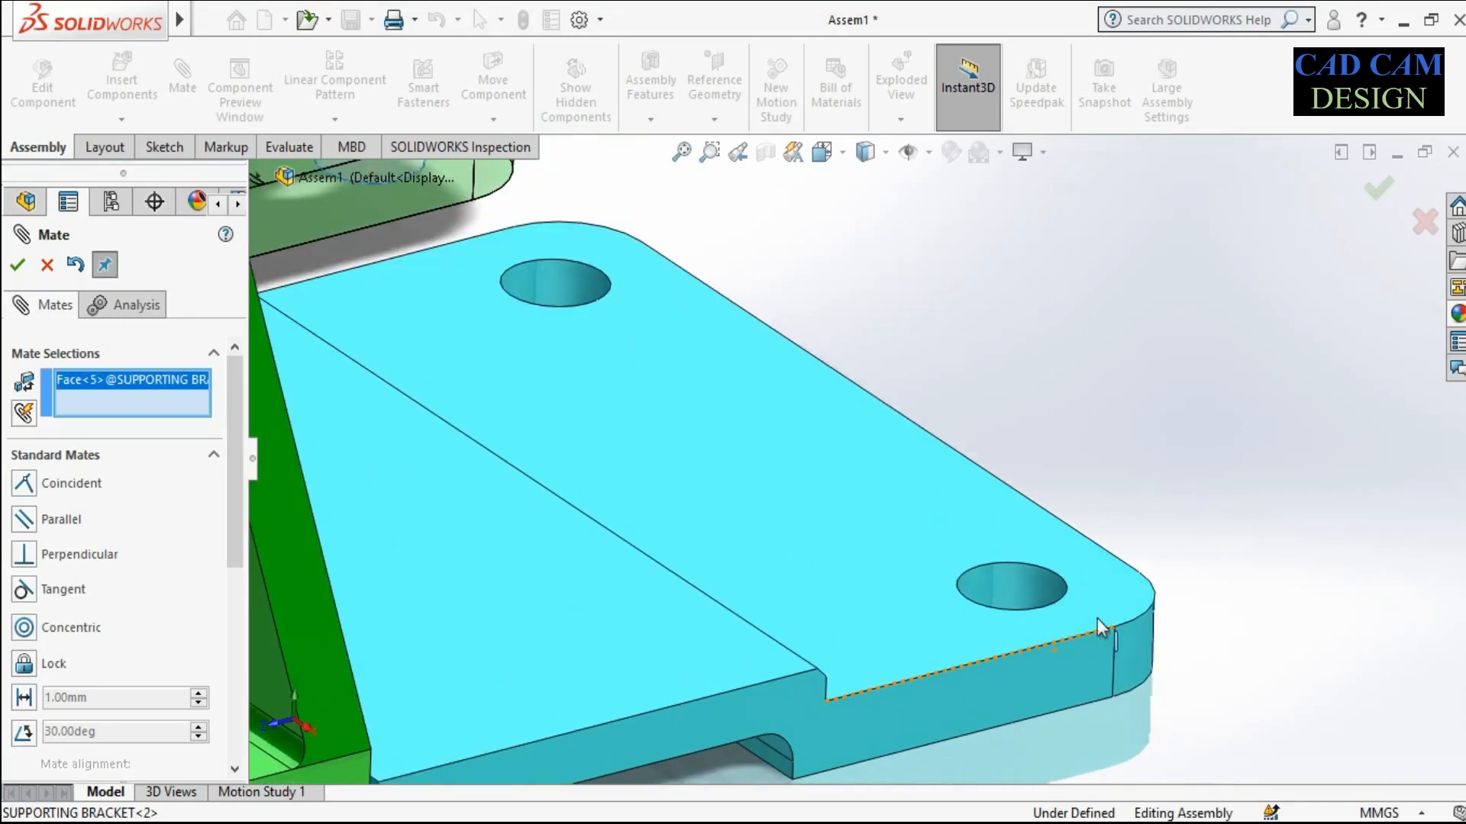
pyautogui.click(1027, 589)
pyautogui.scroll(-3, 1027, 589)
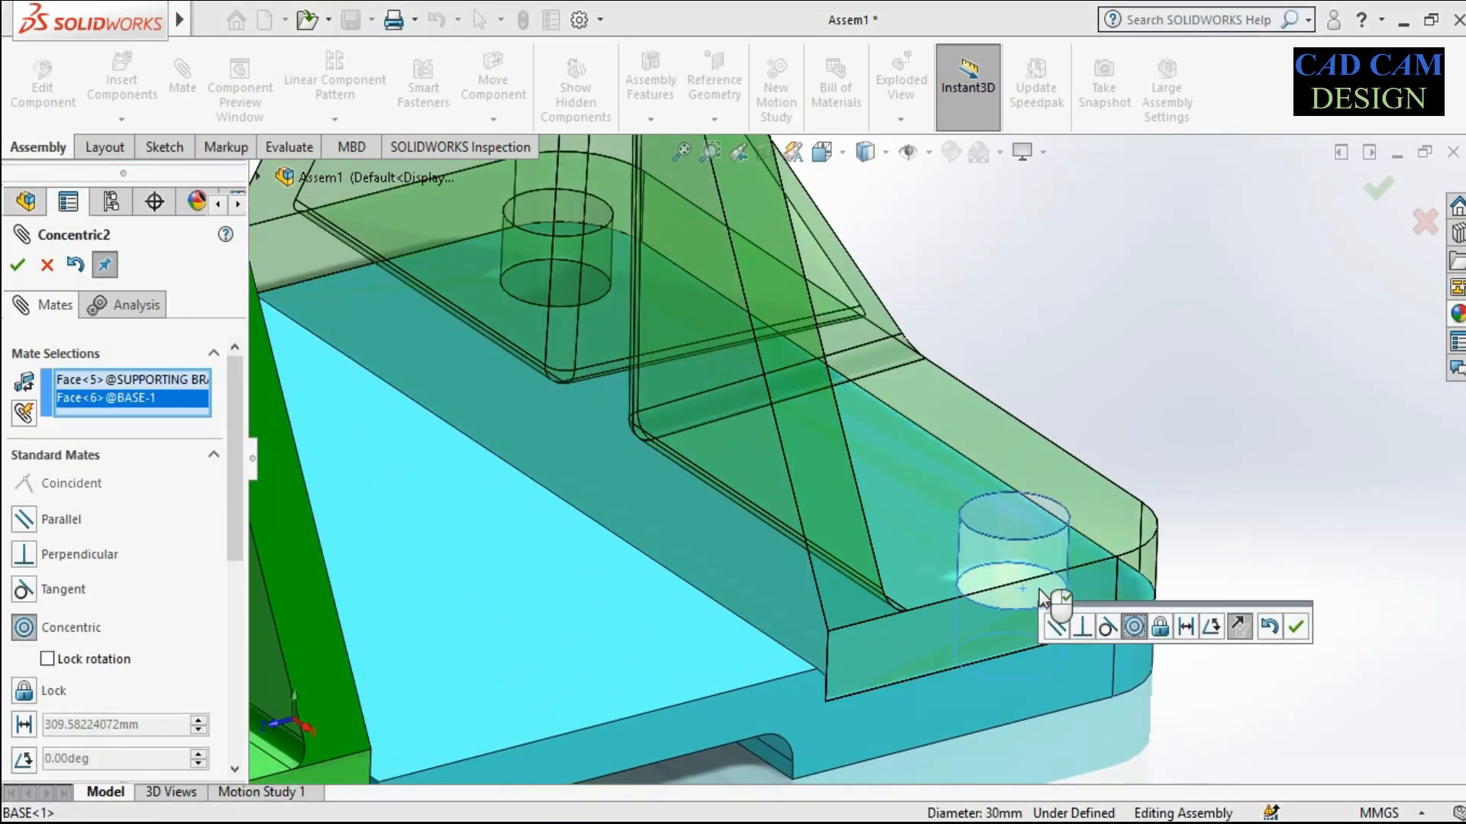
pyautogui.click(1295, 627)
pyautogui.scroll(1, 896, 510)
pyautogui.scroll(4, 896, 510)
pyautogui.moveTo(887, 516)
pyautogui.mouseDown(button='middle')
pyautogui.moveTo(816, 465)
pyautogui.moveTo(872, 518)
pyautogui.mouseUp(button='middle')
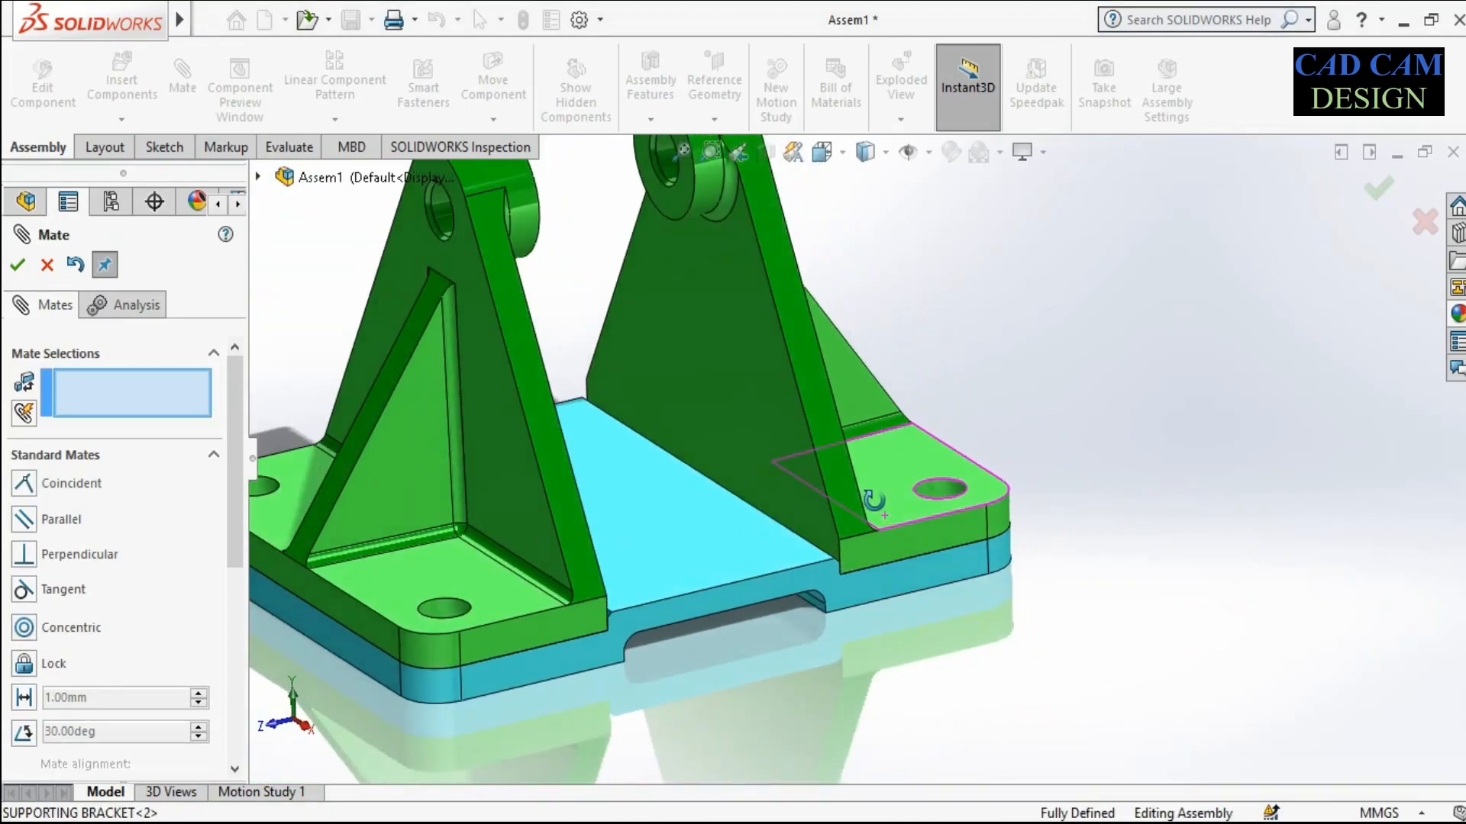
pyautogui.scroll(3, 873, 518)
pyautogui.scroll(-2, 752, 275)
pyautogui.scroll(2, 899, 543)
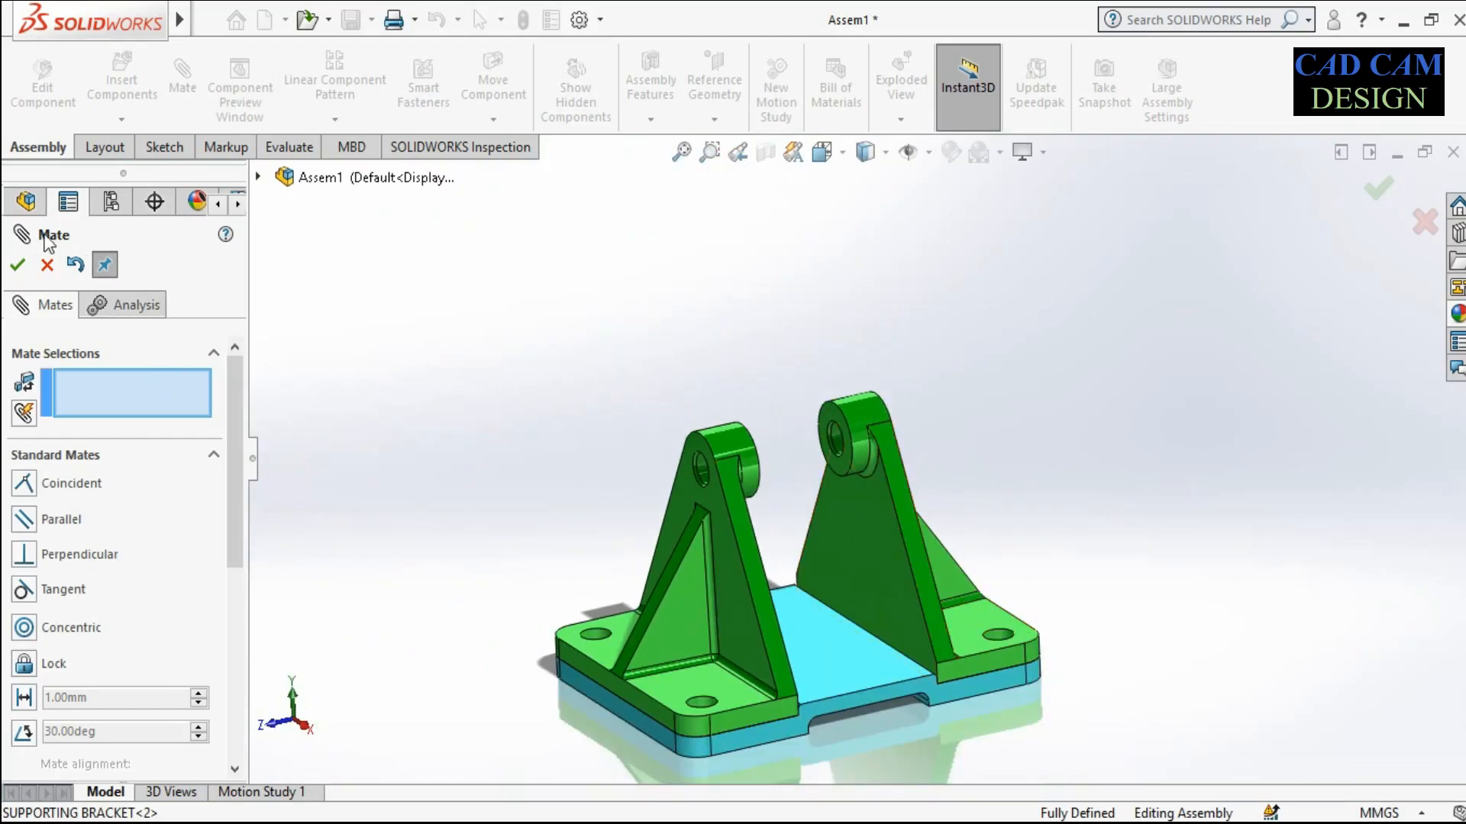
pyautogui.click(18, 265)
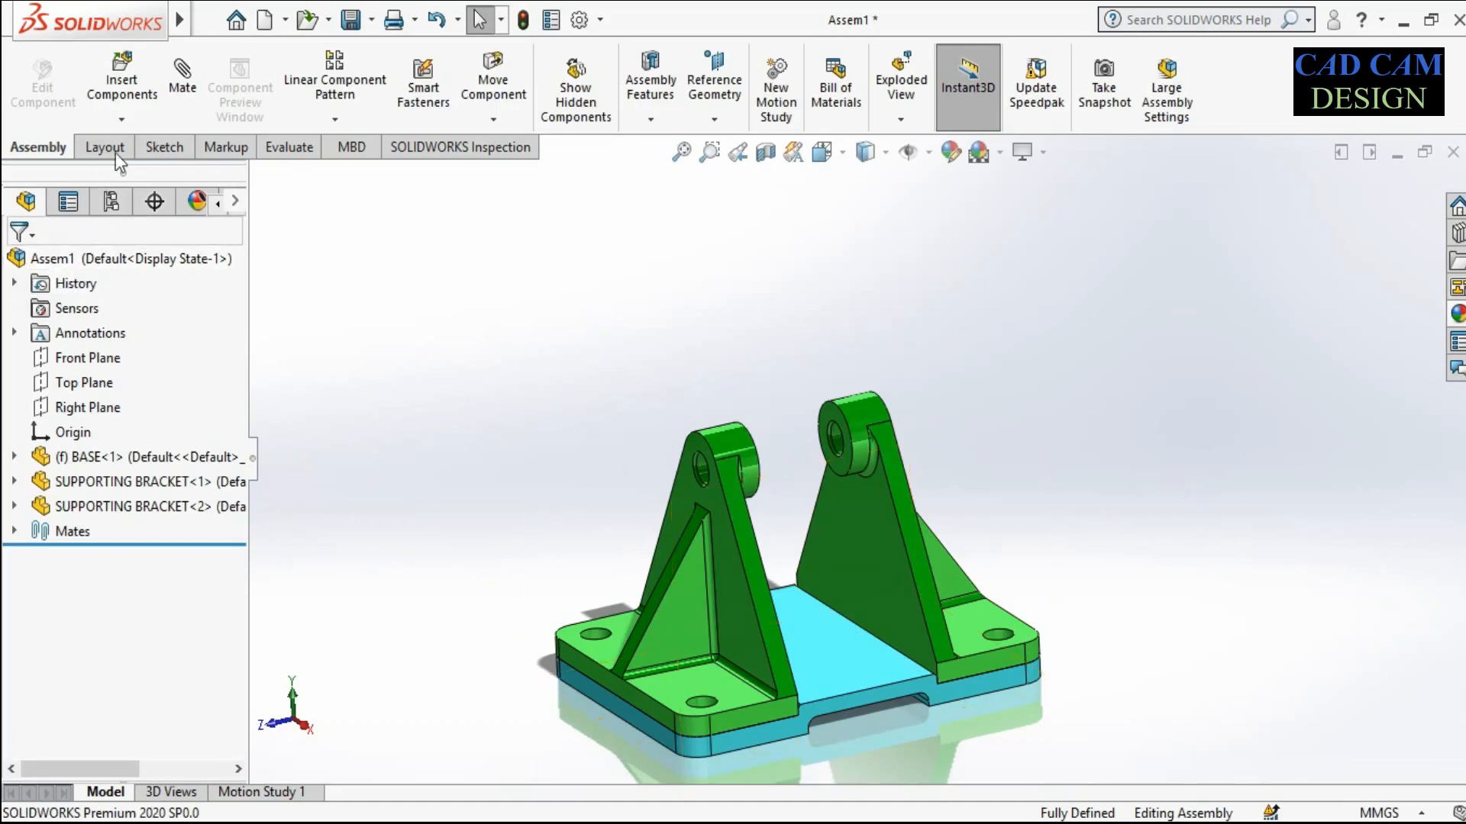
pyautogui.click(123, 88)
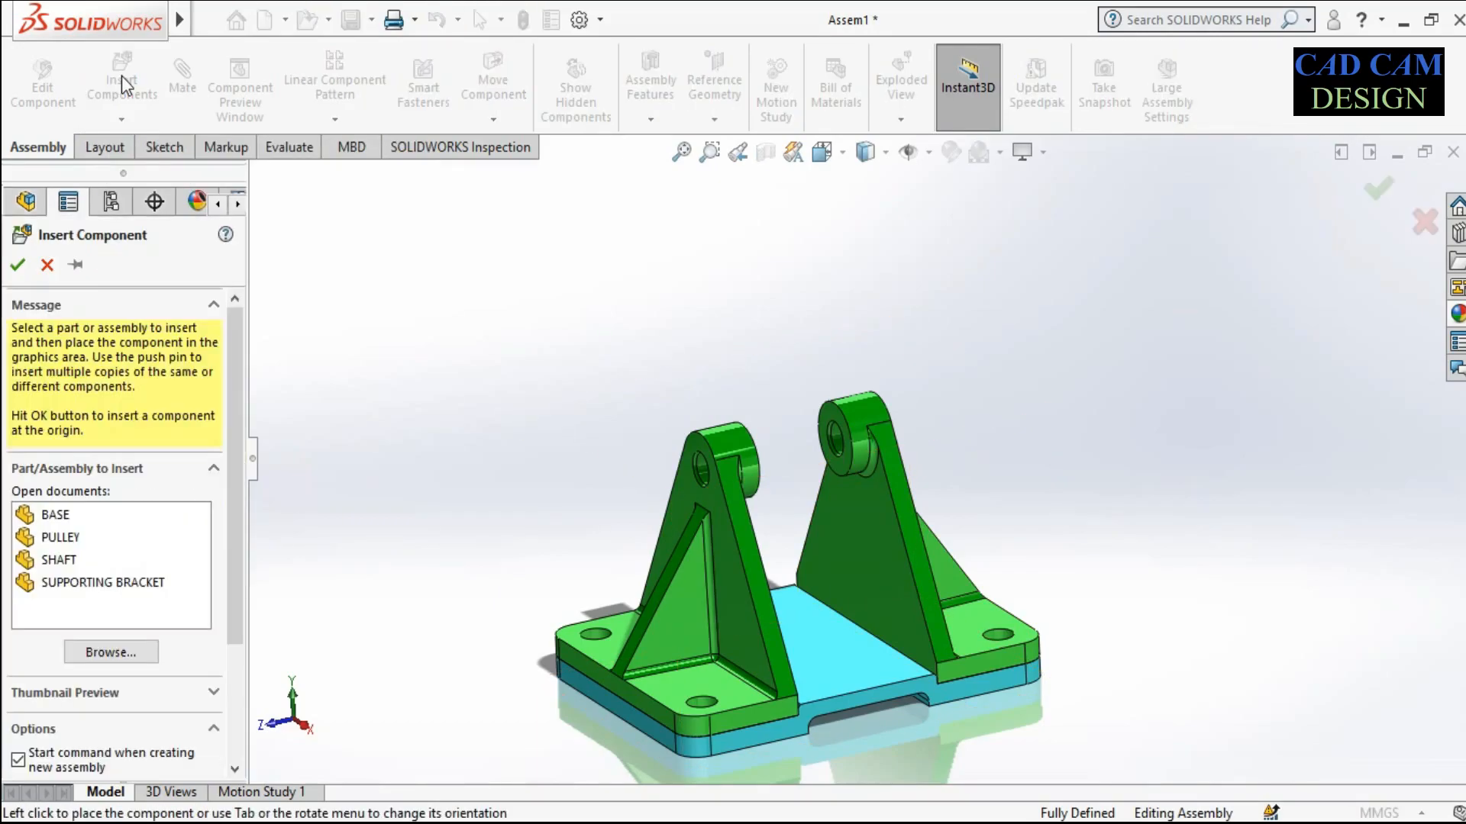
pyautogui.click(55, 537)
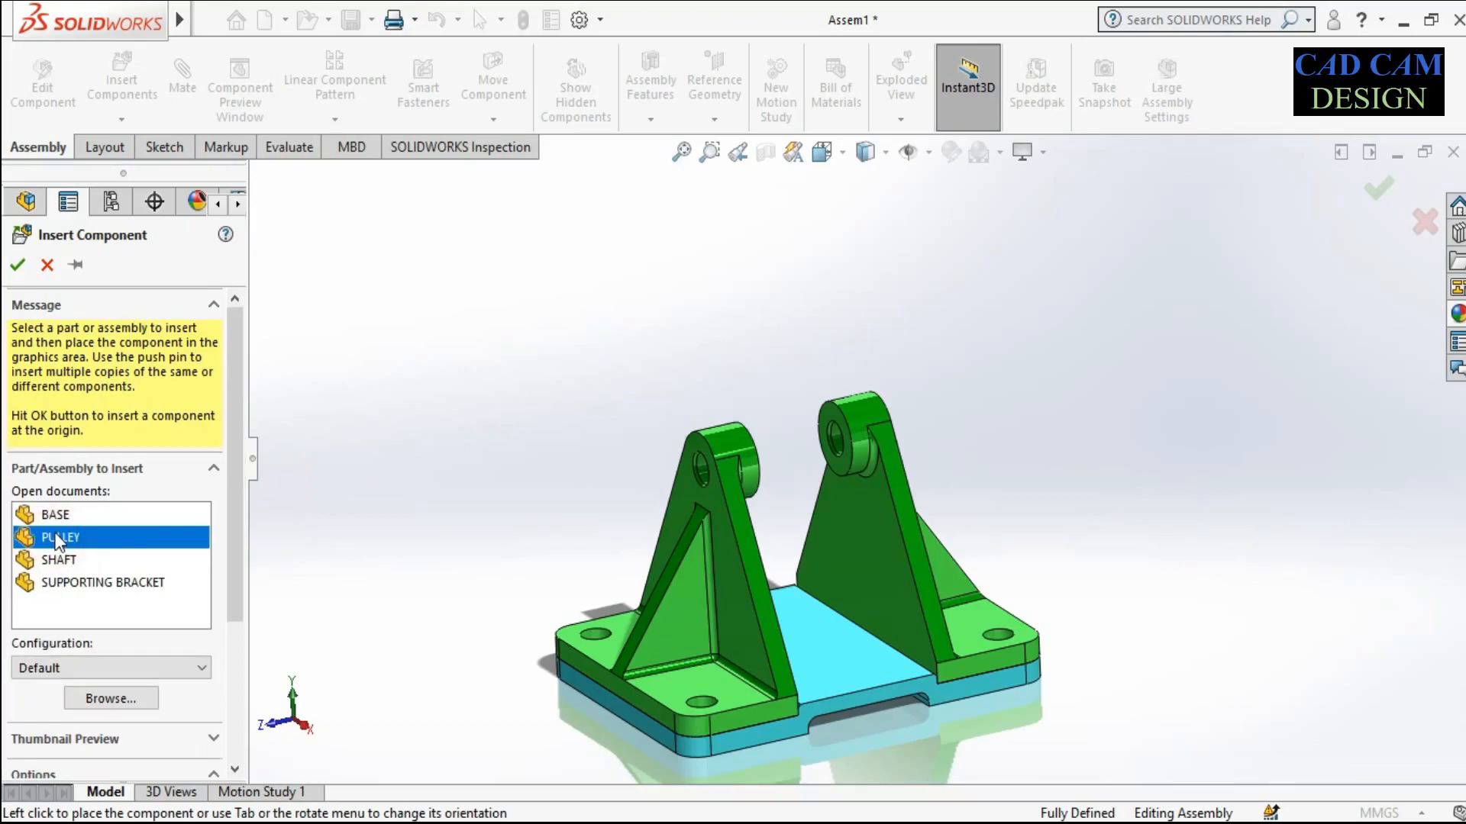
pyautogui.click(48, 265)
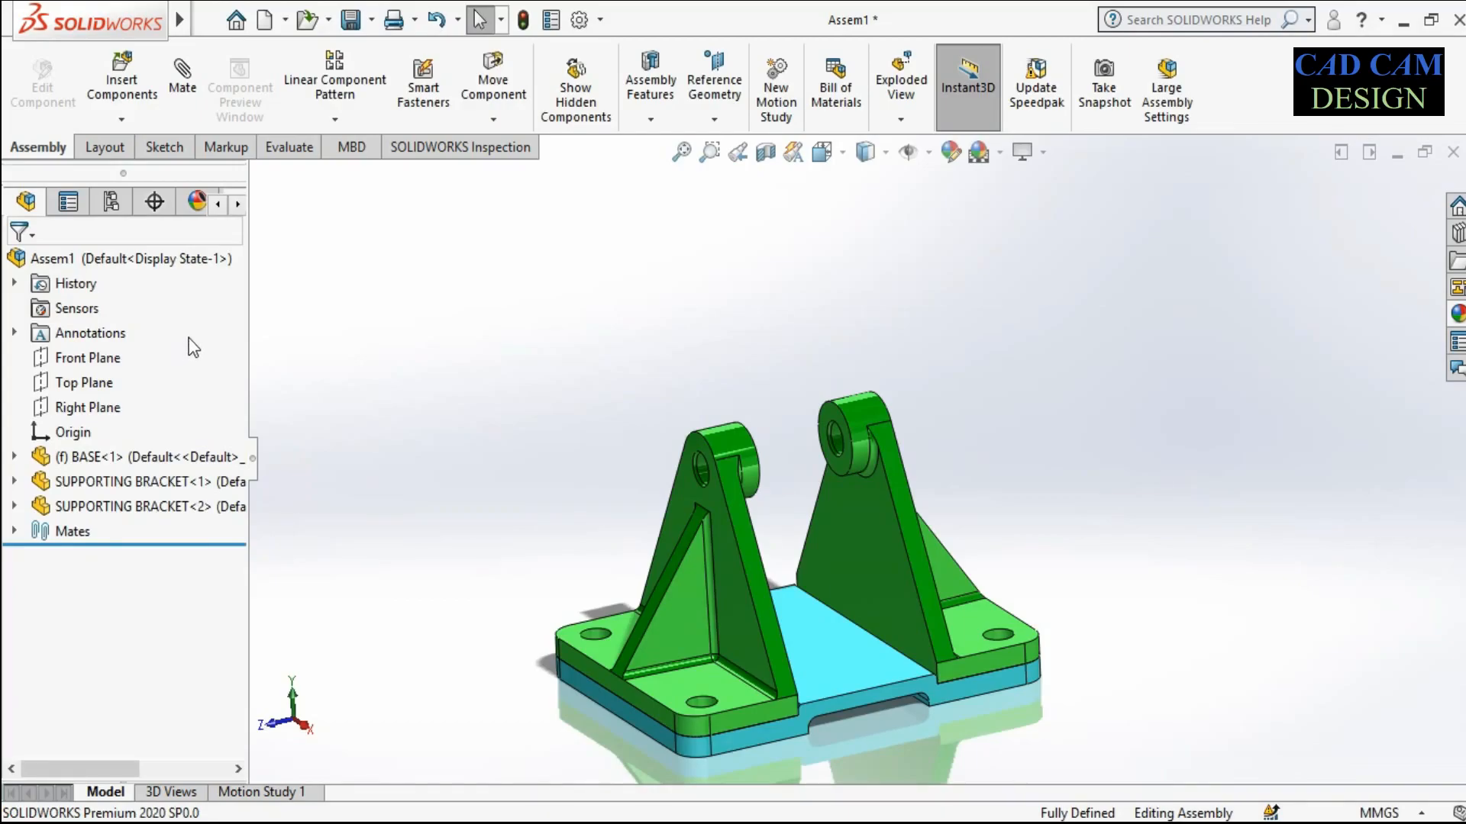
# Create a planar section view of the assembly through the Right Plane of the BASE component
pyautogui.click(765, 152)
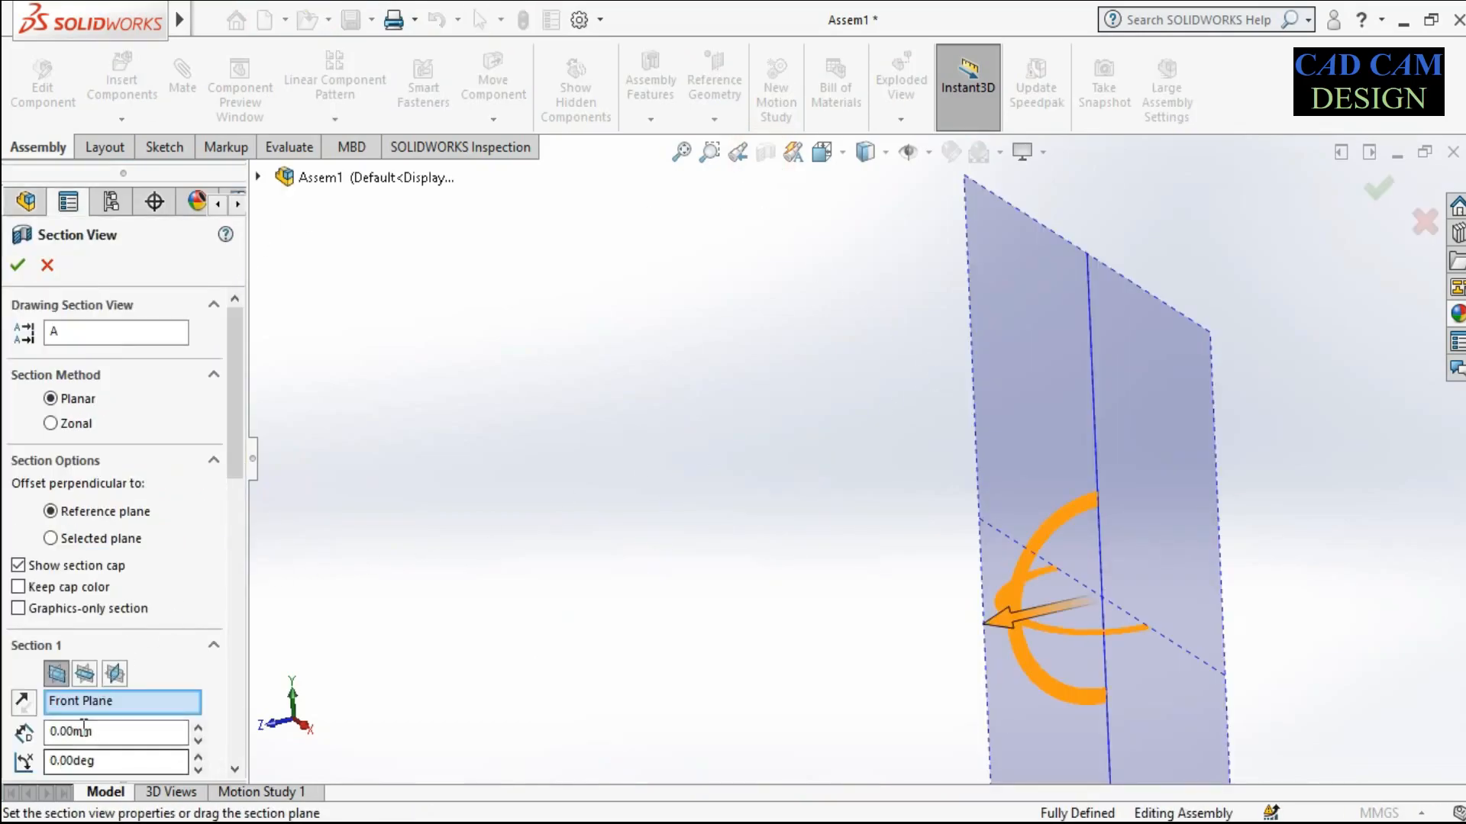
pyautogui.click(85, 673)
pyautogui.click(115, 673)
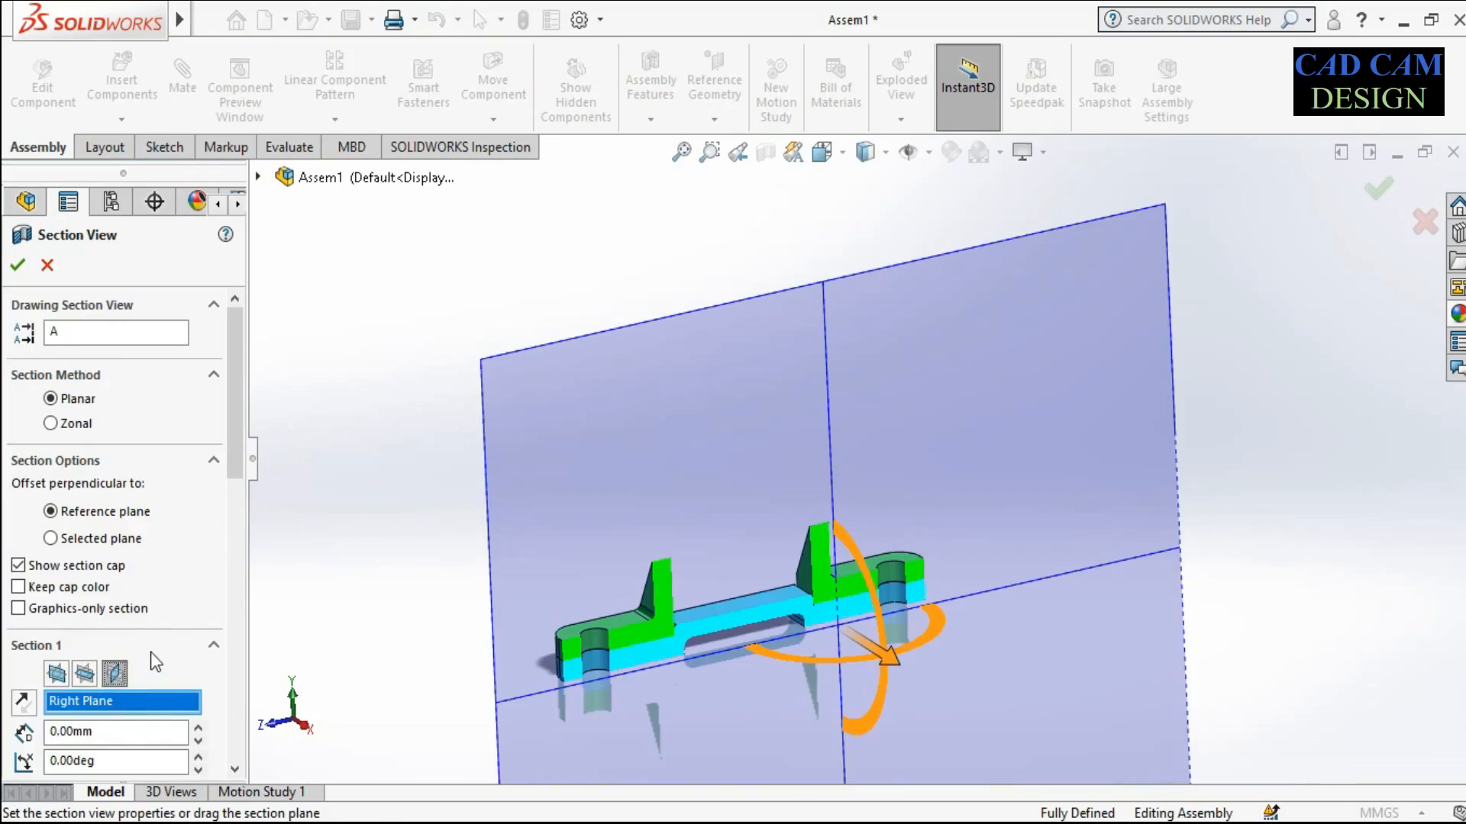
pyautogui.scroll(1, 375, 396)
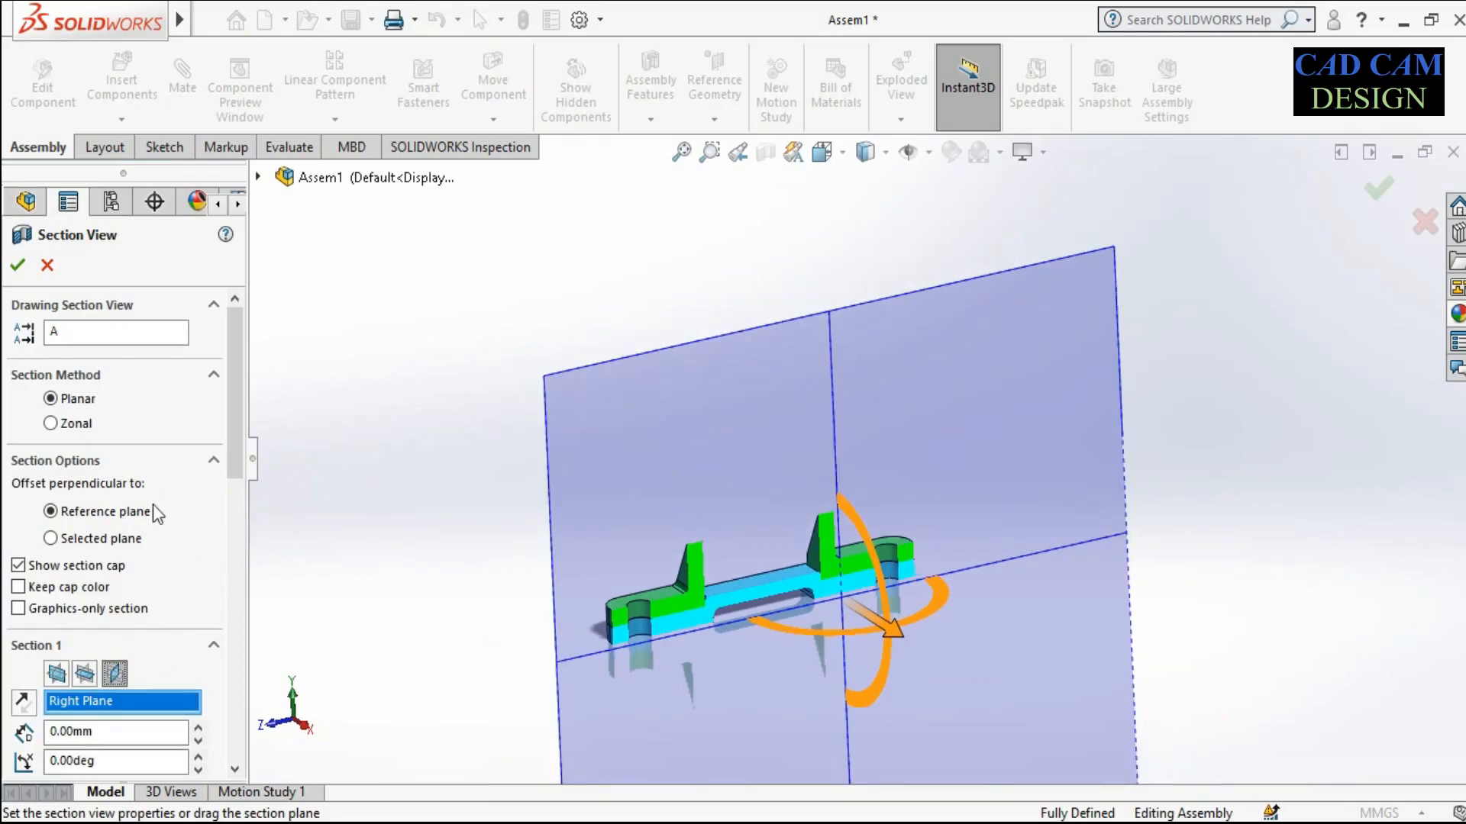
pyautogui.click(258, 177)
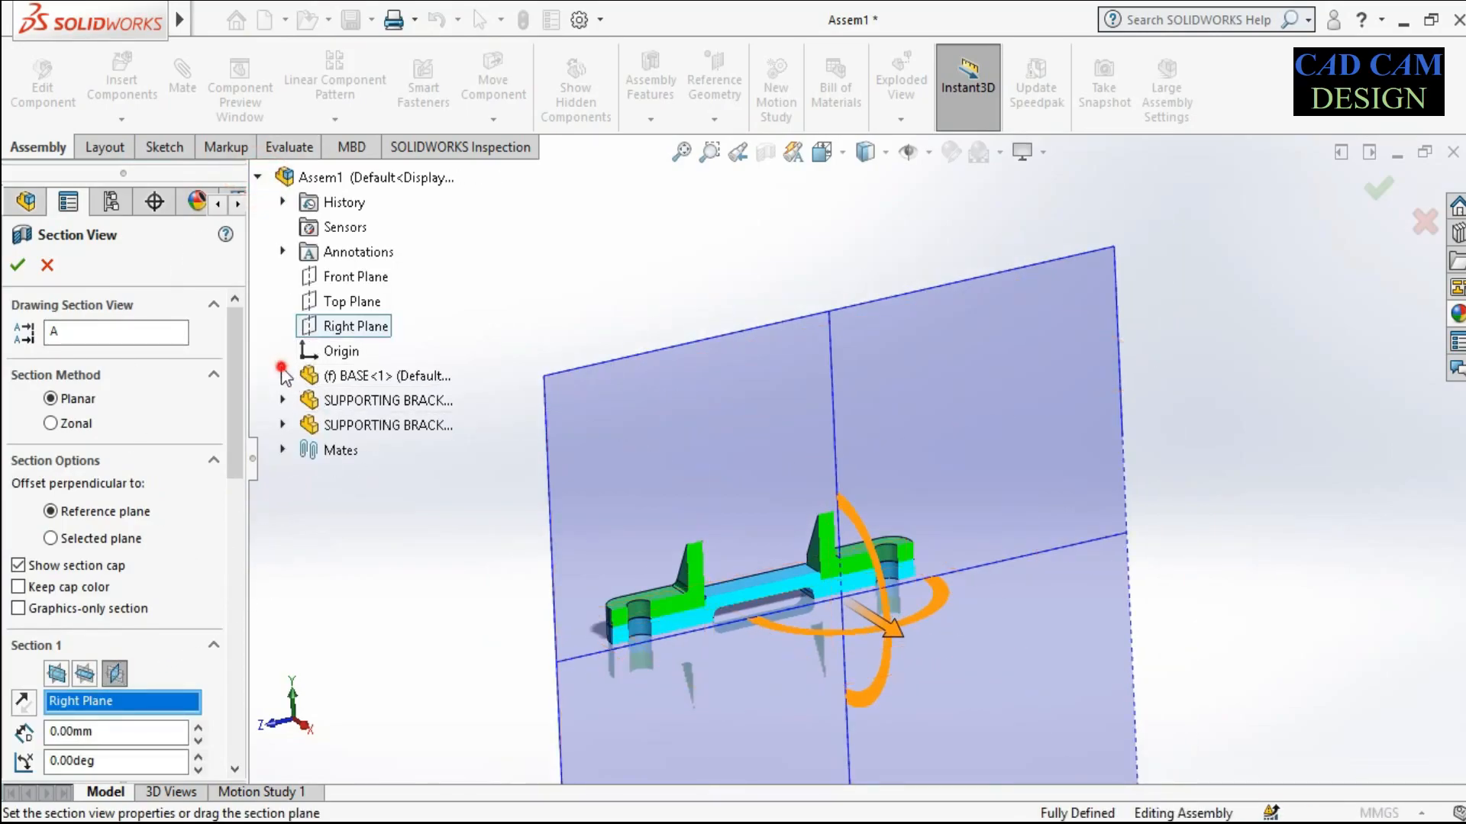
pyautogui.click(300, 375)
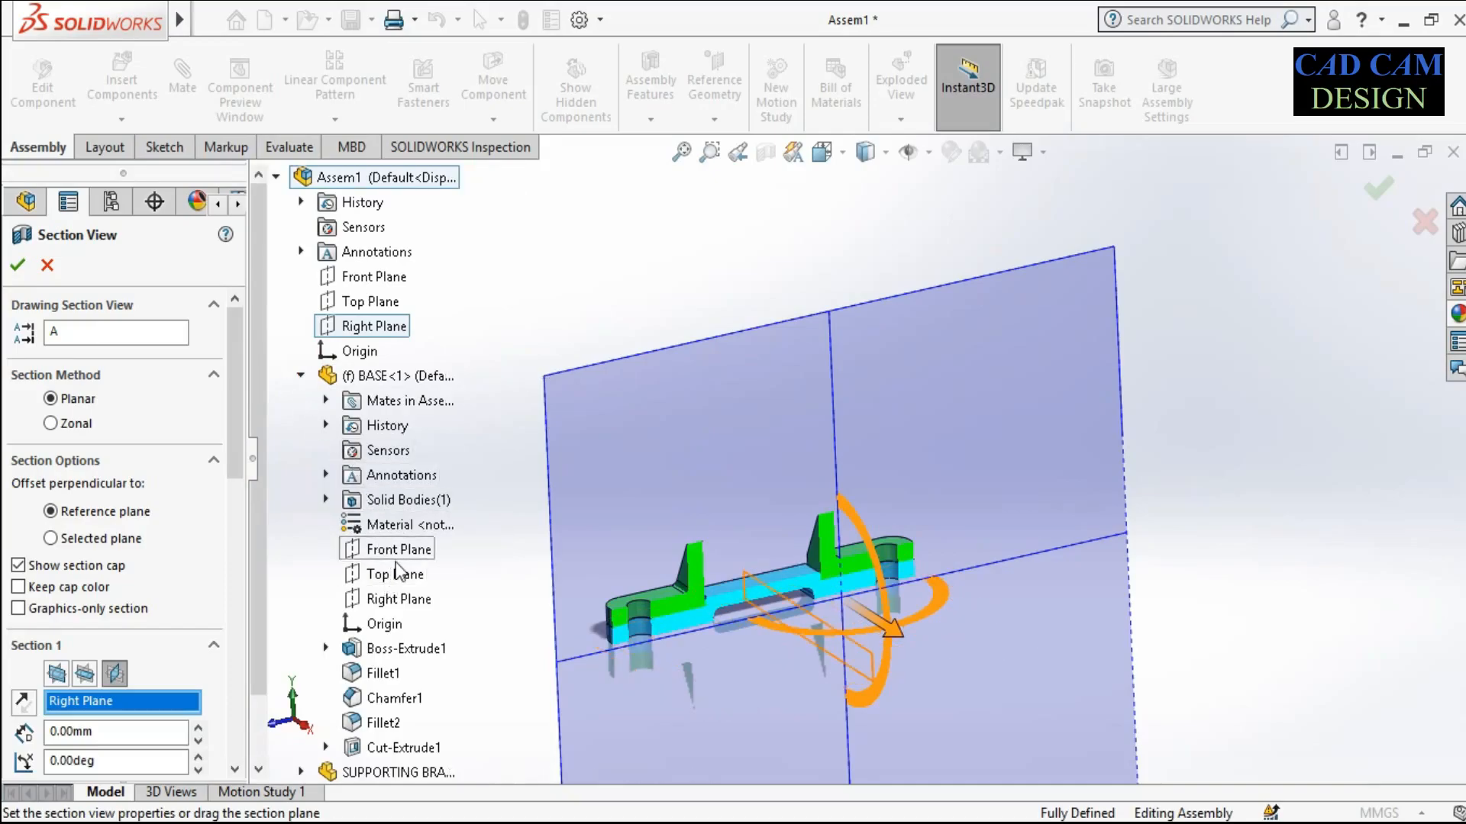
pyautogui.click(397, 598)
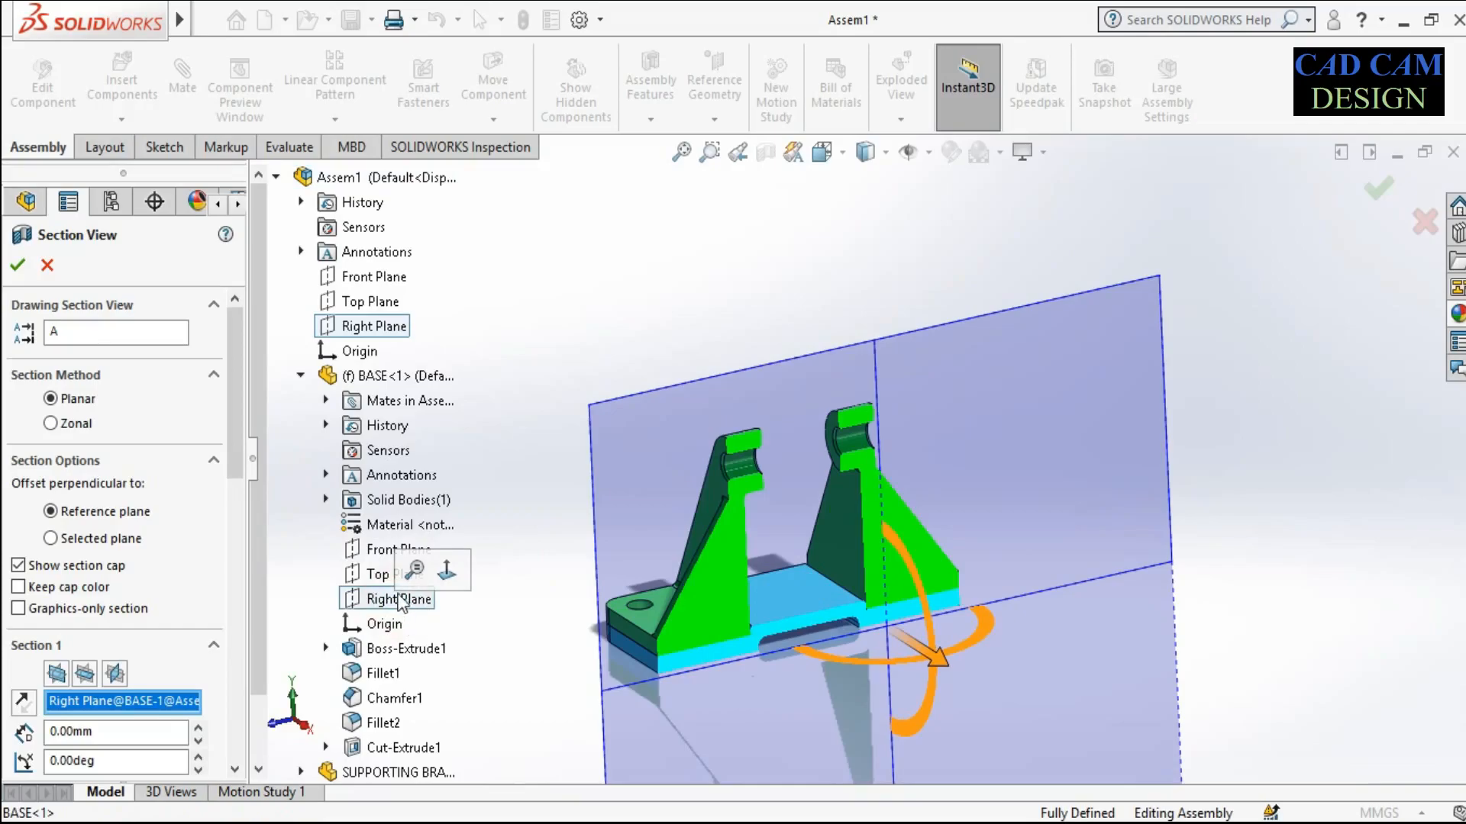
pyautogui.click(1382, 189)
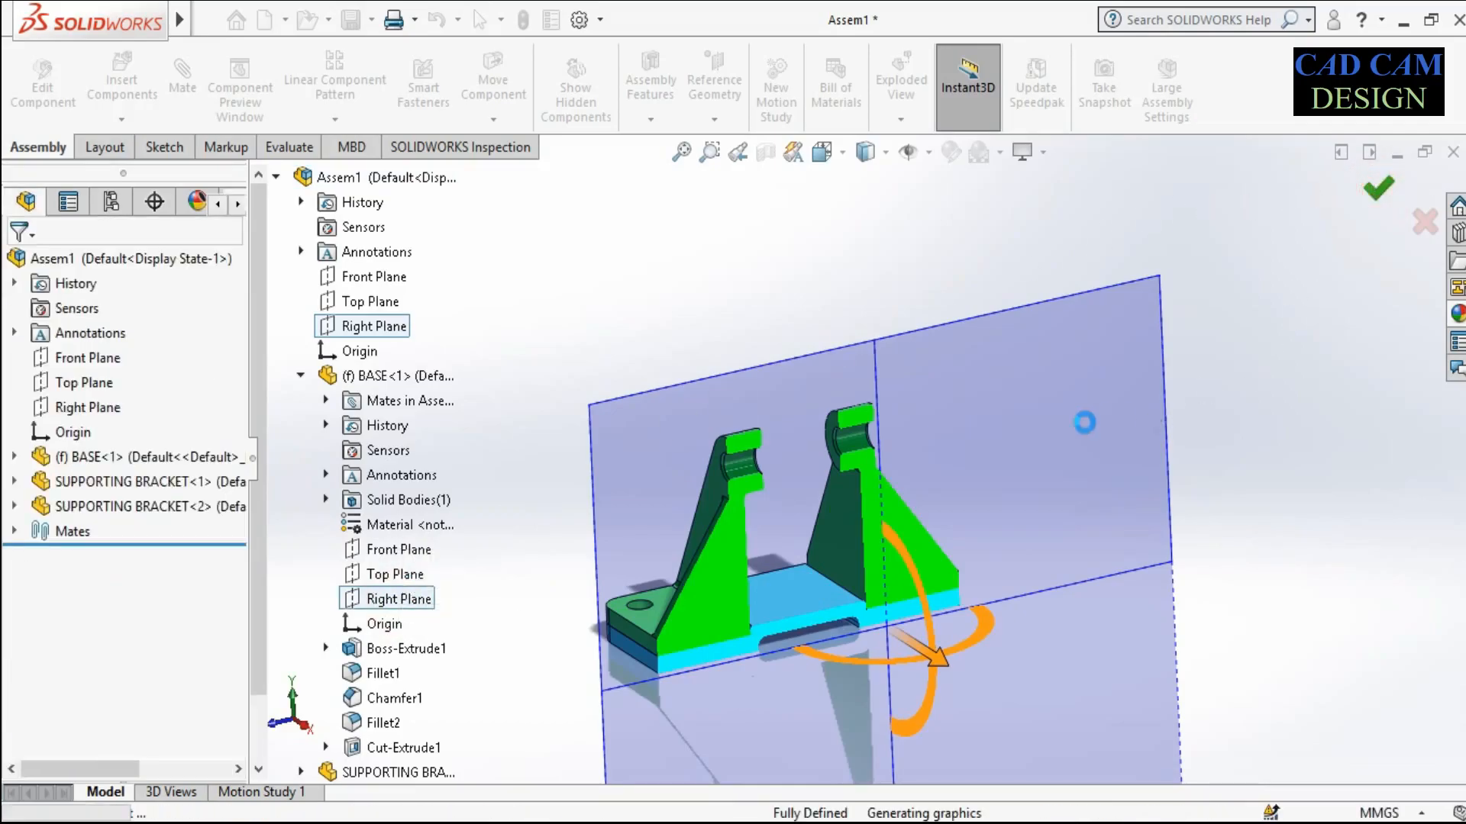
pyautogui.scroll(-2, 699, 557)
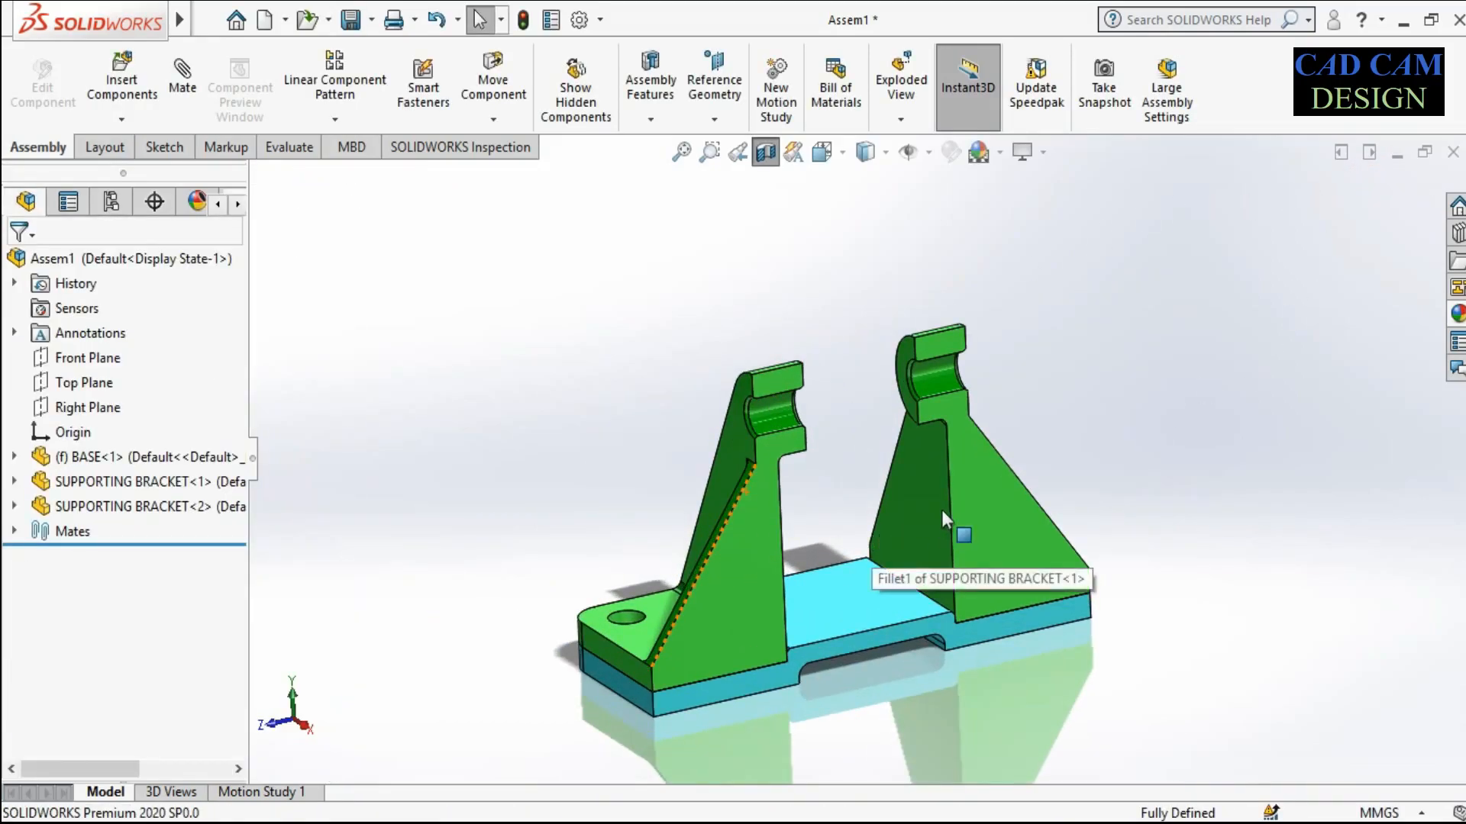
# Insert the PULLEY component, placing it in free space in front of the first supporting bracket
pyautogui.click(140, 71)
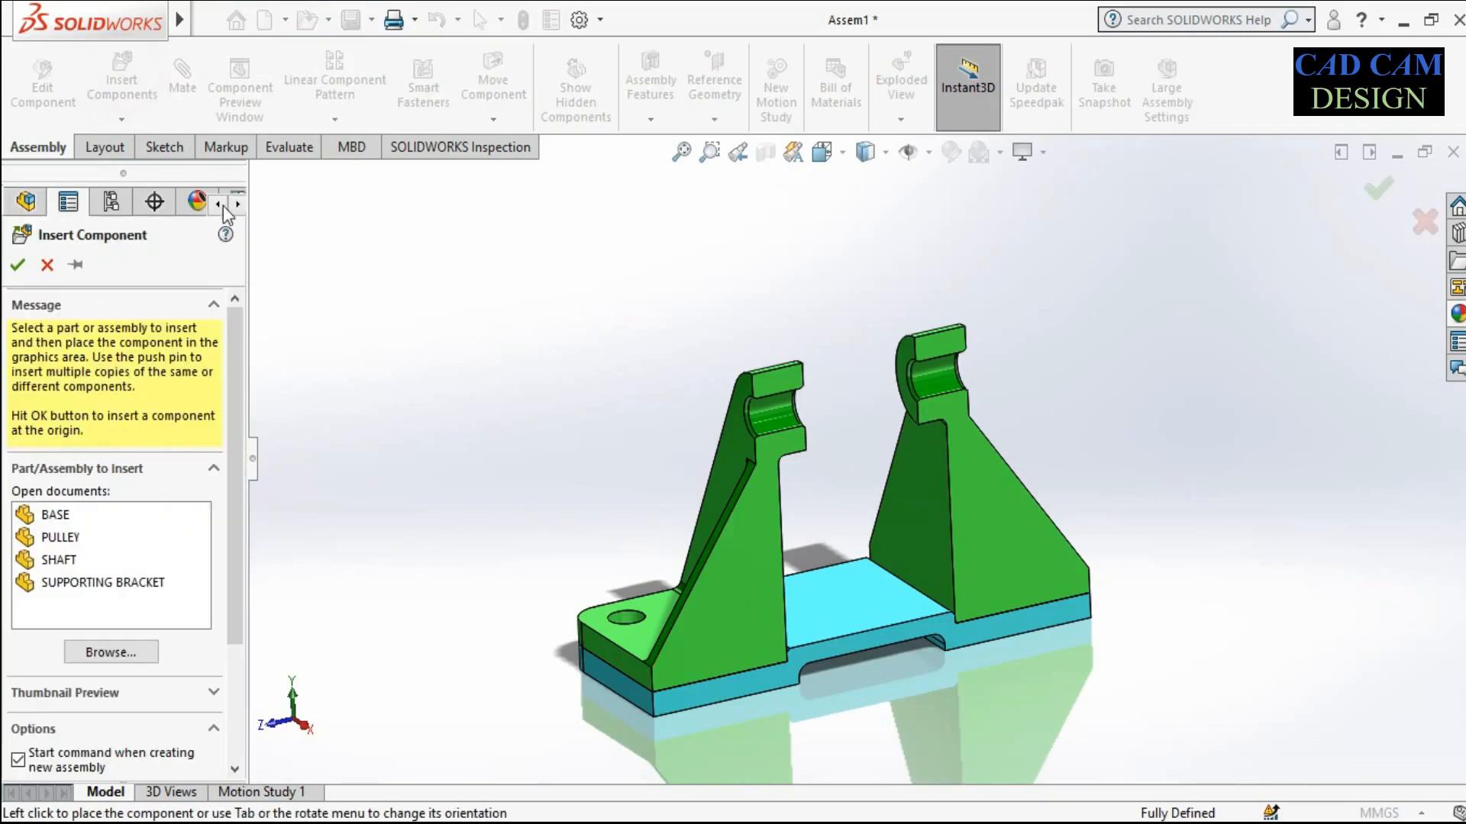
pyautogui.click(55, 539)
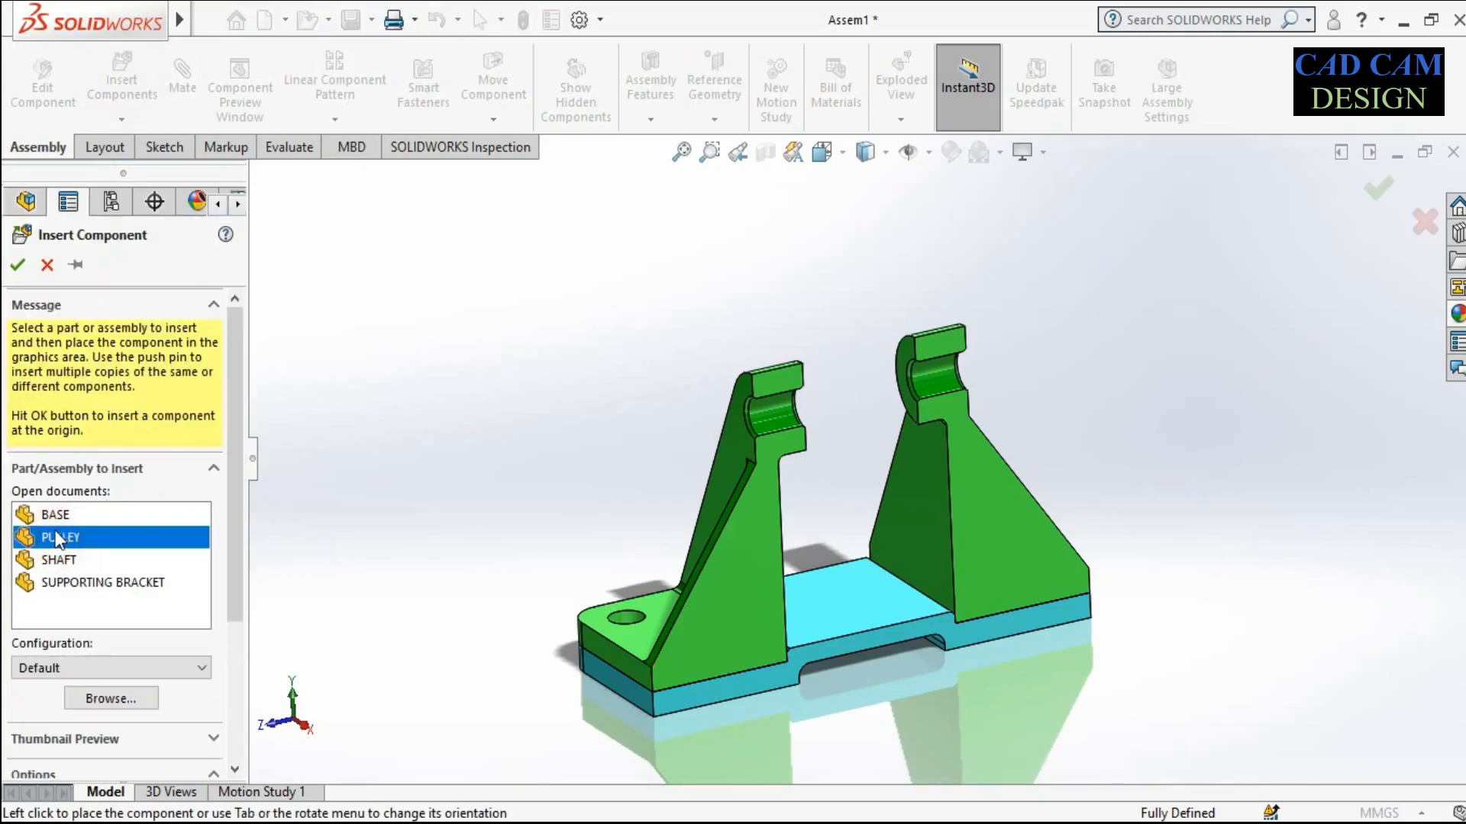
pyautogui.click(412, 366)
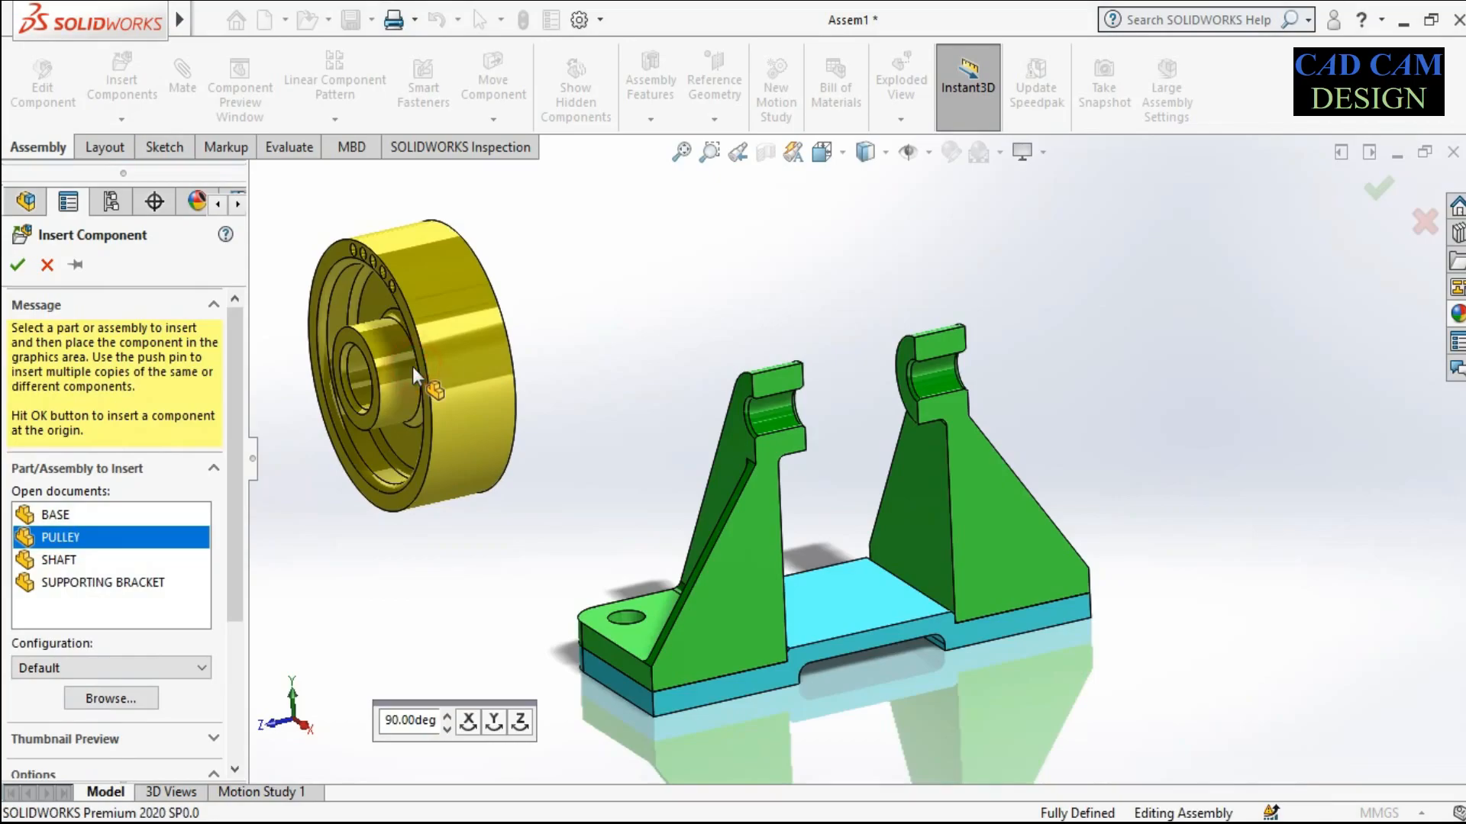
# Add a concentric mate between the pulley's central bore and the first supporting bracket's half-round shaft seat
pyautogui.click(360, 374)
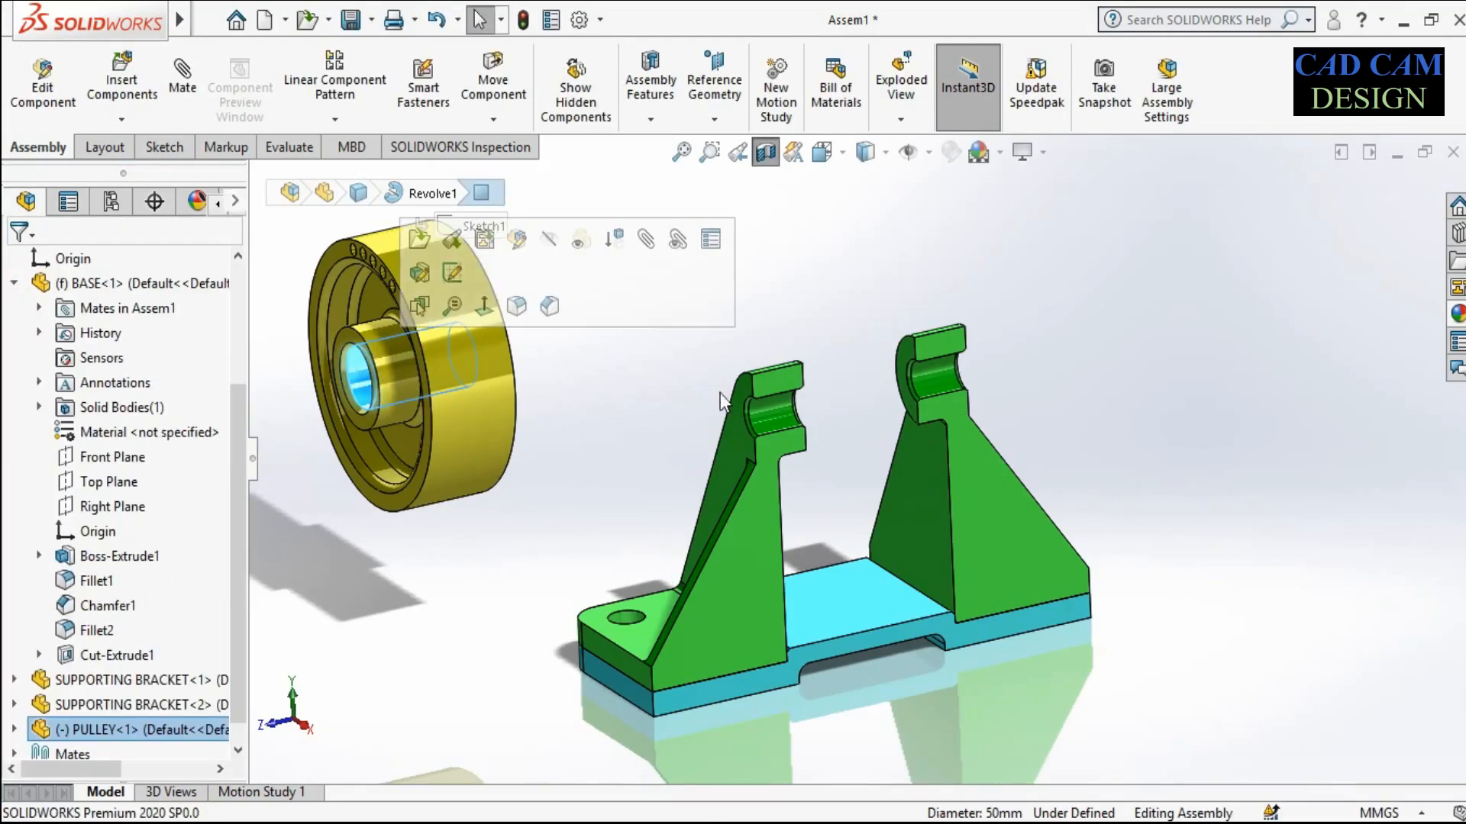
pyautogui.click(780, 416)
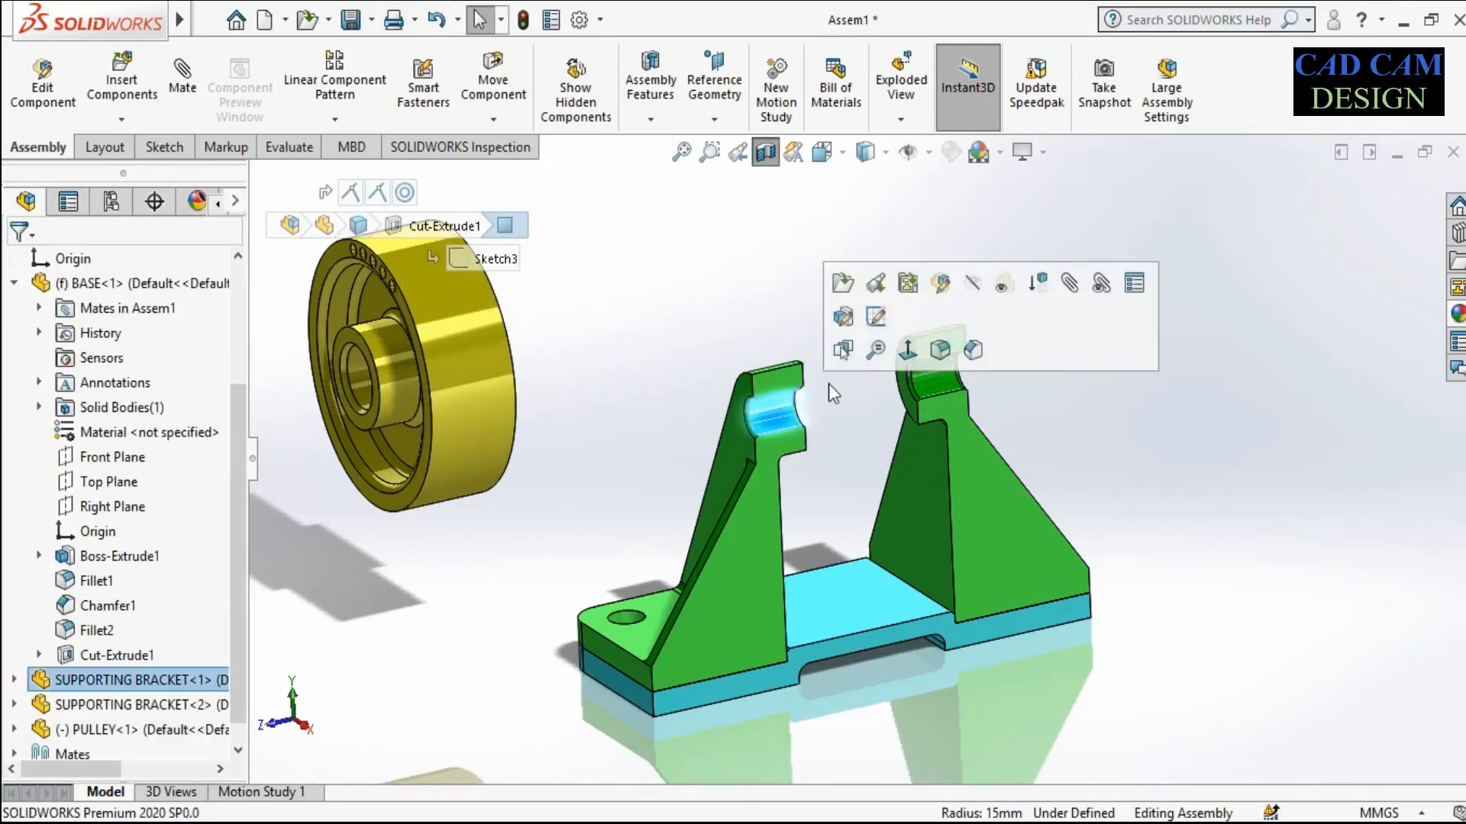
pyautogui.click(182, 84)
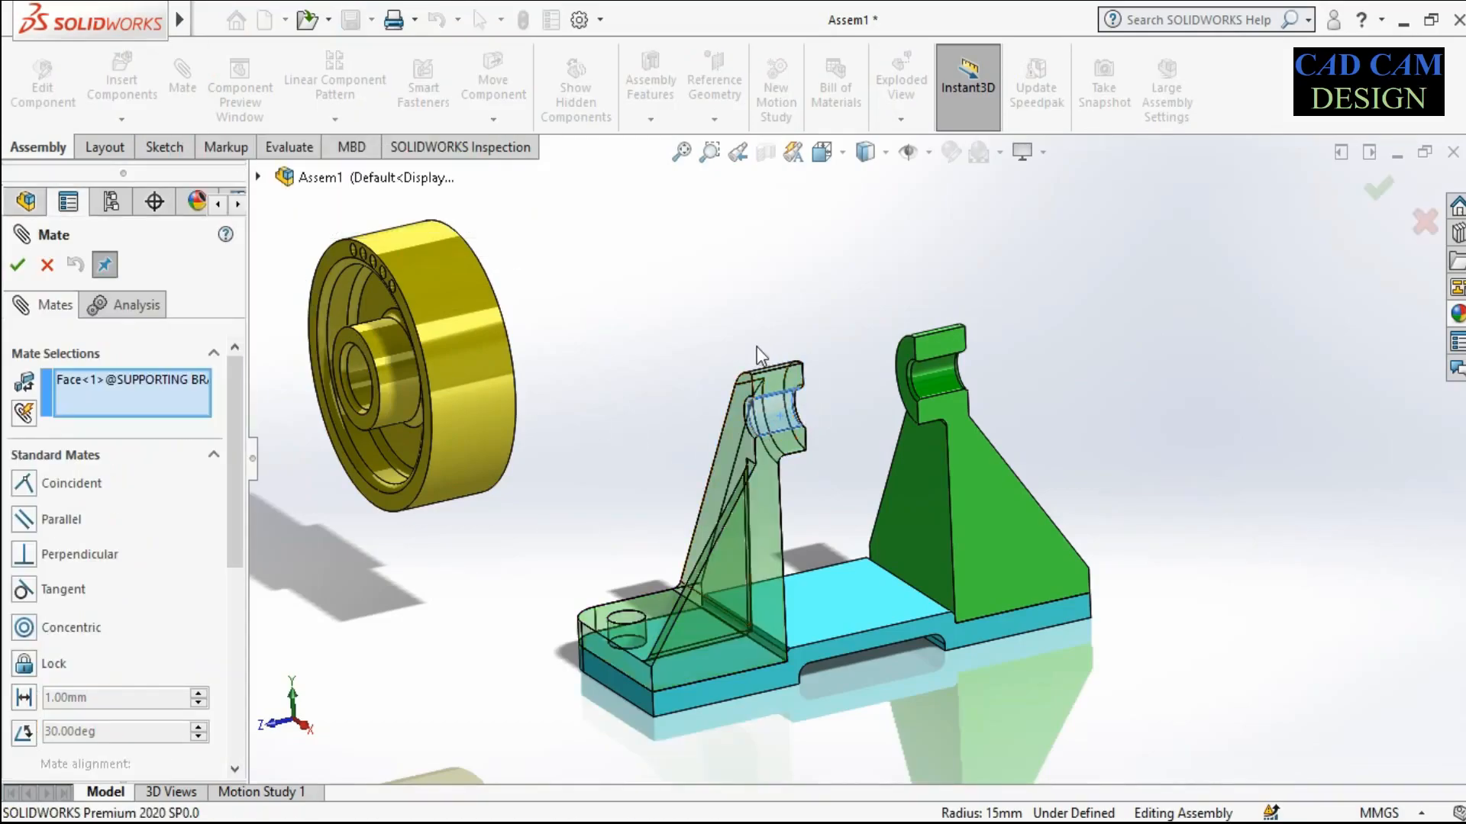
pyautogui.scroll(-3, 382, 366)
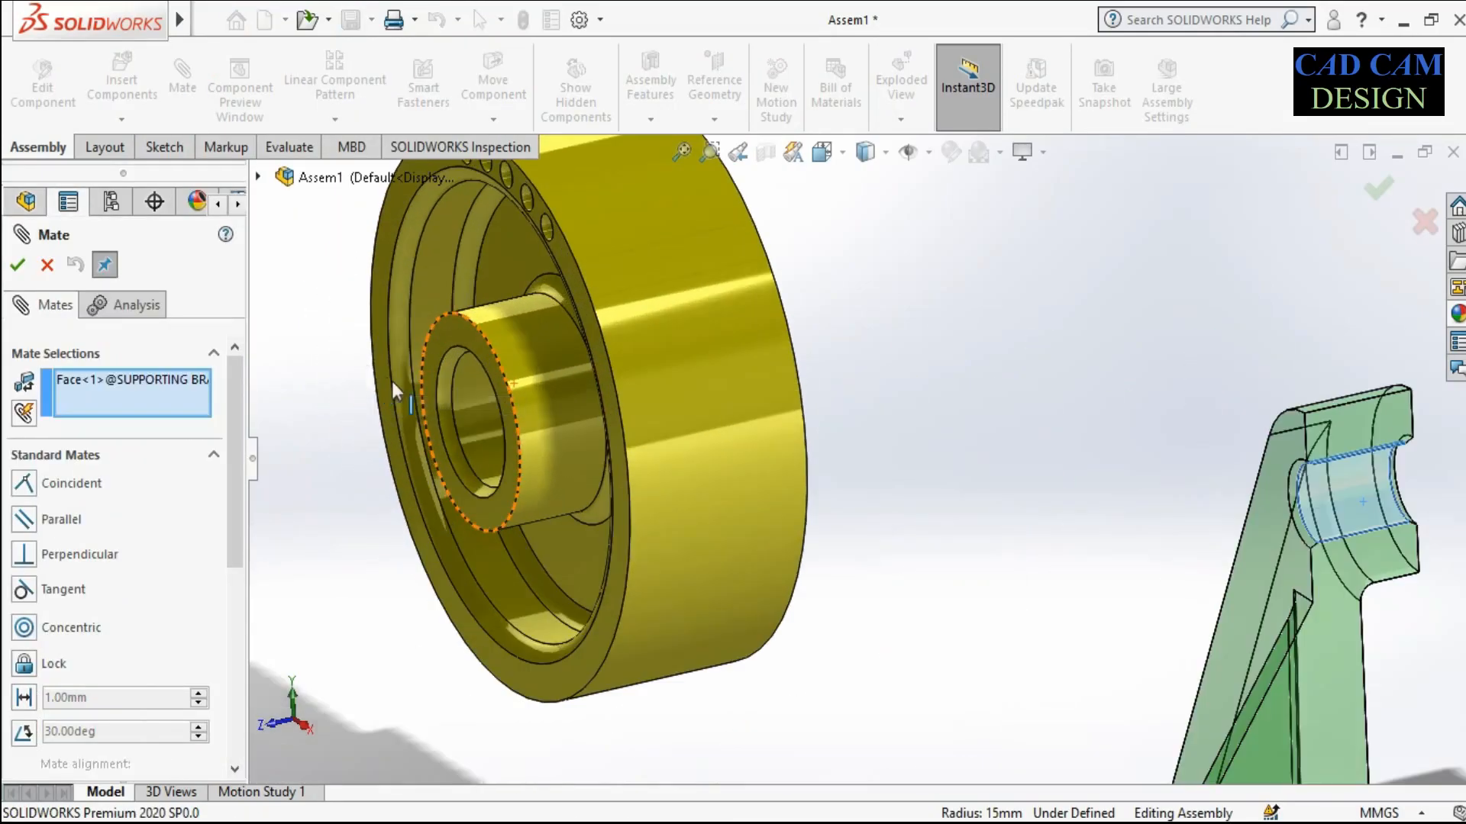
pyautogui.click(485, 414)
pyautogui.scroll(5, 507, 327)
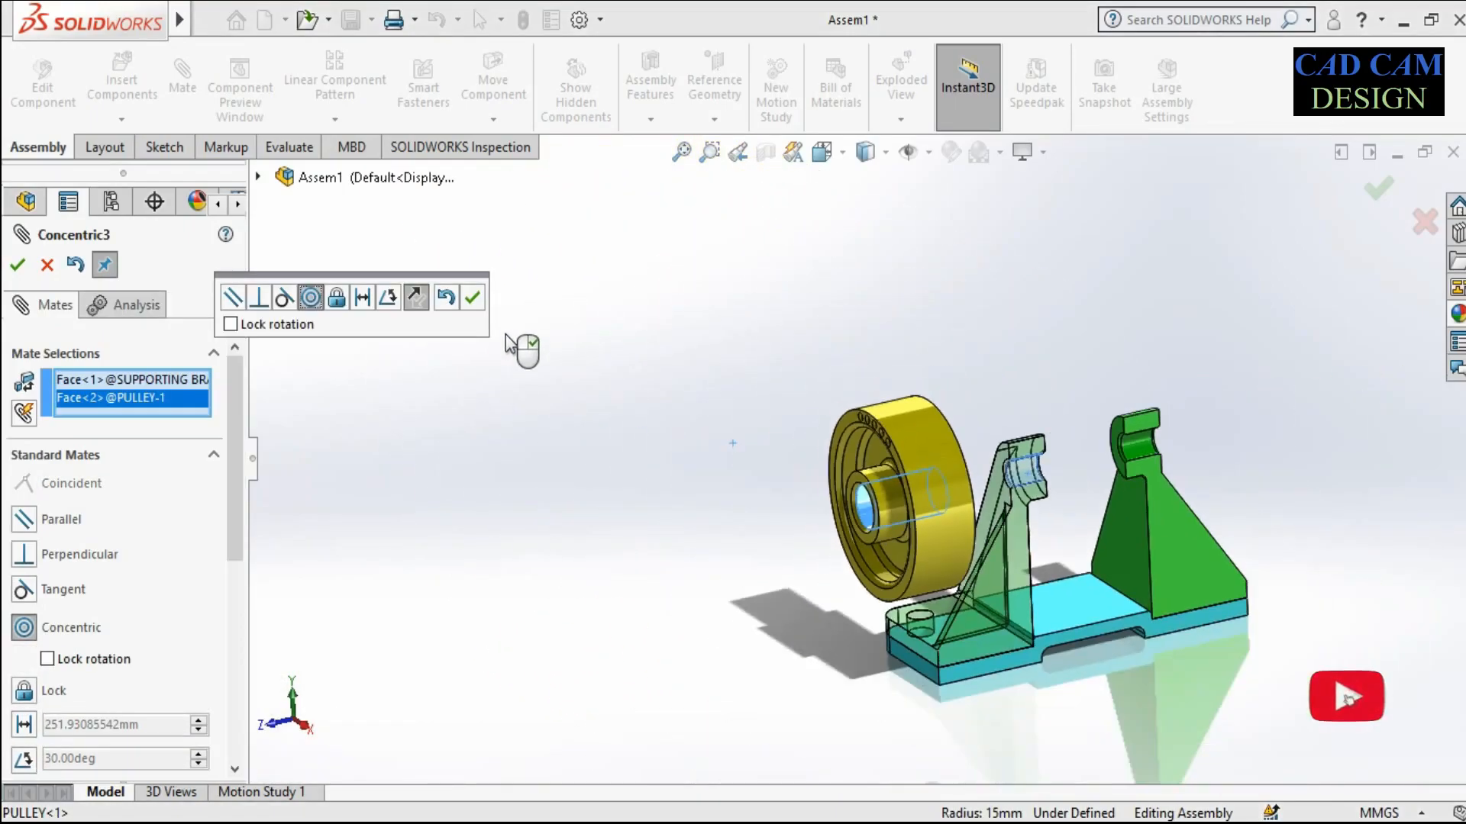
pyautogui.scroll(-3, 1263, 529)
pyautogui.scroll(2, 839, 466)
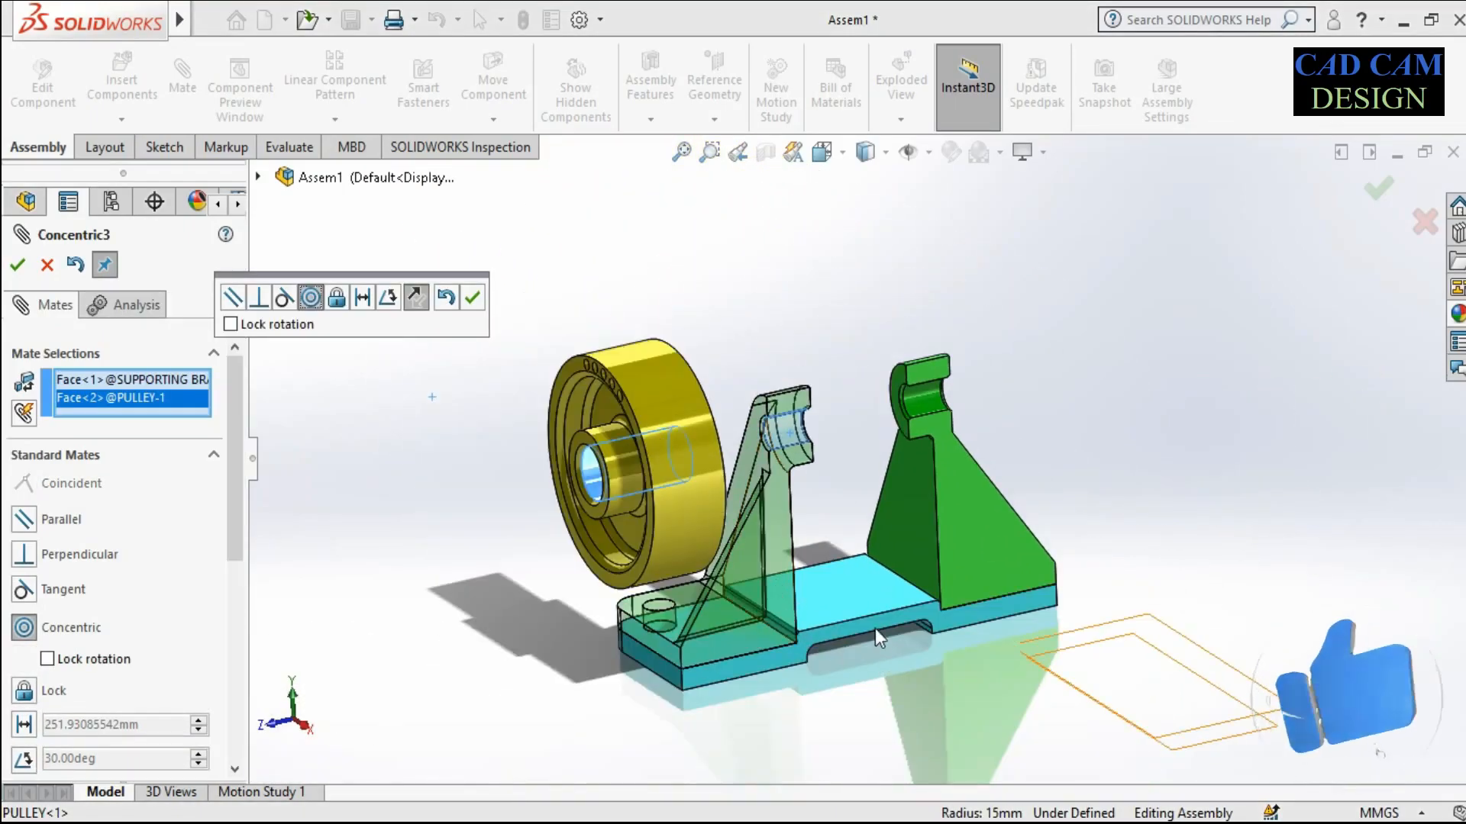
pyautogui.click(472, 297)
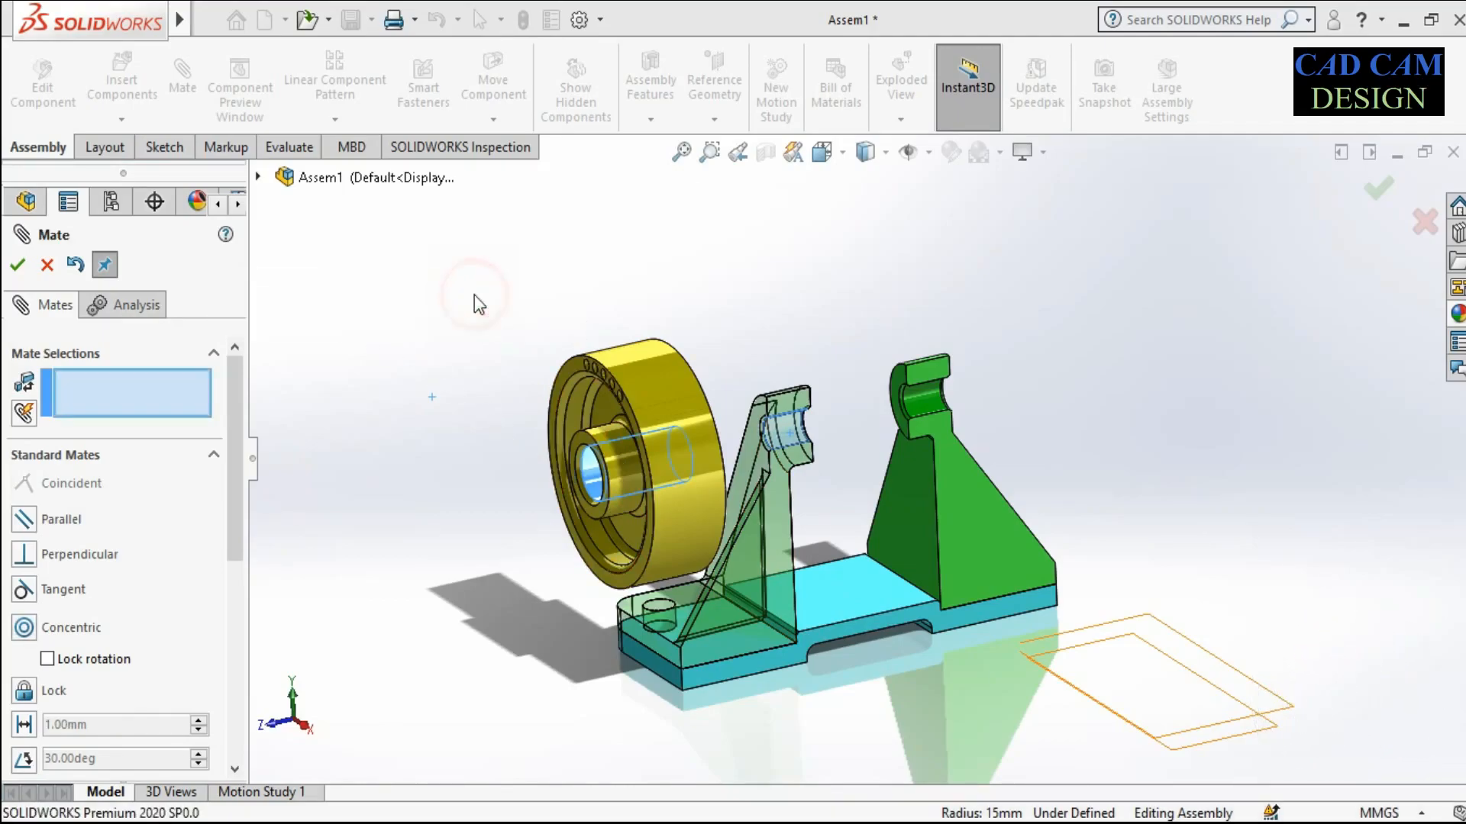
# Add a coincident mate between the Front Plane of BASE and the Front Plane of PULLEY, and finish mating
pyautogui.click(258, 177)
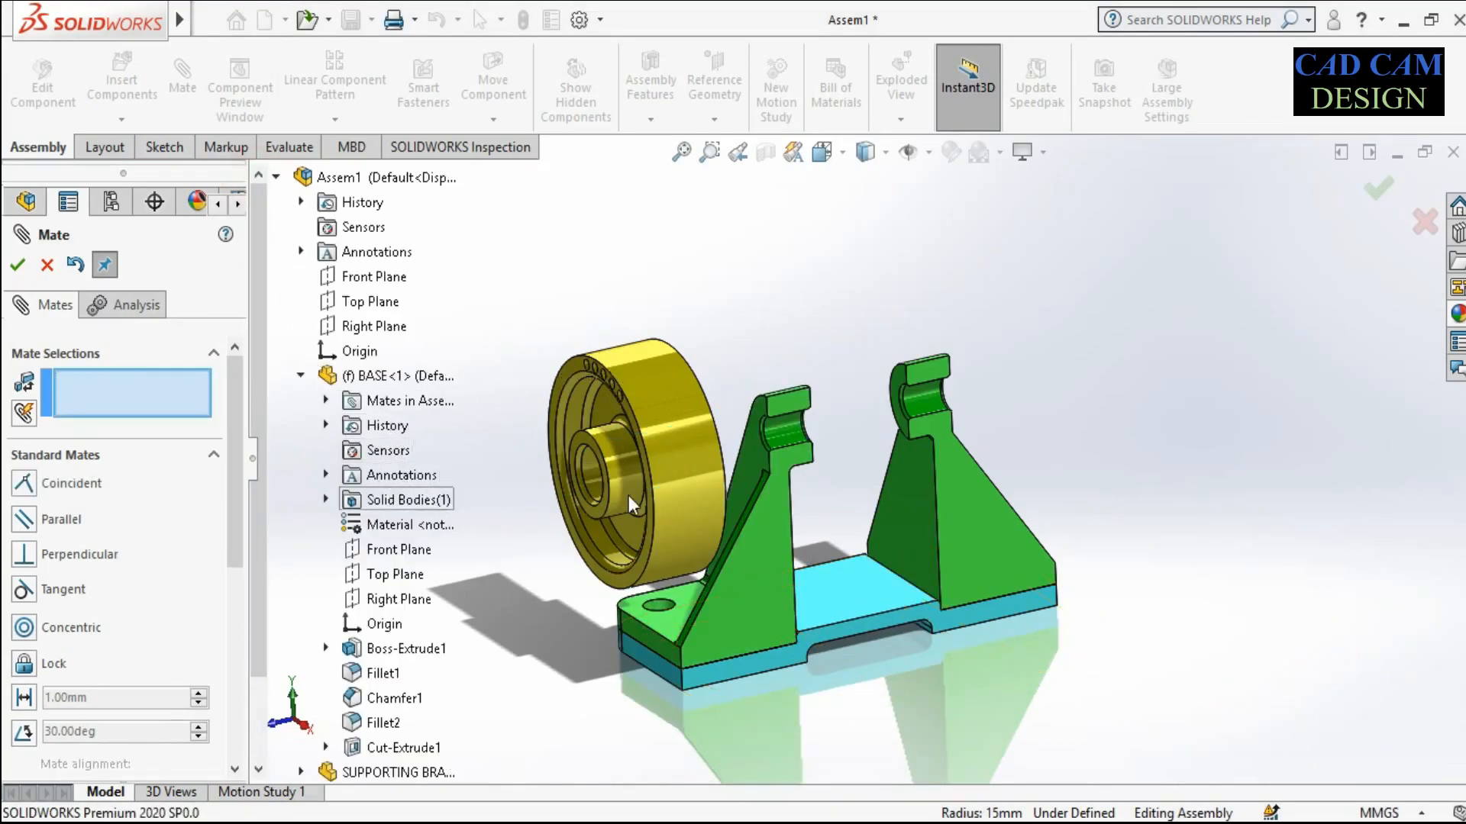
pyautogui.scroll(3, 539, 332)
pyautogui.scroll(-2, 841, 567)
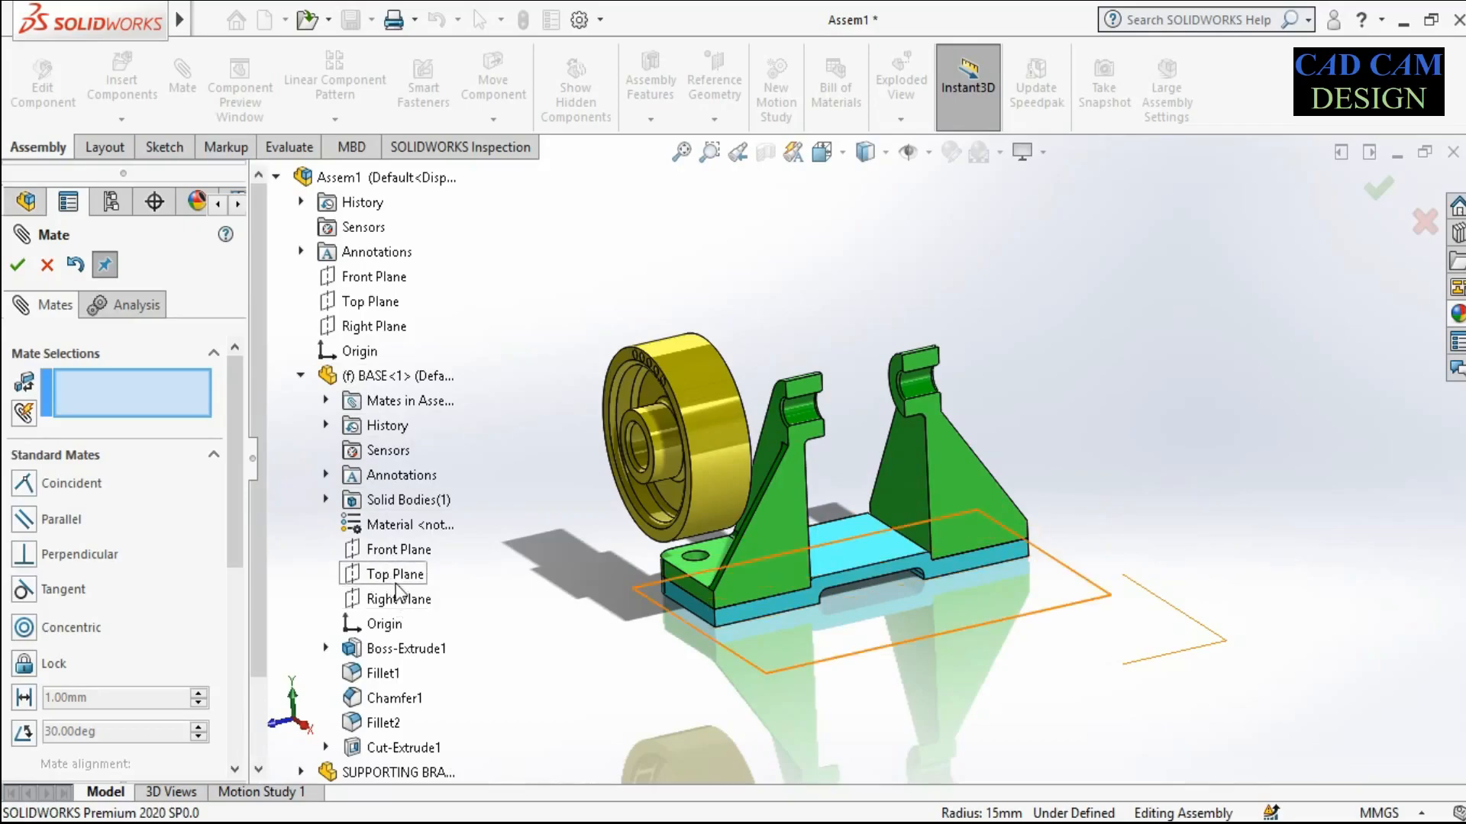
pyautogui.click(386, 550)
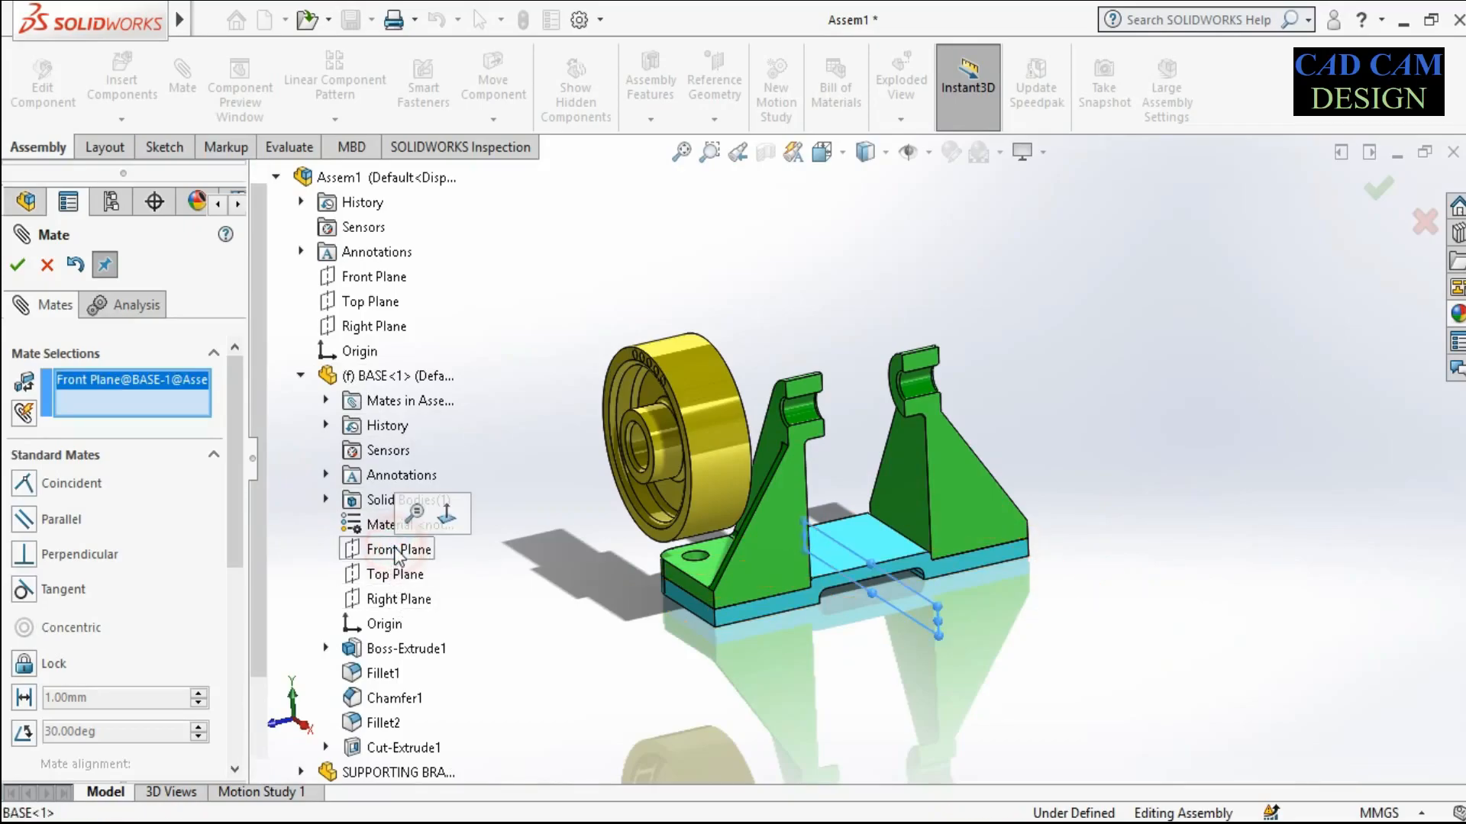
pyautogui.click(302, 376)
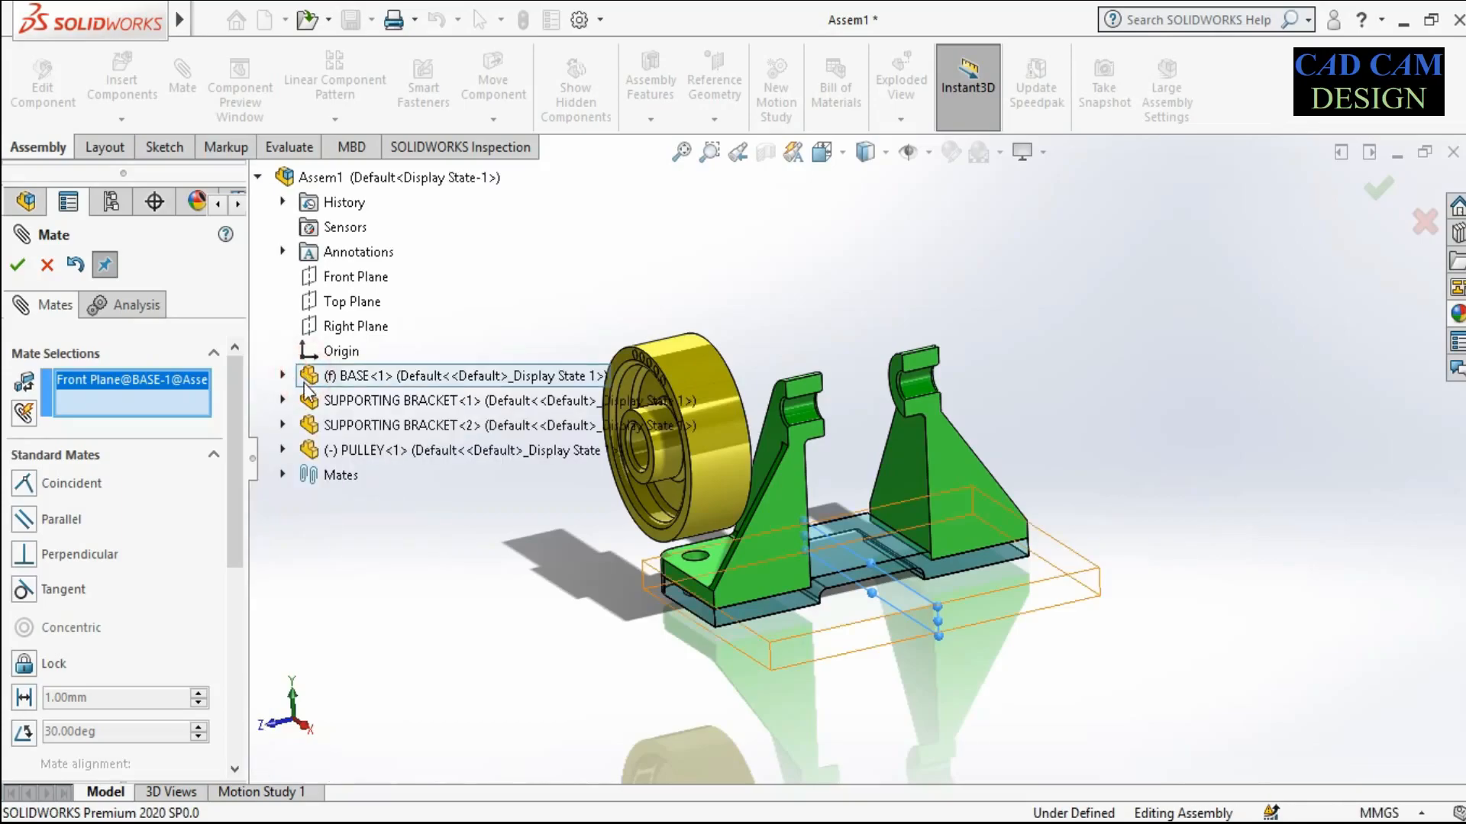
pyautogui.click(283, 450)
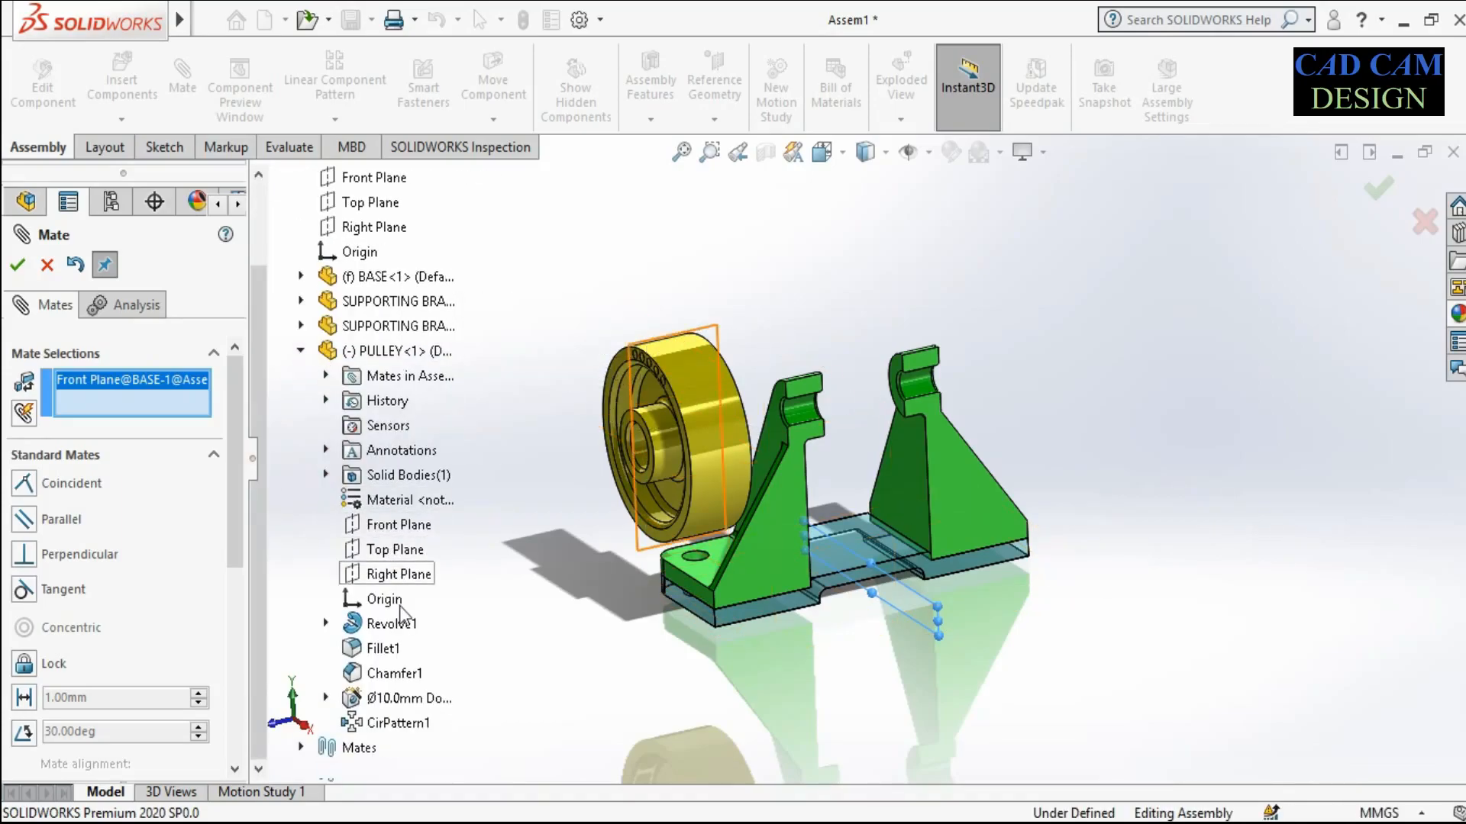
pyautogui.click(383, 523)
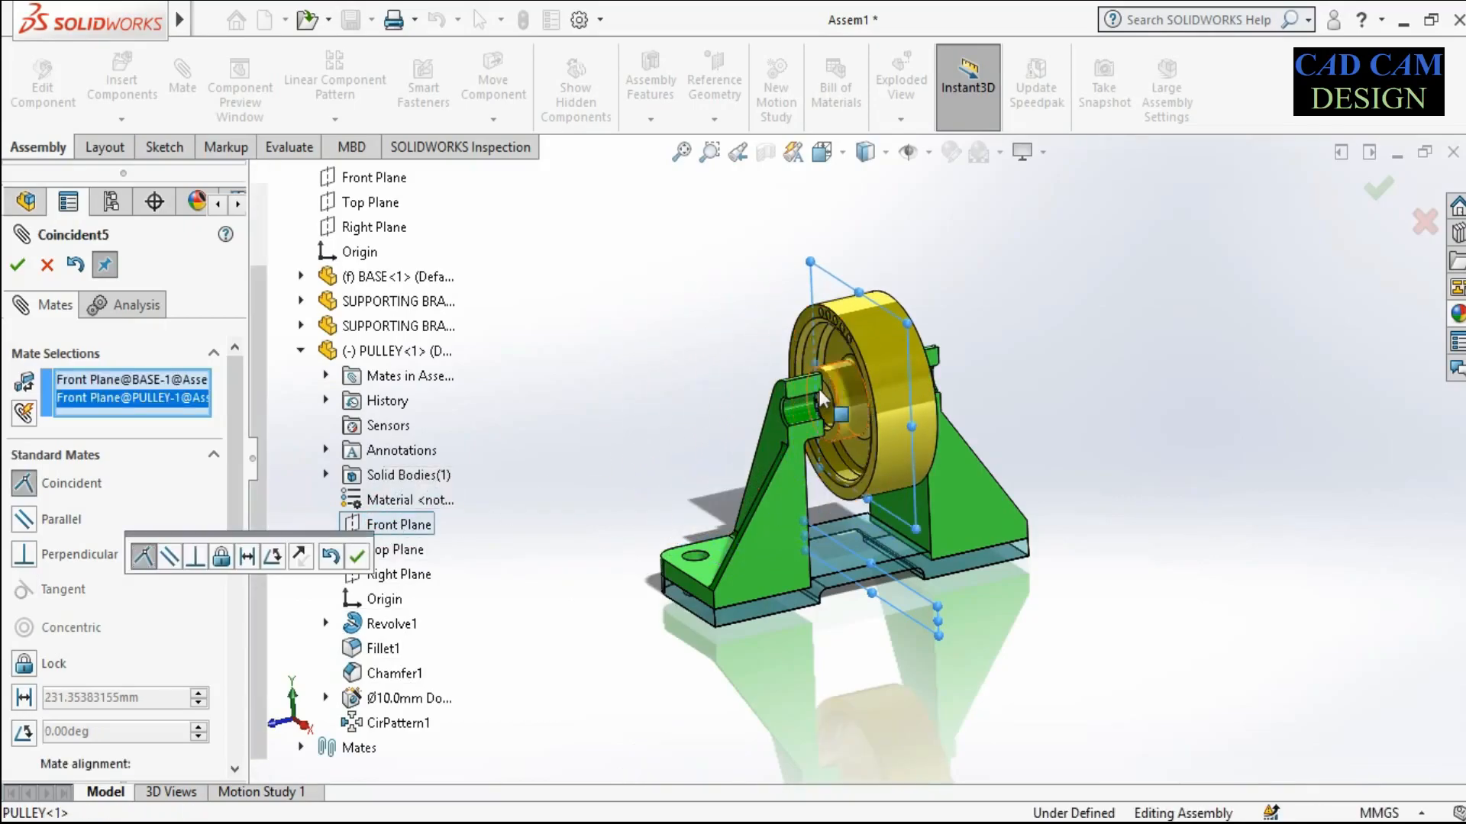
pyautogui.click(359, 561)
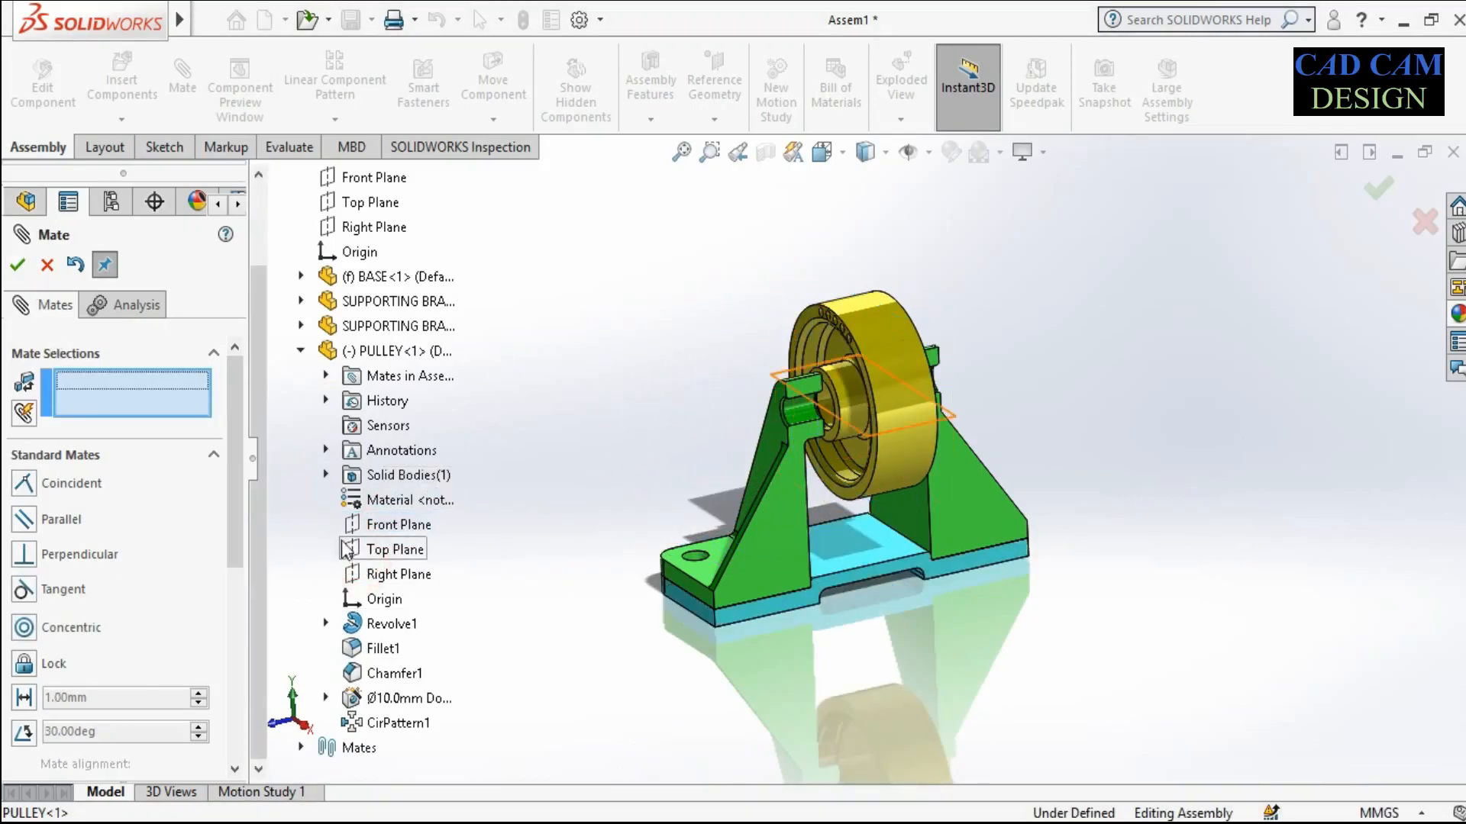
pyautogui.click(19, 265)
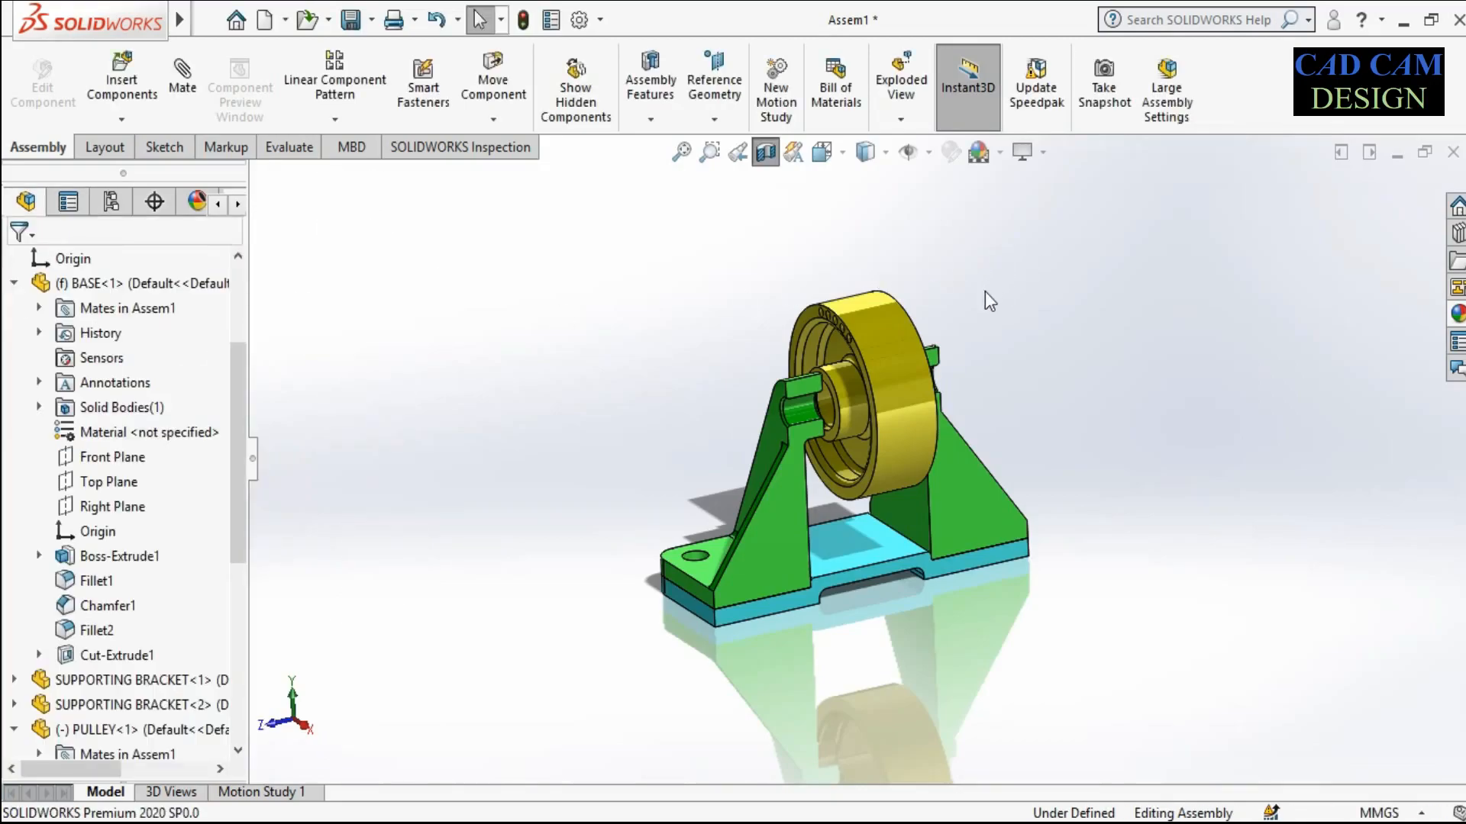
# Move the pulley between the brackets to check its remaining freedom, and examine its fit from several angles
pyautogui.click(891, 484)
pyautogui.moveTo(885, 362); pyautogui.dragTo(872, 327)
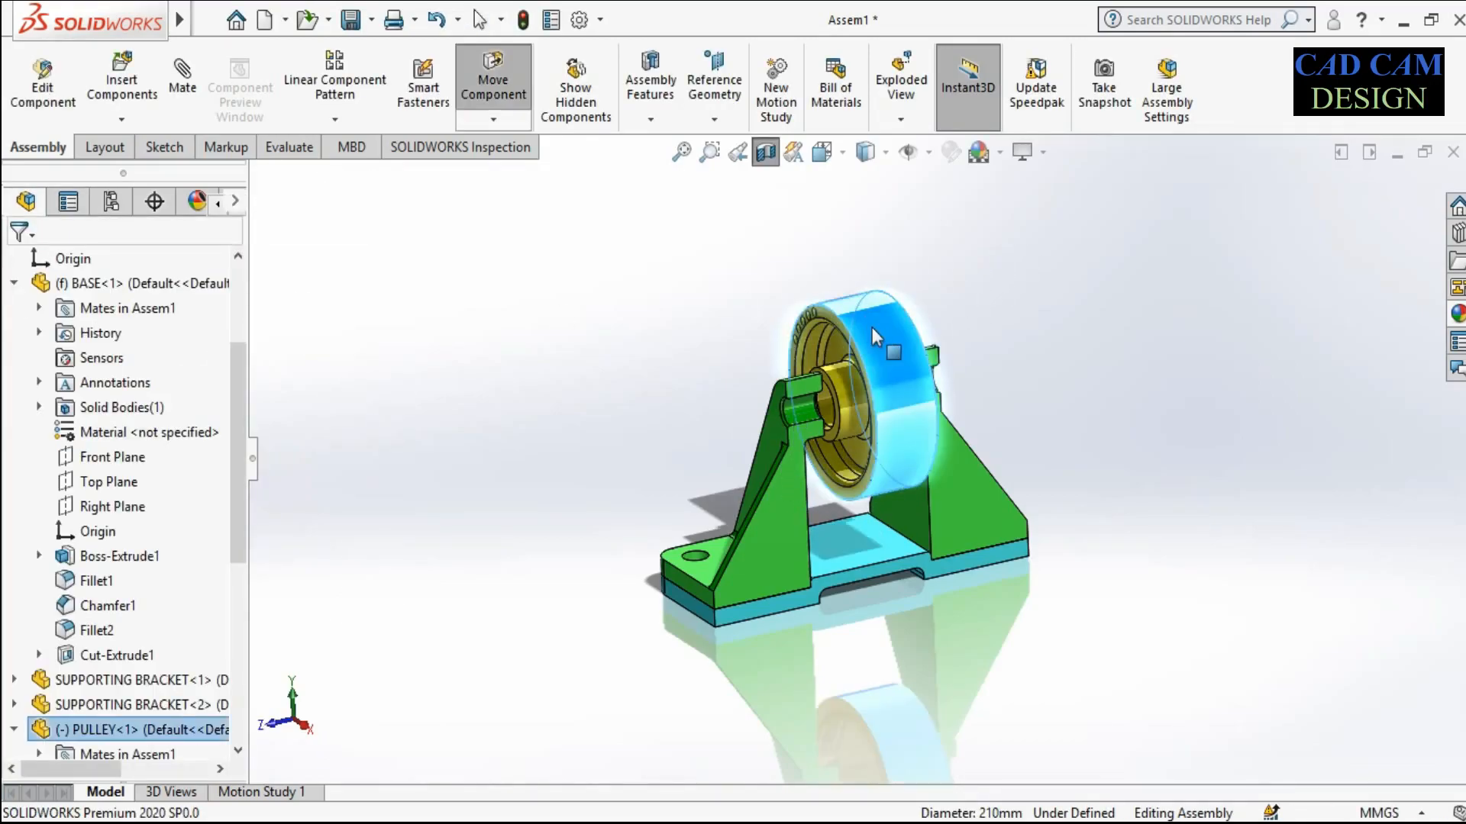
pyautogui.scroll(-3, 879, 368)
pyautogui.click(1132, 386)
pyautogui.scroll(3, 824, 463)
pyautogui.moveTo(809, 496); pyautogui.dragTo(848, 473, button='middle')
pyautogui.scroll(-2, 878, 466)
pyautogui.moveTo(818, 342); pyautogui.dragTo(1153, 330)
pyautogui.press('Escape')
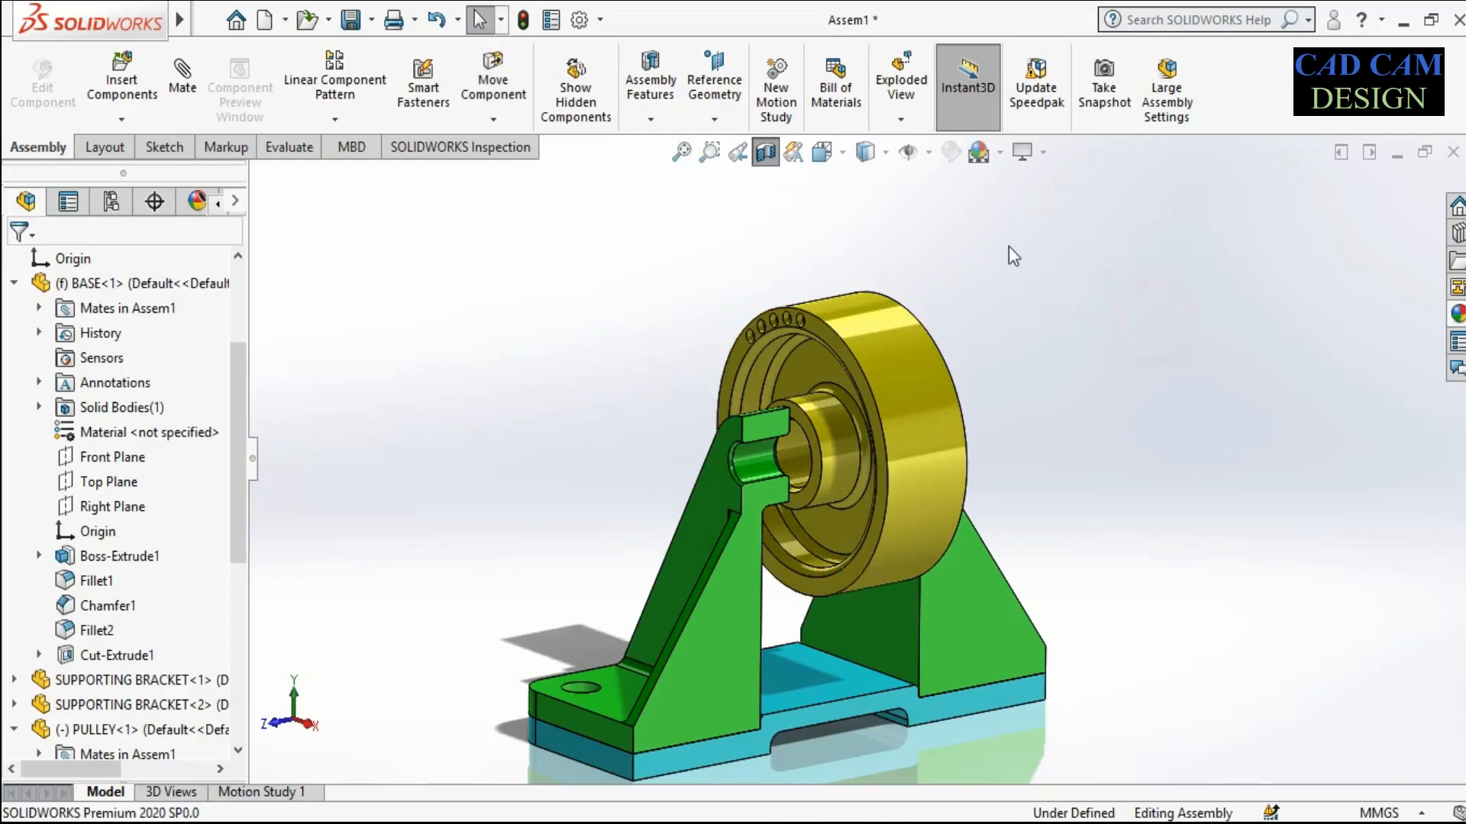
# Reapply the planar section view through the Right Plane of BASE so that it also cuts the pulley
pyautogui.click(764, 153)
pyautogui.click(764, 153)
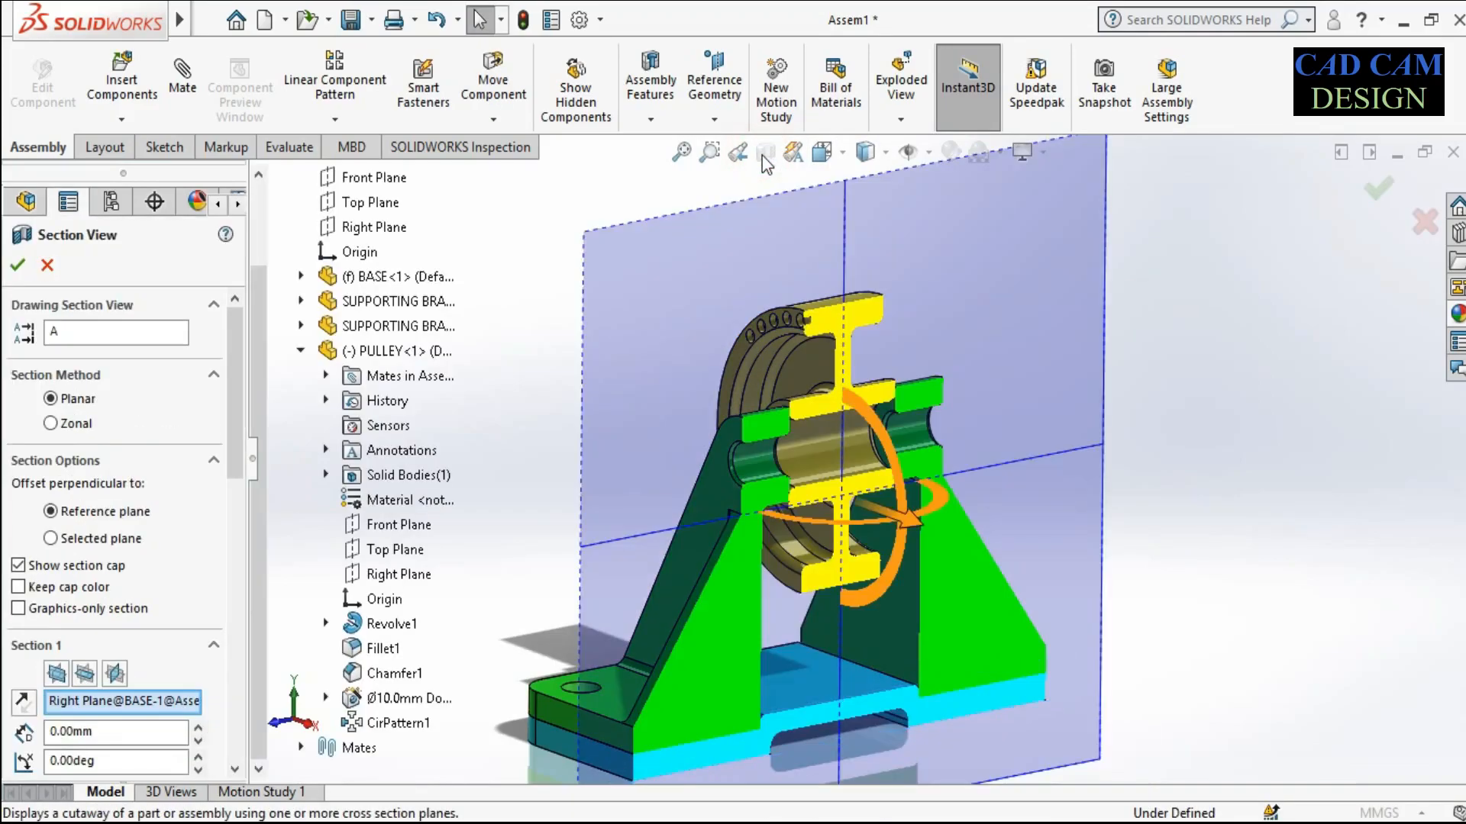
pyautogui.click(1376, 189)
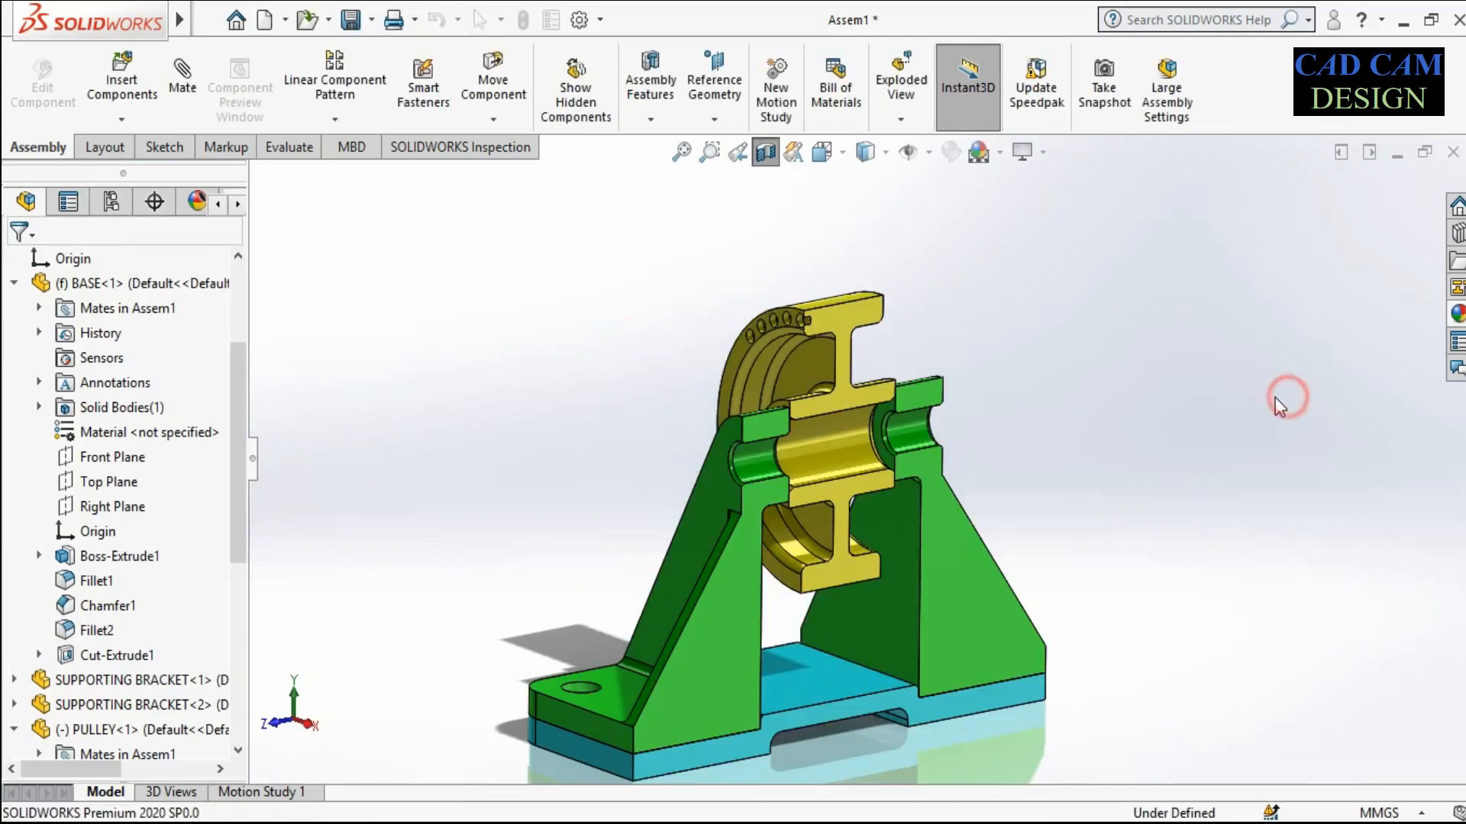
pyautogui.scroll(-5, 840, 357)
pyautogui.scroll(5, 842, 357)
pyautogui.moveTo(789, 301); pyautogui.dragTo(804, 380, button='middle')
pyautogui.scroll(3, 631, 327)
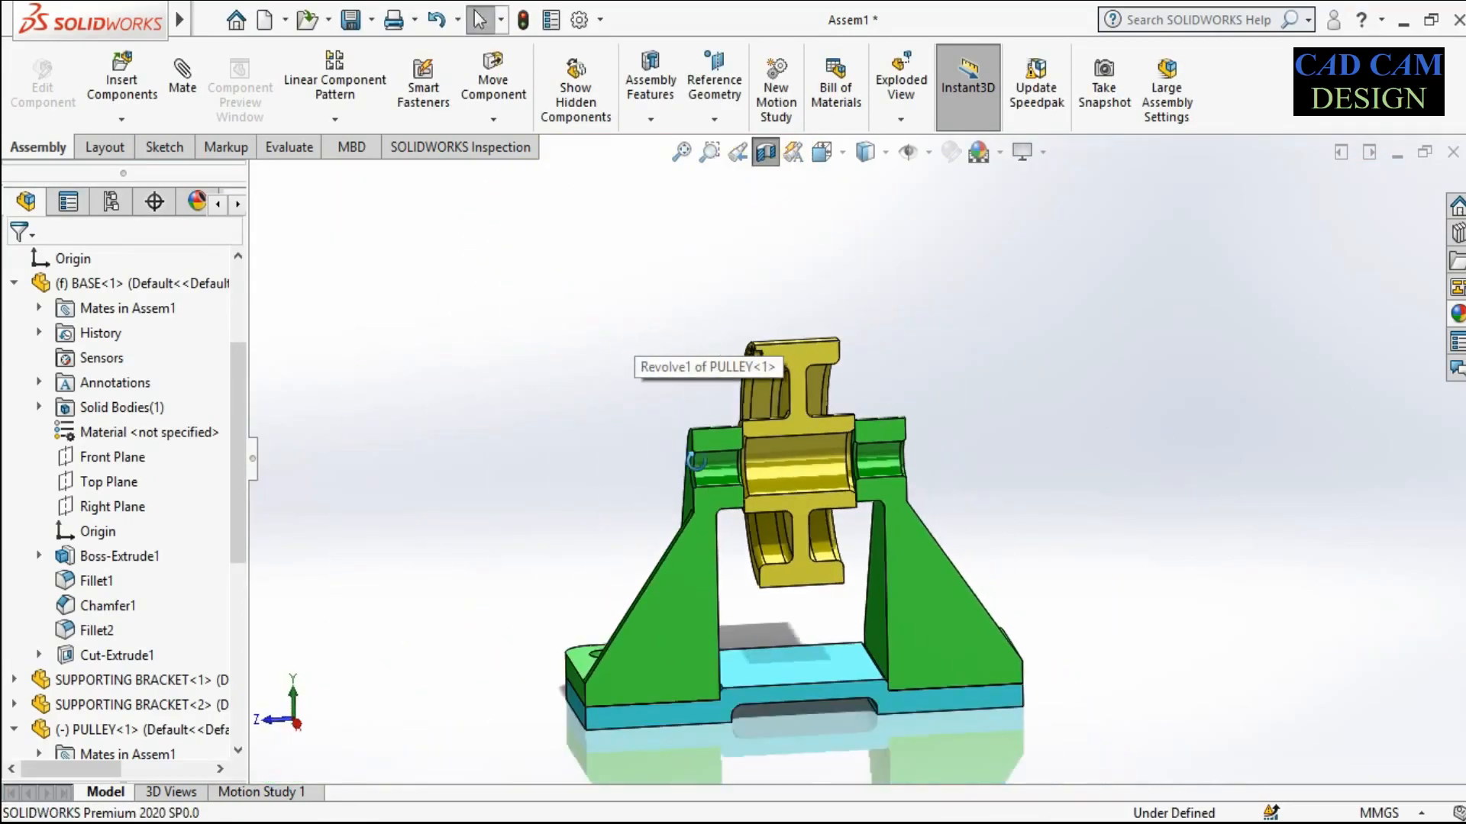
# Insert the SHAFT component, placing it in free space beside the first supporting bracket
pyautogui.scroll(-2, 691, 458)
pyautogui.click(122, 82)
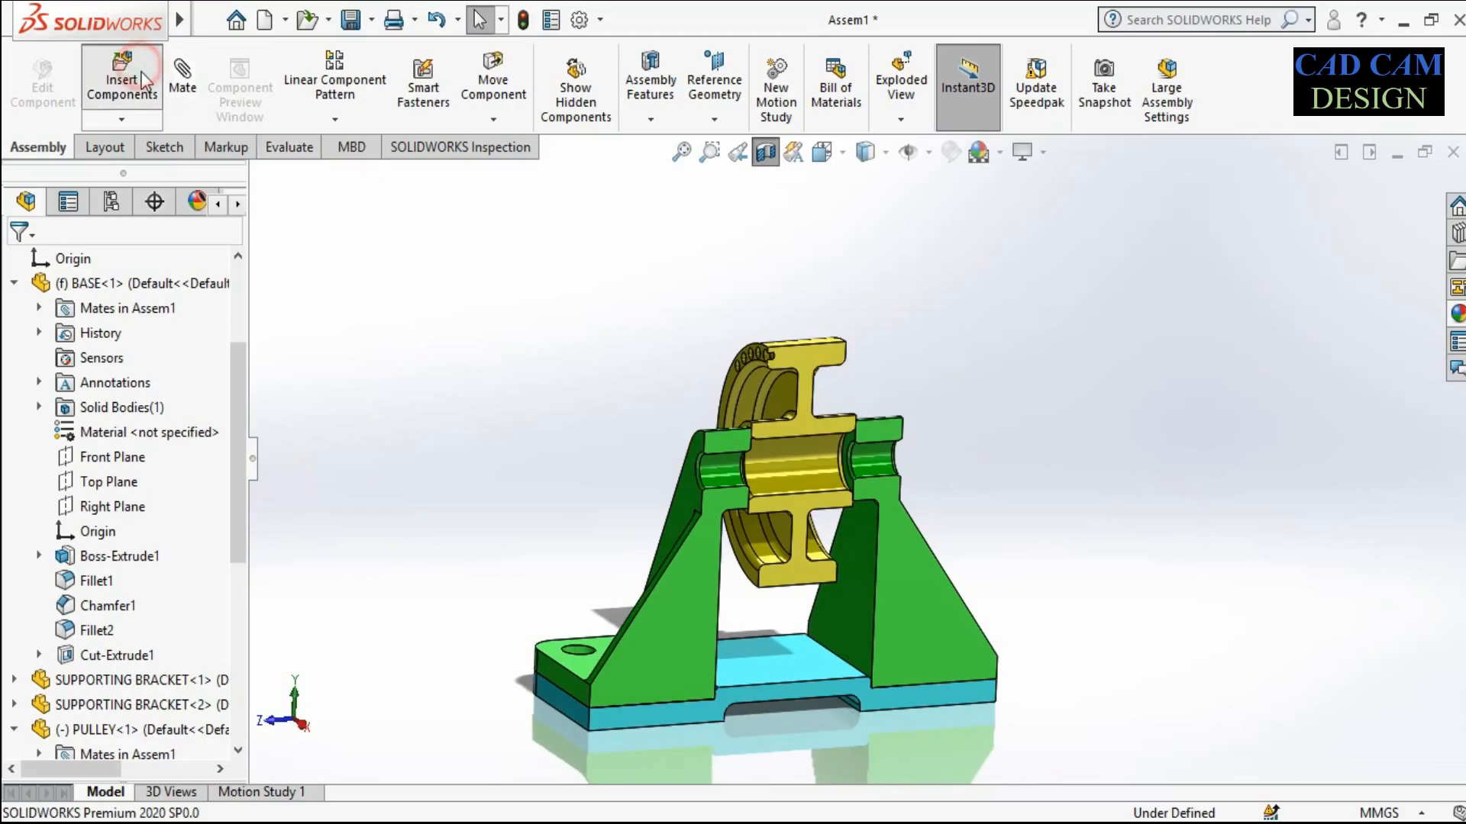
pyautogui.click(62, 561)
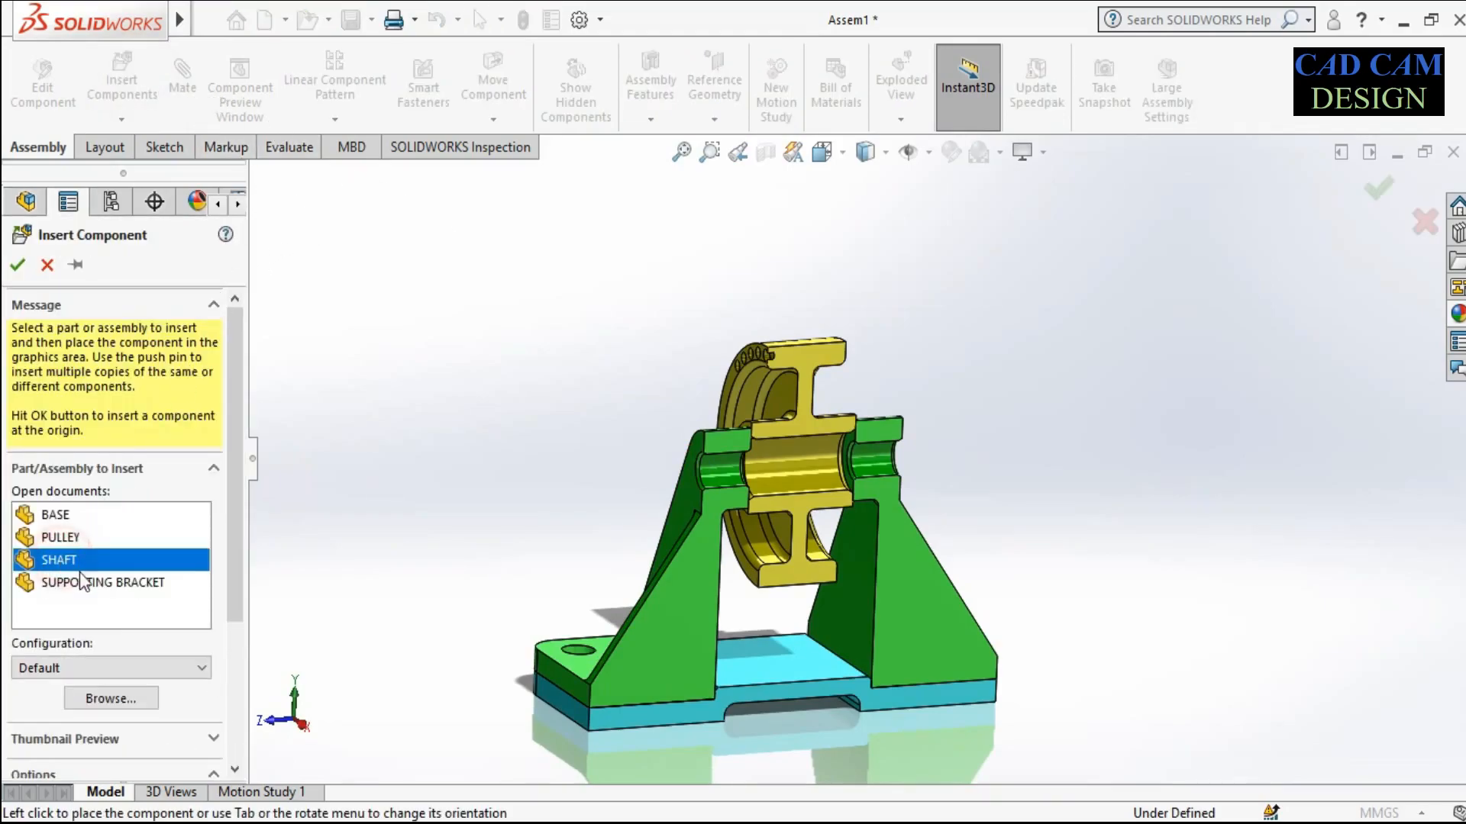
pyautogui.click(528, 400)
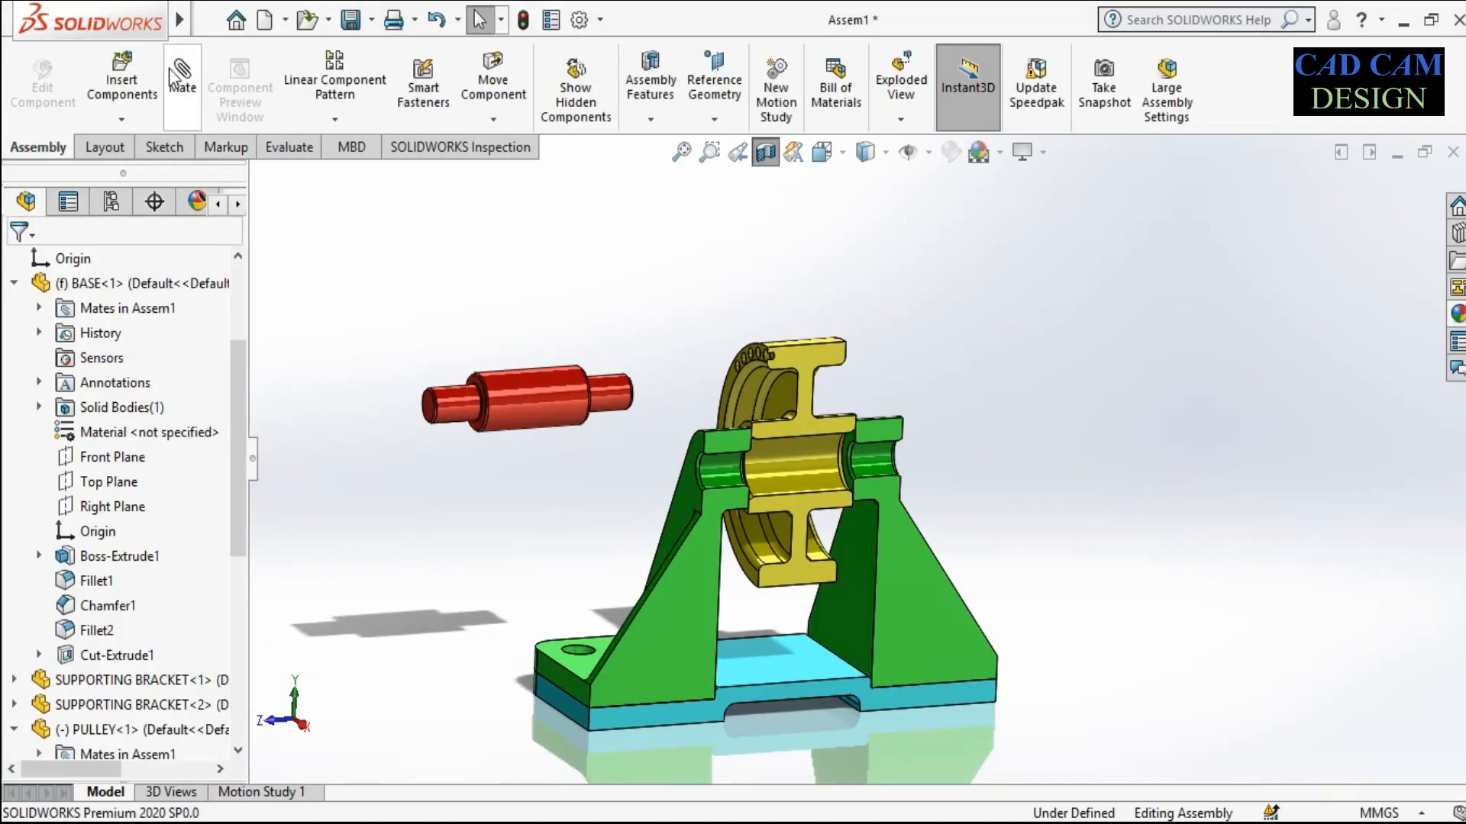
# Add a concentric mate between the shaft's thick middle cylinder and the pulley's bore
pyautogui.click(176, 77)
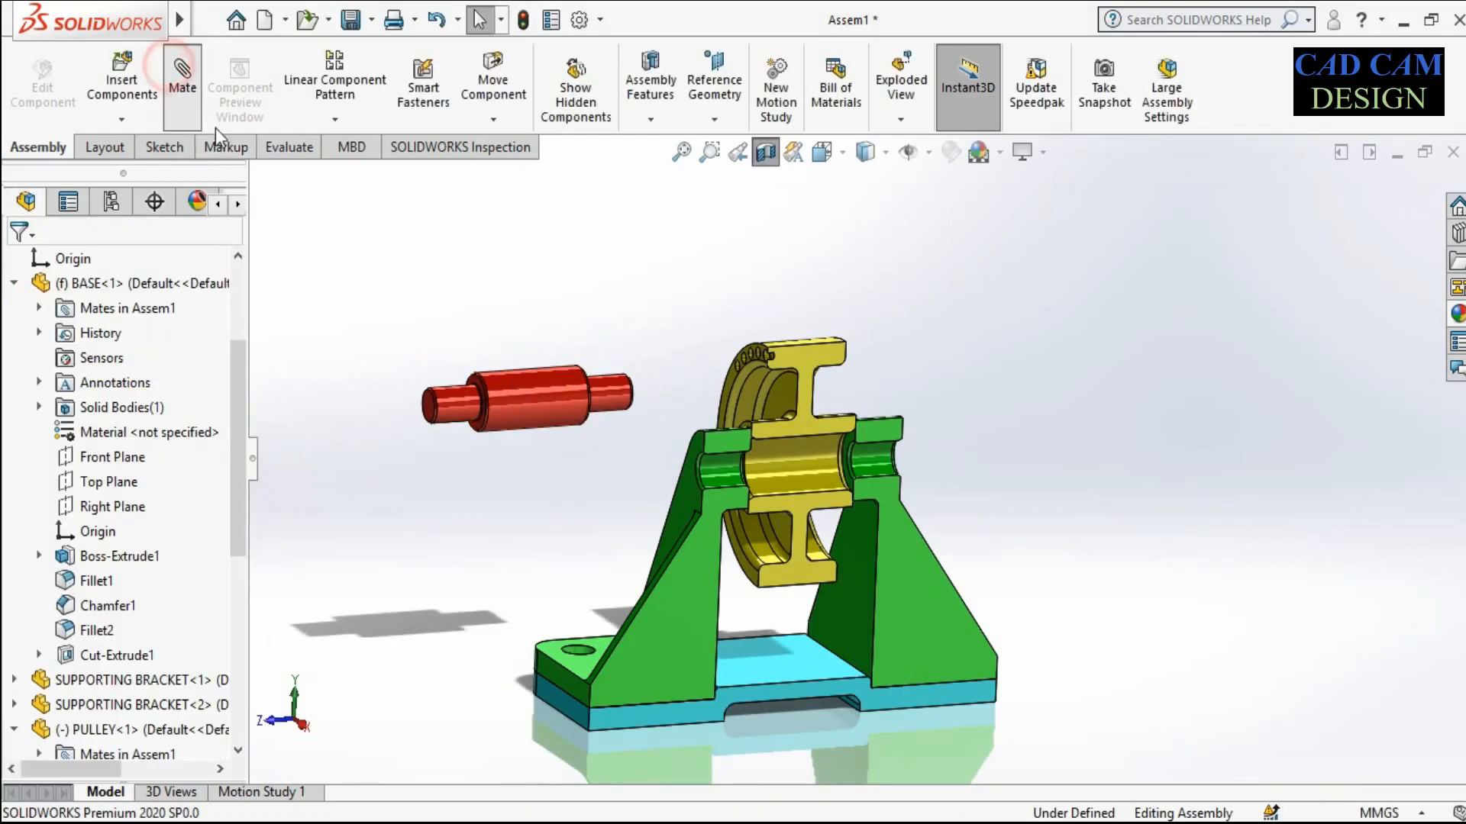
pyautogui.click(525, 401)
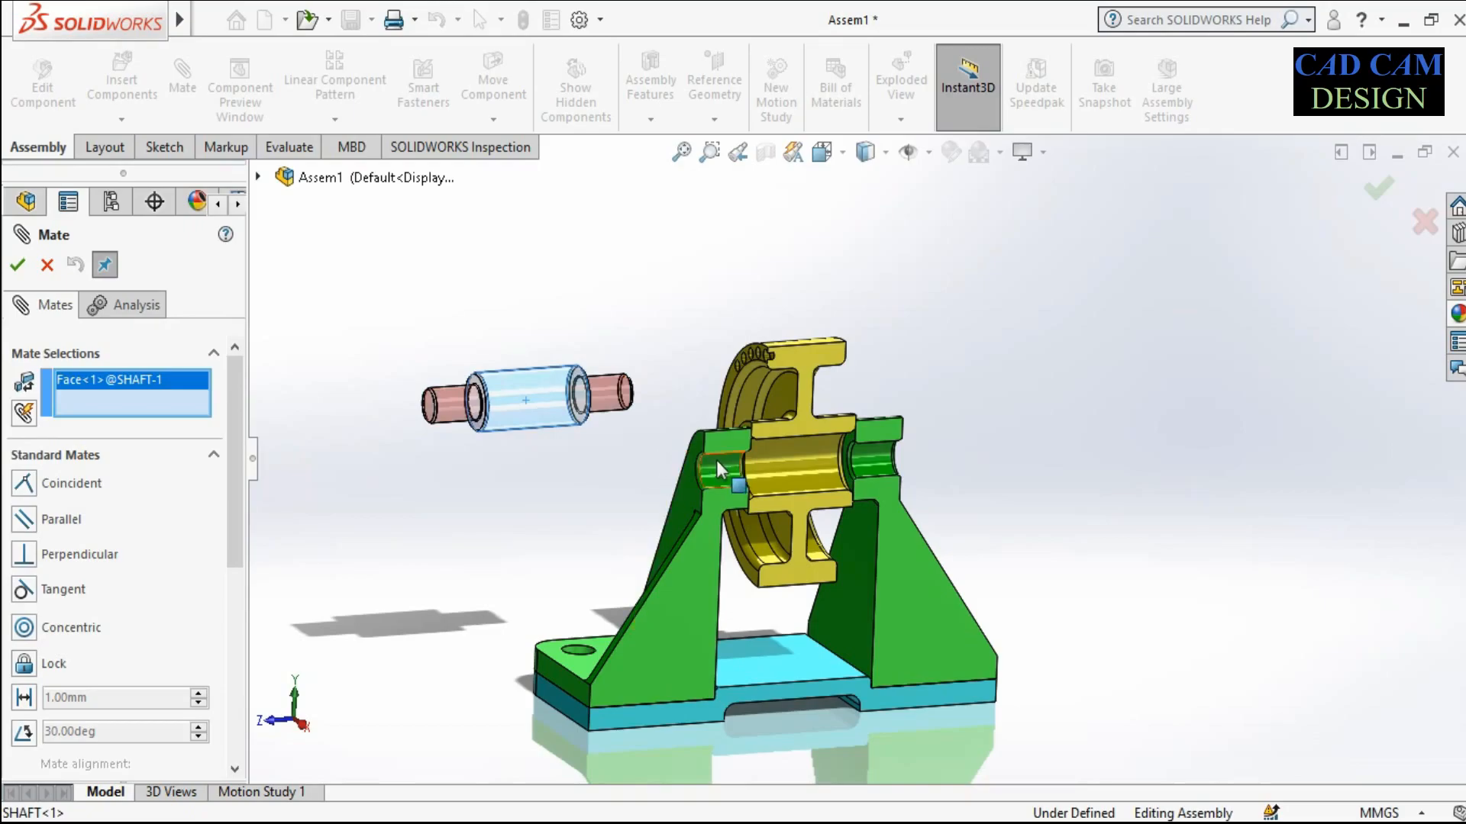
pyautogui.scroll(-3, 798, 461)
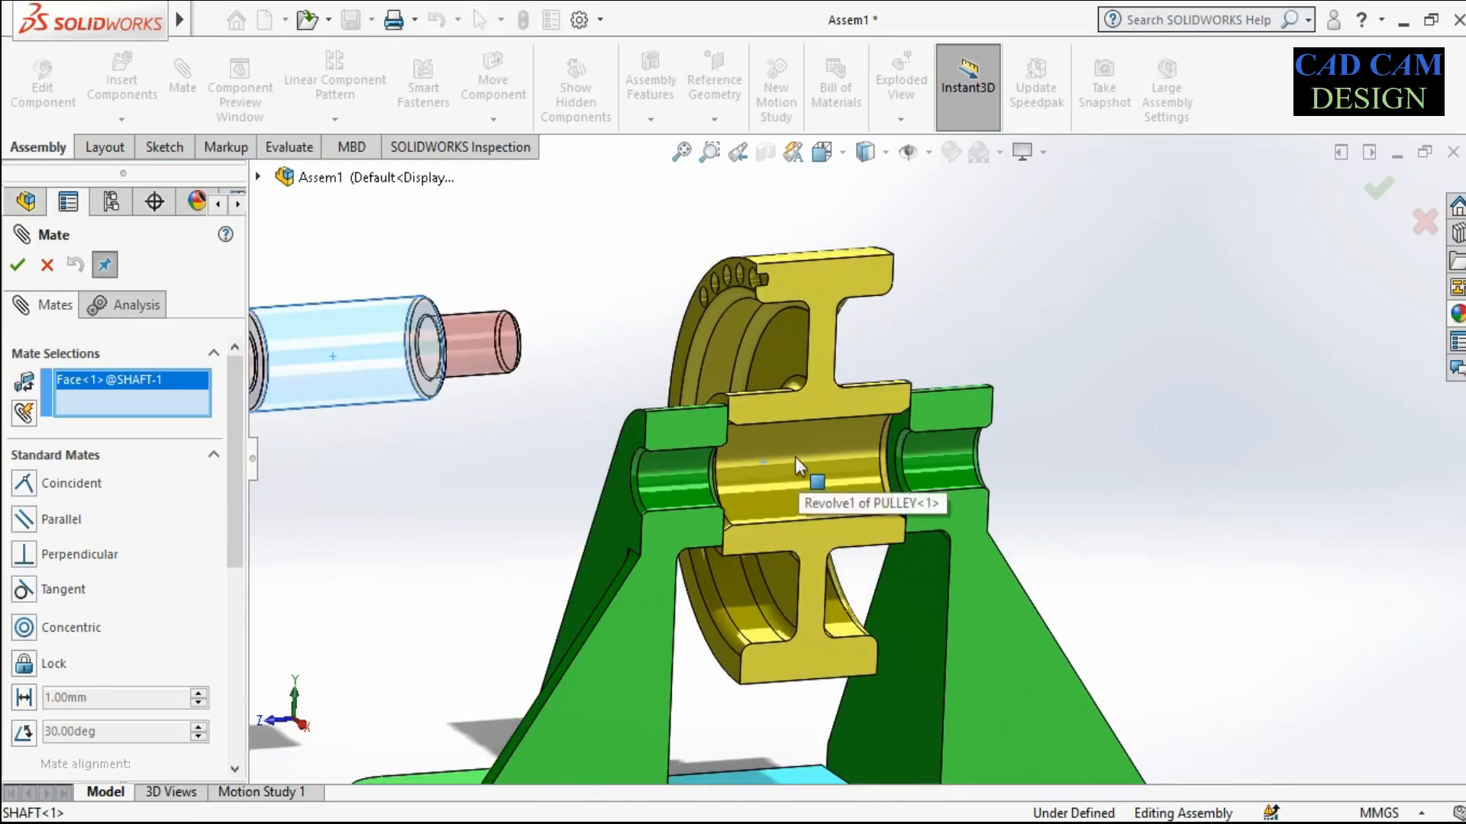
pyautogui.click(794, 451)
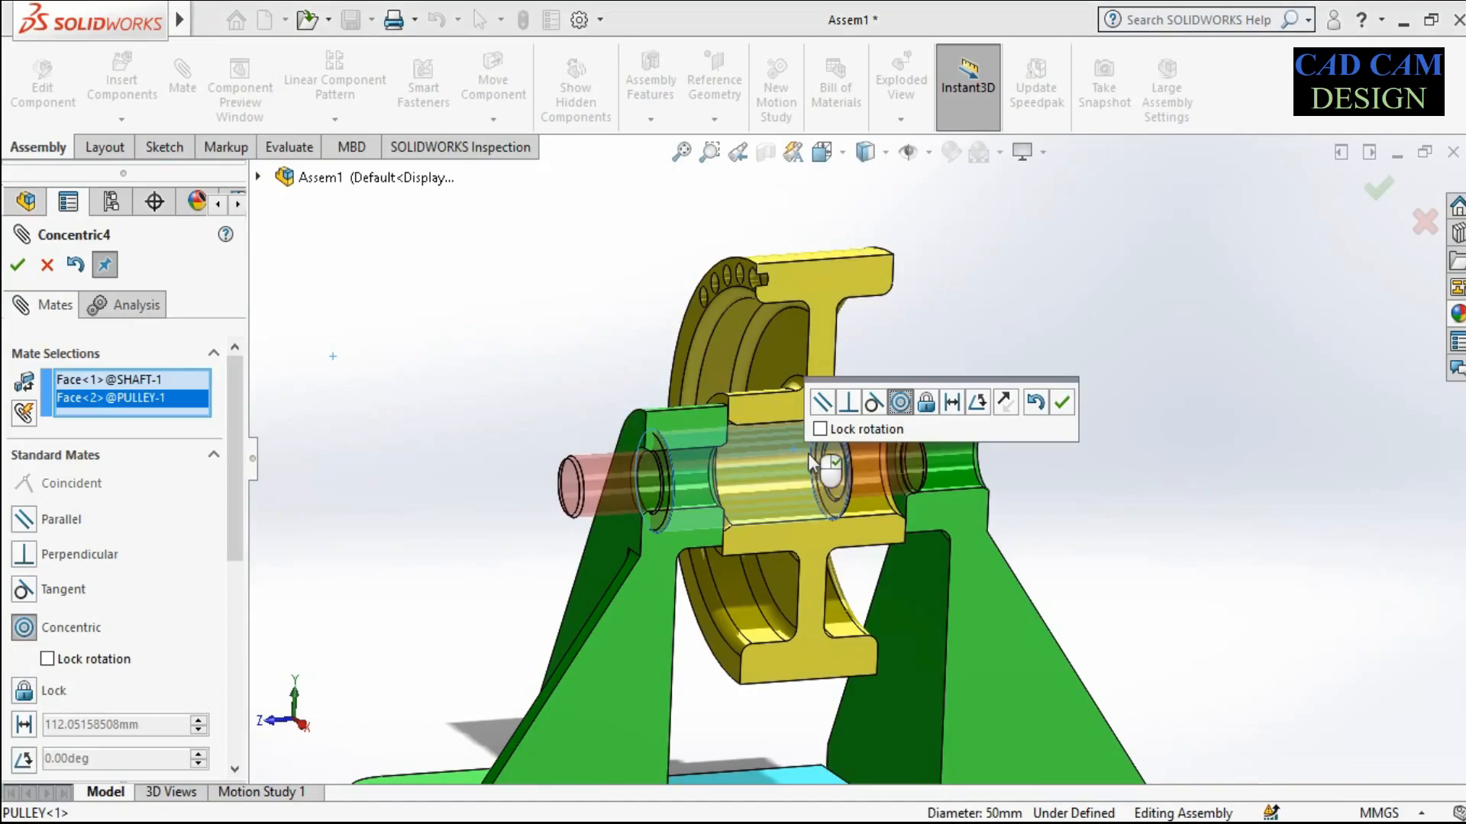
pyautogui.click(18, 266)
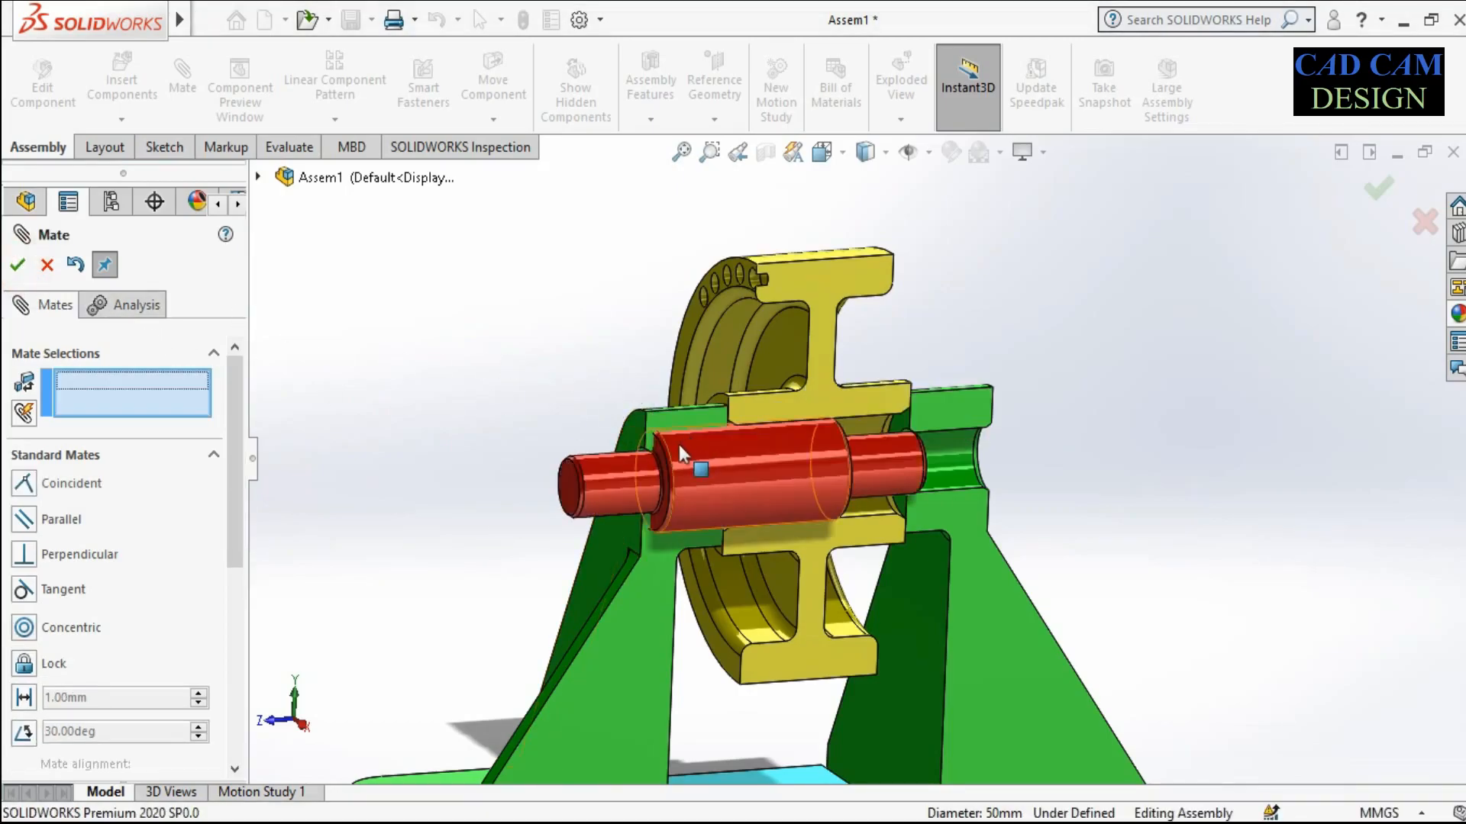
# Mate the shaft's shoulder face near the first bracket coincident with the pulley hub's end face on that side, and finish mating
pyautogui.scroll(-3, 687, 446)
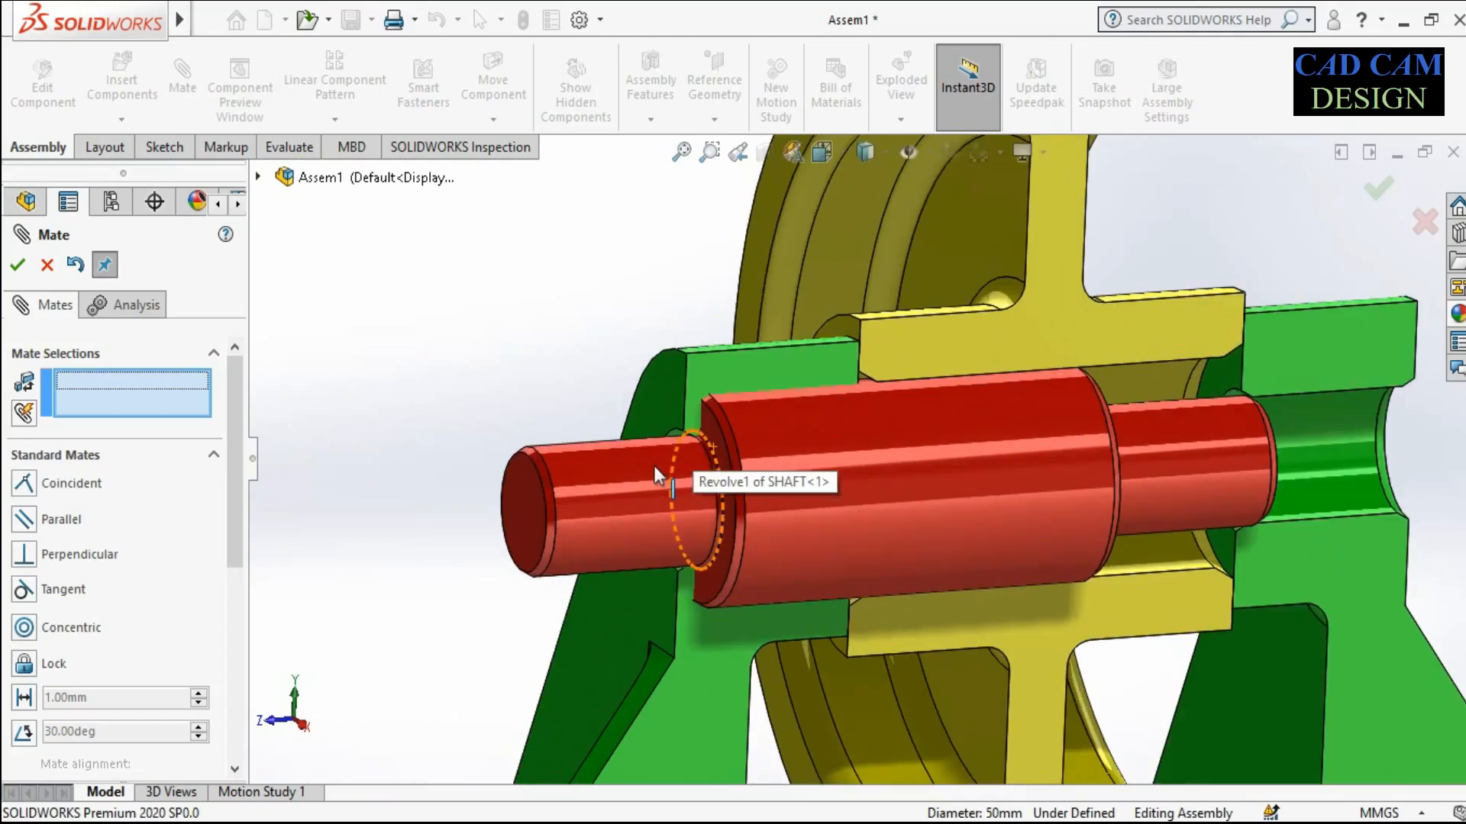
pyautogui.click(715, 445)
pyautogui.scroll(-5, 848, 336)
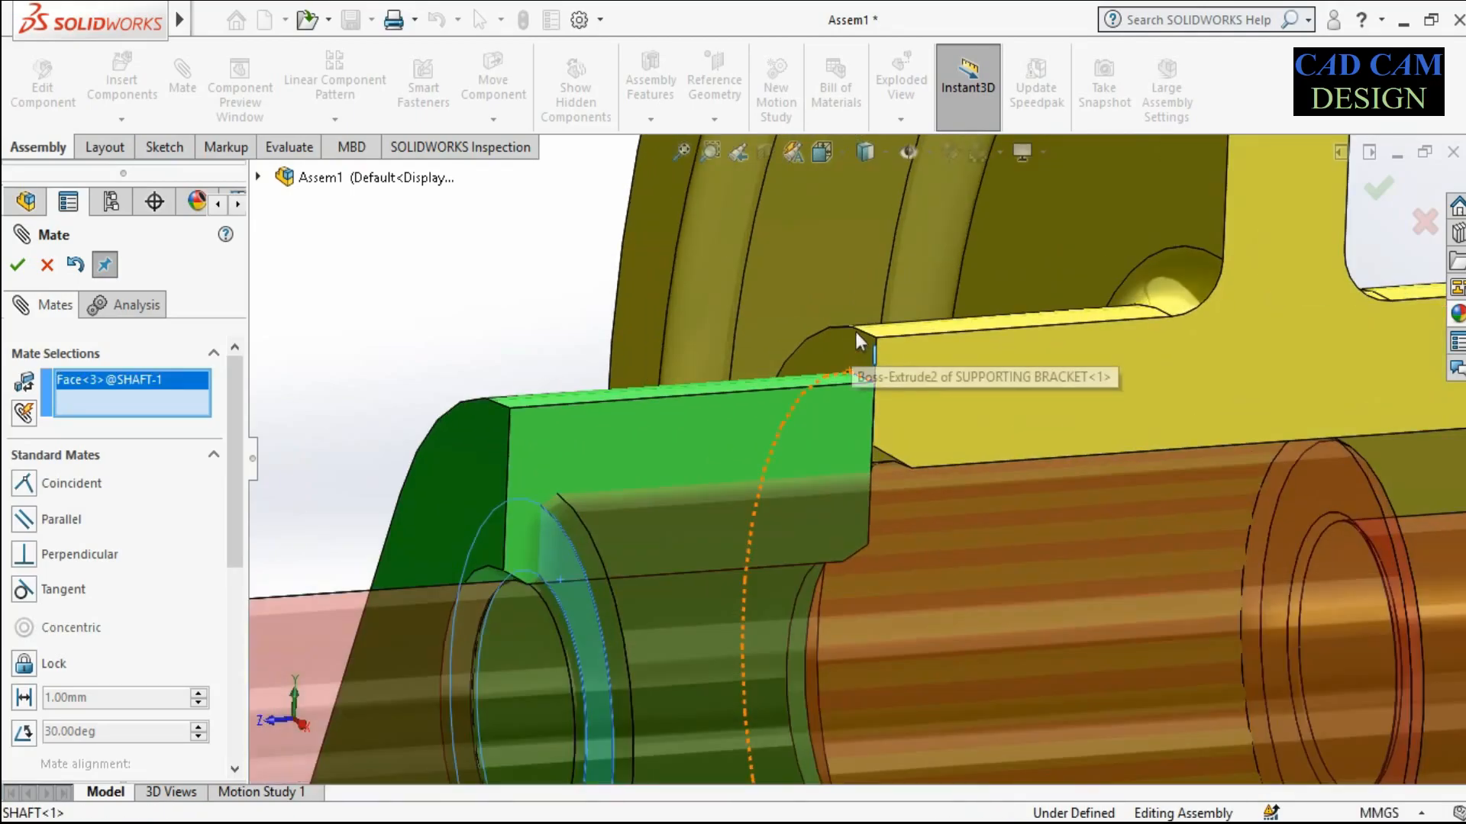
pyautogui.click(854, 341)
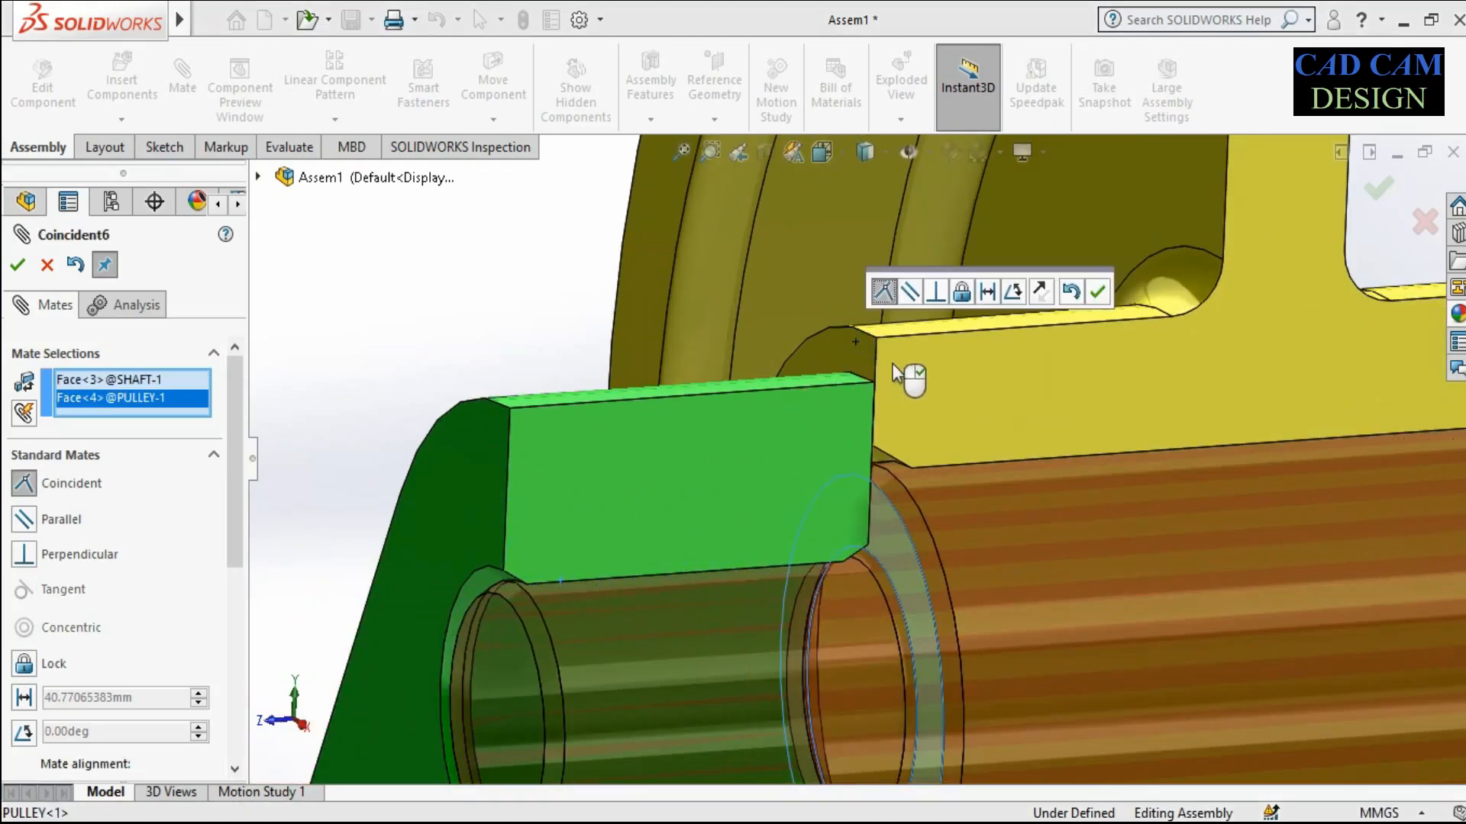
pyautogui.click(1098, 291)
pyautogui.scroll(7, 867, 374)
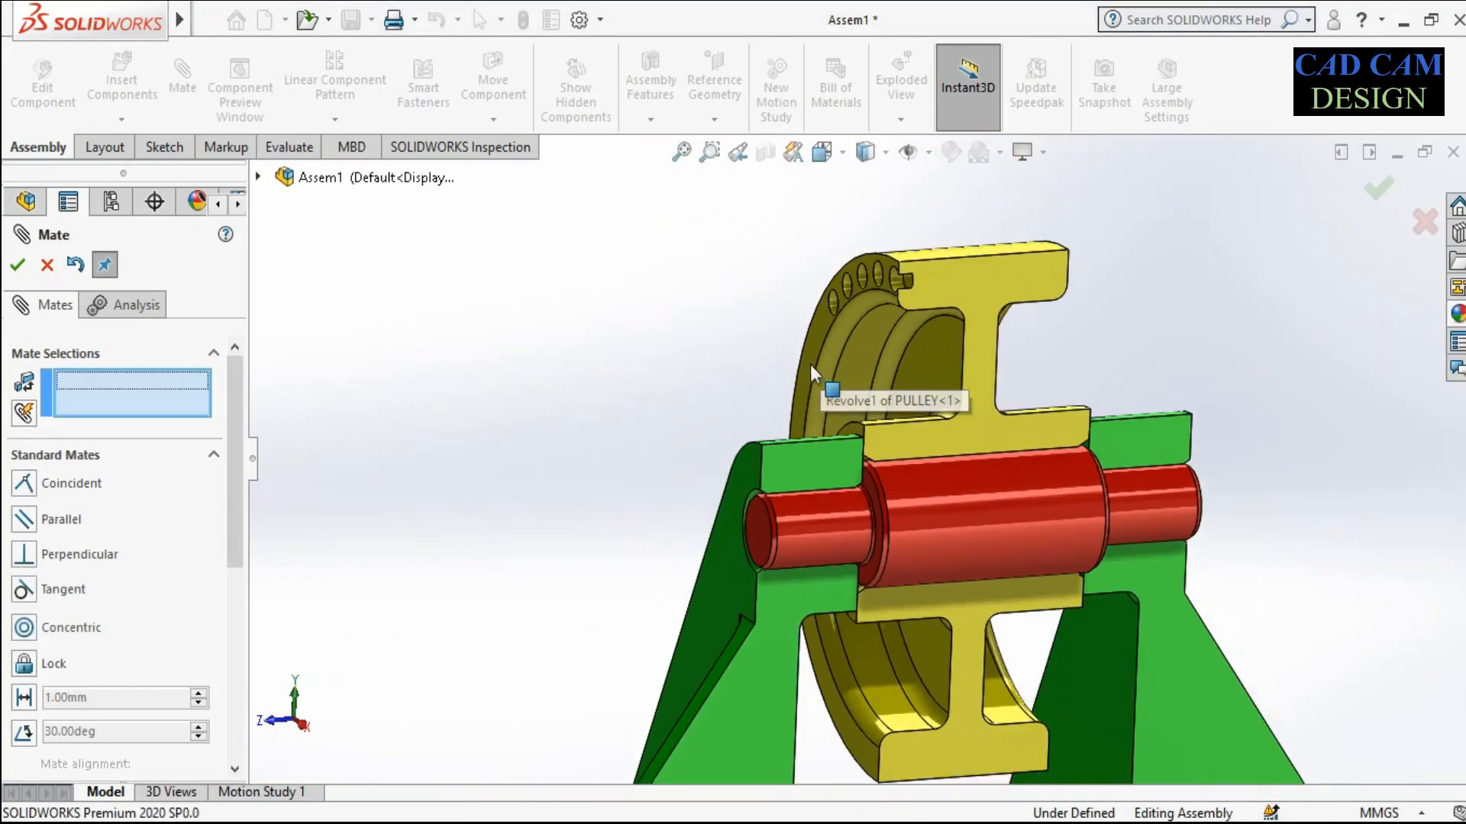
pyautogui.moveTo(1045, 418)
pyautogui.mouseDown(button='middle')
pyautogui.moveTo(958, 412)
pyautogui.moveTo(1063, 412)
pyautogui.mouseUp(button='middle')
pyautogui.scroll(5, 689, 242)
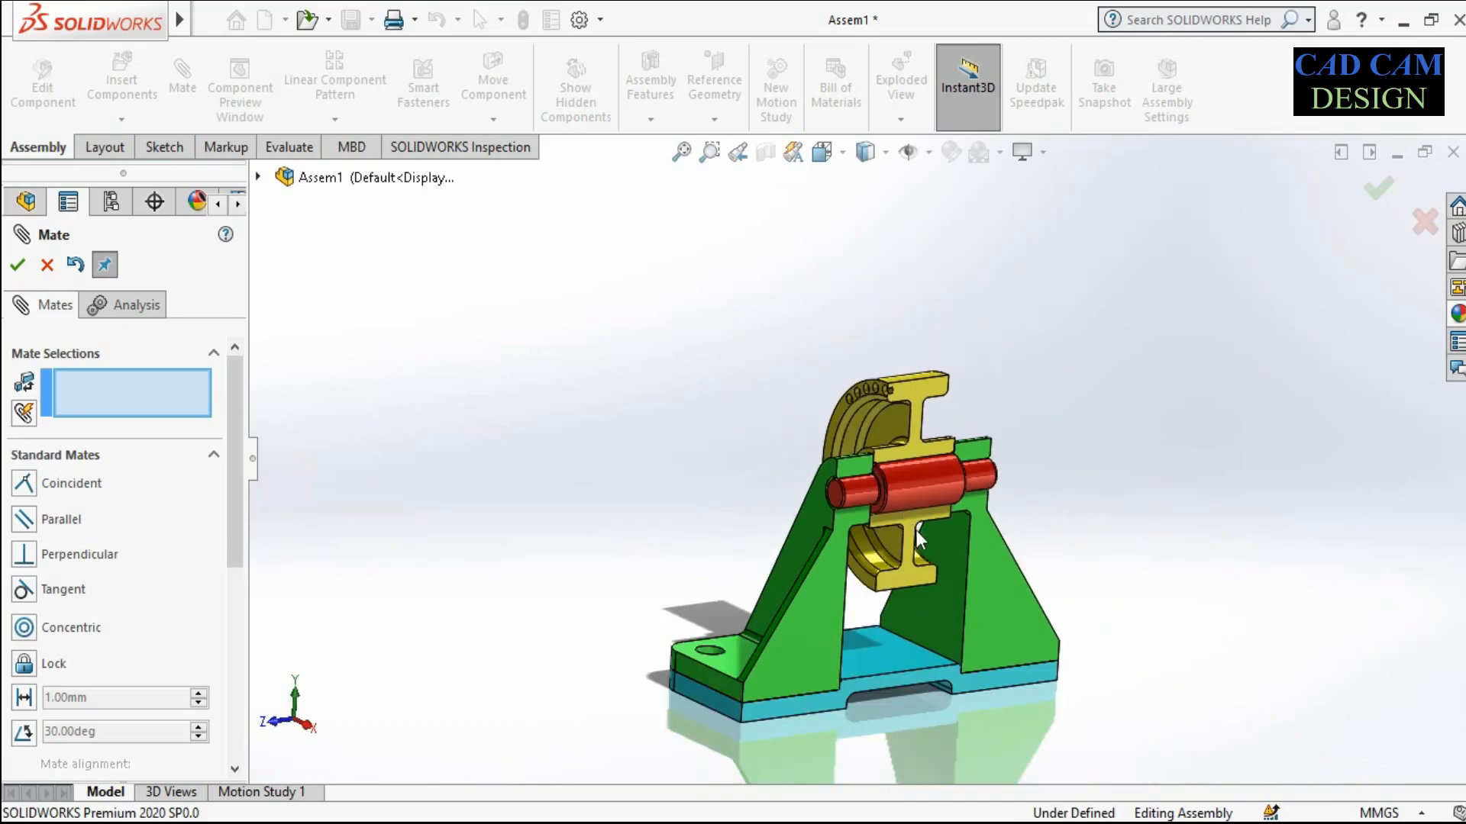
pyautogui.scroll(-2, 974, 617)
pyautogui.click(18, 264)
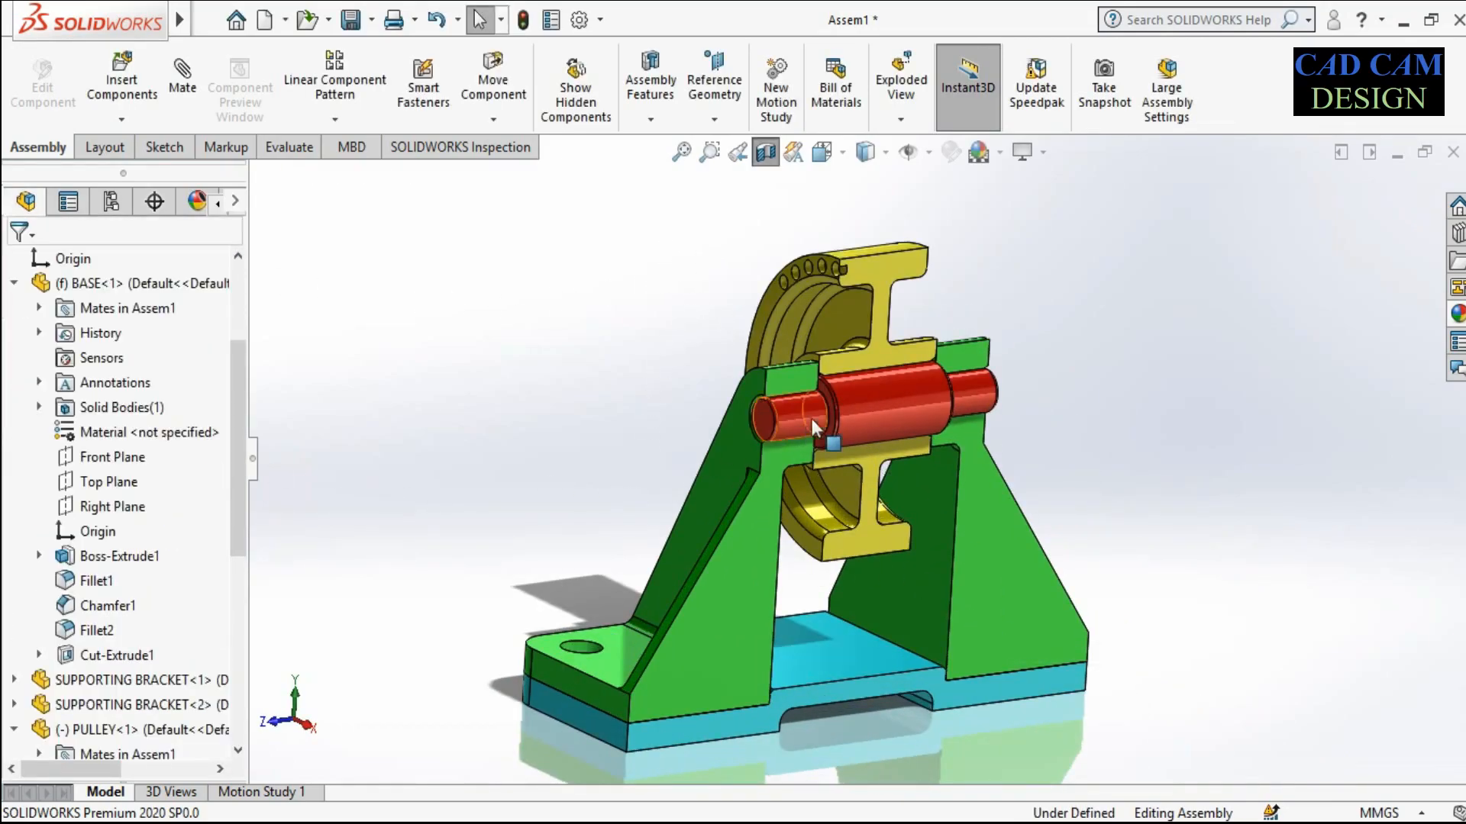